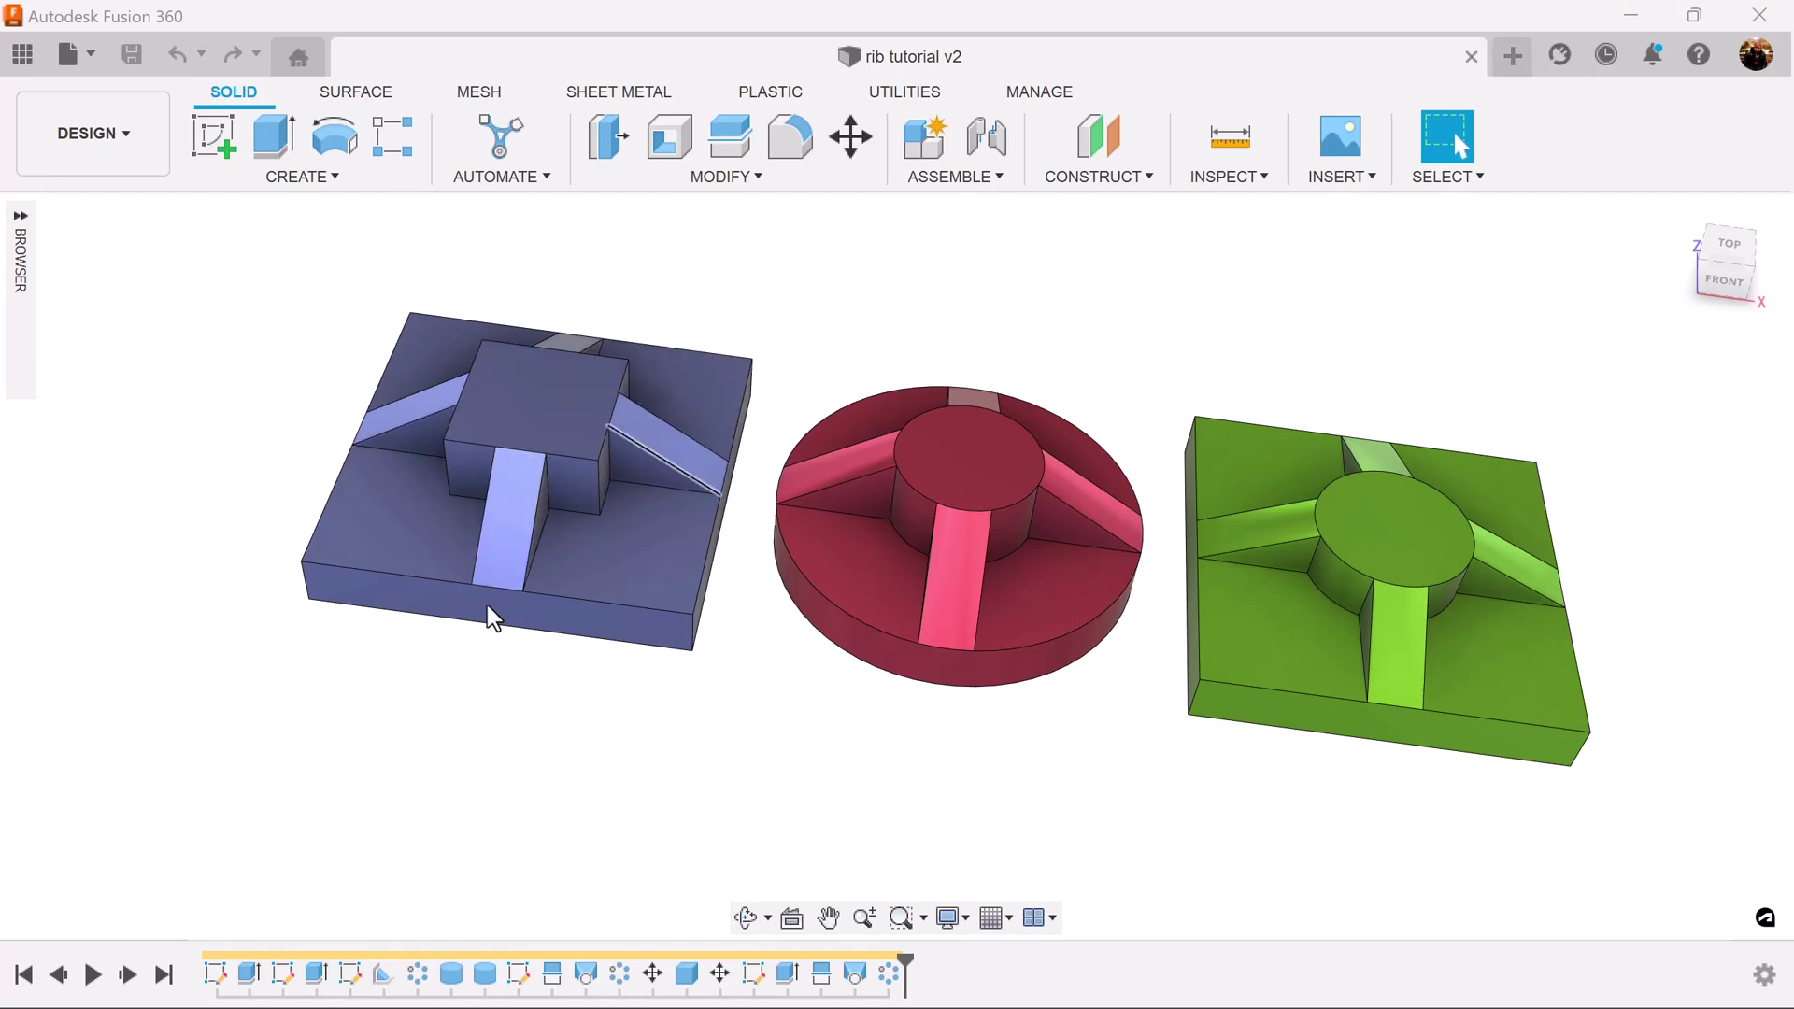
- Start a new design and add a new component to it
{"action": "left_click", "coordinate": [1513, 56]}
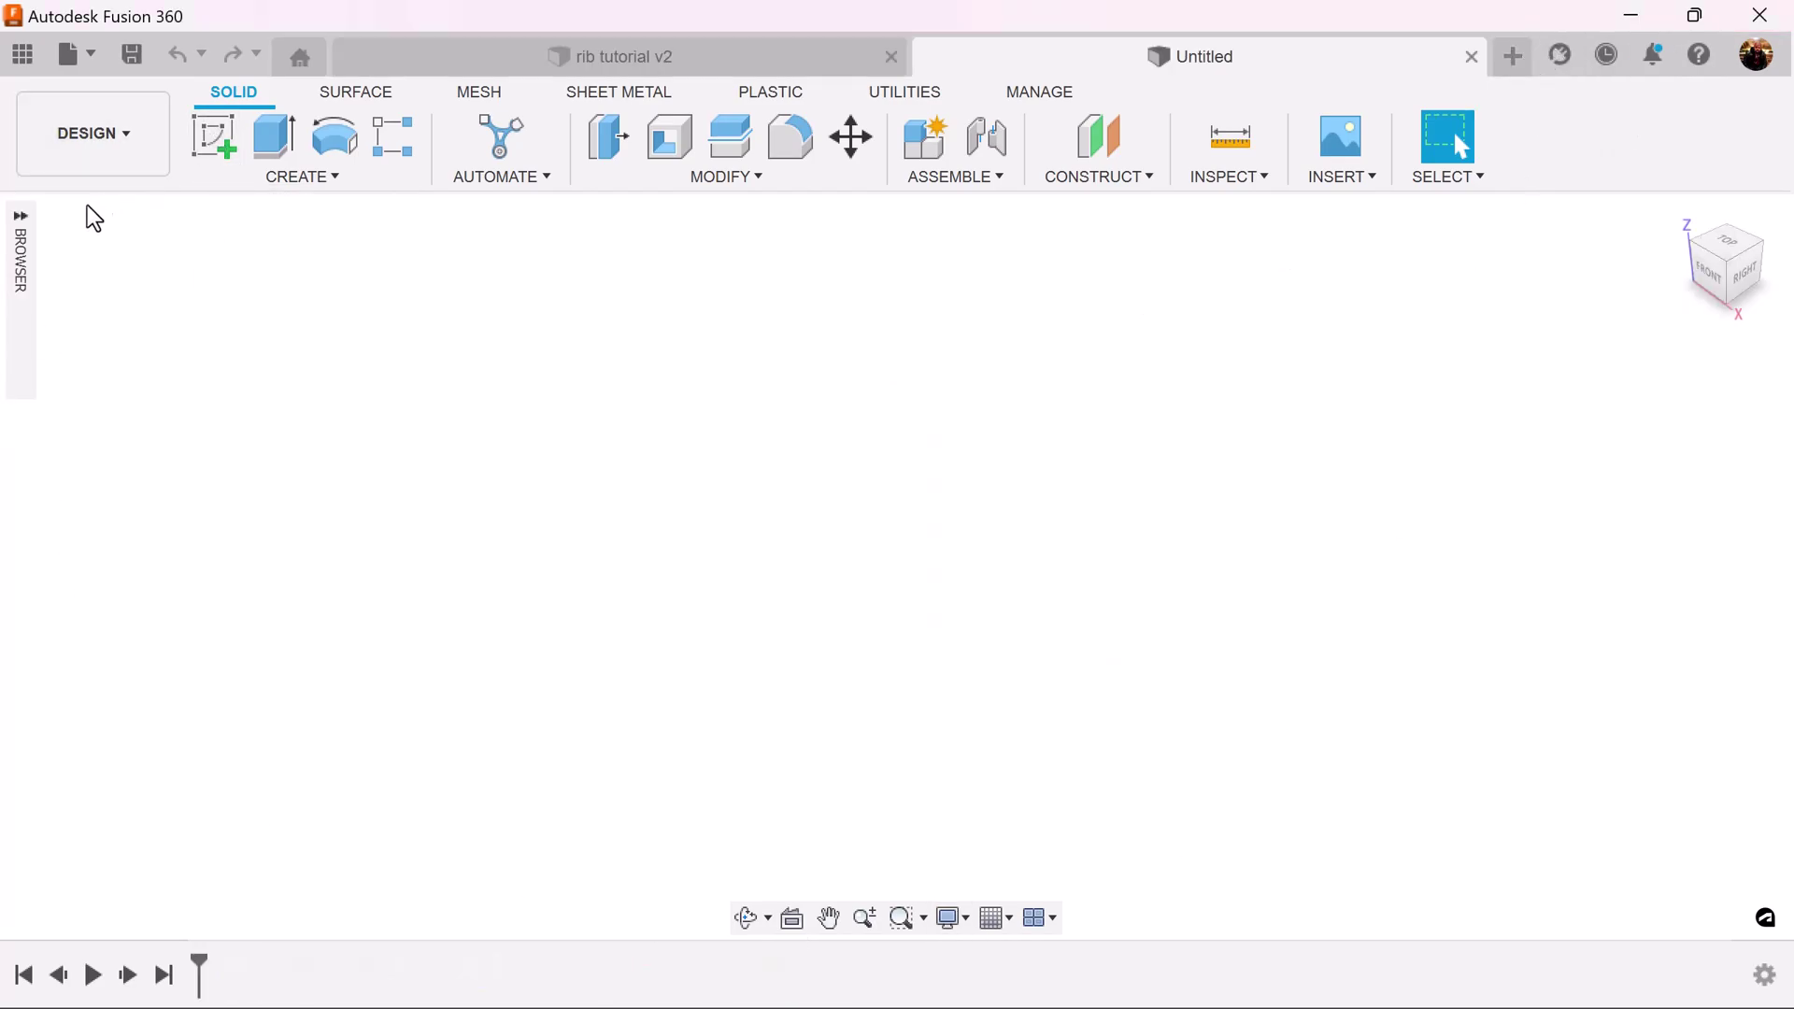
{"action": "left_click", "coordinate": [21, 218]}
{"action": "right_click", "coordinate": [187, 255]}
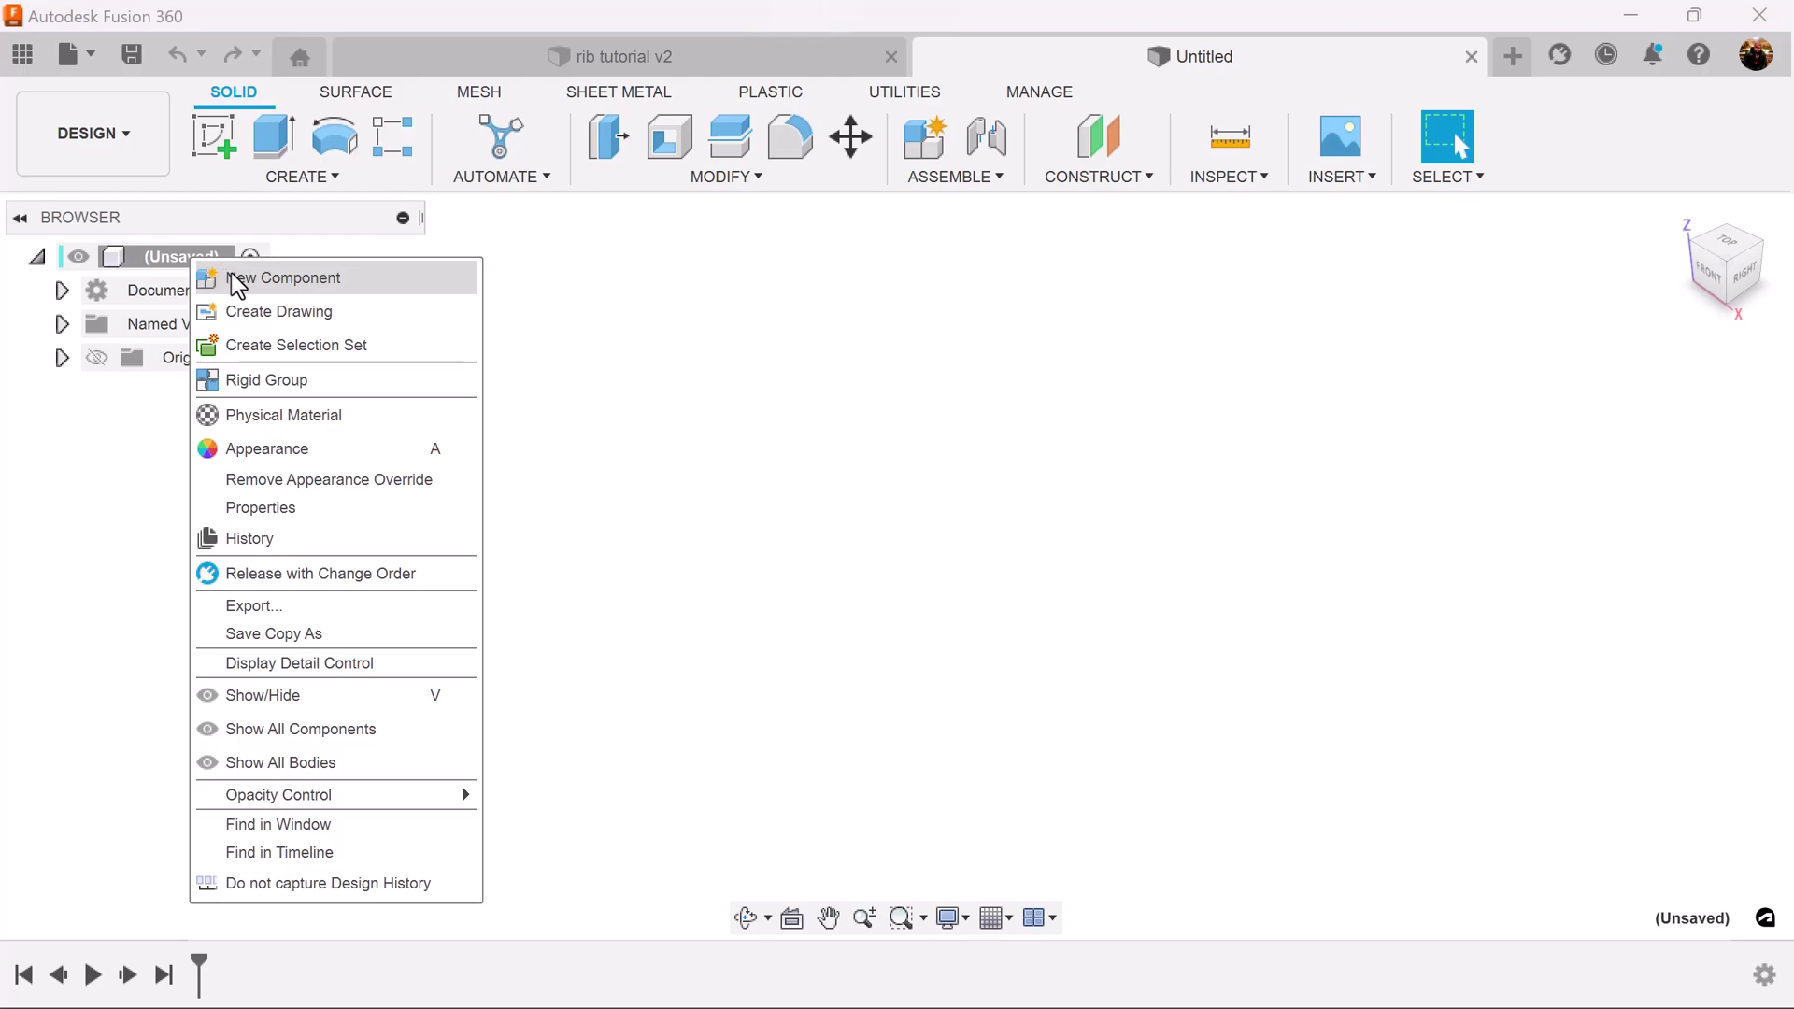
{"action": "left_click", "coordinate": [231, 272]}
{"action": "left_click", "coordinate": [1638, 841]}
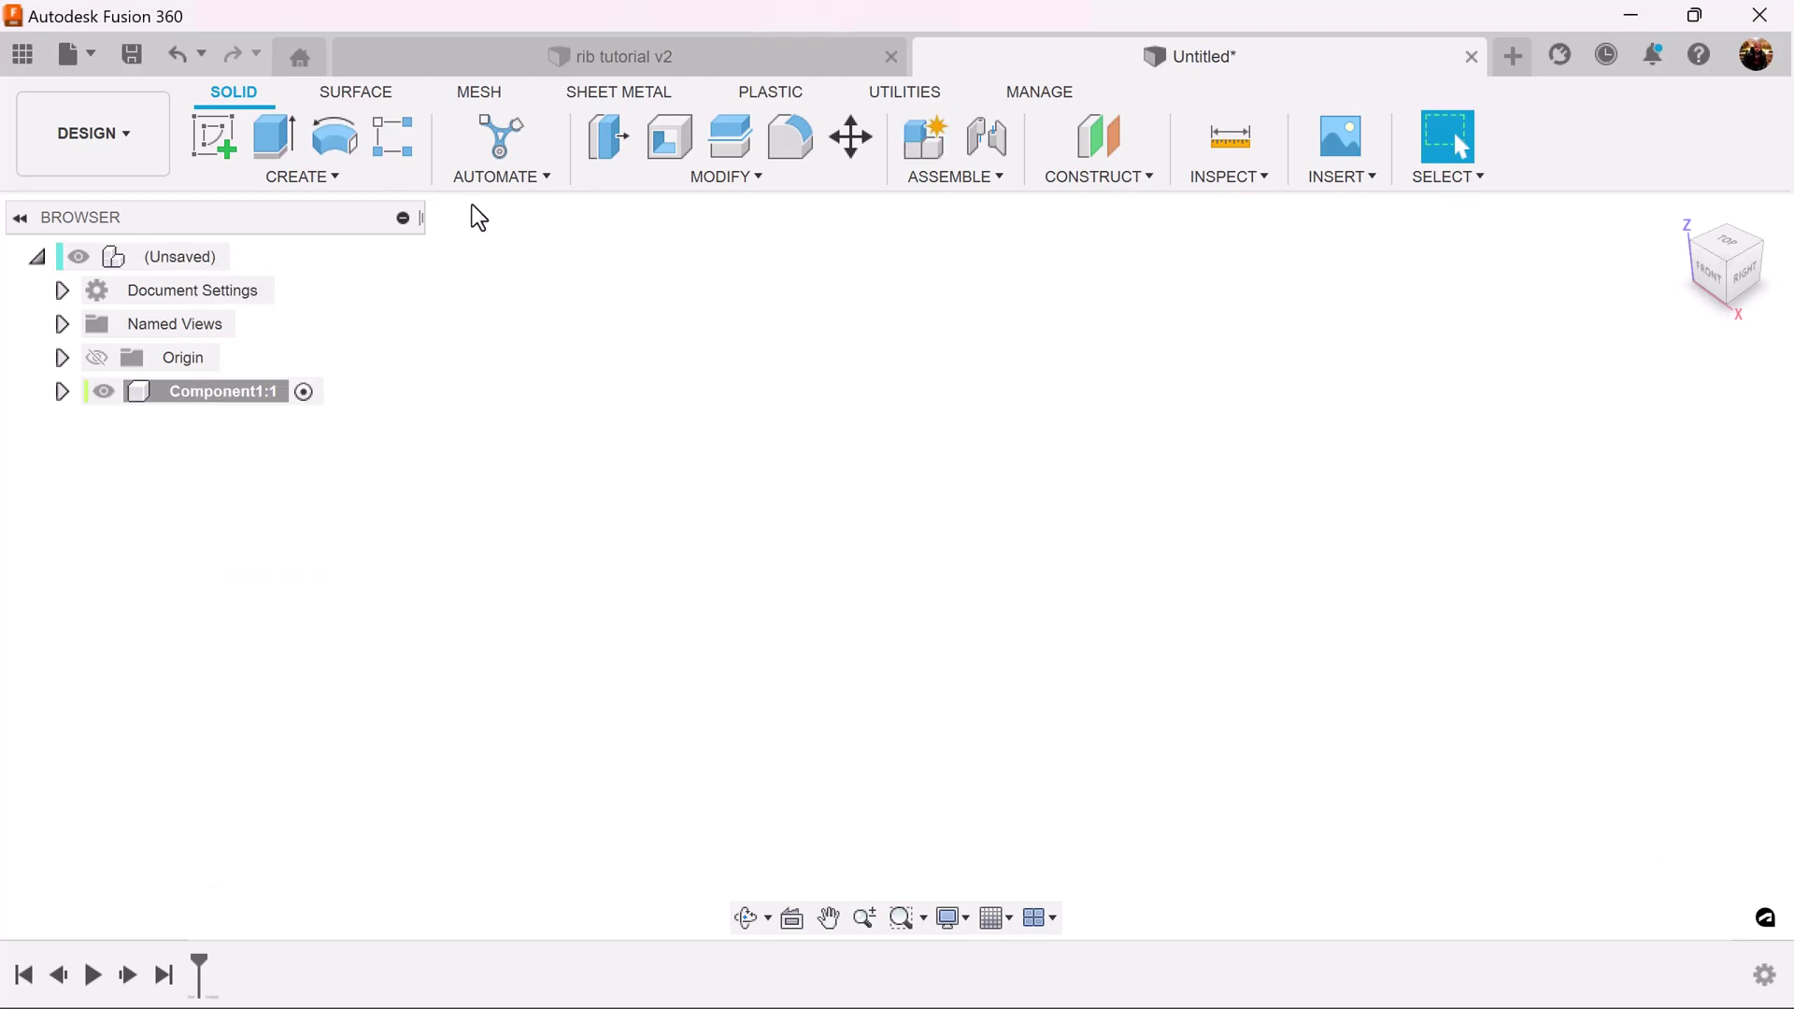
- Start a sketch on the horizontal XY origin plane
{"action": "left_click", "coordinate": [214, 133]}
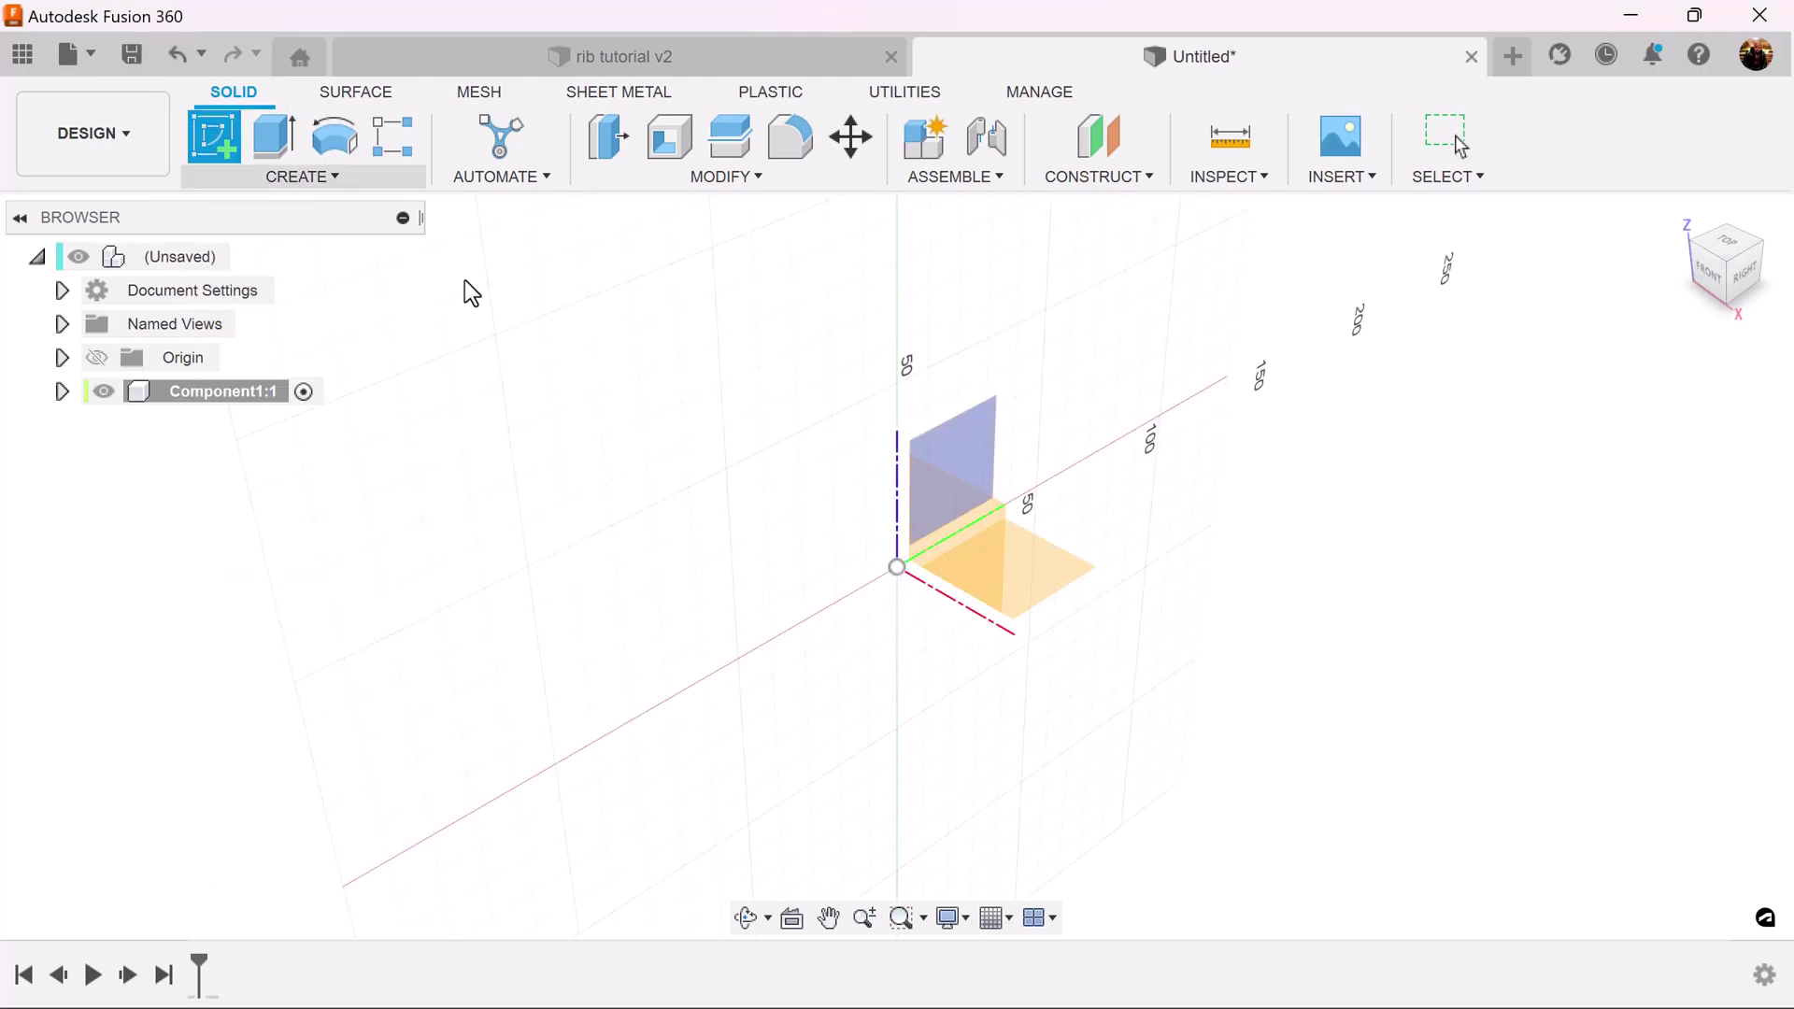
{"action": "left_click", "coordinate": [1039, 577]}
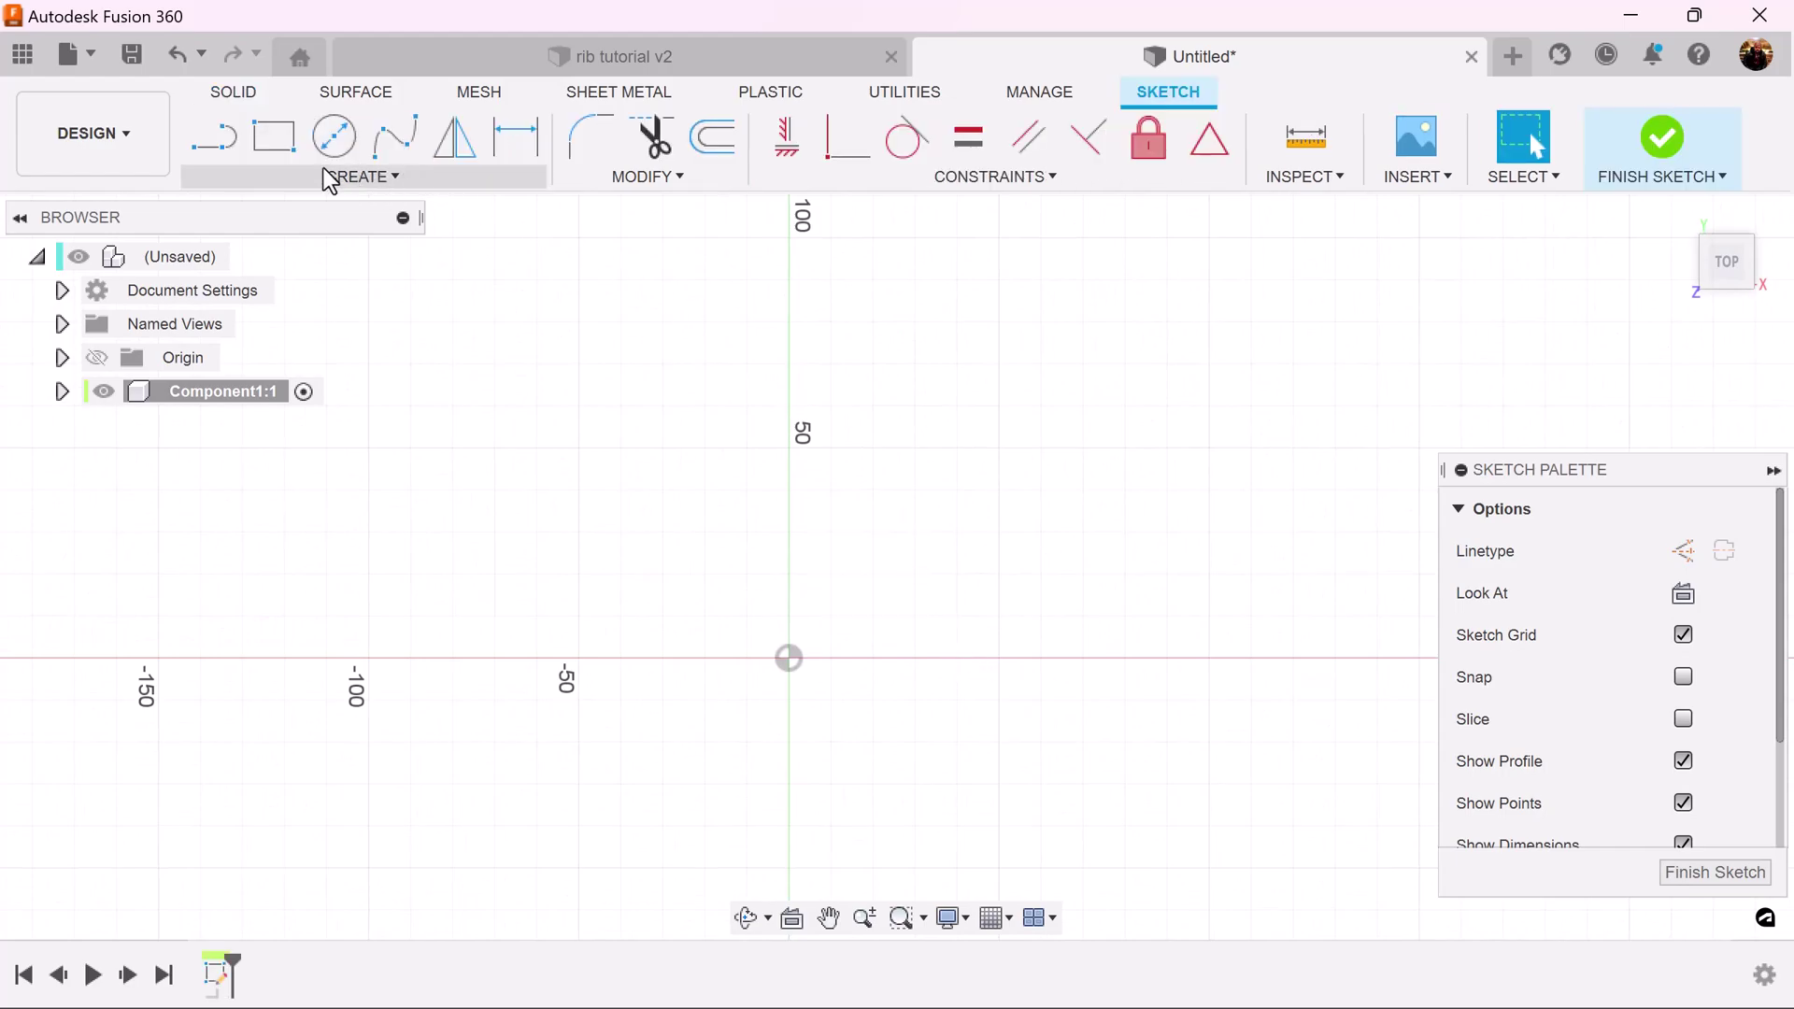
{"action": "left_click", "coordinate": [329, 177]}
{"action": "mouse_move", "coordinate": [280, 240]}
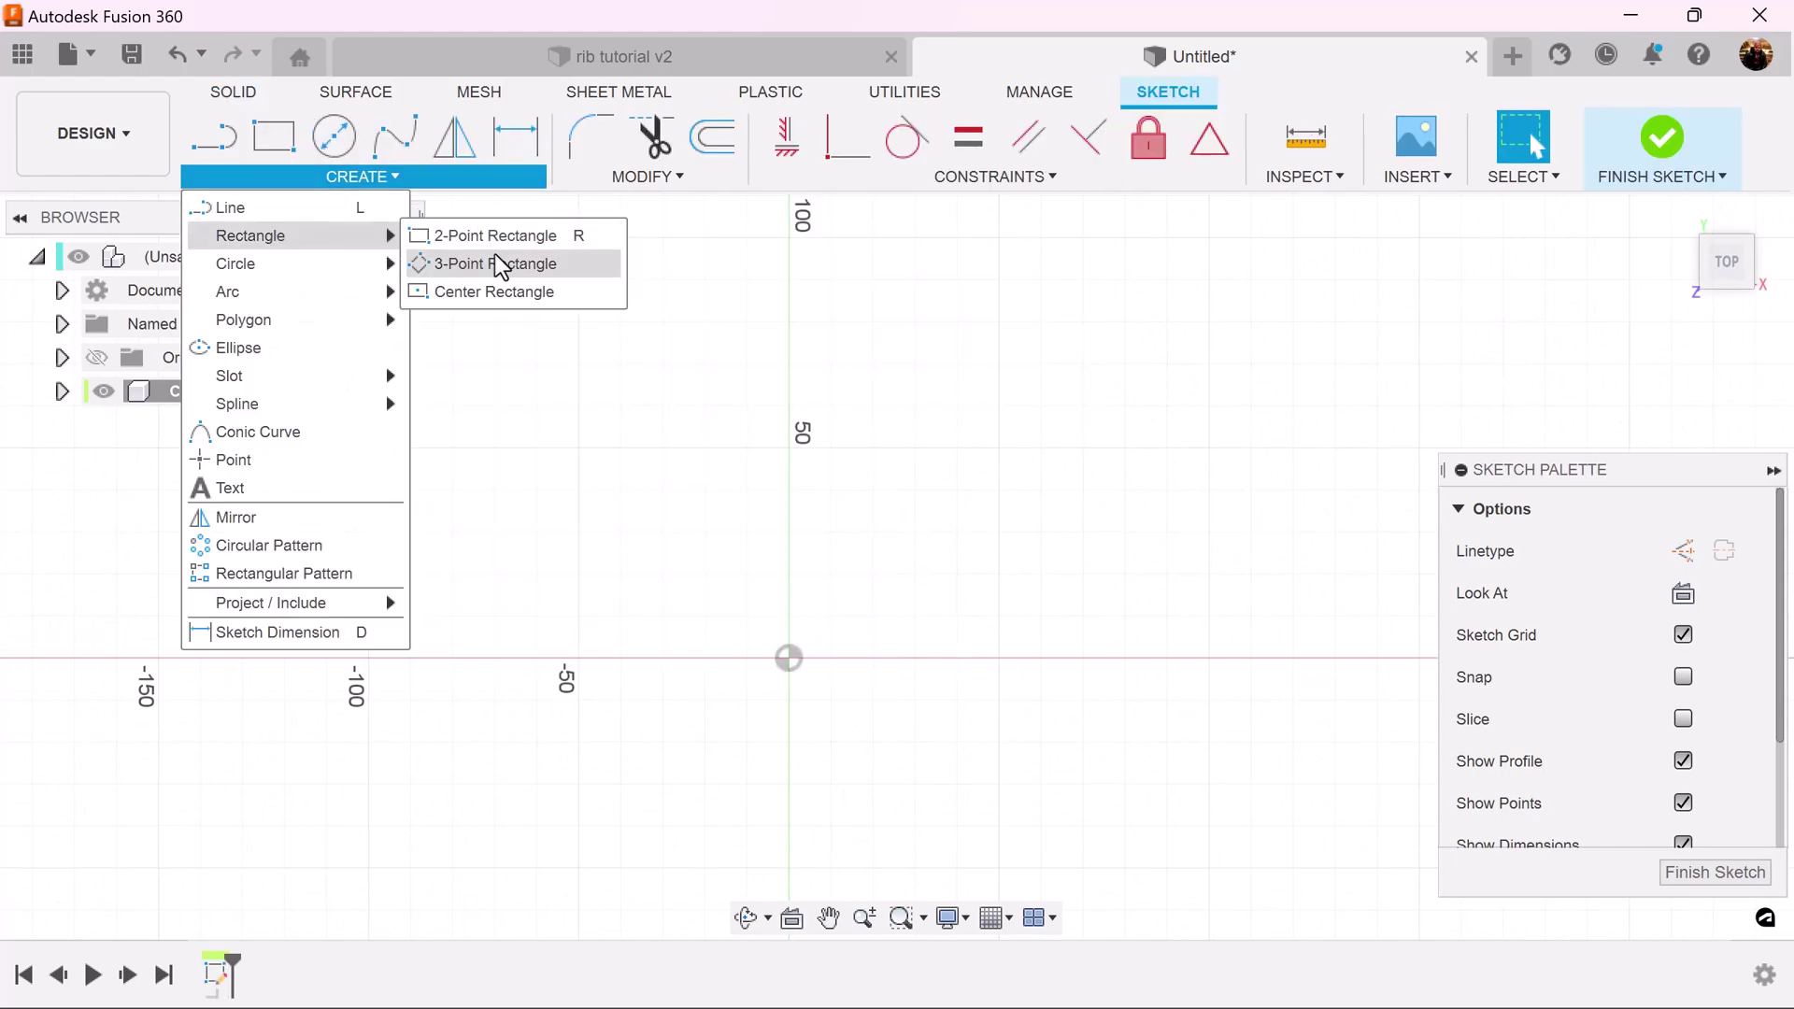
{"action": "left_click", "coordinate": [494, 292]}
{"action": "left_click", "coordinate": [788, 657]}
{"action": "key", "text": "Escape"}
{"action": "key", "text": "Escape"}
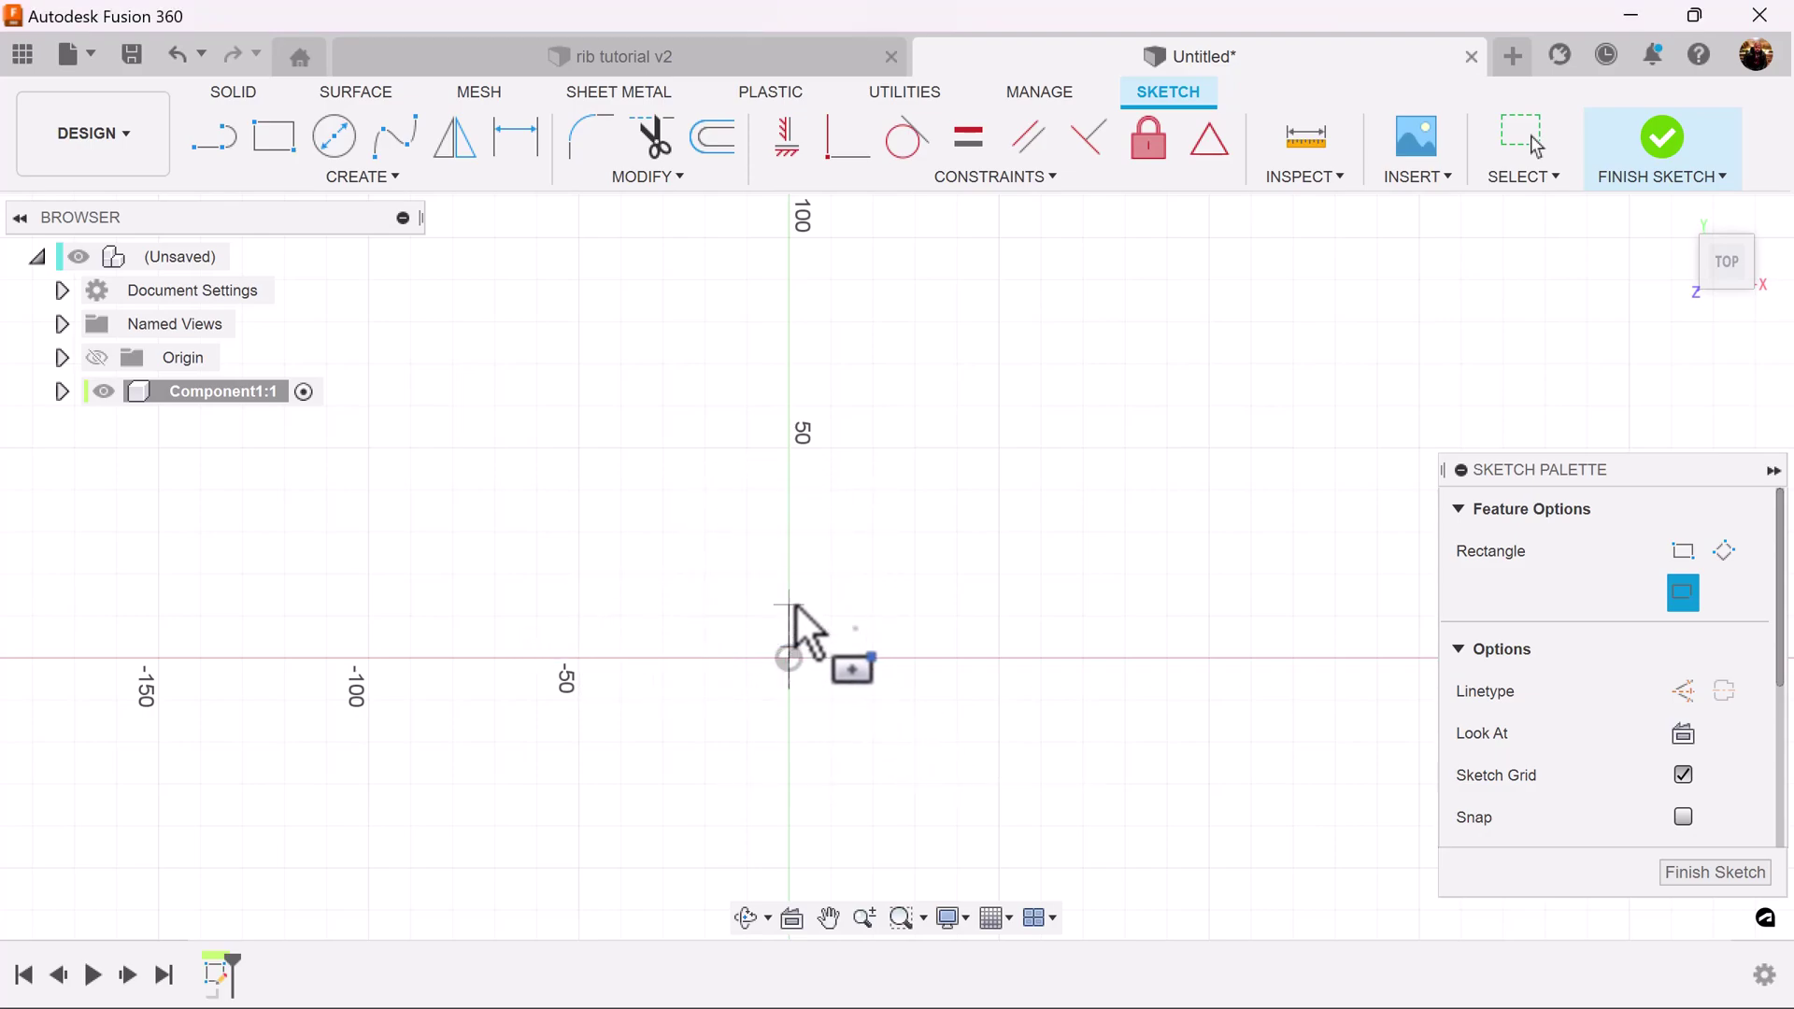
- Sketch a 35 by 35 mm center rectangle on the origin and finish the sketch
{"action": "left_click", "coordinate": [345, 177]}
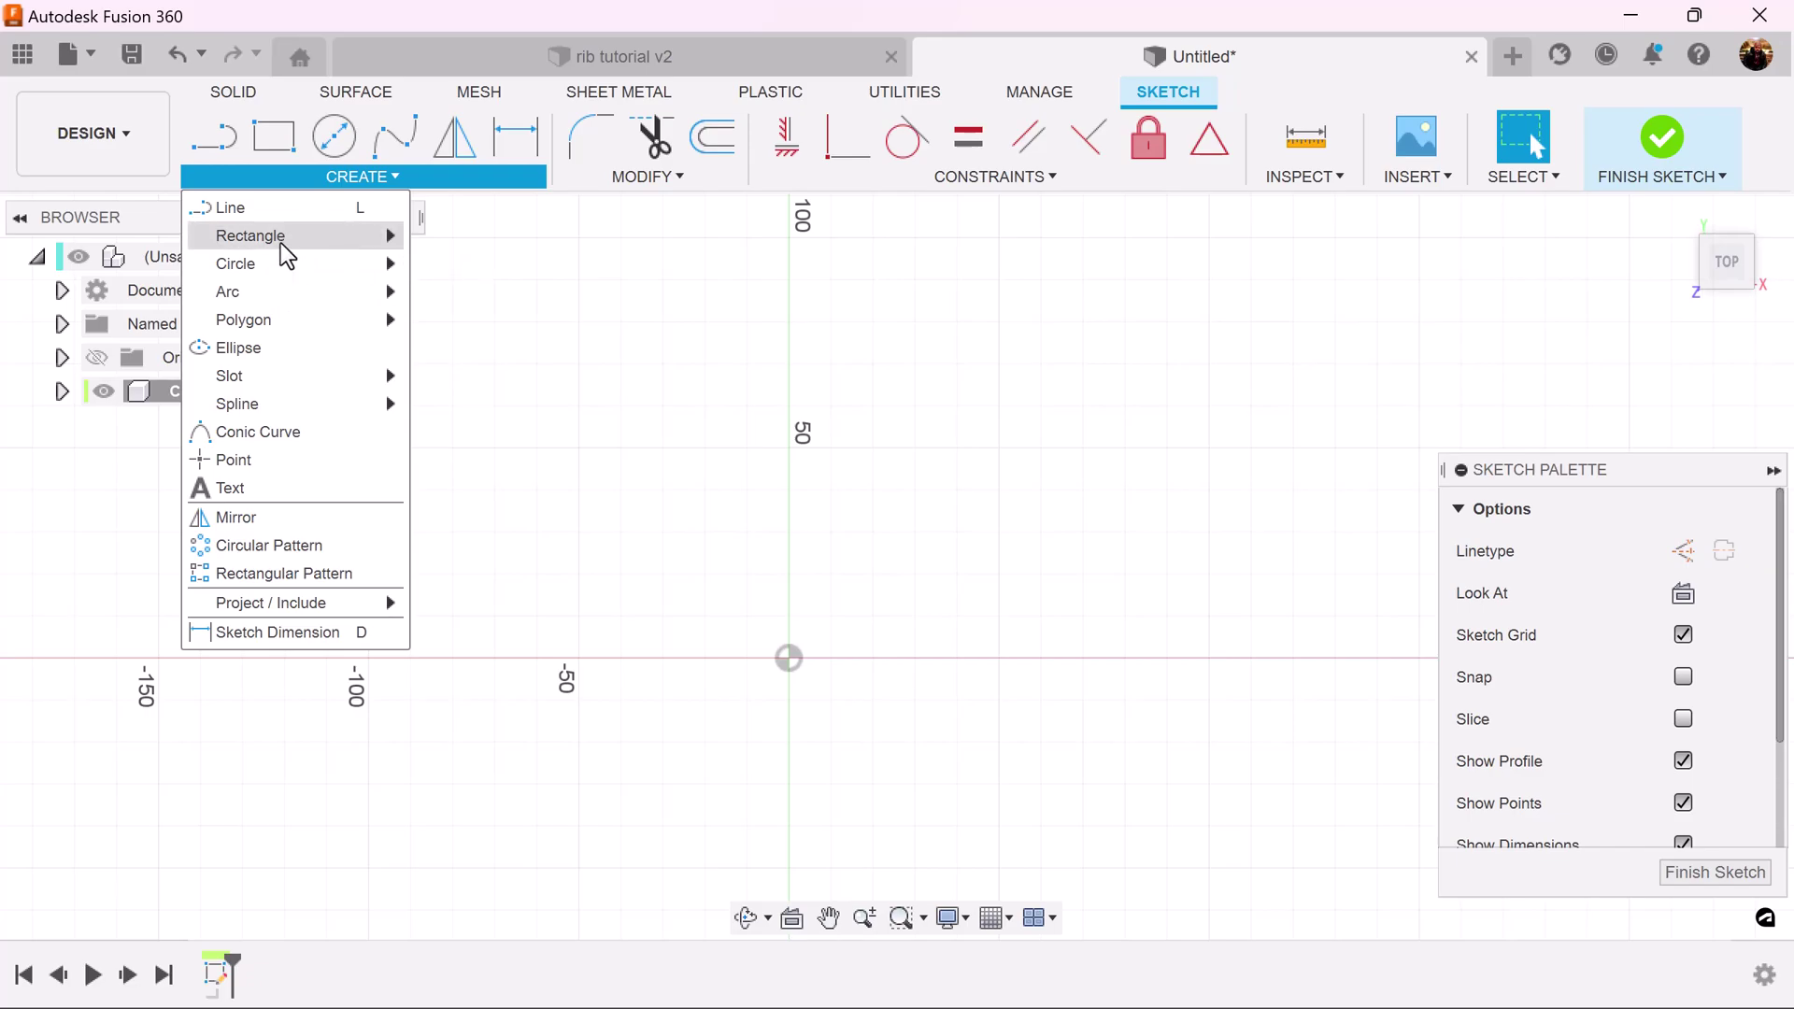
{"action": "mouse_move", "coordinate": [280, 239]}
{"action": "left_click", "coordinate": [476, 291]}
{"action": "left_click", "coordinate": [789, 659]}
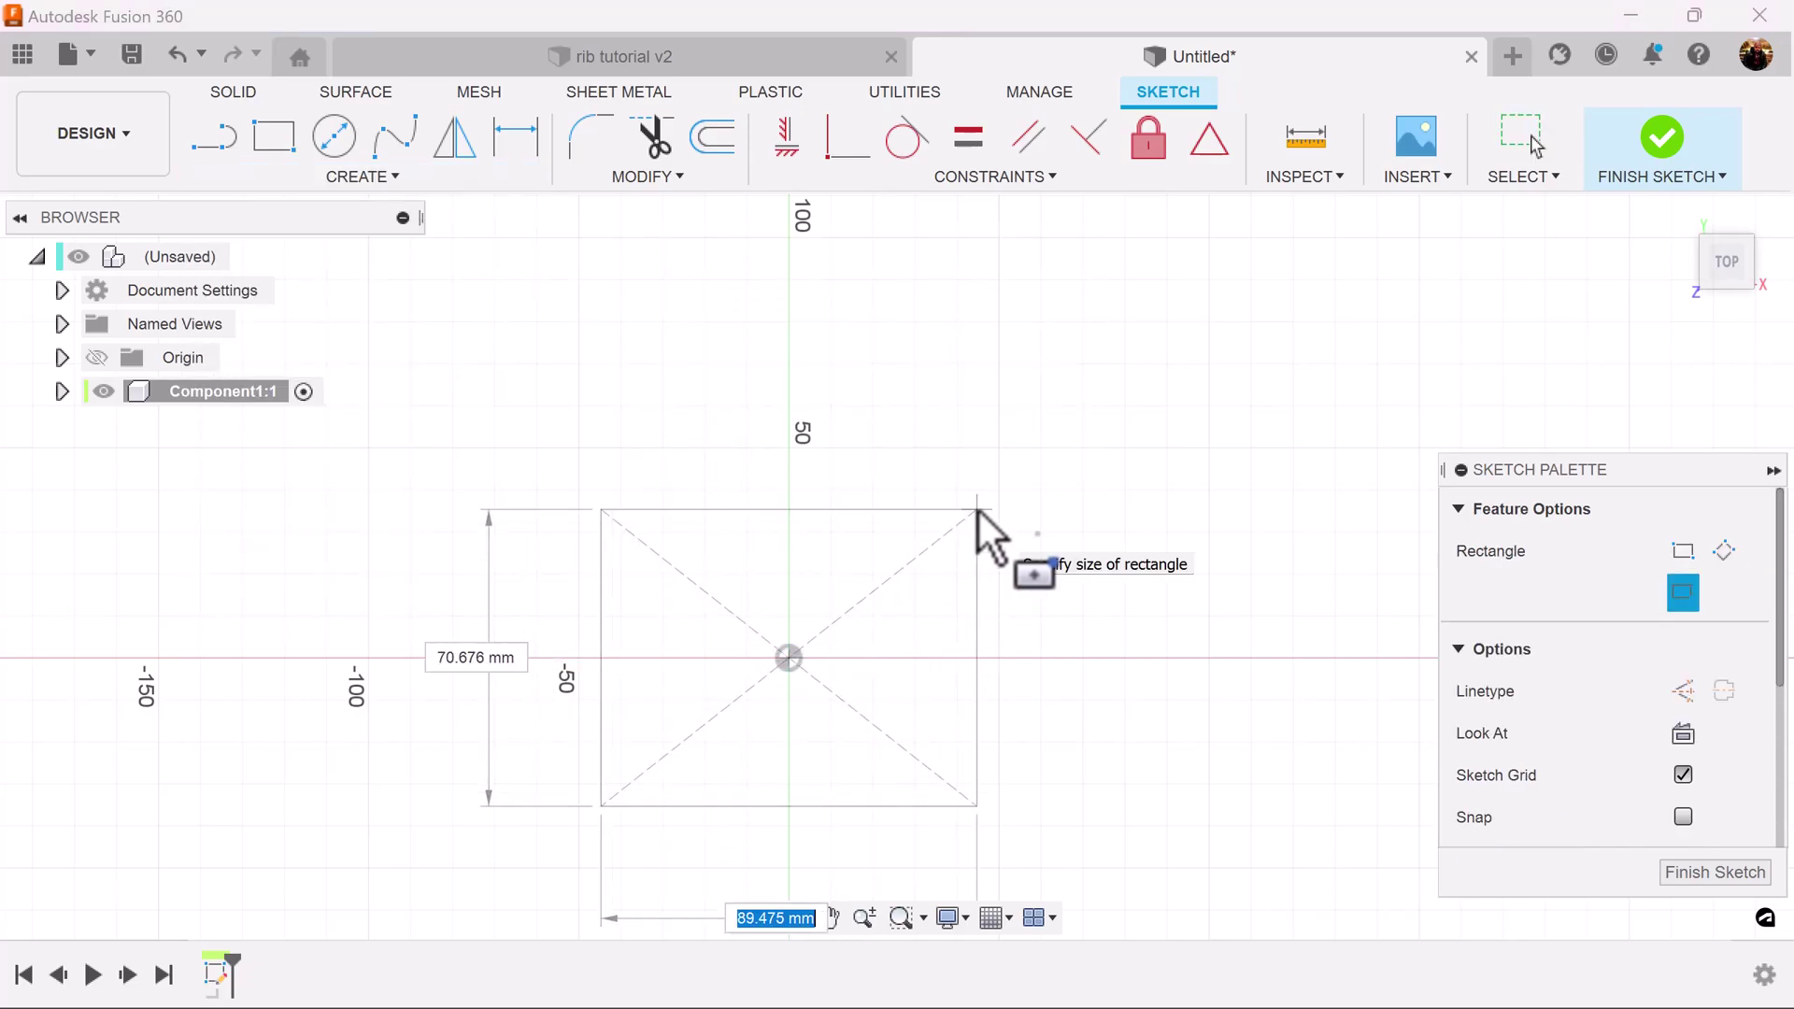
{"action": "key", "text": "Tab"}
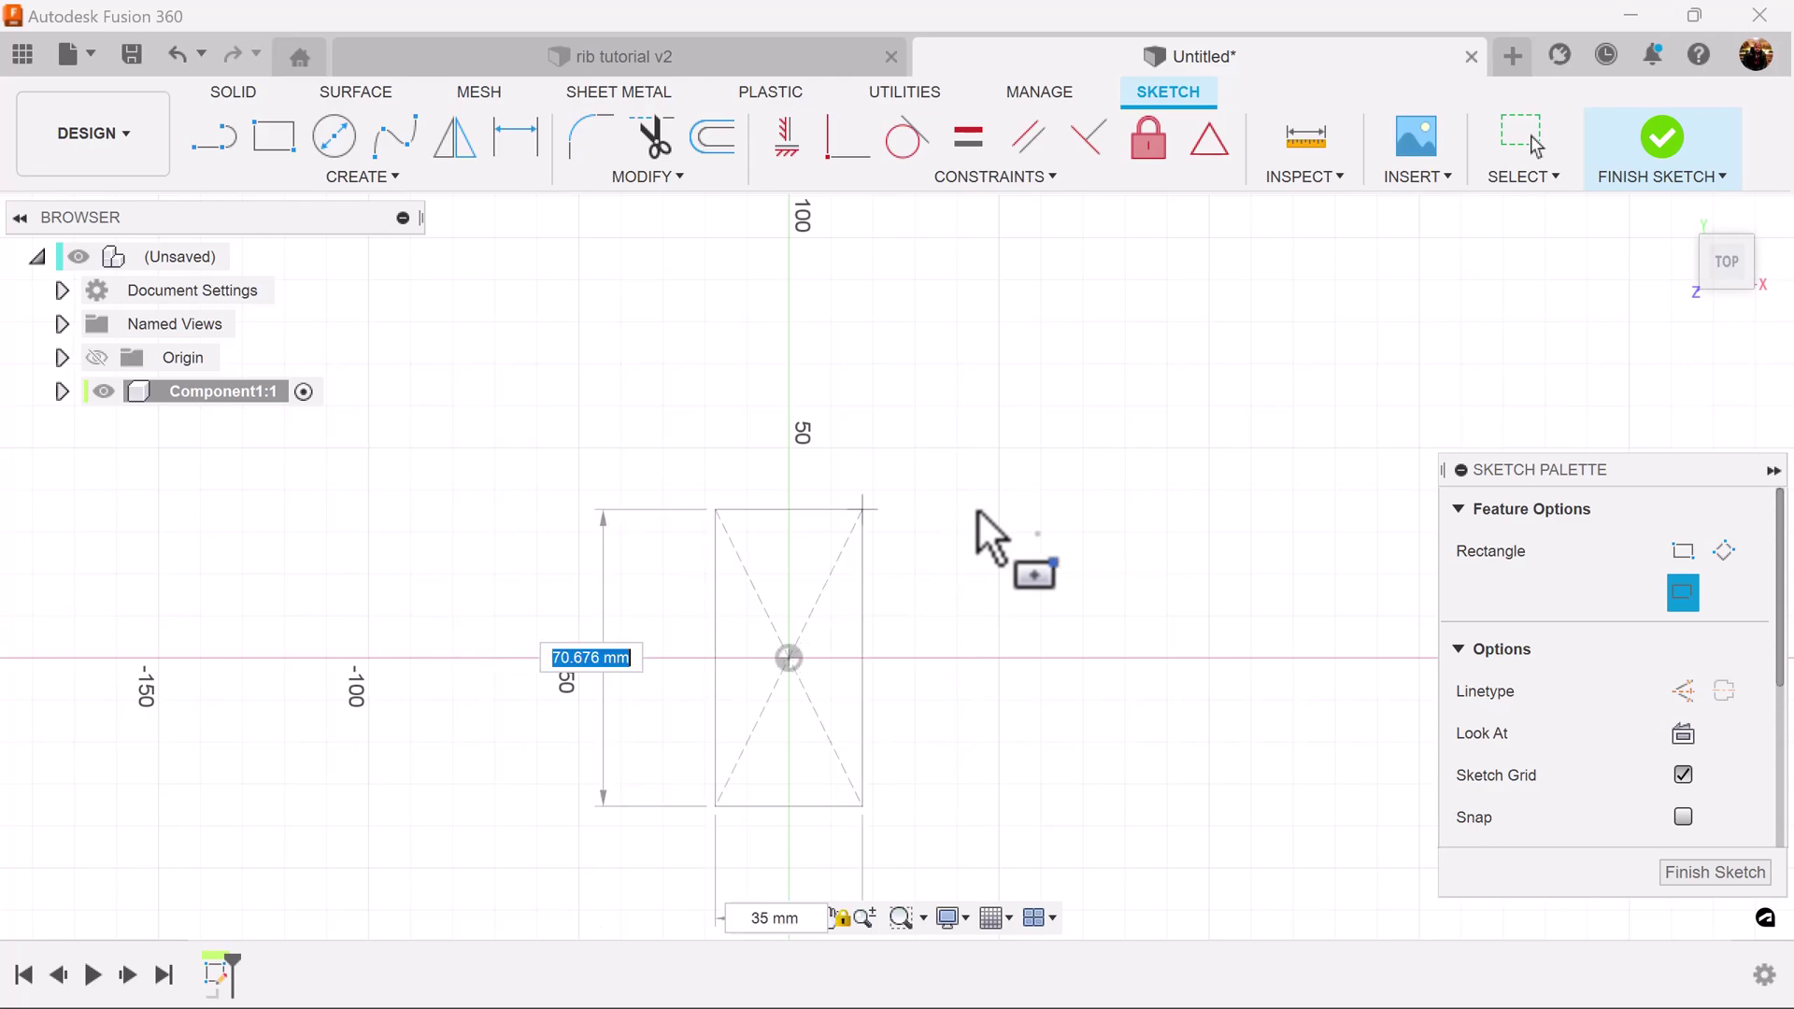
{"action": "type", "text": "35"}
{"action": "key", "text": "Return"}
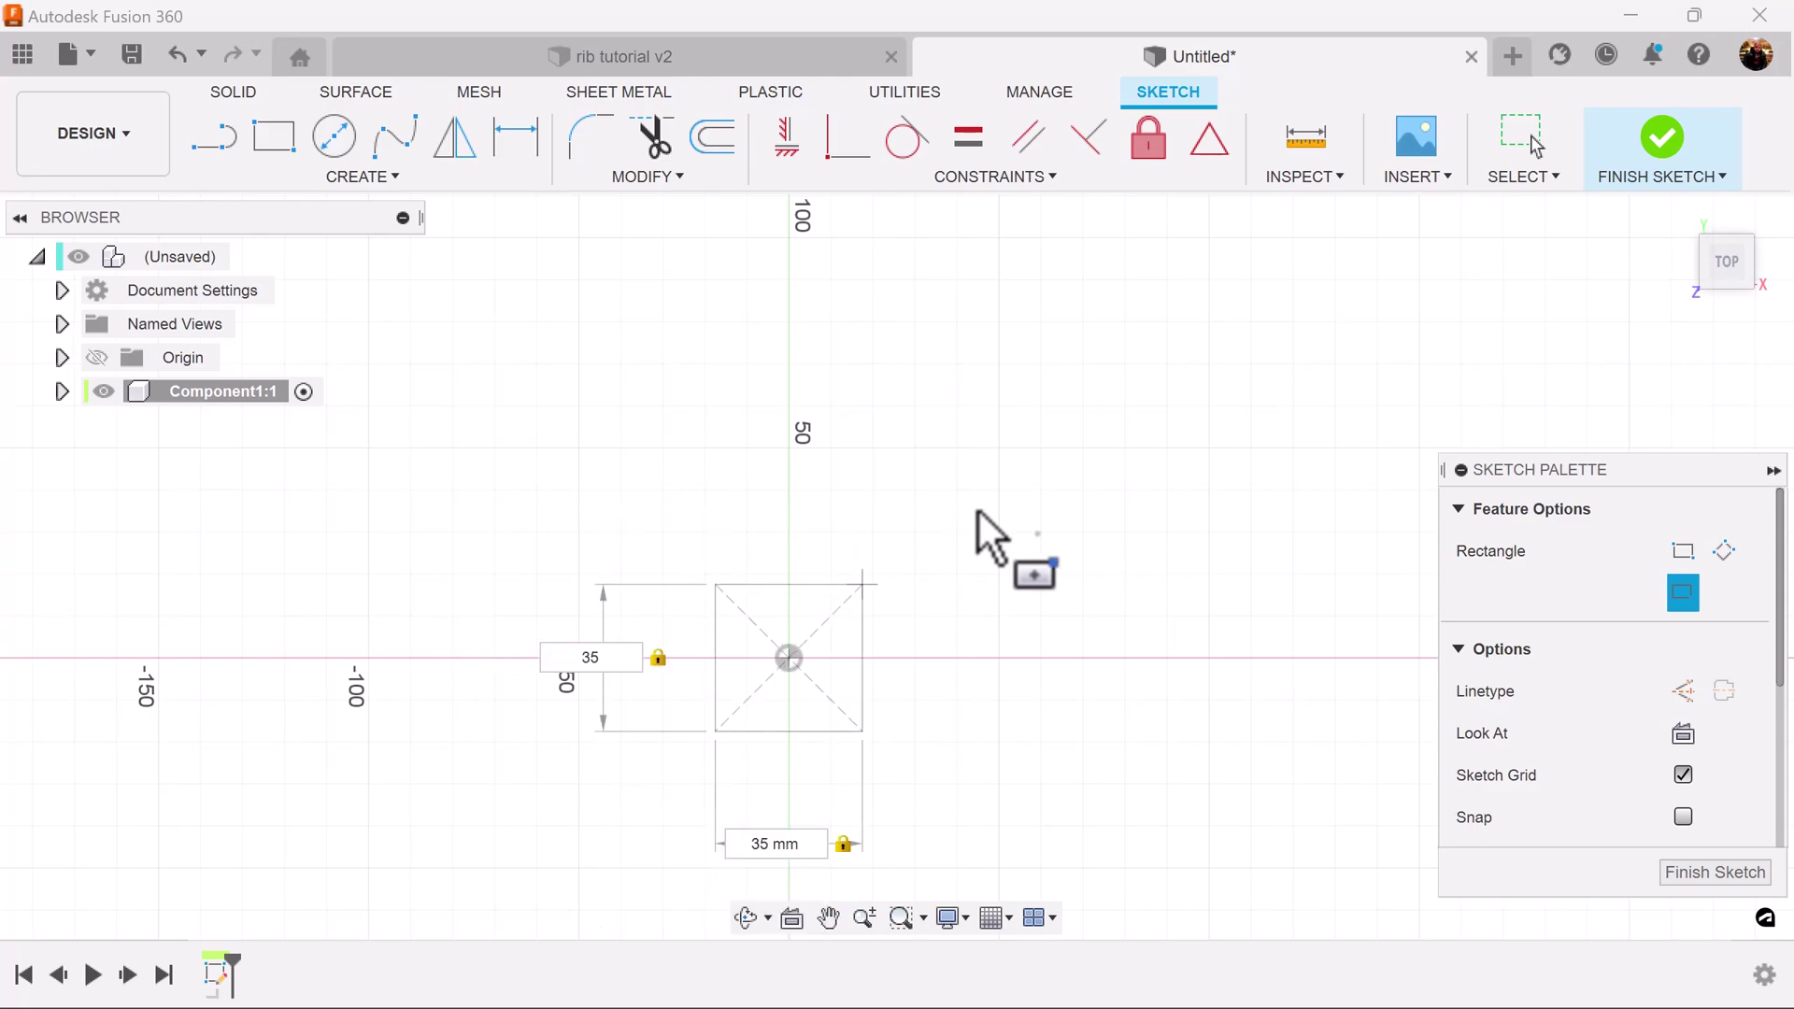
{"action": "middle_click_drag", "start_coordinate": [1227, 783], "coordinate": [1227, 784]}
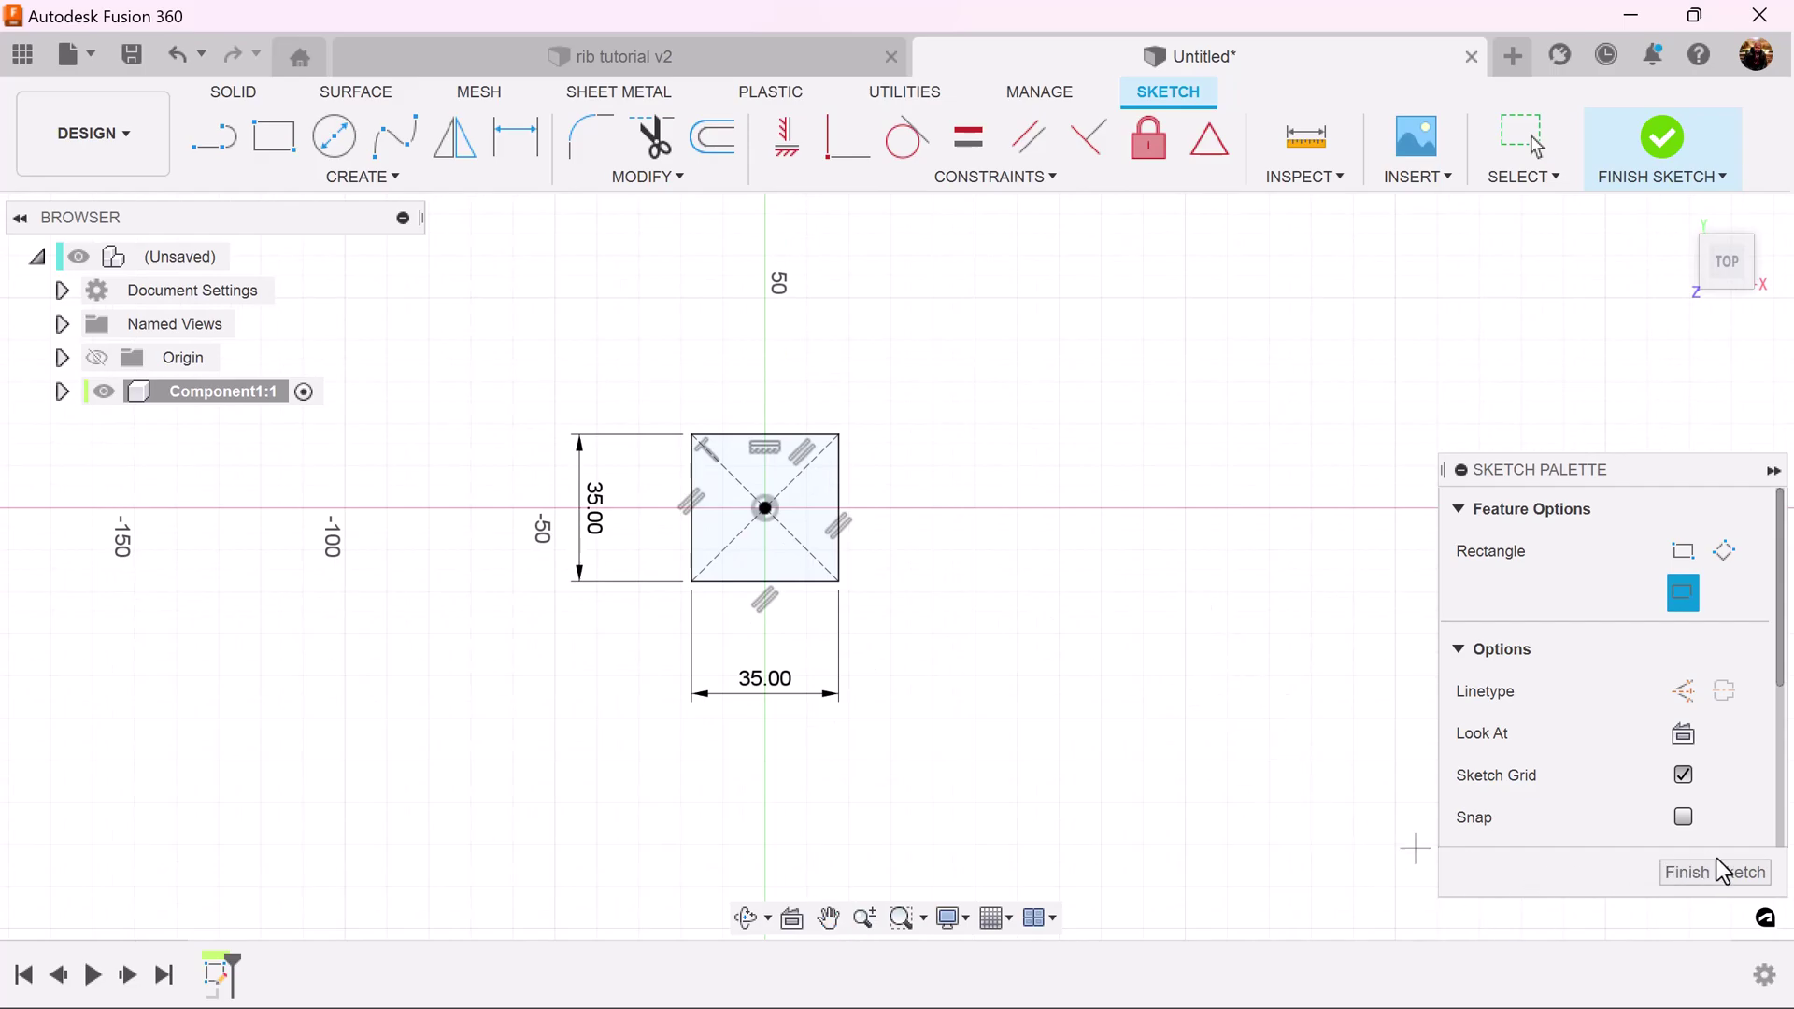
{"action": "left_click", "coordinate": [1720, 872]}
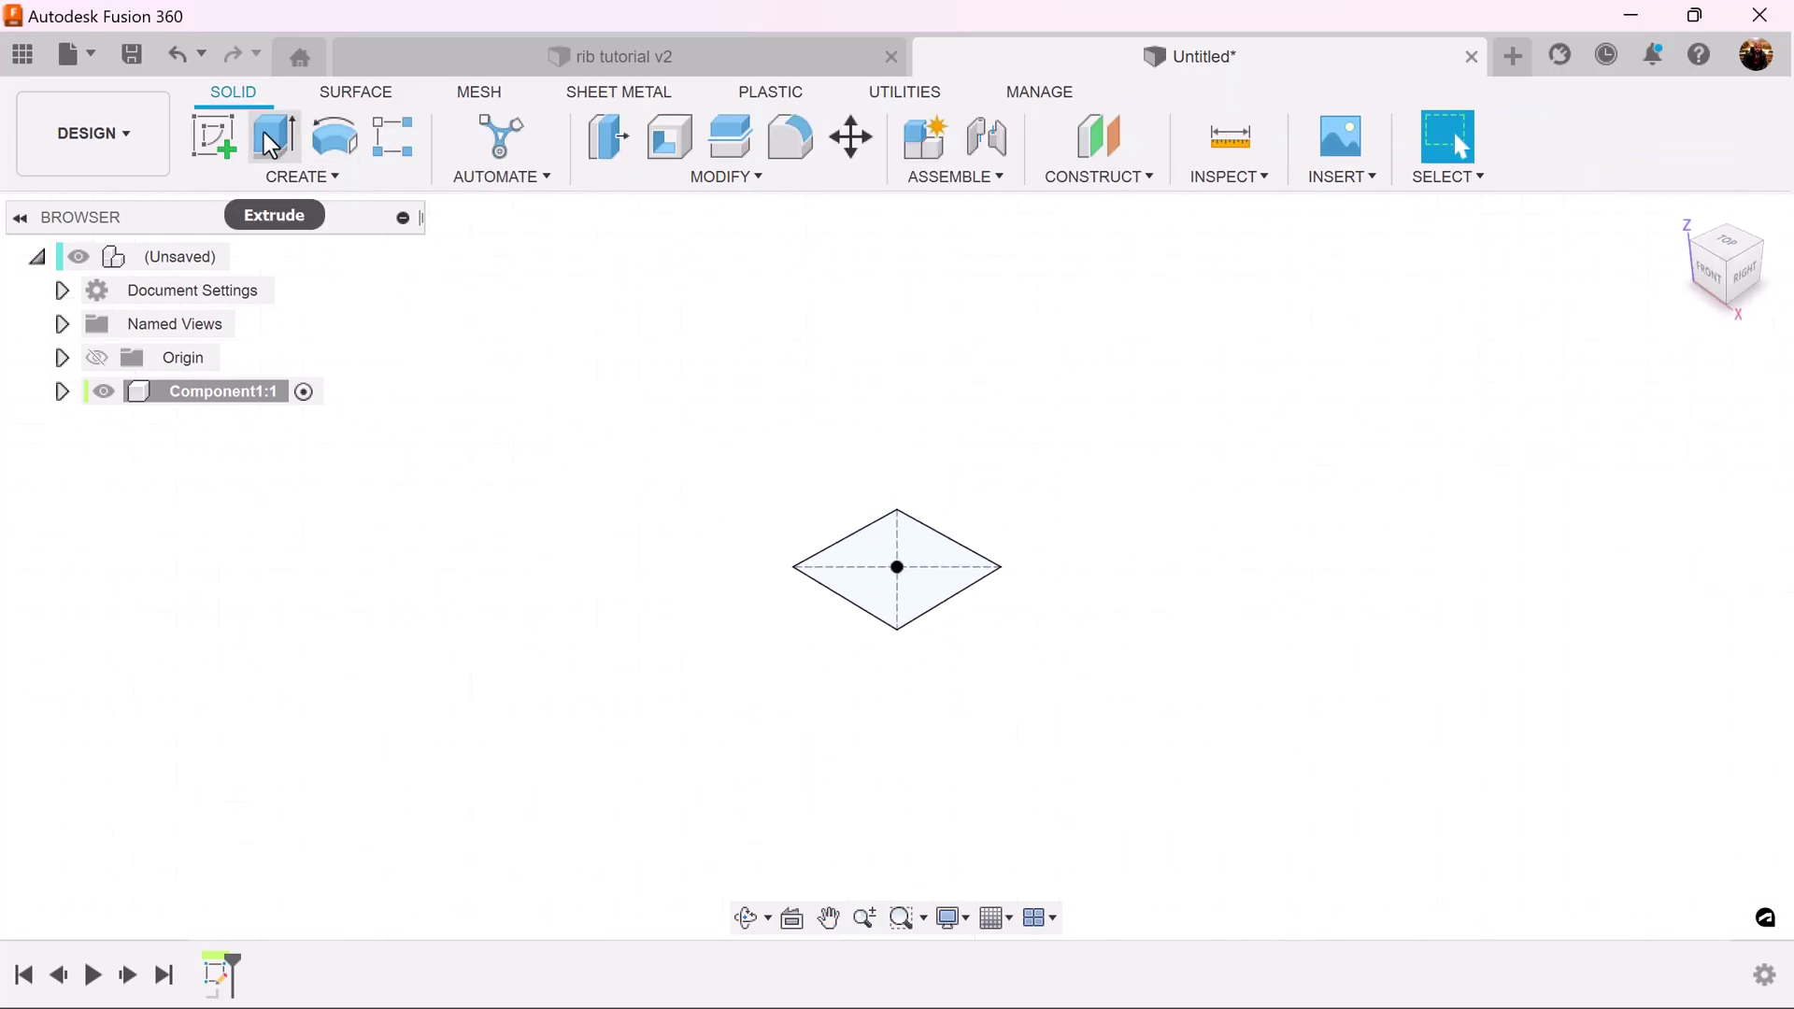
- Extrude the 35 mm square profile 5 mm upward as a new body
{"action": "left_click", "coordinate": [273, 137]}
{"action": "type", "text": "5"}
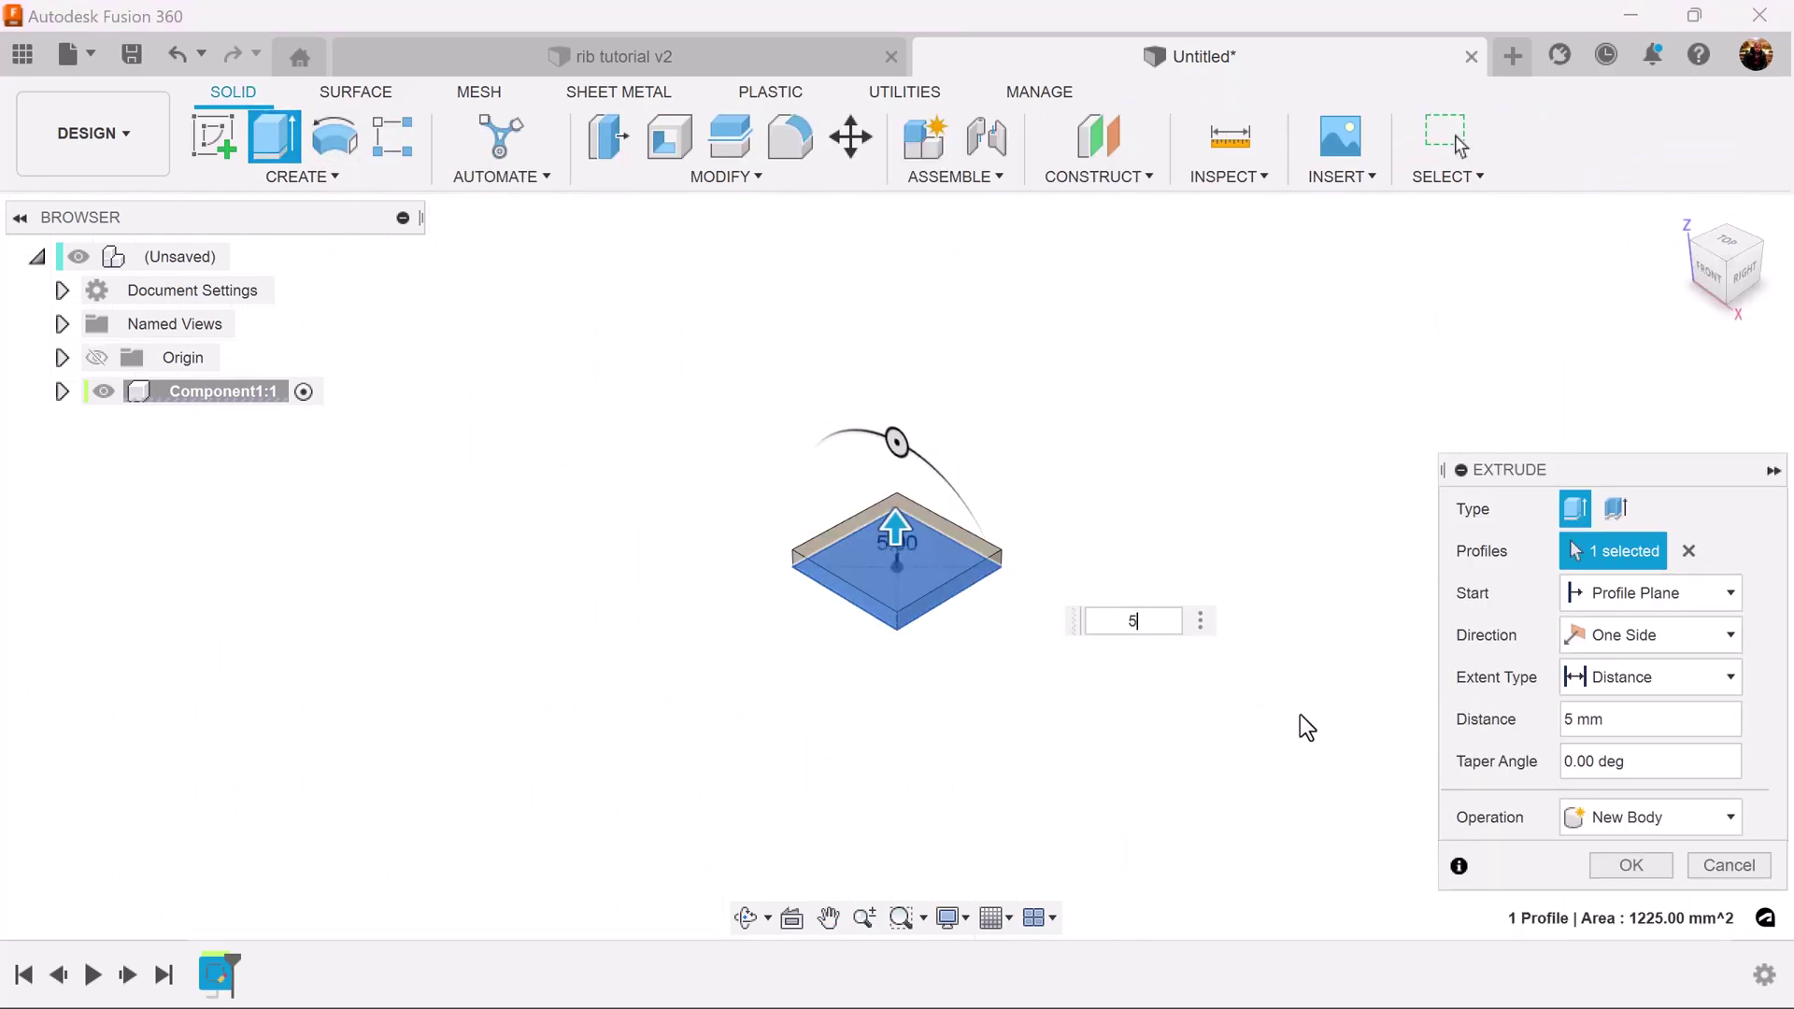
{"action": "left_click", "coordinate": [1644, 865]}
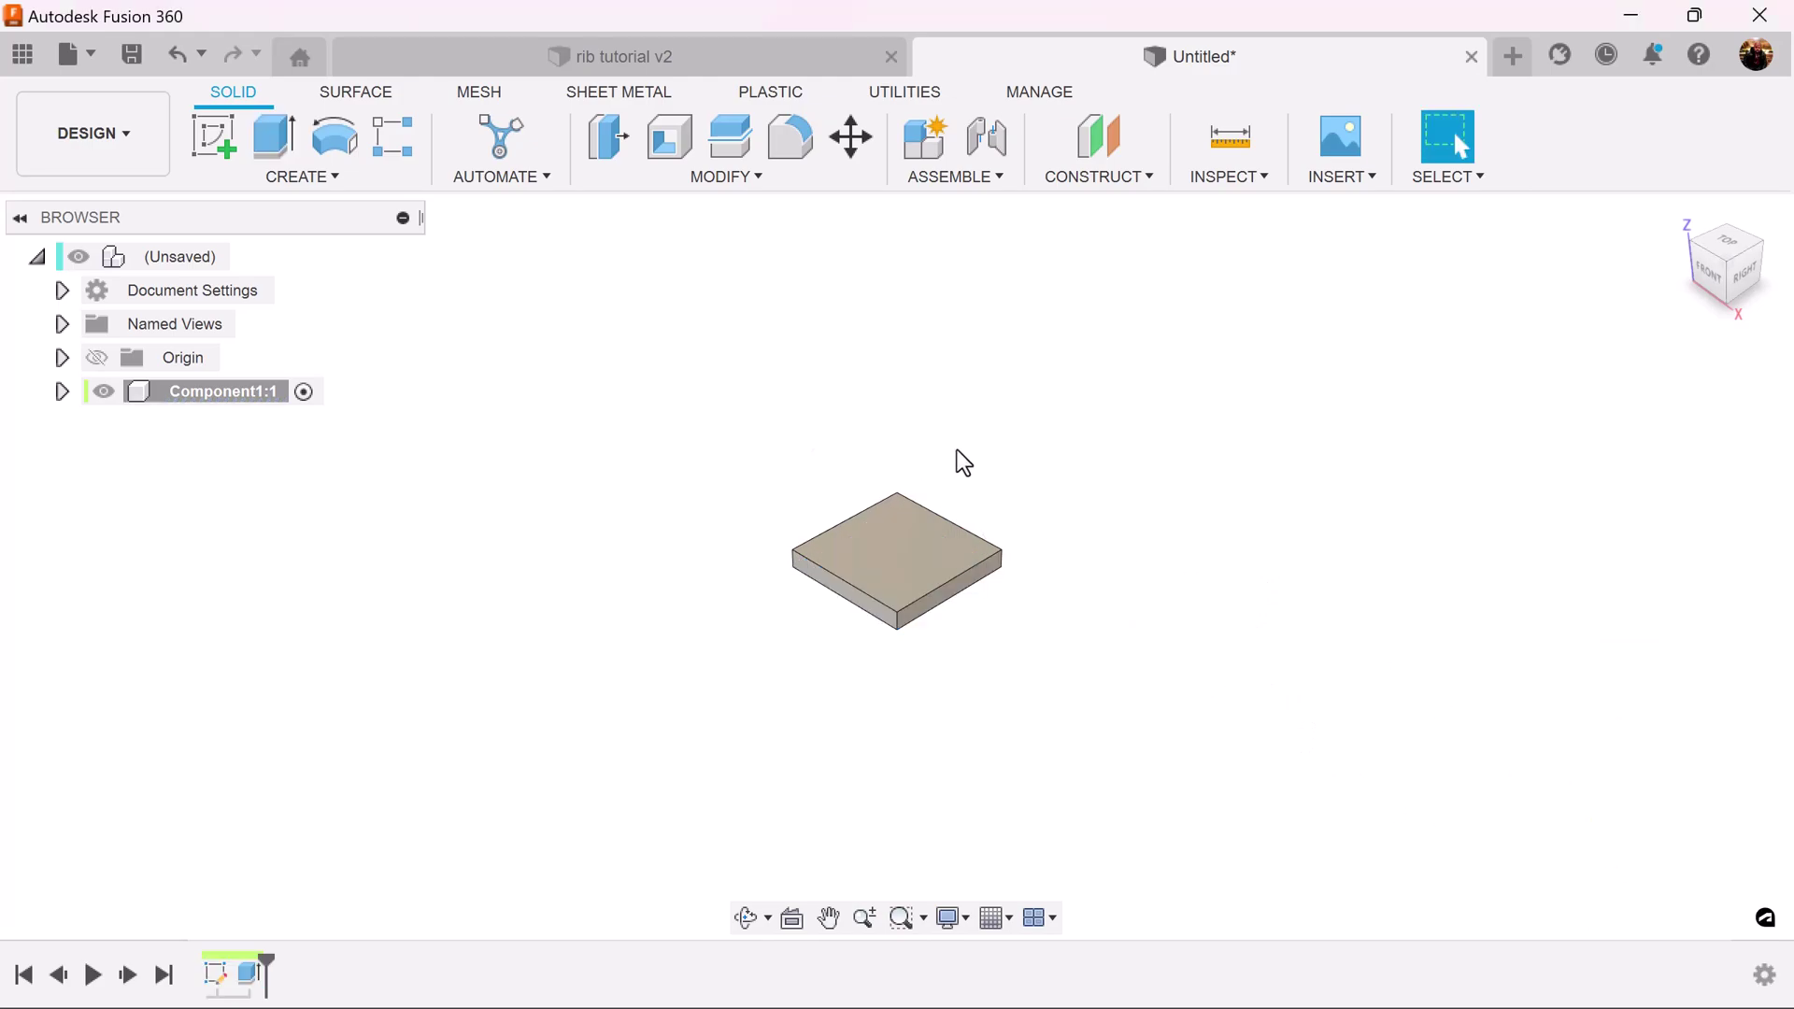
- Start a sketch on the top face of the square plate
{"action": "scroll", "coordinate": [929, 510], "scroll_direction": "up", "scroll_amount": 3}
{"action": "left_click", "coordinate": [211, 136]}
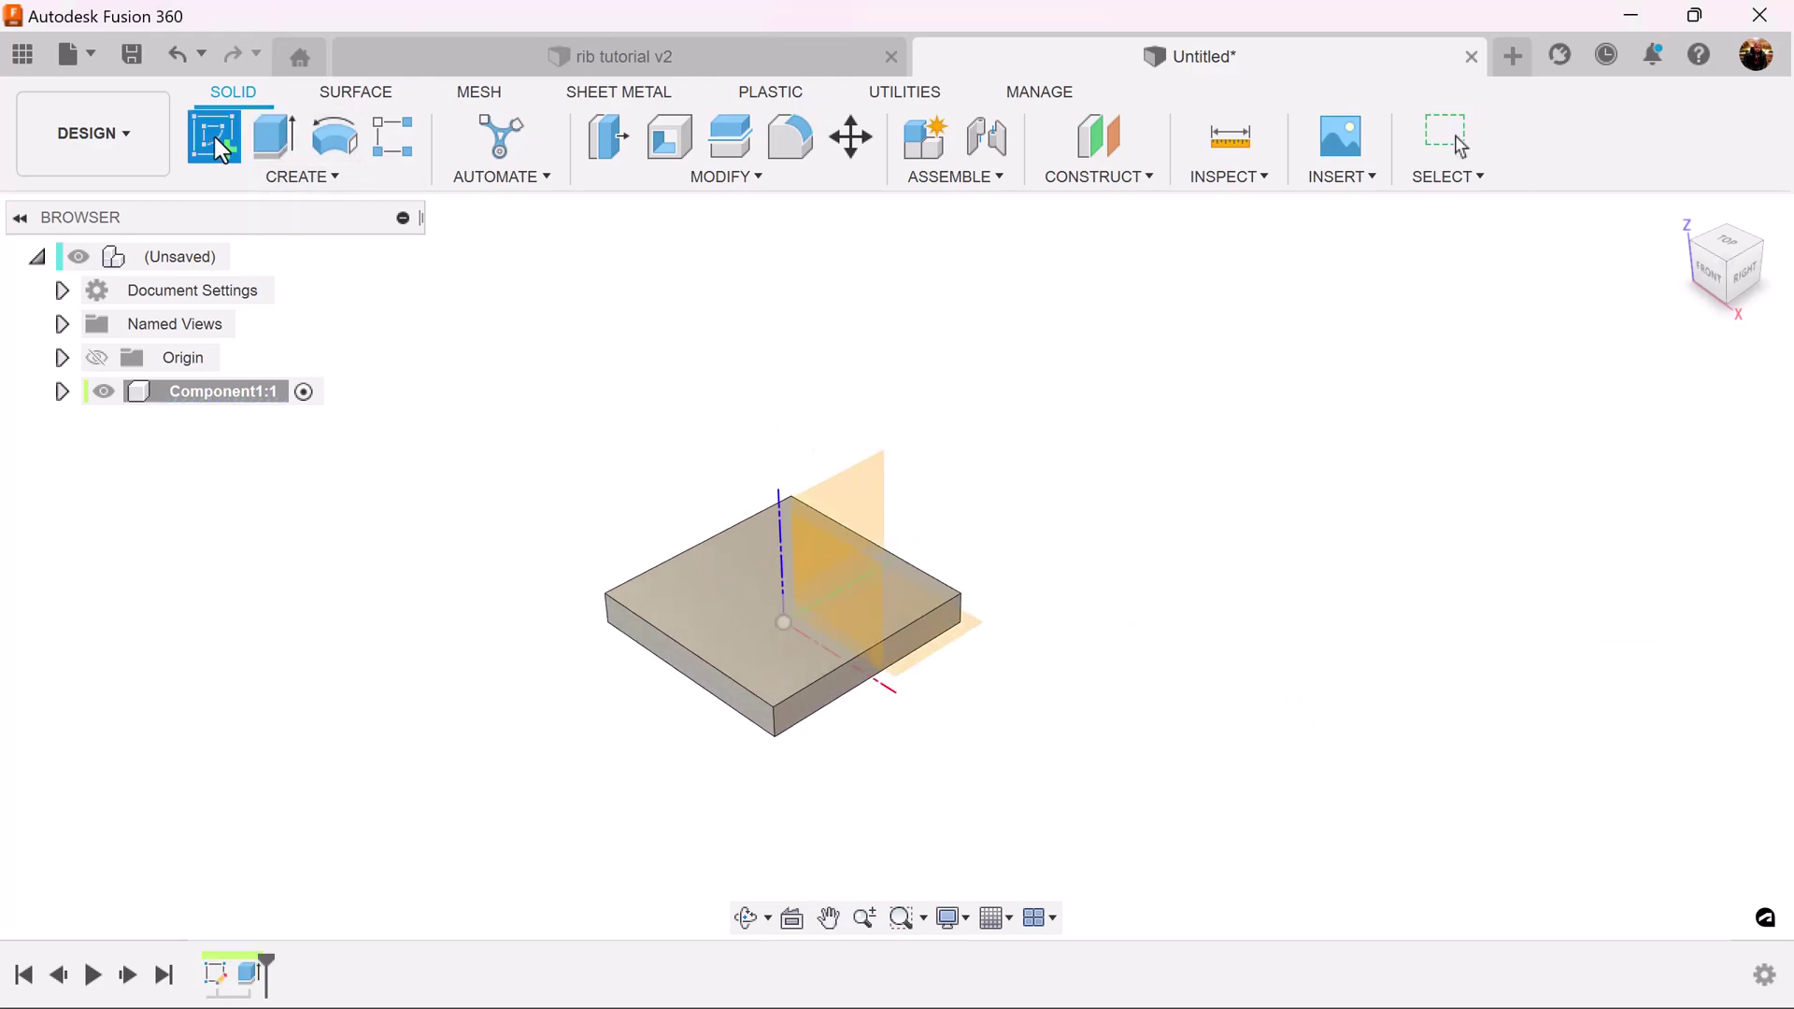
{"action": "left_click", "coordinate": [697, 618]}
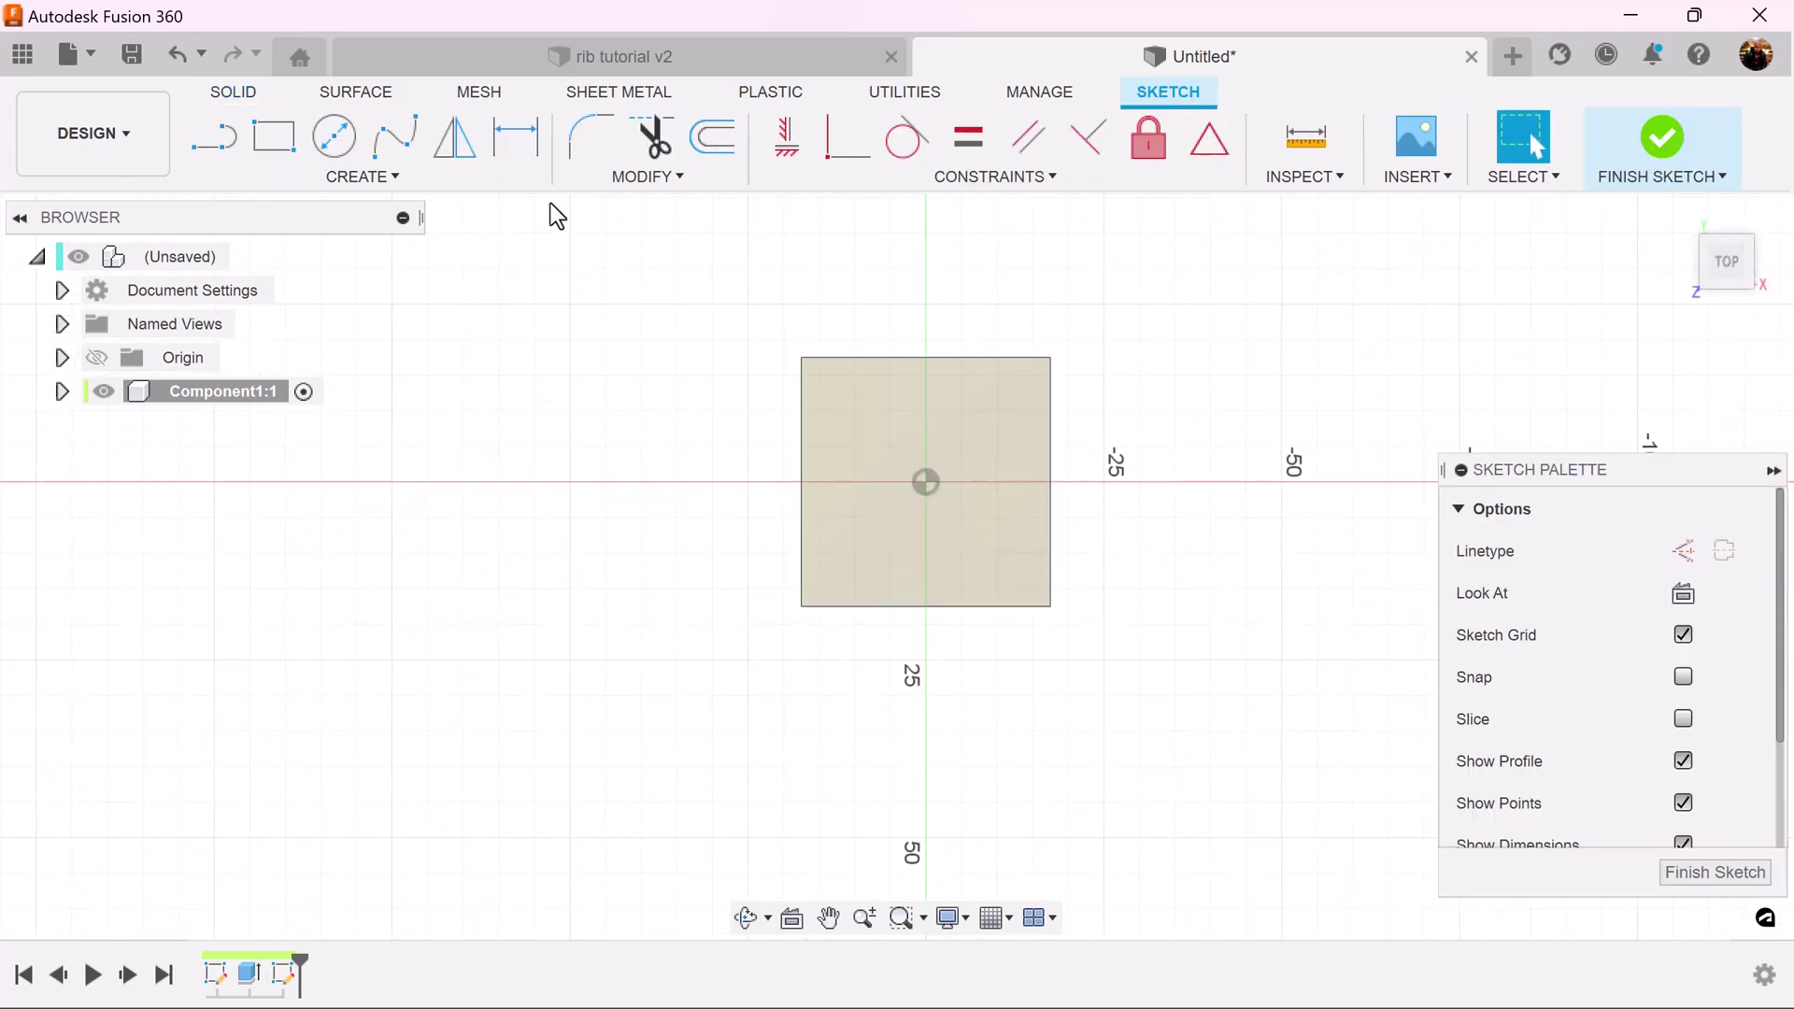
- Draw a 15 by 15 mm center rectangle on the plate's origin point and finish the sketch
{"action": "left_click", "coordinate": [312, 157]}
{"action": "left_click", "coordinate": [390, 178]}
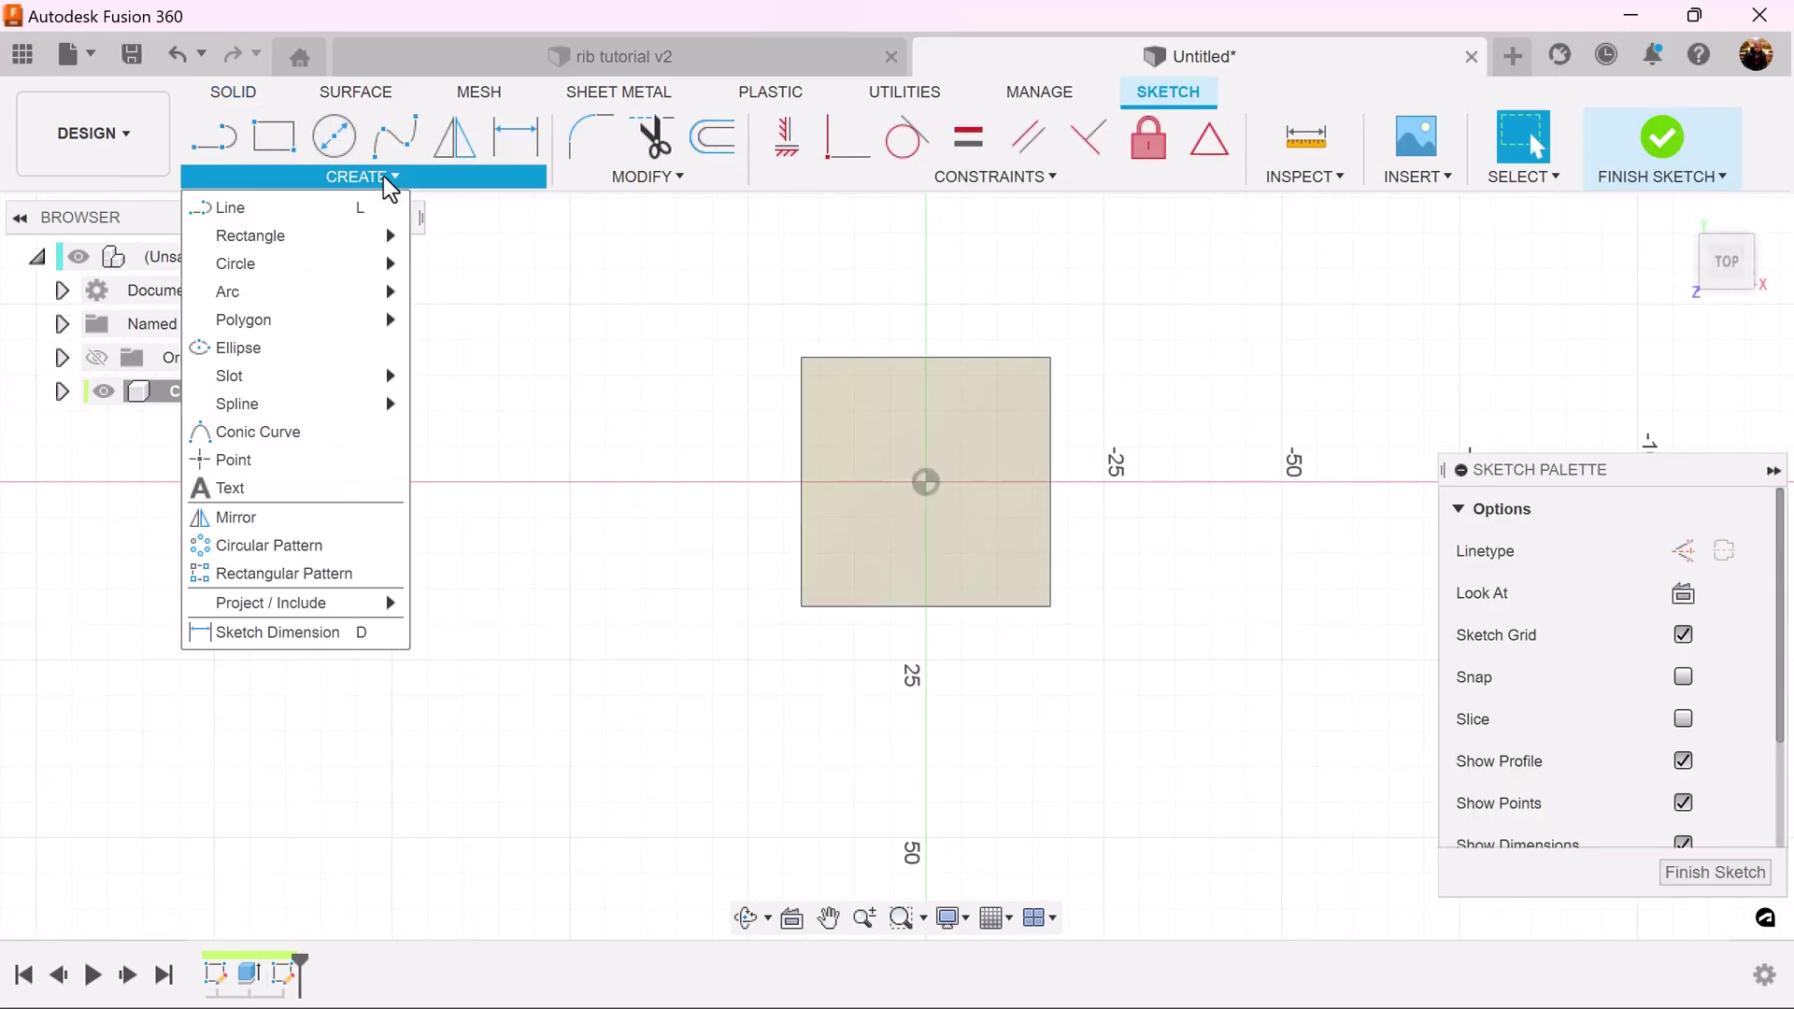
{"action": "mouse_move", "coordinate": [323, 233]}
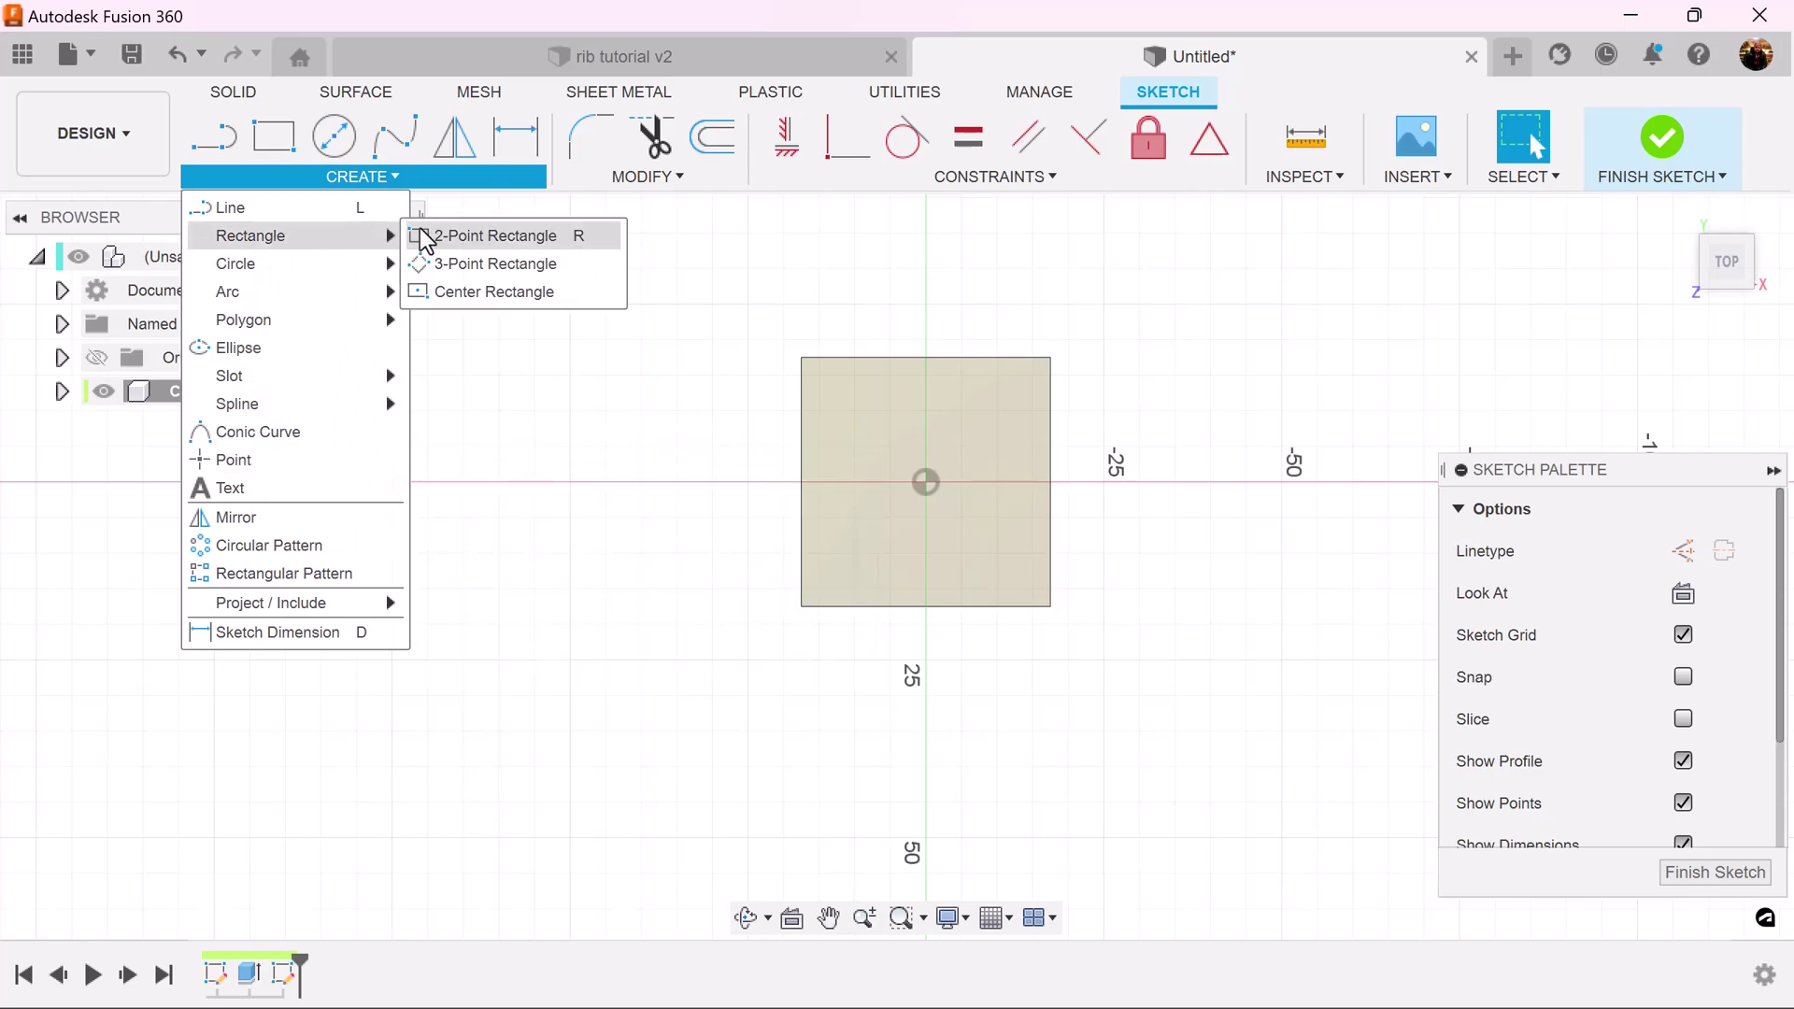
{"action": "left_click", "coordinate": [465, 291]}
{"action": "left_click", "coordinate": [925, 482]}
{"action": "type", "text": "5"}
{"action": "key", "text": "Tab"}
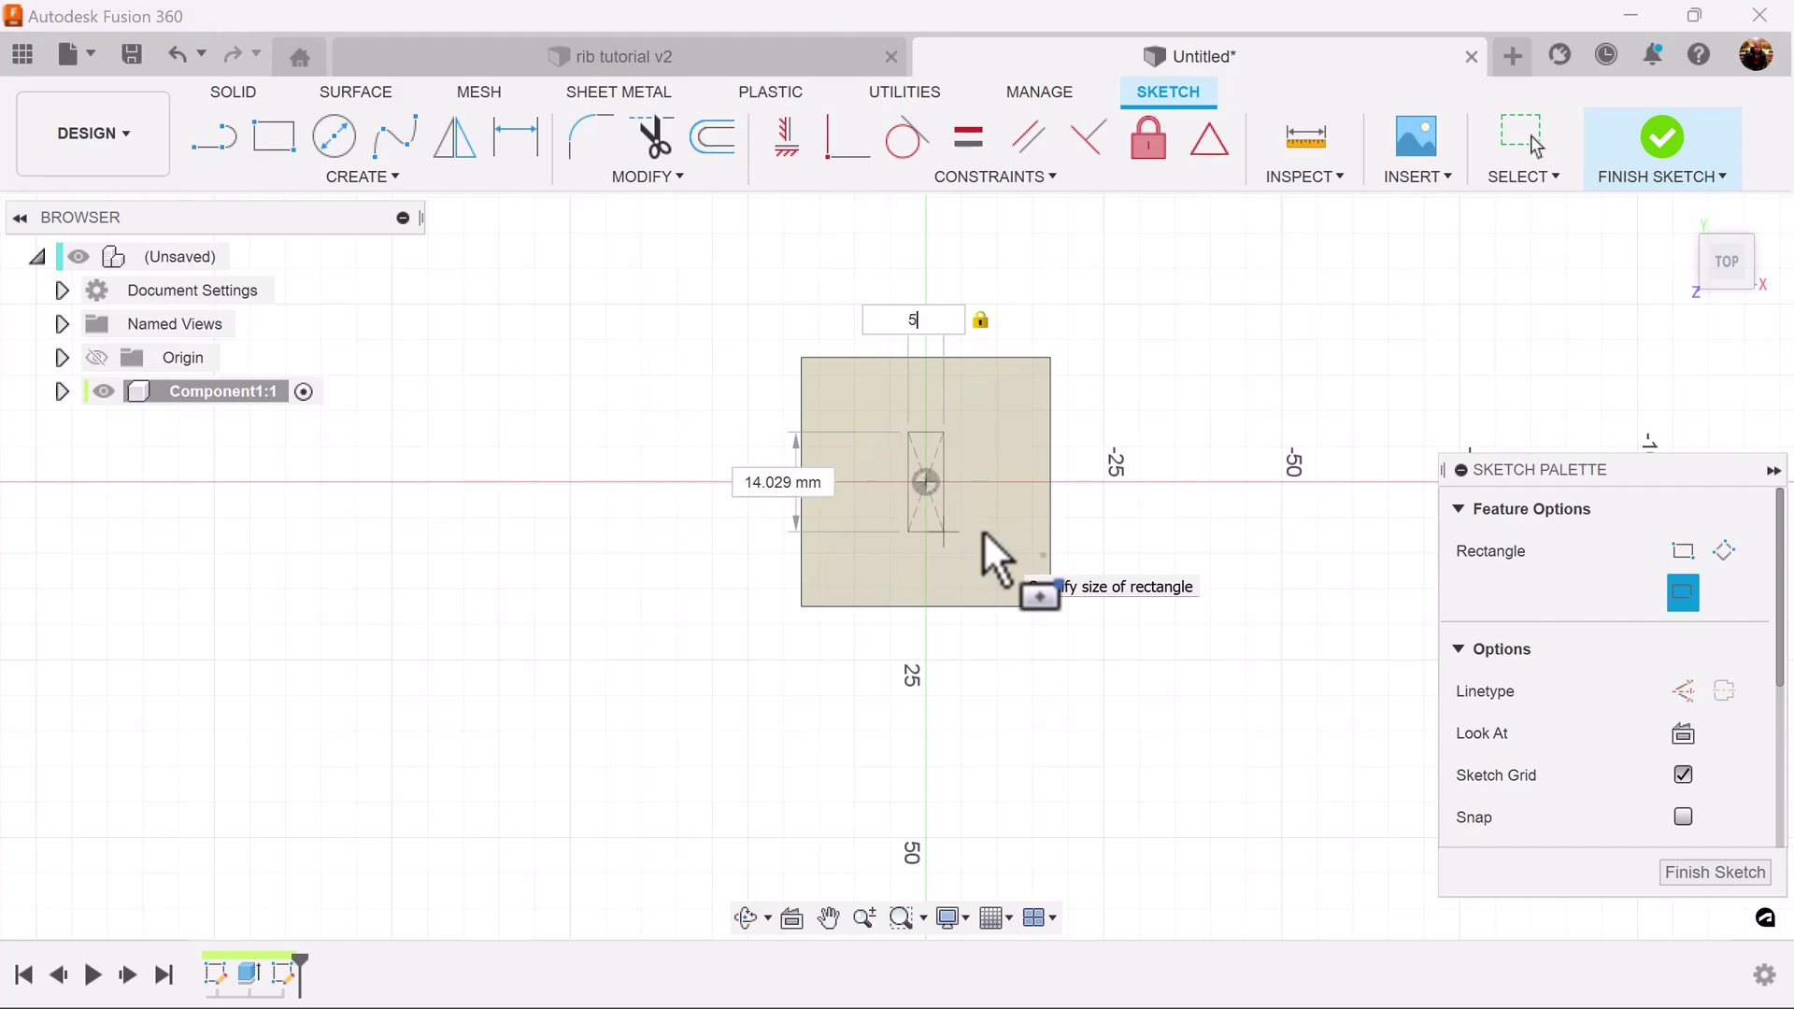
{"action": "key", "text": "BackSpace"}
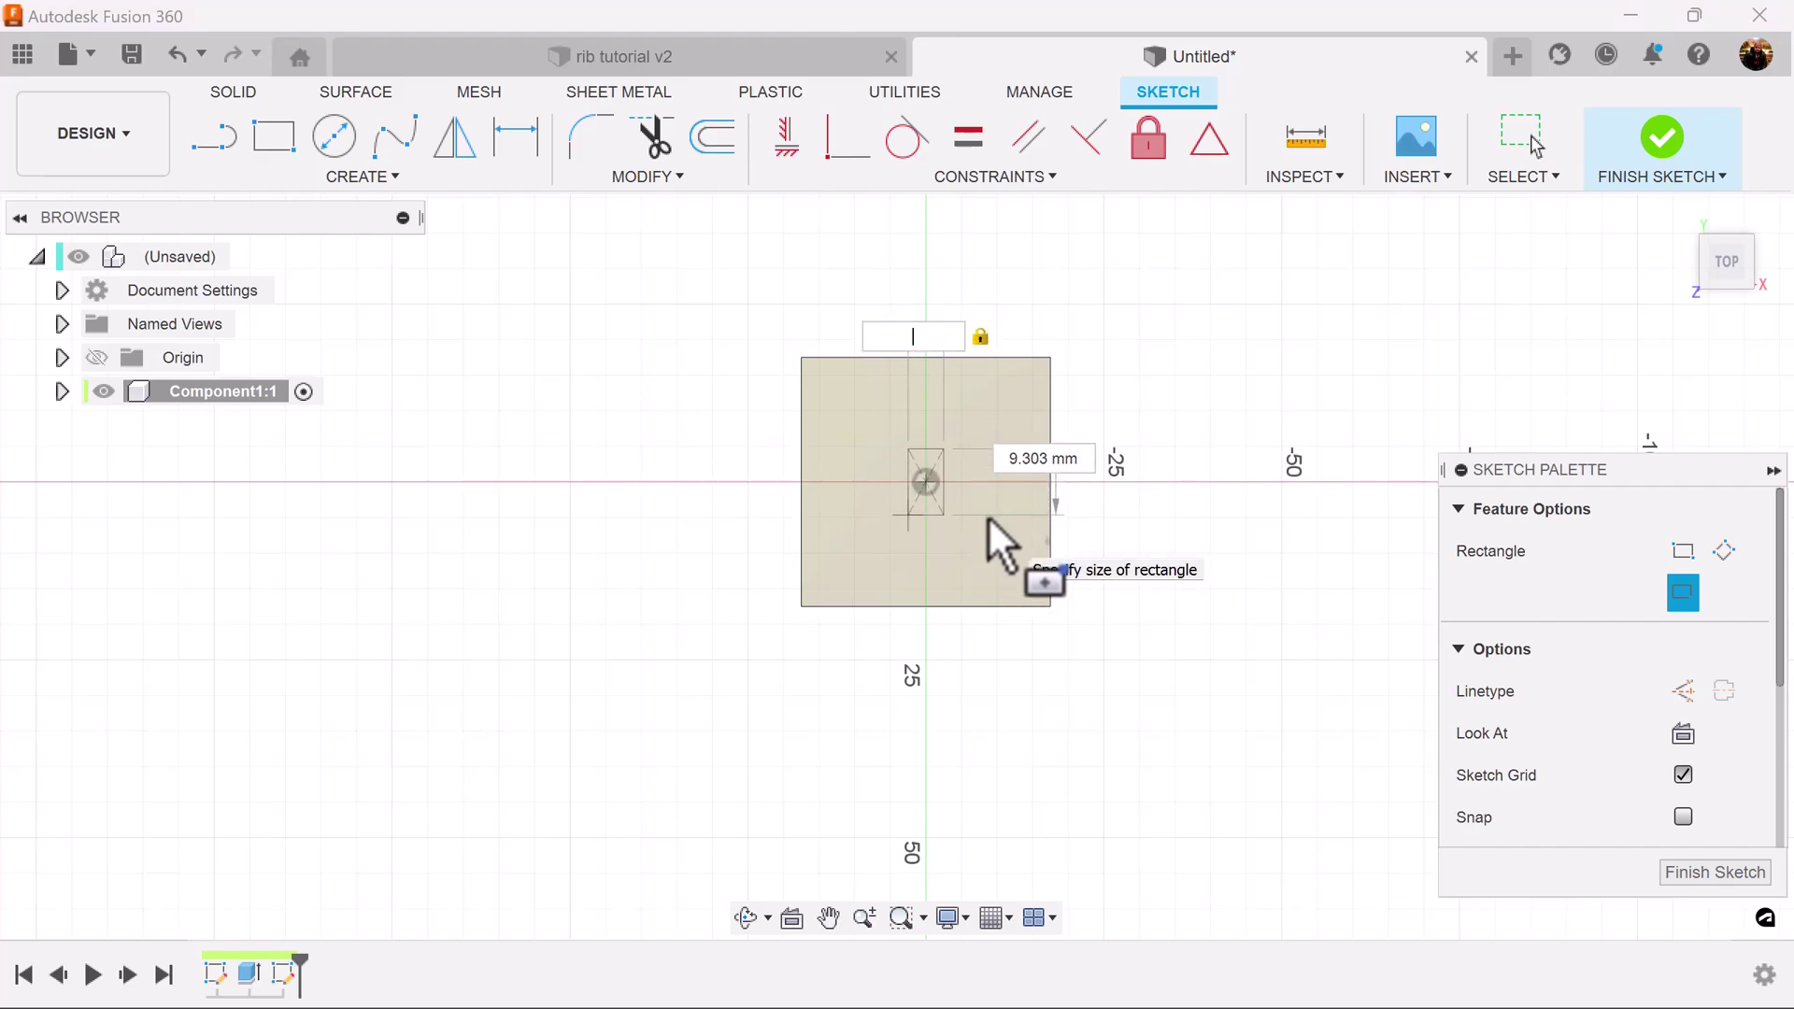
{"action": "type", "text": "15"}
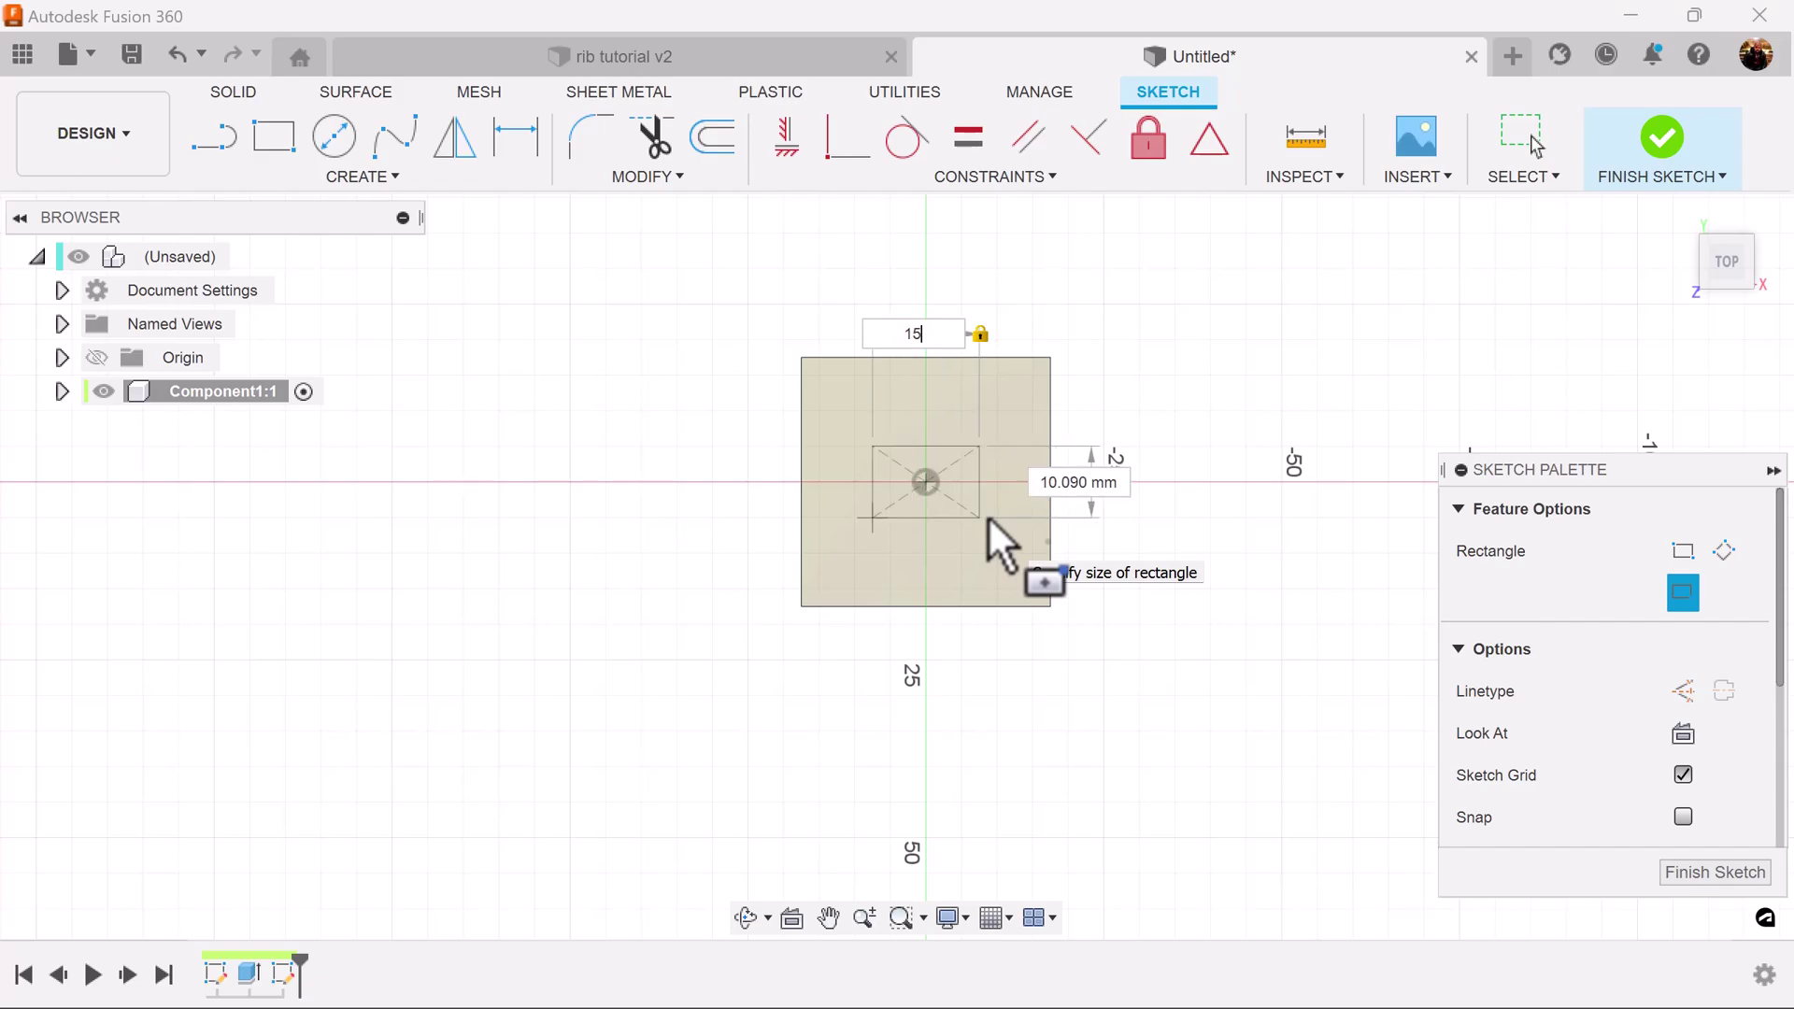
{"action": "key", "text": "Tab"}
{"action": "type", "text": "15"}
{"action": "key", "text": "Tab"}
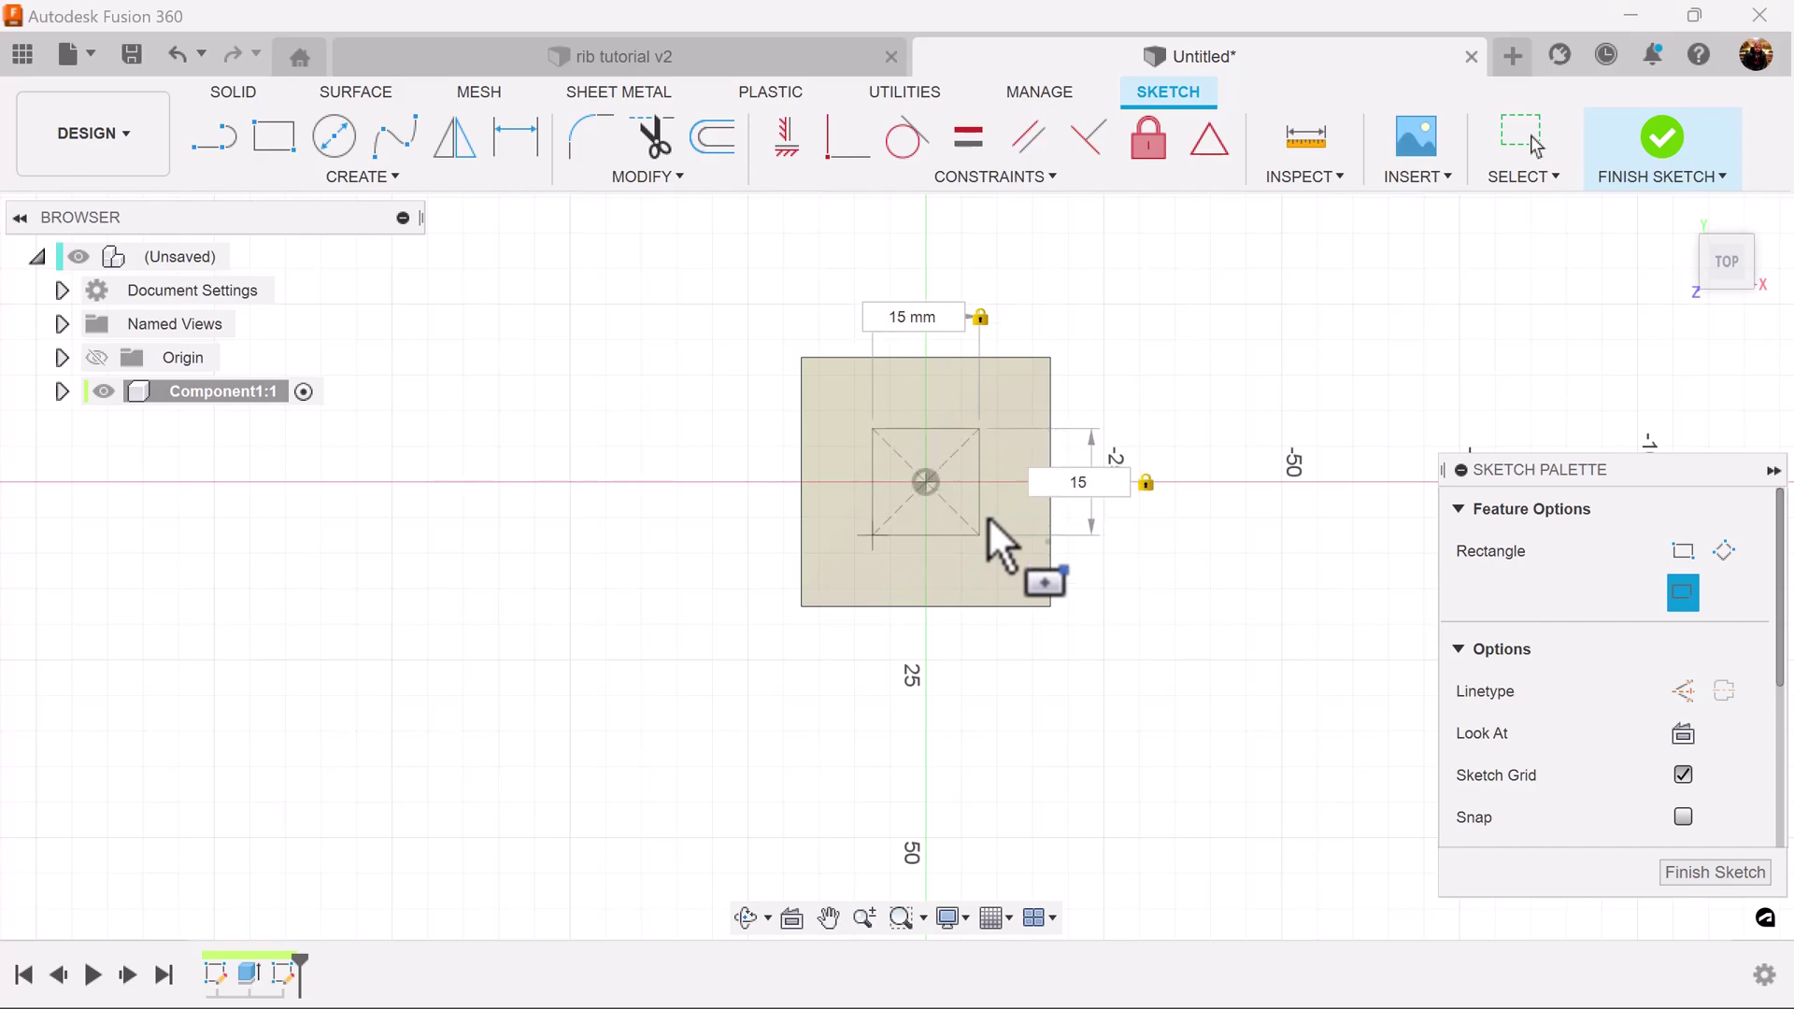
{"action": "key", "text": "Return"}
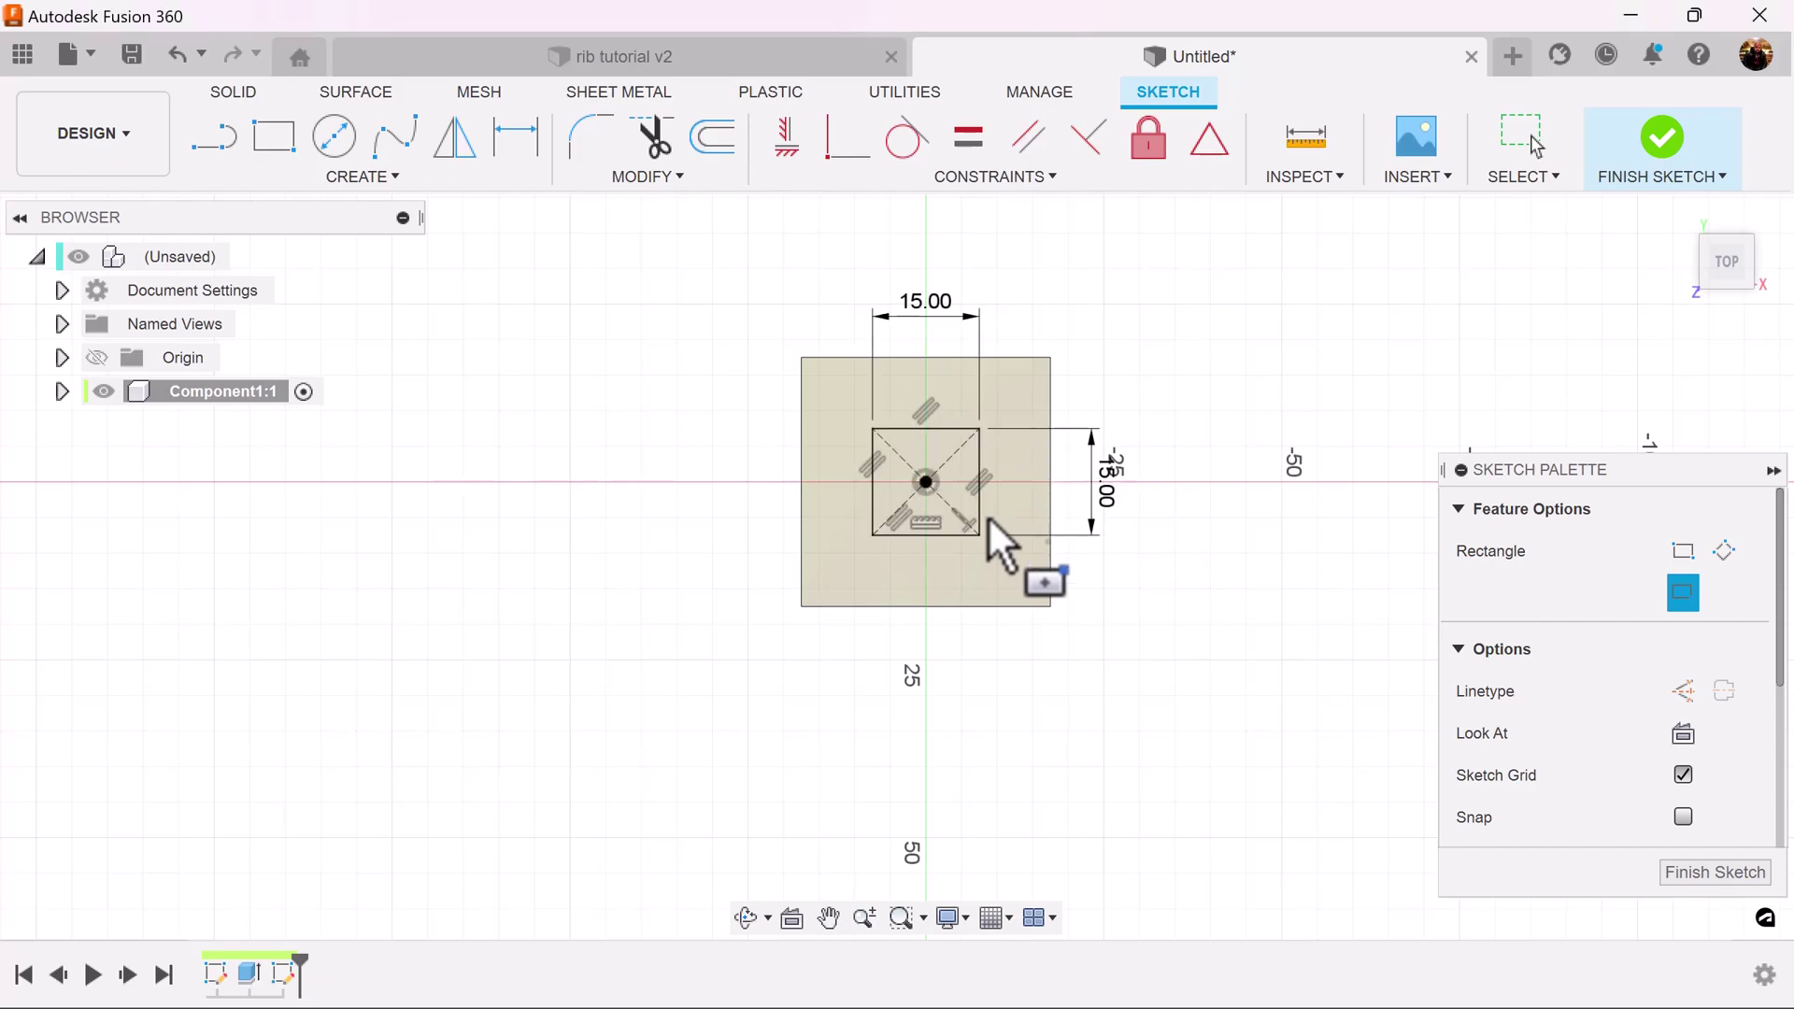
{"action": "left_click", "coordinate": [1693, 873]}
- Extrude the 15 mm square profile 7 mm upward and join it to the plate
{"action": "left_click", "coordinate": [272, 140]}
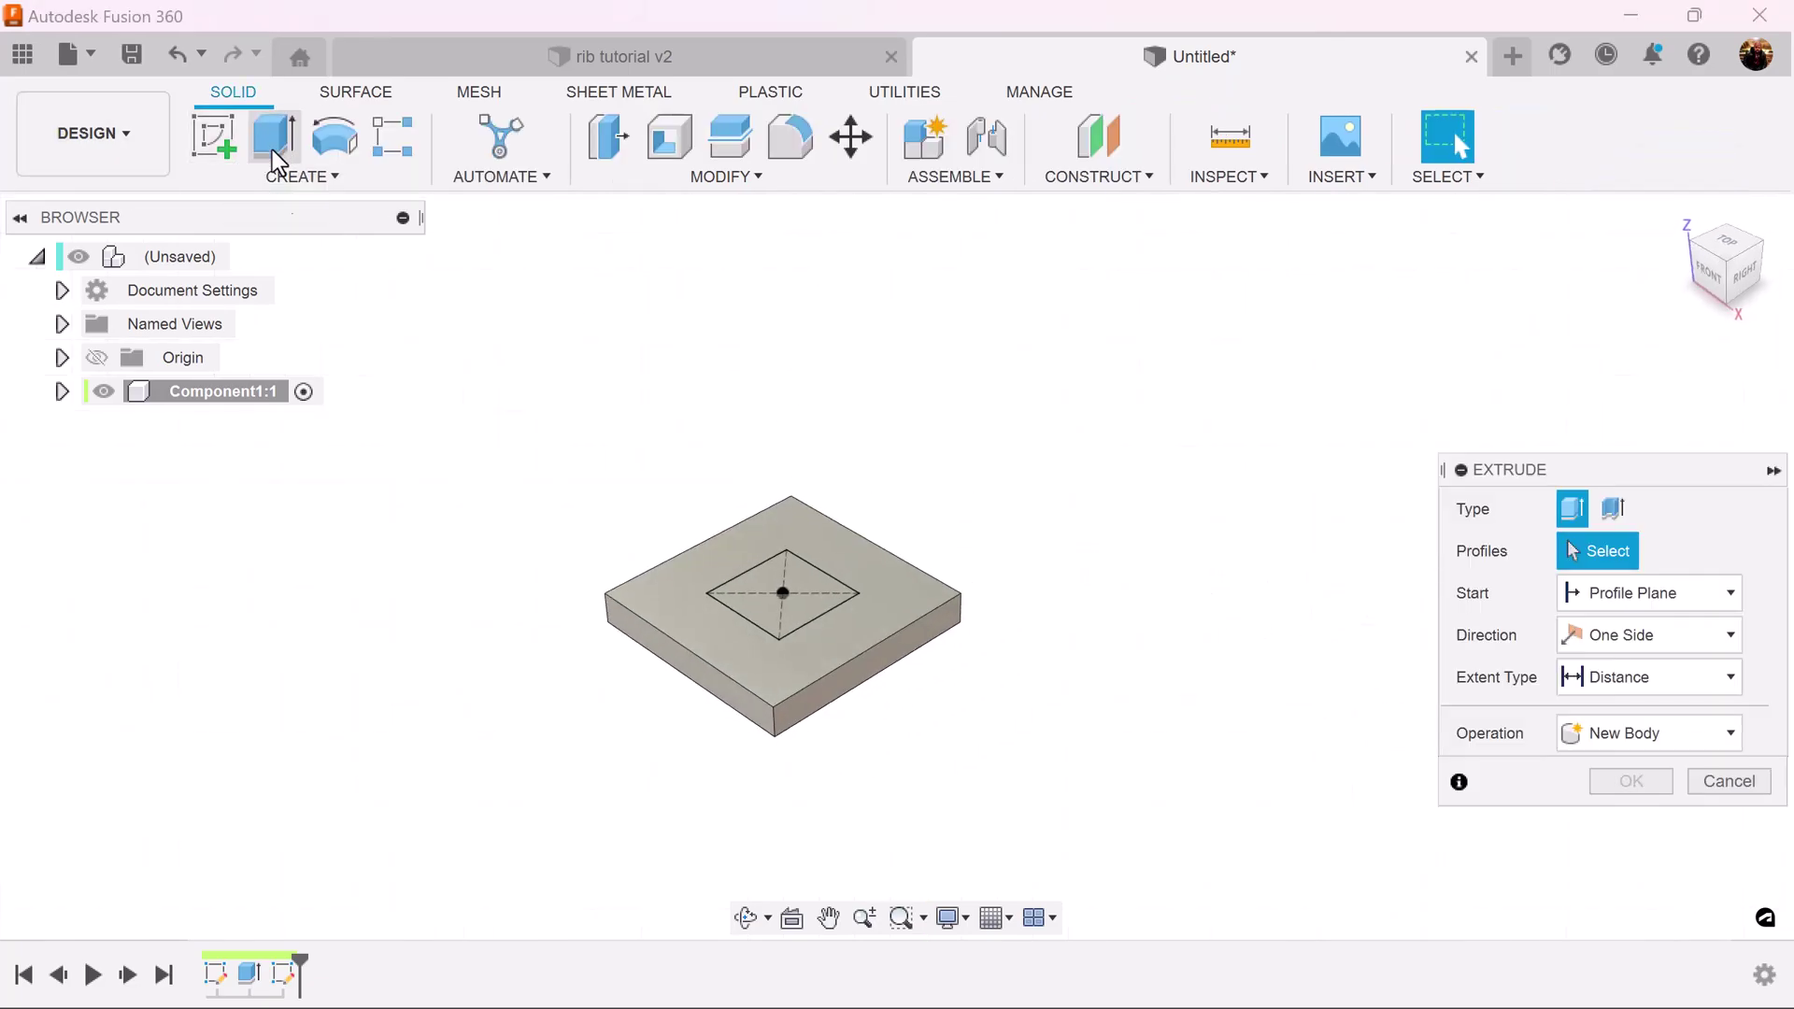
{"action": "left_click", "coordinate": [809, 582]}
{"action": "type", "text": "5"}
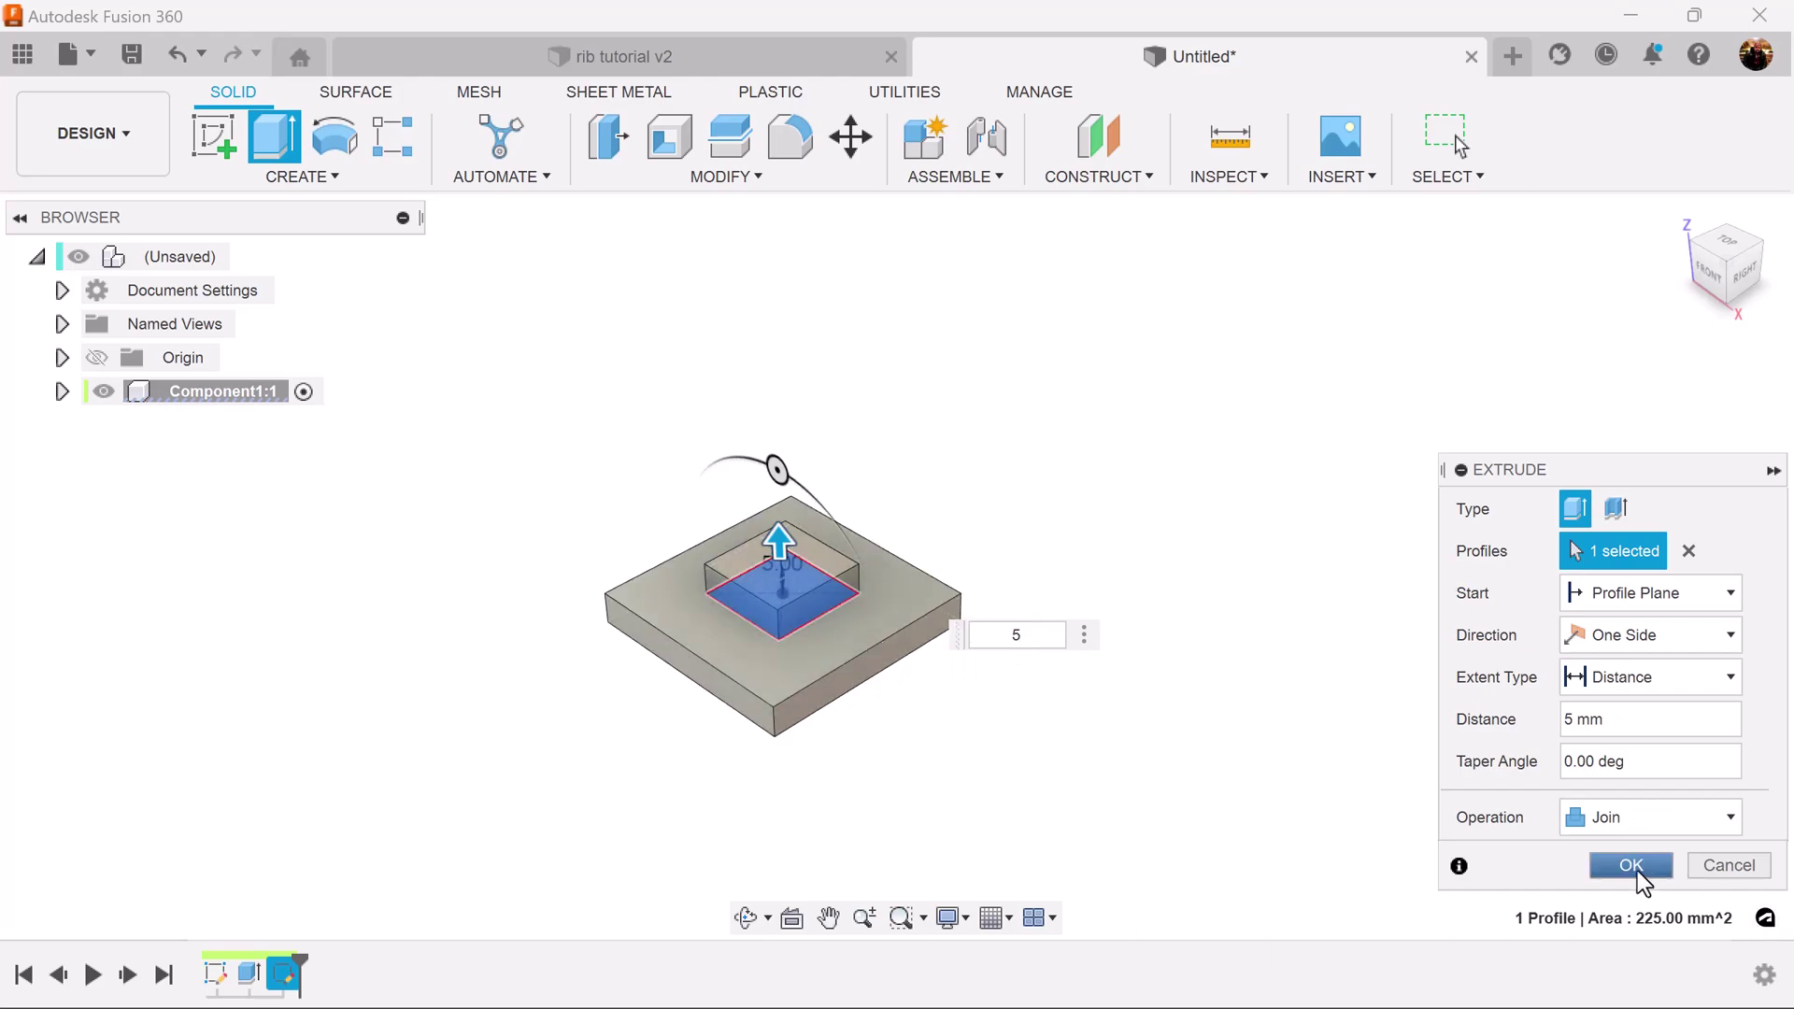
{"action": "key", "text": "BackSpace"}
{"action": "type", "text": "7"}
{"action": "left_click", "coordinate": [1626, 864]}
- Start a sketch on the vertical XZ origin plane through the middle of the stepped block
{"action": "middle_click_drag", "start_coordinate": [1108, 649], "coordinate": [1113, 585]}
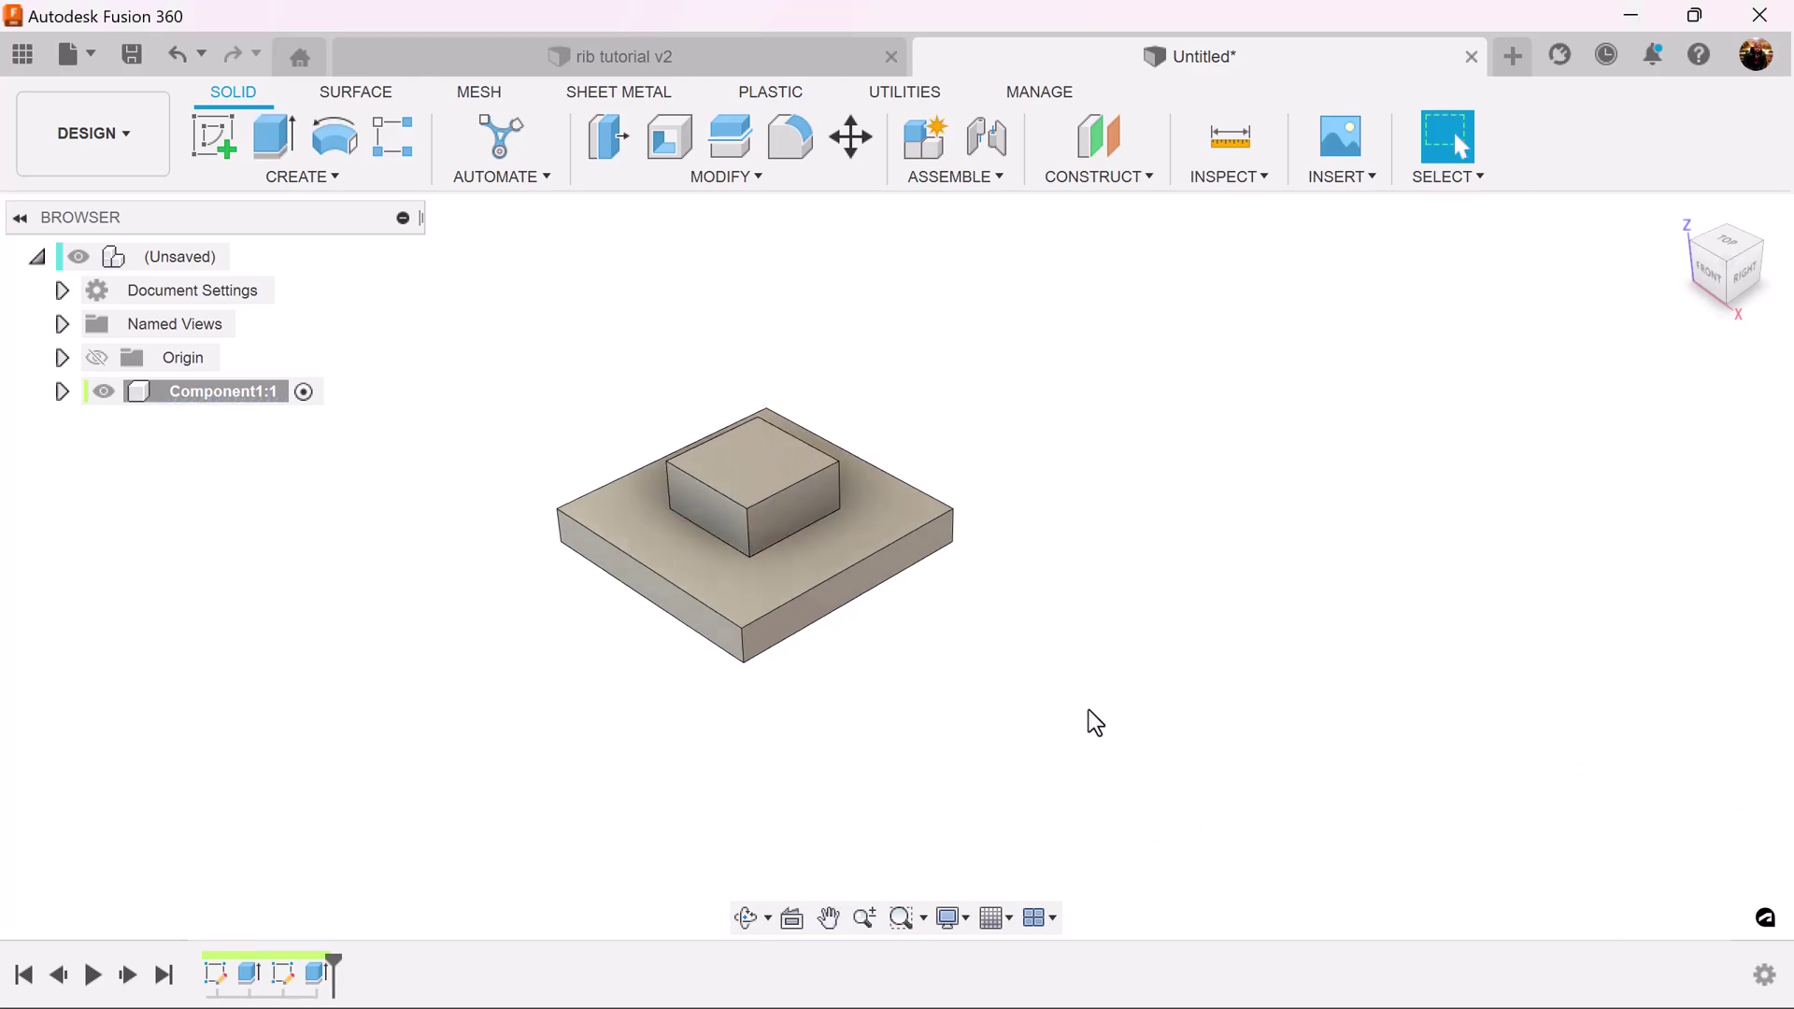
{"action": "scroll", "coordinate": [1090, 709], "scroll_direction": "up", "scroll_amount": 3}
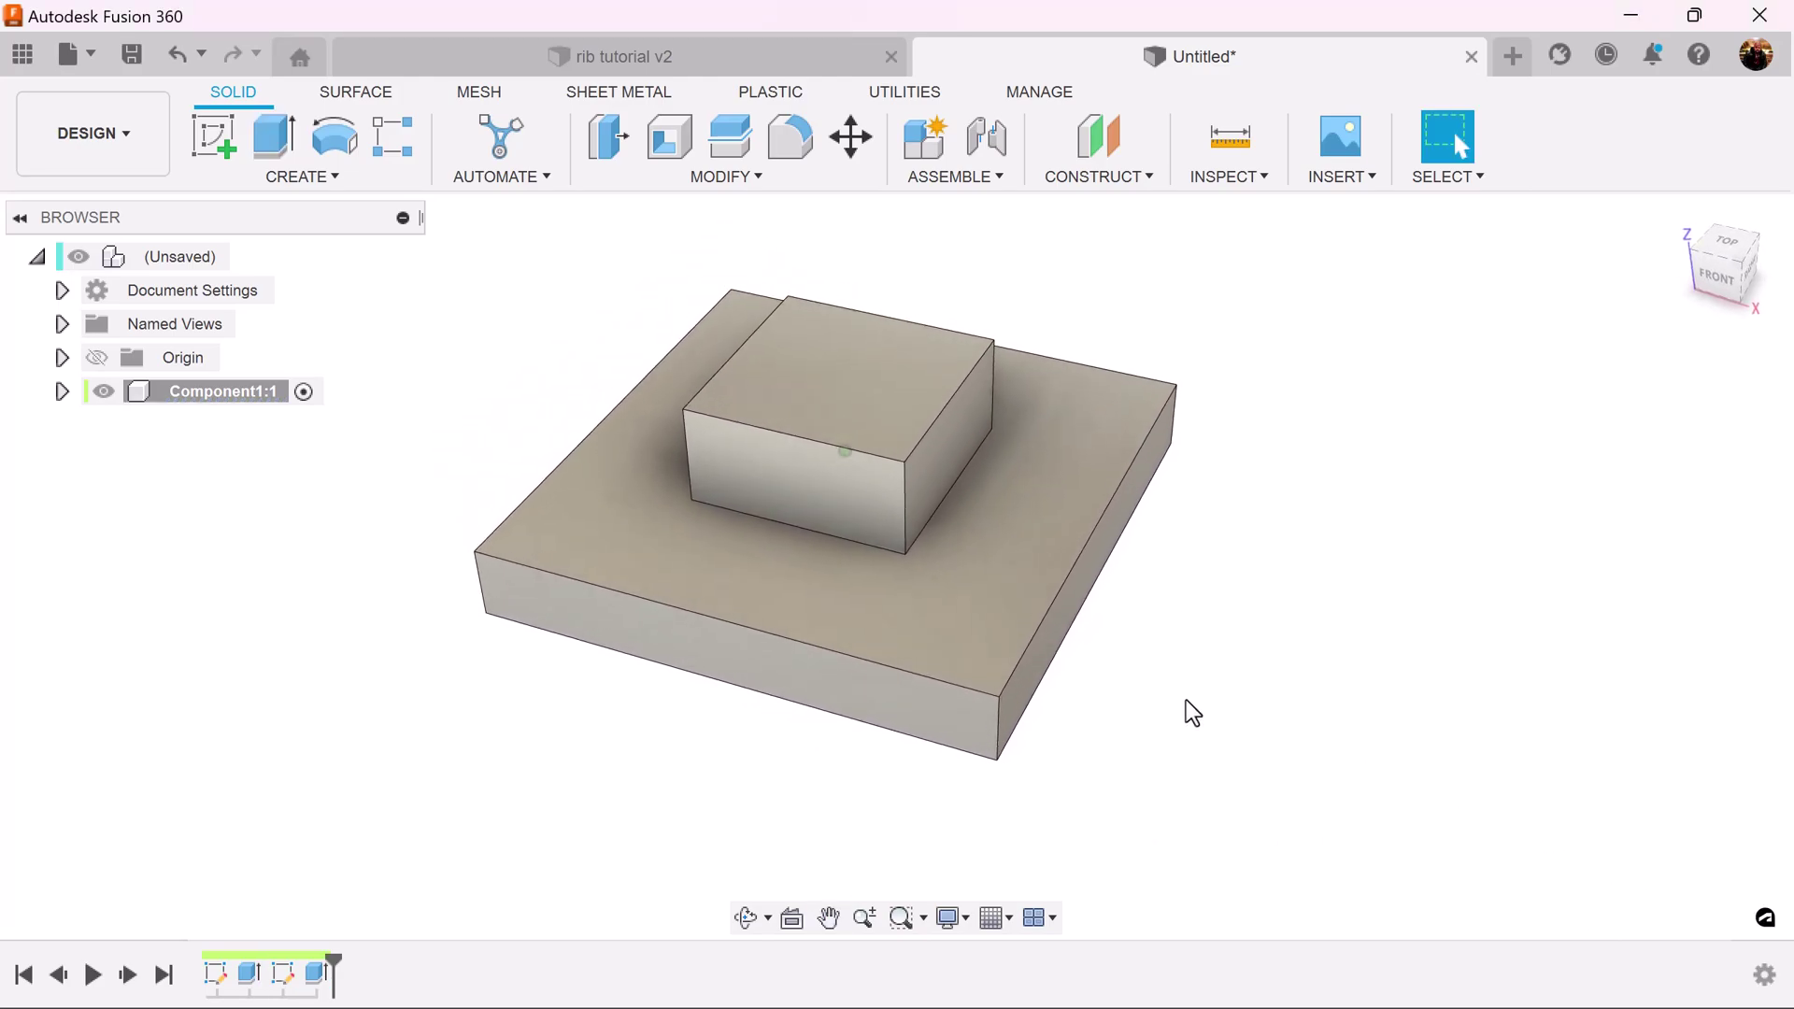
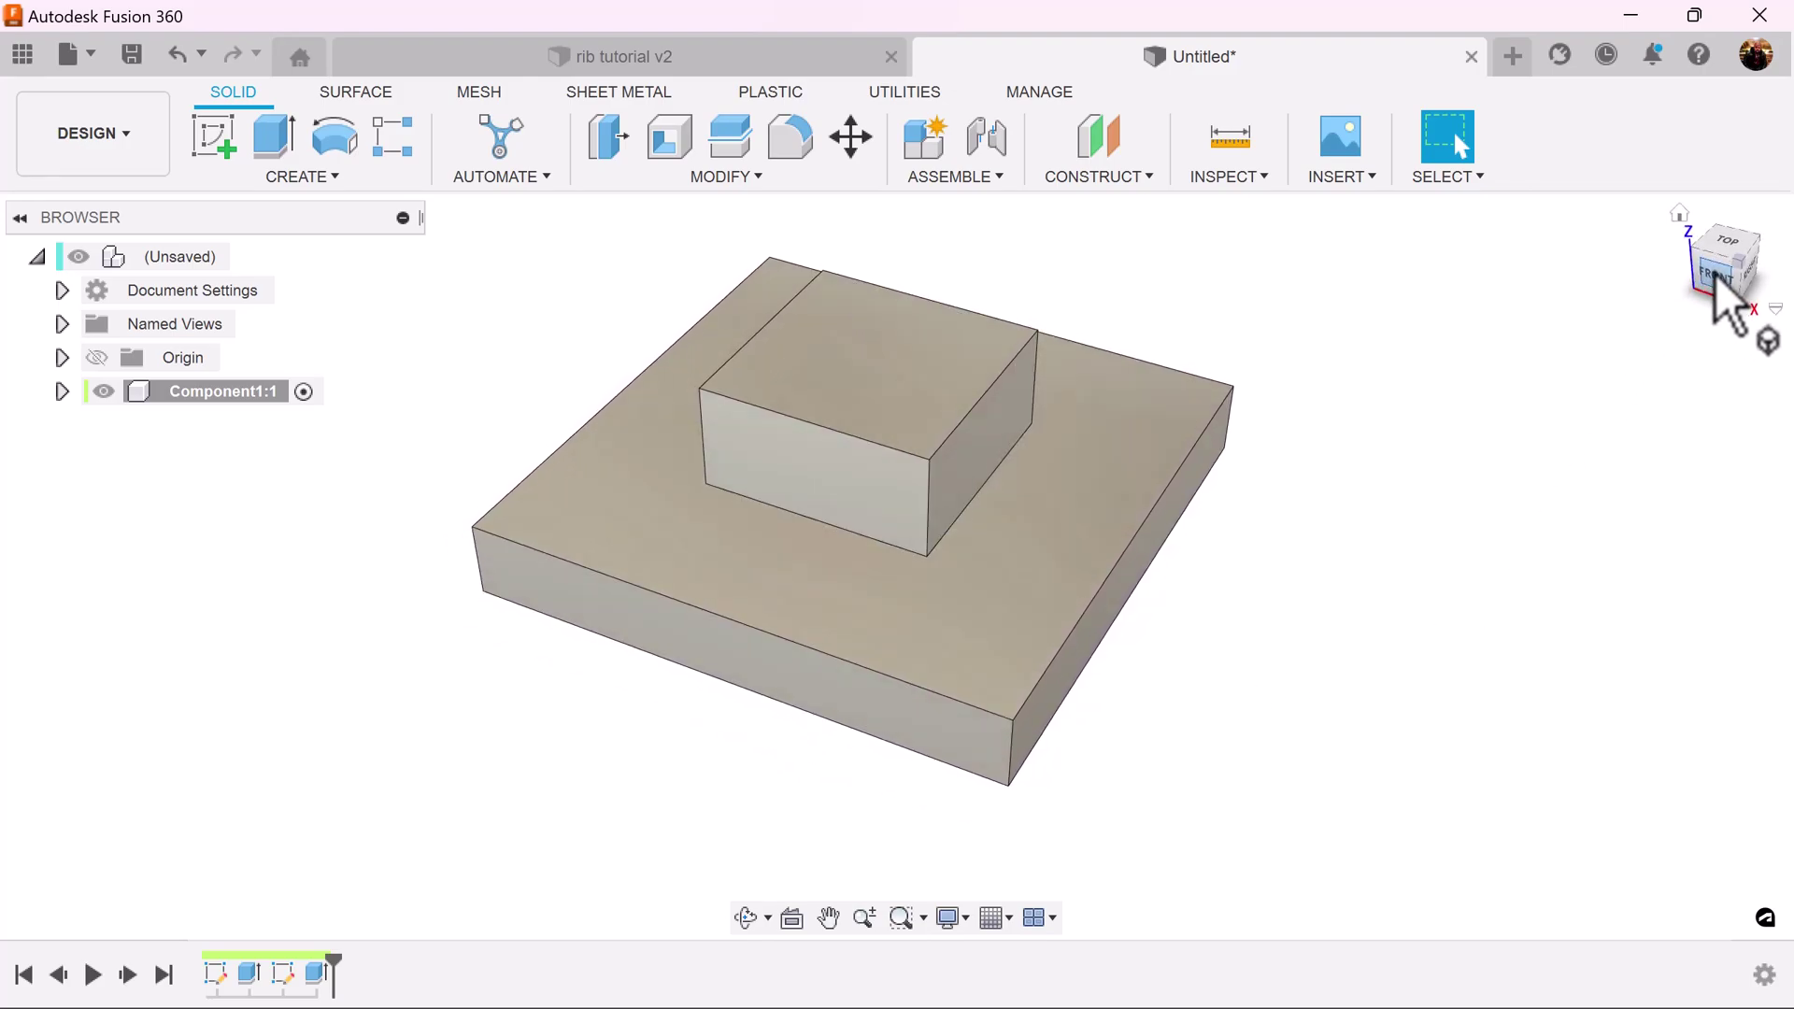
{"action": "left_click", "coordinate": [1682, 216]}
{"action": "left_click", "coordinate": [1724, 271]}
{"action": "middle_click_drag", "start_coordinate": [1421, 405], "coordinate": [1427, 404]}
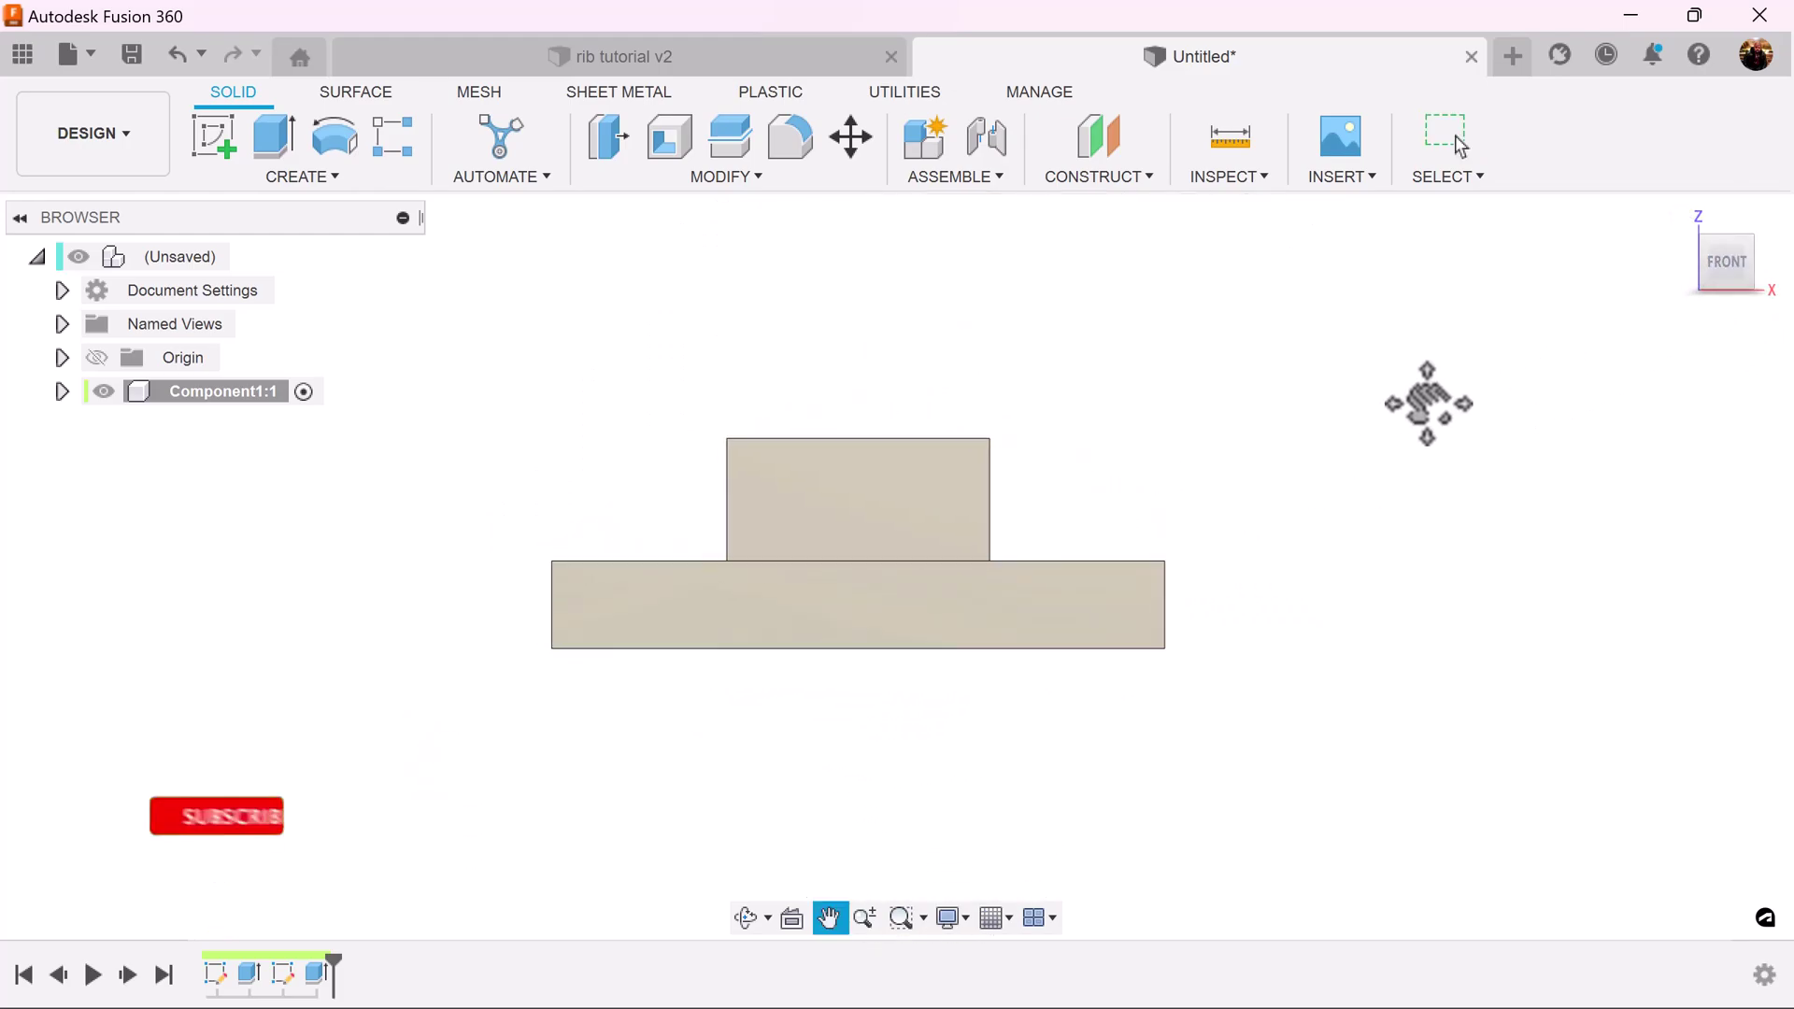
{"action": "left_click", "coordinate": [214, 138]}
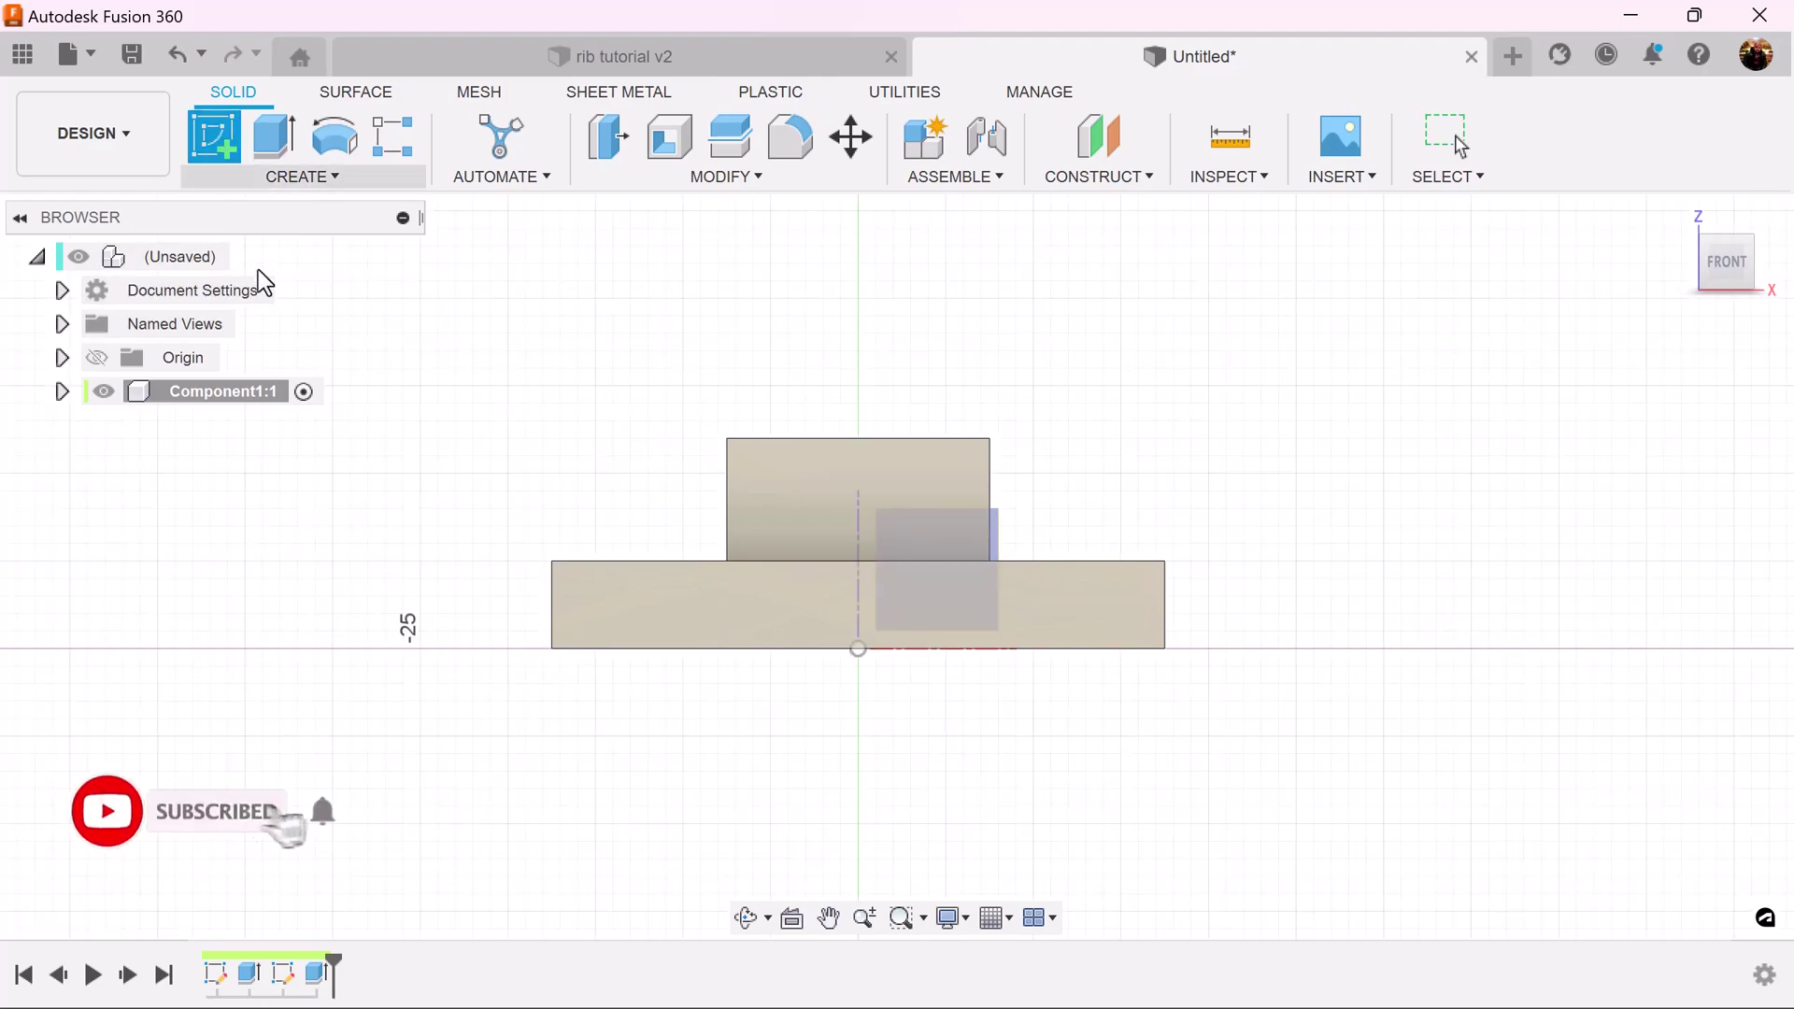
{"action": "left_click", "coordinate": [991, 535]}
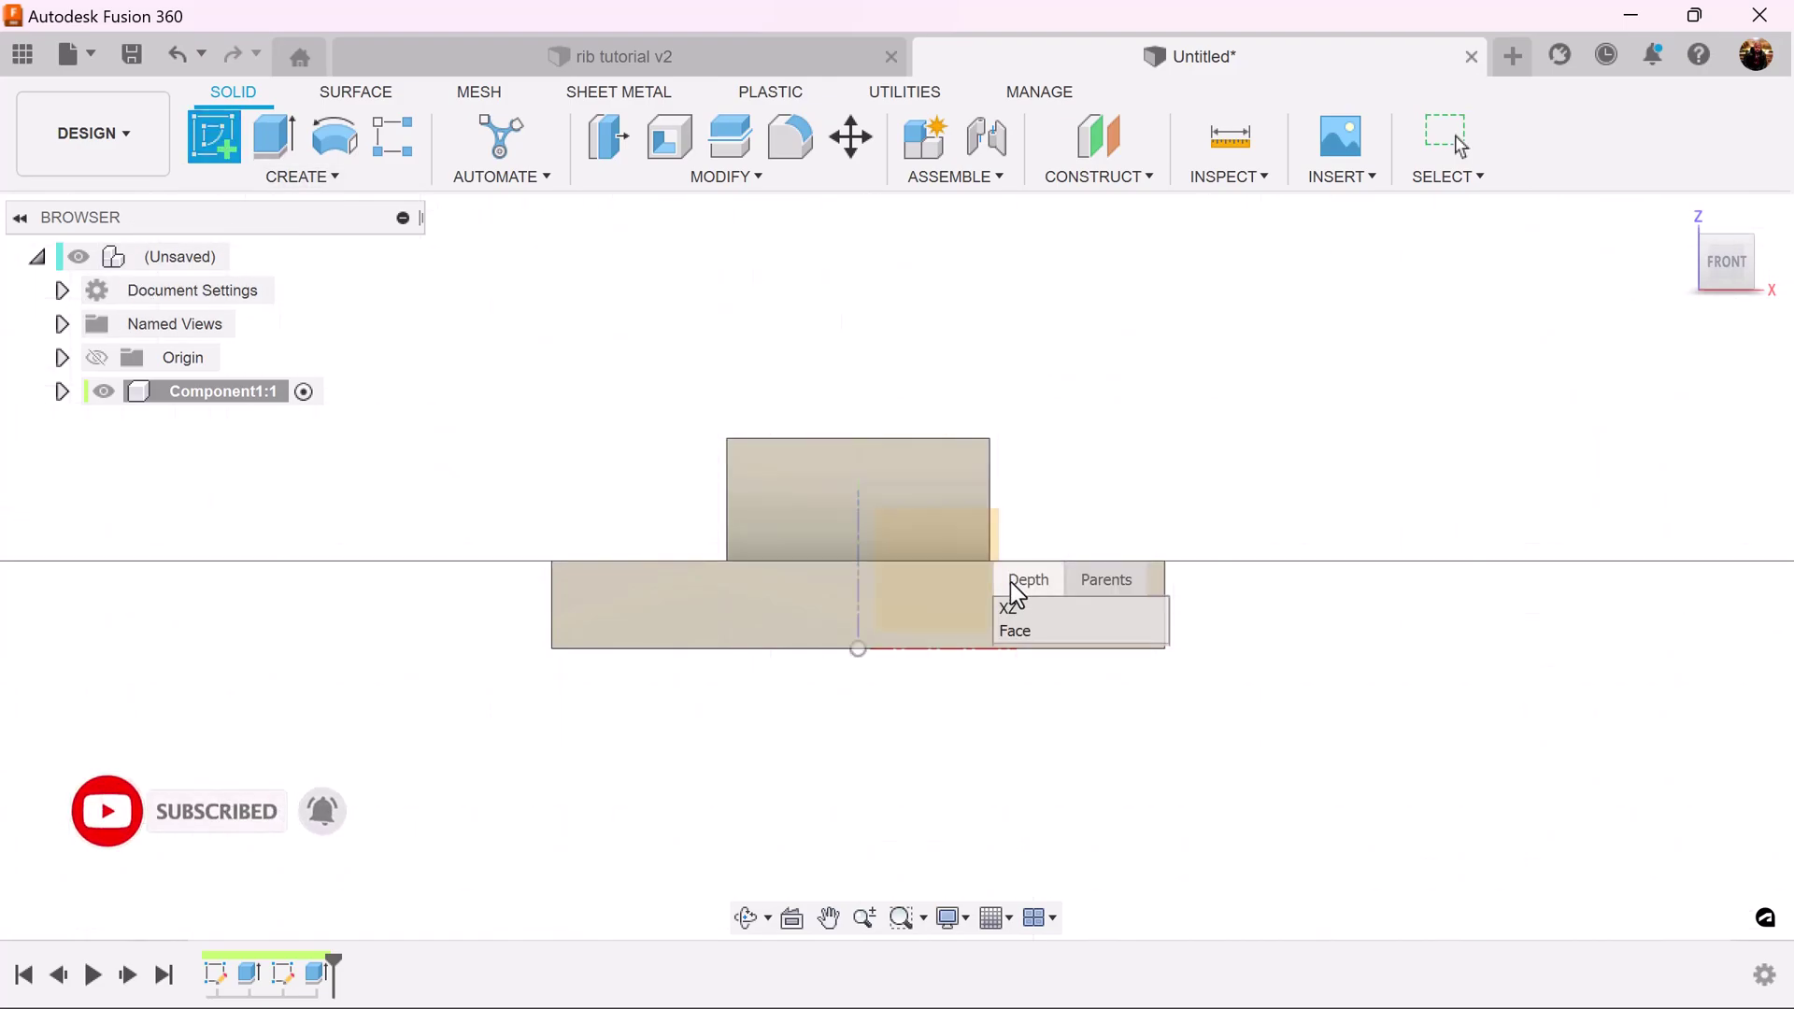
{"action": "left_click", "coordinate": [1014, 629]}
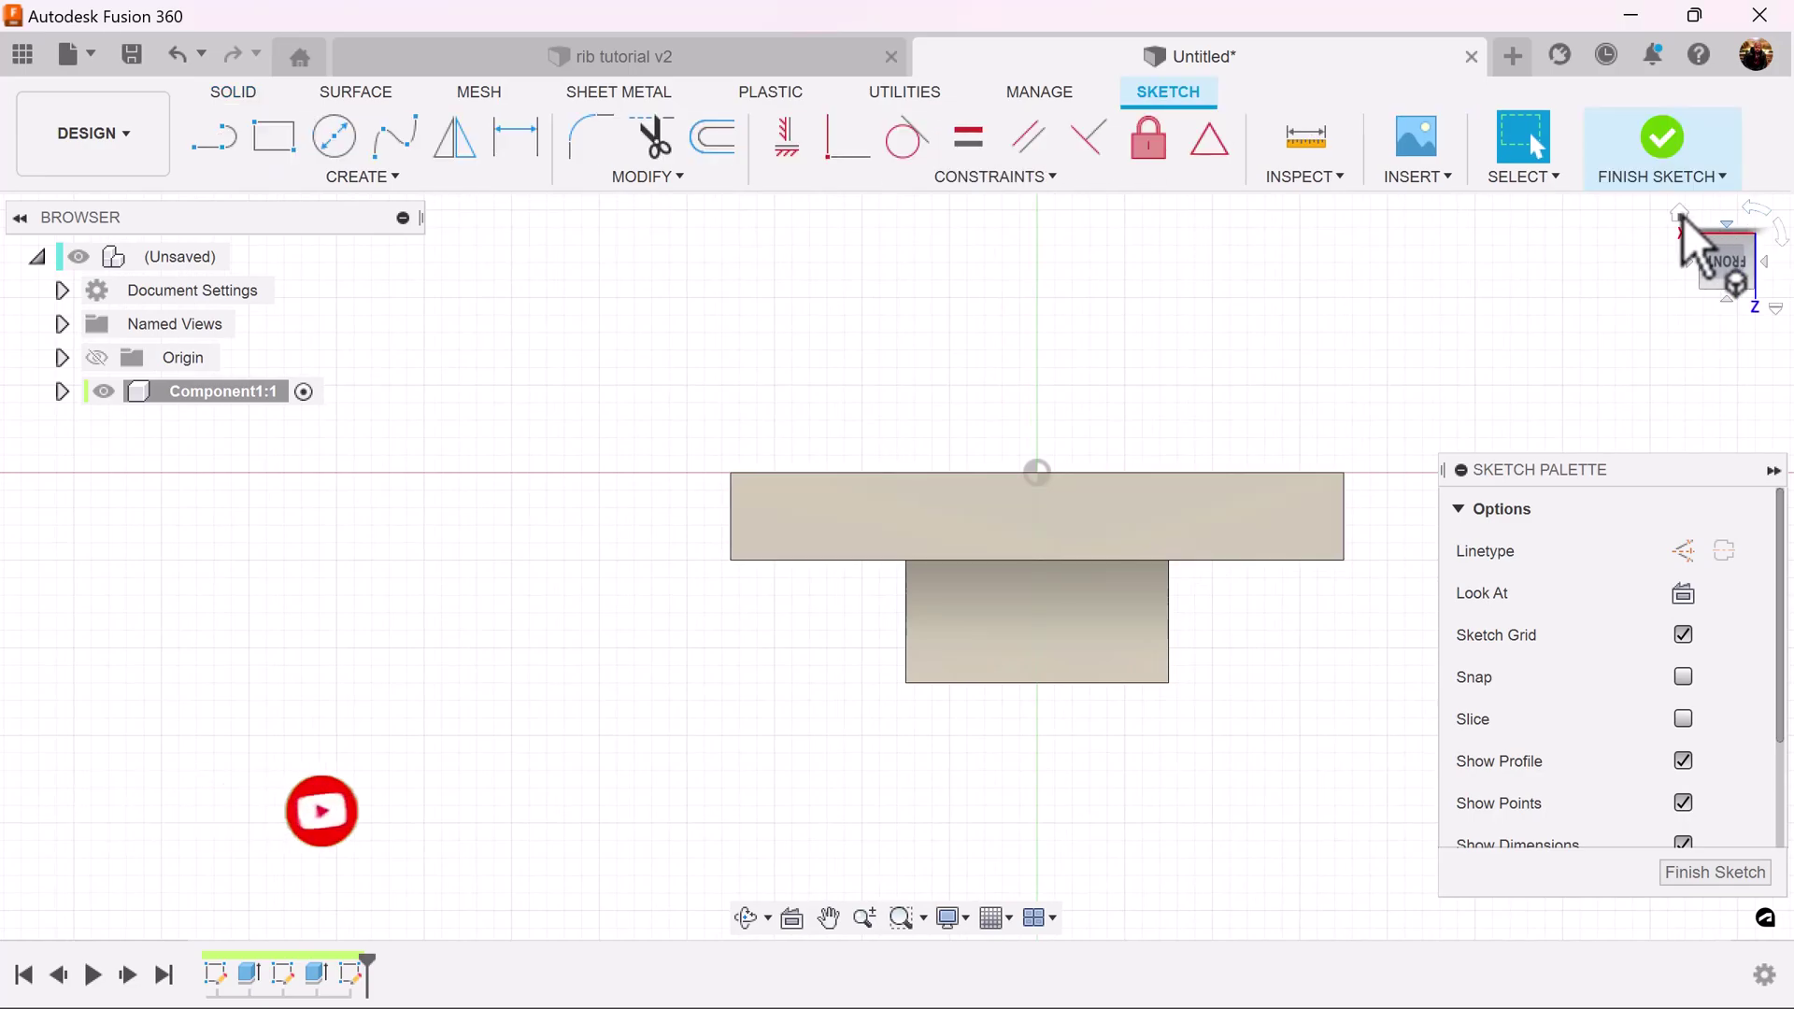
{"action": "left_click", "coordinate": [1756, 210]}
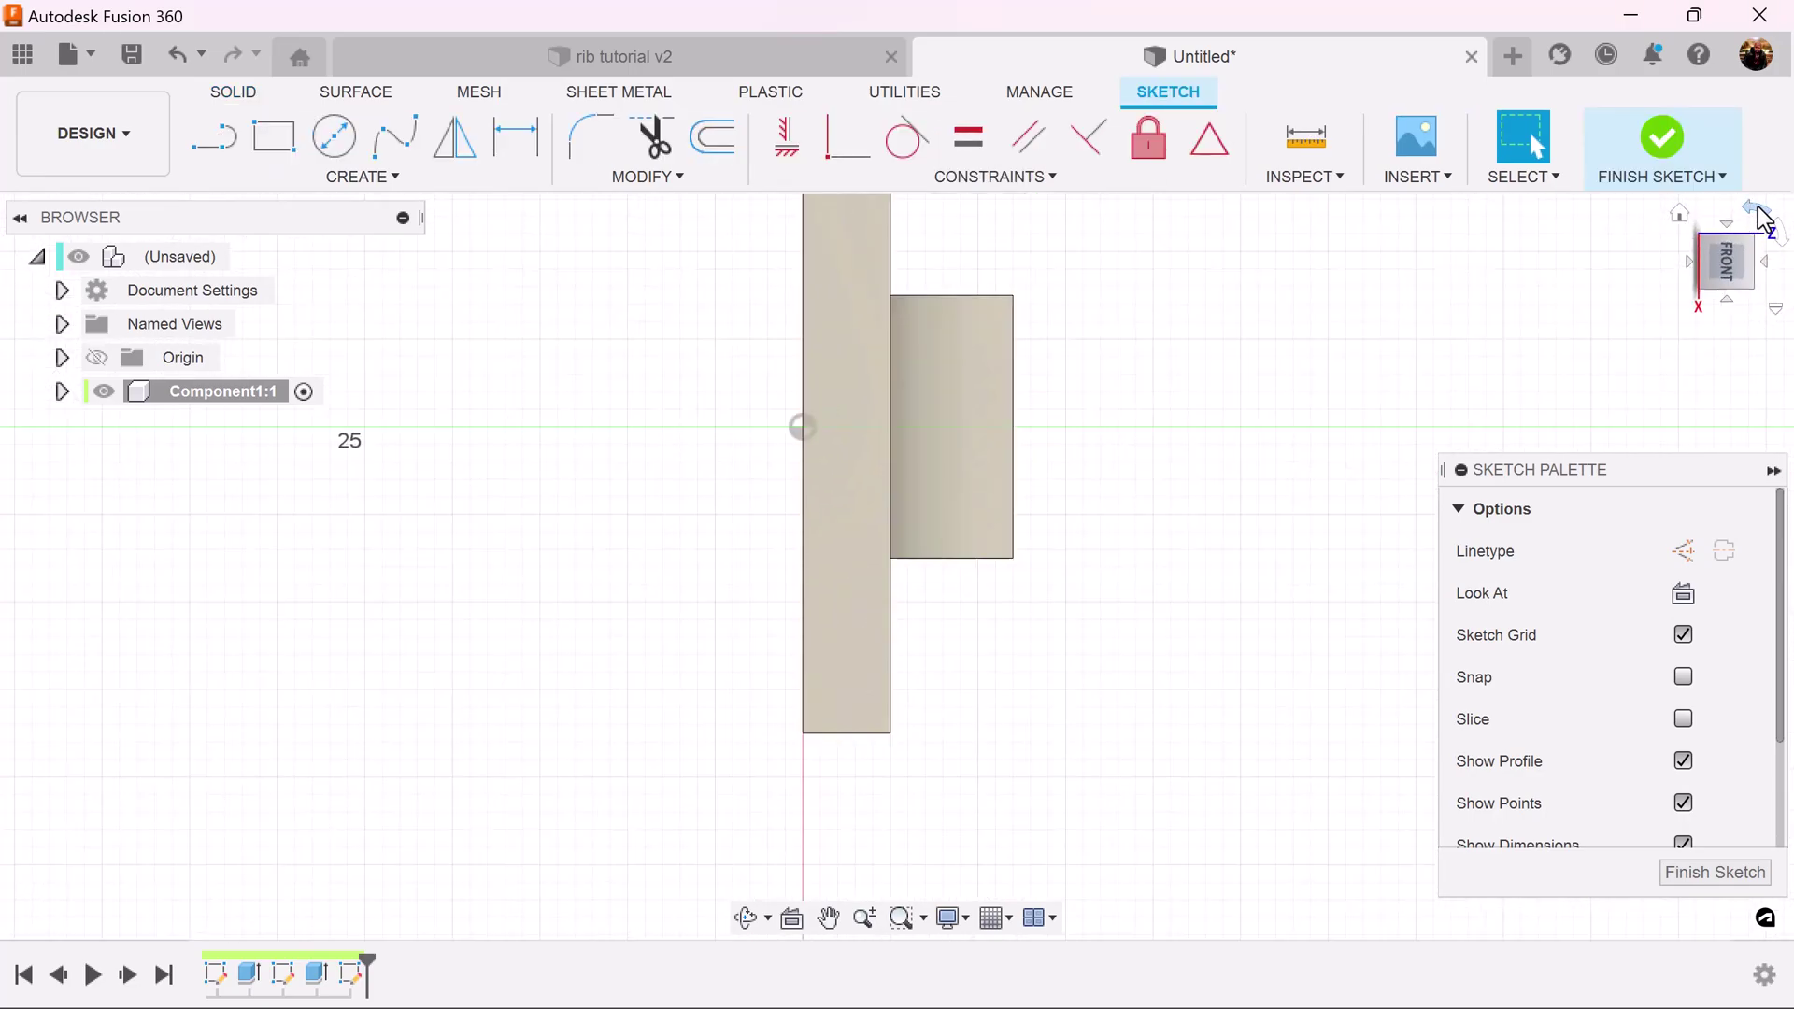
{"action": "left_click", "coordinate": [1756, 211]}
{"action": "middle_click_drag", "start_coordinate": [1173, 417], "coordinate": [1041, 393]}
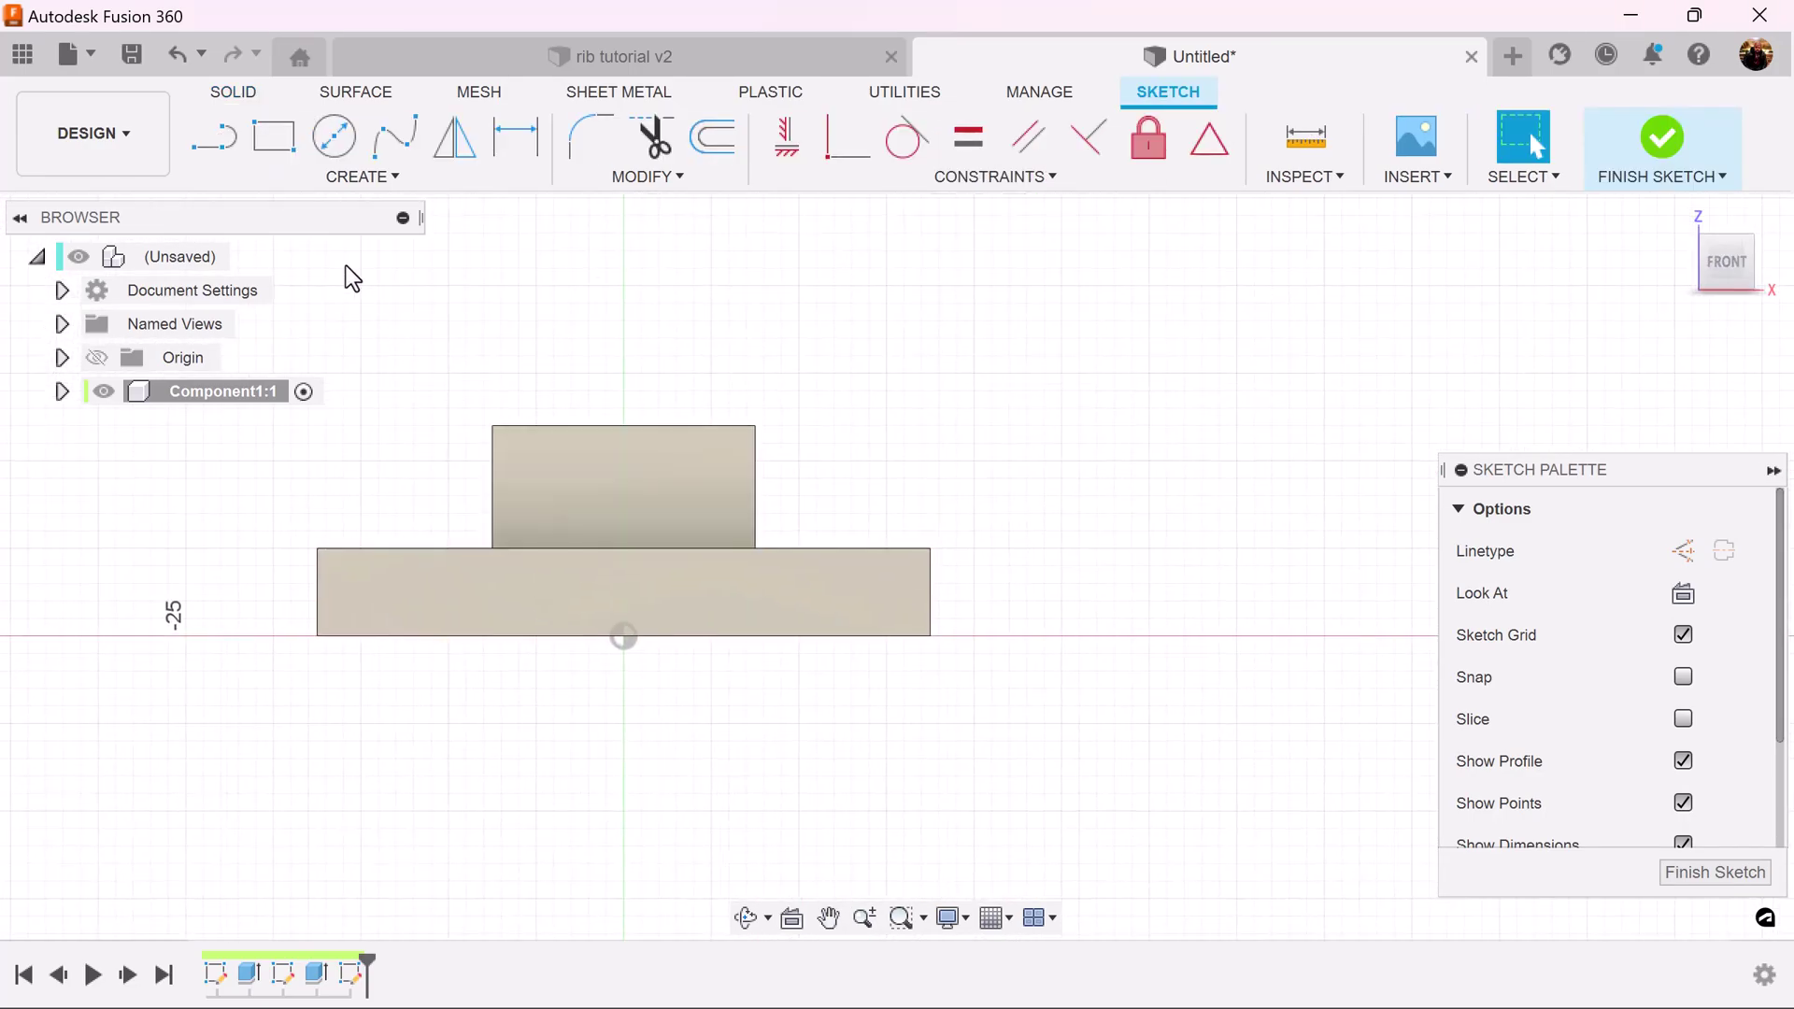
- Sketch a sloped line from the block's upper corner to the plate's upper edge corner, plus a vertical line down the block's side, and finish the sketch
{"action": "left_click", "coordinate": [217, 138]}
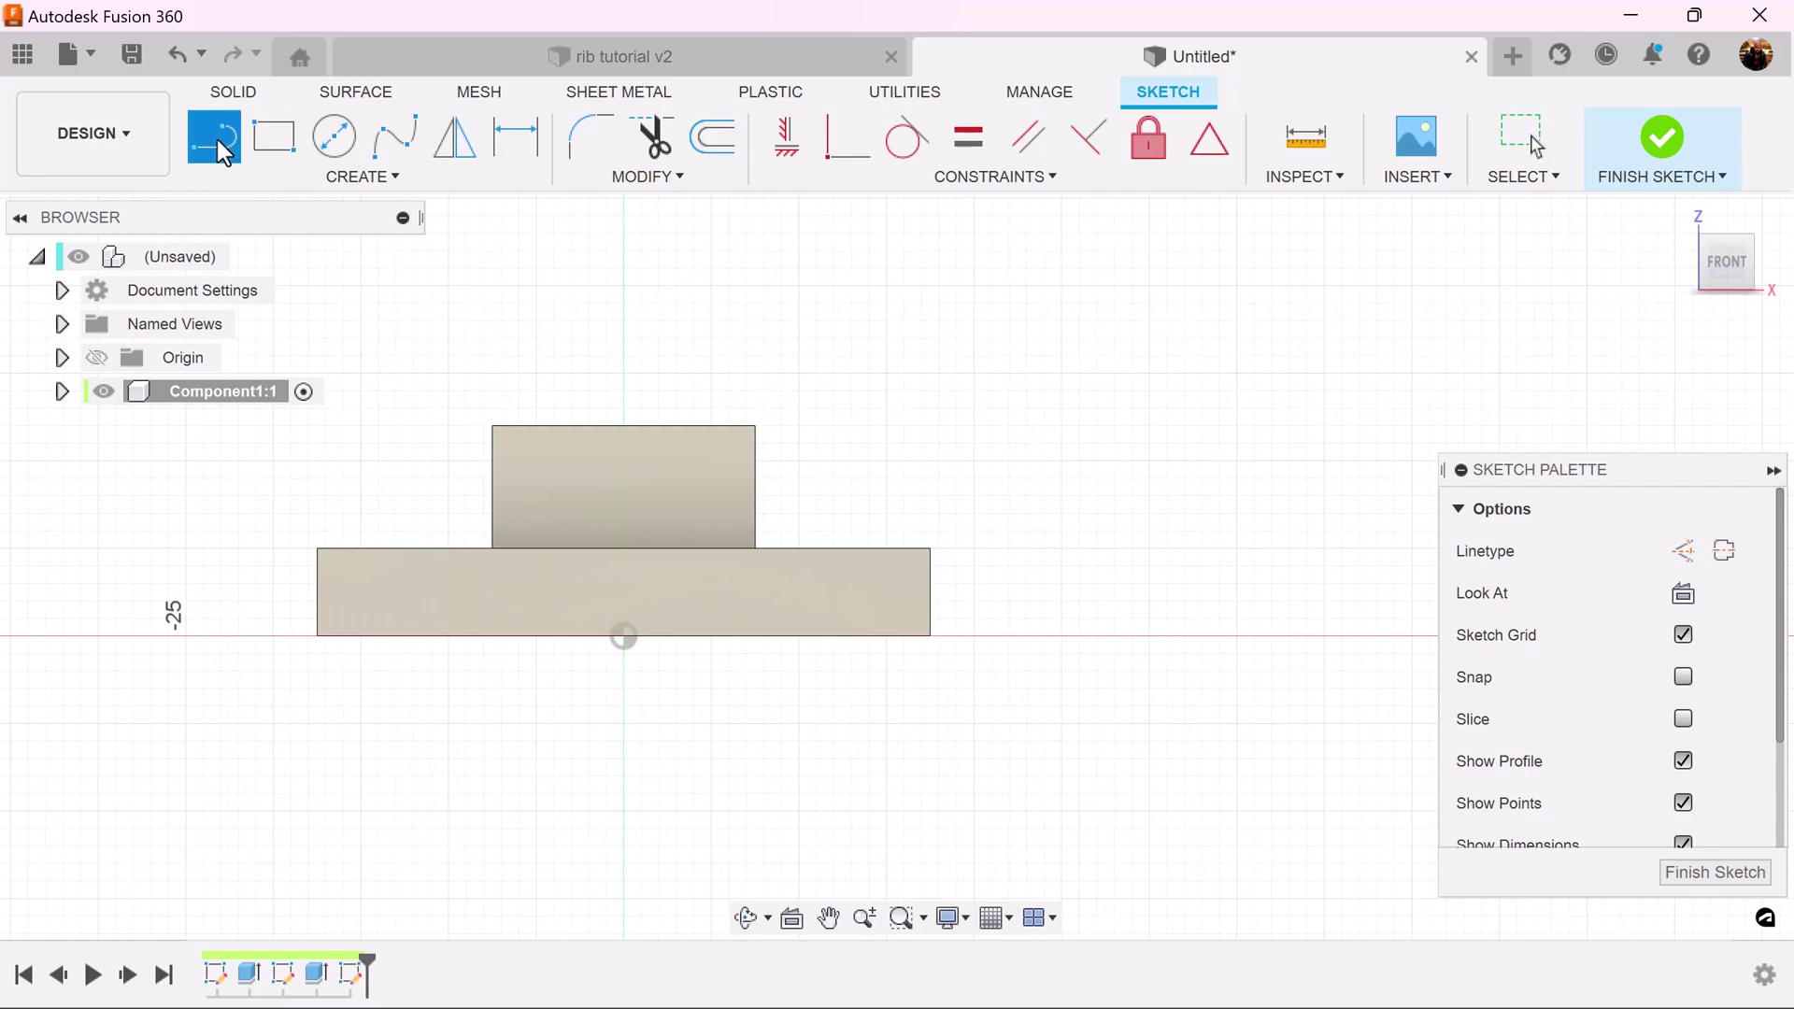
{"action": "left_click", "coordinate": [755, 426]}
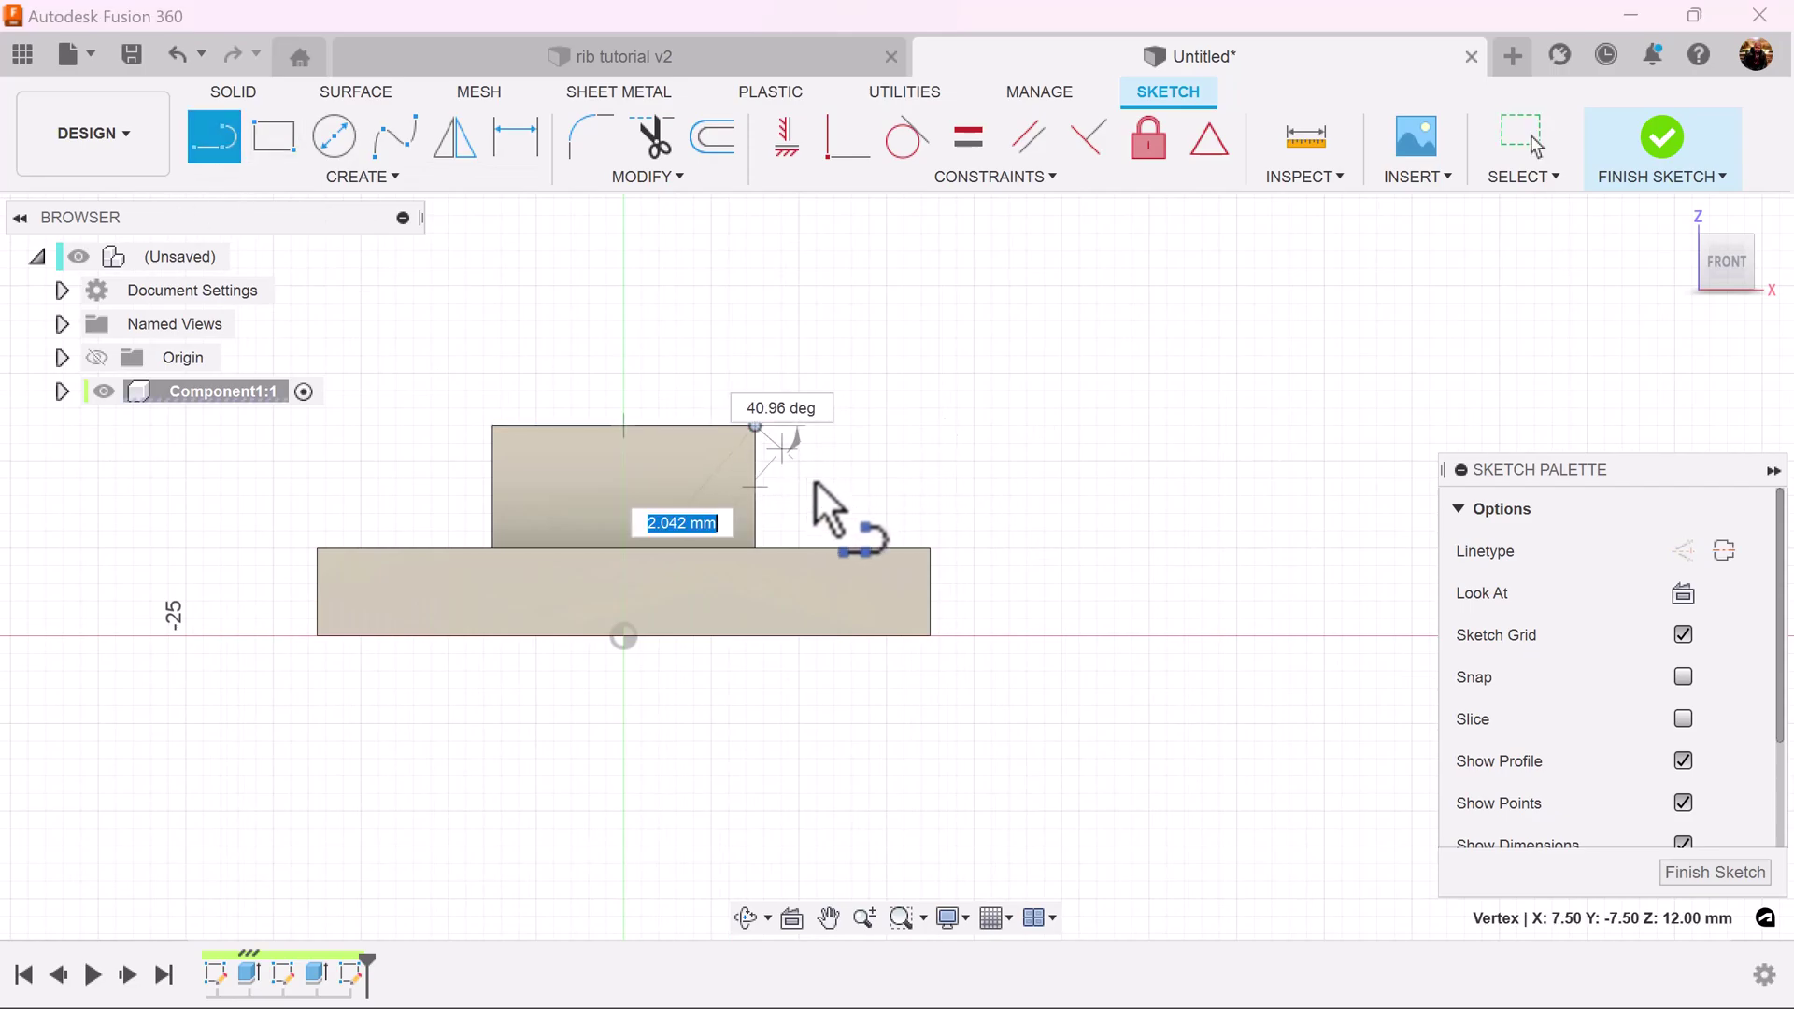
{"action": "left_click", "coordinate": [932, 548]}
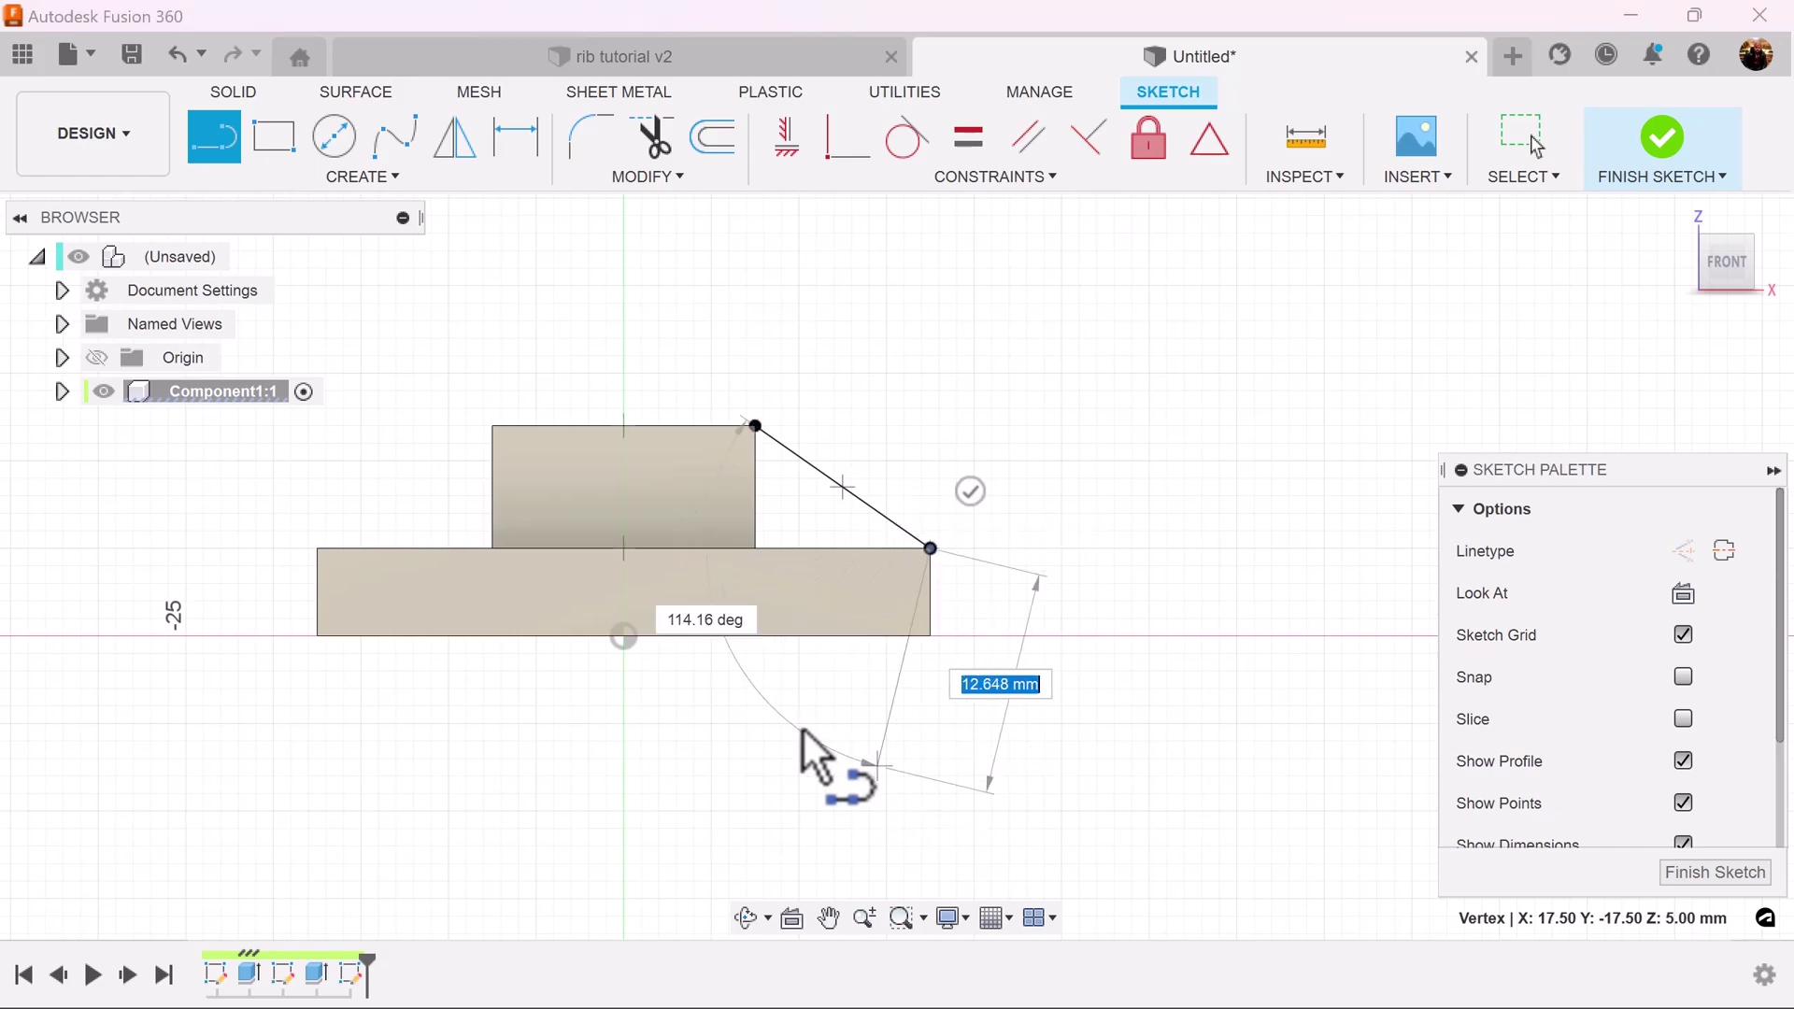
{"action": "key", "text": "Escape"}
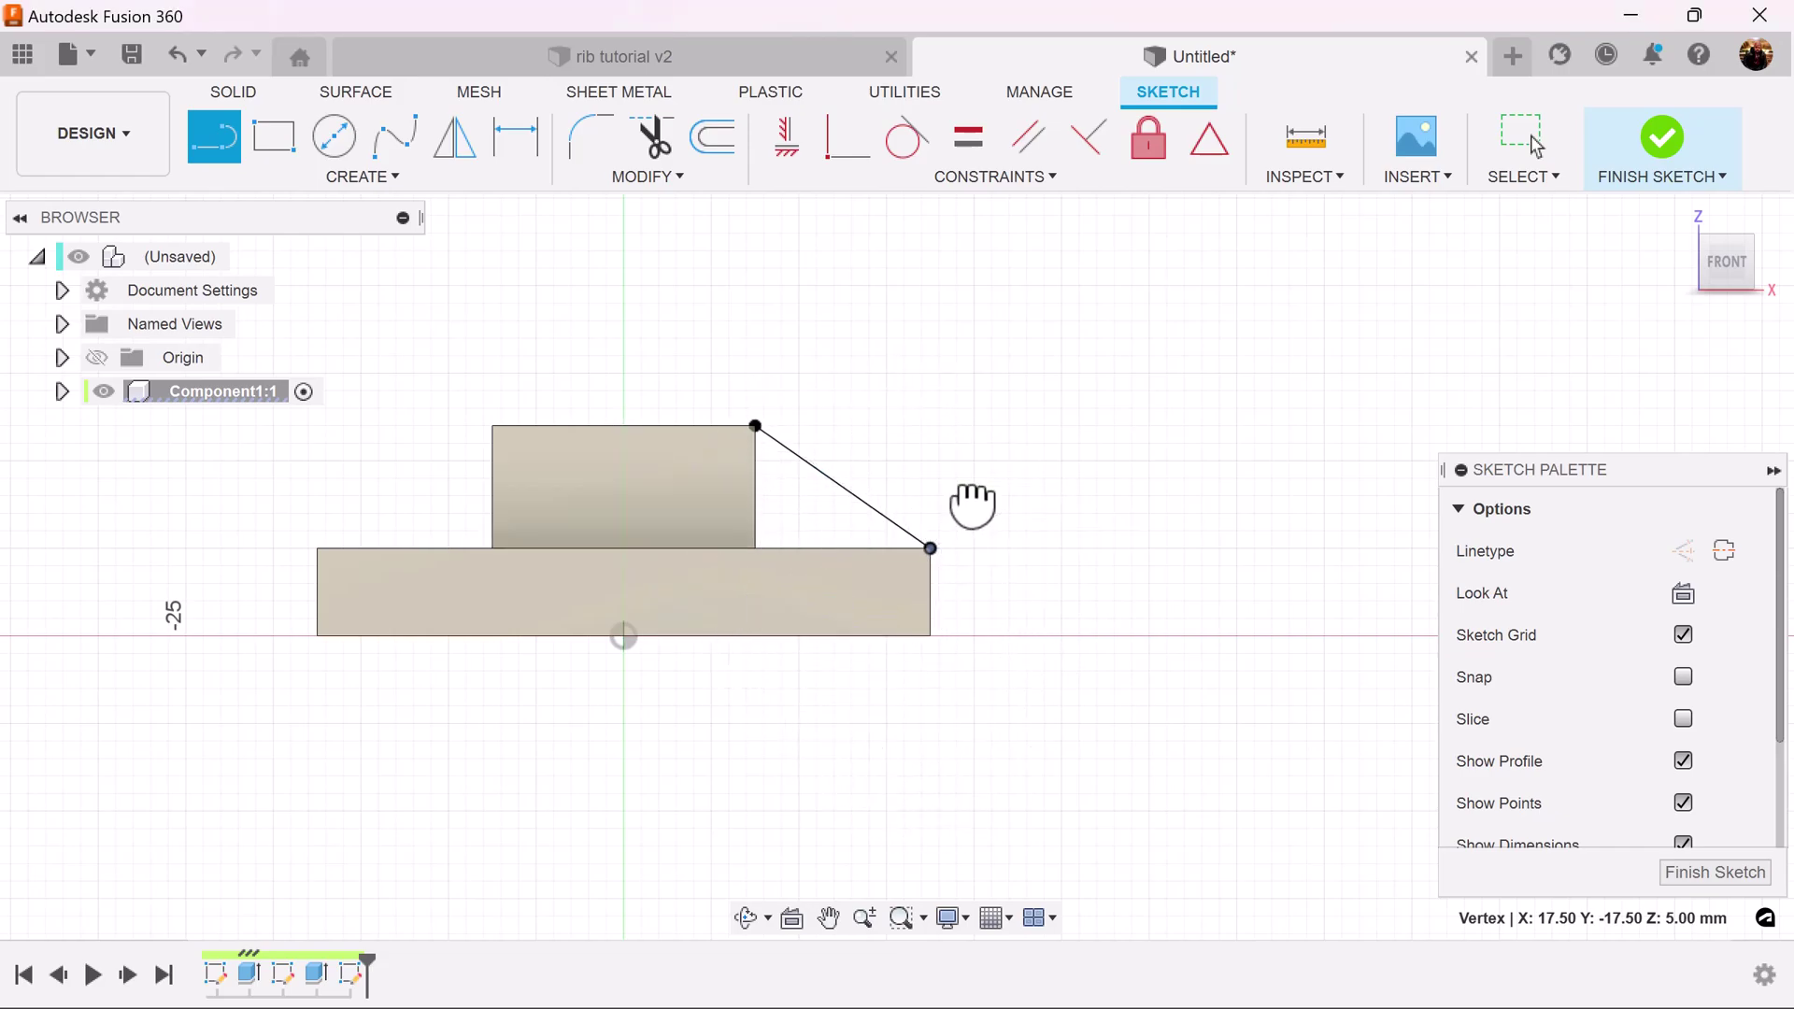
{"action": "left_click", "coordinate": [755, 426]}
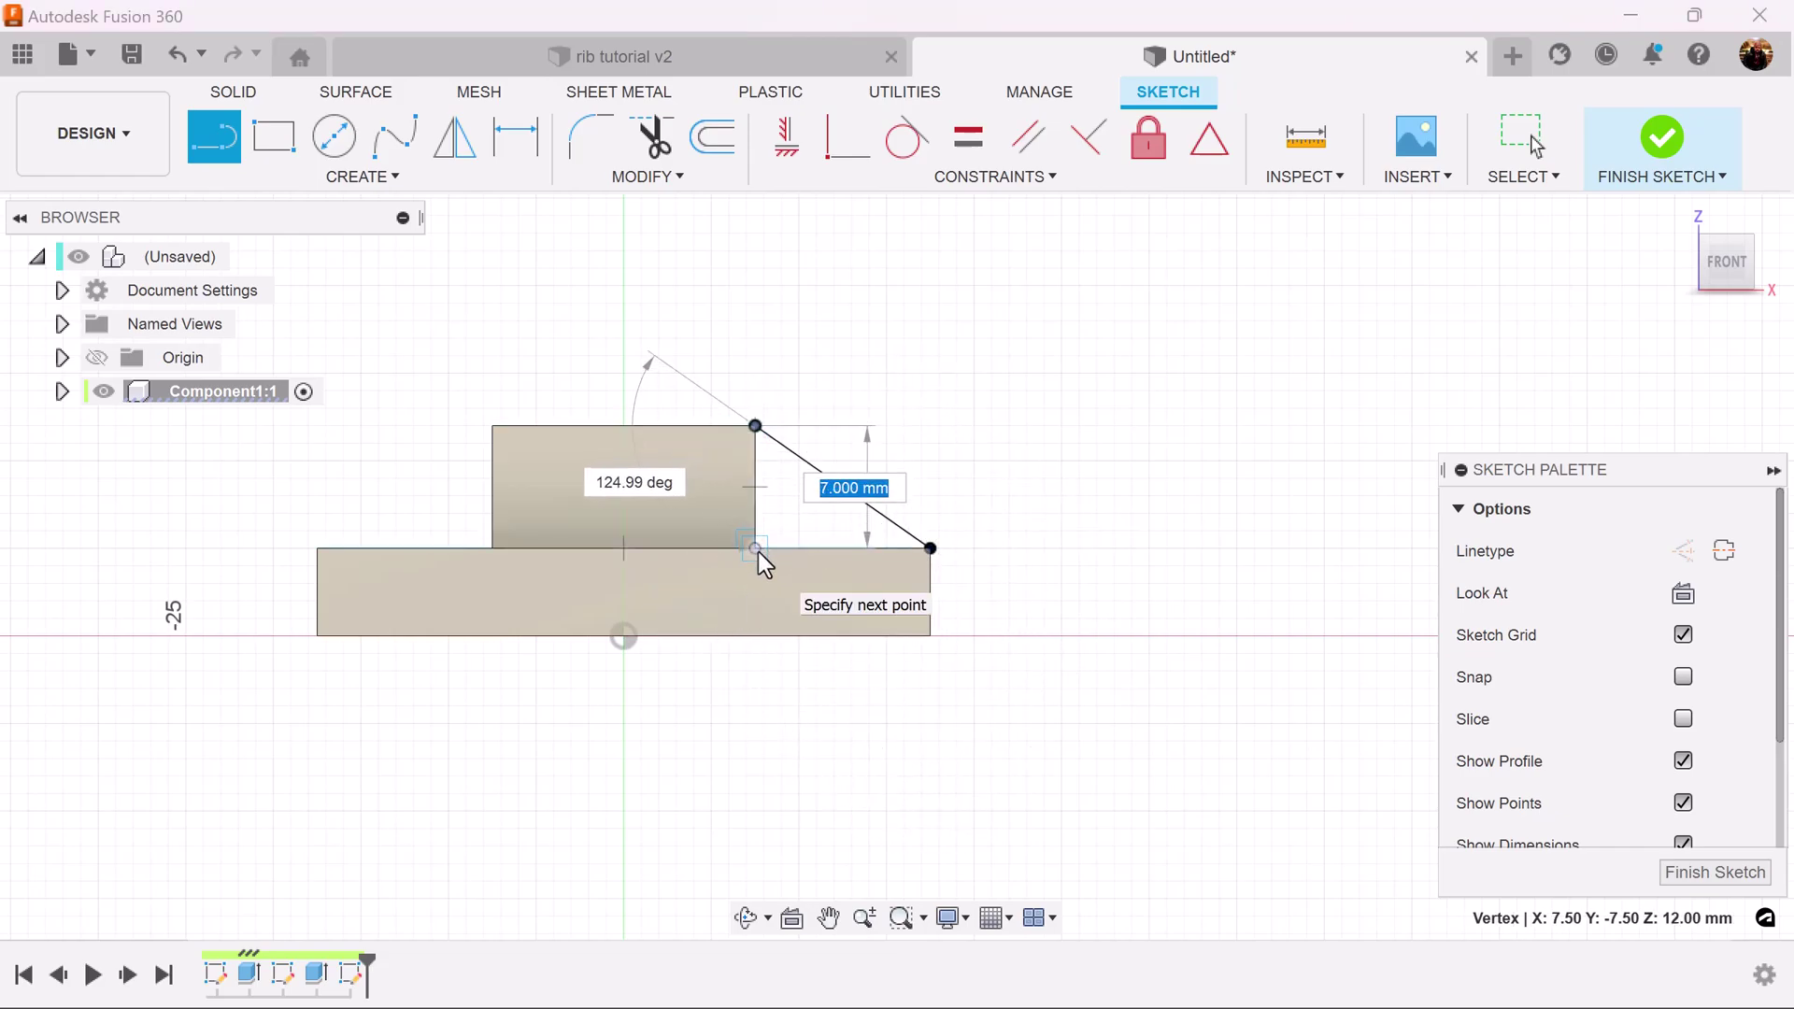
{"action": "double_click", "coordinate": [757, 549]}
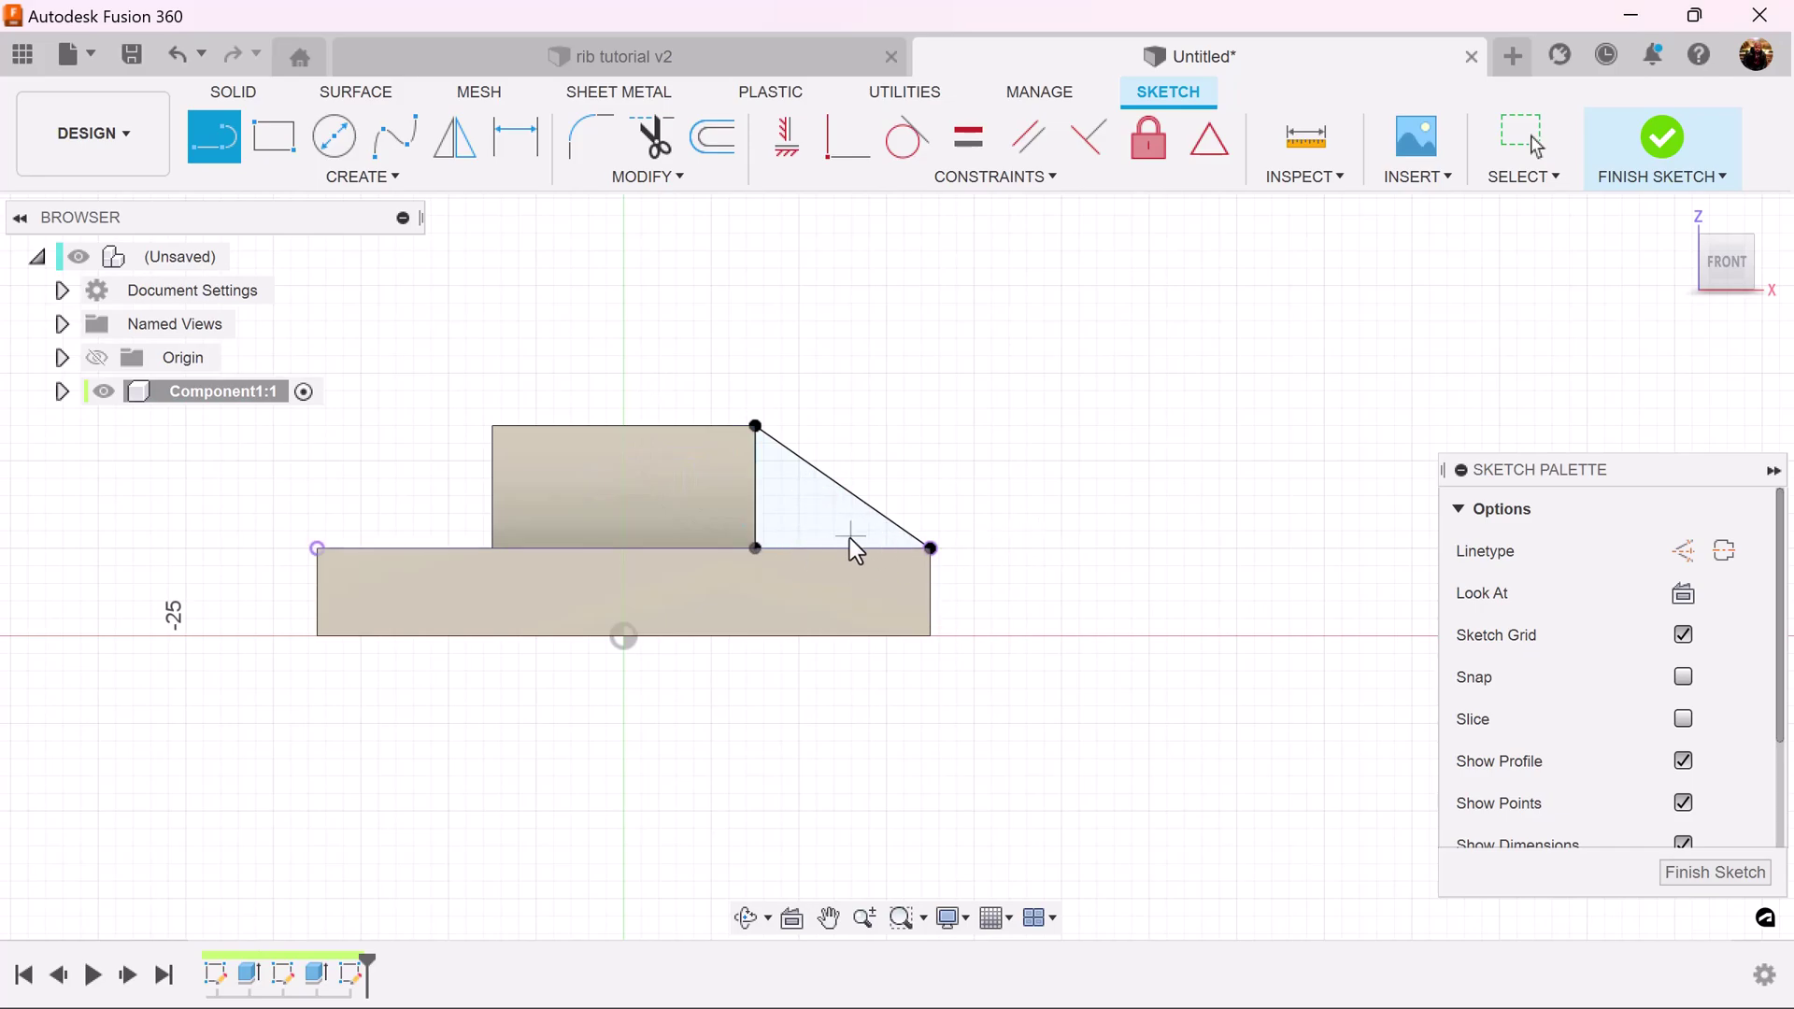
{"action": "left_click", "coordinate": [1716, 873]}
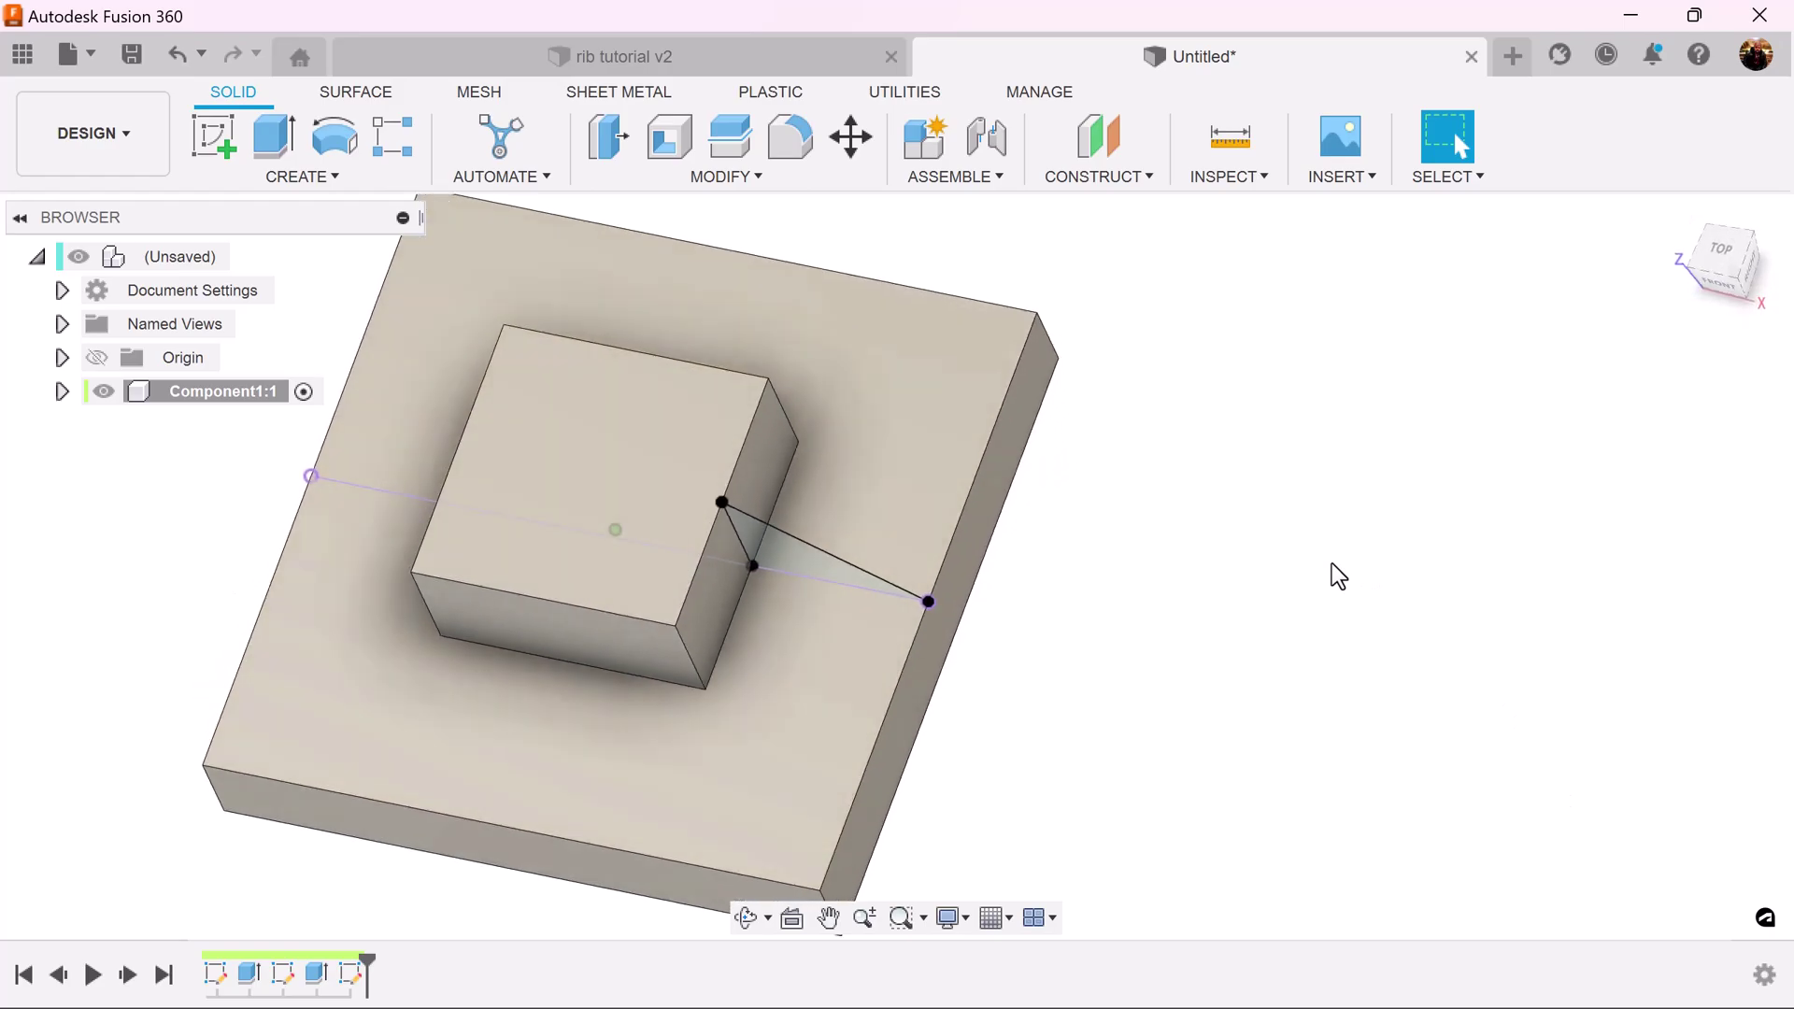
- Create a 5 mm thick rib from the sloped sketch line, extending to next, with its direction flipped toward the plate
{"action": "left_click", "coordinate": [299, 177]}
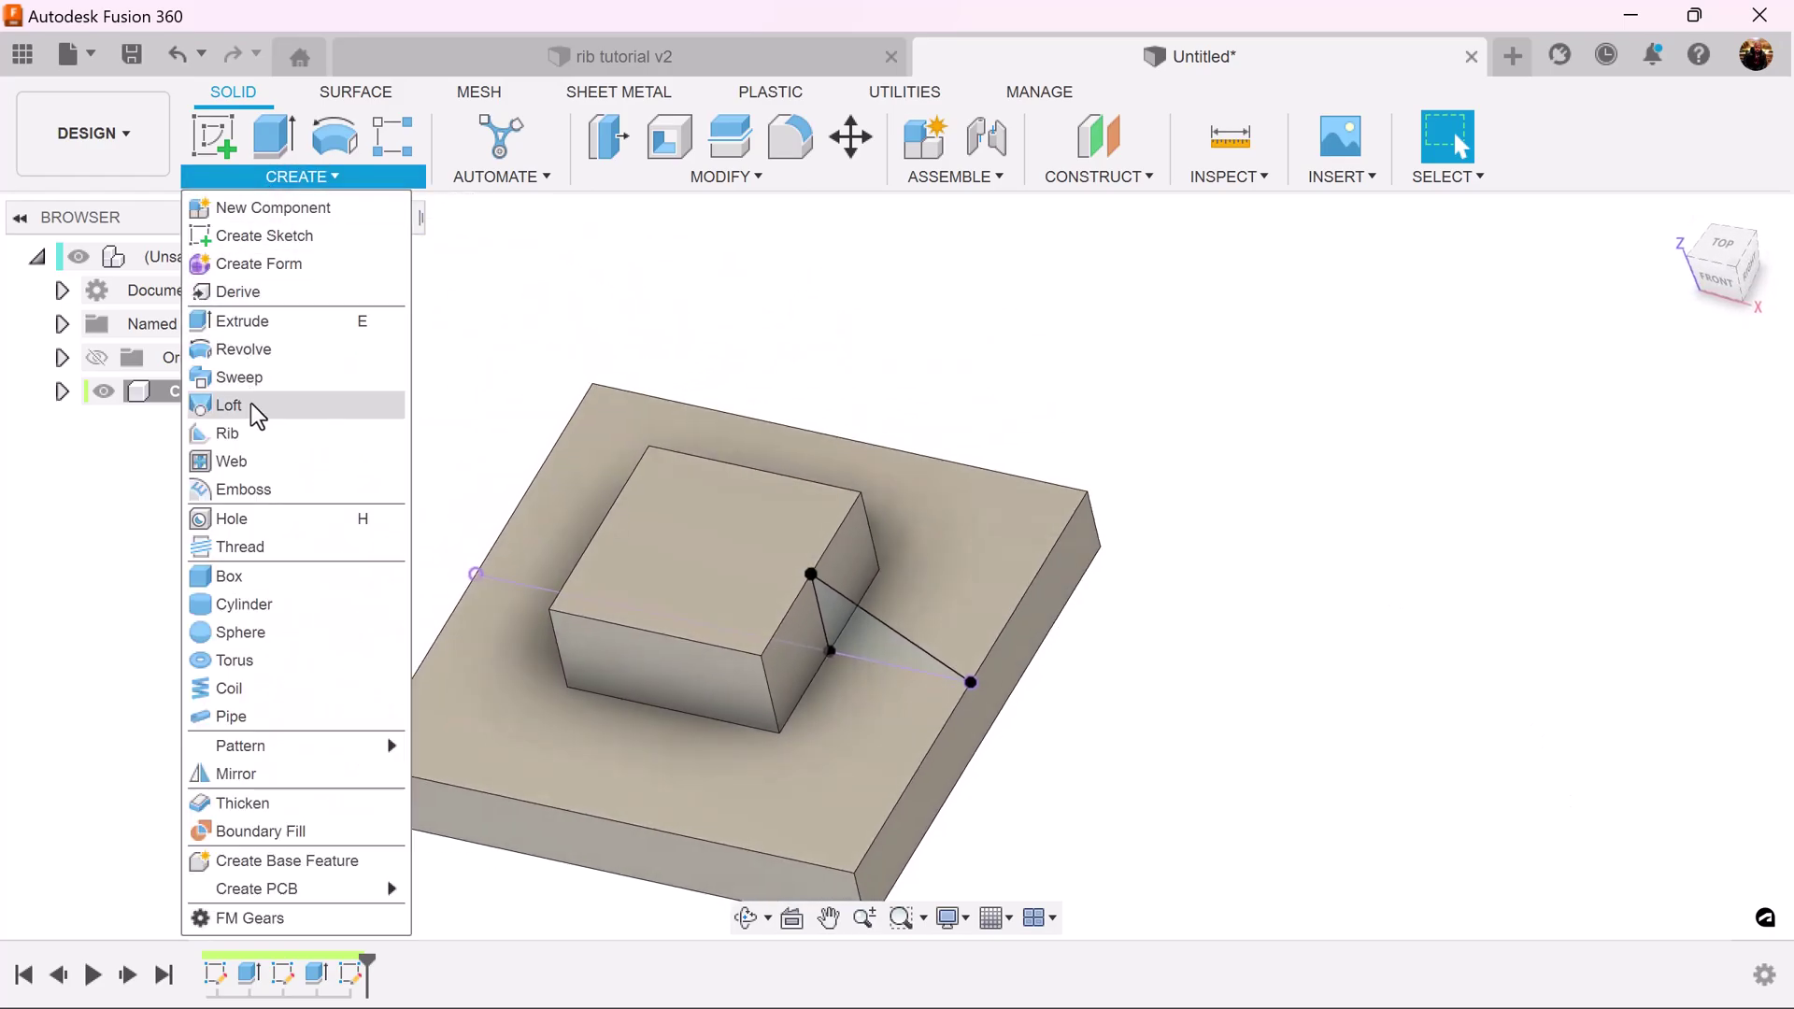
{"action": "left_click", "coordinate": [227, 433]}
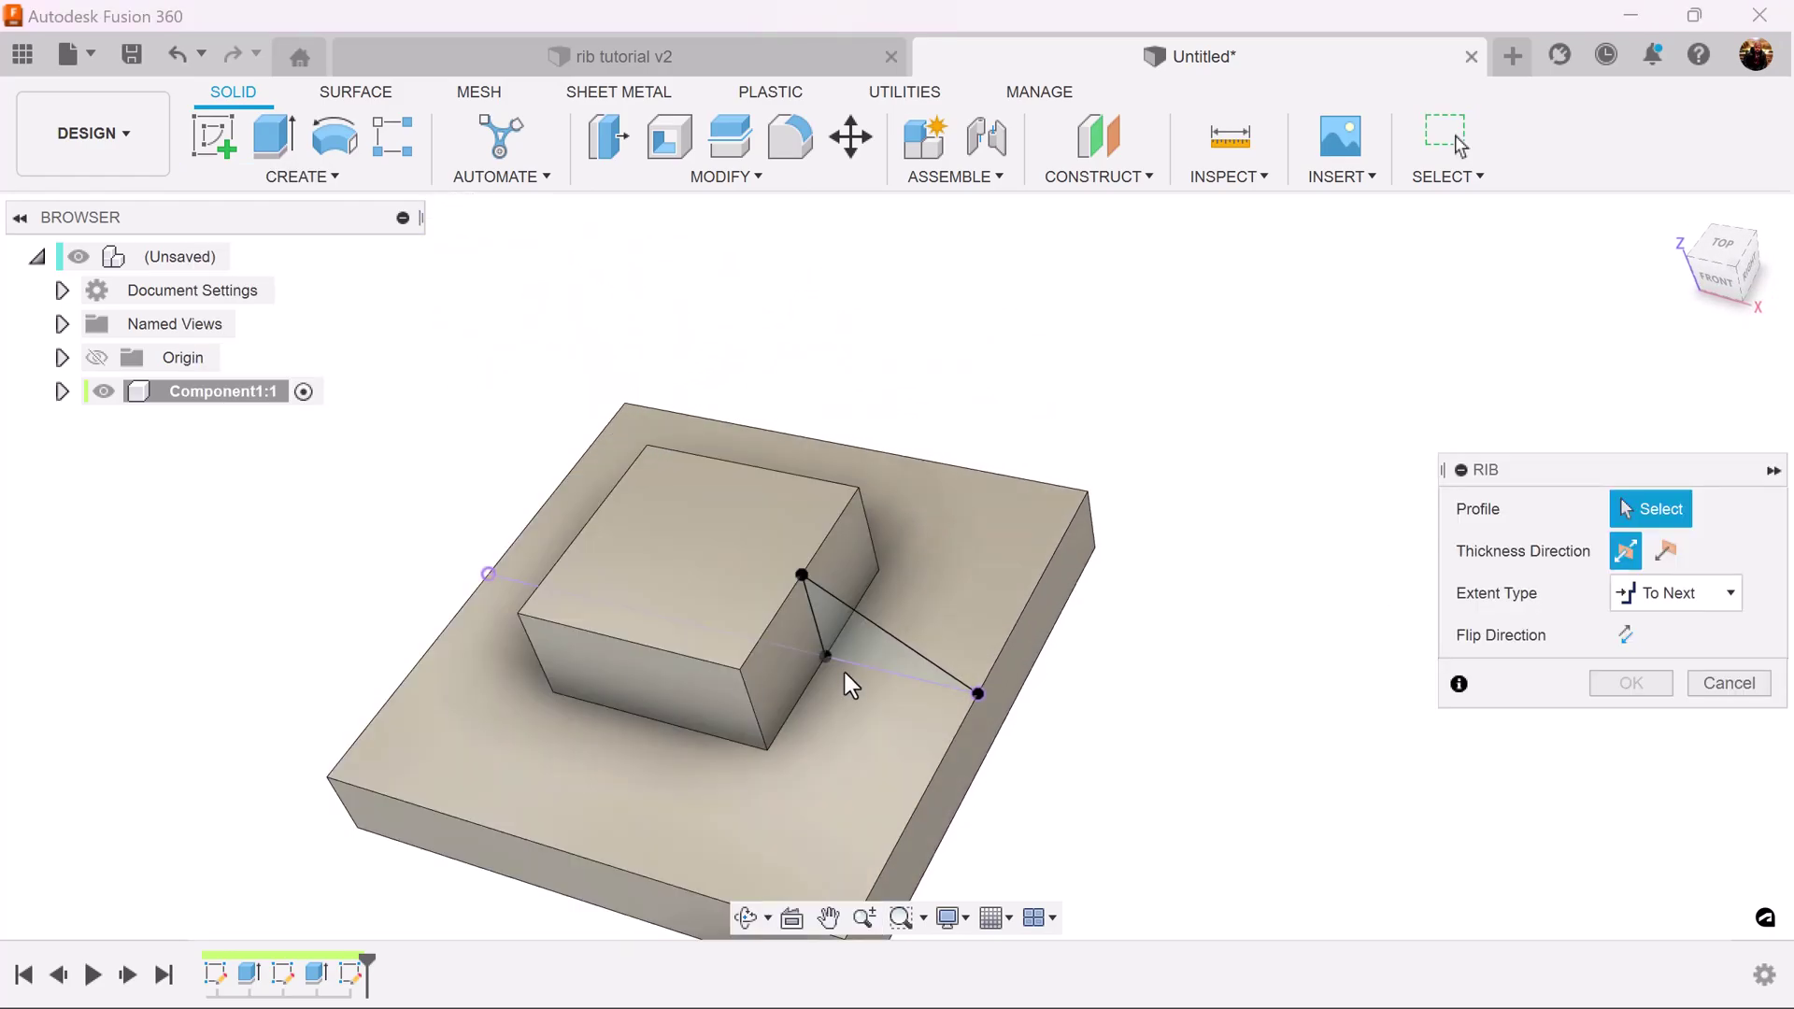
{"action": "left_click", "coordinate": [899, 643]}
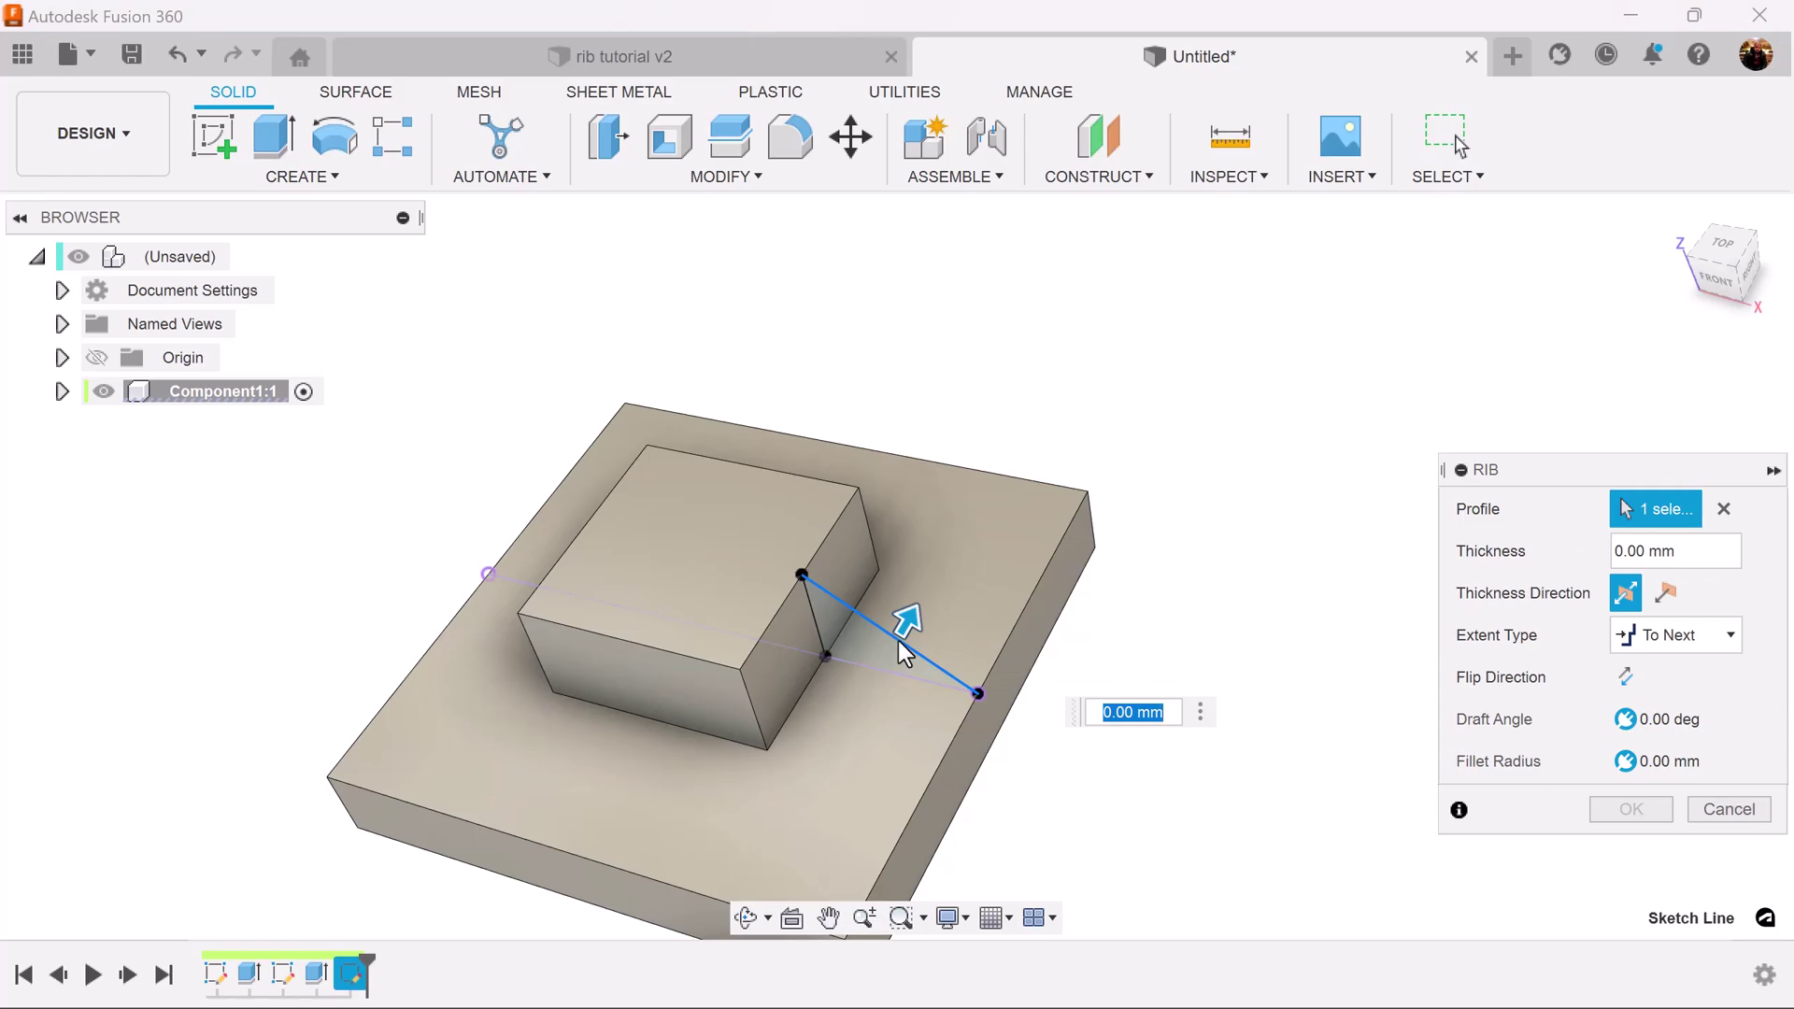
{"action": "type", "text": "5"}
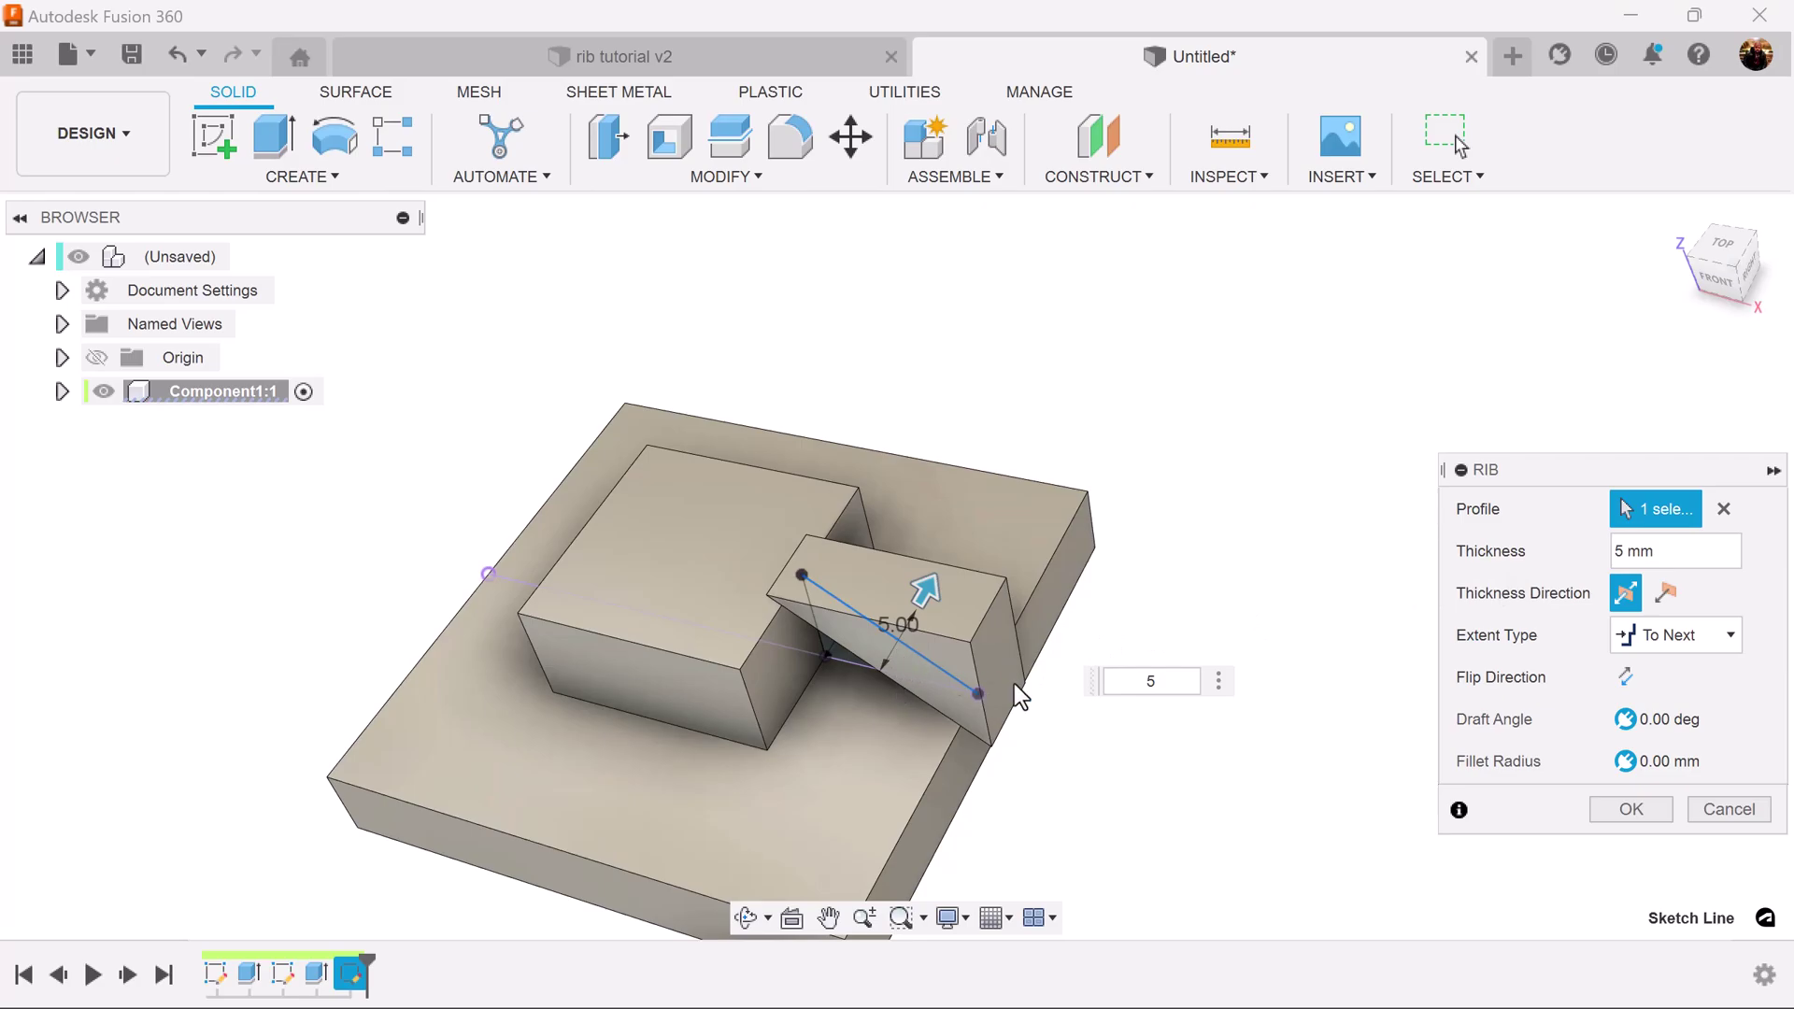
{"action": "left_click", "coordinate": [1625, 679]}
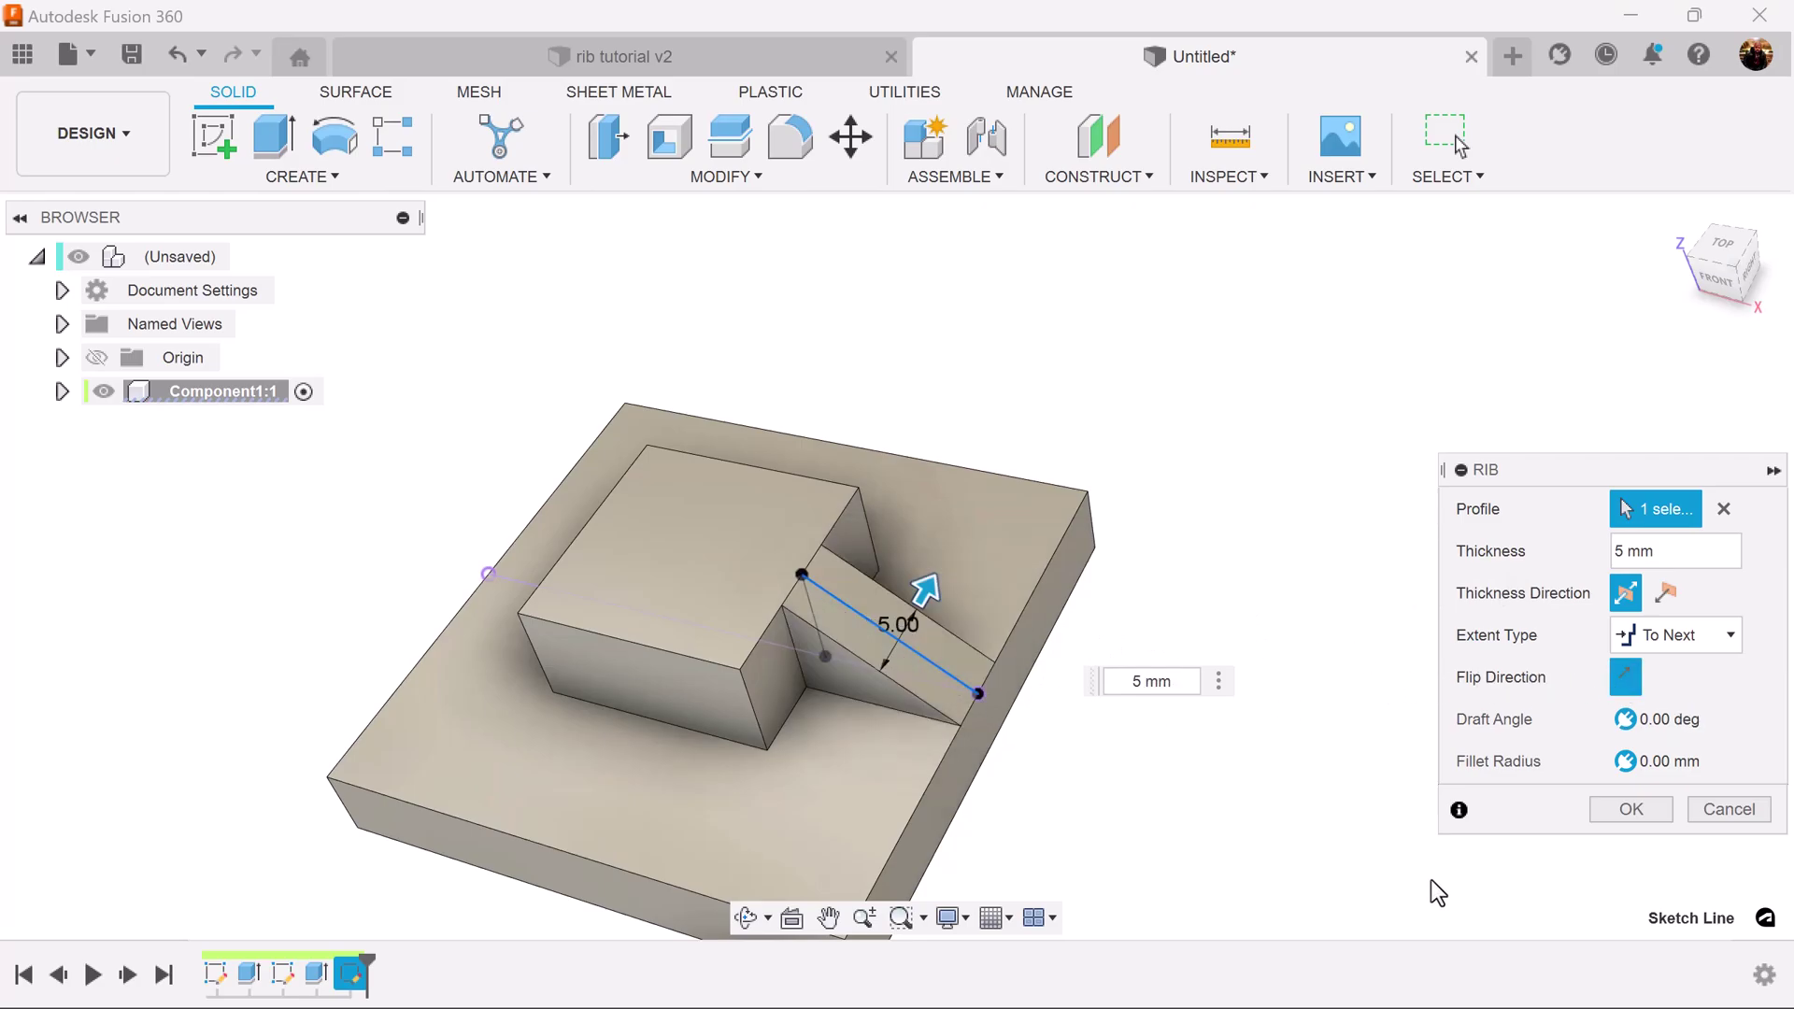
{"action": "left_click", "coordinate": [1630, 810]}
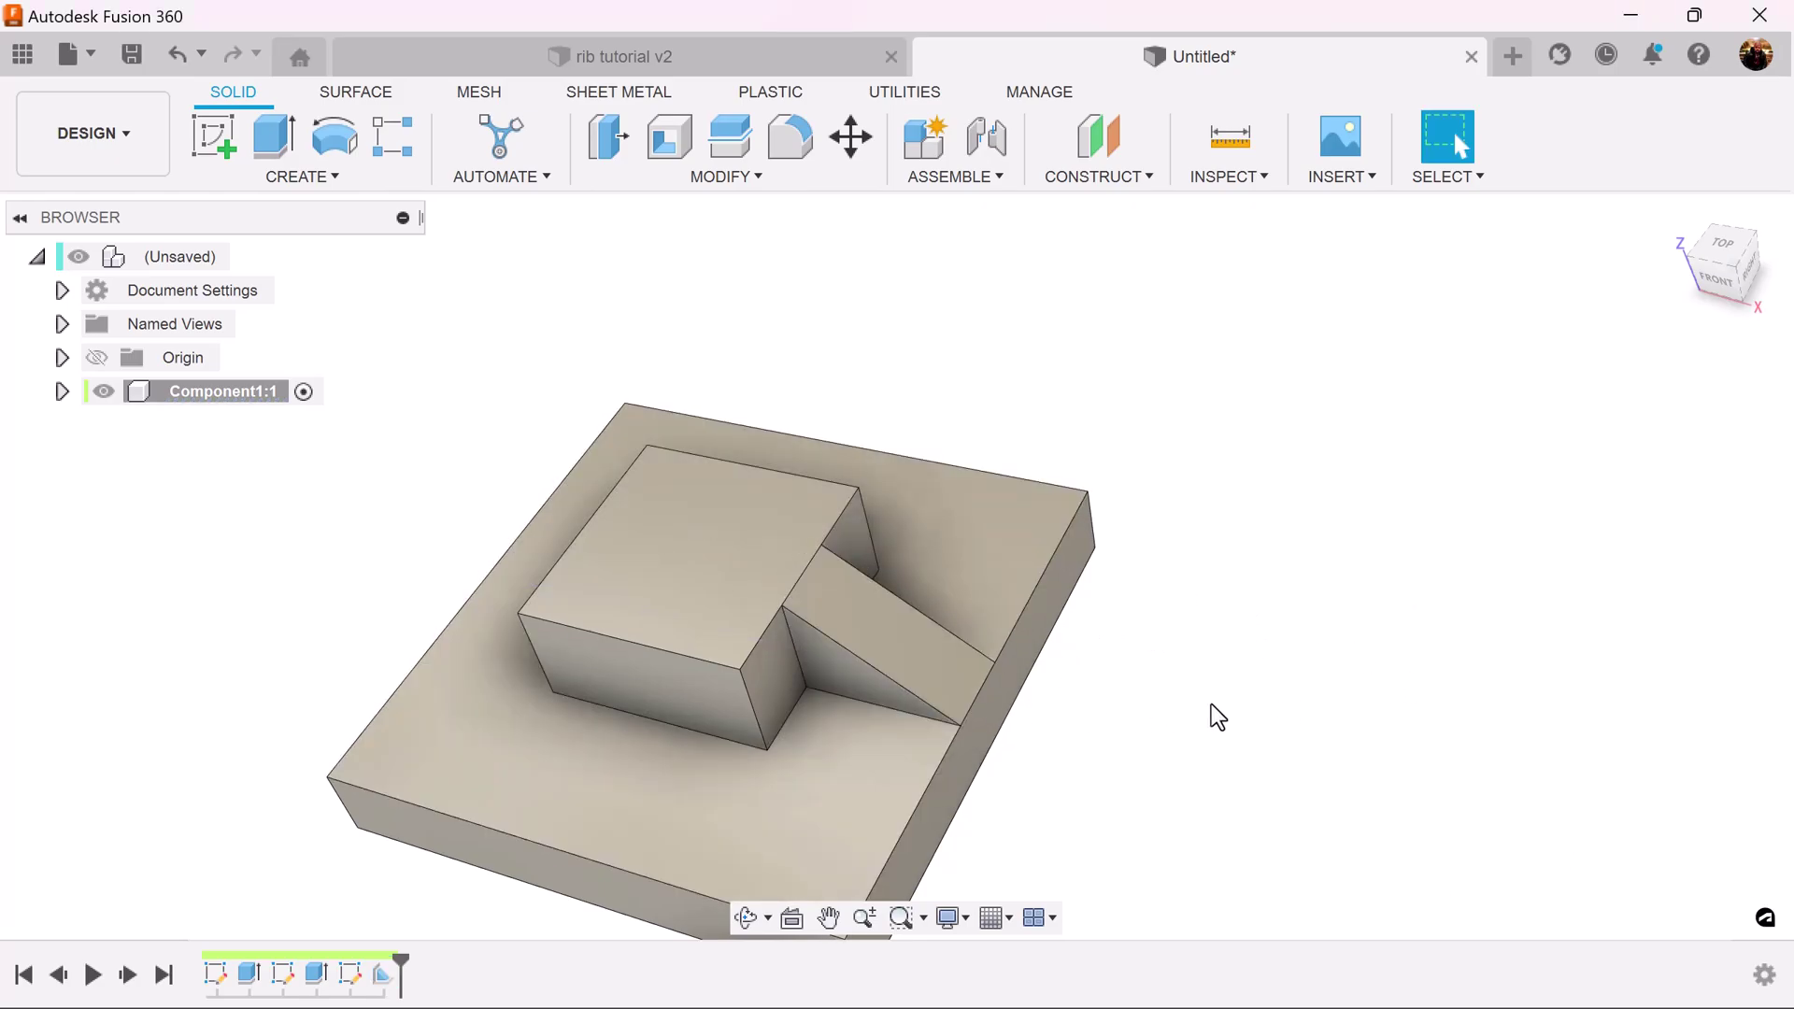
- Circular-pattern the rib feature around the vertical Z axis with full distribution and a quantity of 4
{"action": "key", "text": "F6"}
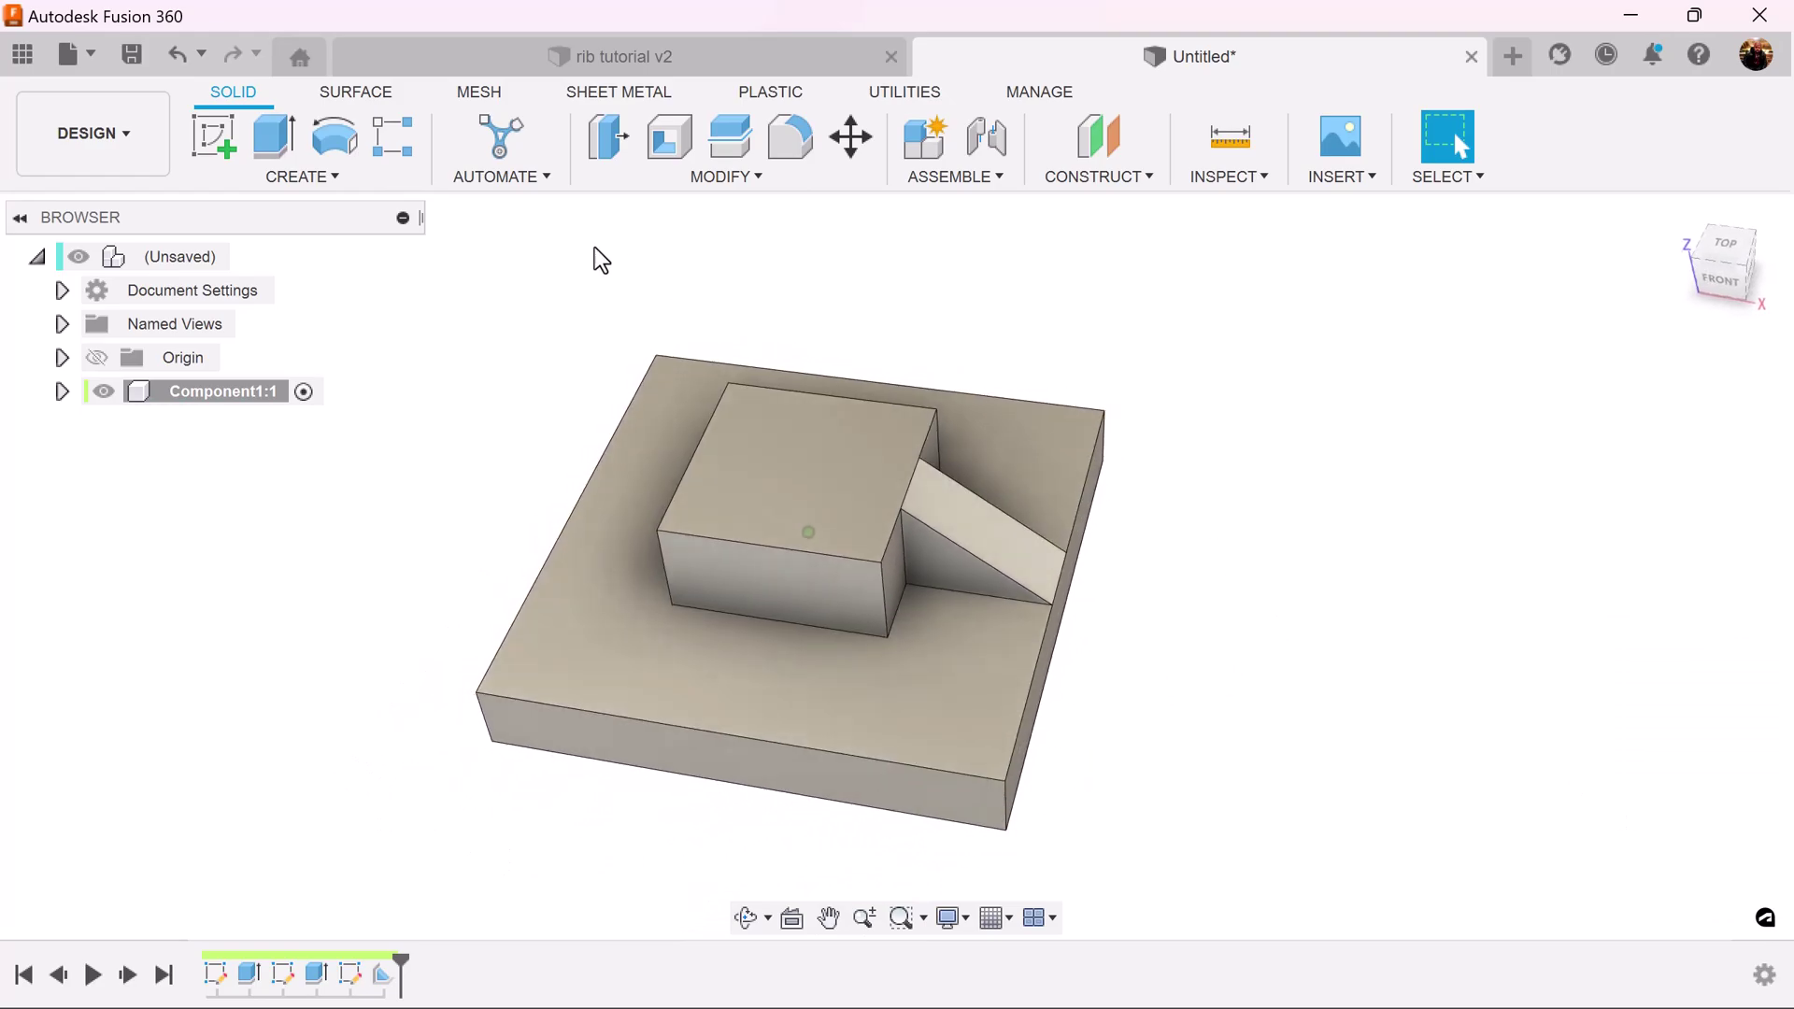
{"action": "left_click", "coordinate": [313, 177]}
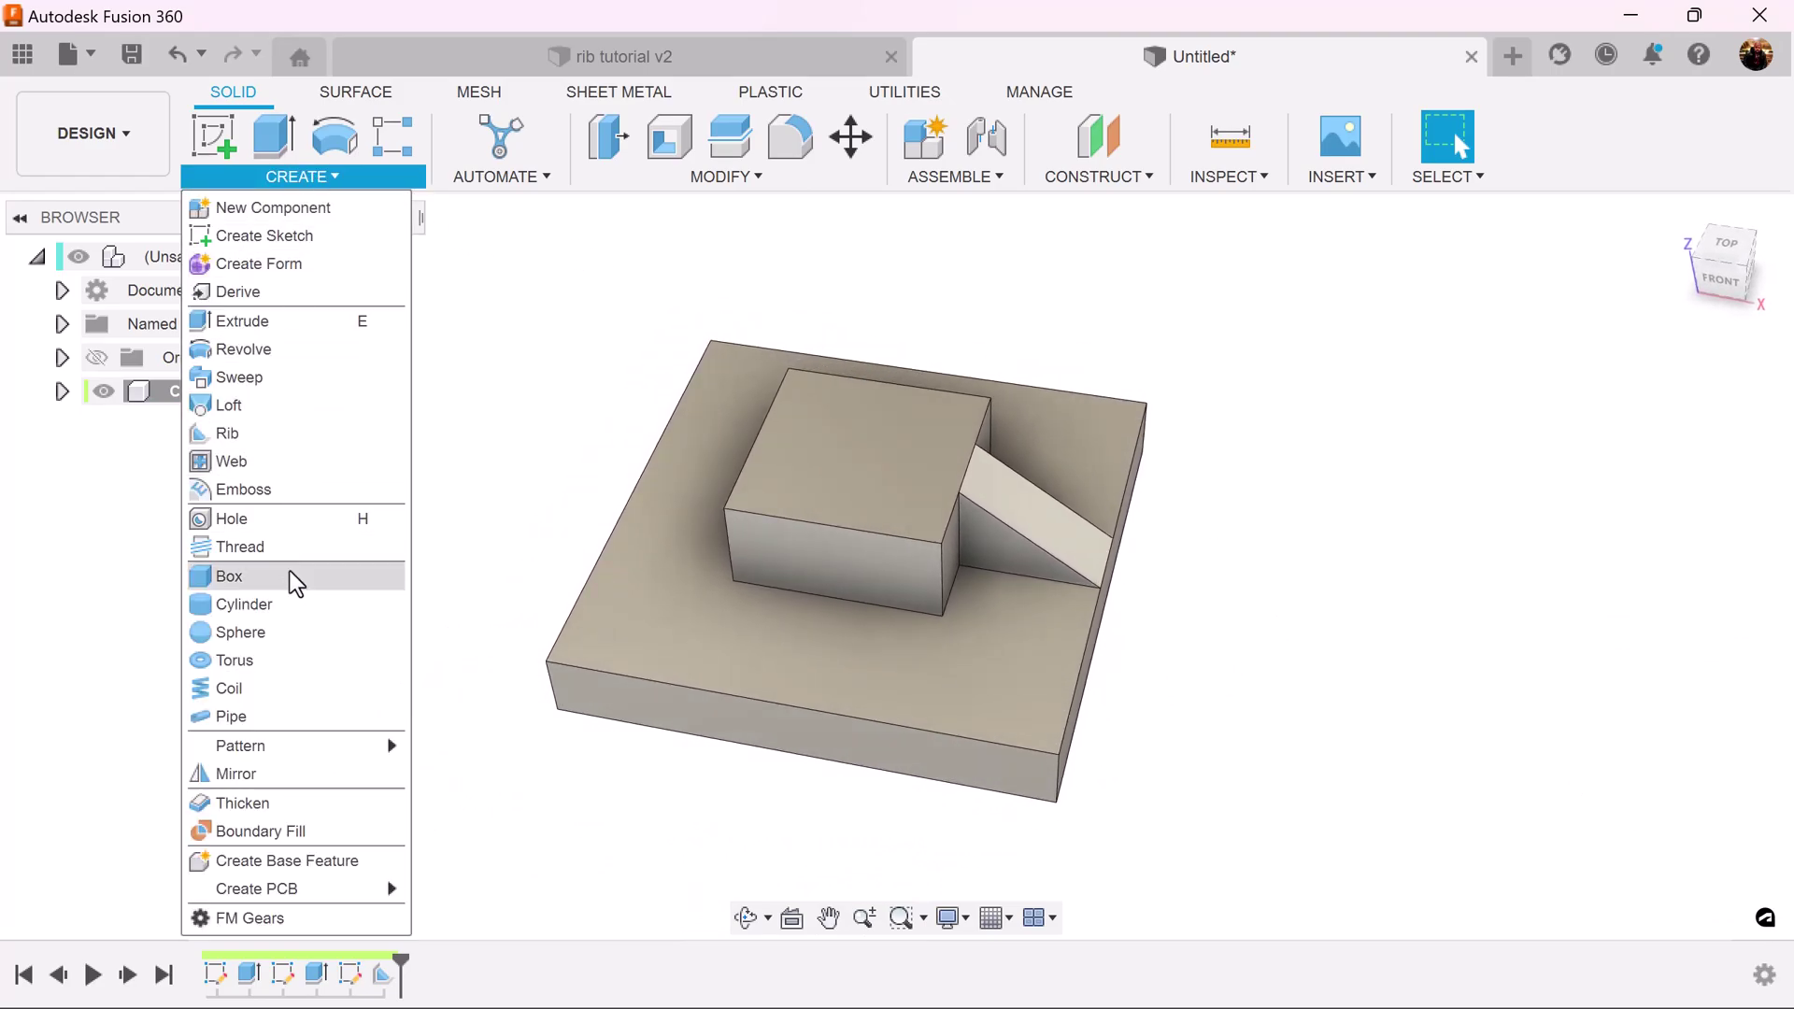
{"action": "mouse_move", "coordinate": [378, 745]}
{"action": "left_click", "coordinate": [509, 774]}
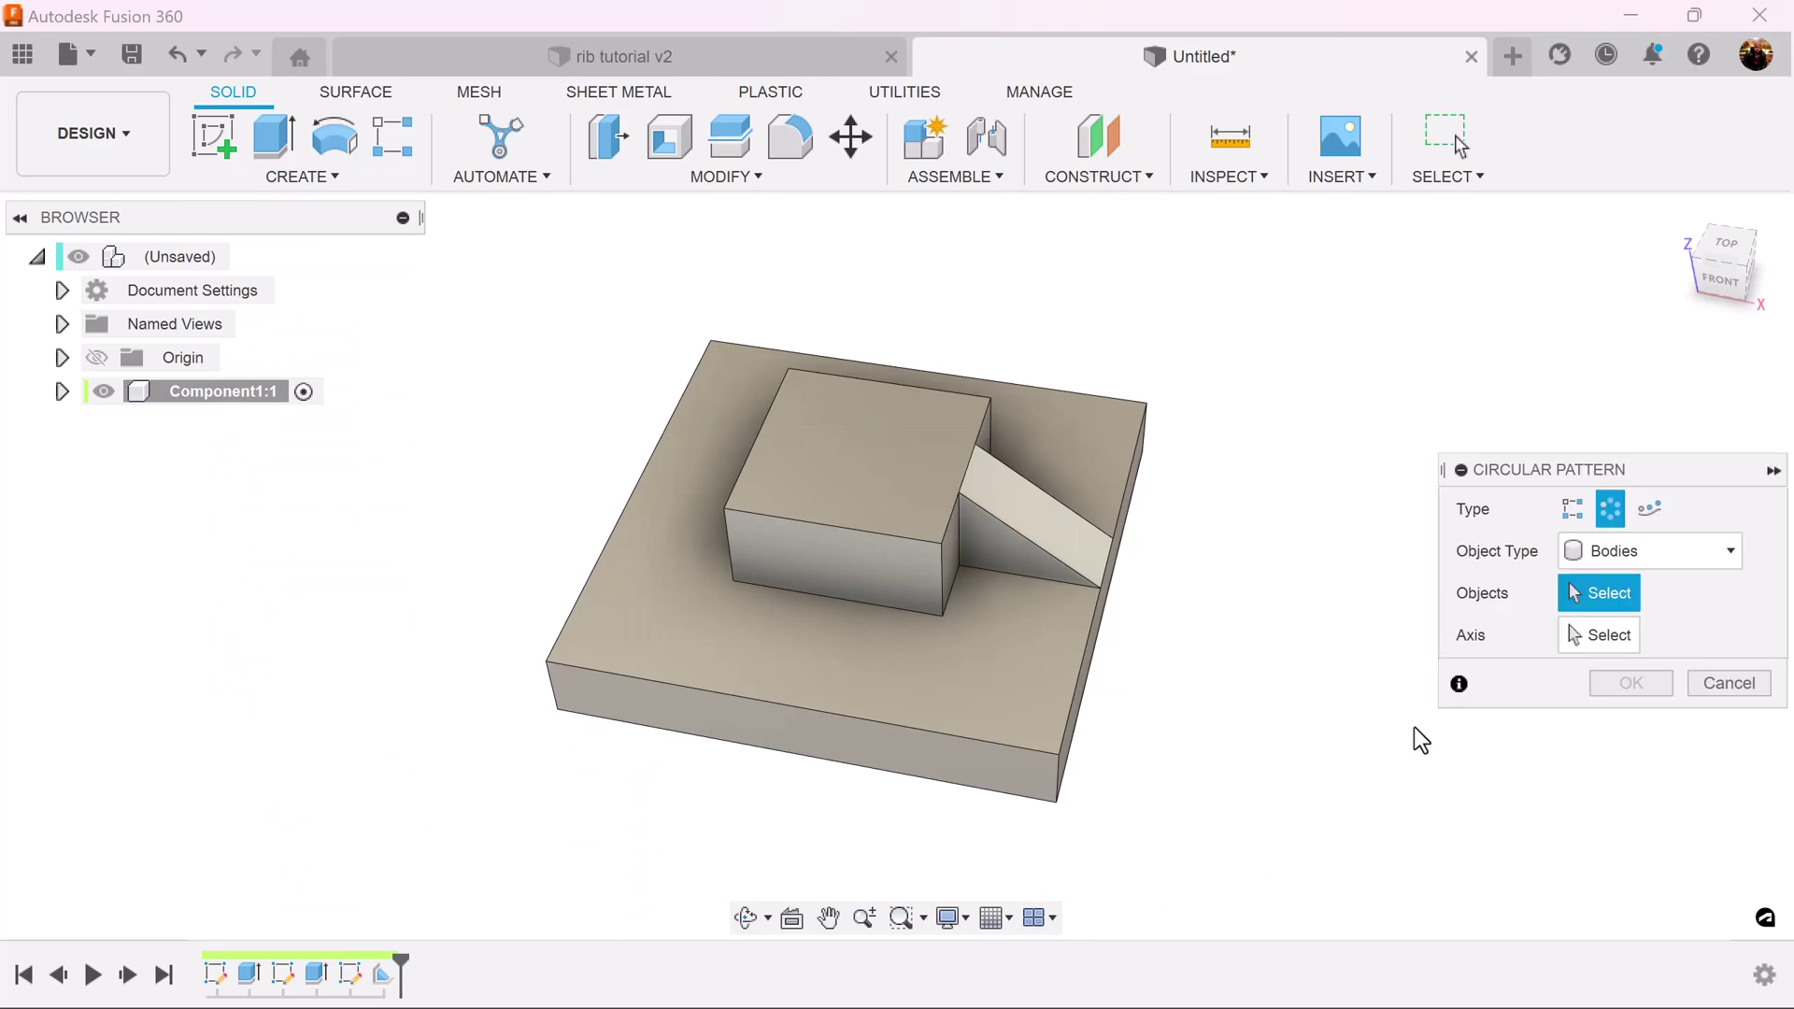
{"action": "left_click", "coordinate": [1674, 552]}
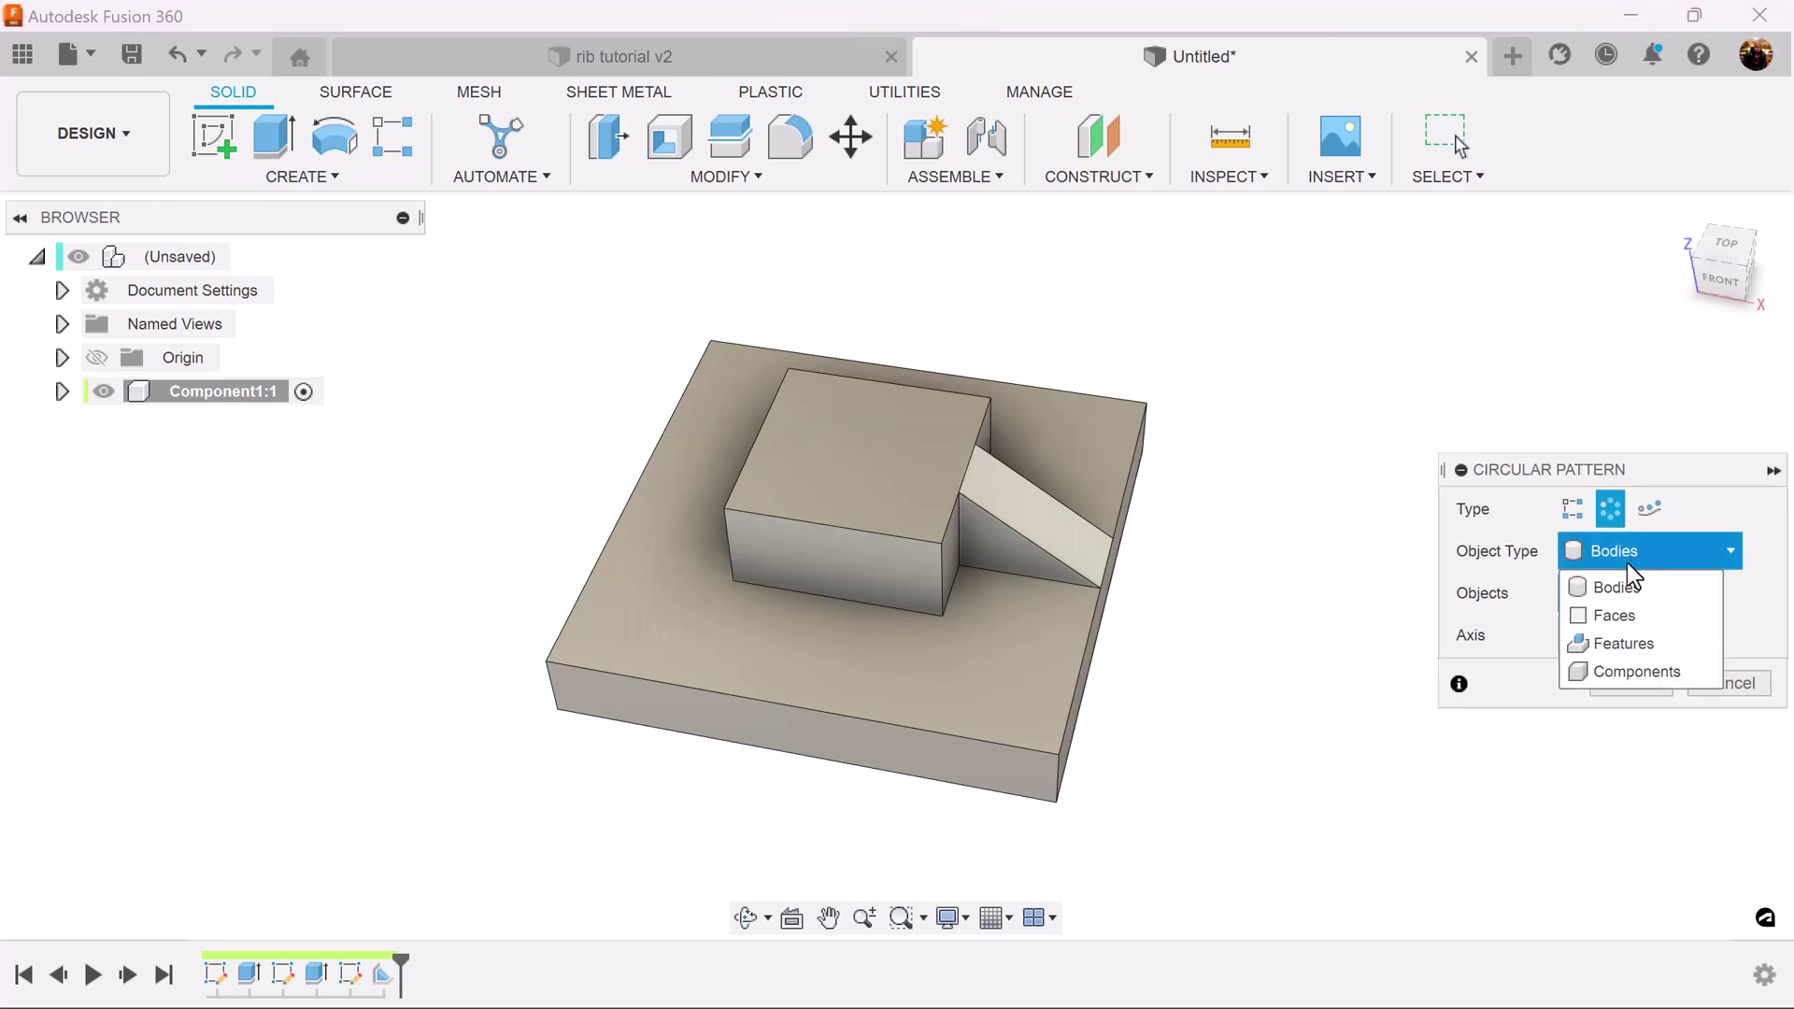
{"action": "left_click", "coordinate": [1632, 635]}
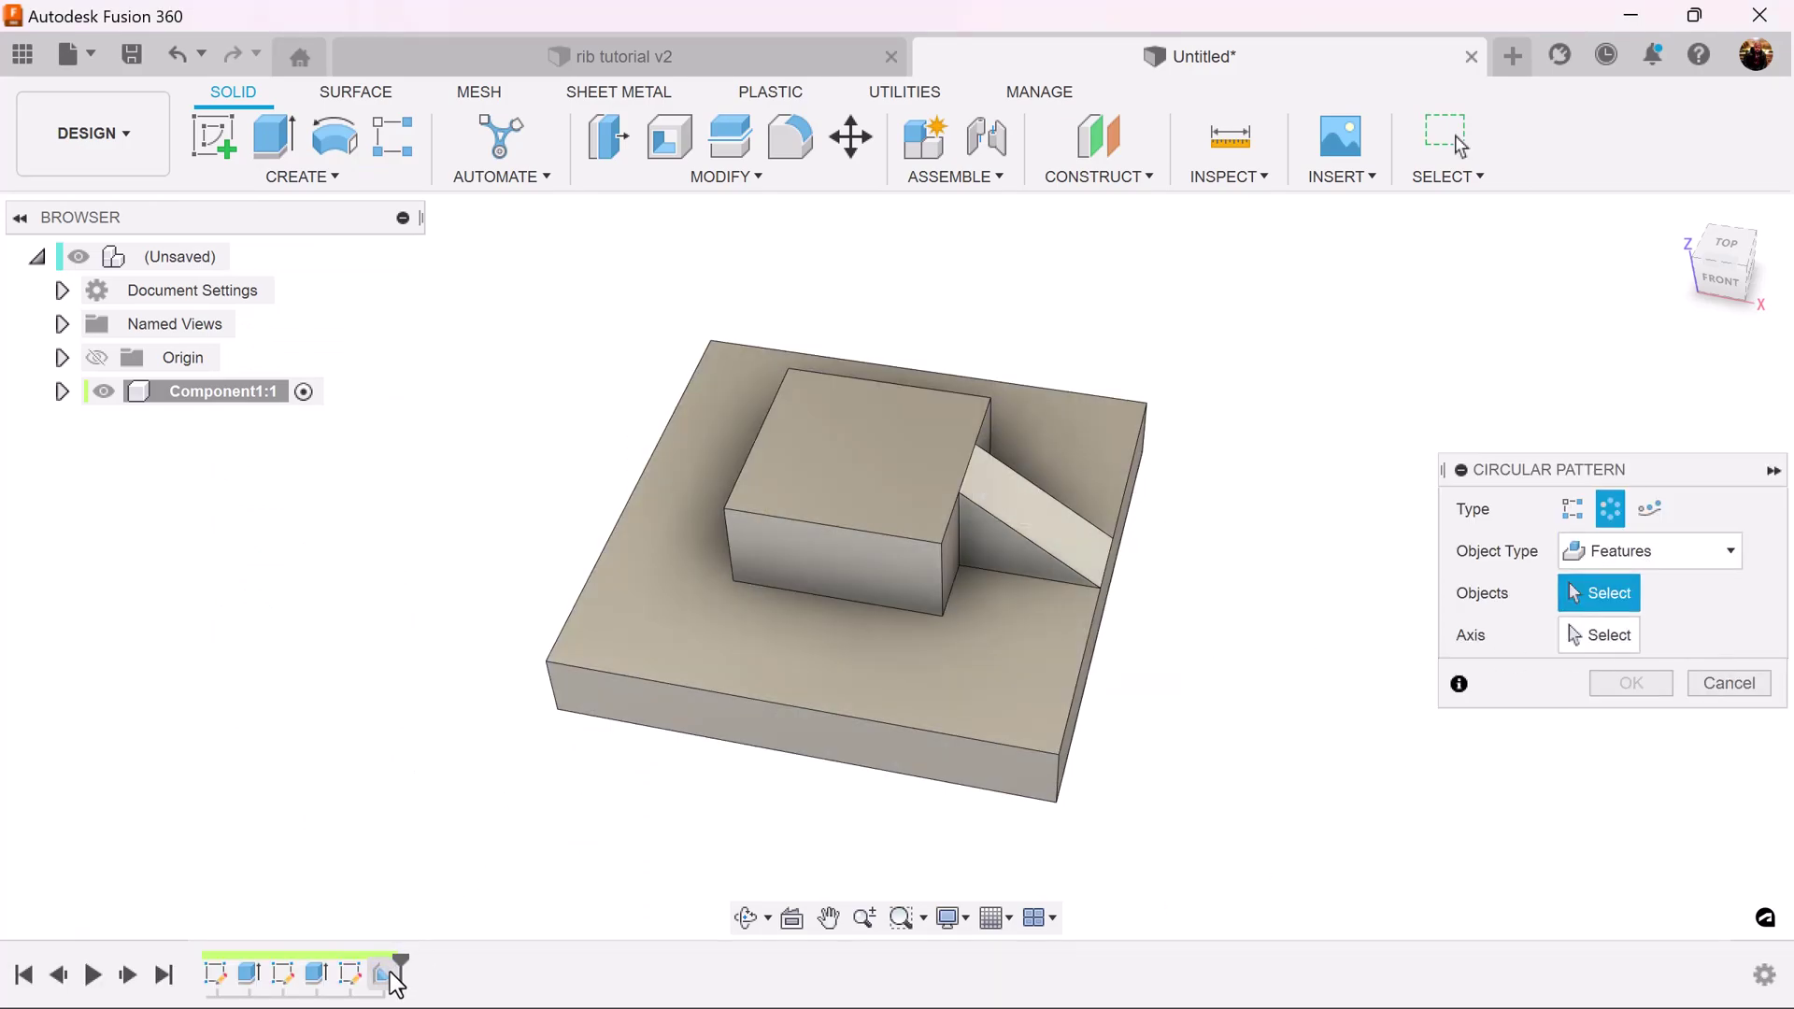
{"action": "left_click", "coordinate": [385, 975]}
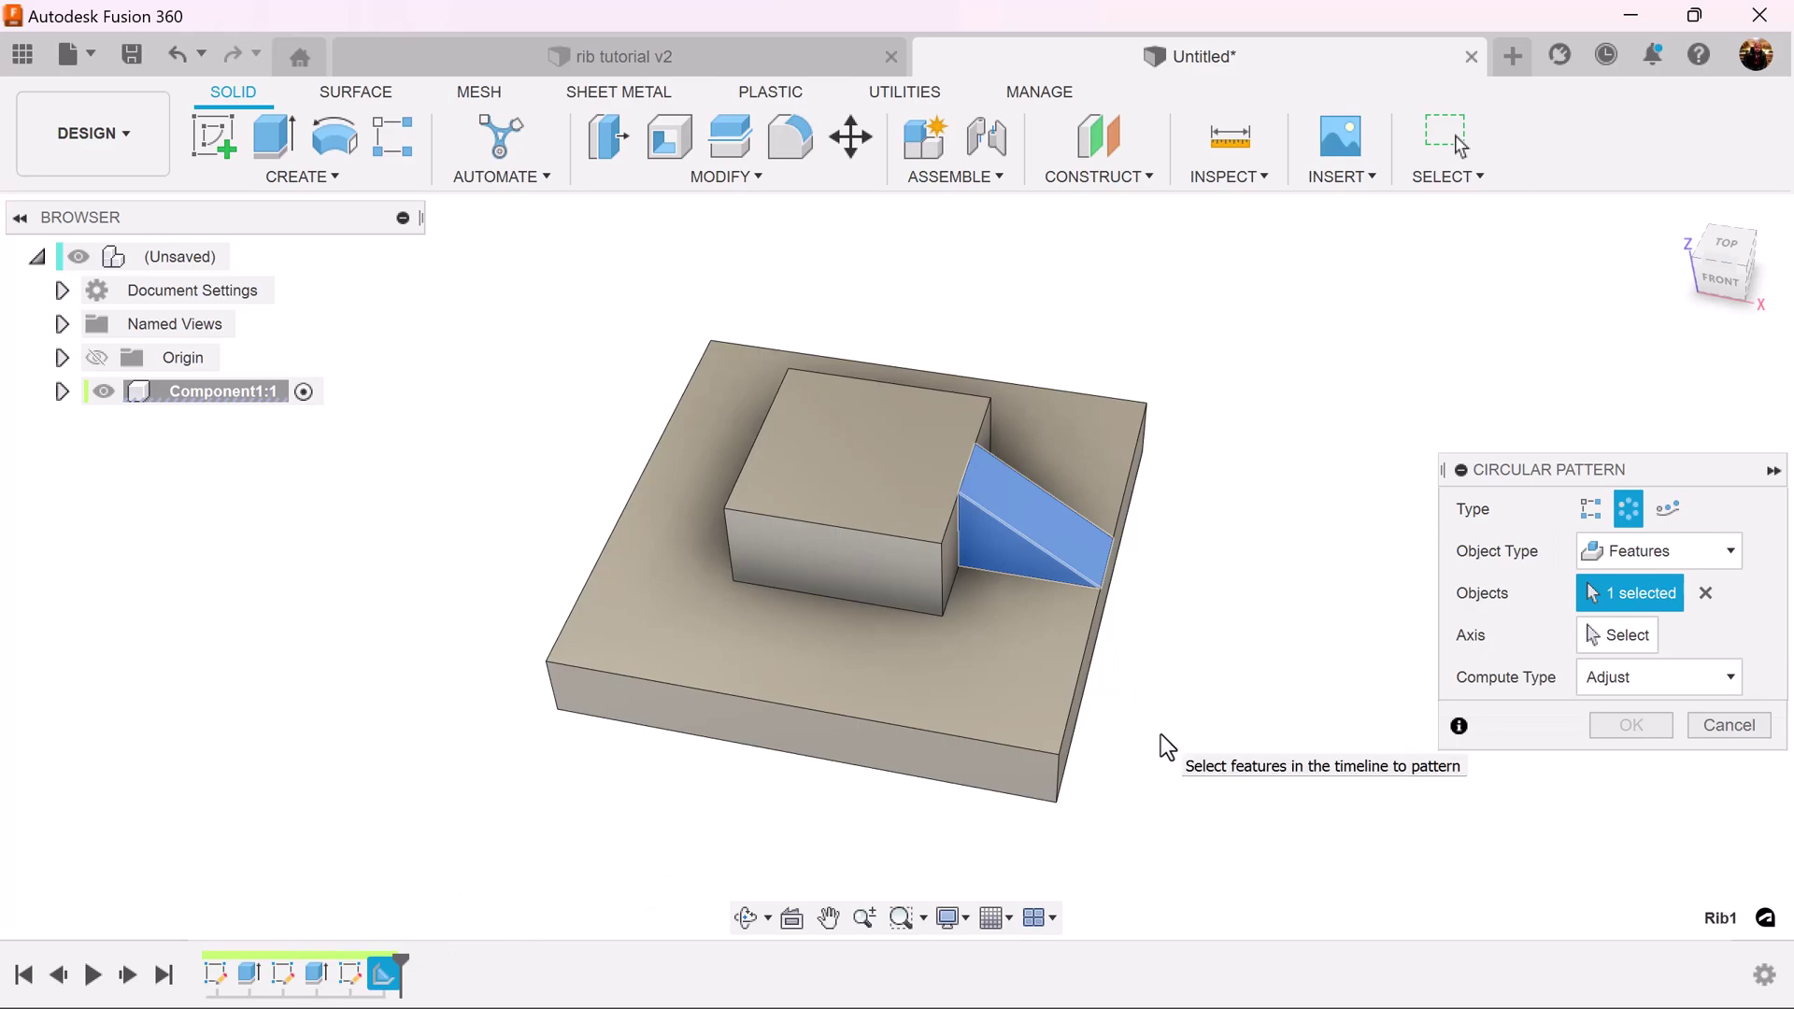
{"action": "left_click", "coordinate": [1619, 637]}
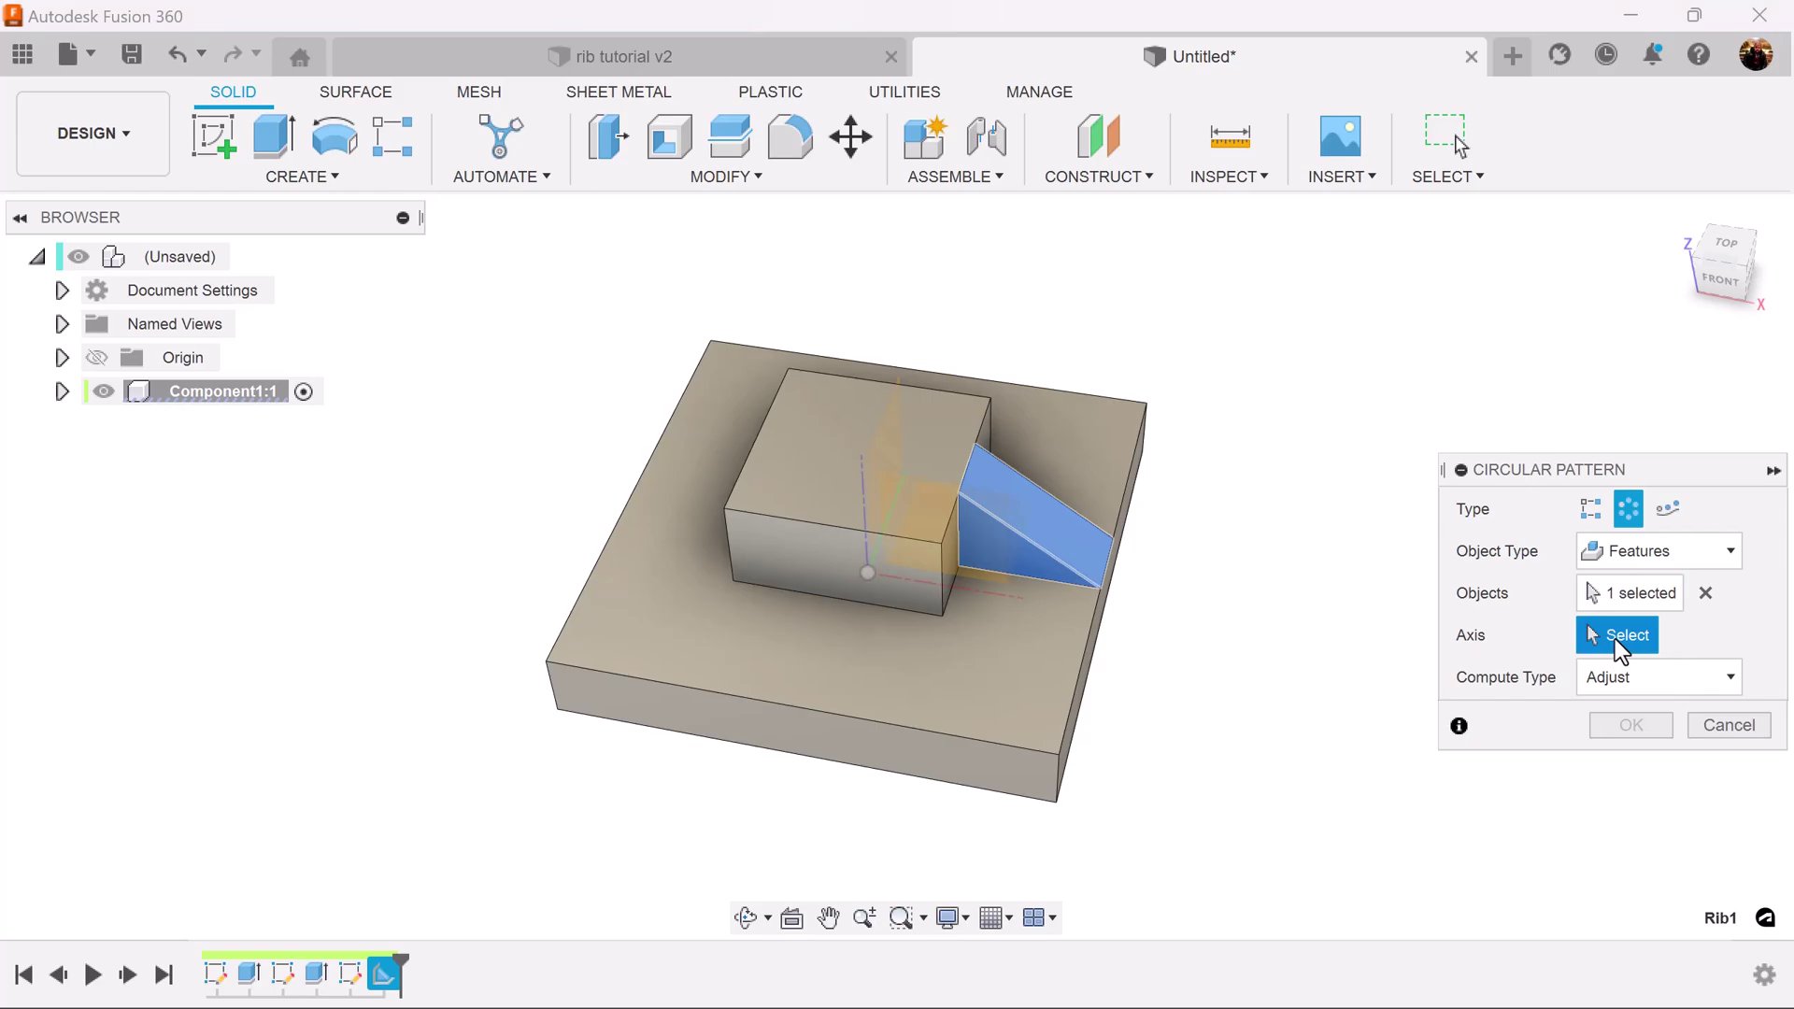
{"action": "left_click", "coordinate": [866, 501]}
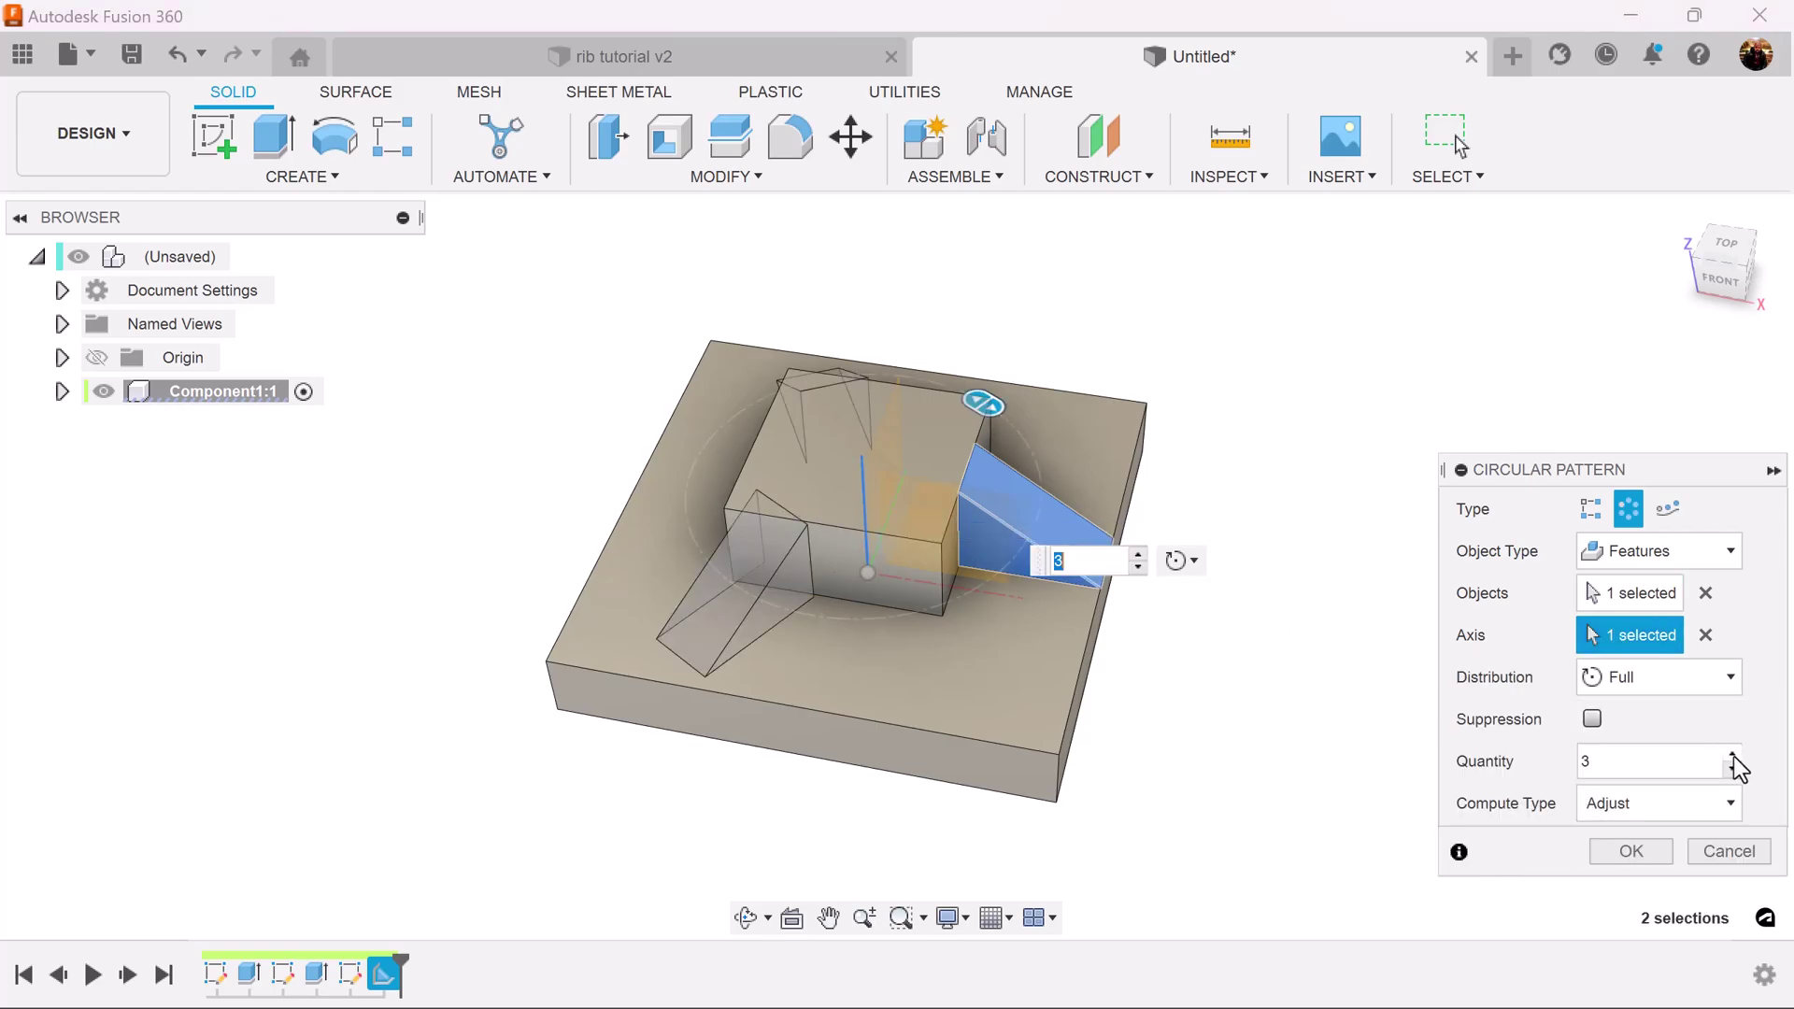
{"action": "left_click", "coordinate": [1733, 755]}
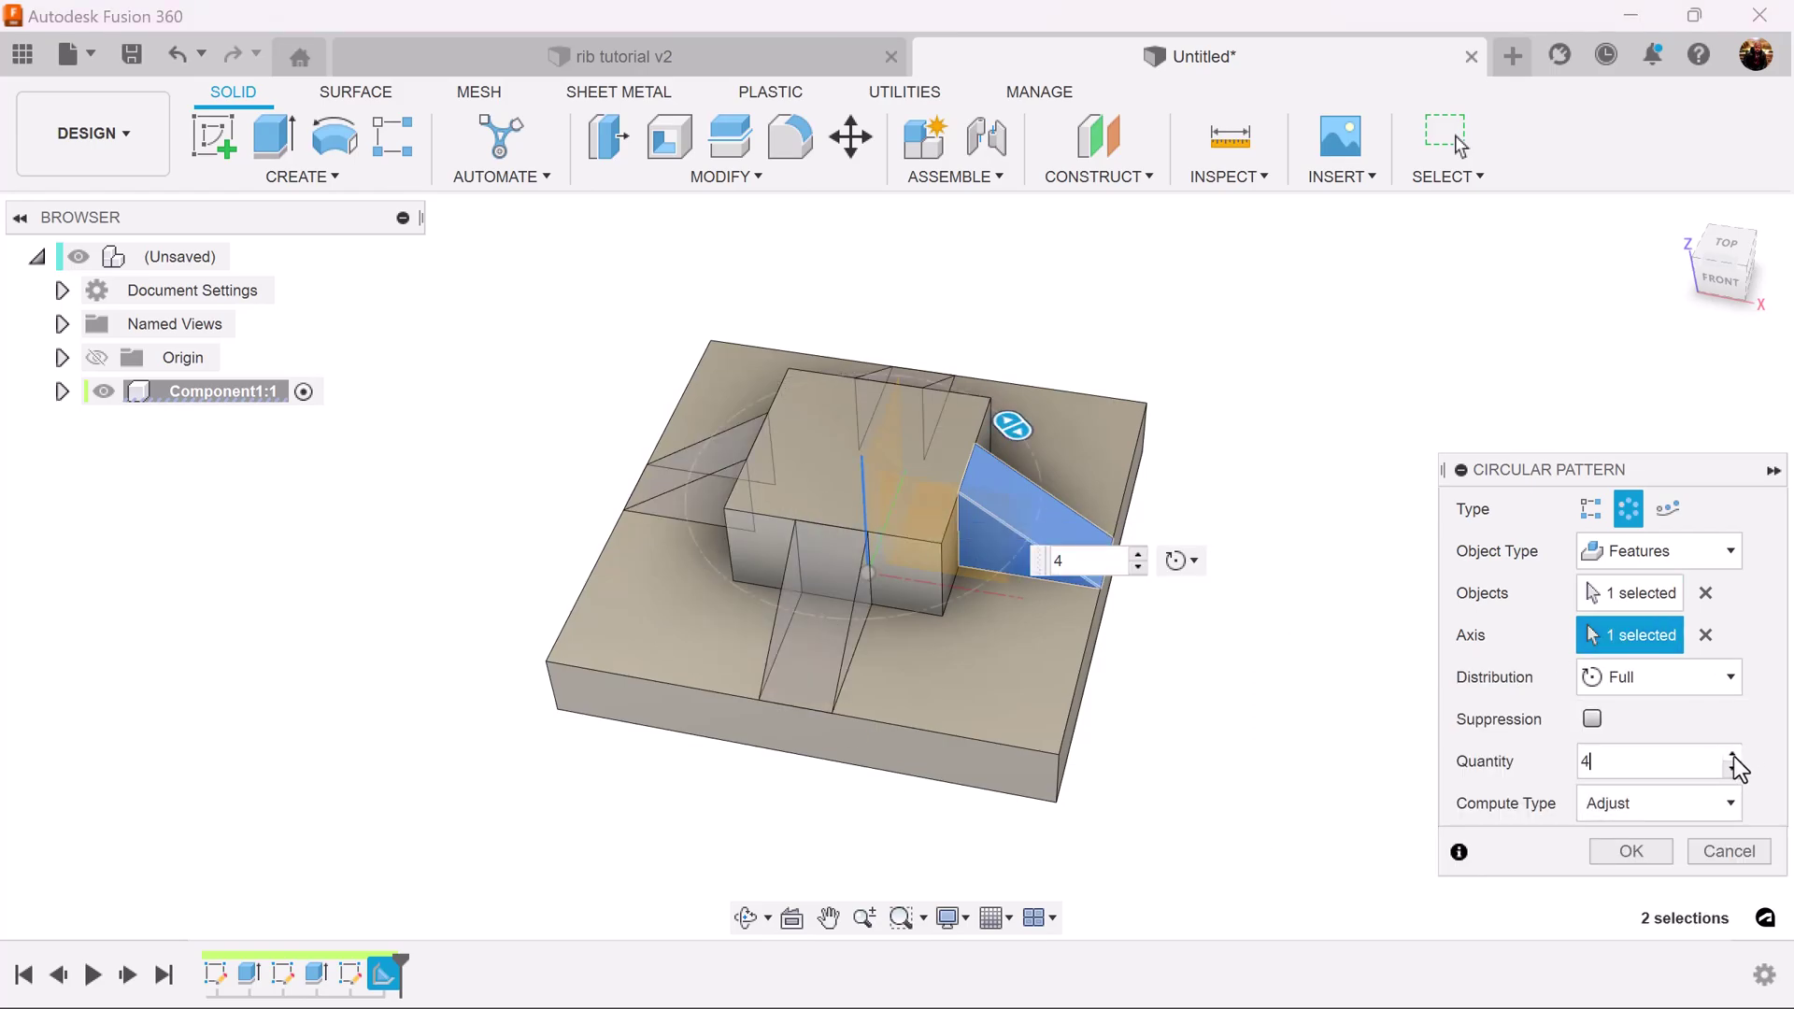
{"action": "left_click", "coordinate": [1631, 852]}
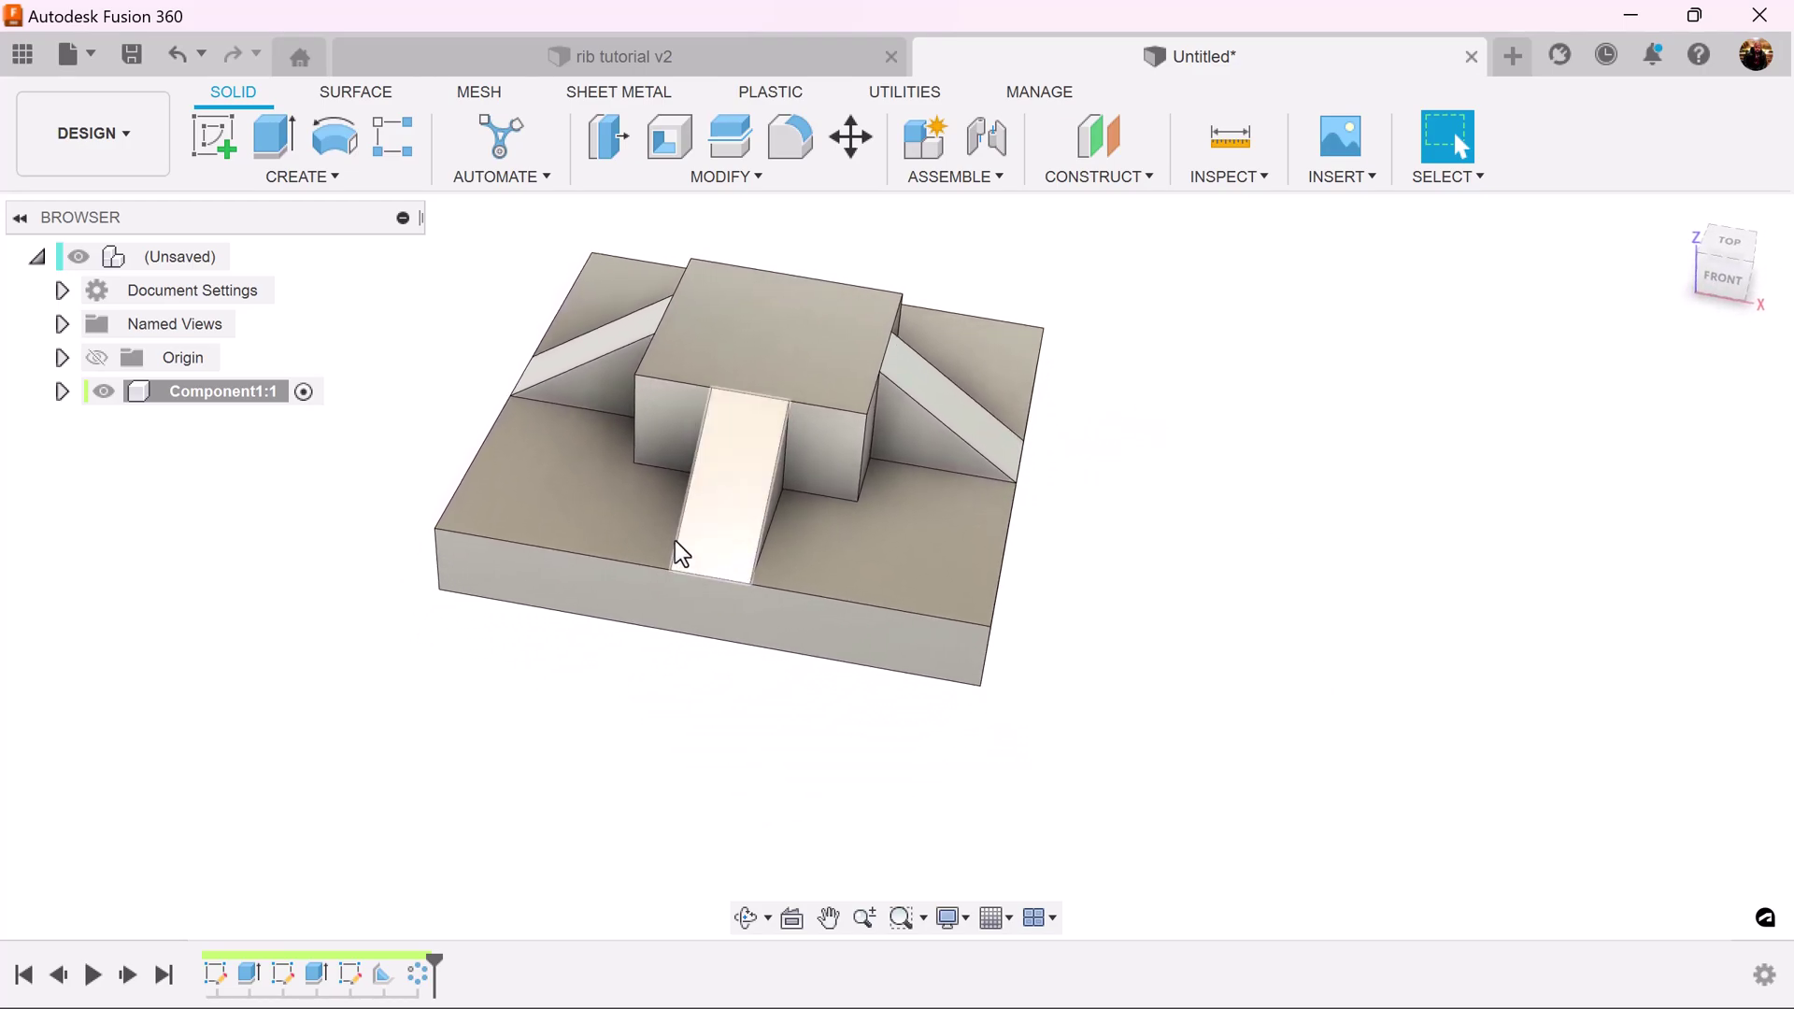
- Create a new internal standard component under the top-level assembly, activate it, and hide Component1
{"action": "right_click", "coordinate": [165, 261]}
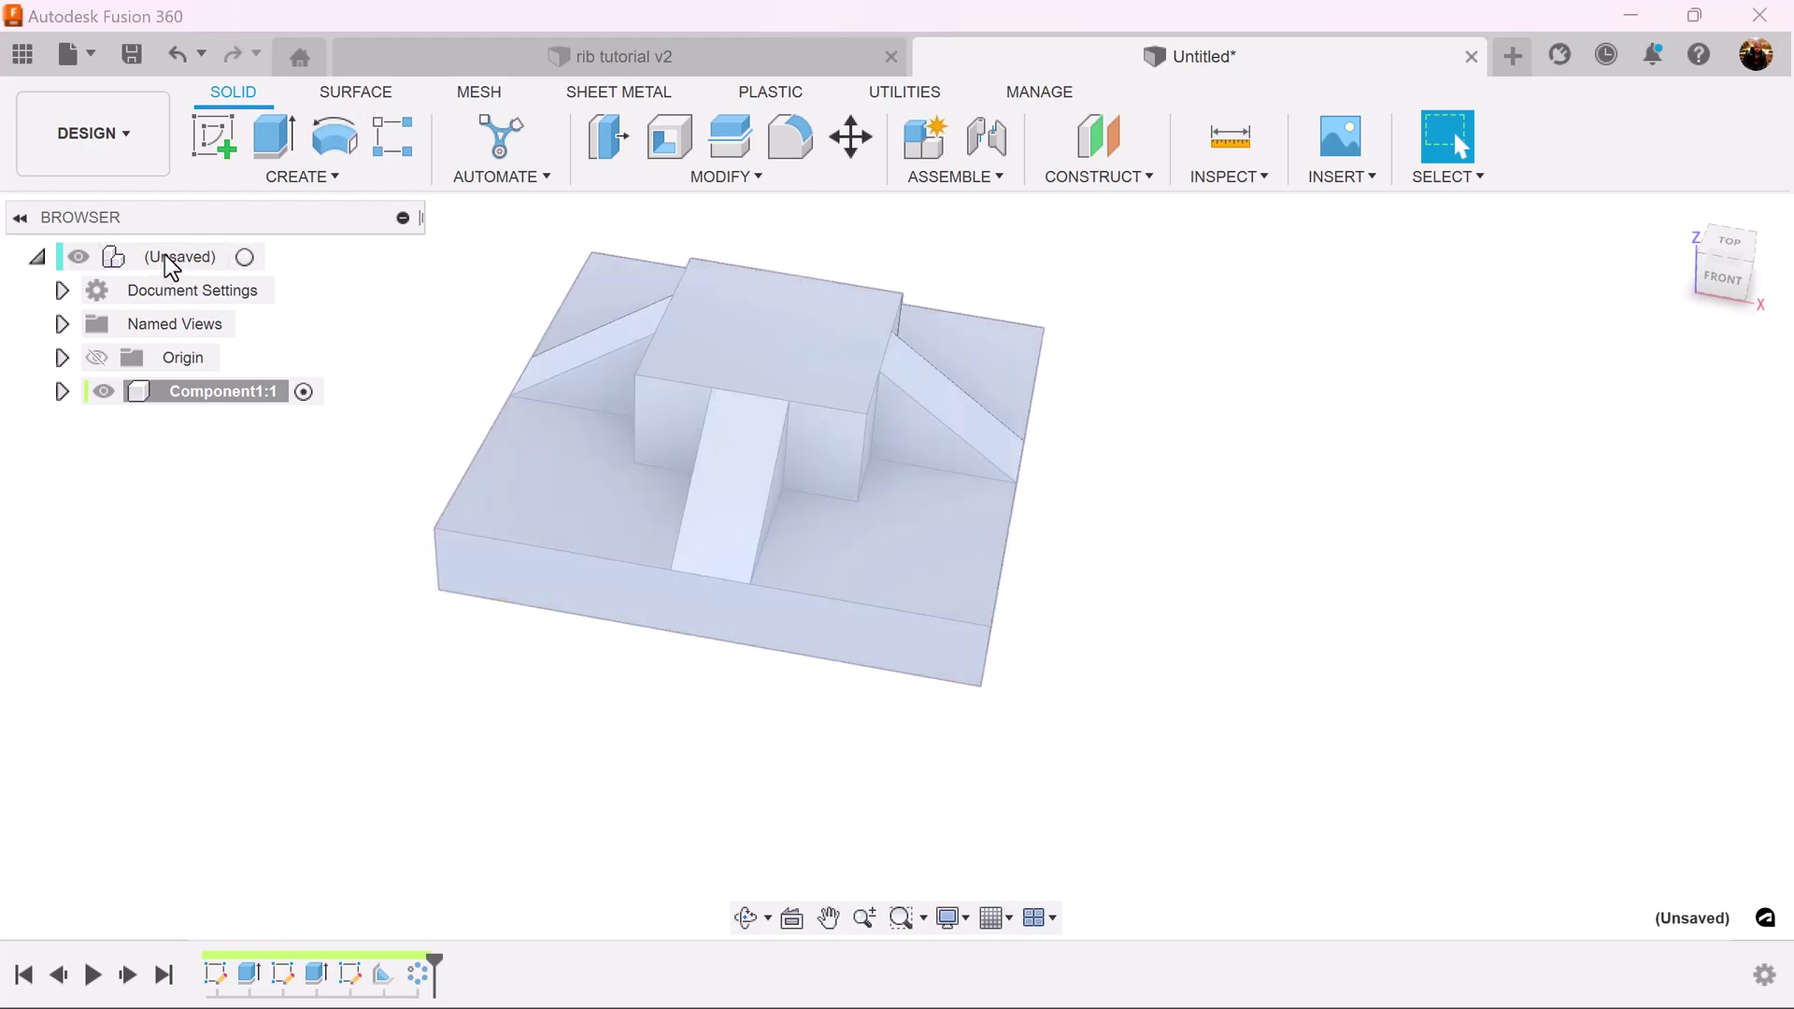
{"action": "left_click", "coordinate": [237, 312]}
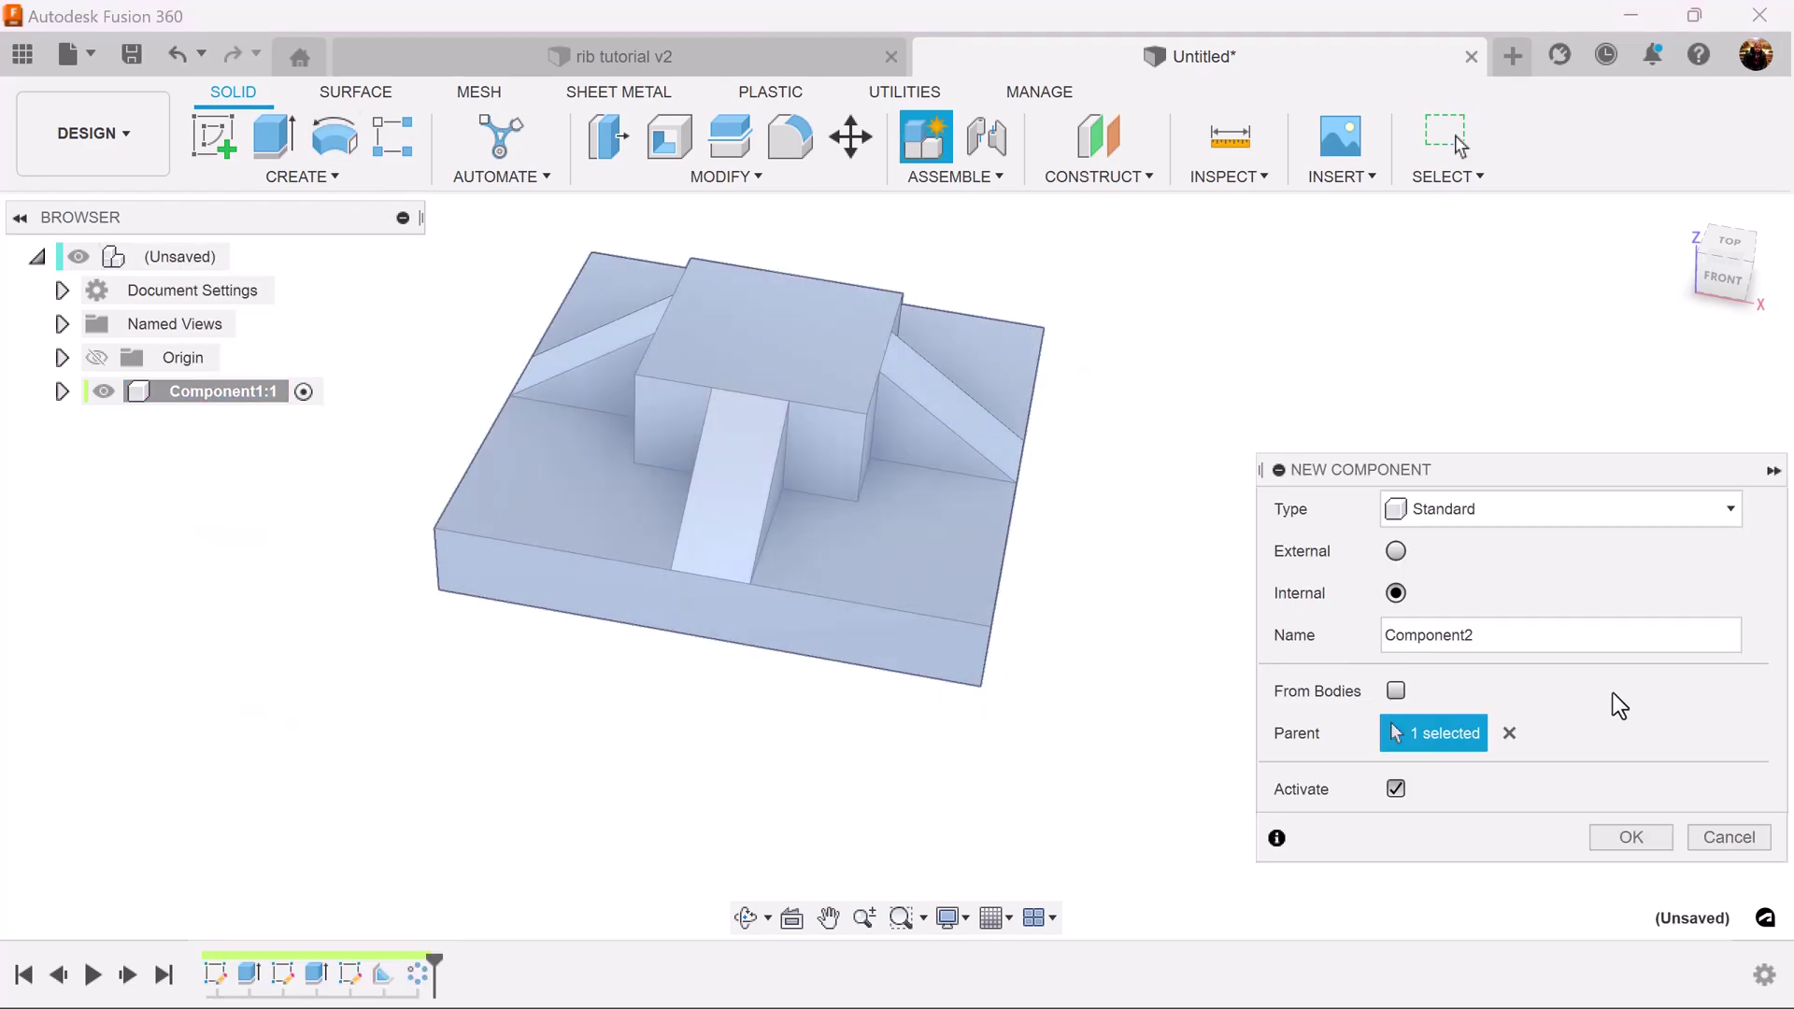
{"action": "left_click", "coordinate": [1632, 838]}
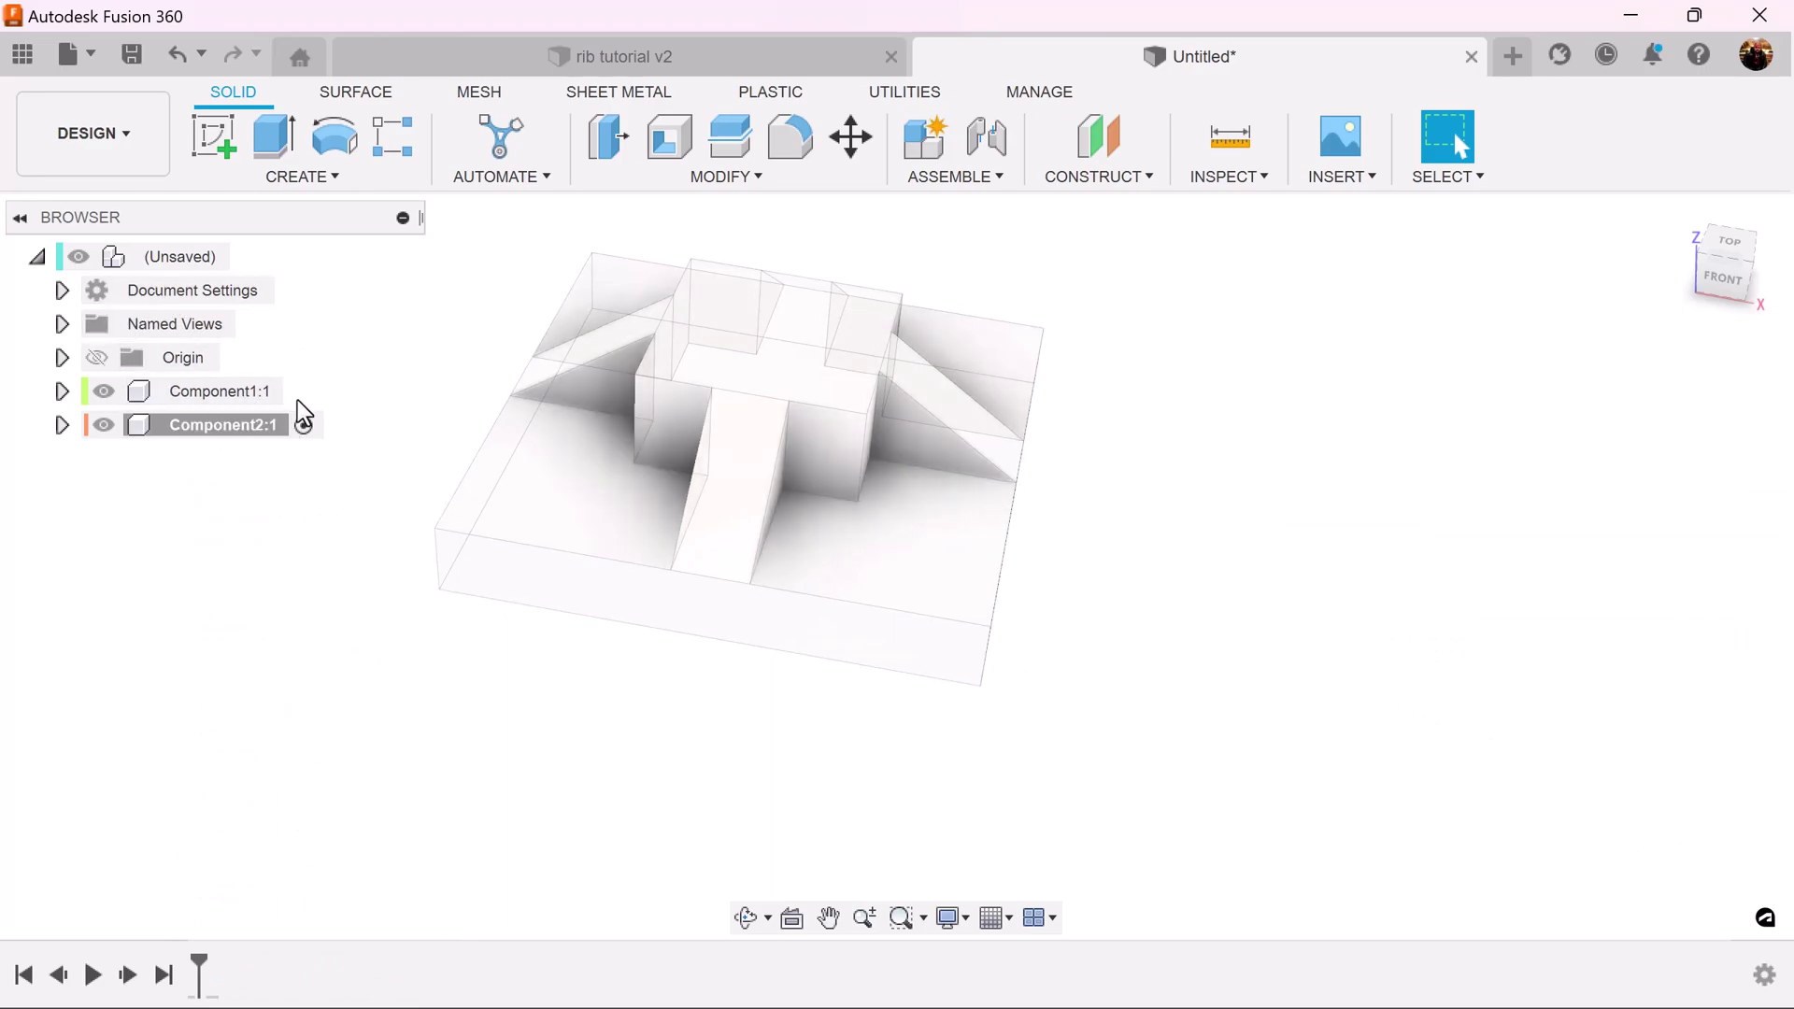
{"action": "left_click", "coordinate": [103, 393]}
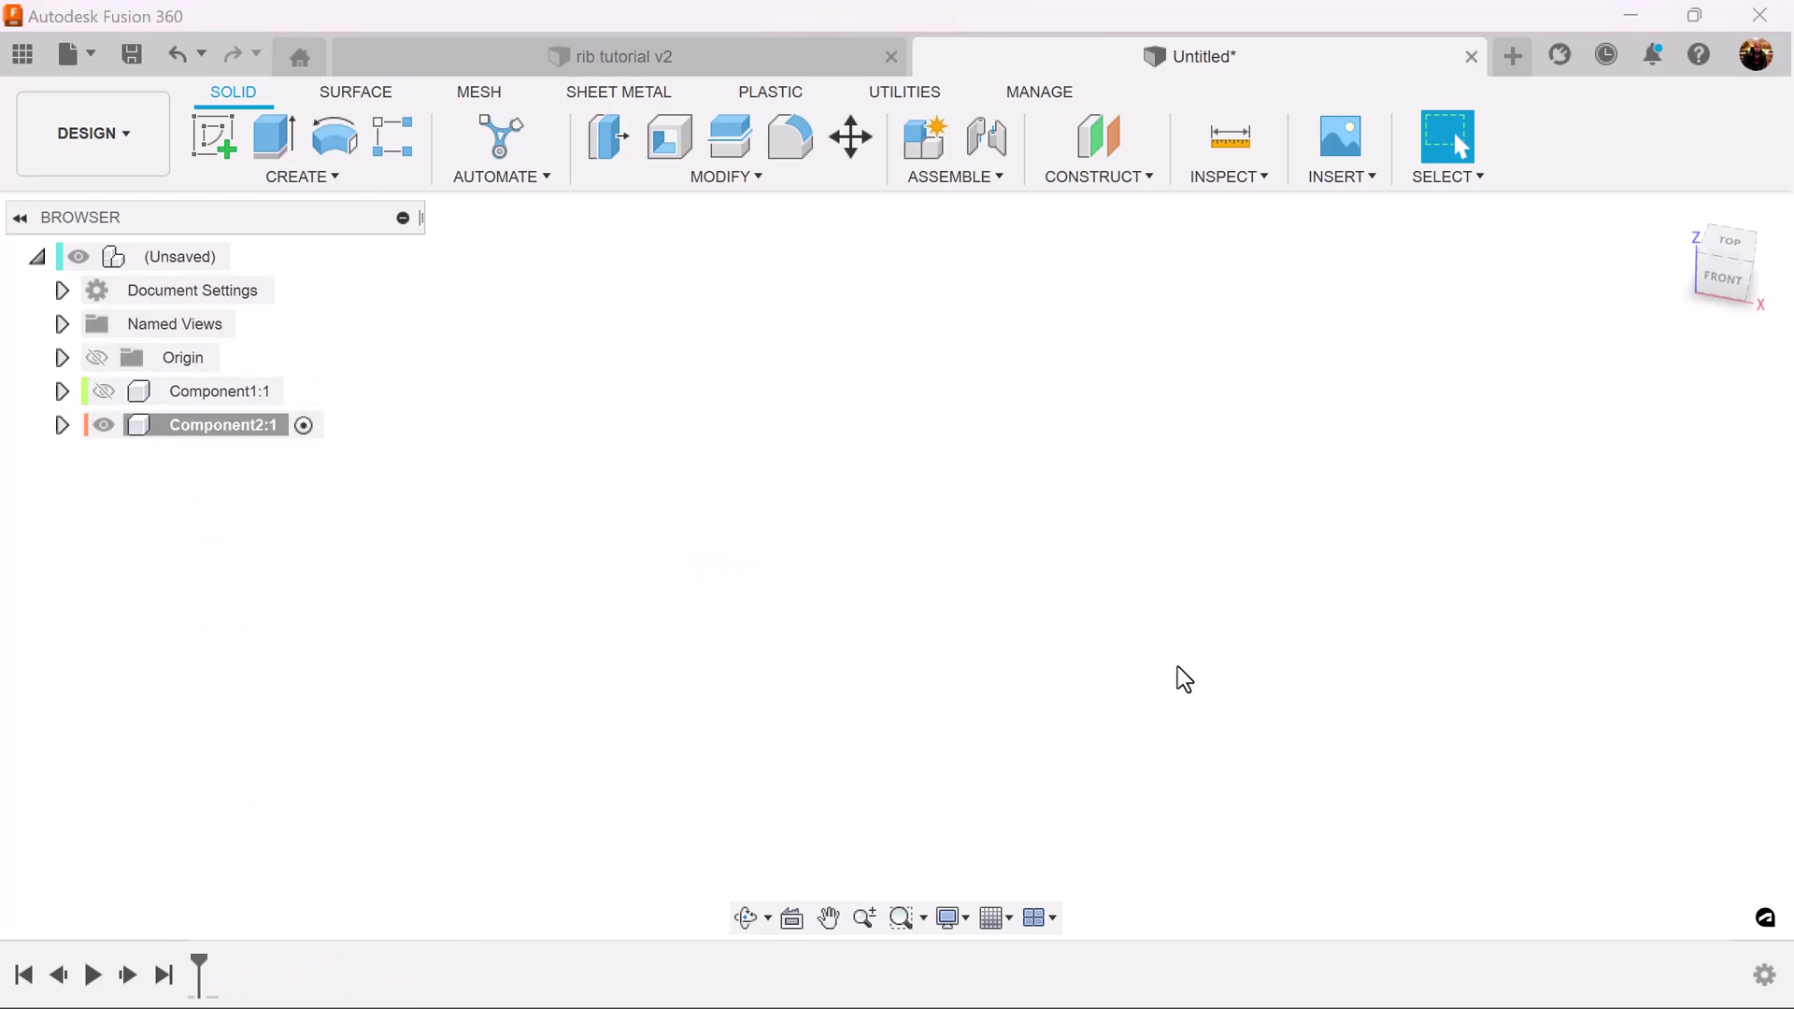
- Sketch a 35 mm diameter circle centred on the origin of the horizontal XY plane and finish the sketch
{"action": "left_click", "coordinate": [214, 137]}
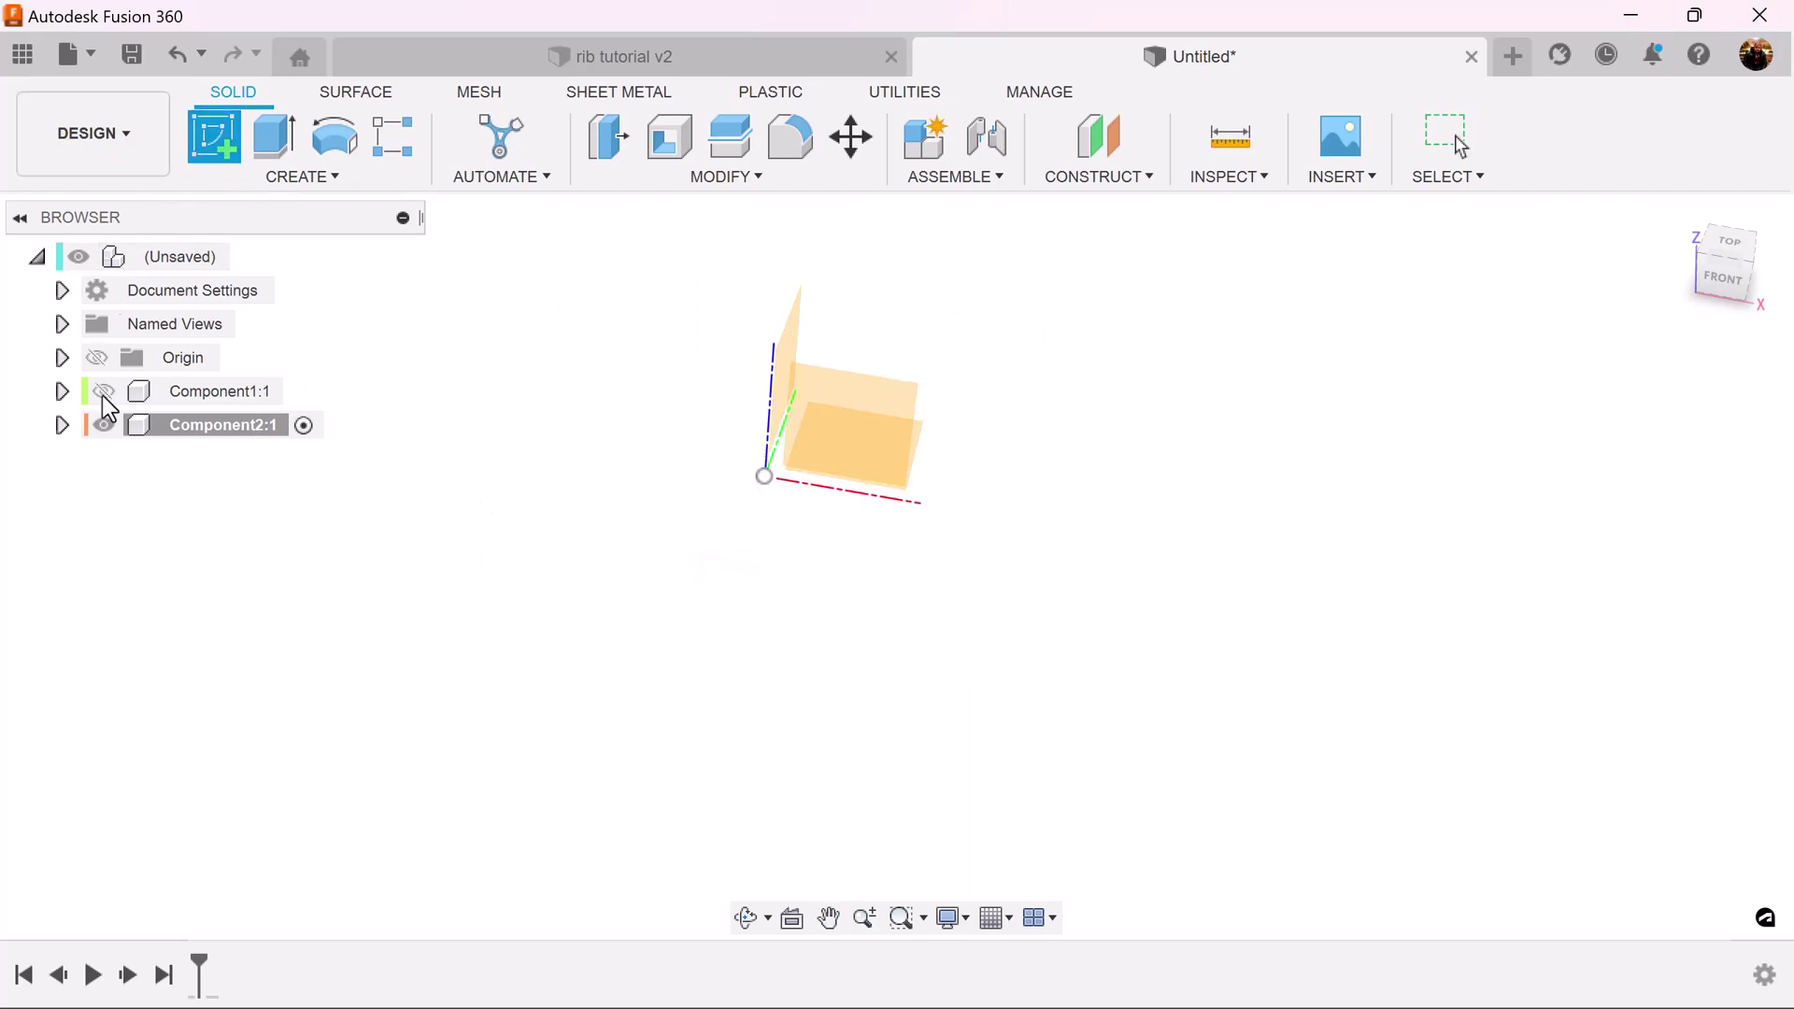
{"action": "left_click", "coordinate": [912, 451]}
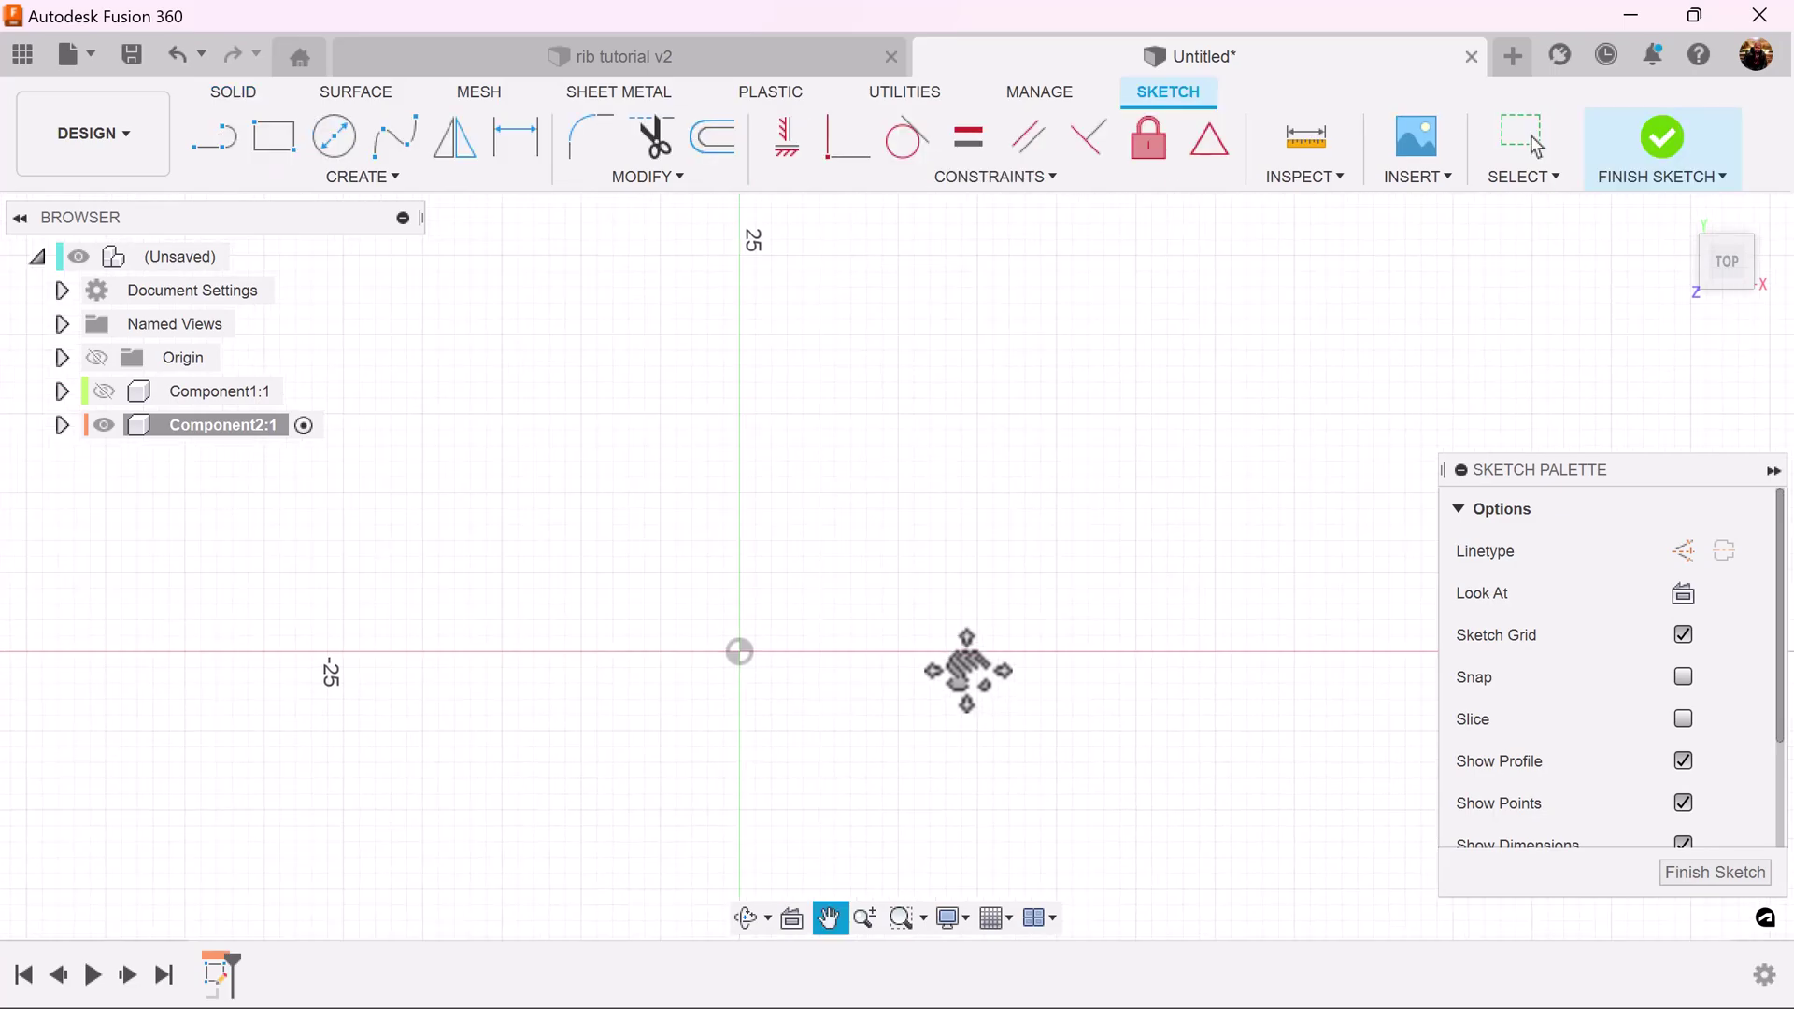
{"action": "left_click", "coordinate": [334, 136]}
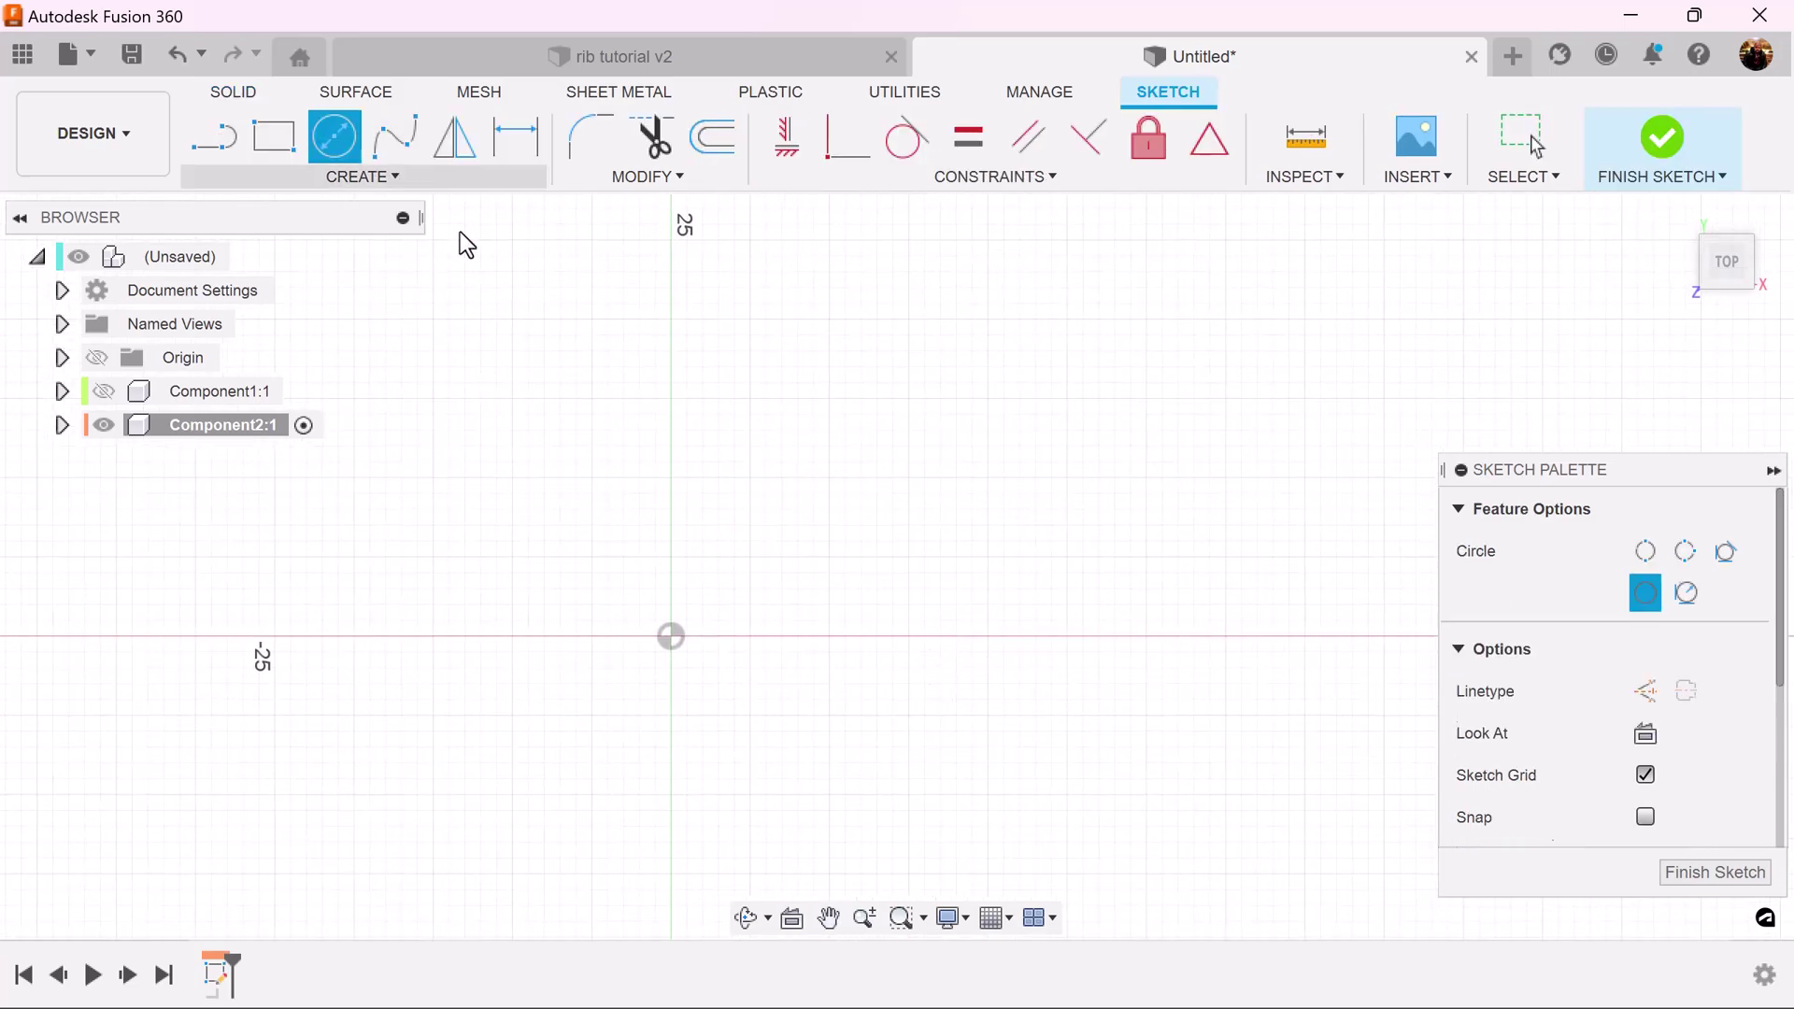
{"action": "left_click", "coordinate": [670, 636]}
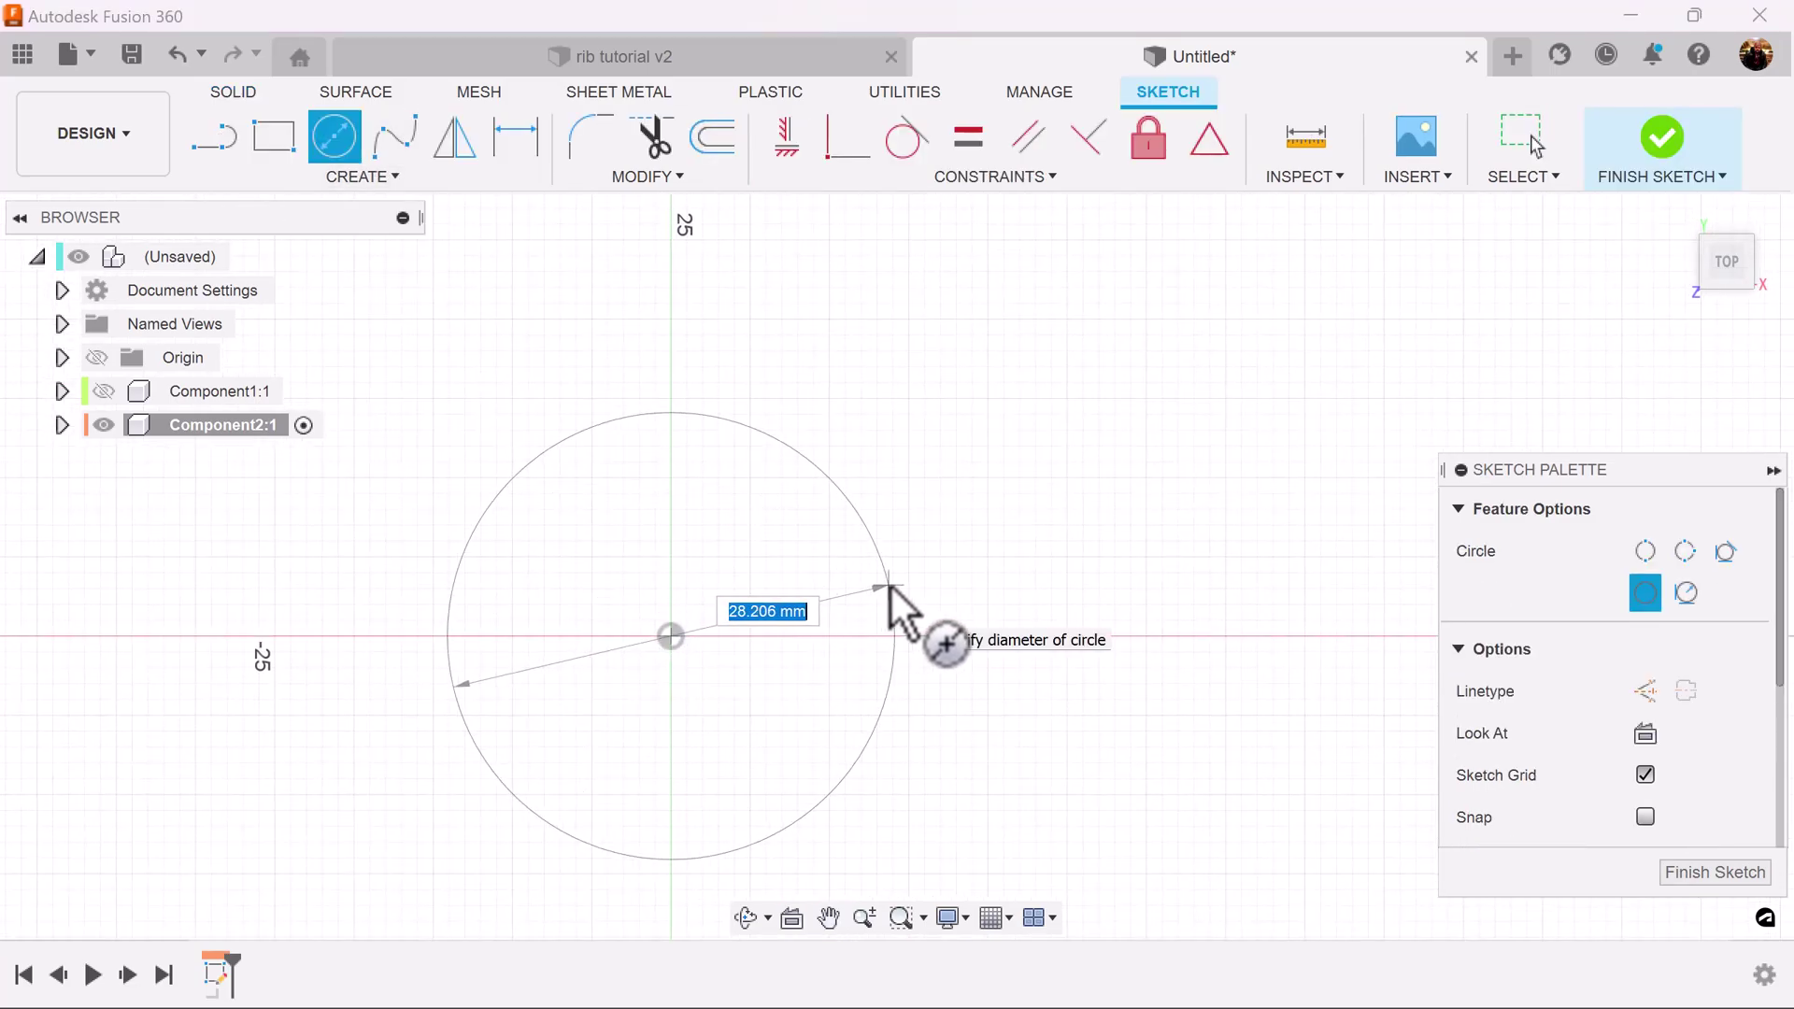
{"action": "type", "text": "35"}
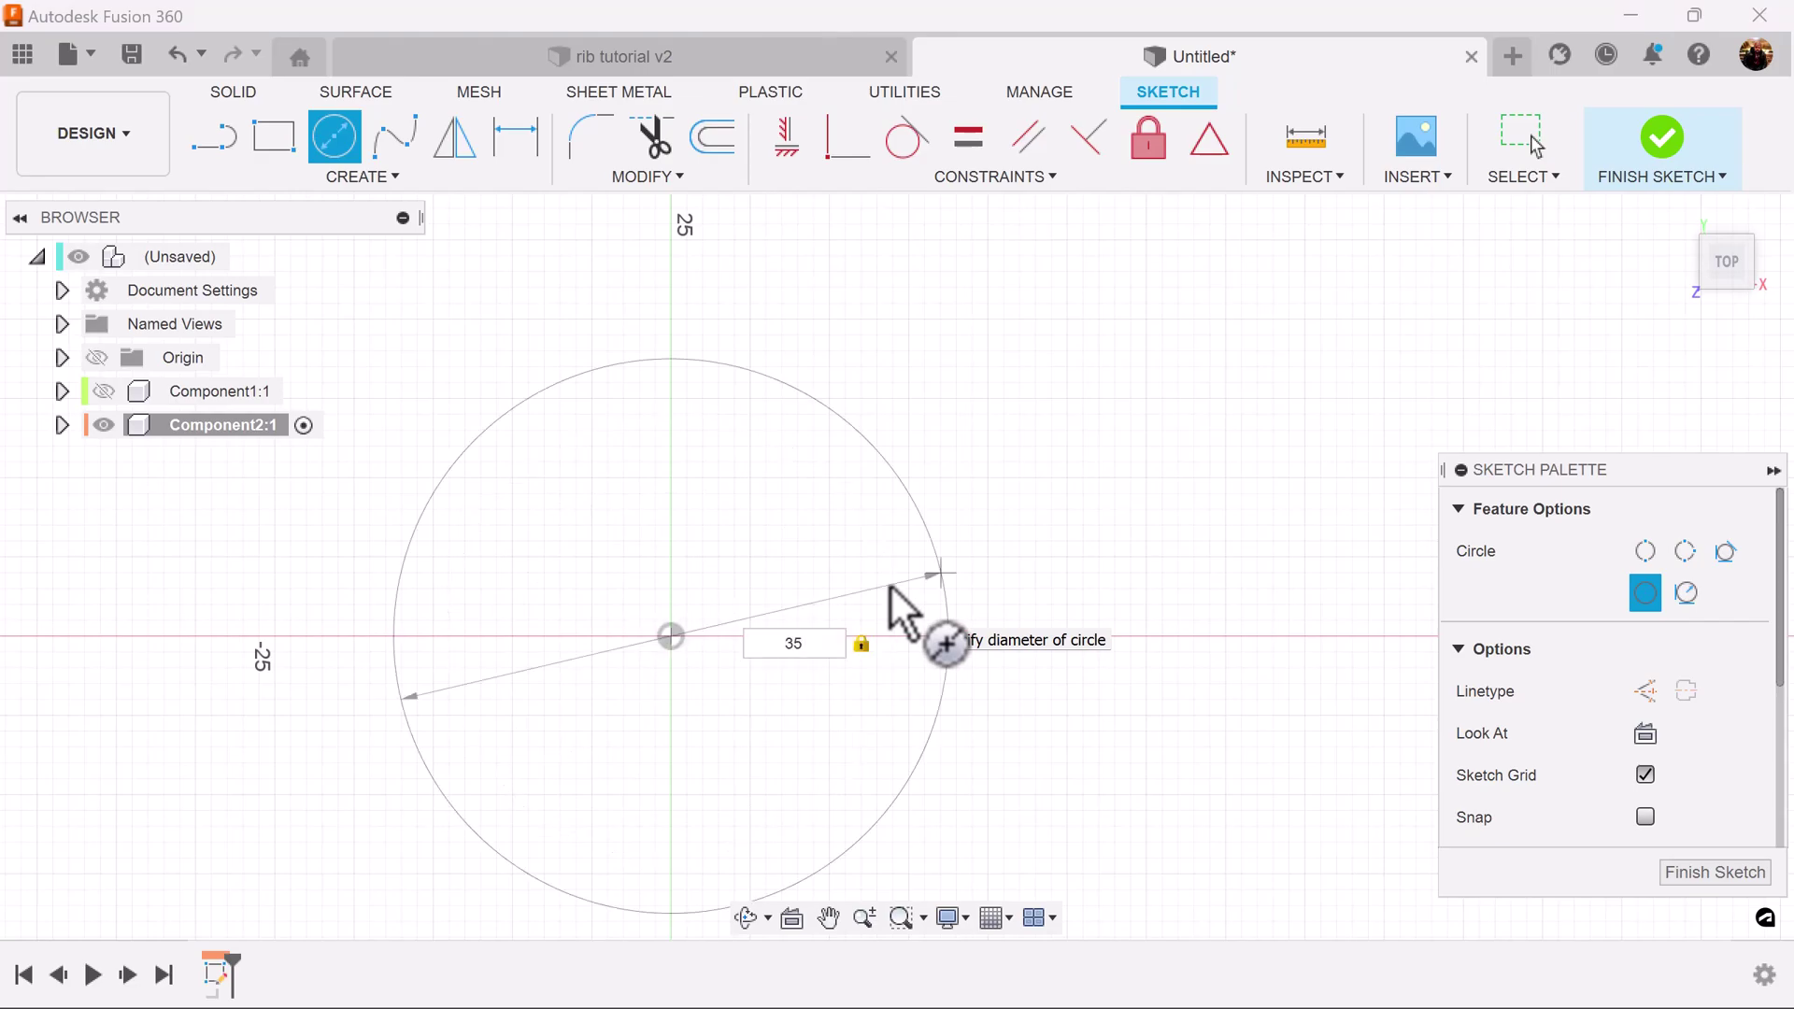
{"action": "key", "text": "Return"}
{"action": "key", "text": "Escape"}
{"action": "scroll", "coordinate": [973, 653], "scroll_direction": "down", "scroll_amount": 2}
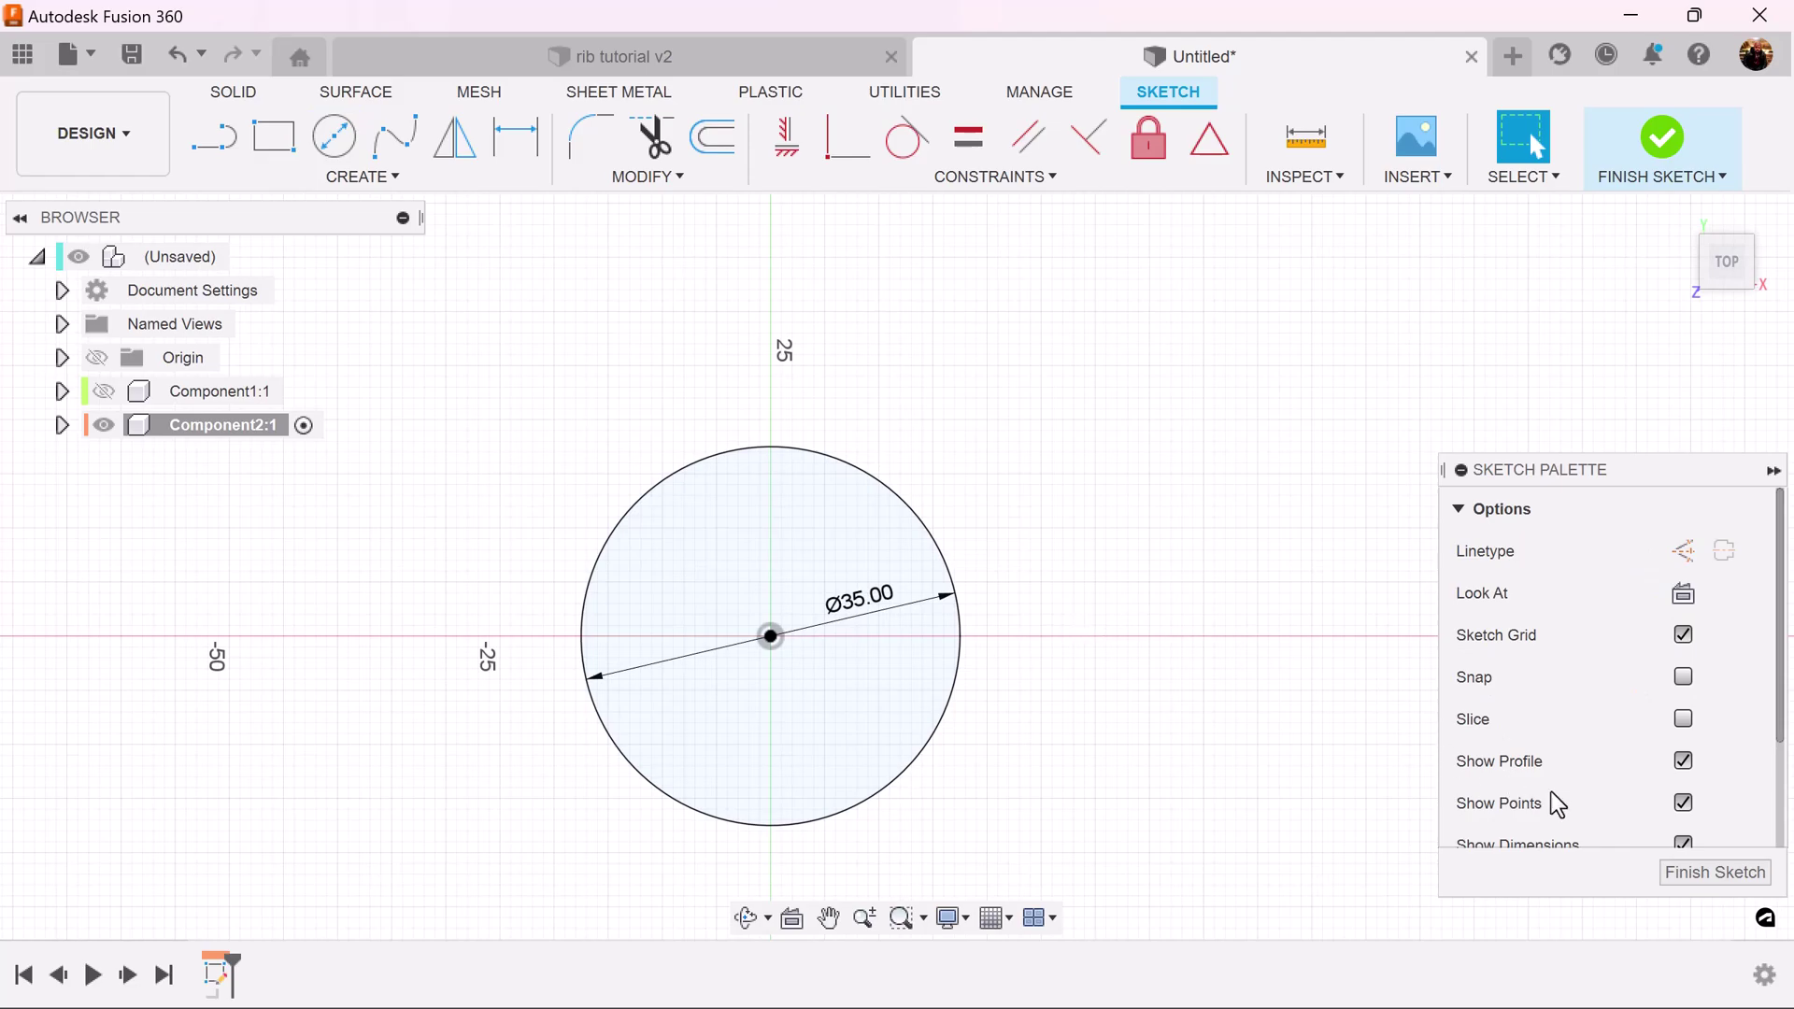
{"action": "left_click", "coordinate": [1761, 876]}
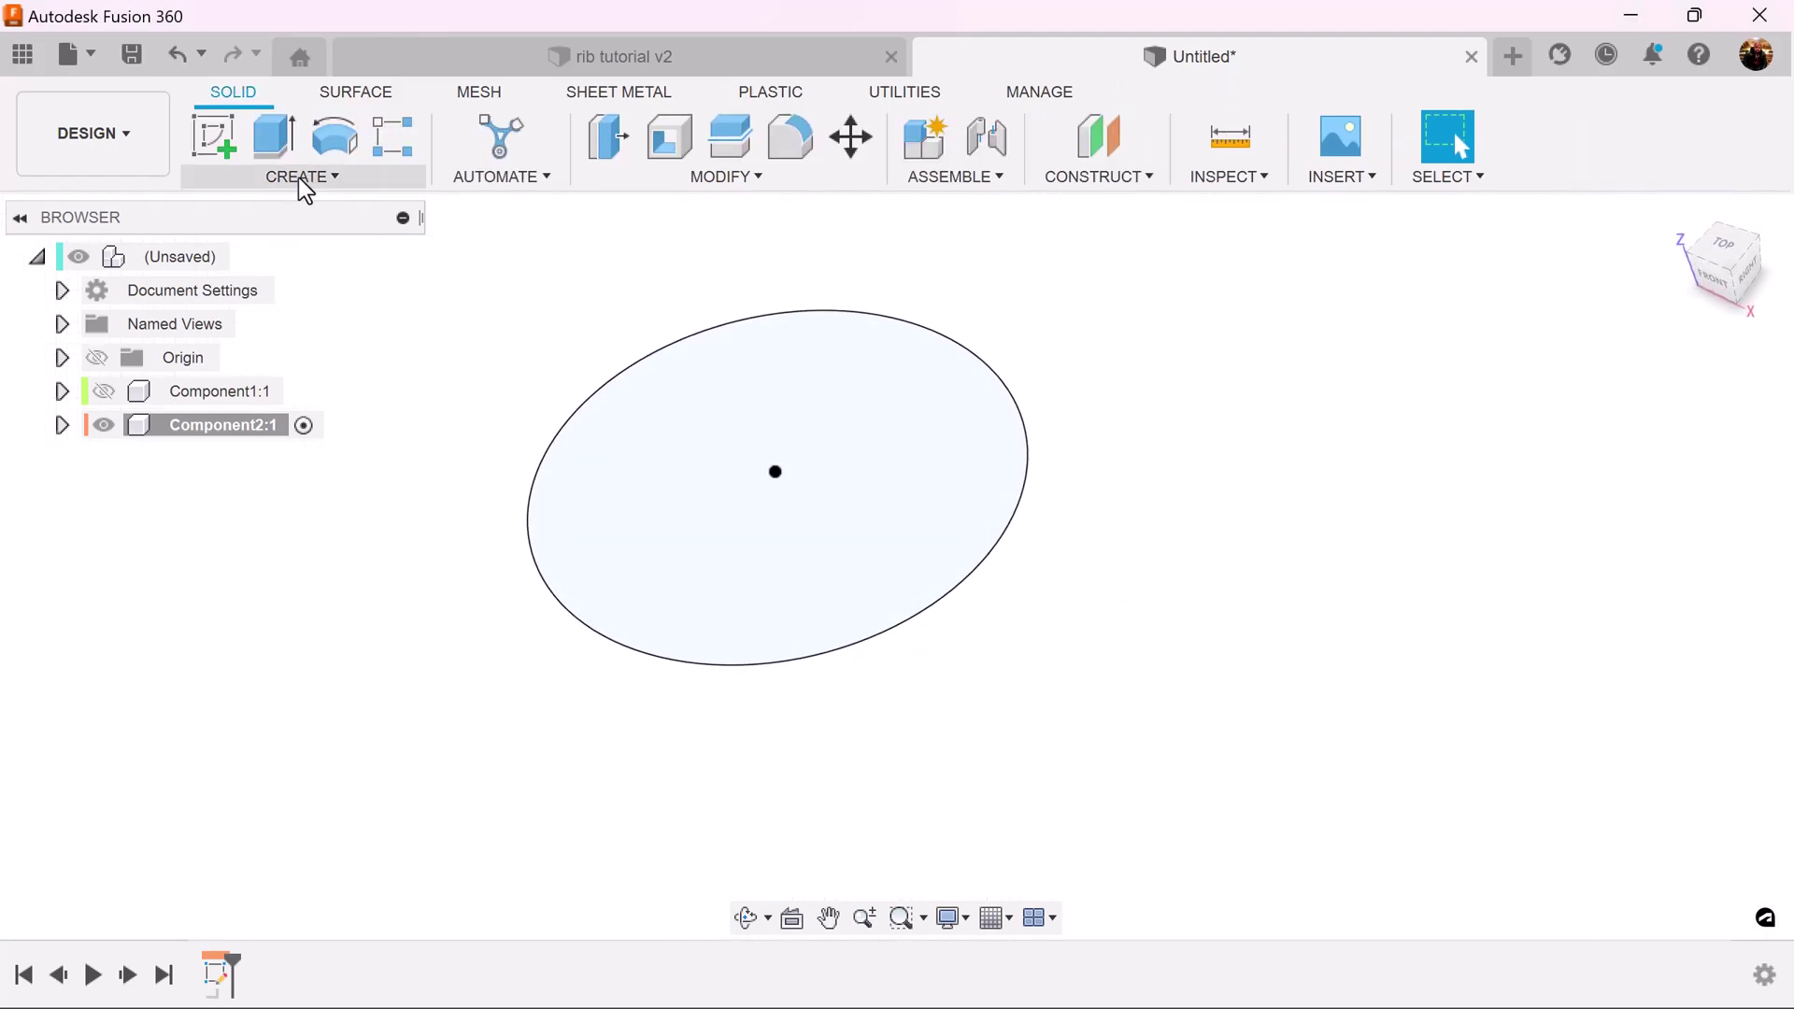
- Extrude the 35 mm circle profile 5 mm as a new body
{"action": "left_click", "coordinate": [274, 136]}
{"action": "type", "text": "5"}
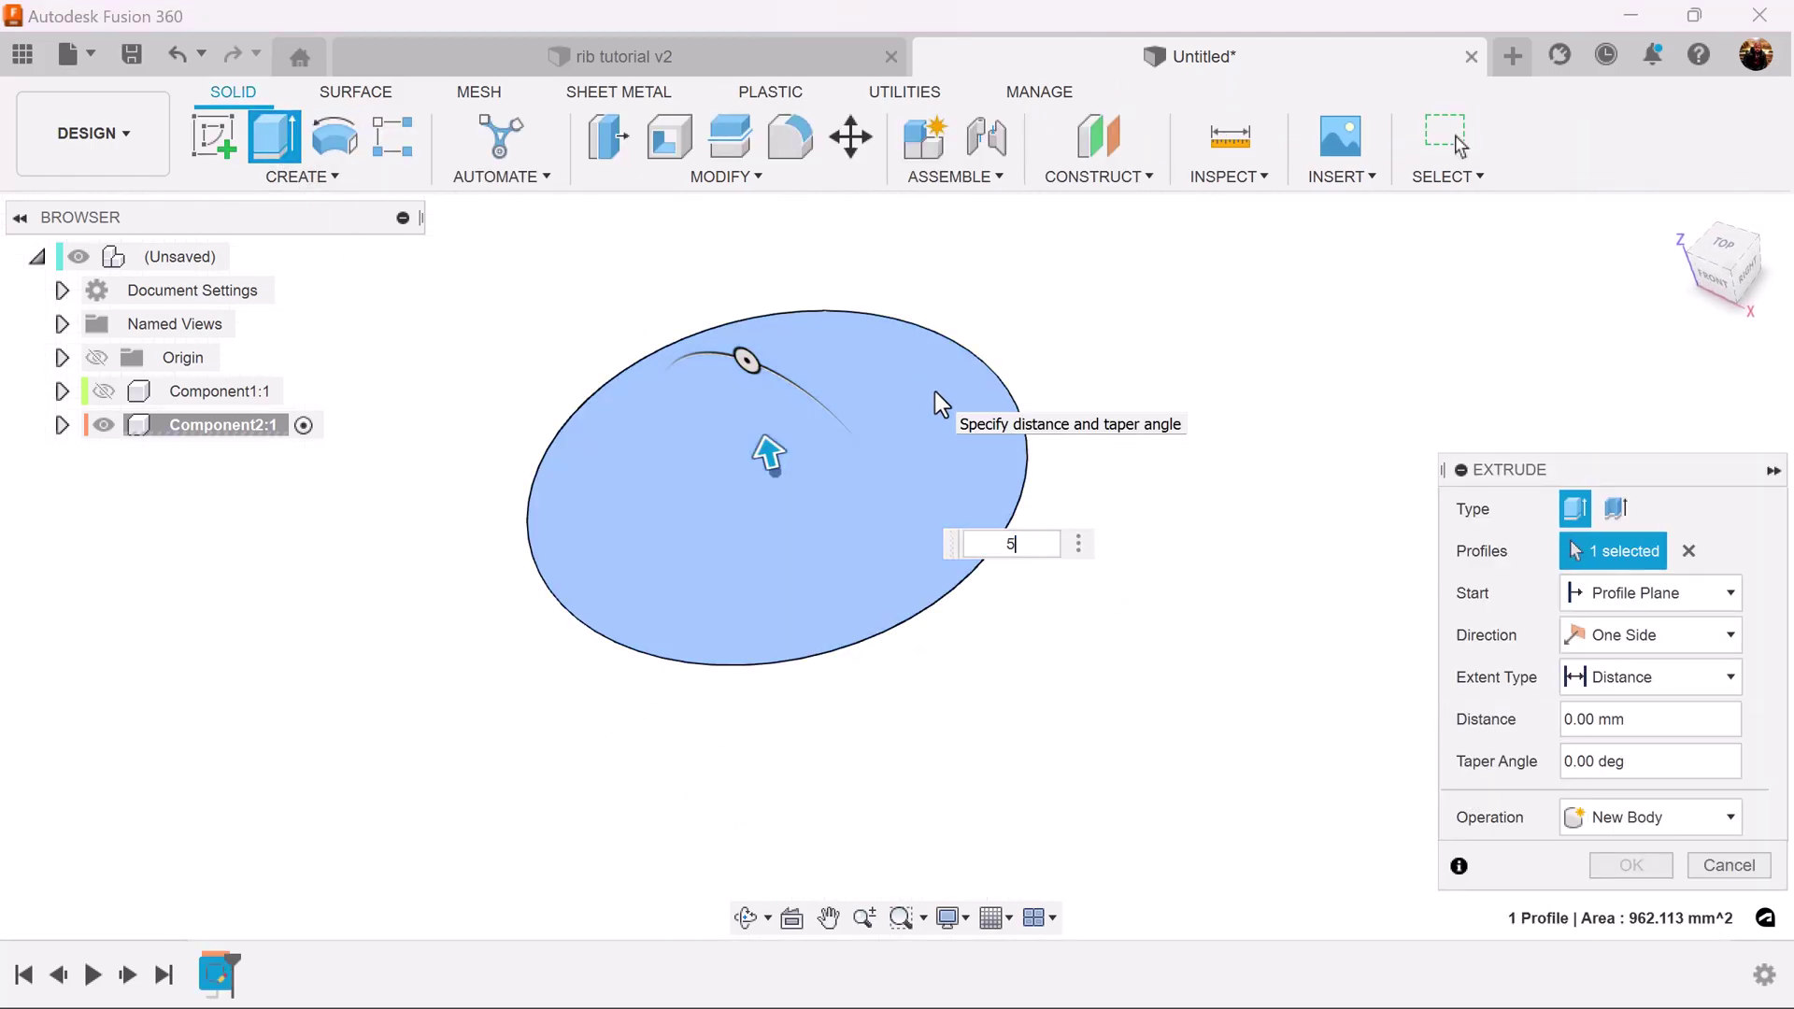
{"action": "left_click", "coordinate": [1642, 866]}
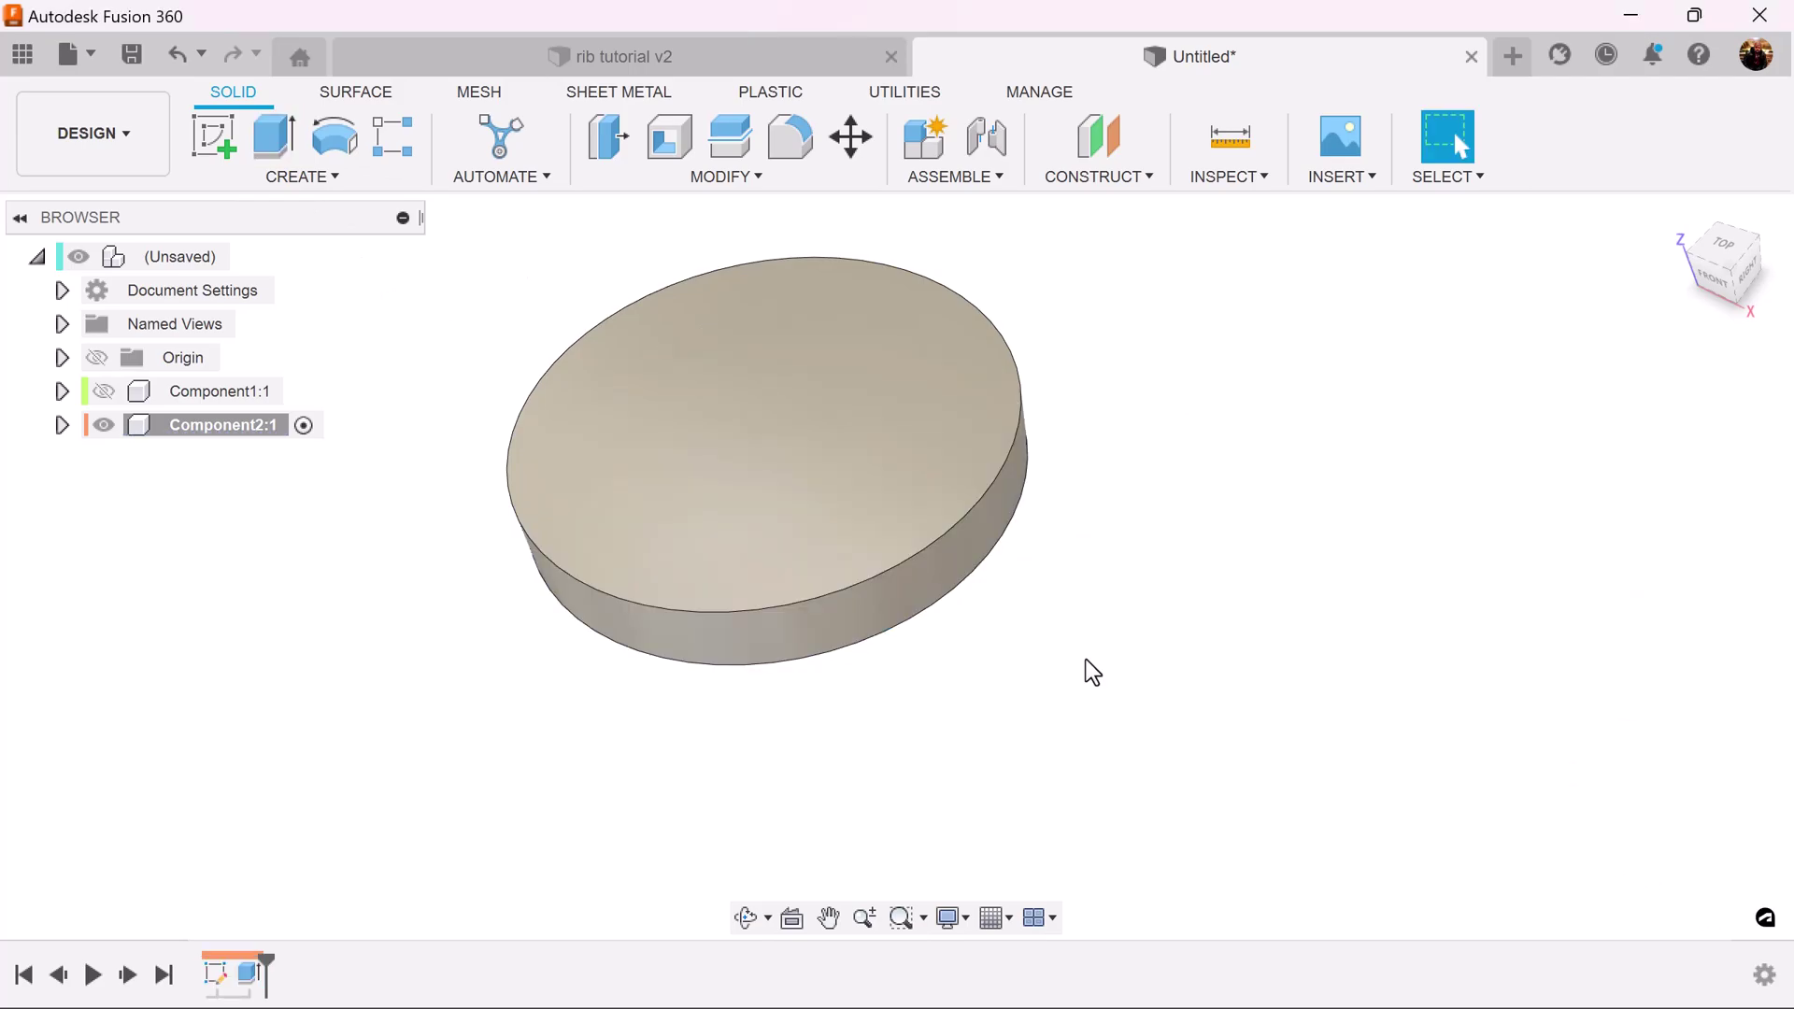
- Sketch a 15 mm diameter circle centred on the origin on the disc's upper face and finish the sketch
{"action": "left_click", "coordinate": [228, 114]}
{"action": "left_click", "coordinate": [697, 394]}
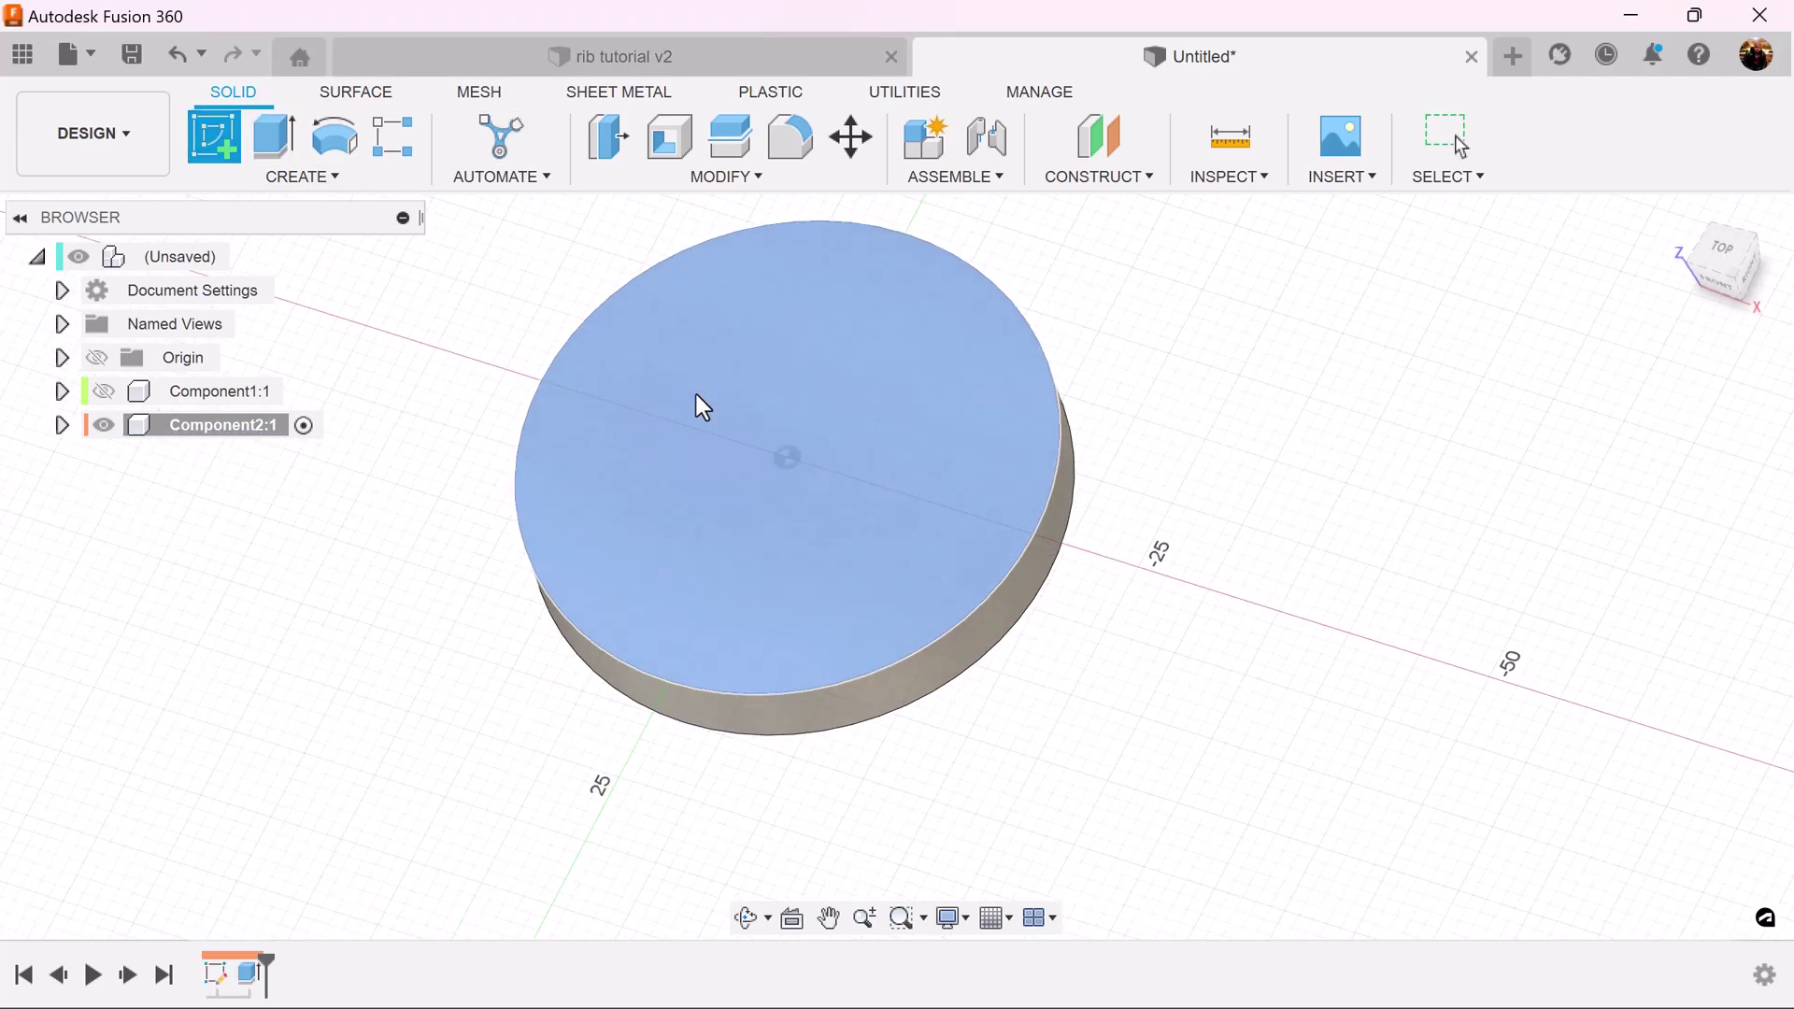
{"action": "left_click", "coordinate": [333, 136]}
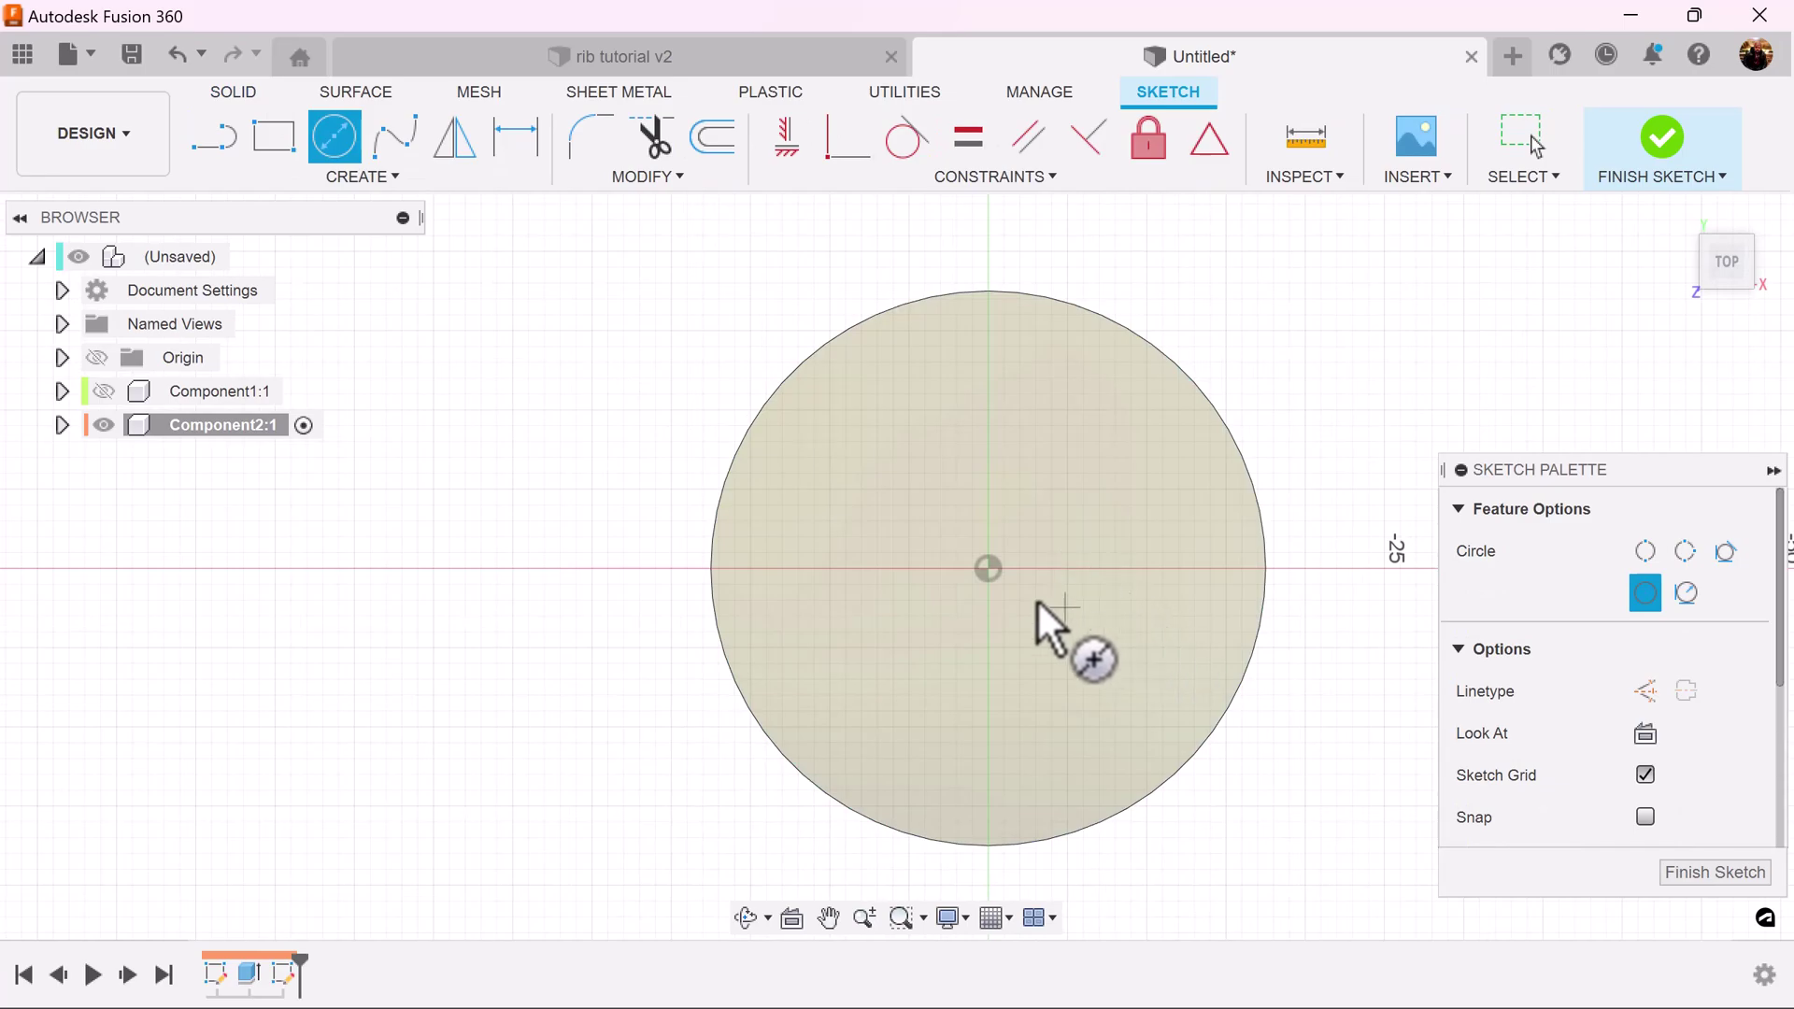
{"action": "left_click", "coordinate": [987, 567]}
{"action": "type", "text": "15"}
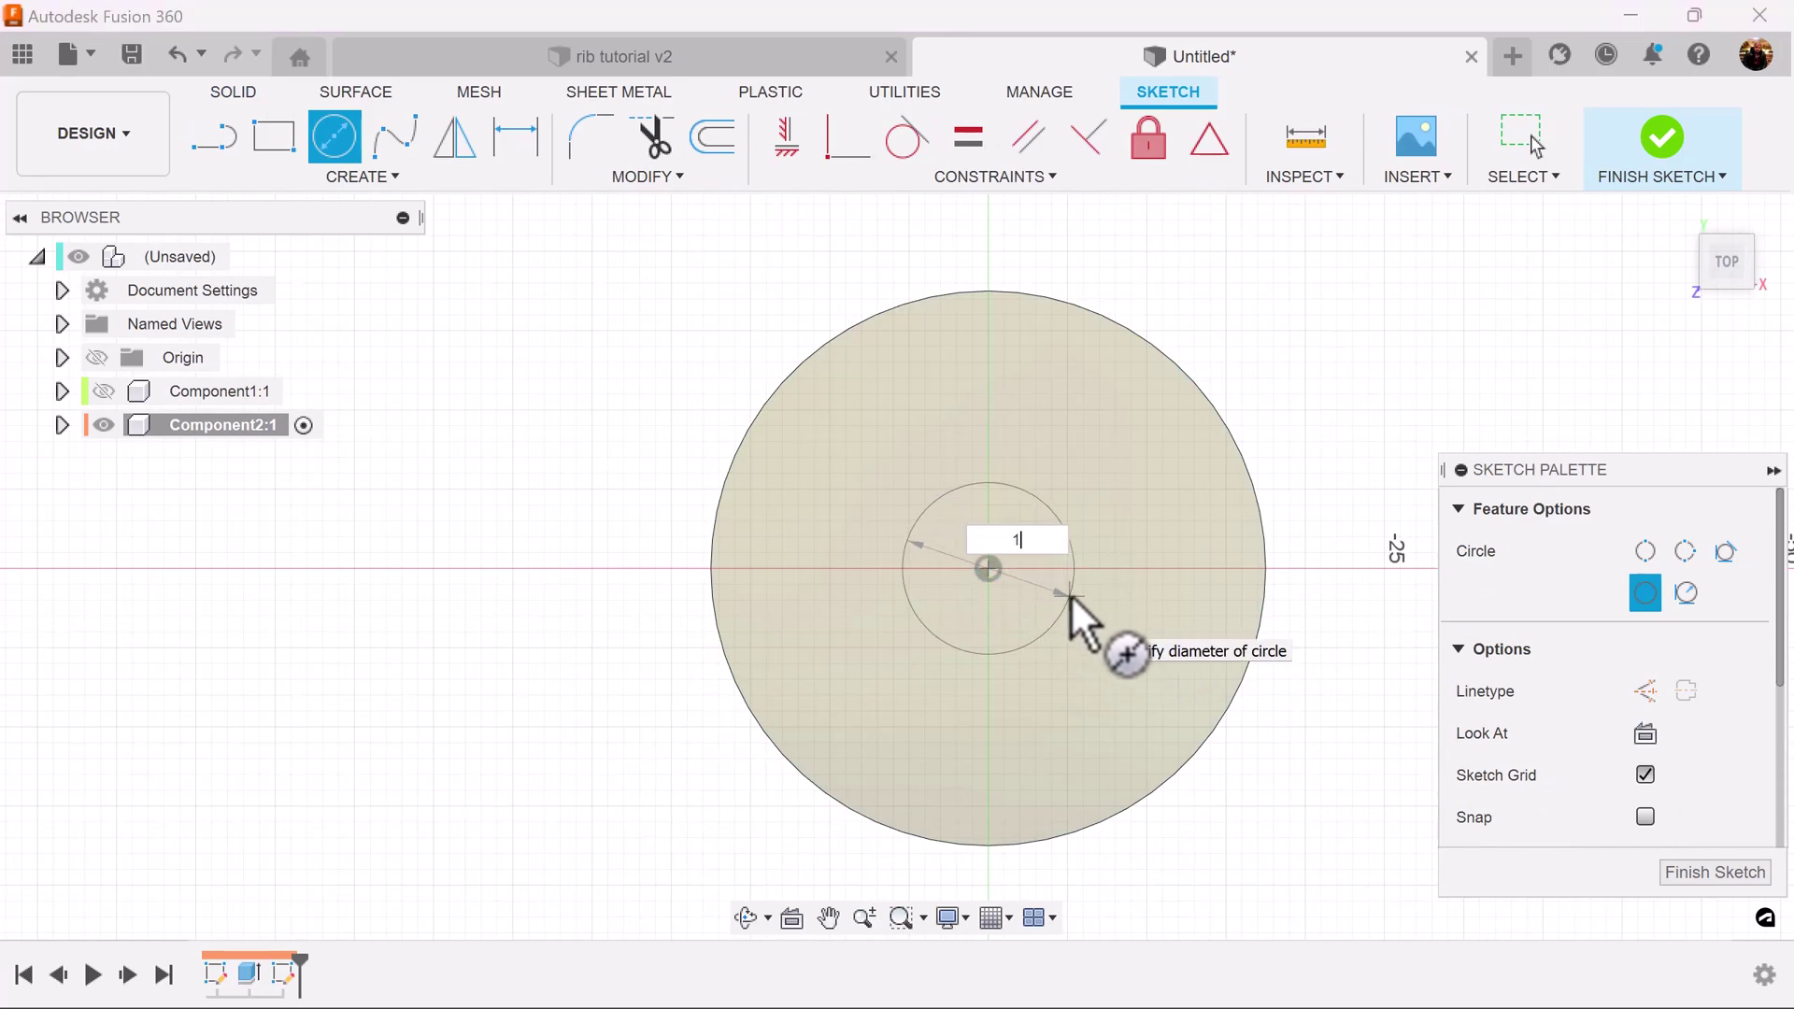
{"action": "key", "text": "Return"}
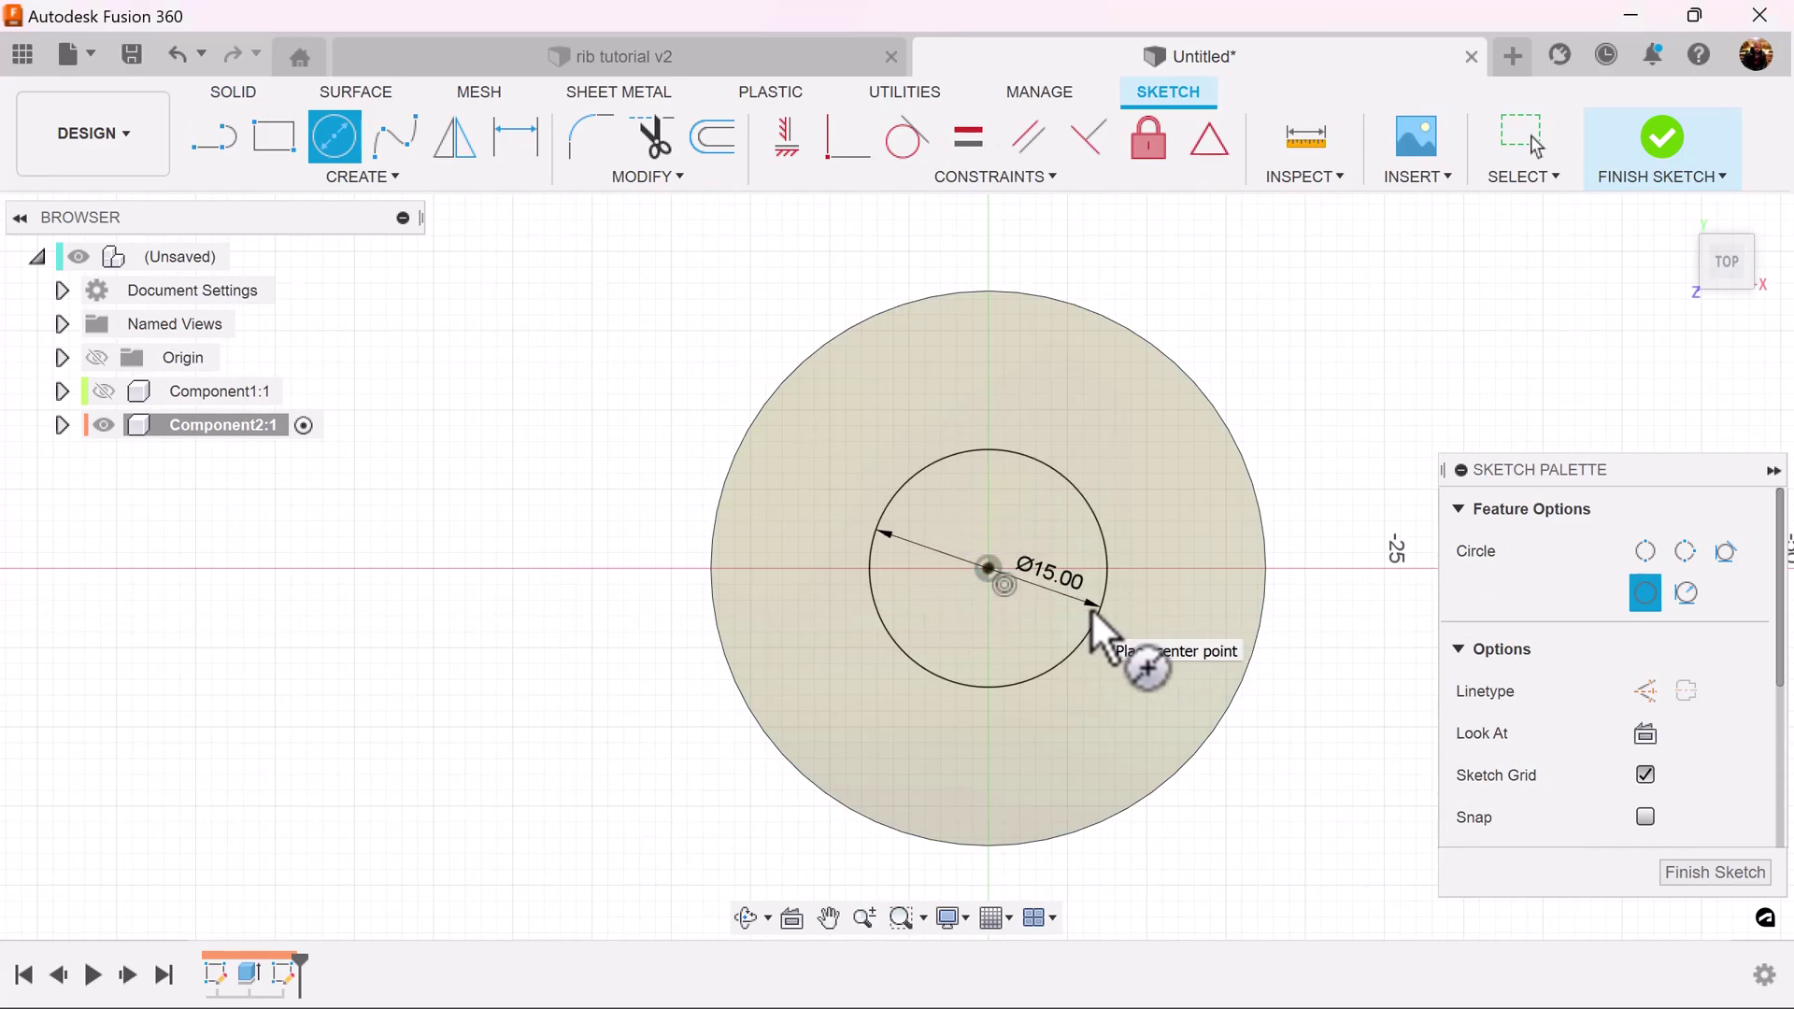
{"action": "left_click", "coordinate": [1759, 912]}
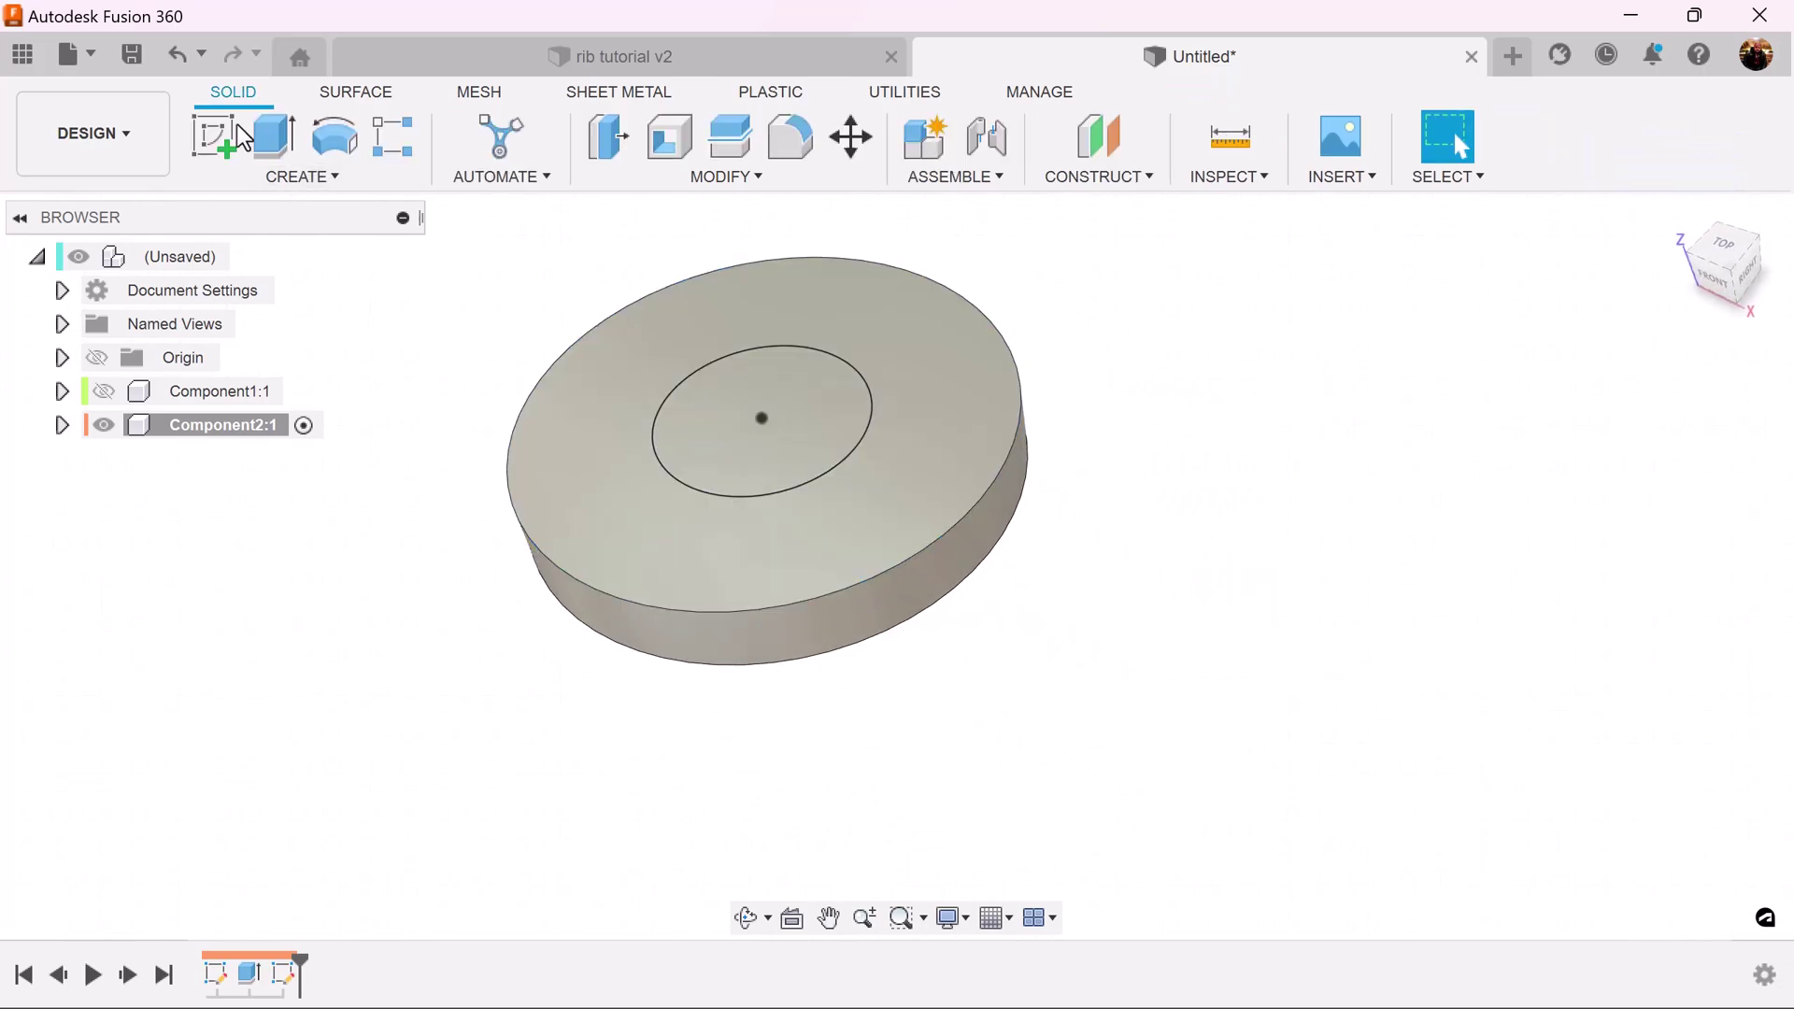
- Extrude the 15 mm circle profile 7 mm upward, joined to the disc
{"action": "left_click", "coordinate": [285, 147]}
{"action": "left_click", "coordinate": [822, 464]}
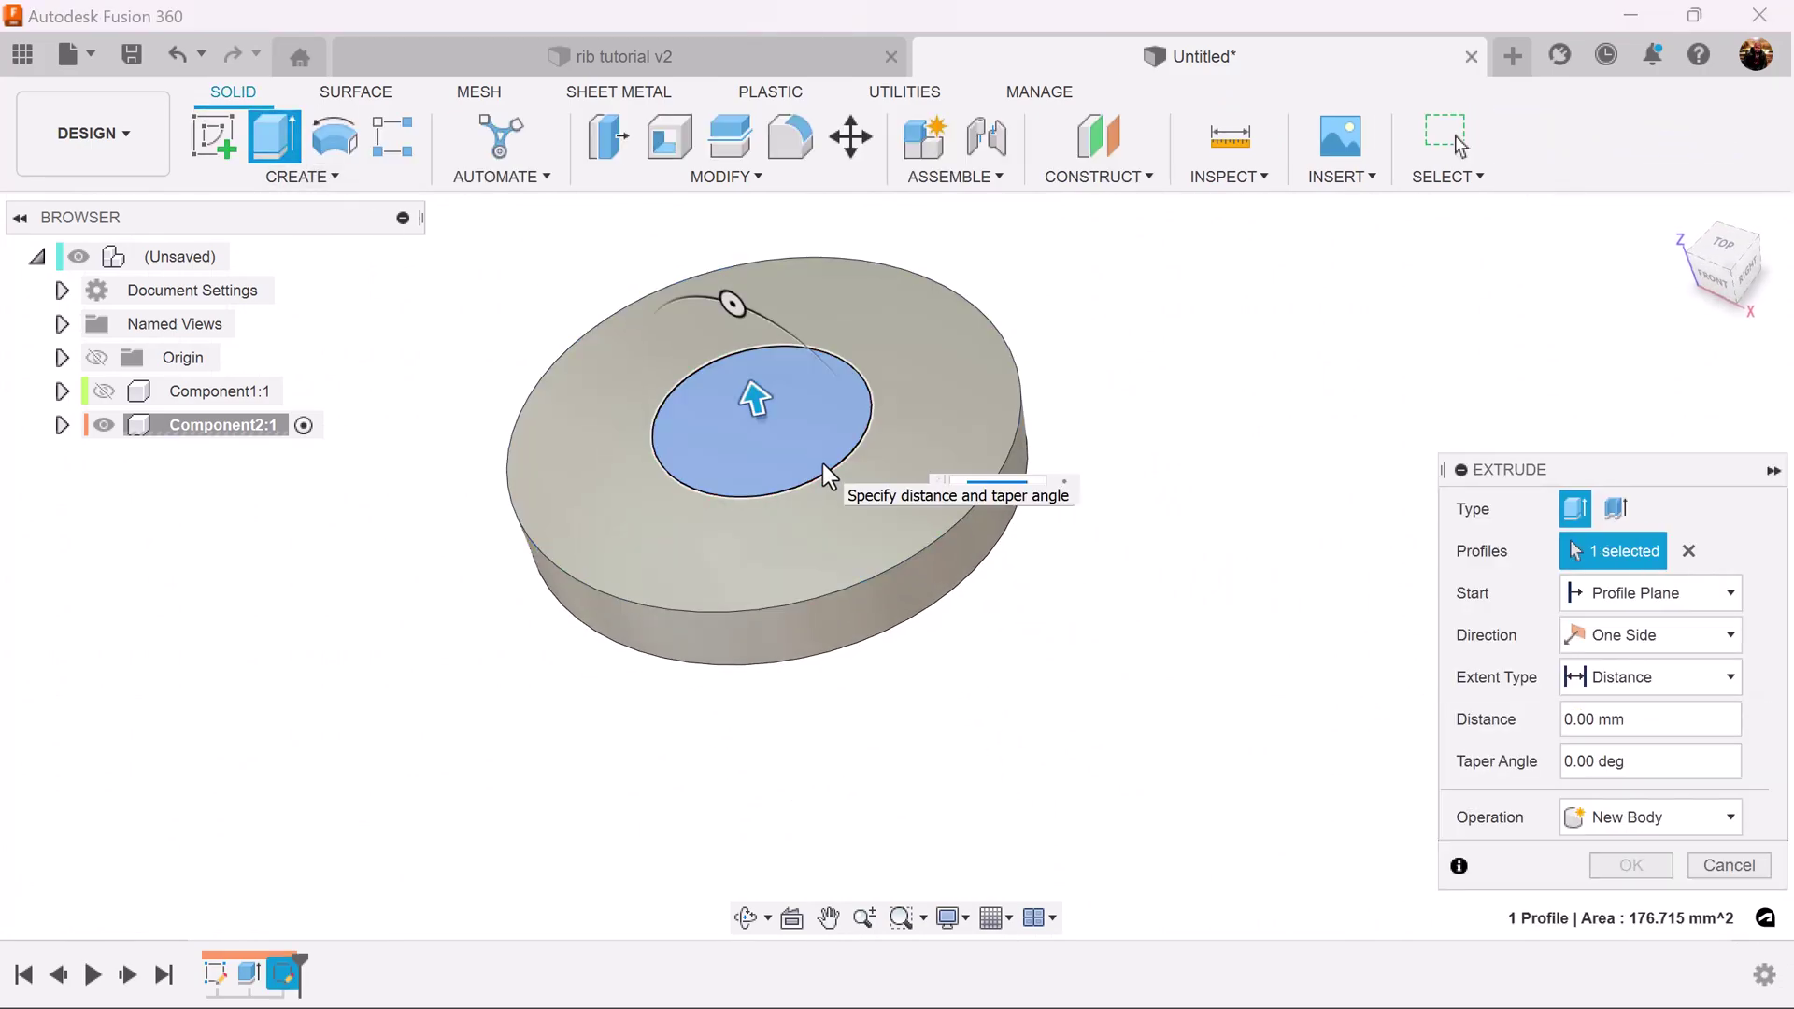
{"action": "type", "text": "7"}
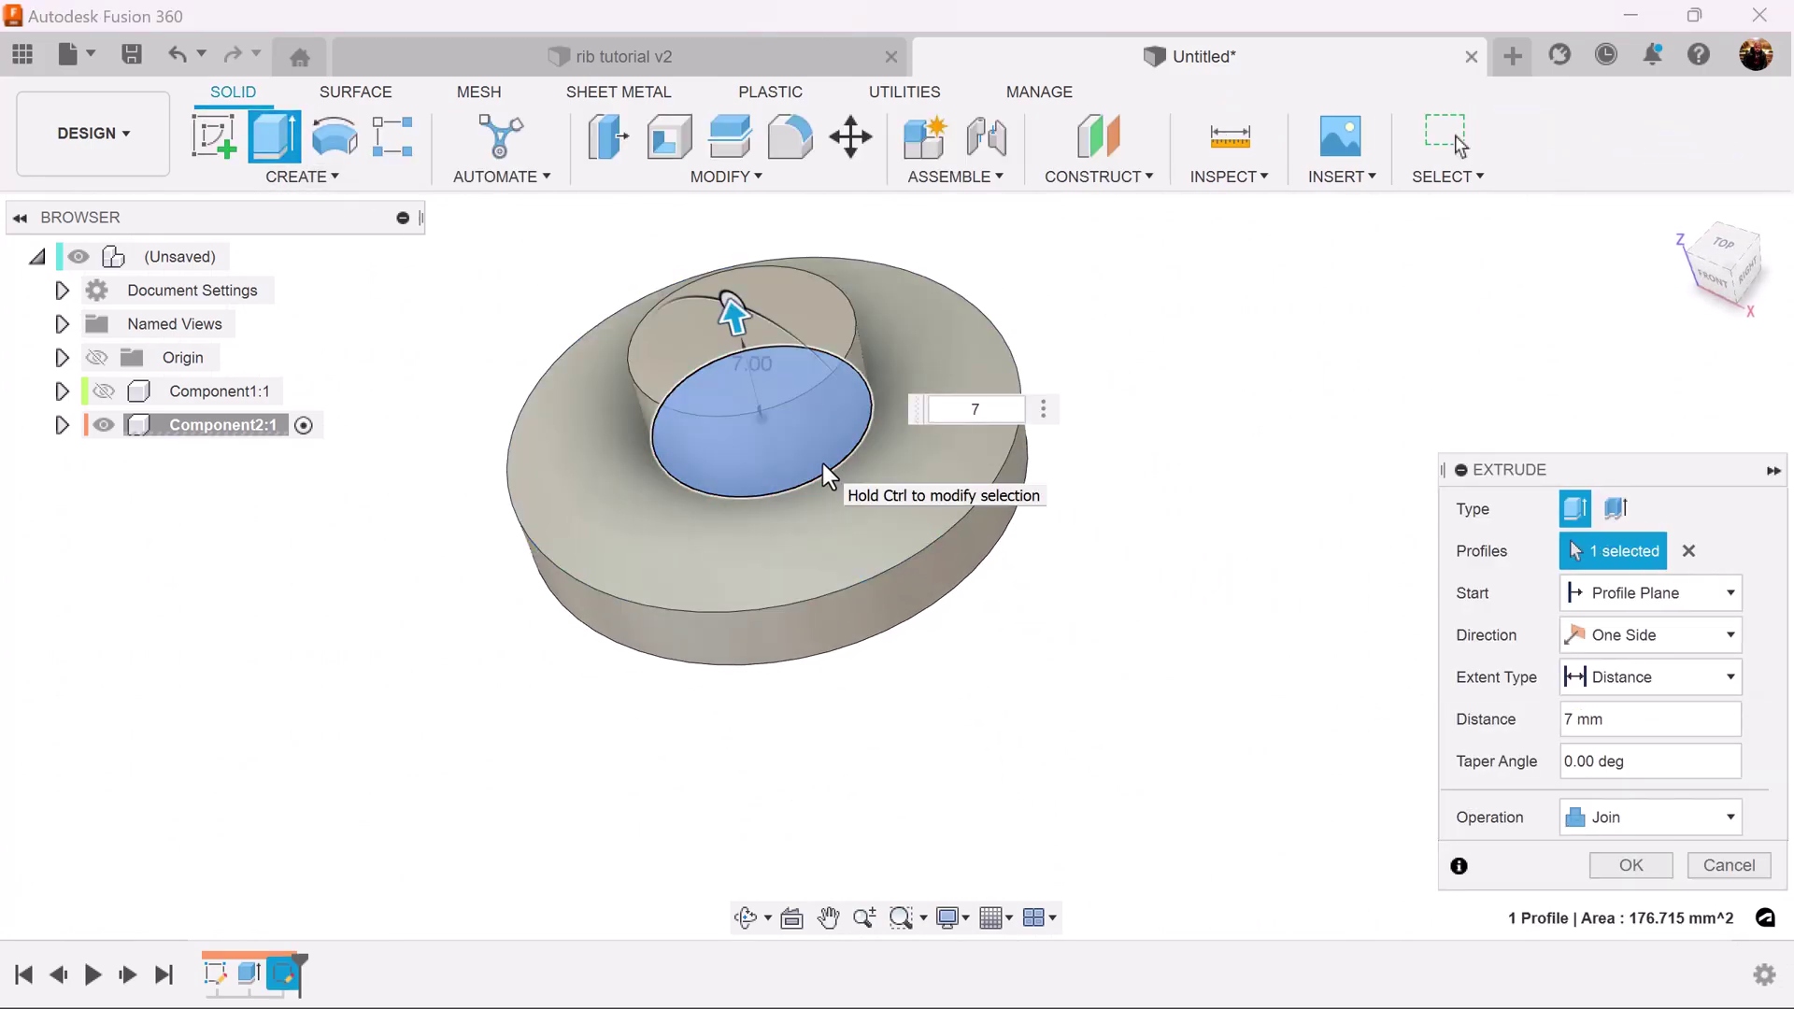
{"action": "left_click", "coordinate": [1630, 865]}
{"action": "scroll", "coordinate": [1280, 762], "scroll_direction": "down", "scroll_amount": 3}
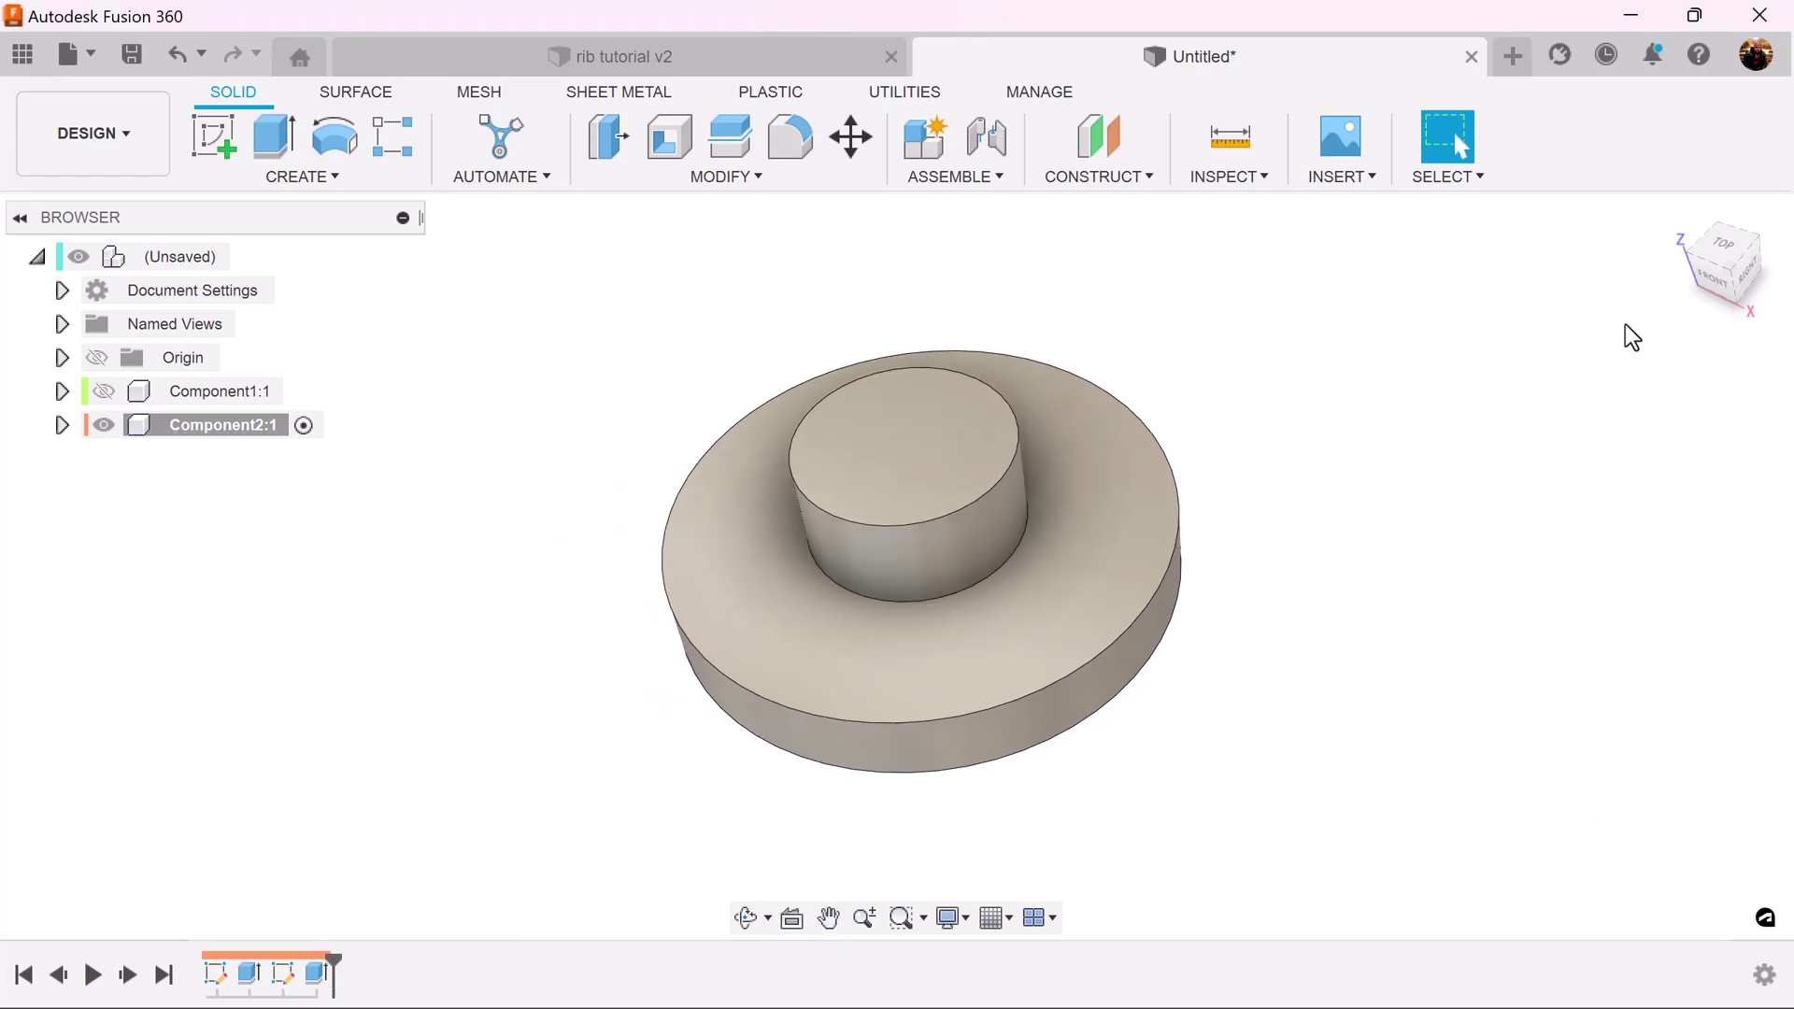
- Create a sketch on the vertical XZ plane through the part's centre, viewed upright from the front
{"action": "left_click", "coordinate": [1714, 278]}
{"action": "middle_click_drag", "start_coordinate": [1327, 553], "coordinate": [1227, 540]}
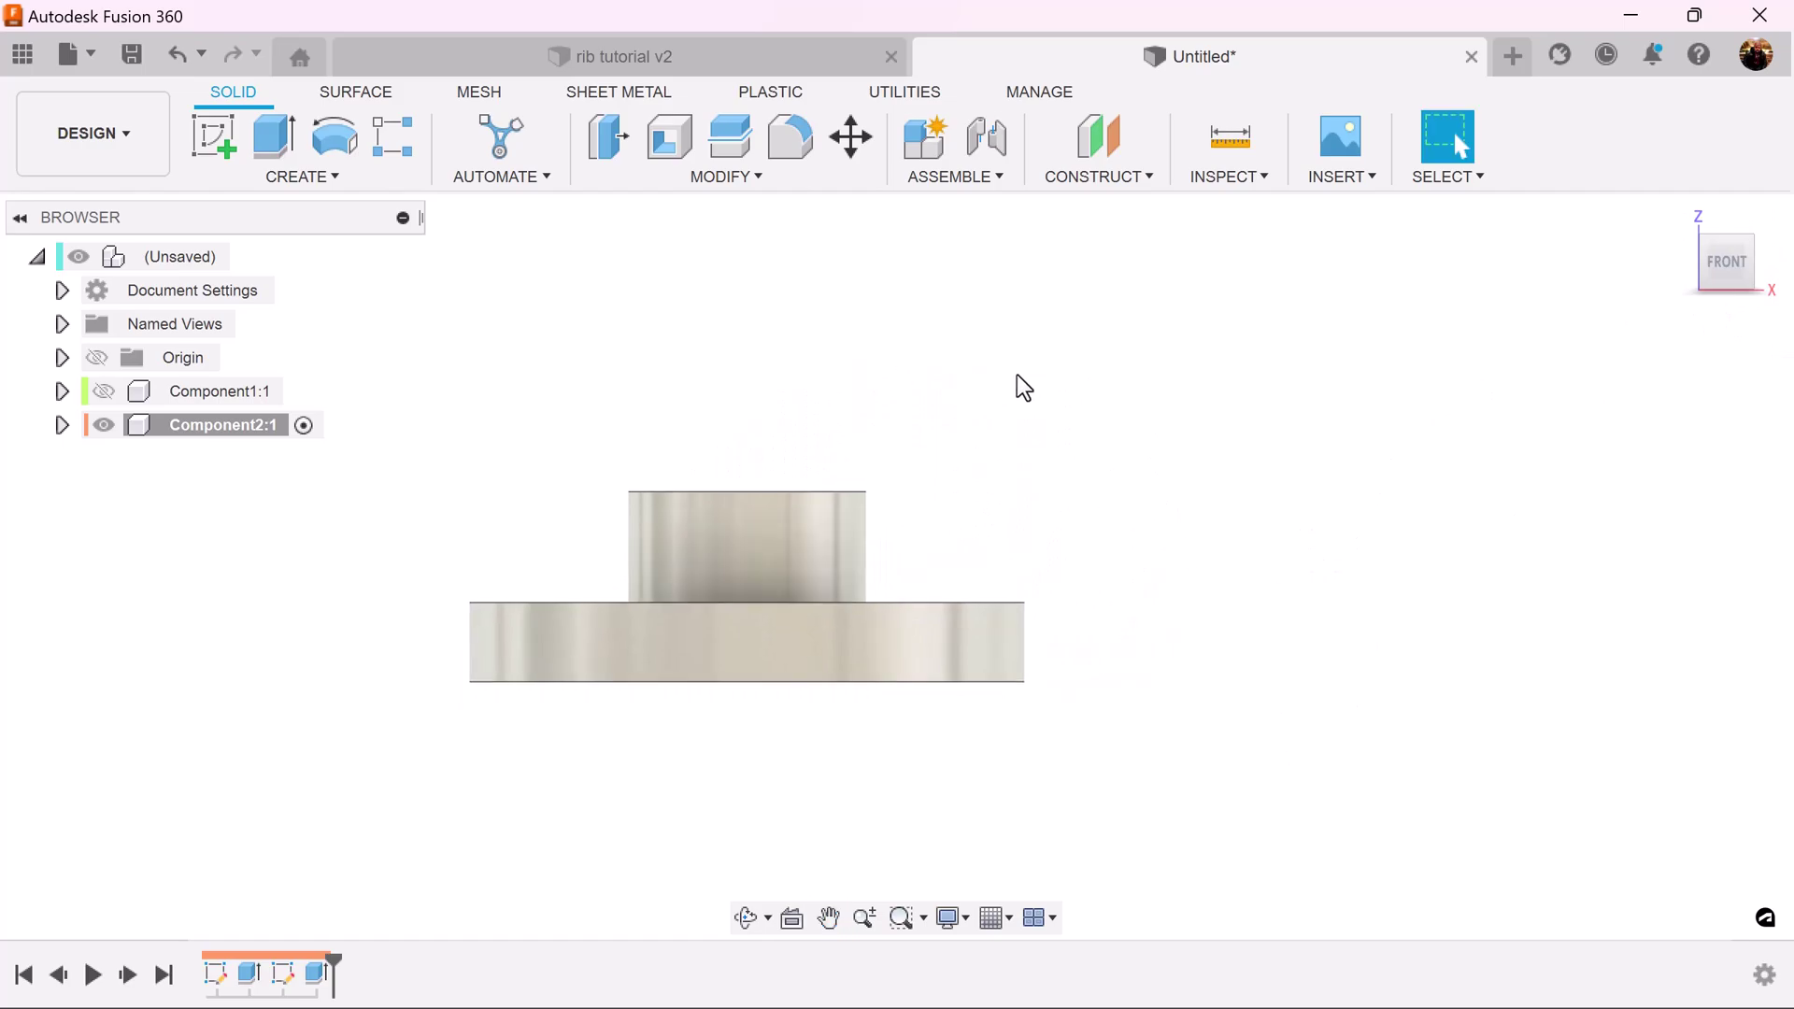
{"action": "left_click", "coordinate": [215, 142]}
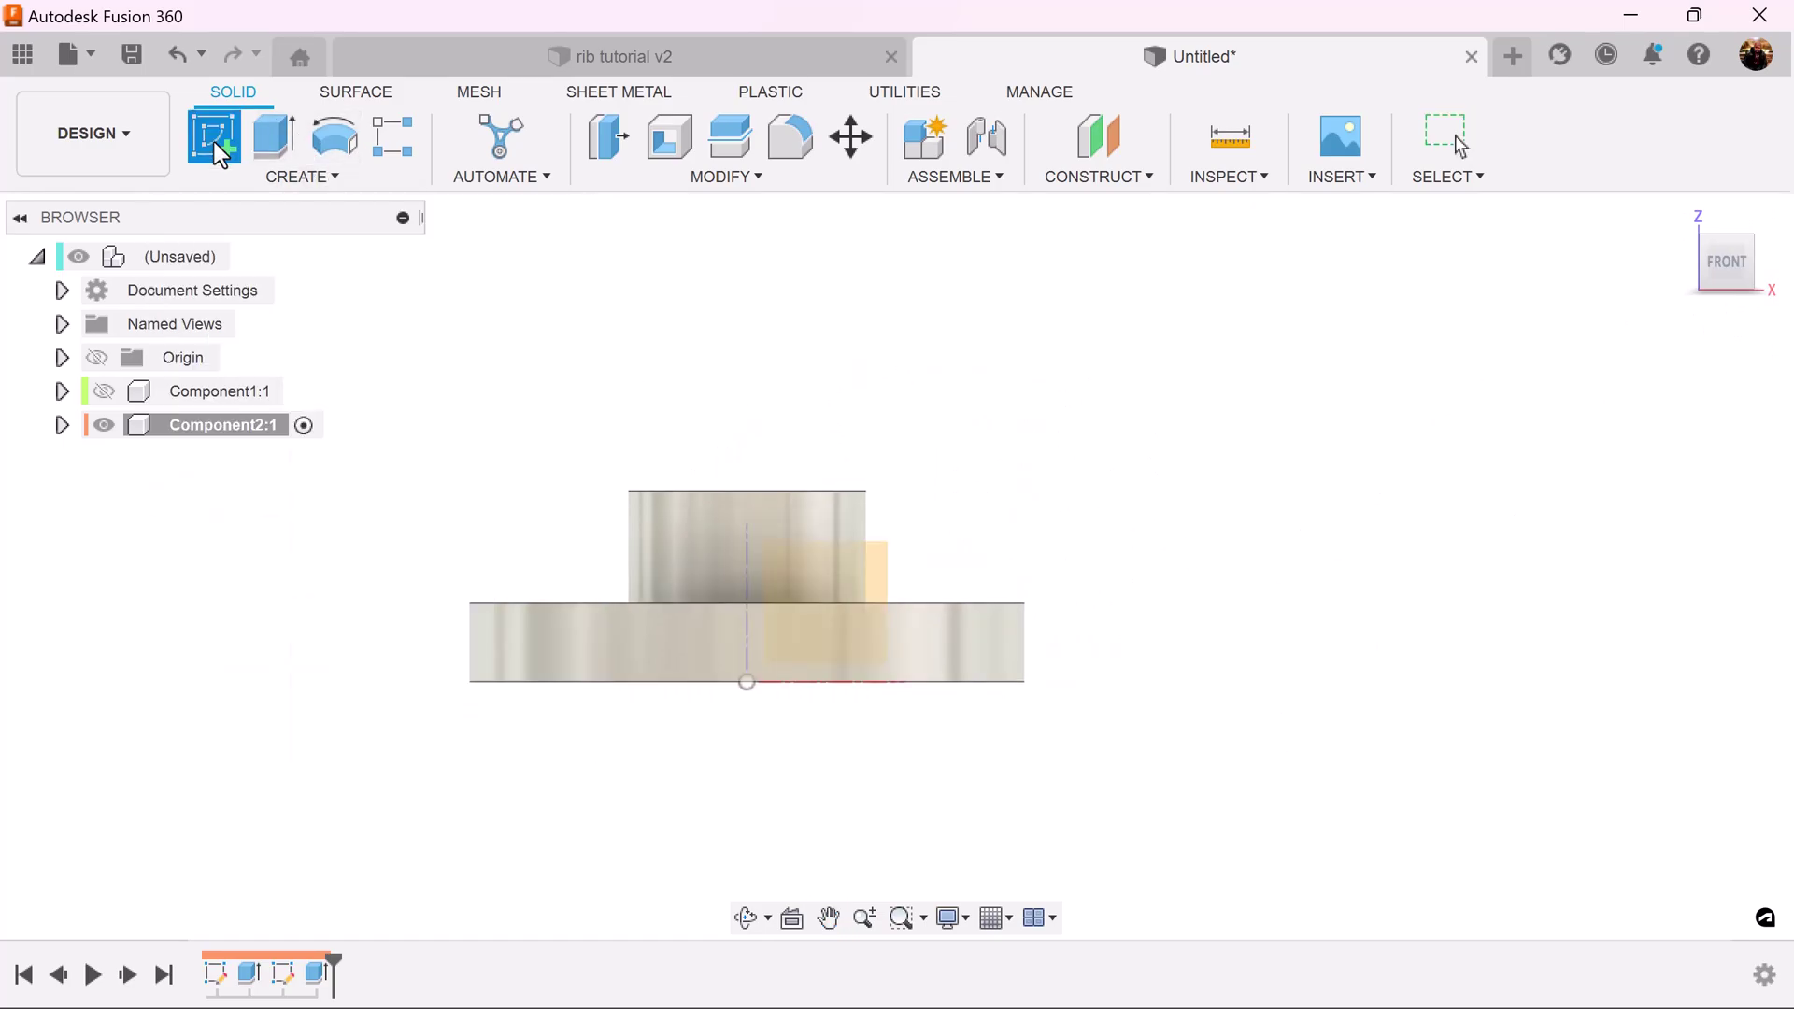
{"action": "left_click", "coordinate": [877, 570]}
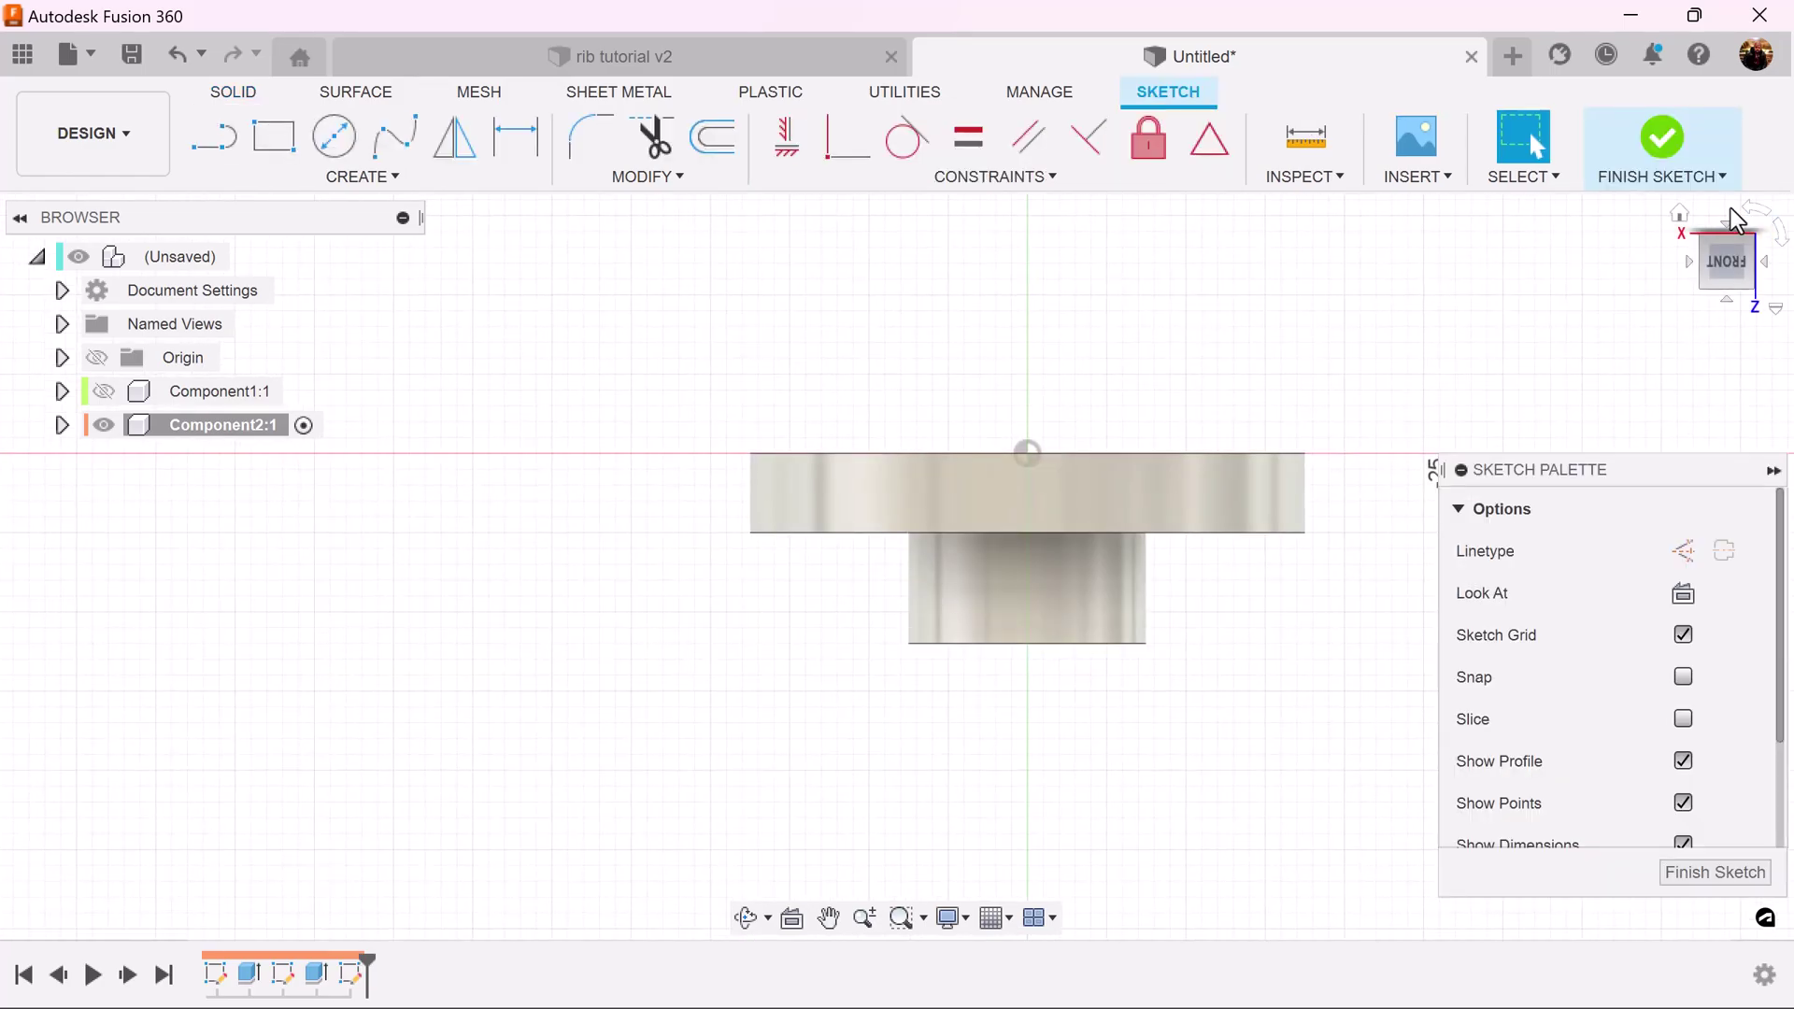
{"action": "left_click", "coordinate": [1762, 217]}
{"action": "left_click", "coordinate": [1761, 218]}
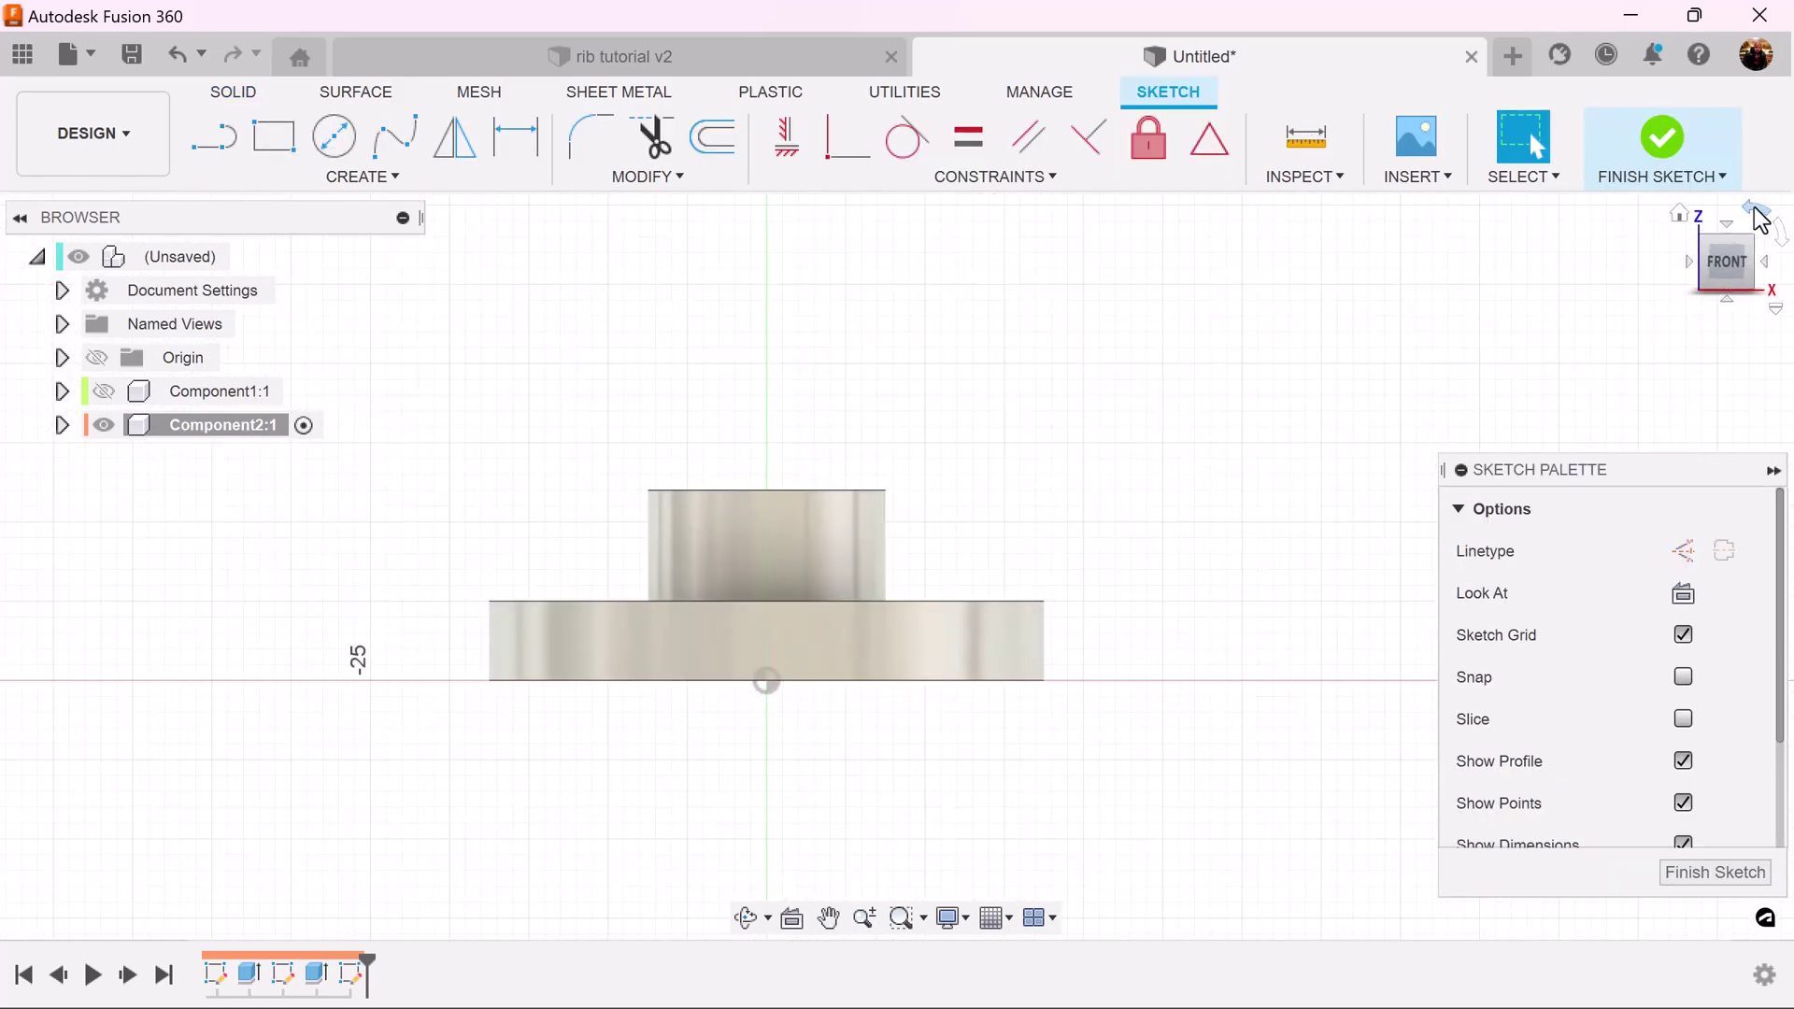
{"action": "left_click", "coordinate": [214, 136]}
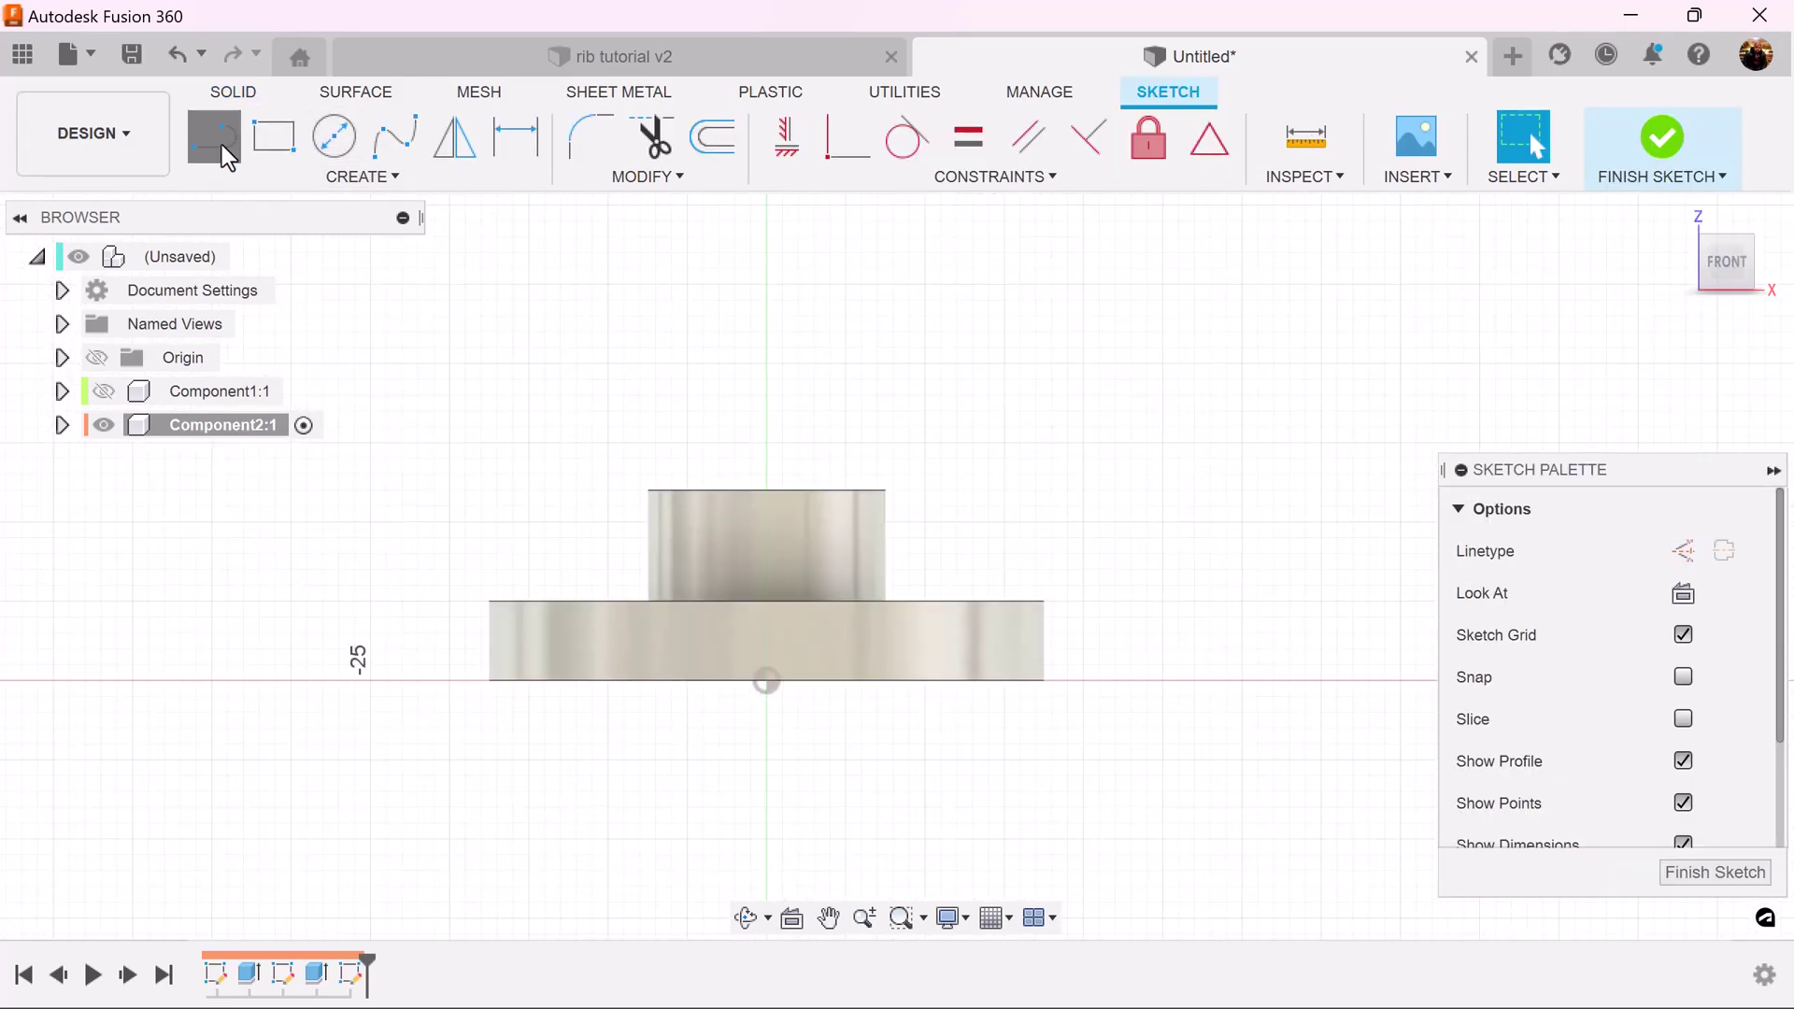
{"action": "left_click", "coordinate": [886, 491]}
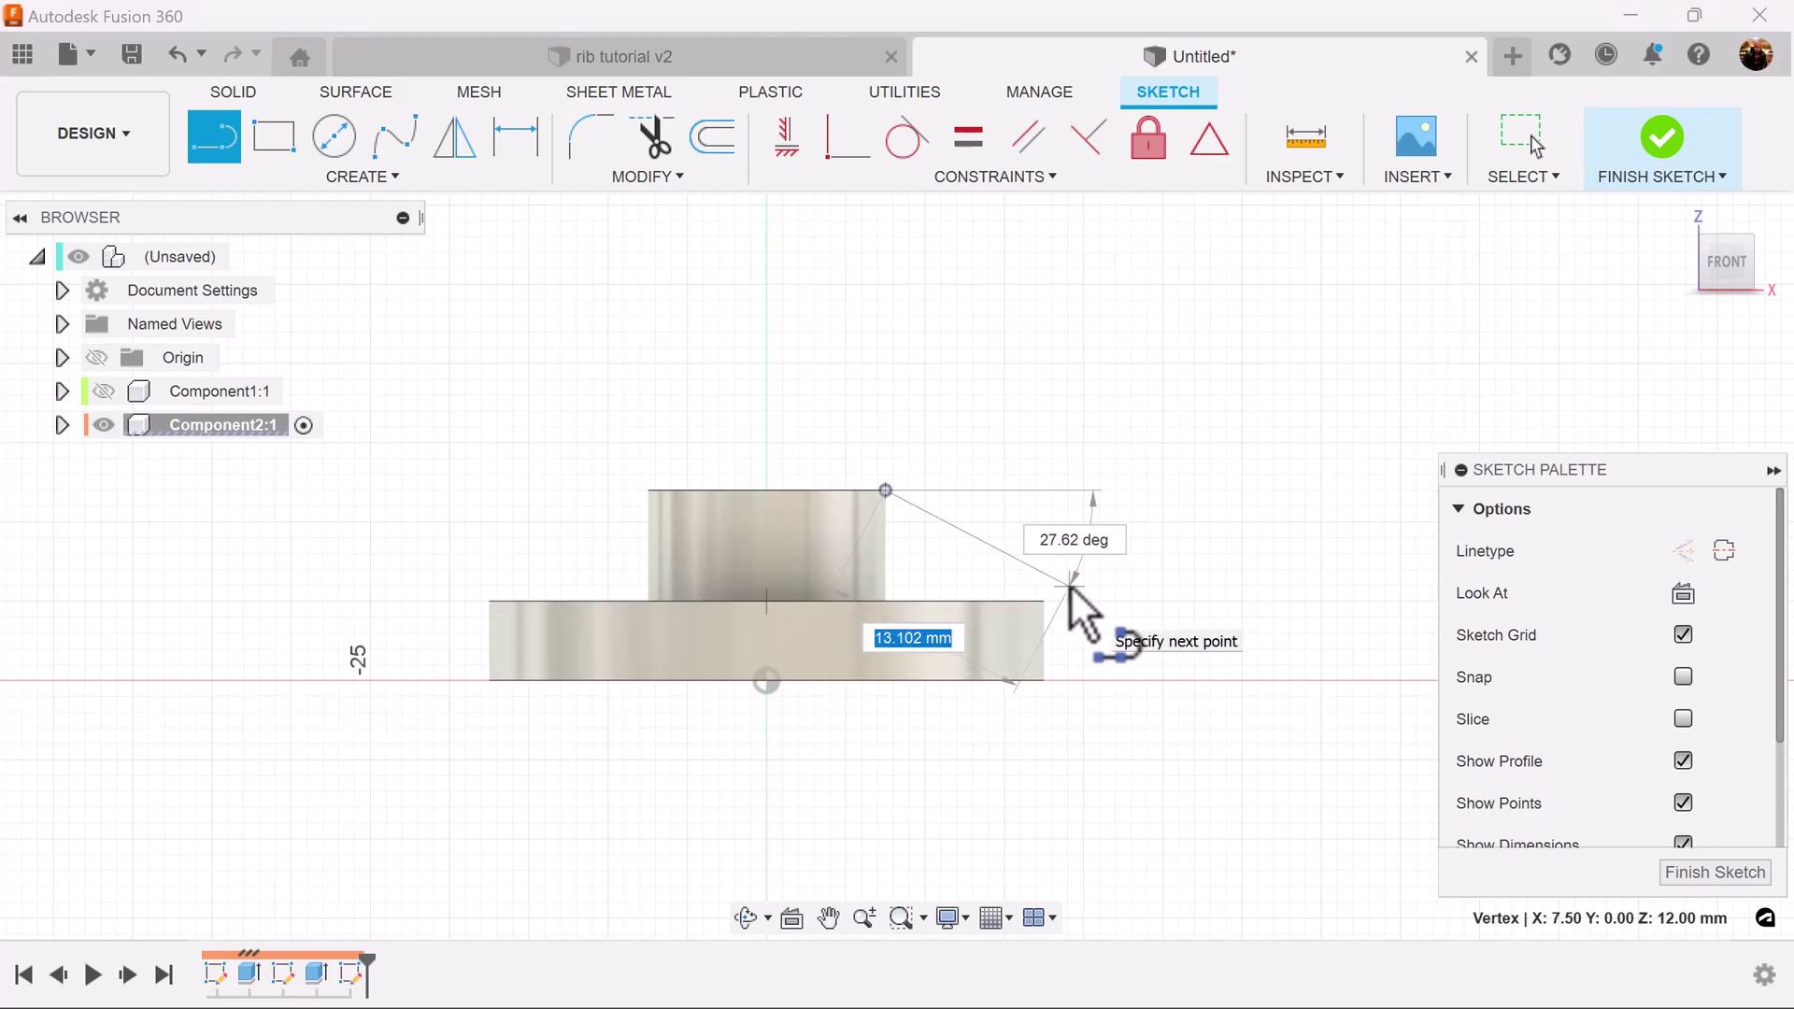
{"action": "key", "text": "Escape"}
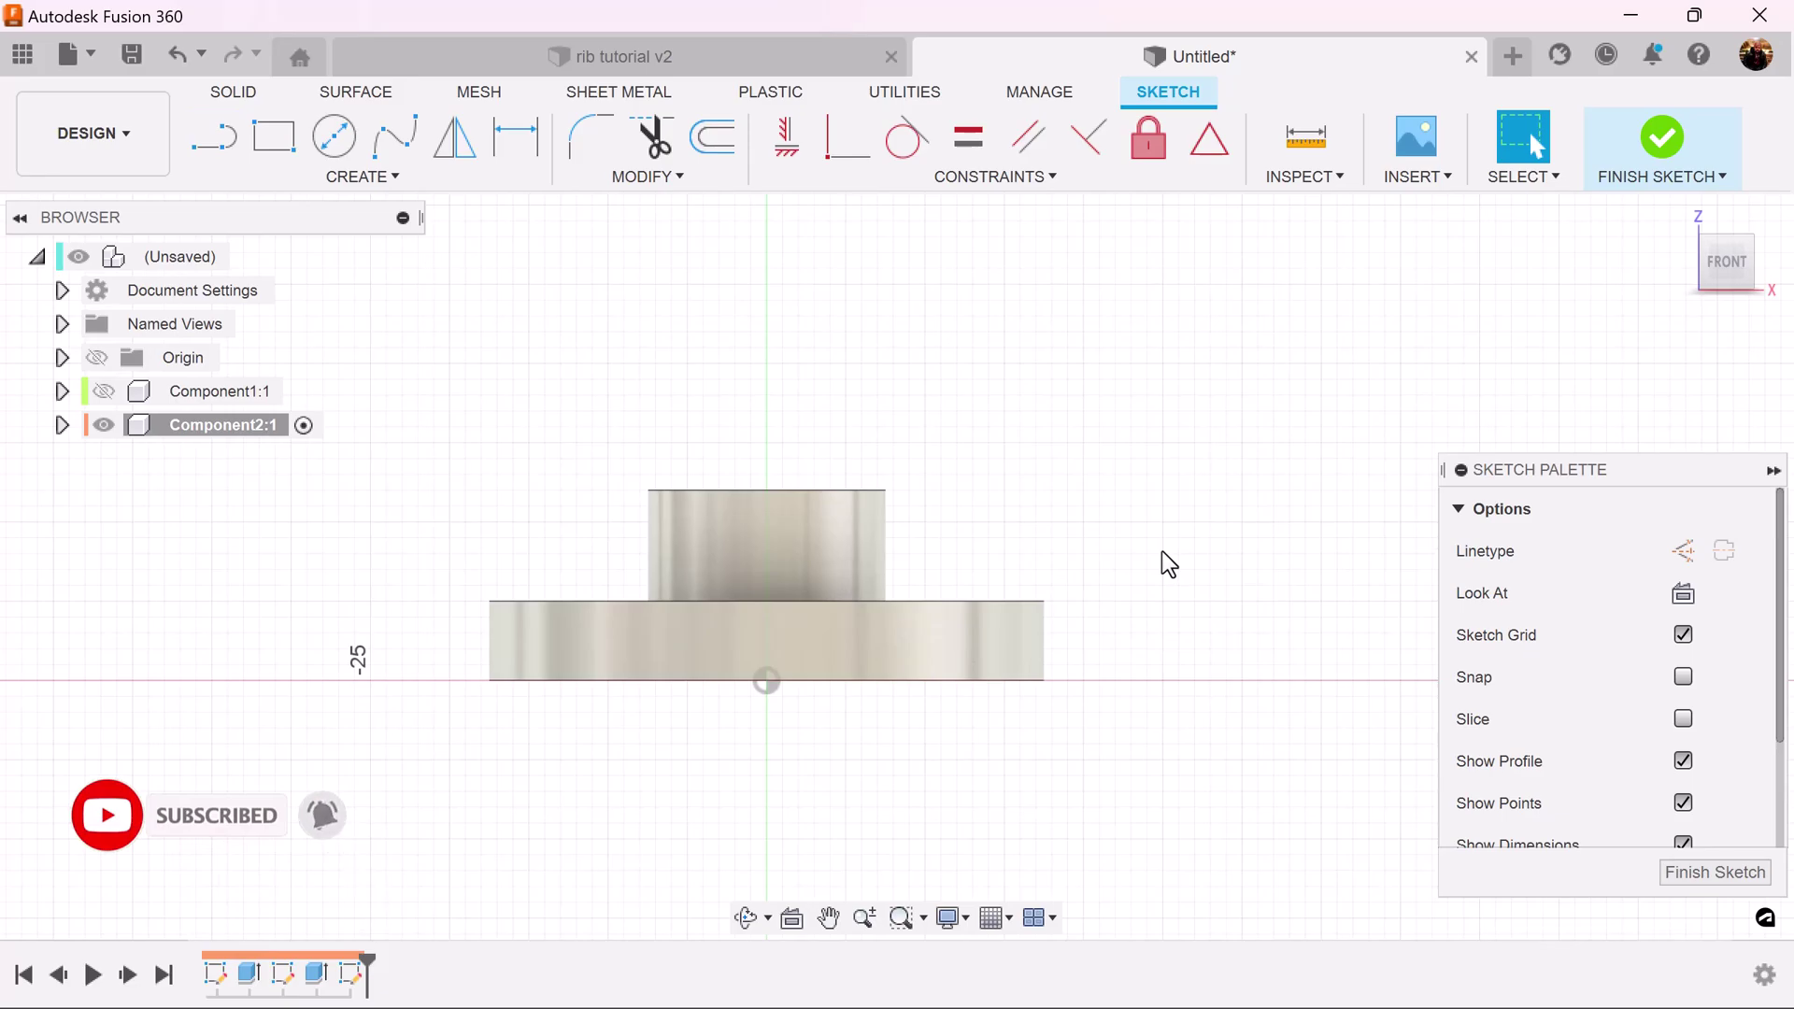
- Project the whole stepped body's outline into the sketch using the body selection filter, with projection link enabled
{"action": "key", "text": "p"}
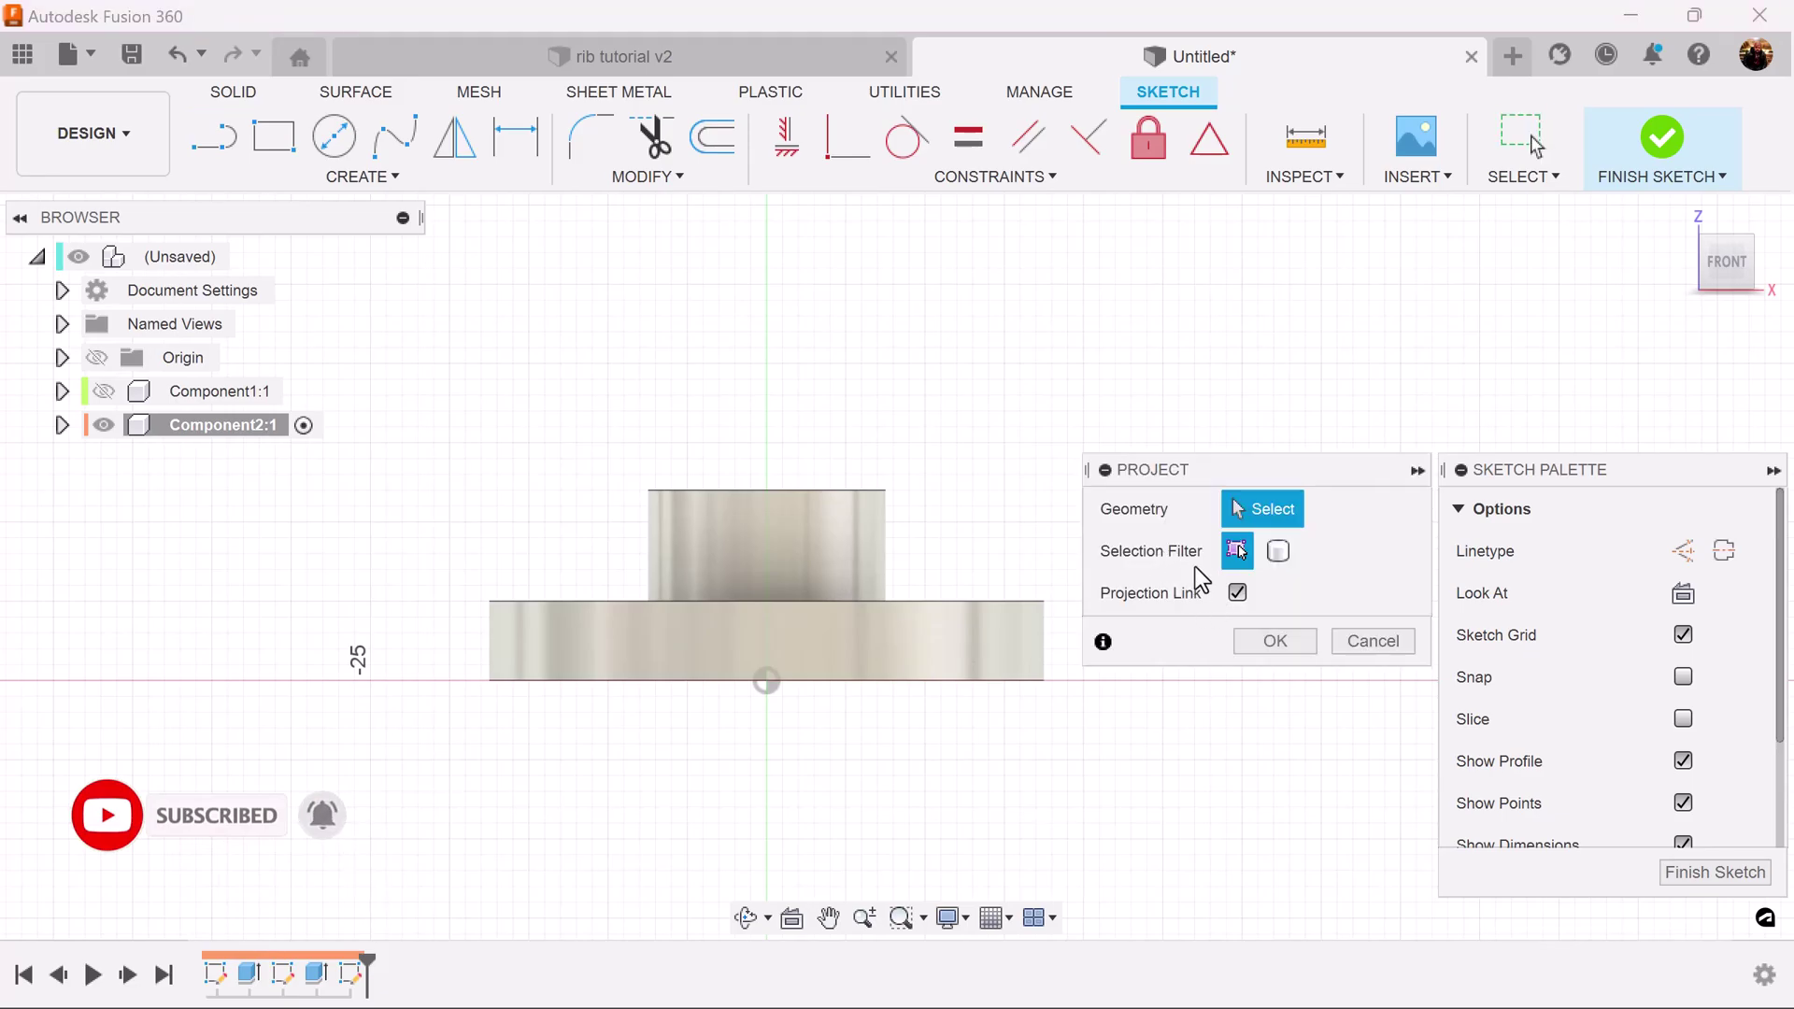
{"action": "left_click", "coordinate": [1276, 559]}
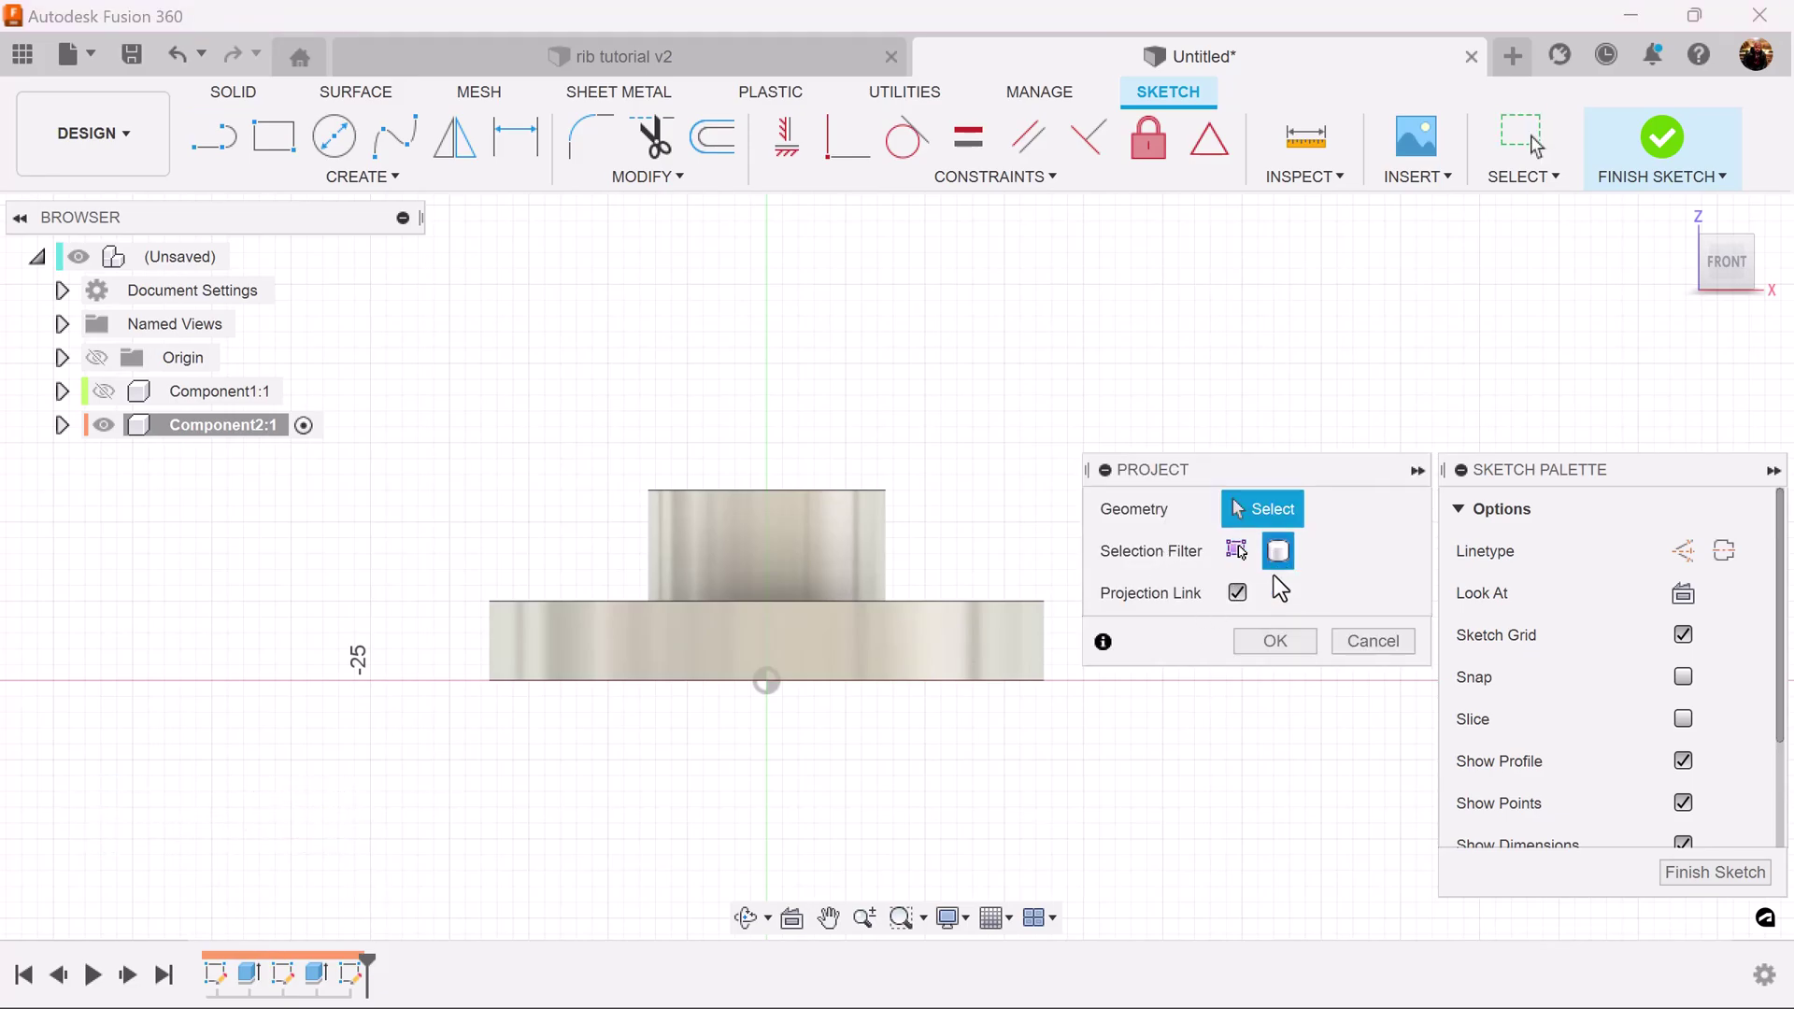
{"action": "left_click", "coordinate": [1276, 641]}
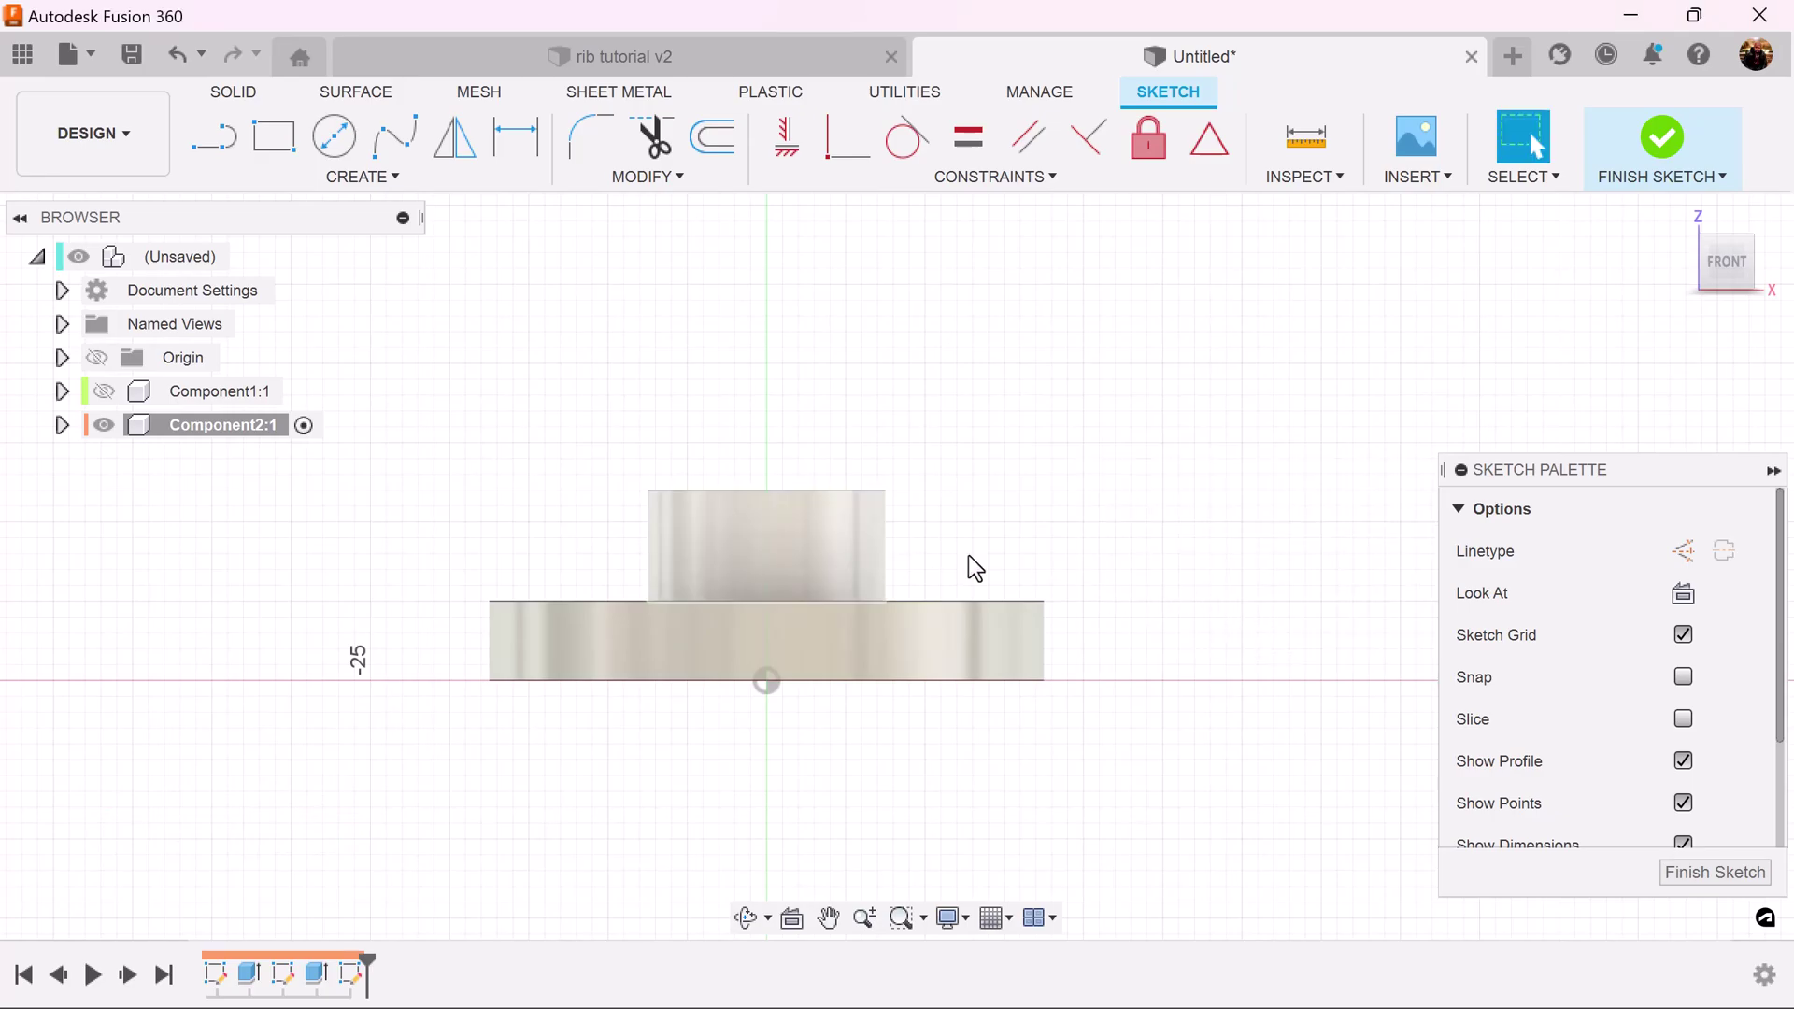
{"action": "key", "text": "p"}
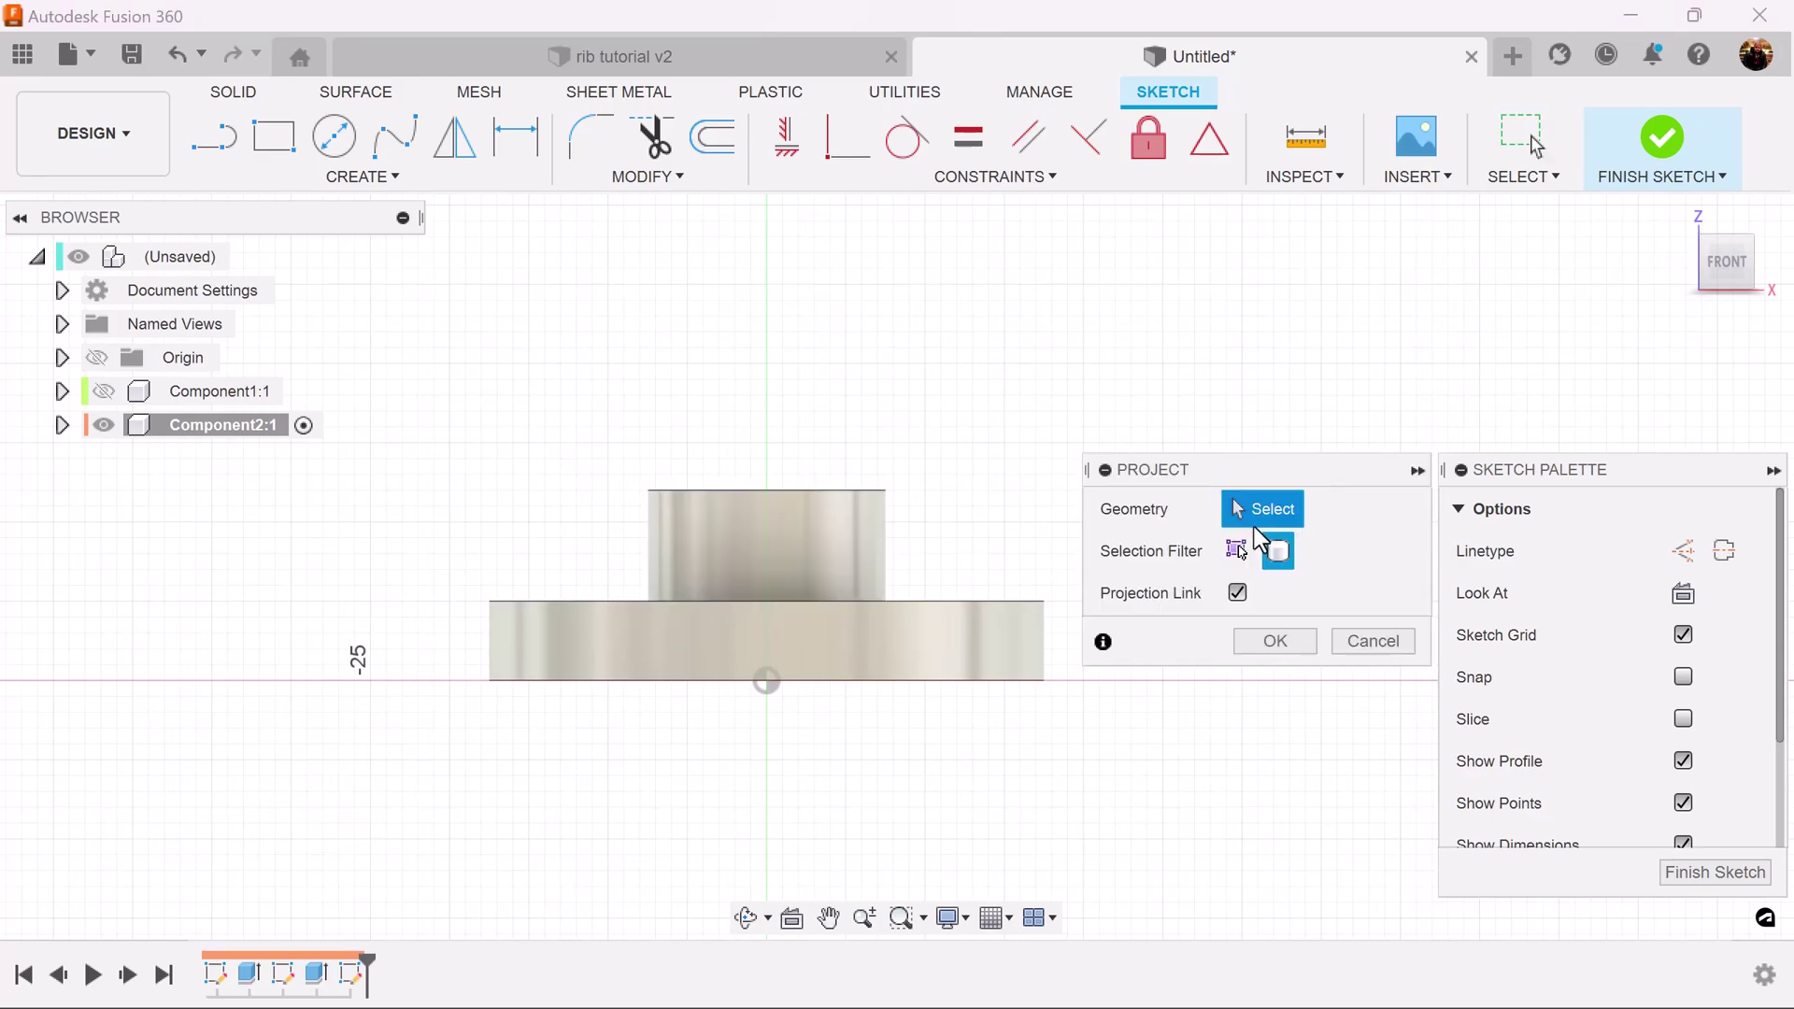
{"action": "left_click", "coordinate": [985, 651]}
{"action": "left_click", "coordinate": [1292, 648]}
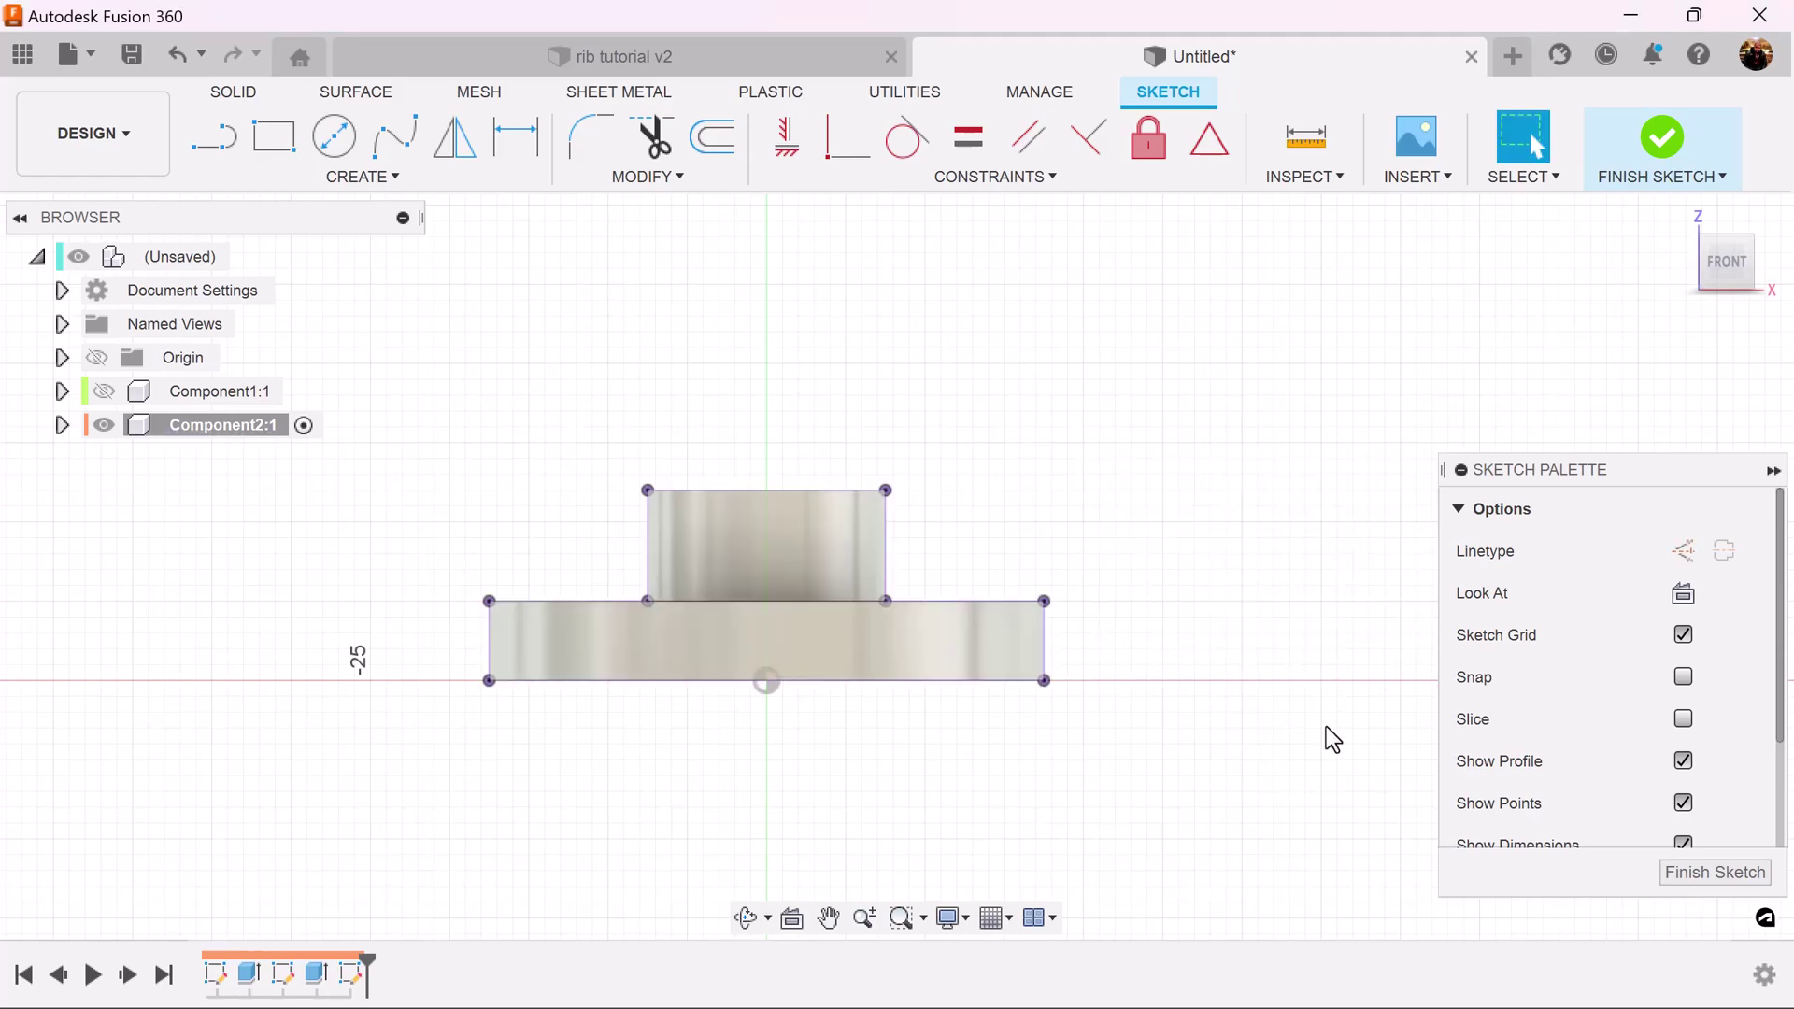
- Draw a sloped line from the boss's upper outer corner to the disc's upper outer corner and finish the sketch
{"action": "mouse_move", "coordinate": [1149, 563]}
{"action": "middle_mouse_down"}
{"action": "mouse_move", "coordinate": [1125, 488]}
{"action": "mouse_move", "coordinate": [1137, 507]}
{"action": "middle_mouse_up"}
{"action": "scroll", "coordinate": [1047, 497], "scroll_direction": "up", "scroll_amount": 5}
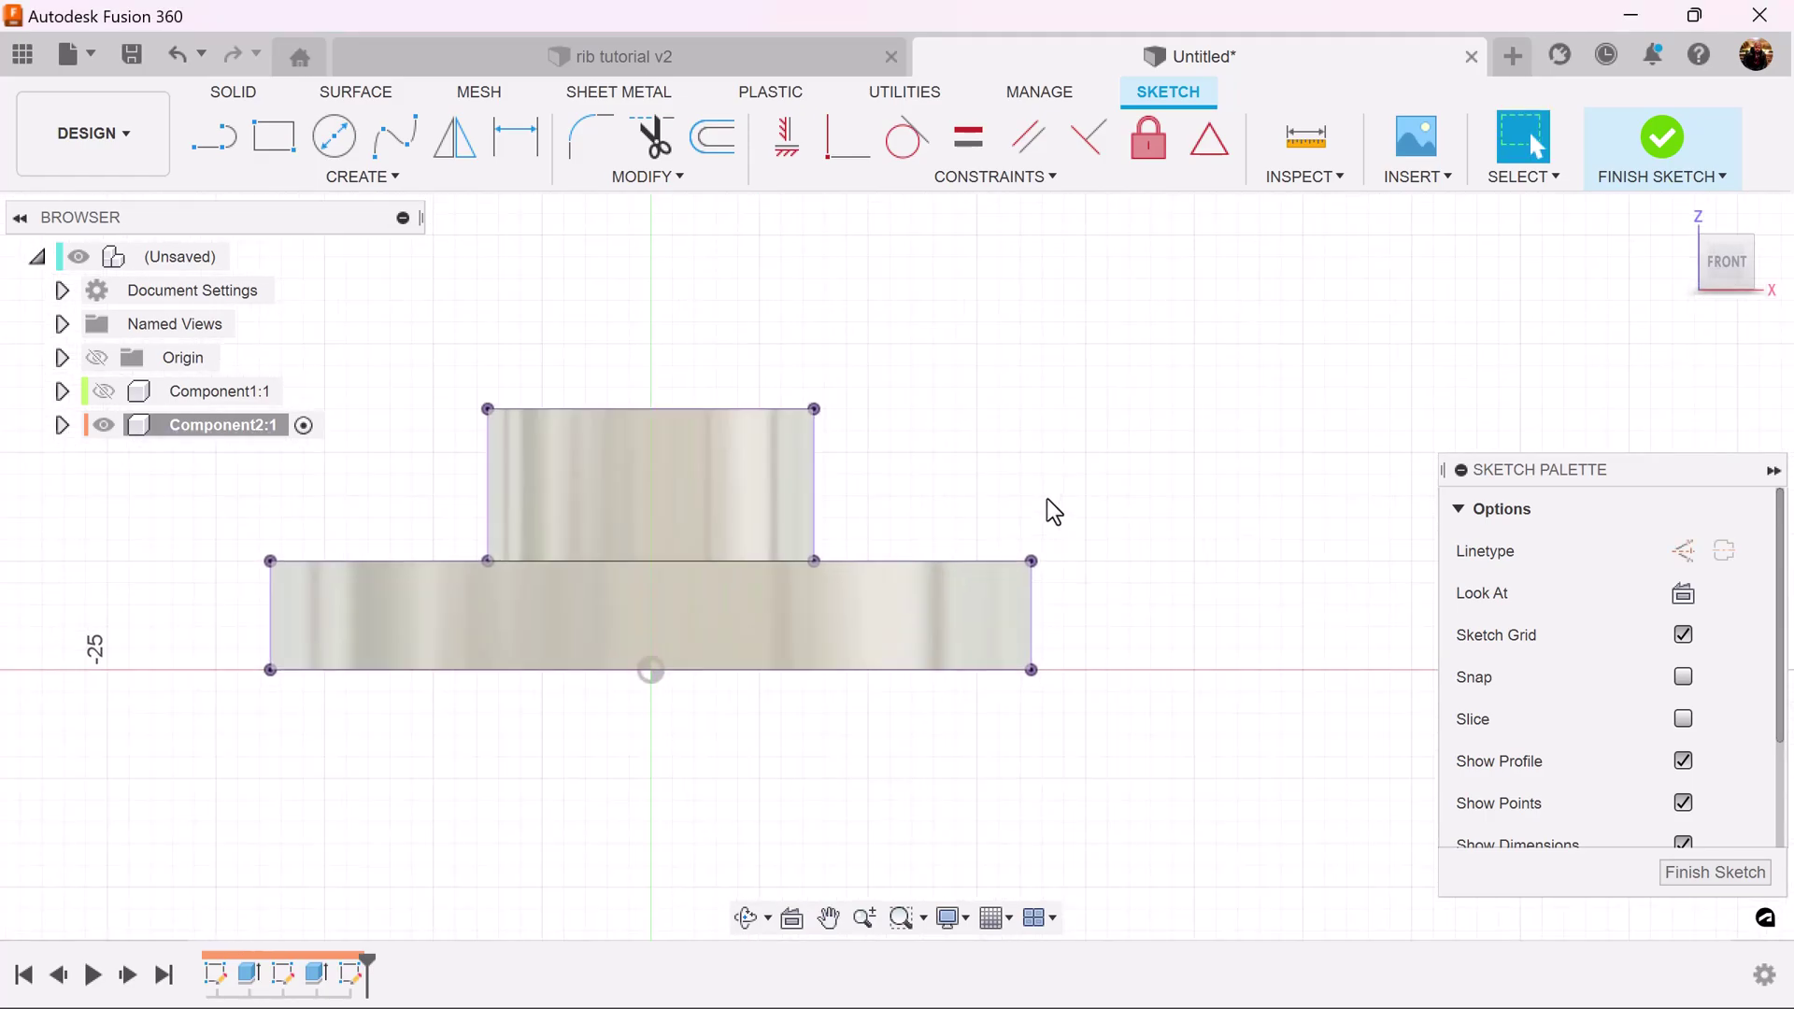
{"action": "left_click", "coordinate": [217, 140]}
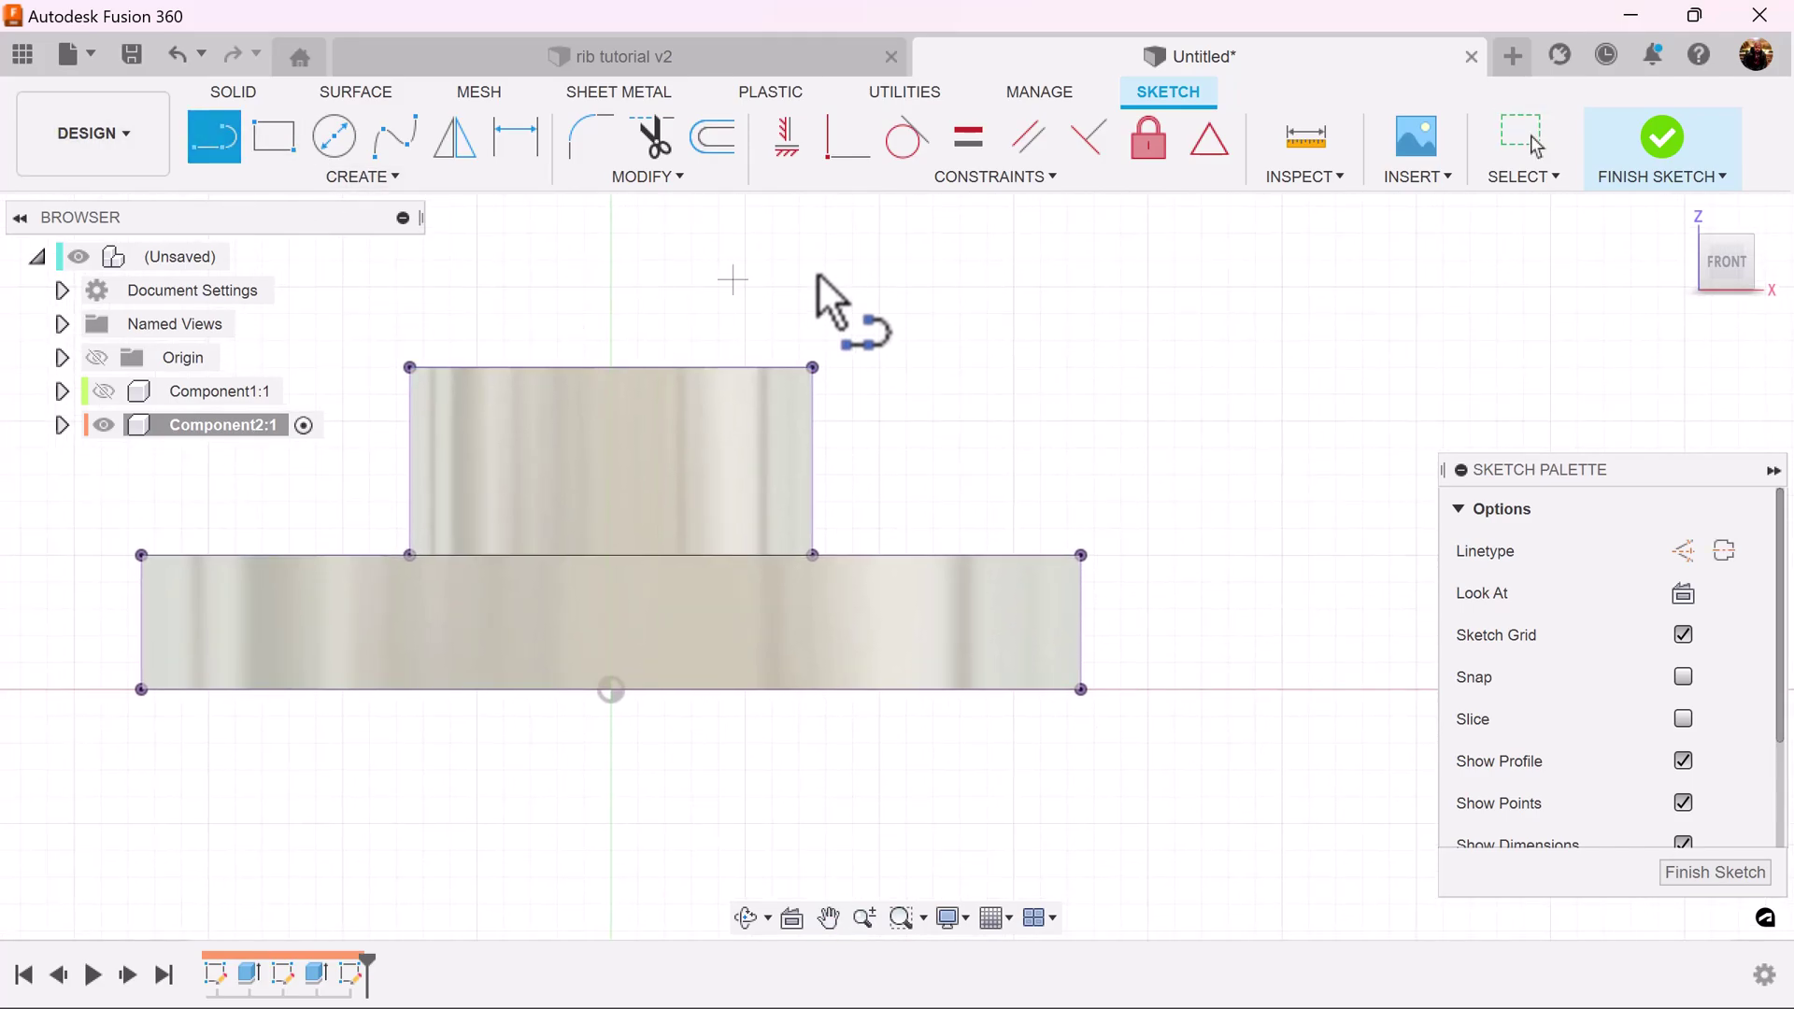
{"action": "left_click", "coordinate": [813, 367]}
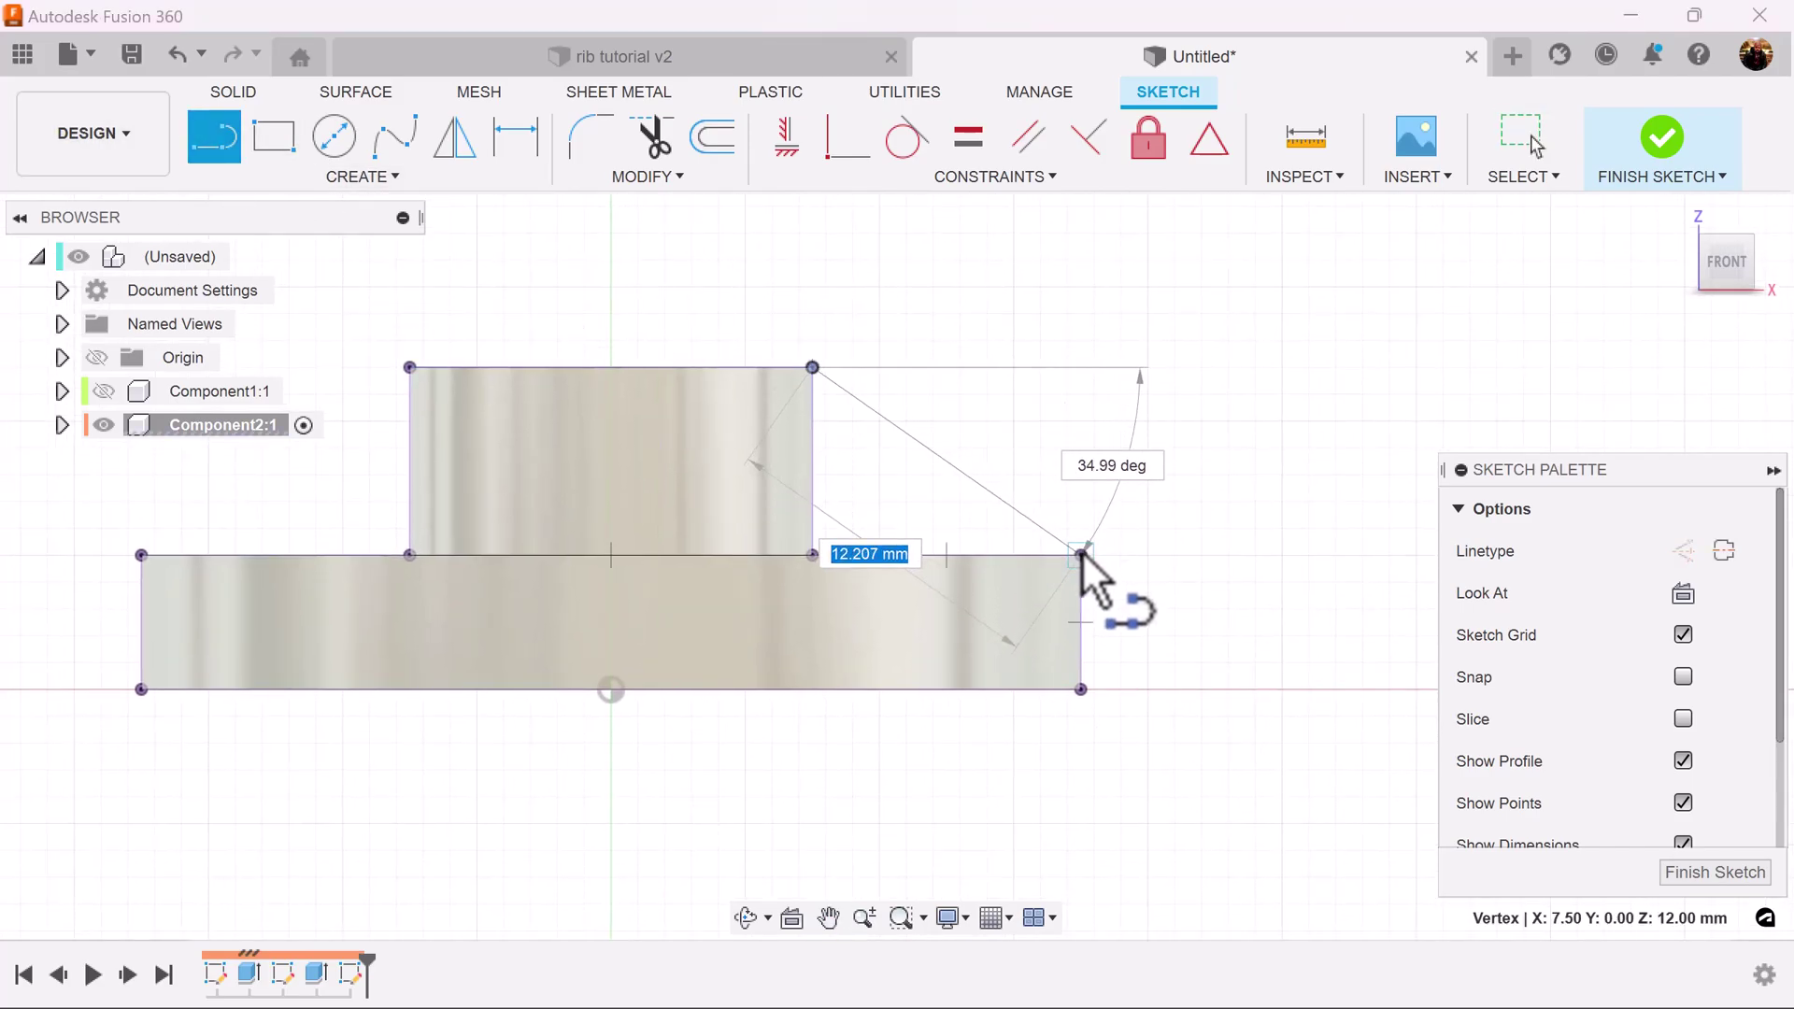
{"action": "left_click", "coordinate": [1081, 555]}
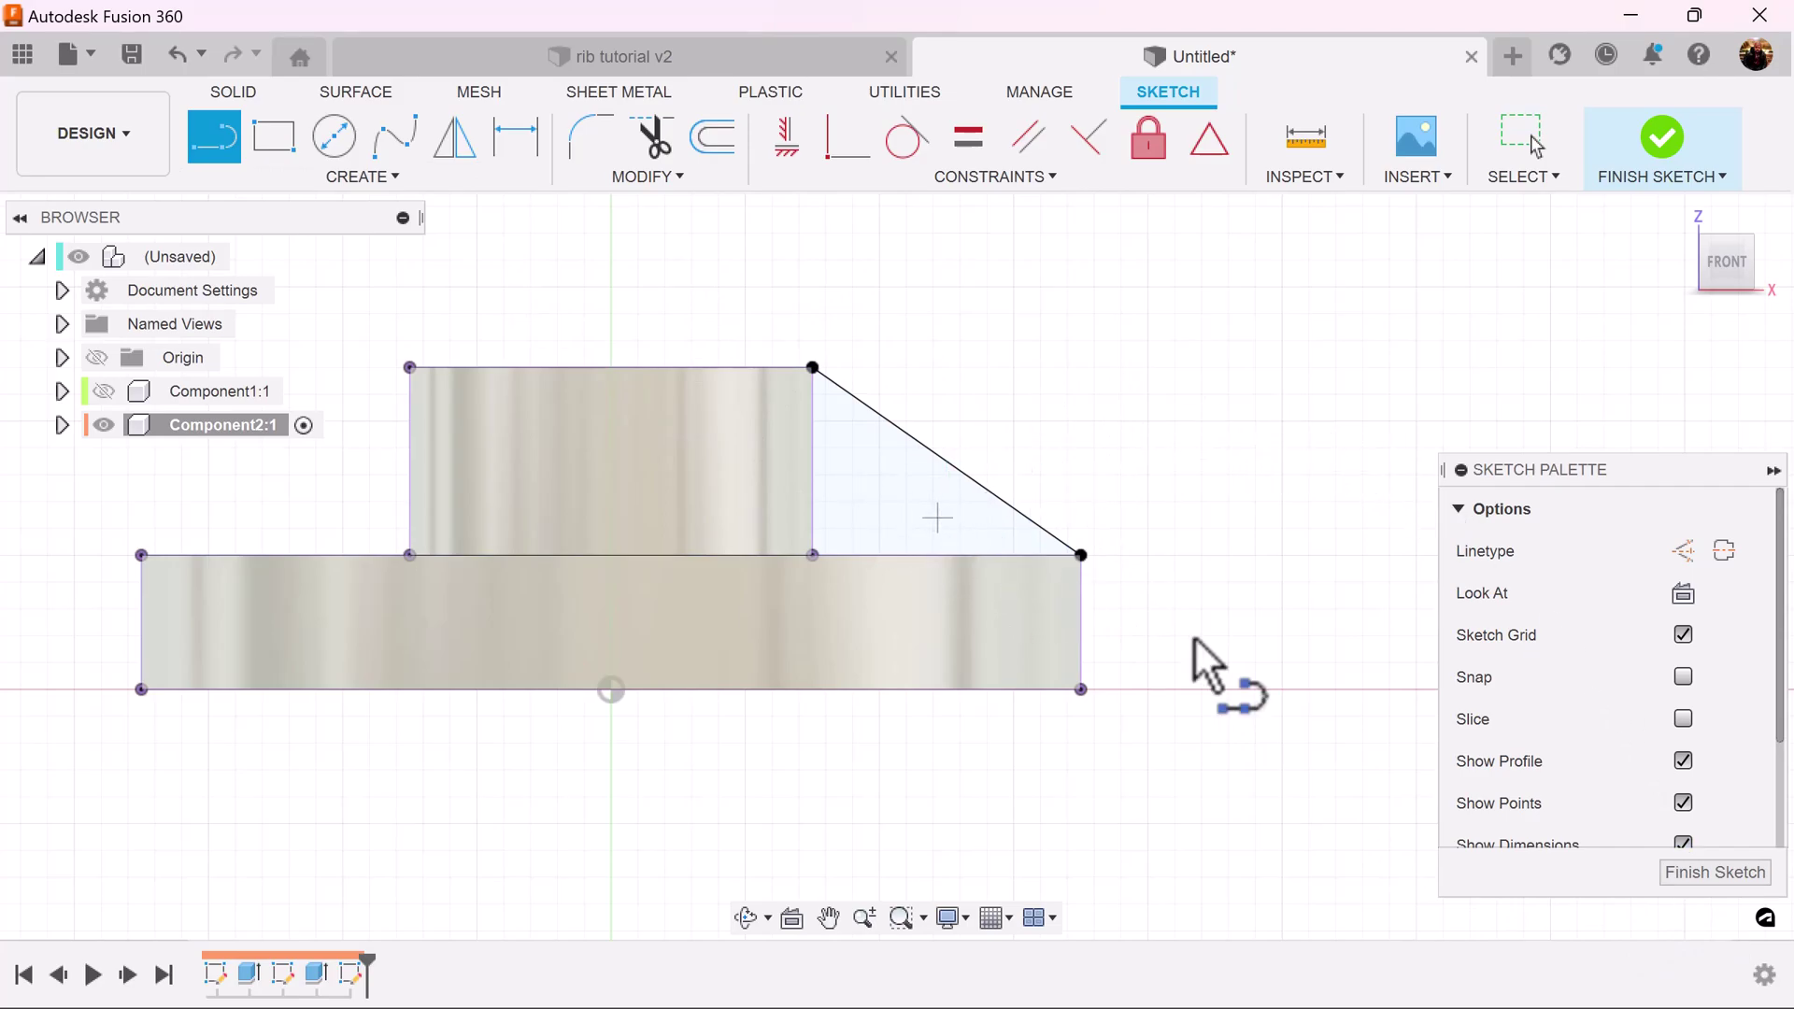
{"action": "left_click", "coordinate": [1729, 872]}
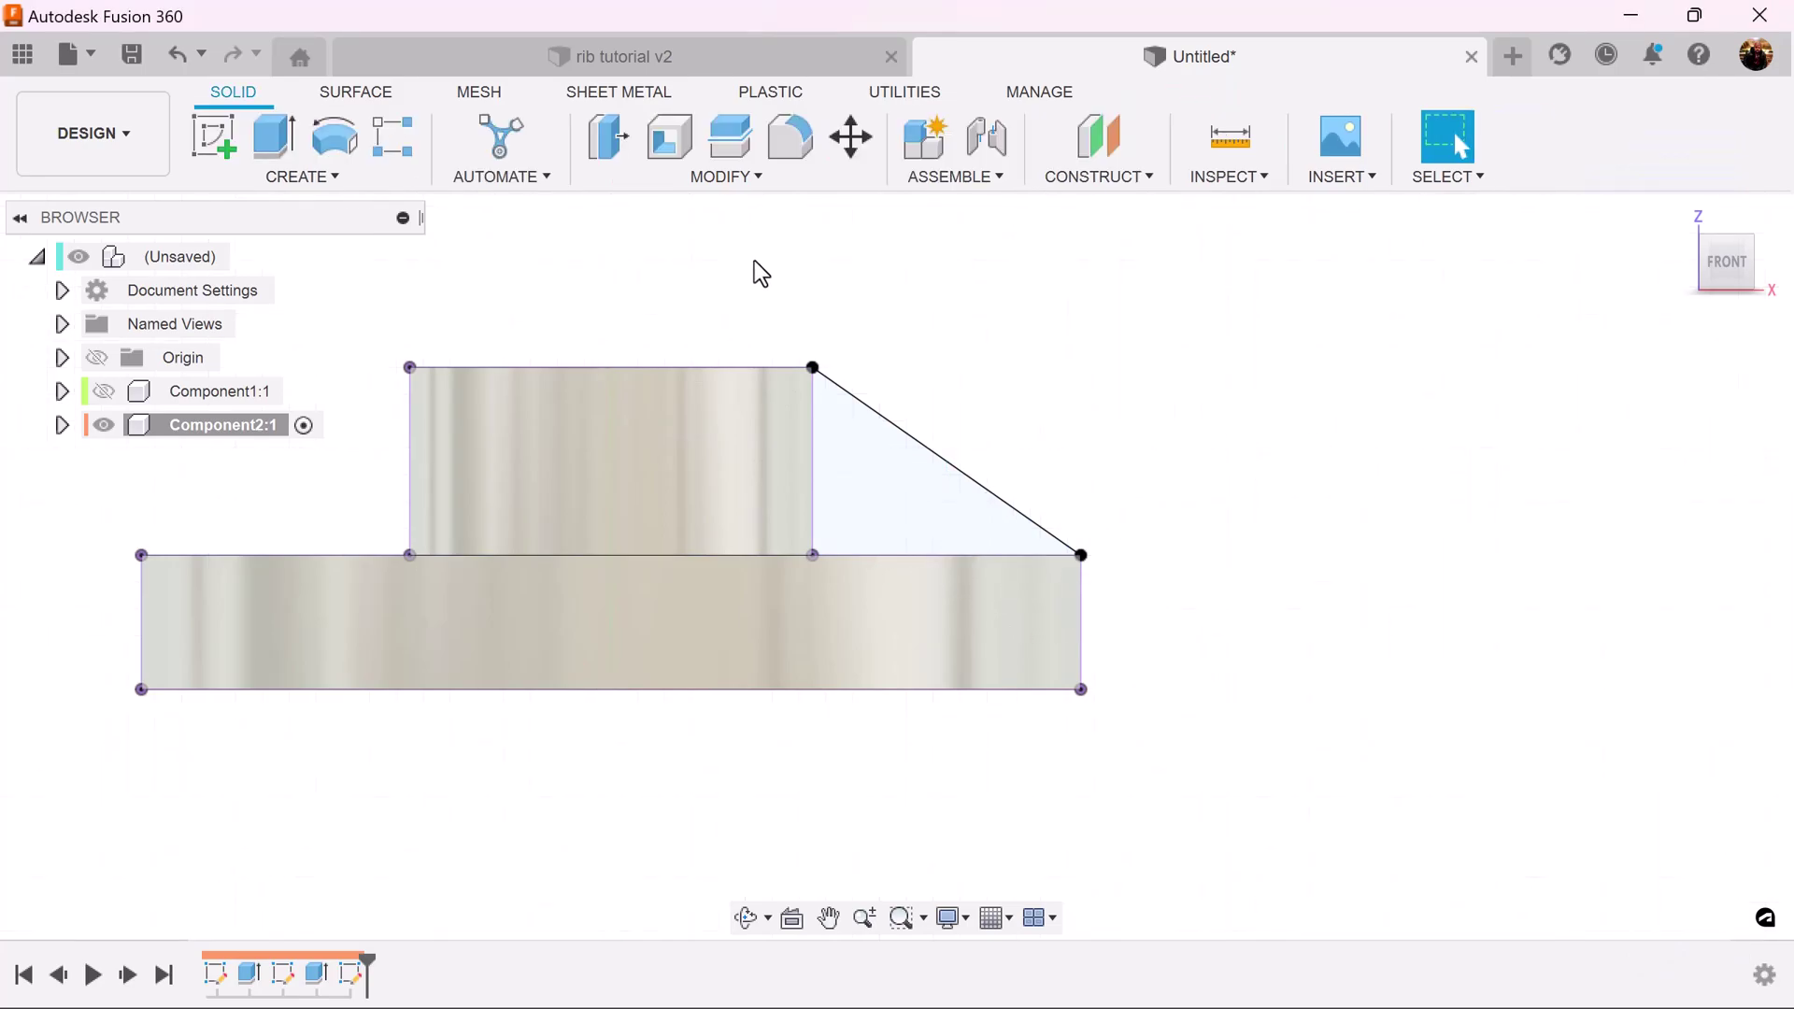
- Try to create a 5 mm thick symmetric rib from the sloped line, extending to next, with its direction flipped
{"action": "left_click", "coordinate": [302, 176]}
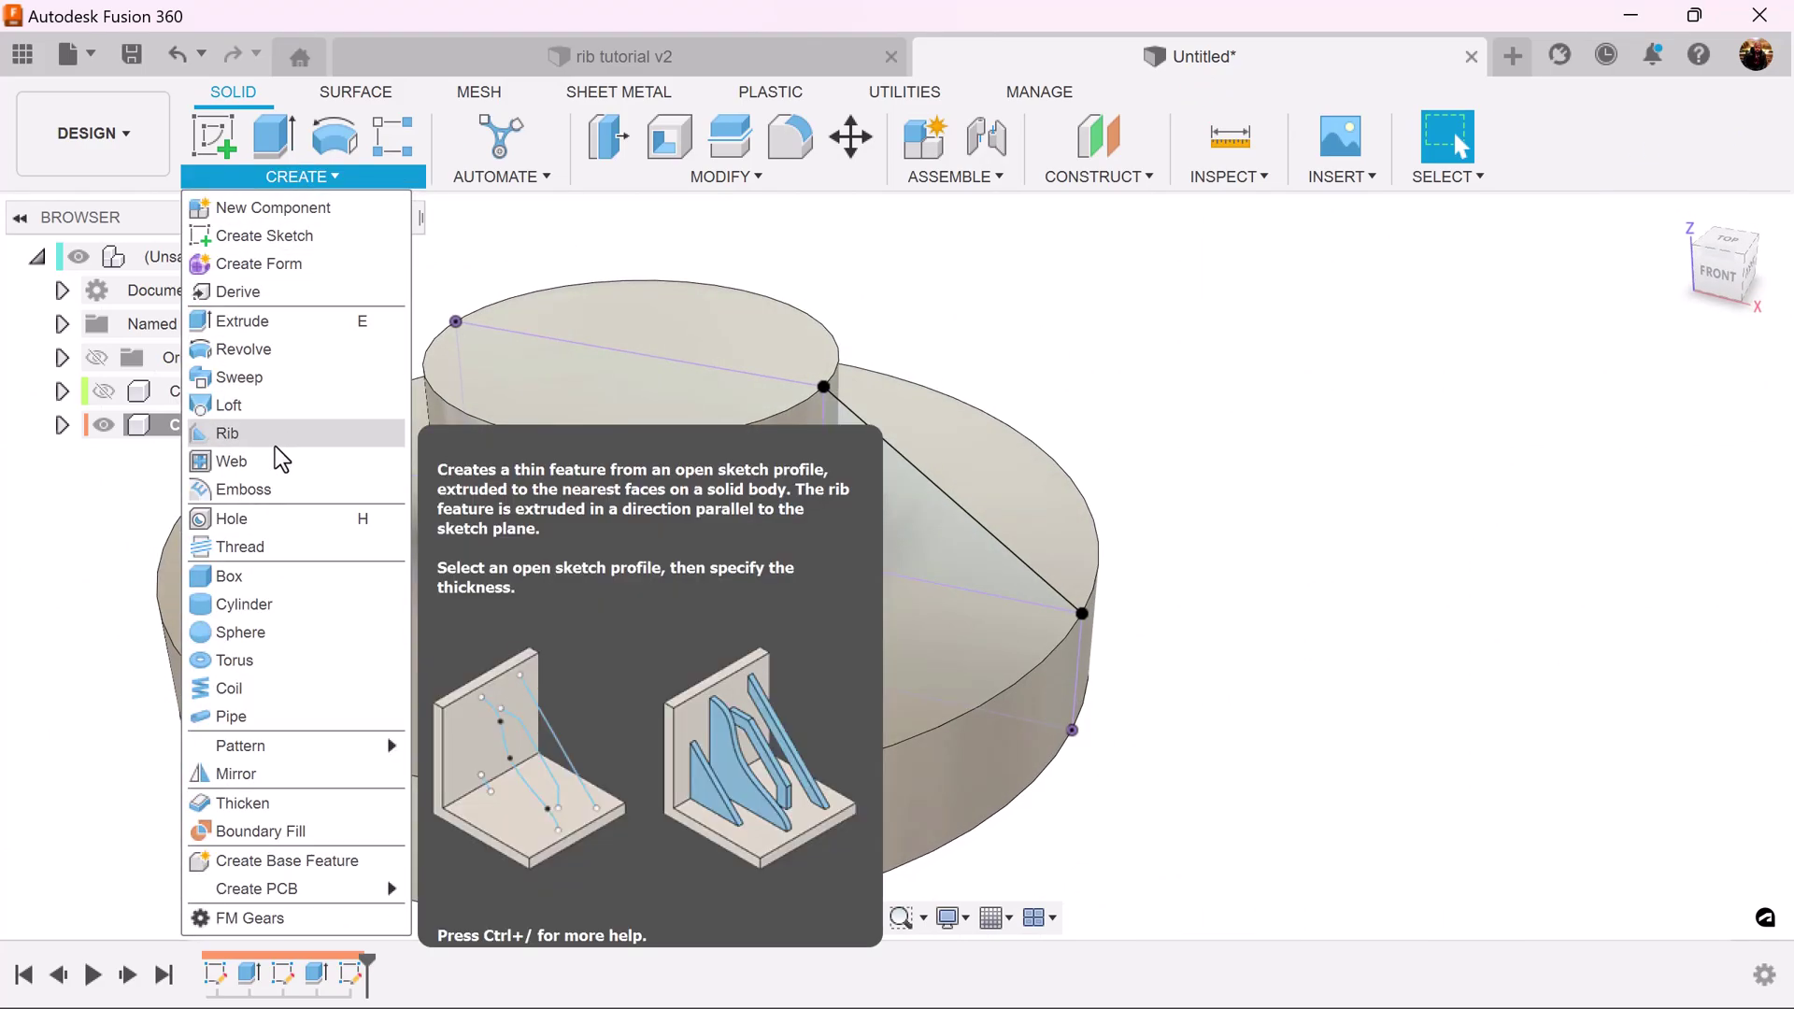
{"action": "left_click", "coordinate": [277, 443]}
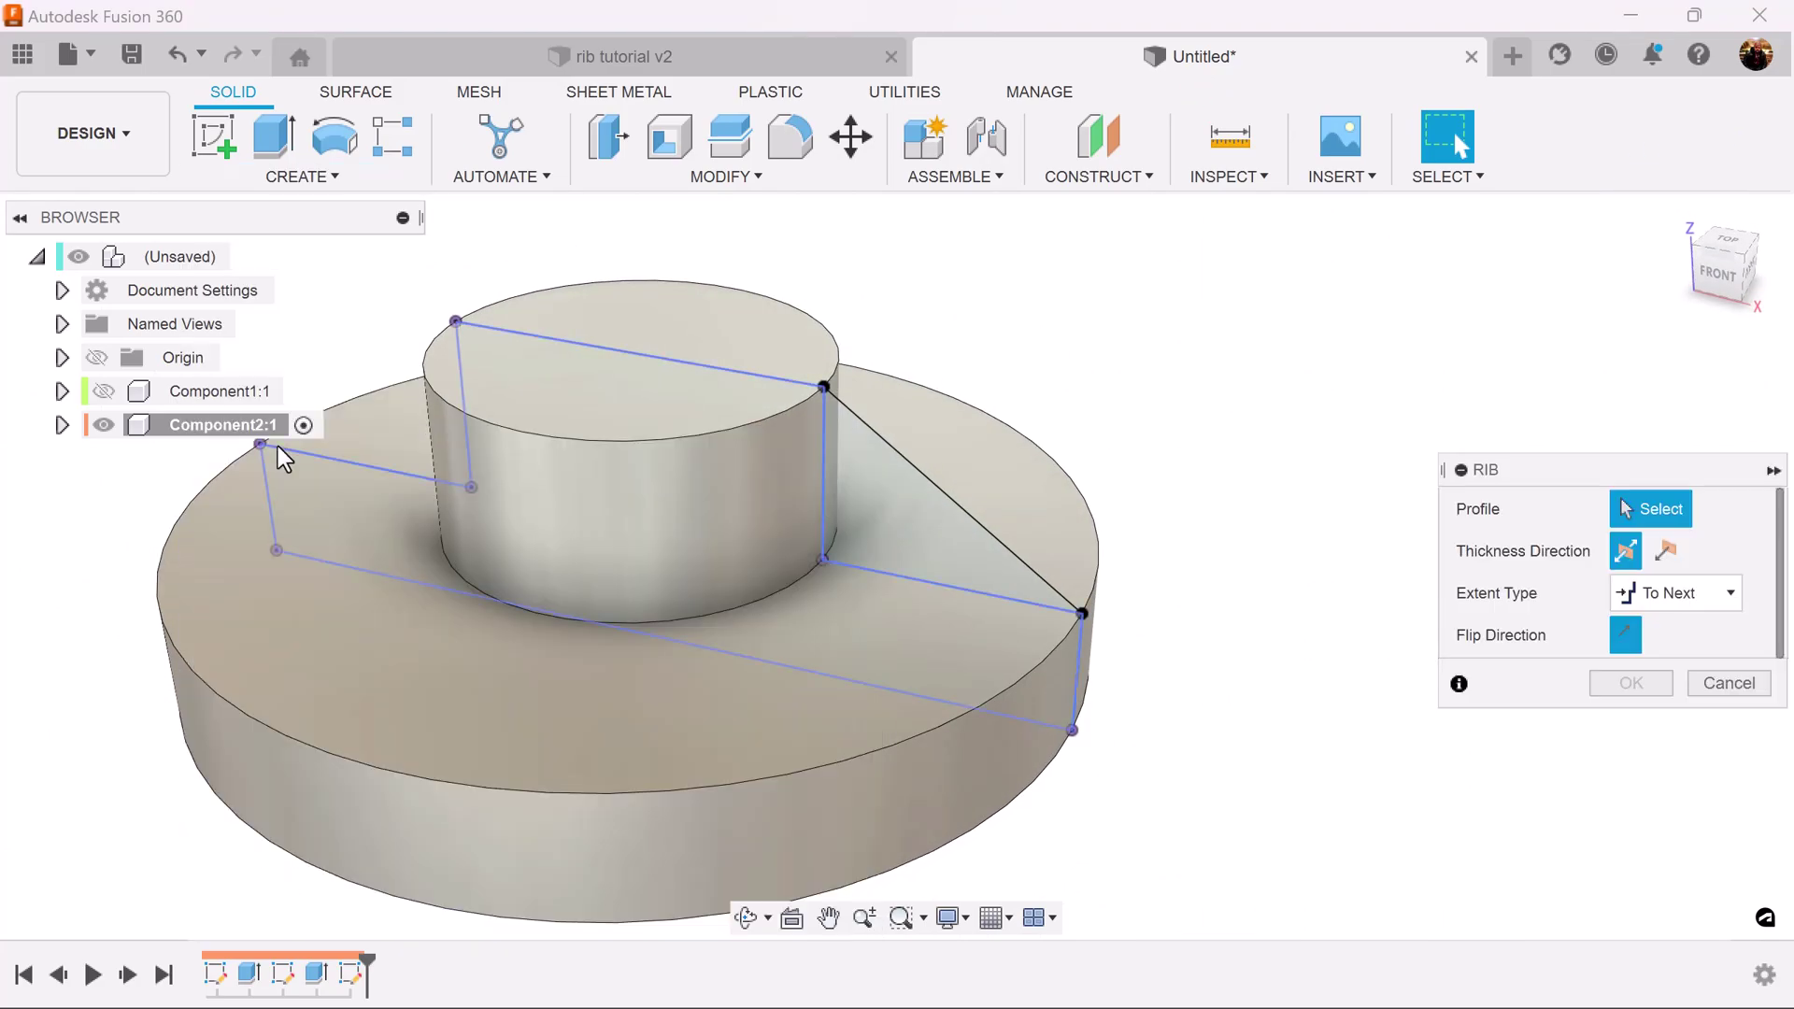
{"action": "left_click", "coordinate": [933, 482]}
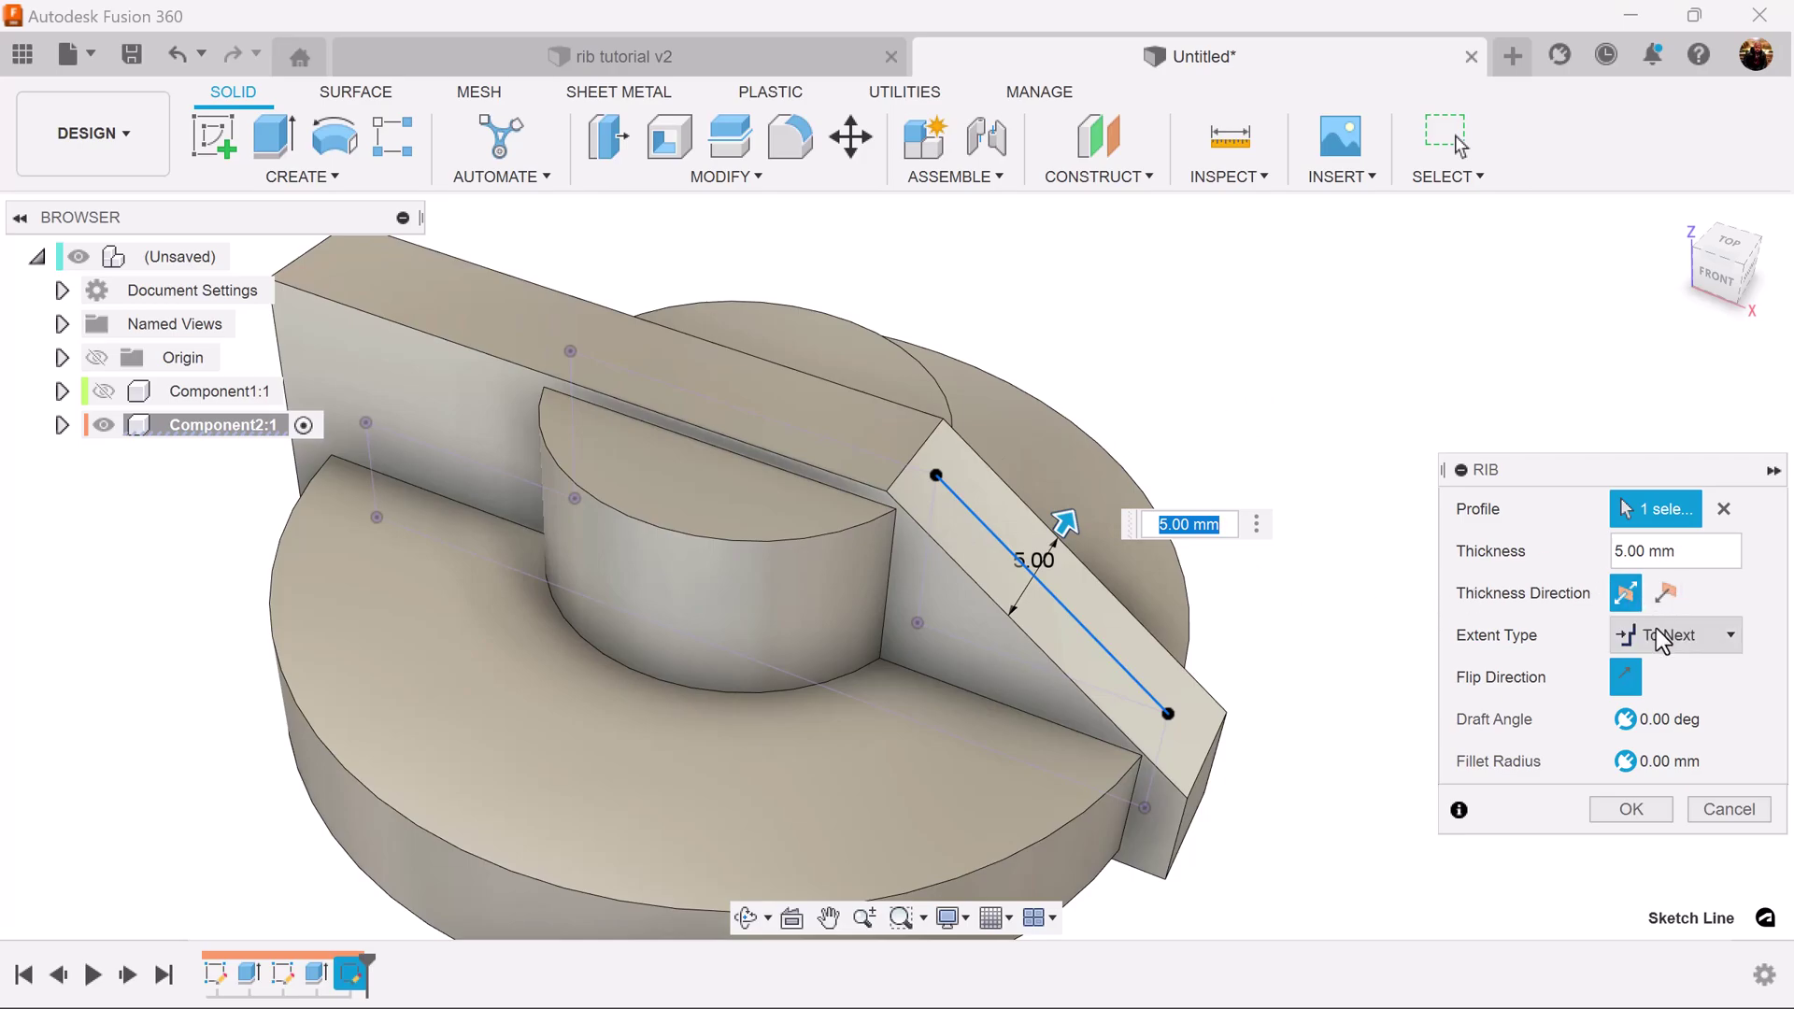
{"action": "left_click", "coordinate": [1626, 680]}
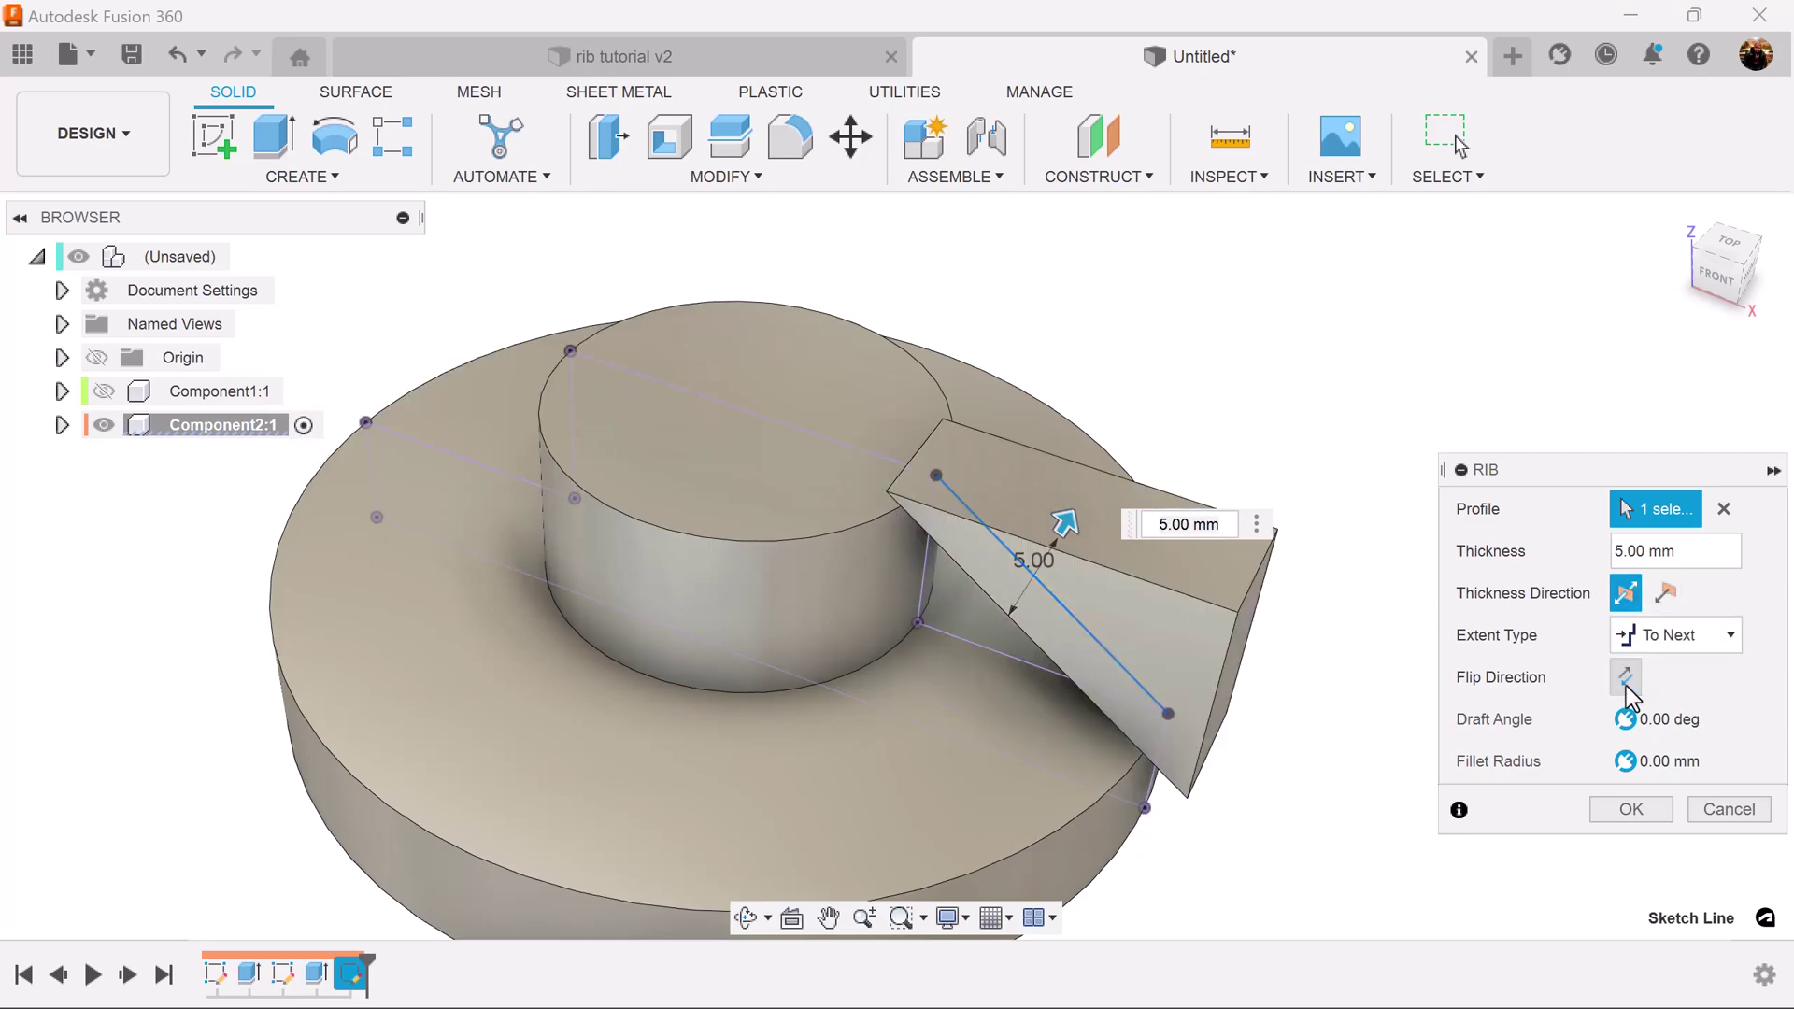
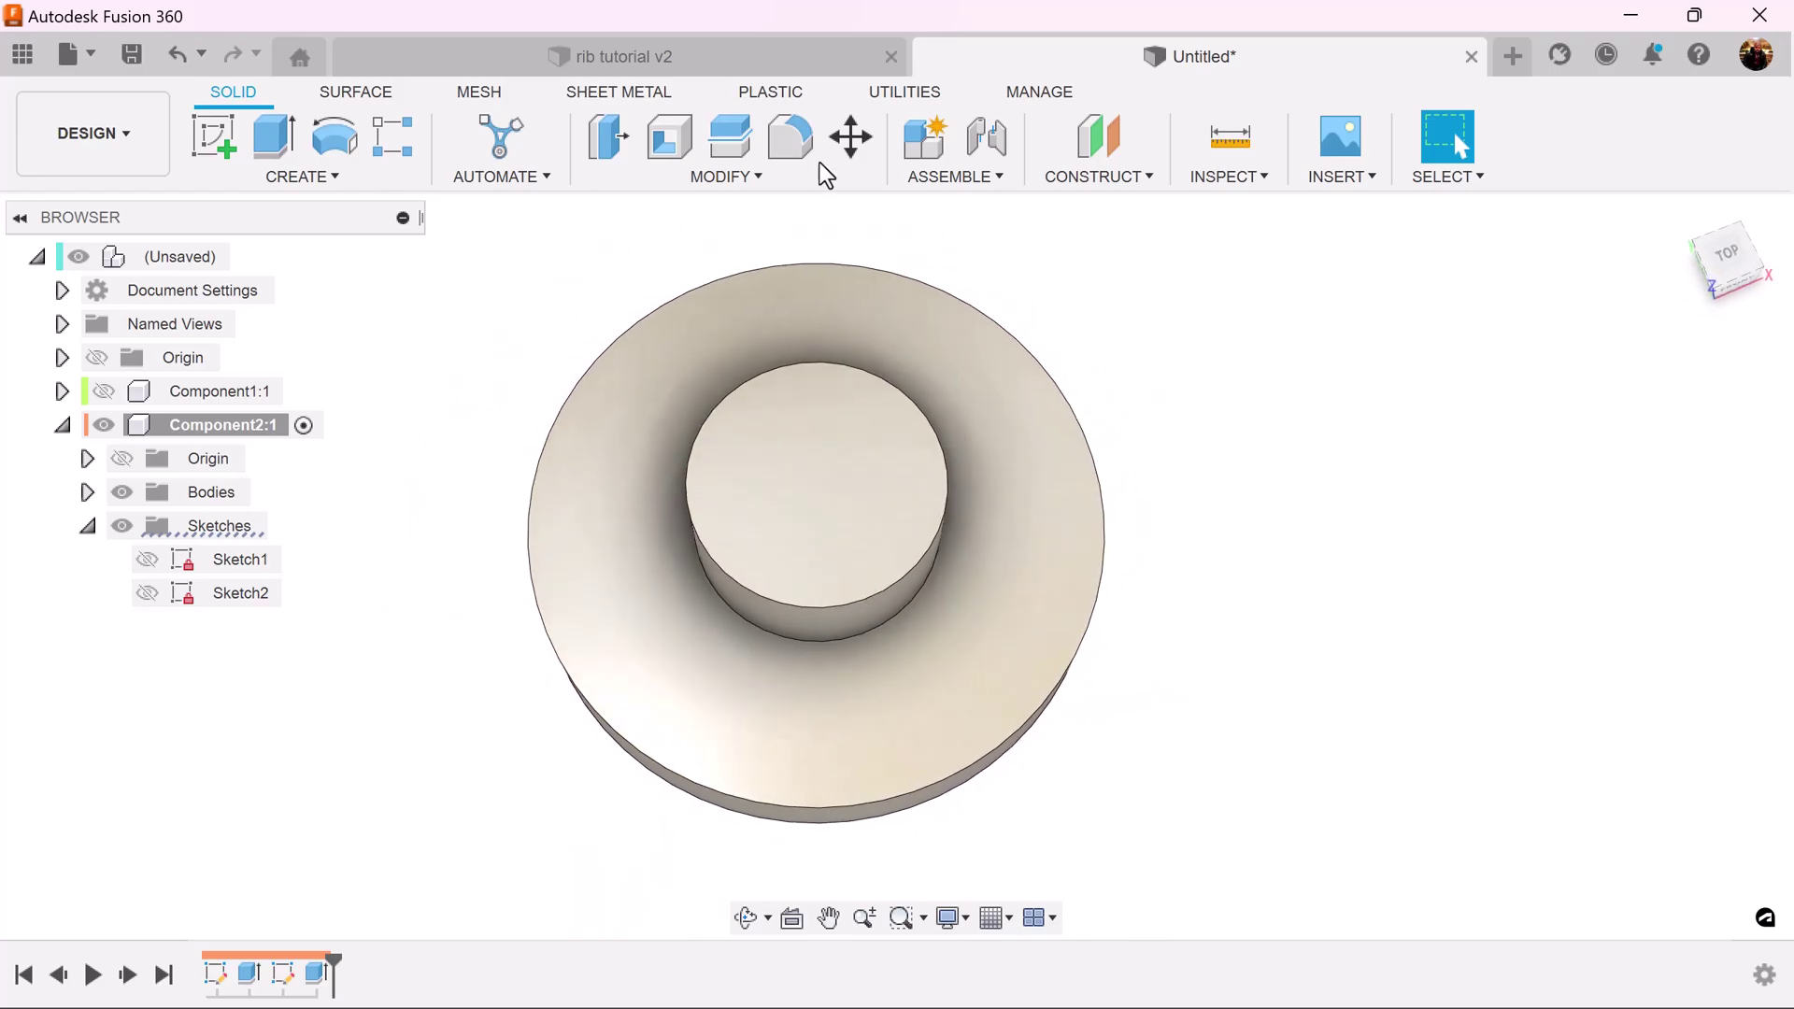
- Create a sketch on the top face of the round disc surrounding the boss
{"action": "left_click", "coordinate": [213, 137]}
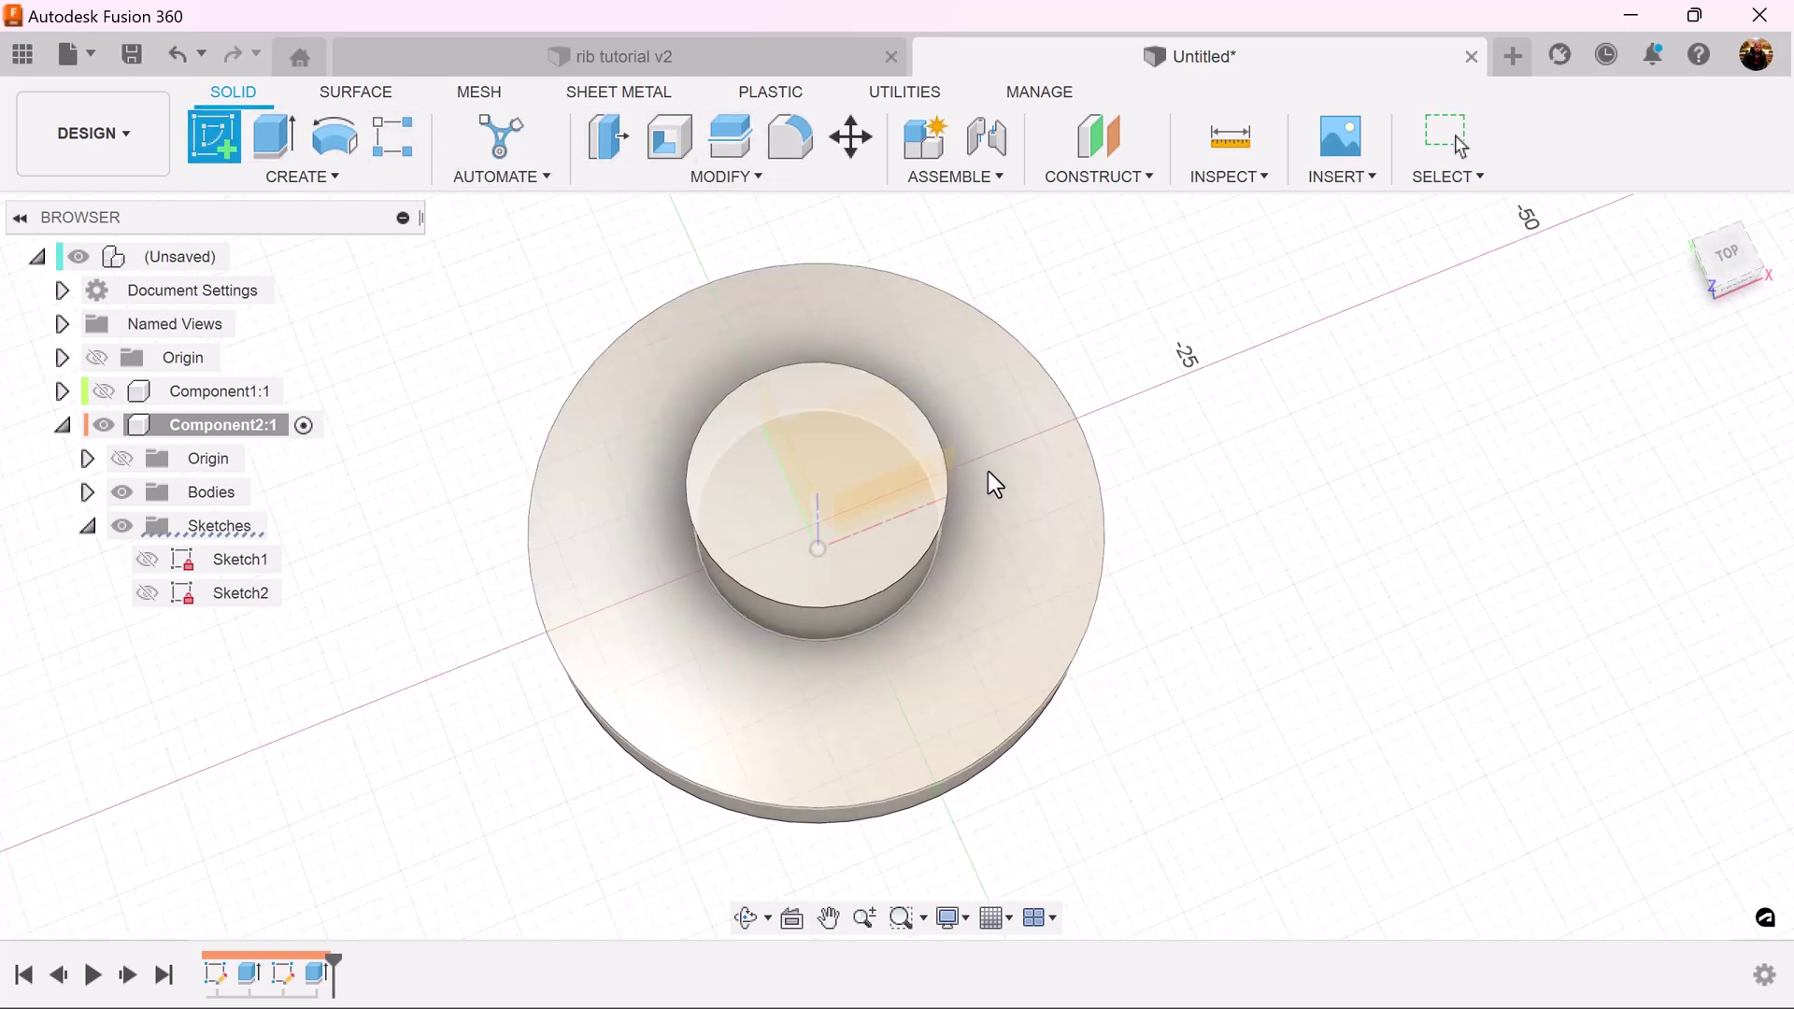
{"action": "left_click", "coordinate": [1020, 554]}
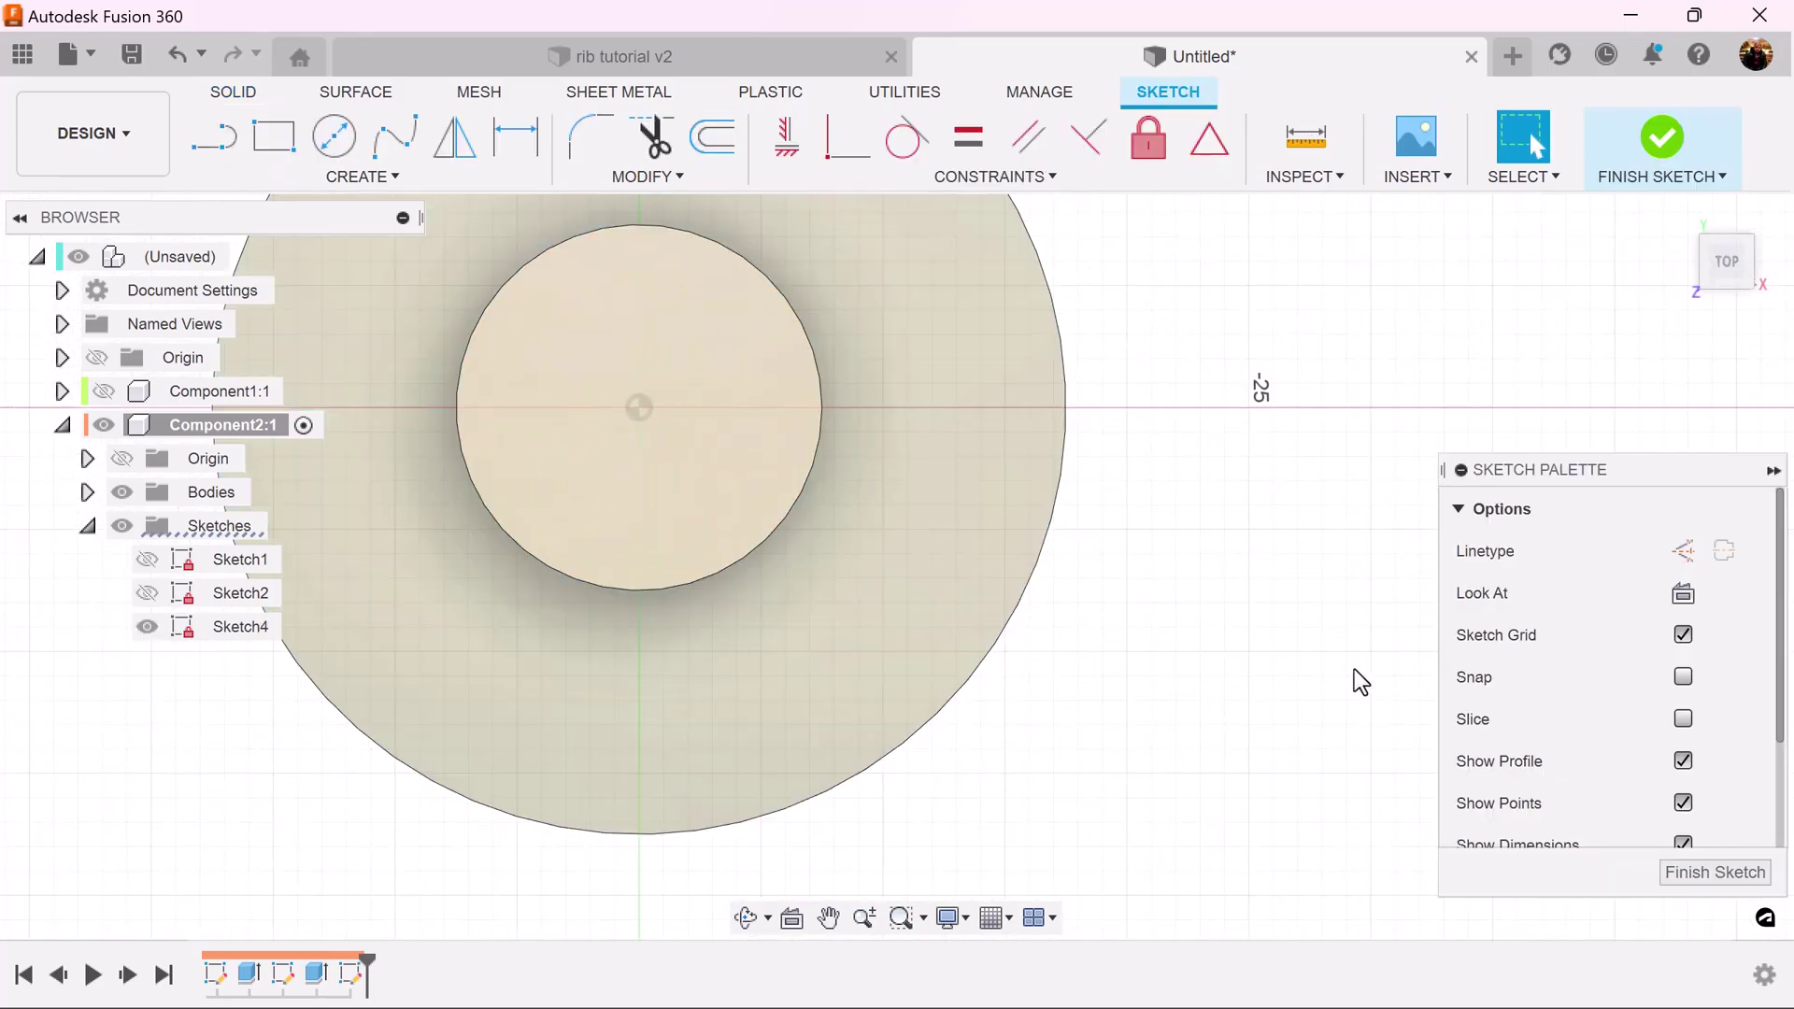
{"action": "middle_click_drag", "start_coordinate": [1354, 669], "coordinate": [1409, 772]}
{"action": "scroll", "coordinate": [1314, 692], "scroll_direction": "down", "scroll_amount": 3}
{"action": "middle_click_drag", "start_coordinate": [1314, 688], "coordinate": [1262, 681]}
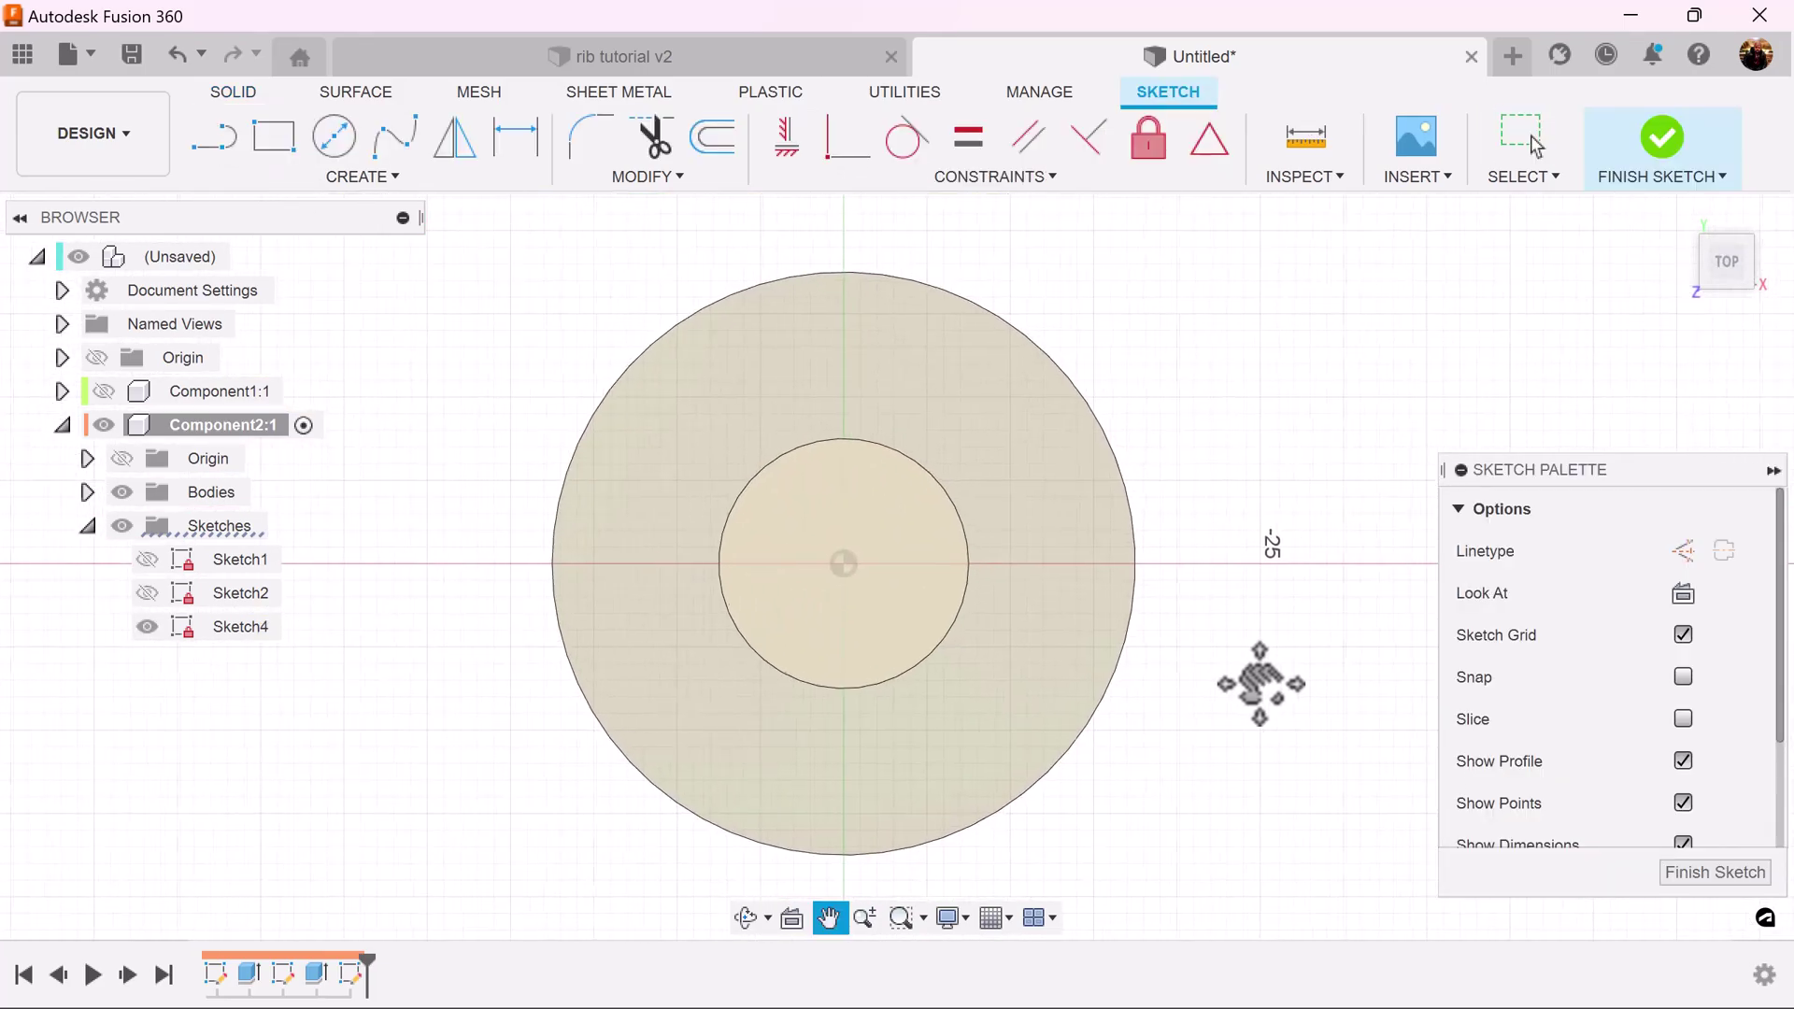
- Sketch a rectangle about 20 mm long from the boss's centre past the disc's edge, with its inner side's midpoint constrained to the origin
{"action": "left_click", "coordinate": [273, 138]}
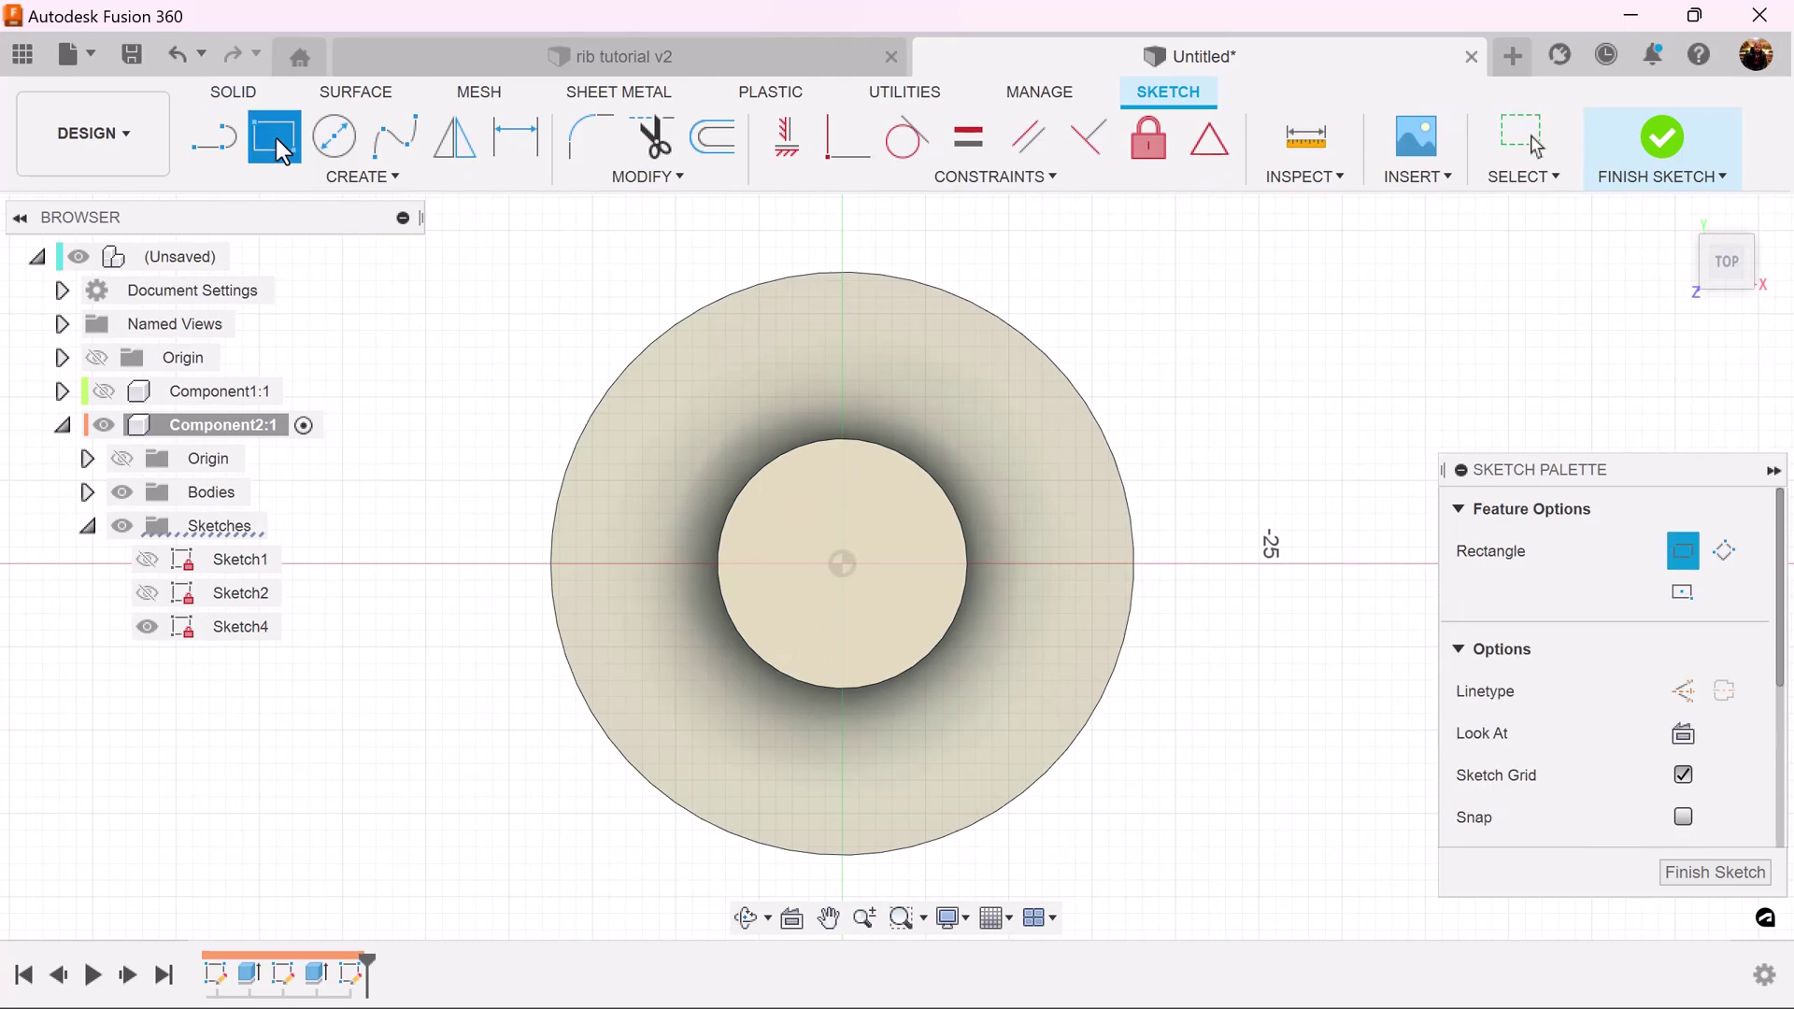
{"action": "left_click", "coordinate": [842, 507]}
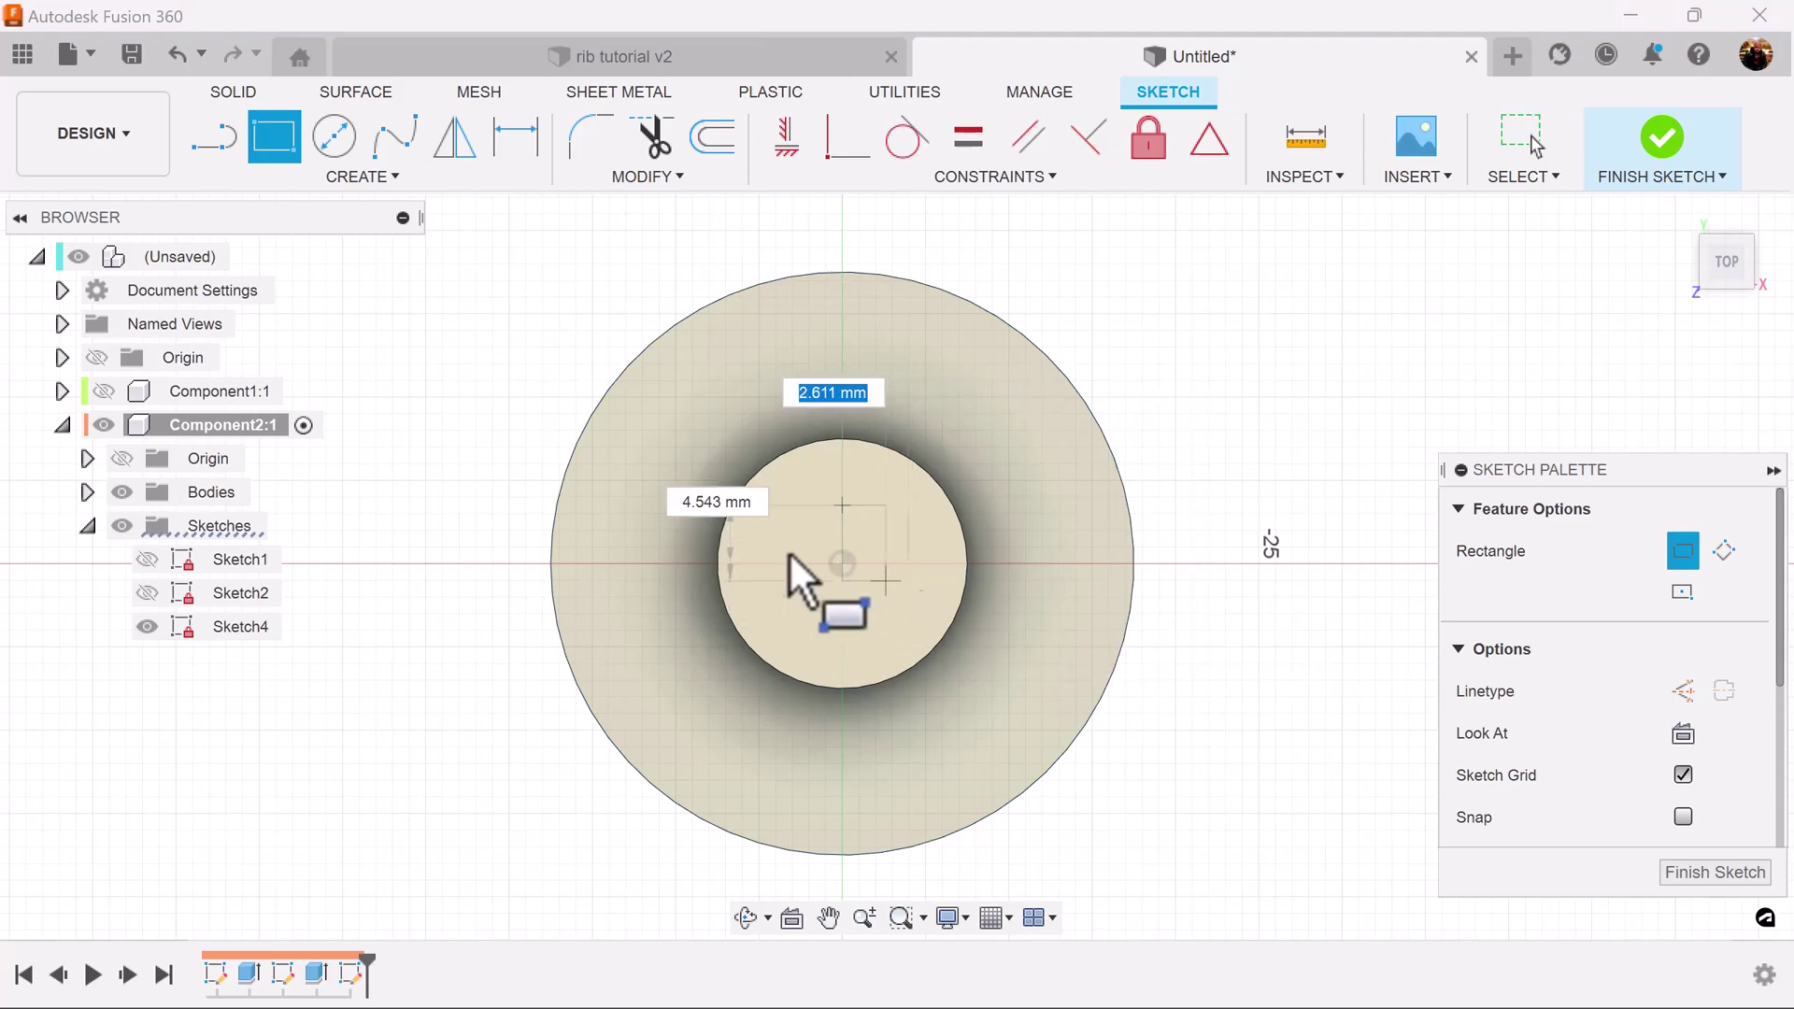
{"action": "left_click", "coordinate": [1177, 622]}
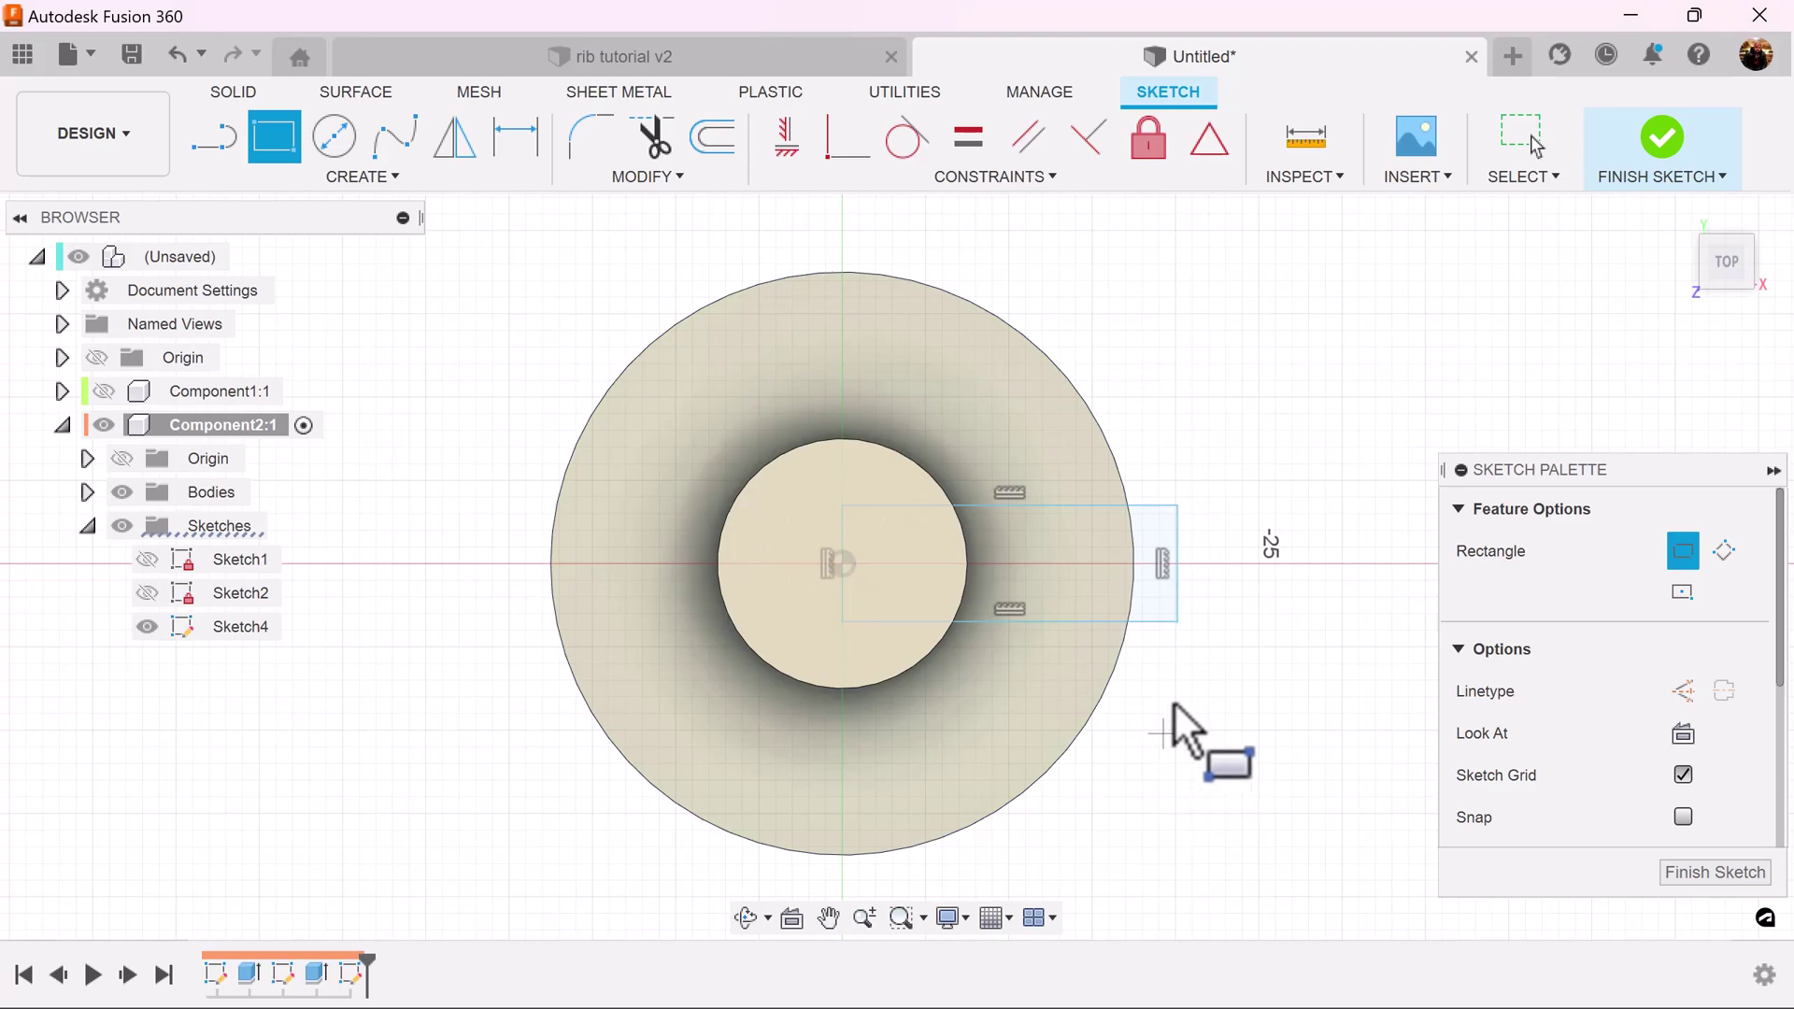
{"action": "left_click", "coordinate": [1212, 138]}
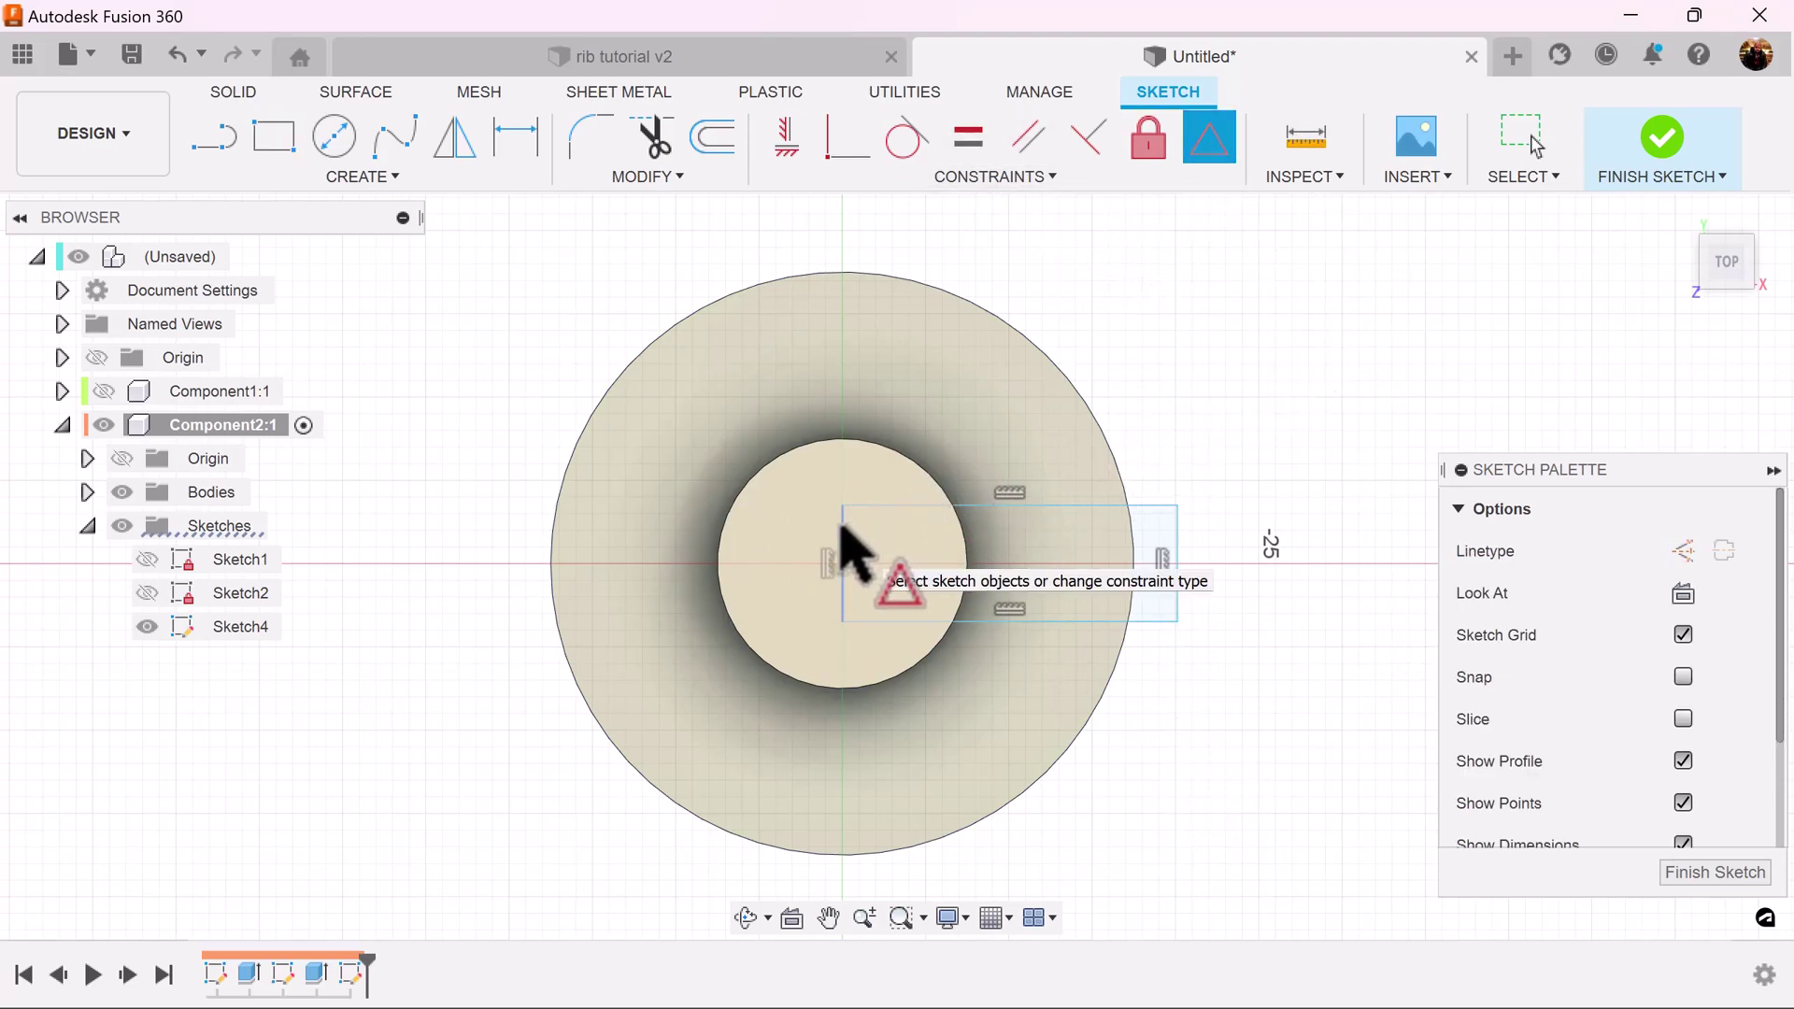
{"action": "left_click", "coordinate": [845, 547]}
{"action": "left_click", "coordinate": [842, 563]}
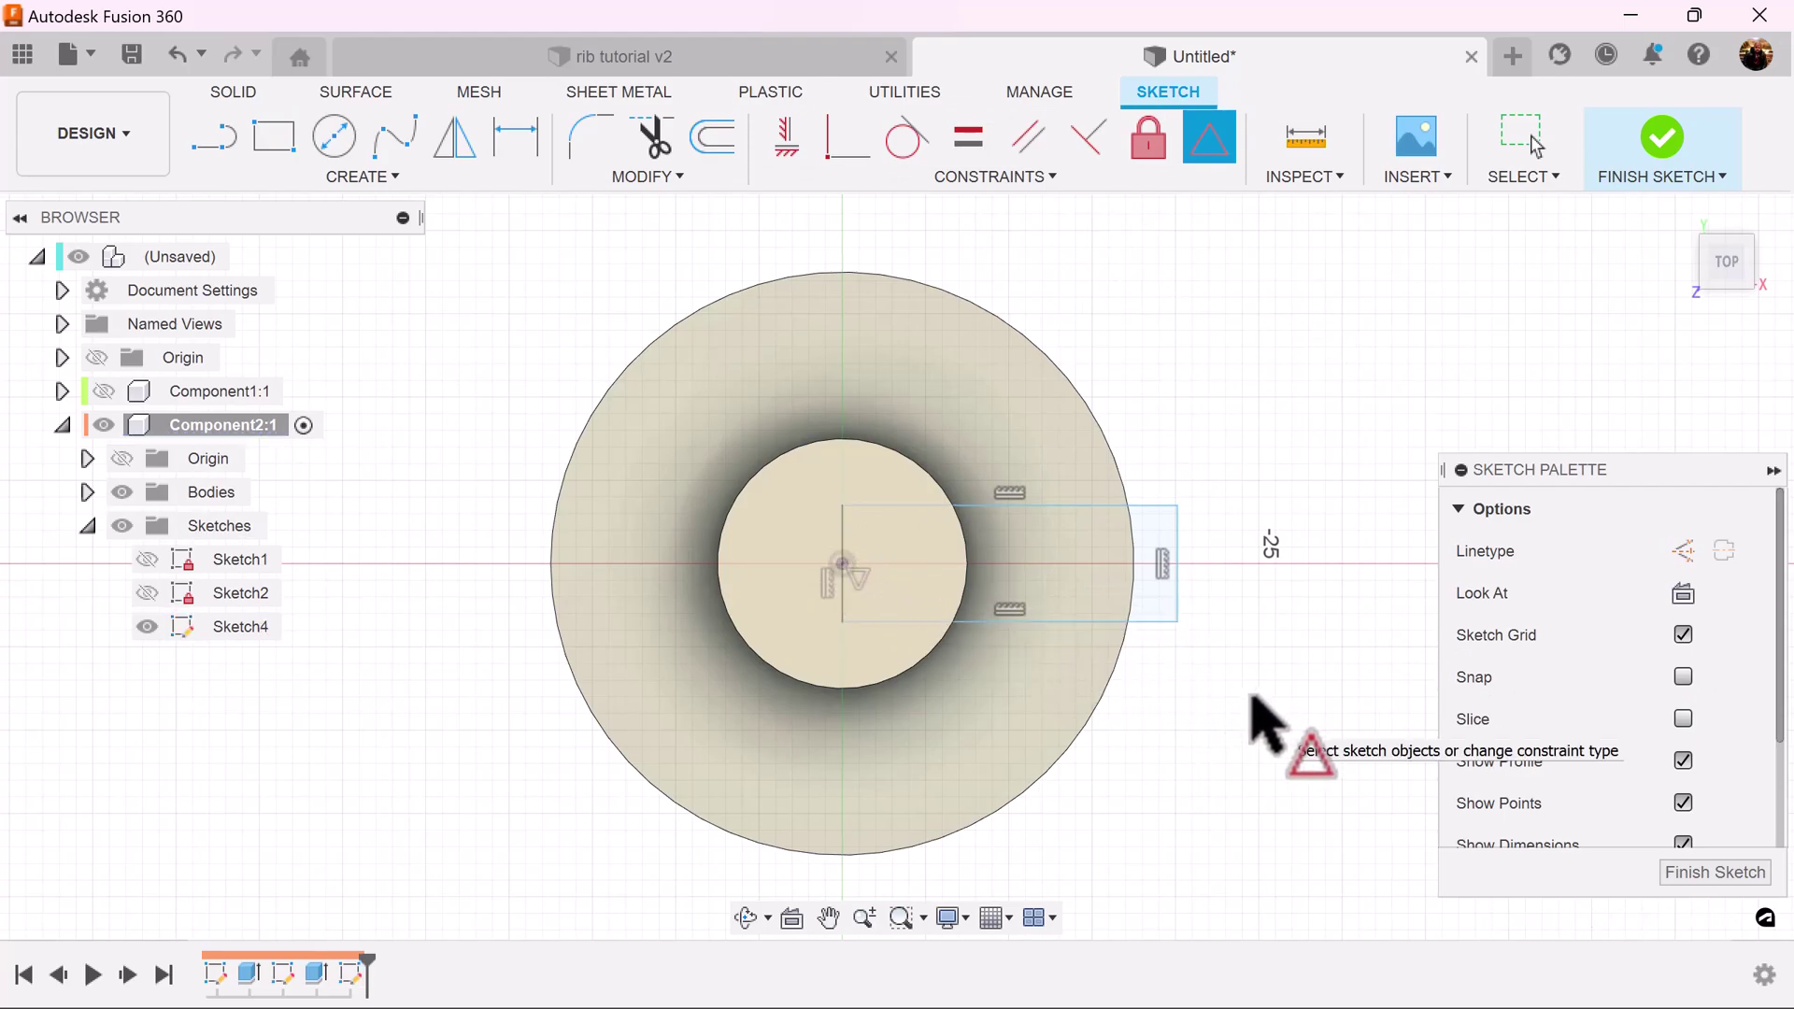
- Dimension the rectangle to 20 mm long and 5 mm wide, and finish the sketch
{"action": "left_click", "coordinate": [519, 140]}
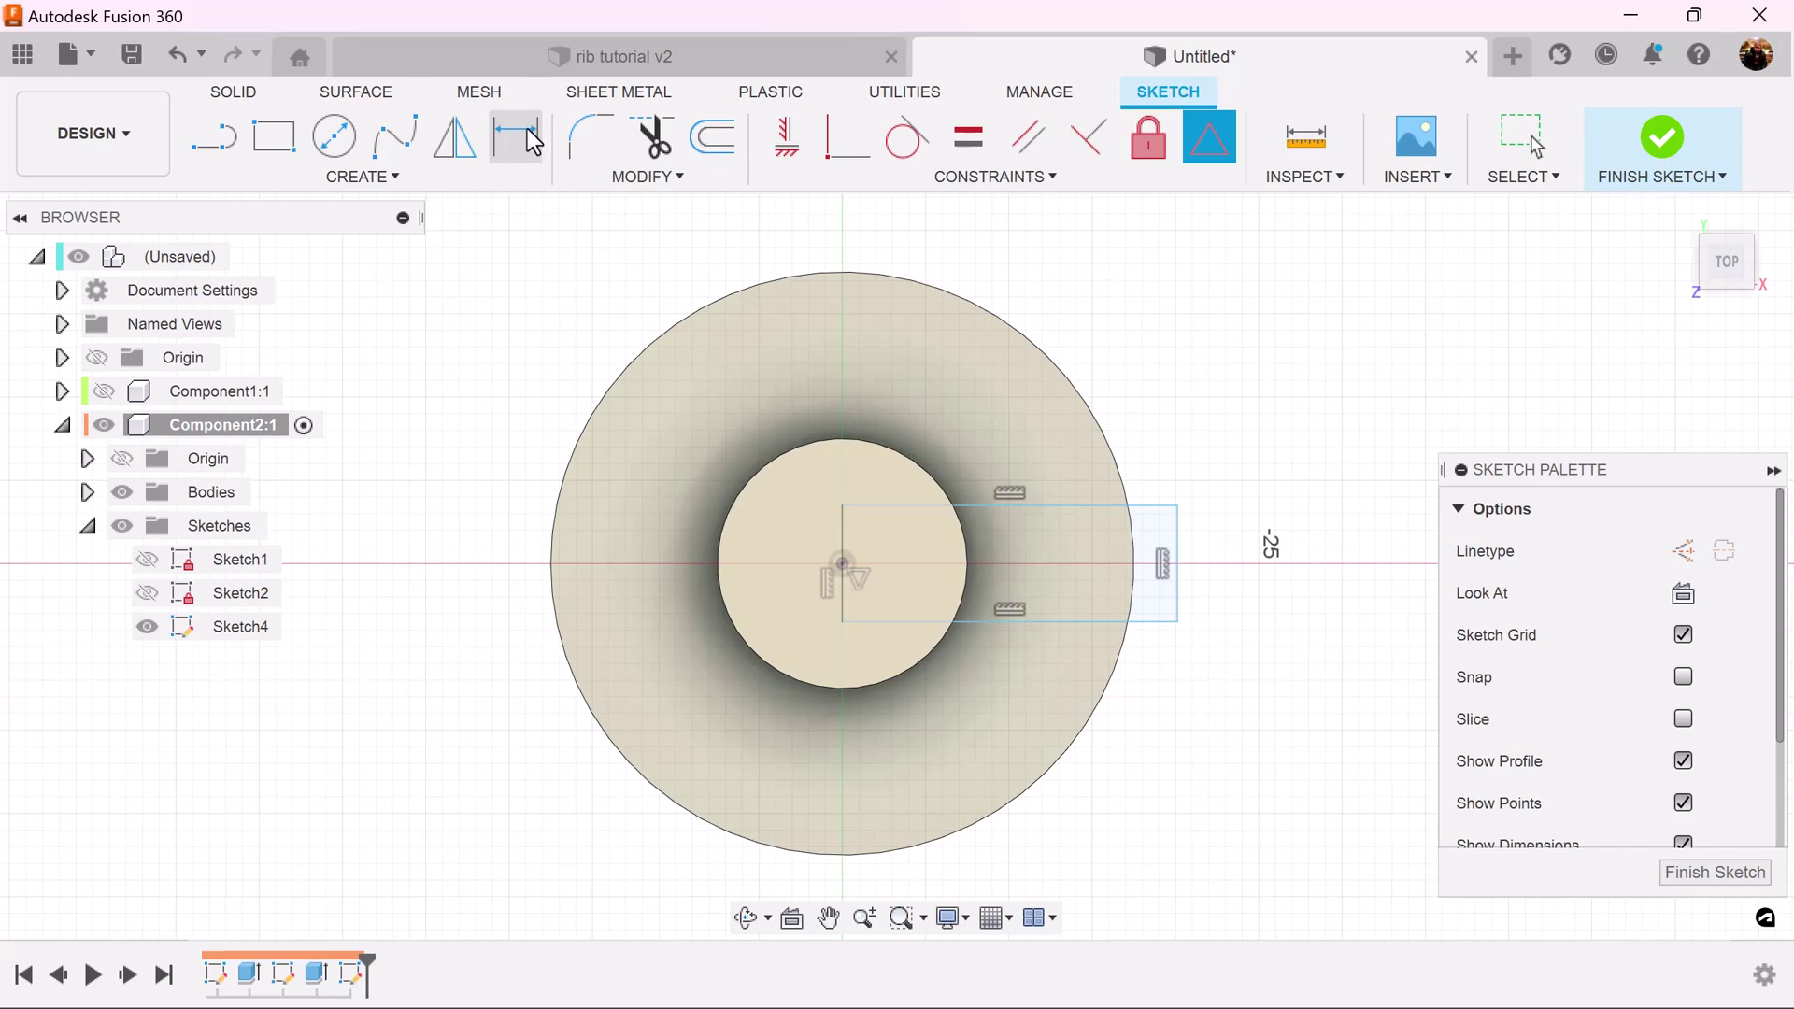
{"action": "left_click", "coordinate": [1050, 506]}
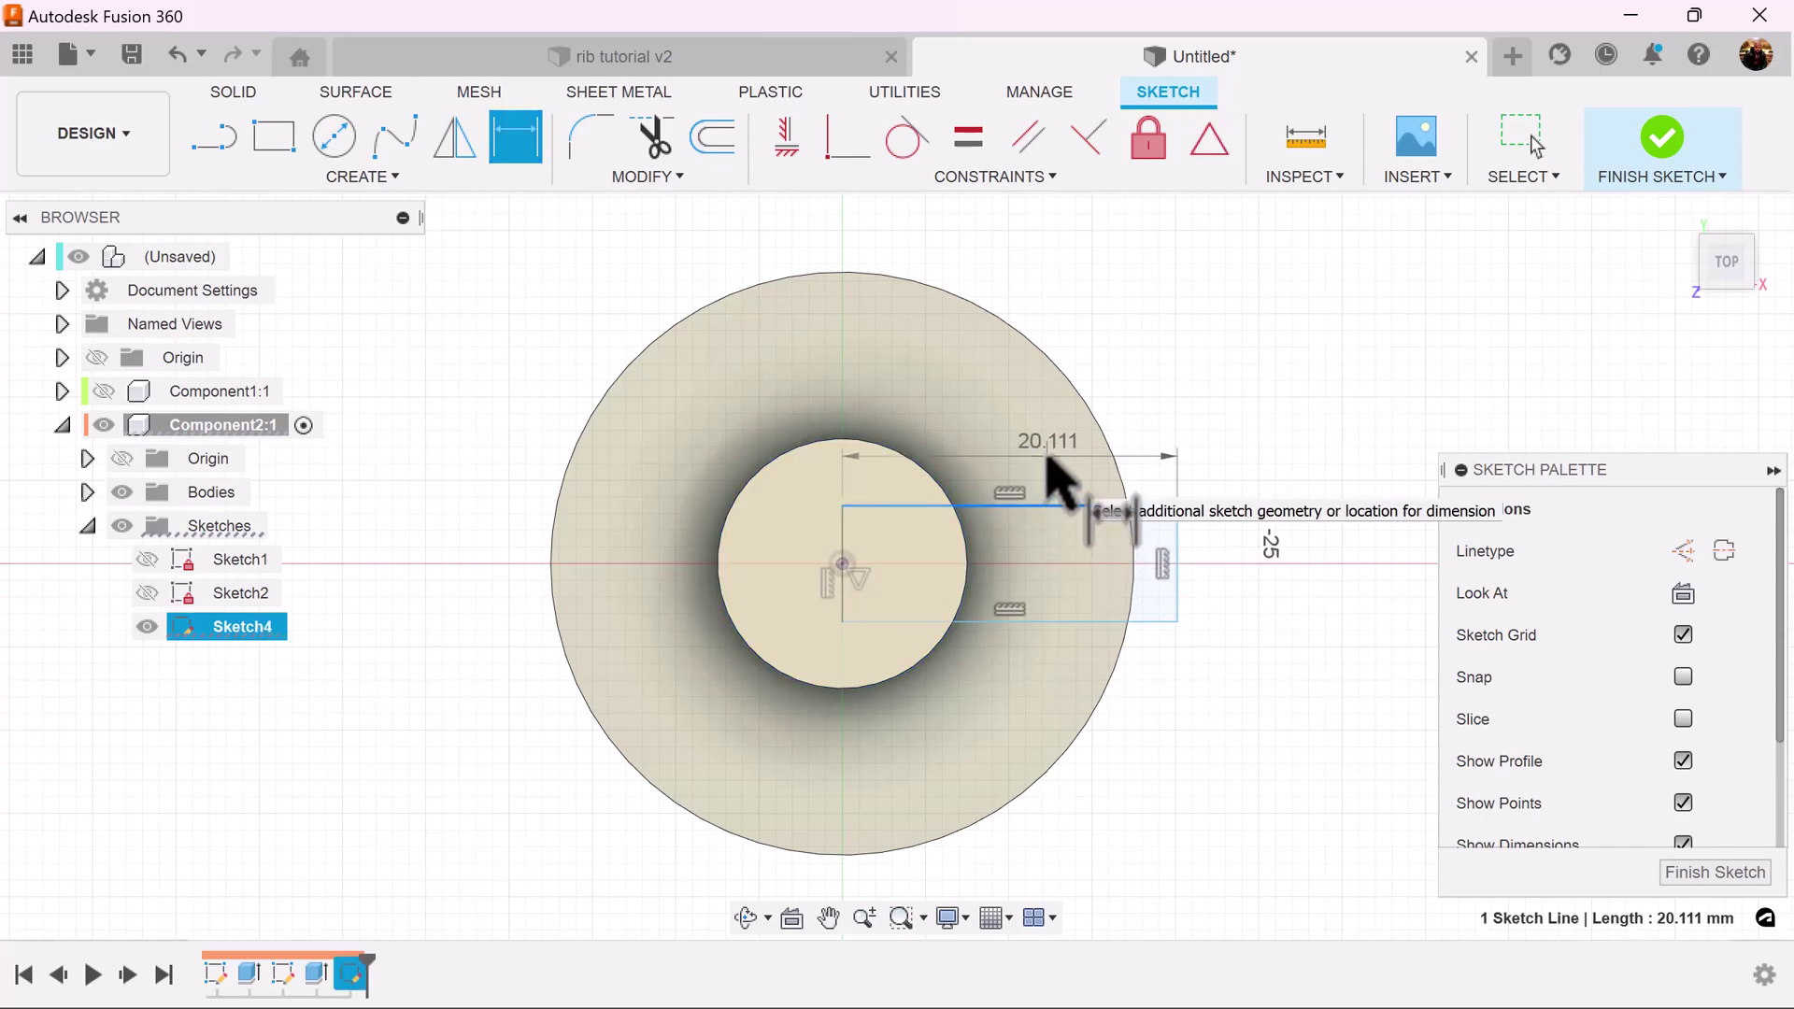
{"action": "left_click", "coordinate": [1048, 457]}
{"action": "type", "text": "20"}
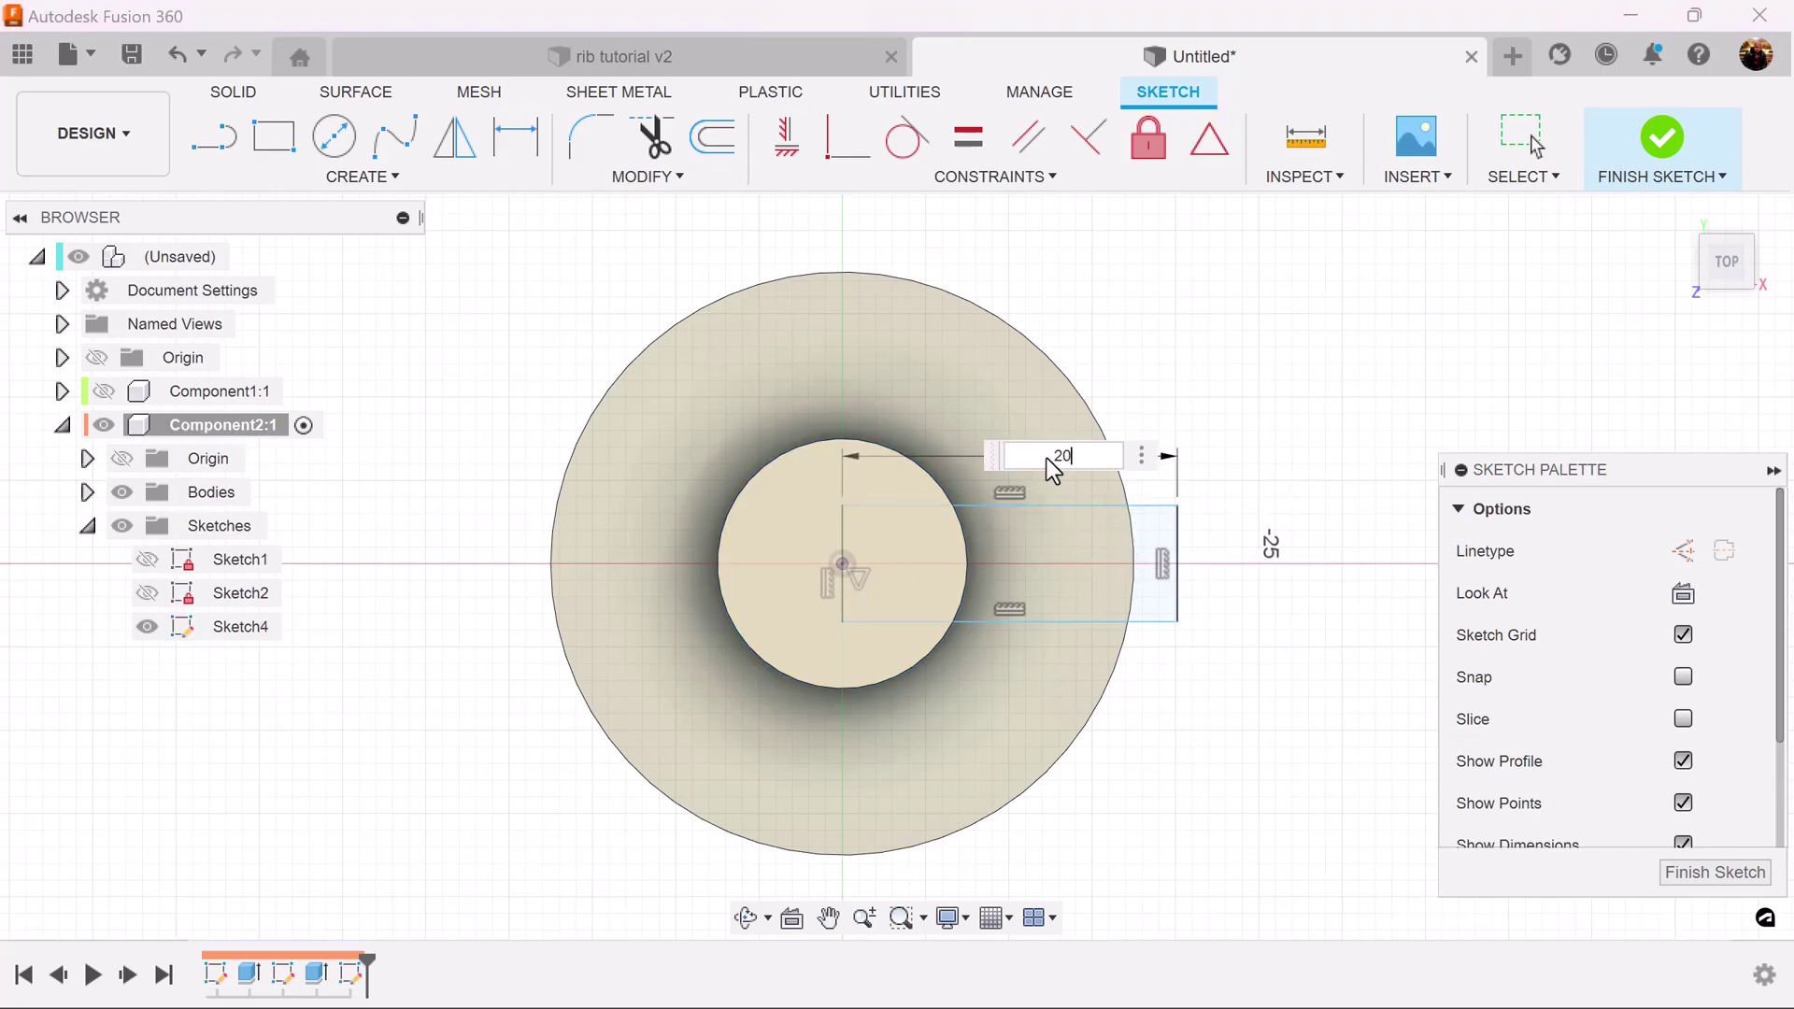
{"action": "key", "text": "Return"}
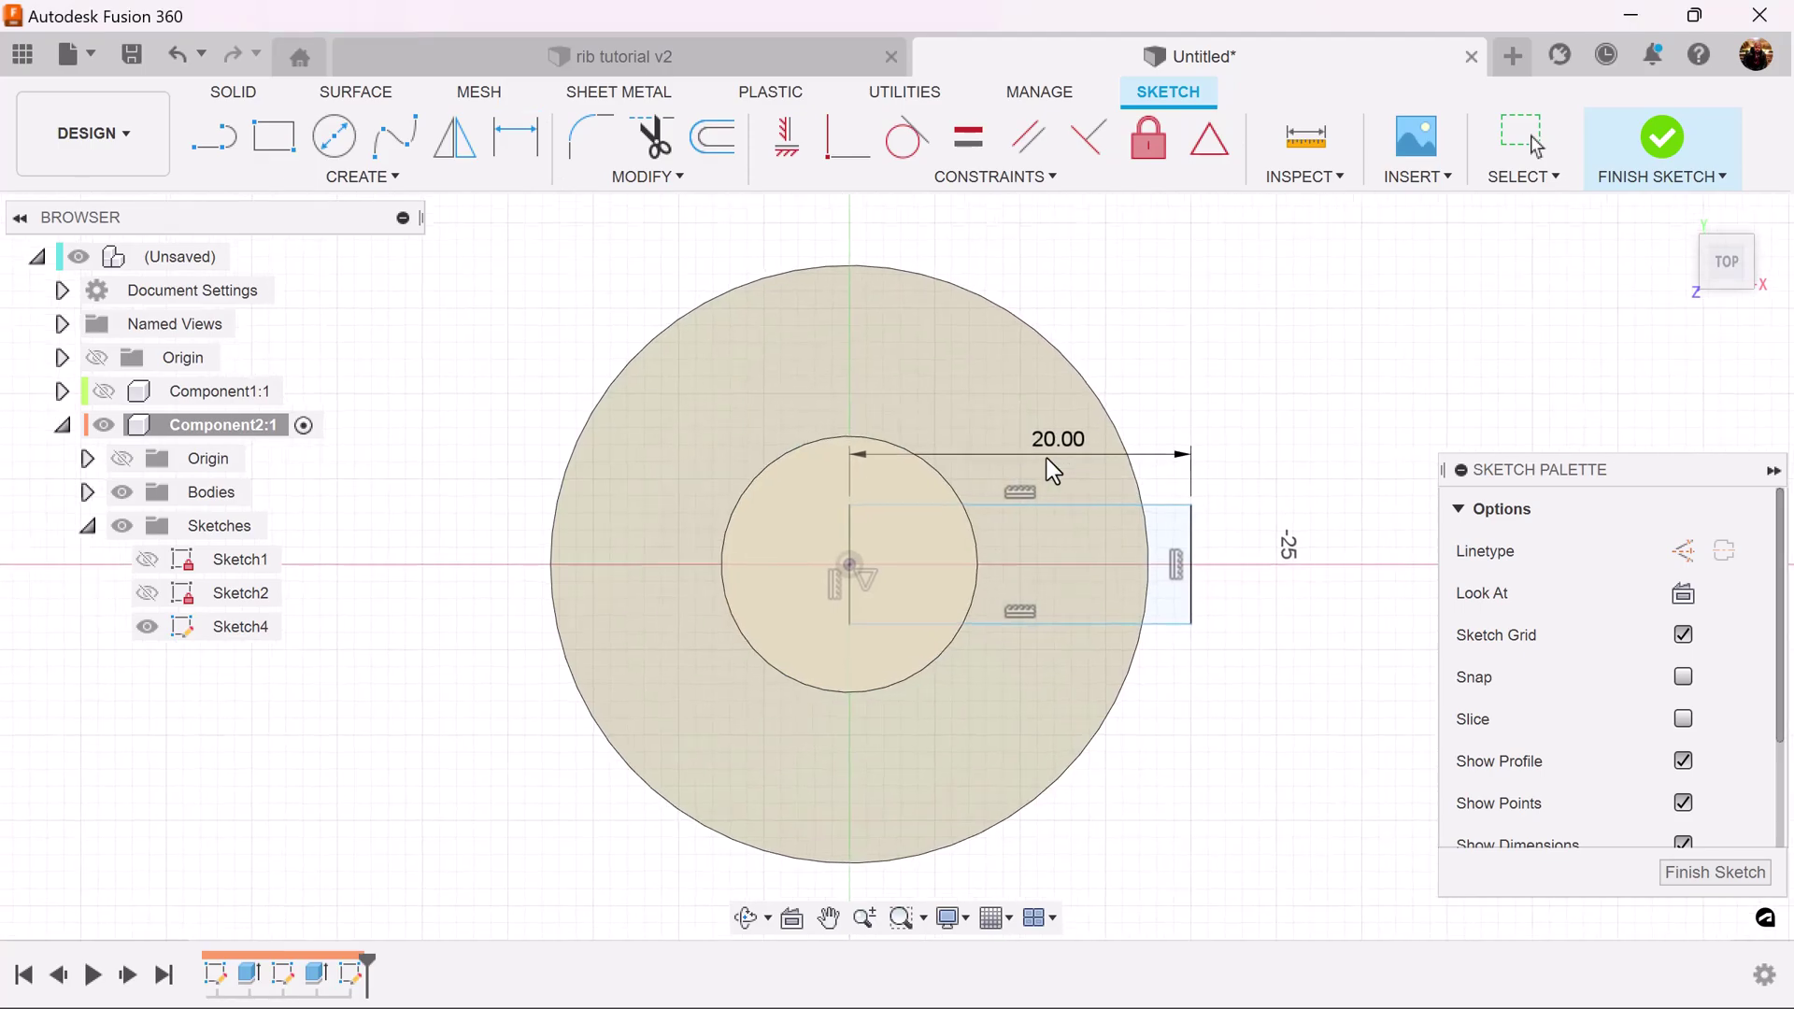
{"action": "middle_click_drag", "start_coordinate": [1278, 423], "coordinate": [1187, 456]}
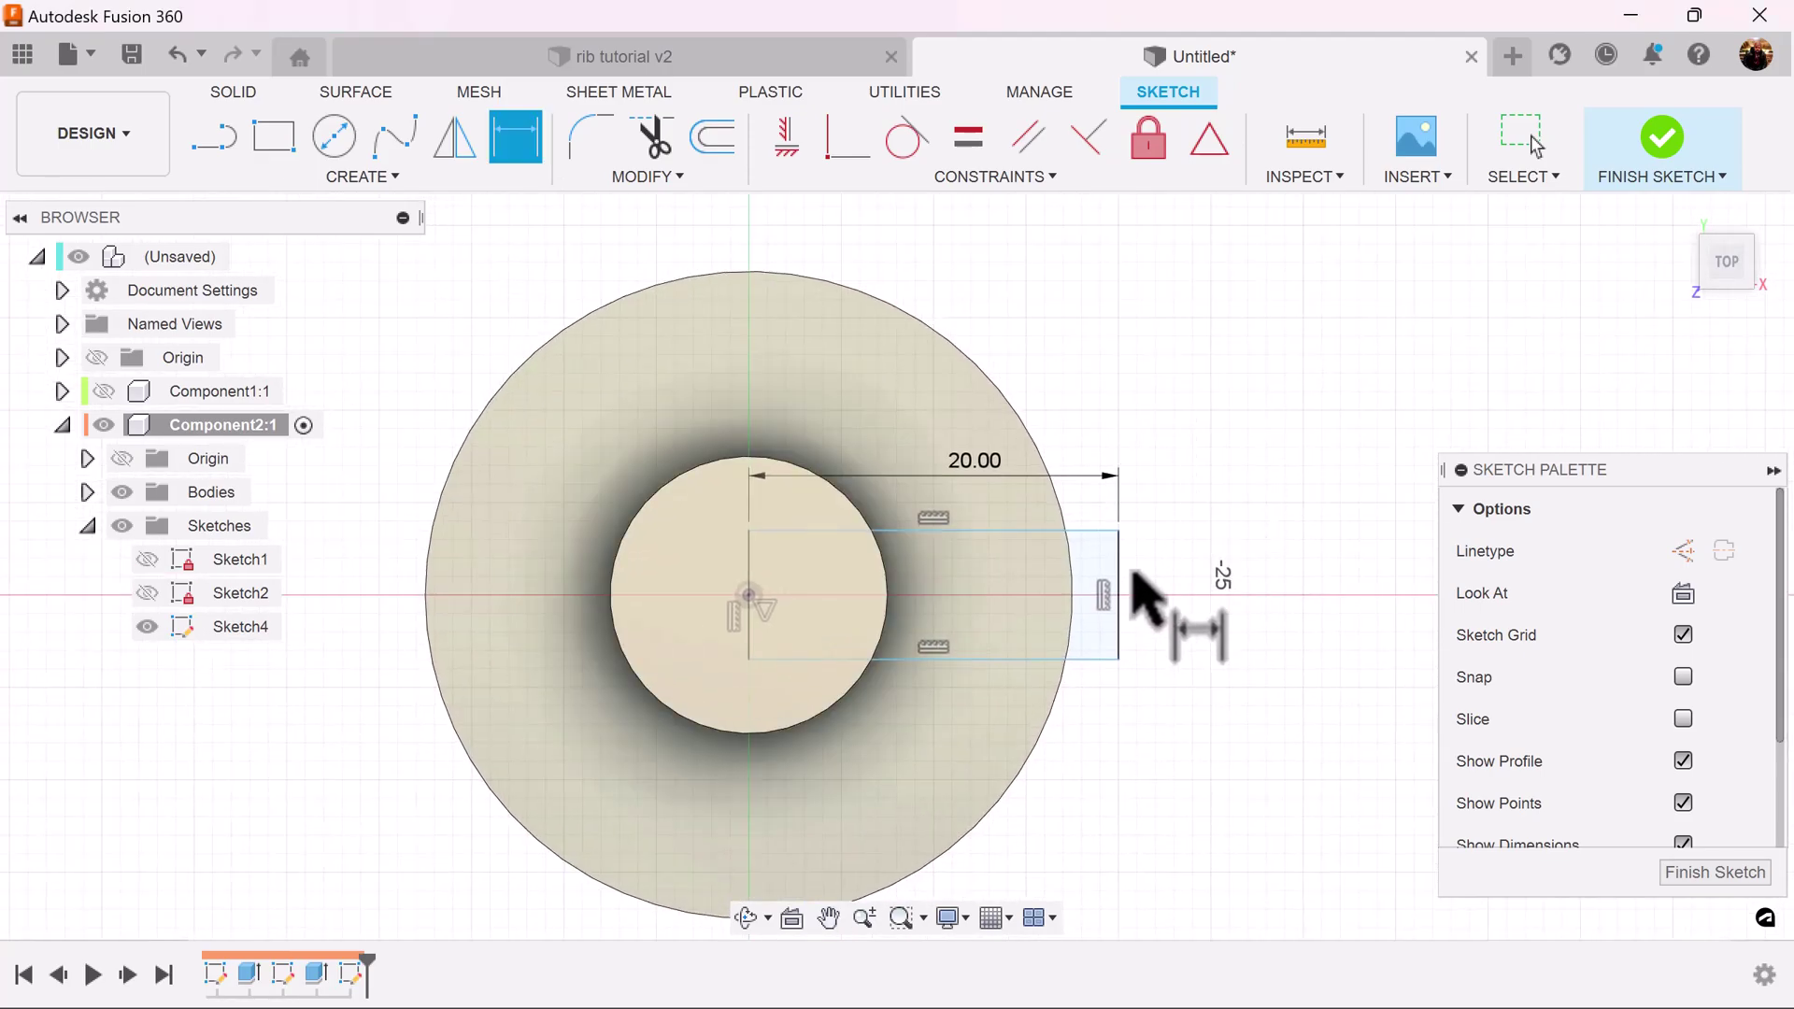
{"action": "left_click", "coordinate": [1120, 601]}
{"action": "left_click", "coordinate": [1168, 587]}
{"action": "type", "text": "5"}
{"action": "key", "text": "Return"}
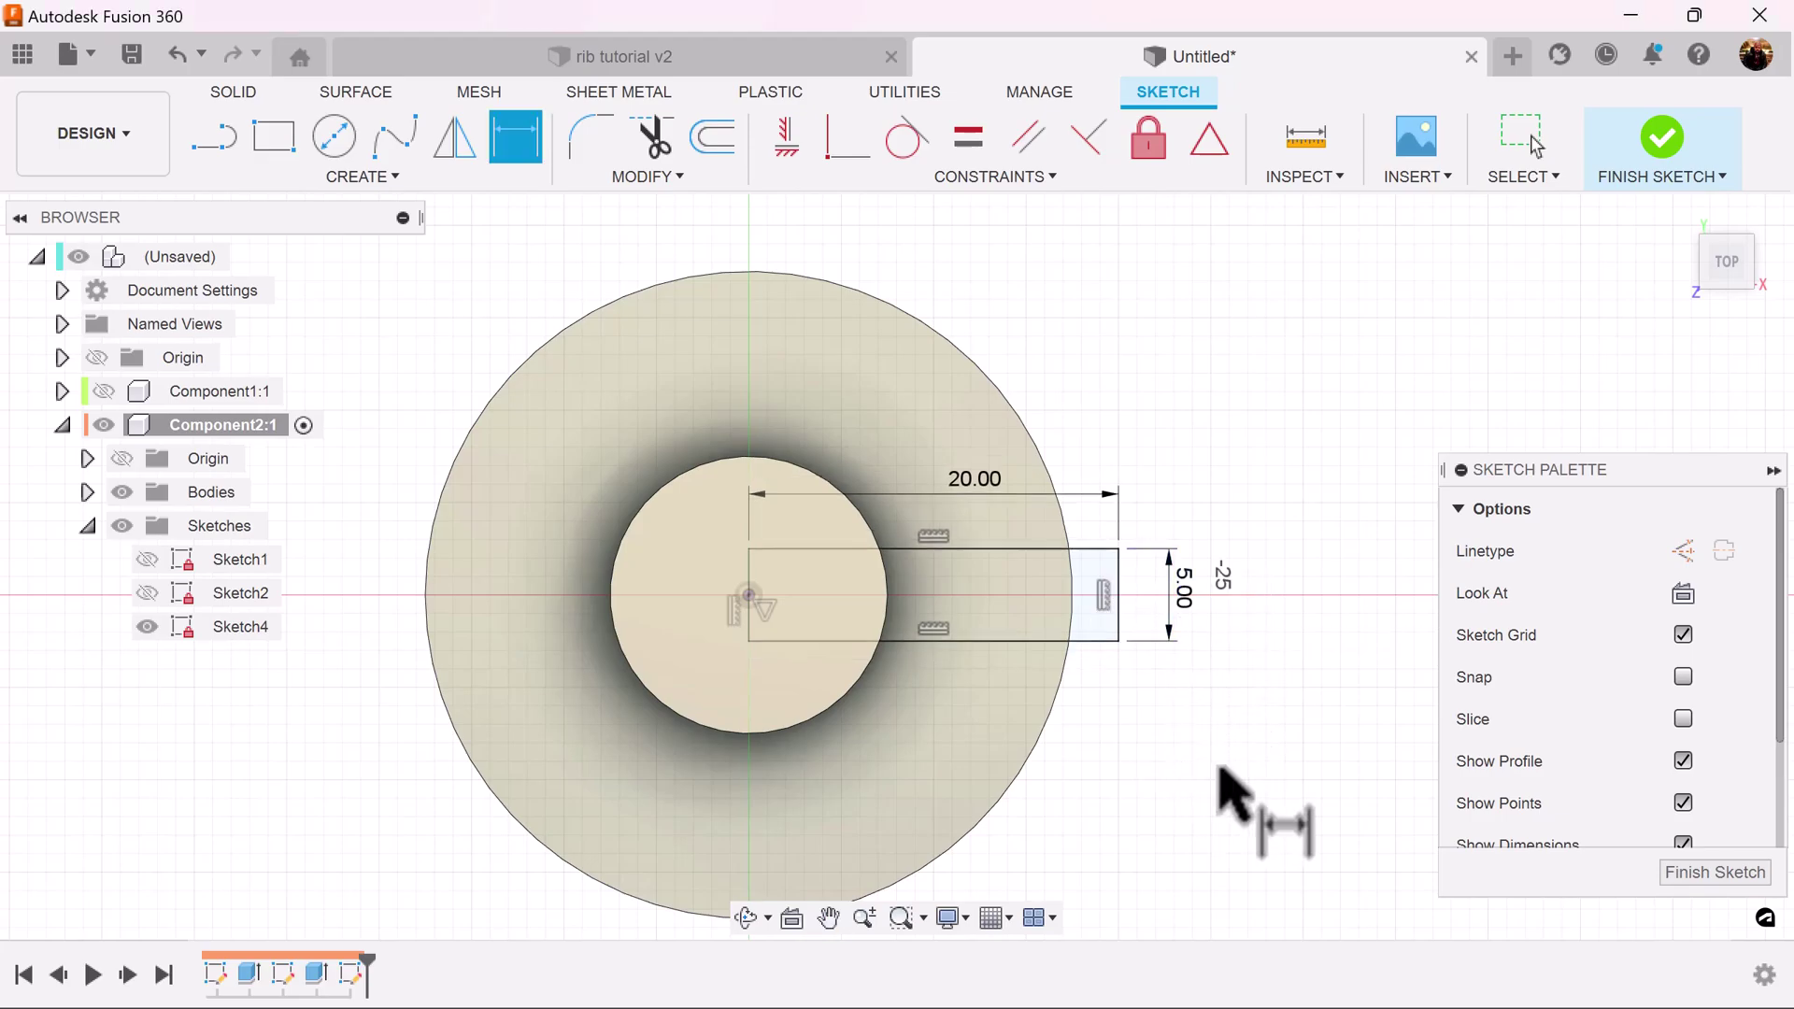
{"action": "left_click", "coordinate": [1716, 871]}
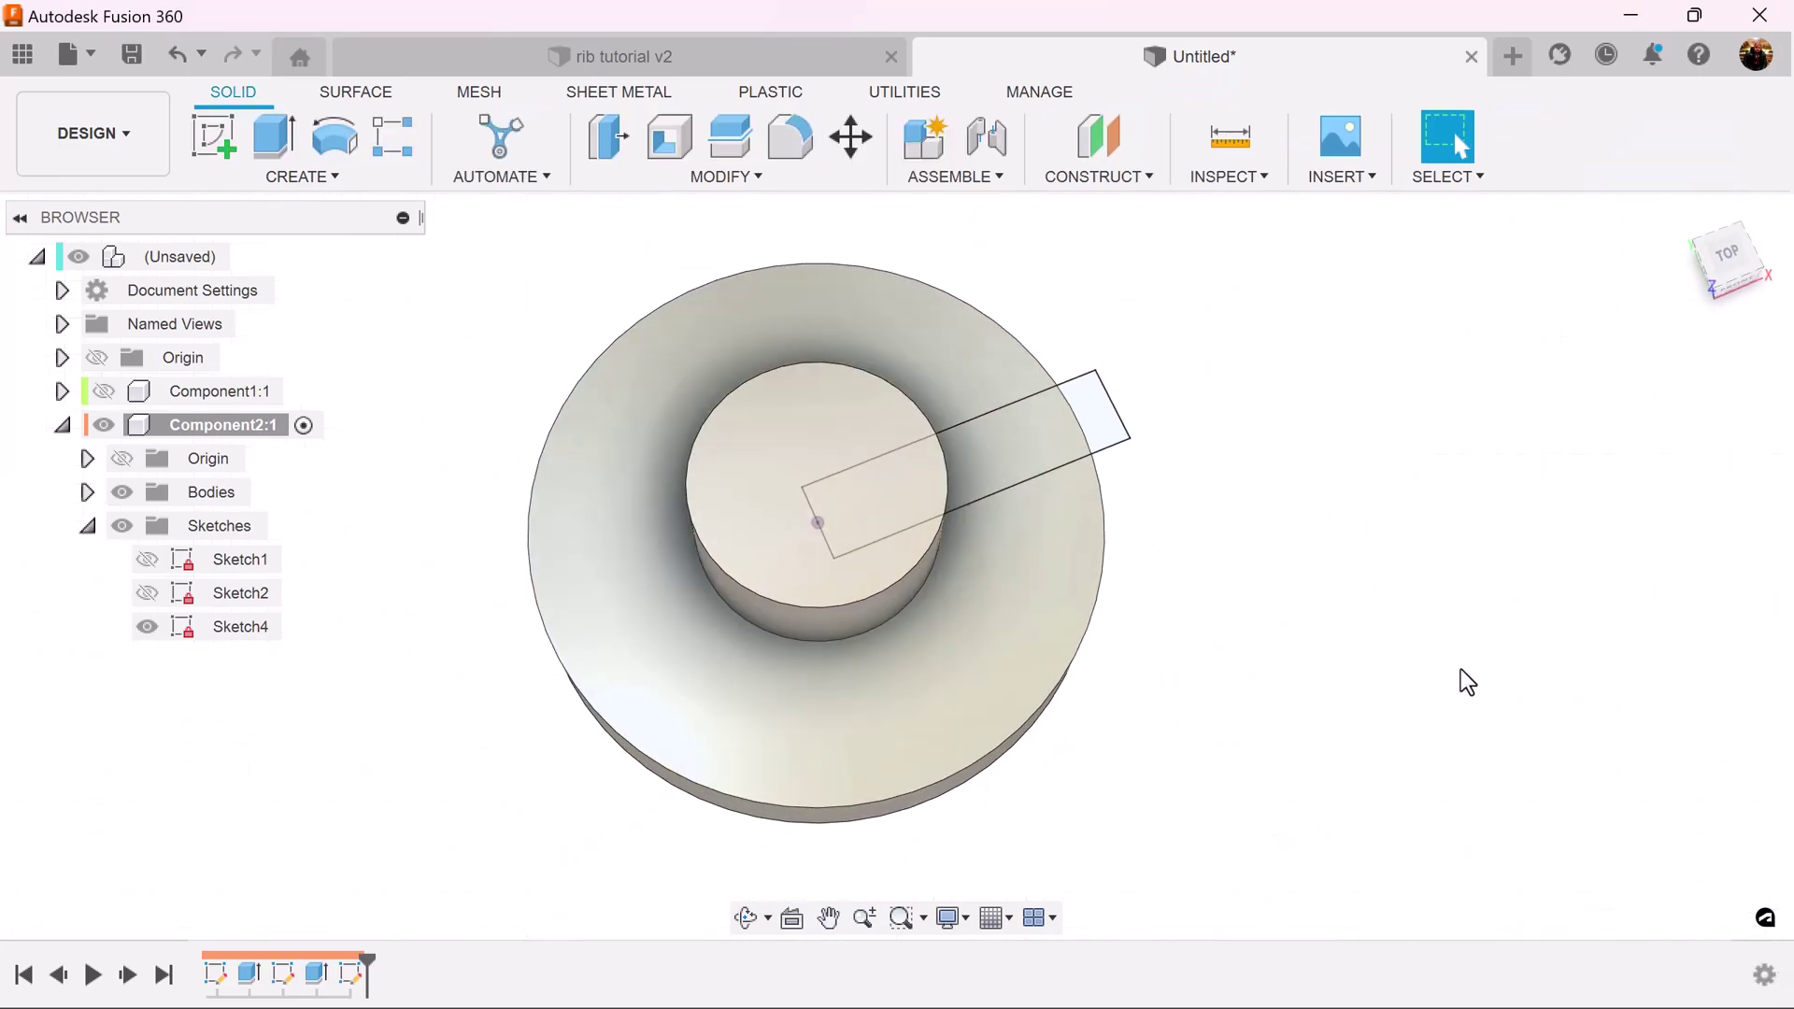
- Split the boss's cylindrical face using the rectangle sketch as splitting tool, with Extend Splitting Tool turned off
{"action": "left_click", "coordinate": [746, 179]}
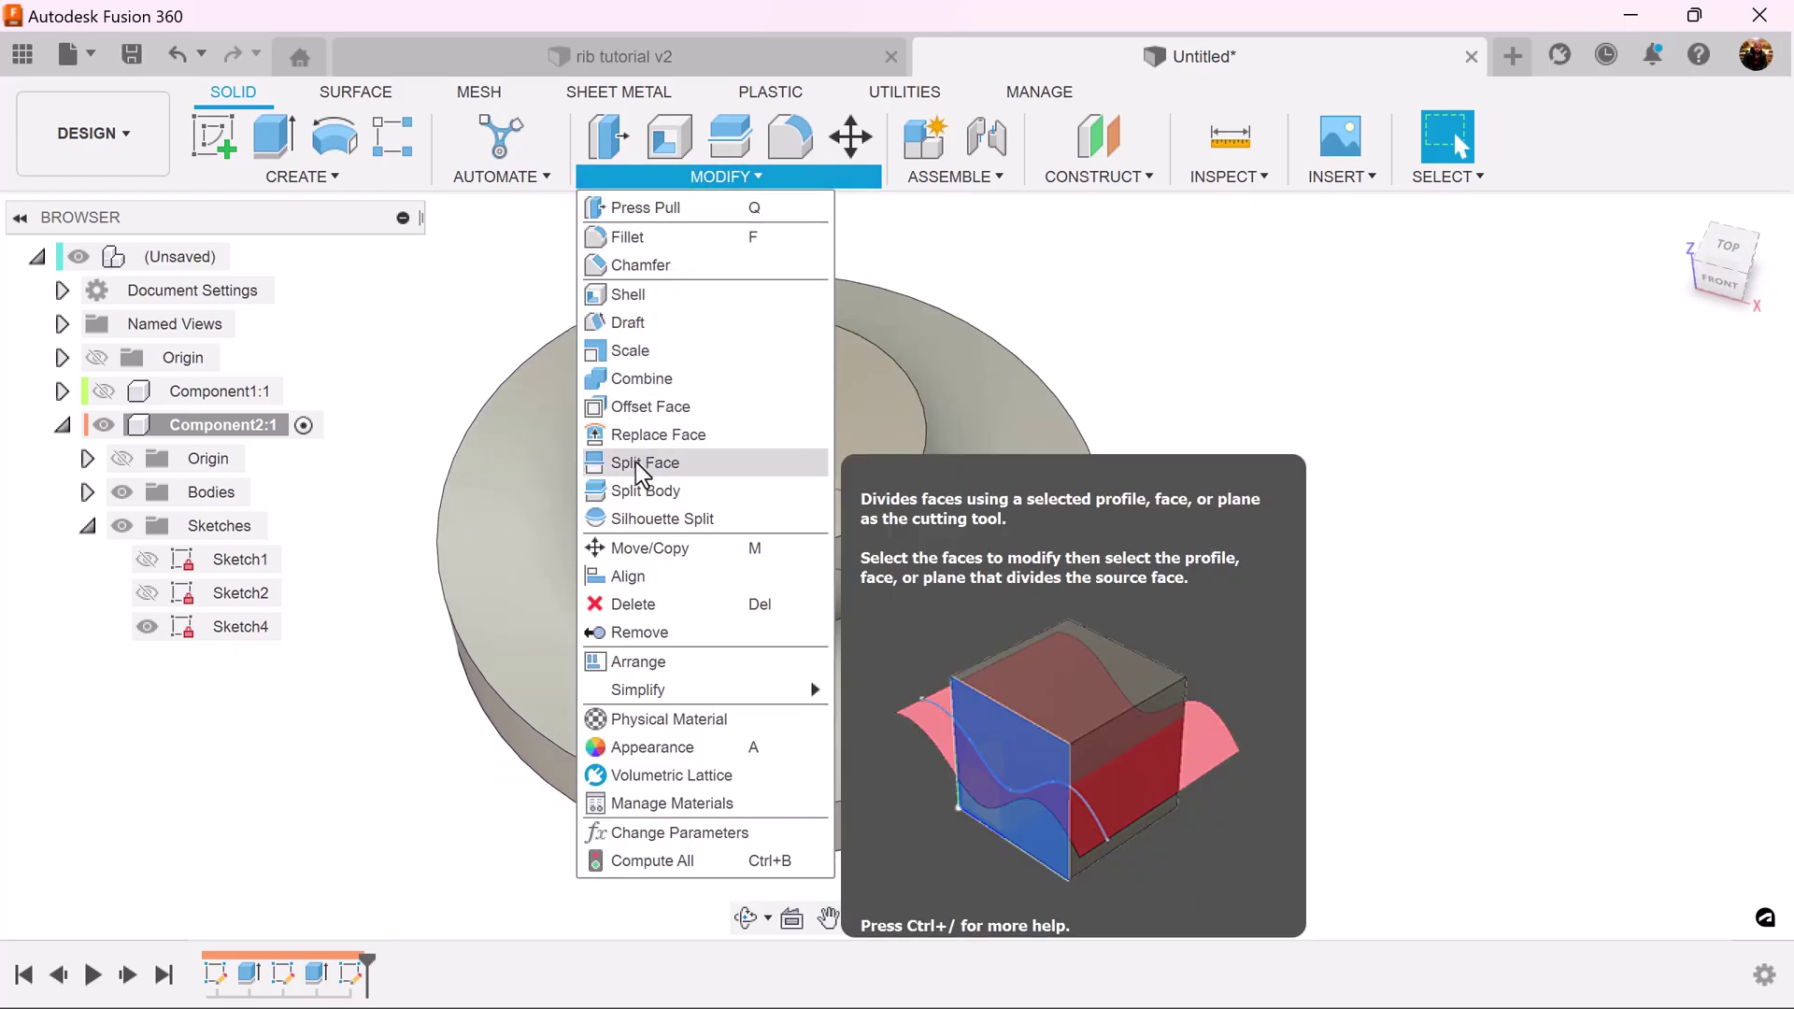
{"action": "left_click", "coordinate": [637, 463]}
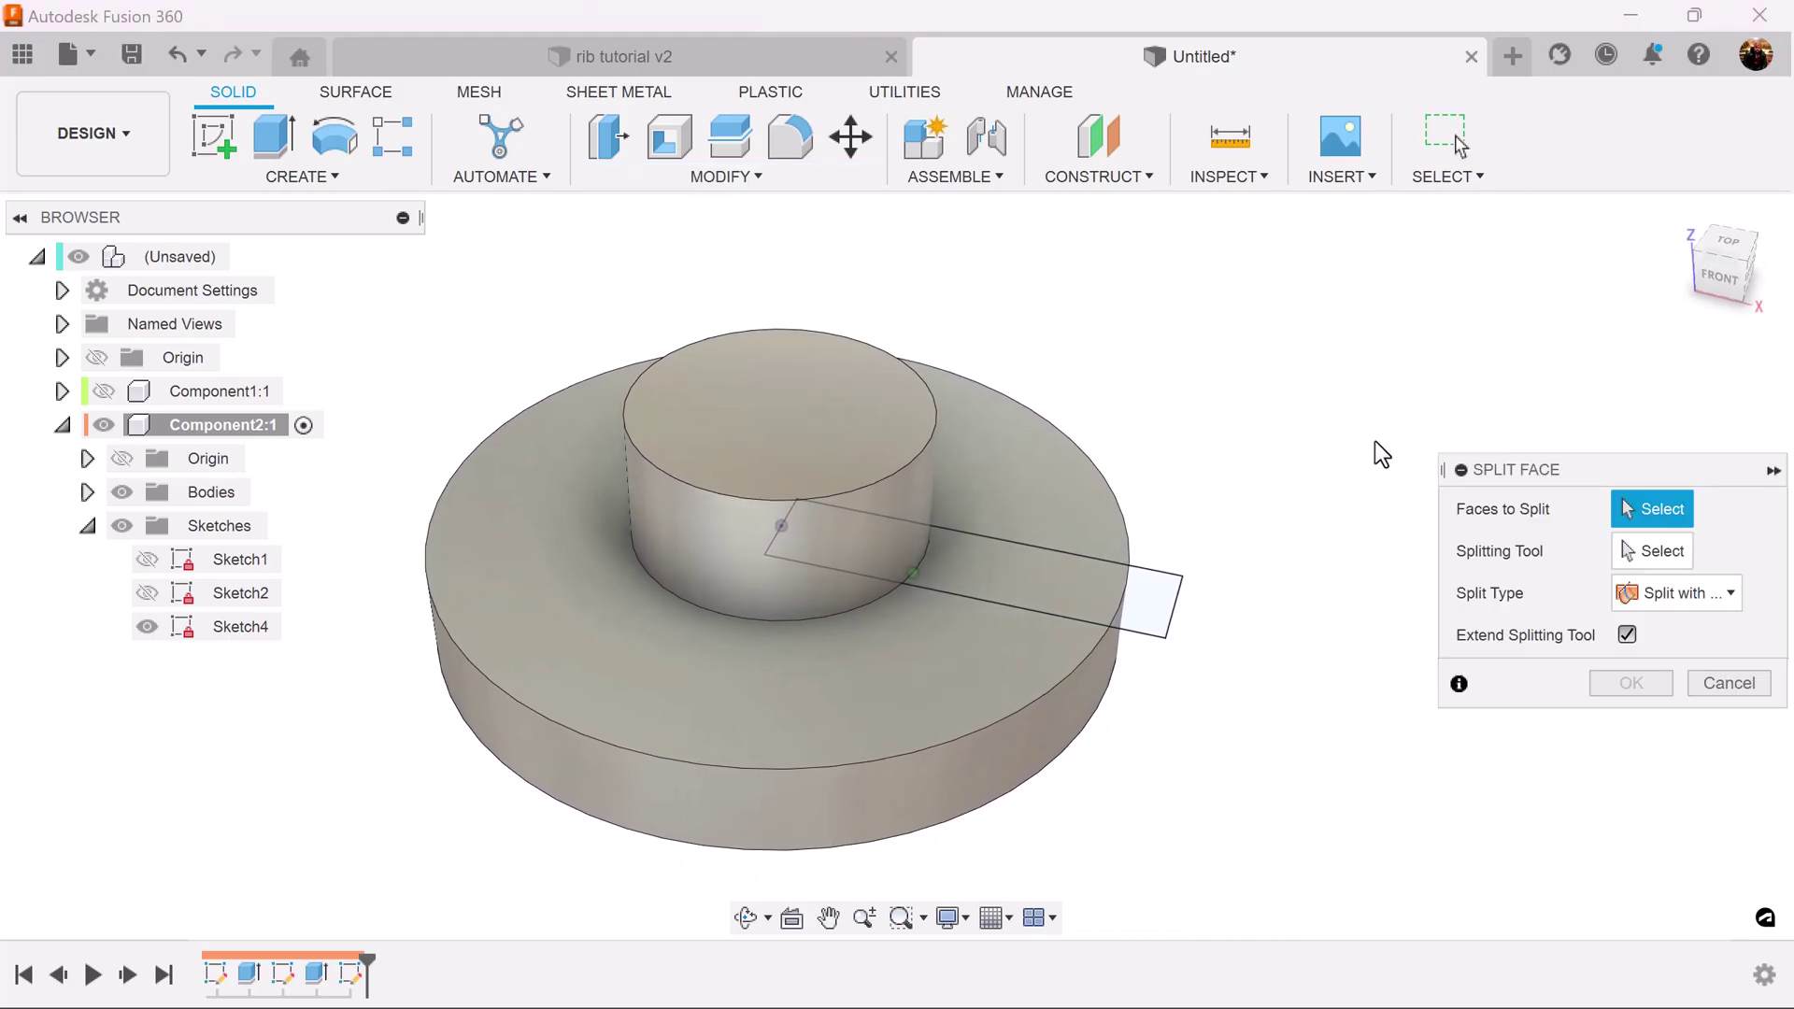
{"action": "left_click", "coordinate": [647, 533]}
{"action": "left_click", "coordinate": [1664, 553]}
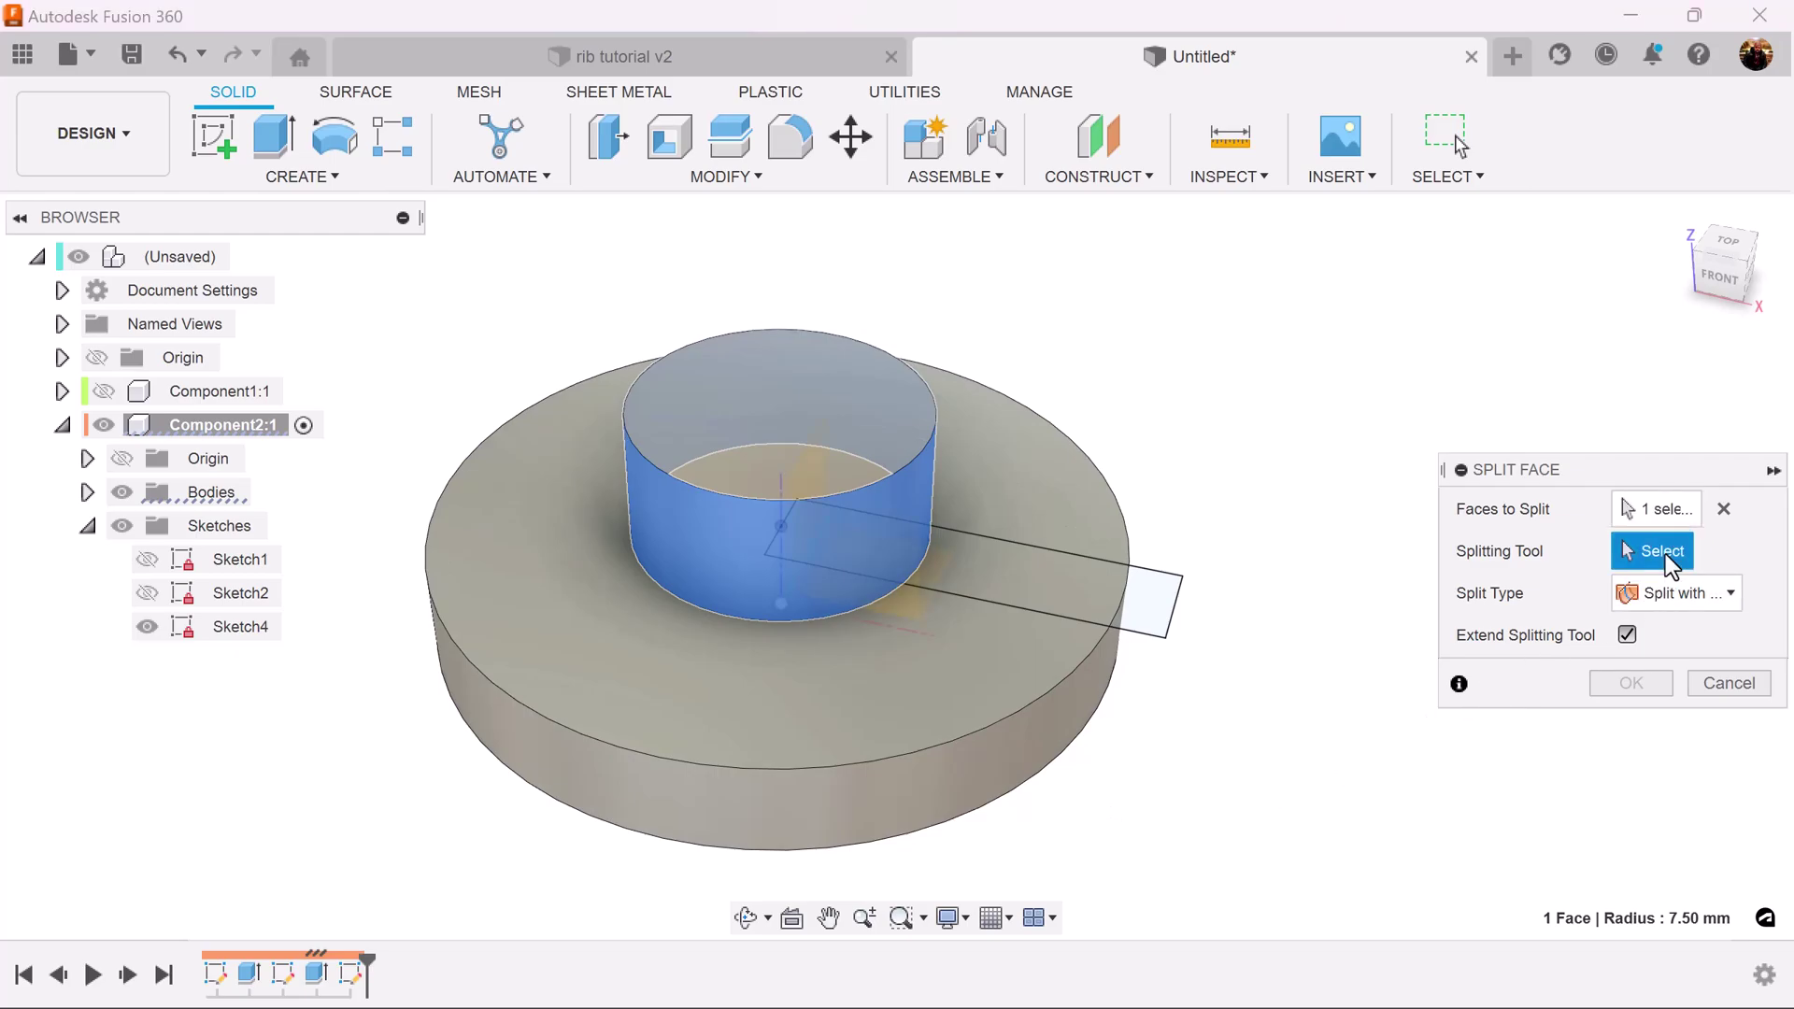
{"action": "left_click", "coordinate": [1155, 581]}
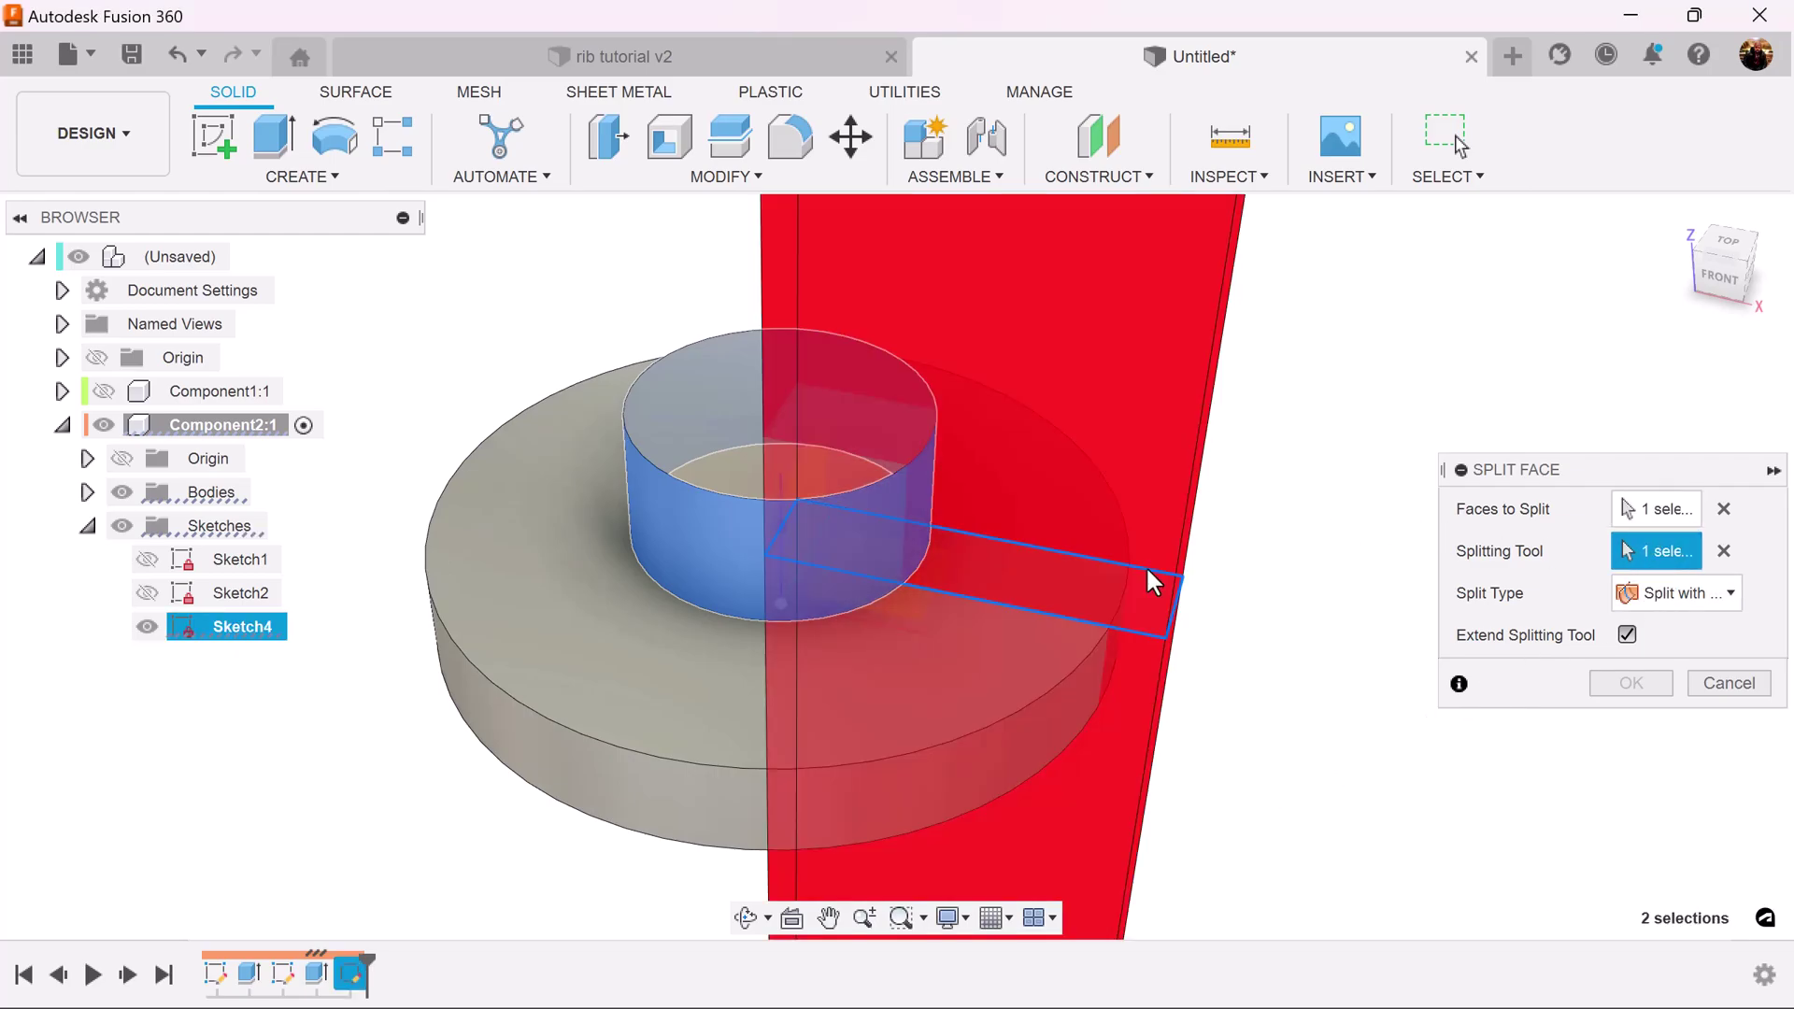
{"action": "left_click", "coordinate": [1628, 635]}
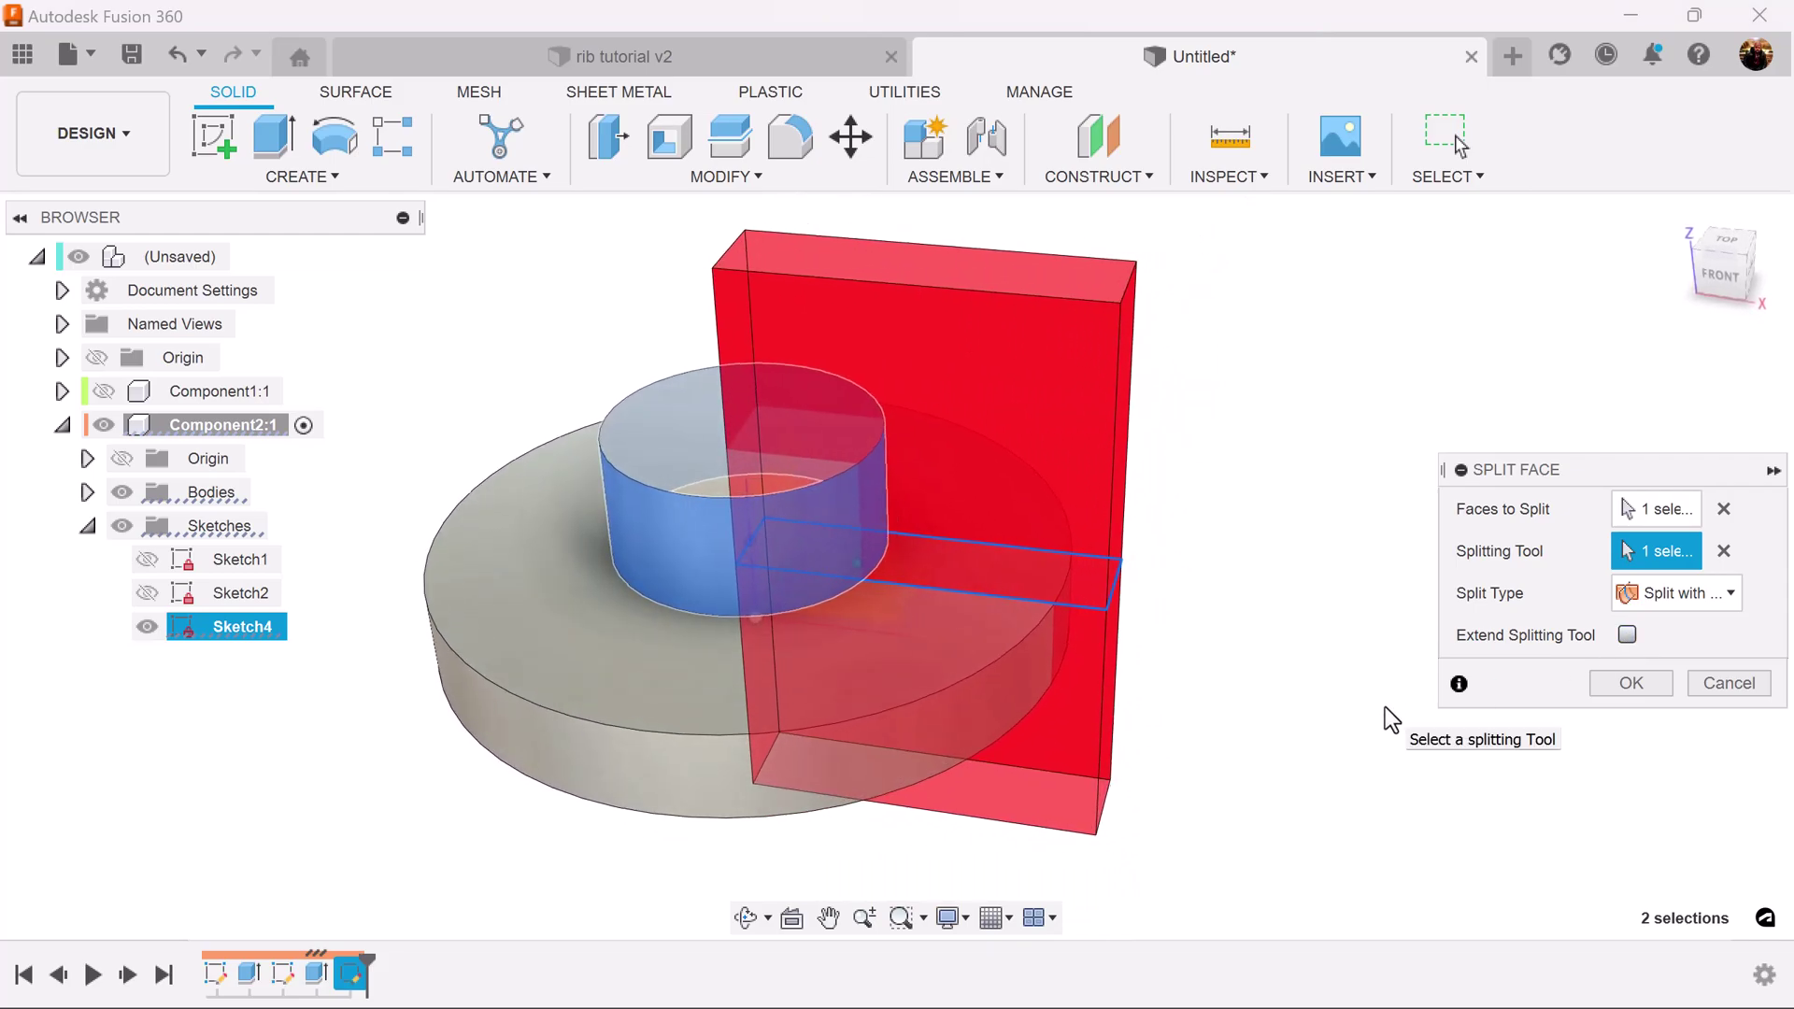
{"action": "left_click", "coordinate": [1622, 682]}
- Loft a joined rib between the split boss face and the rectangle's profile on the disc, showing Sketch4 for selection and hiding it once done
{"action": "middle_click_drag", "start_coordinate": [1534, 694], "coordinate": [916, 528], "text": "shift"}
{"action": "left_click", "coordinate": [148, 626]}
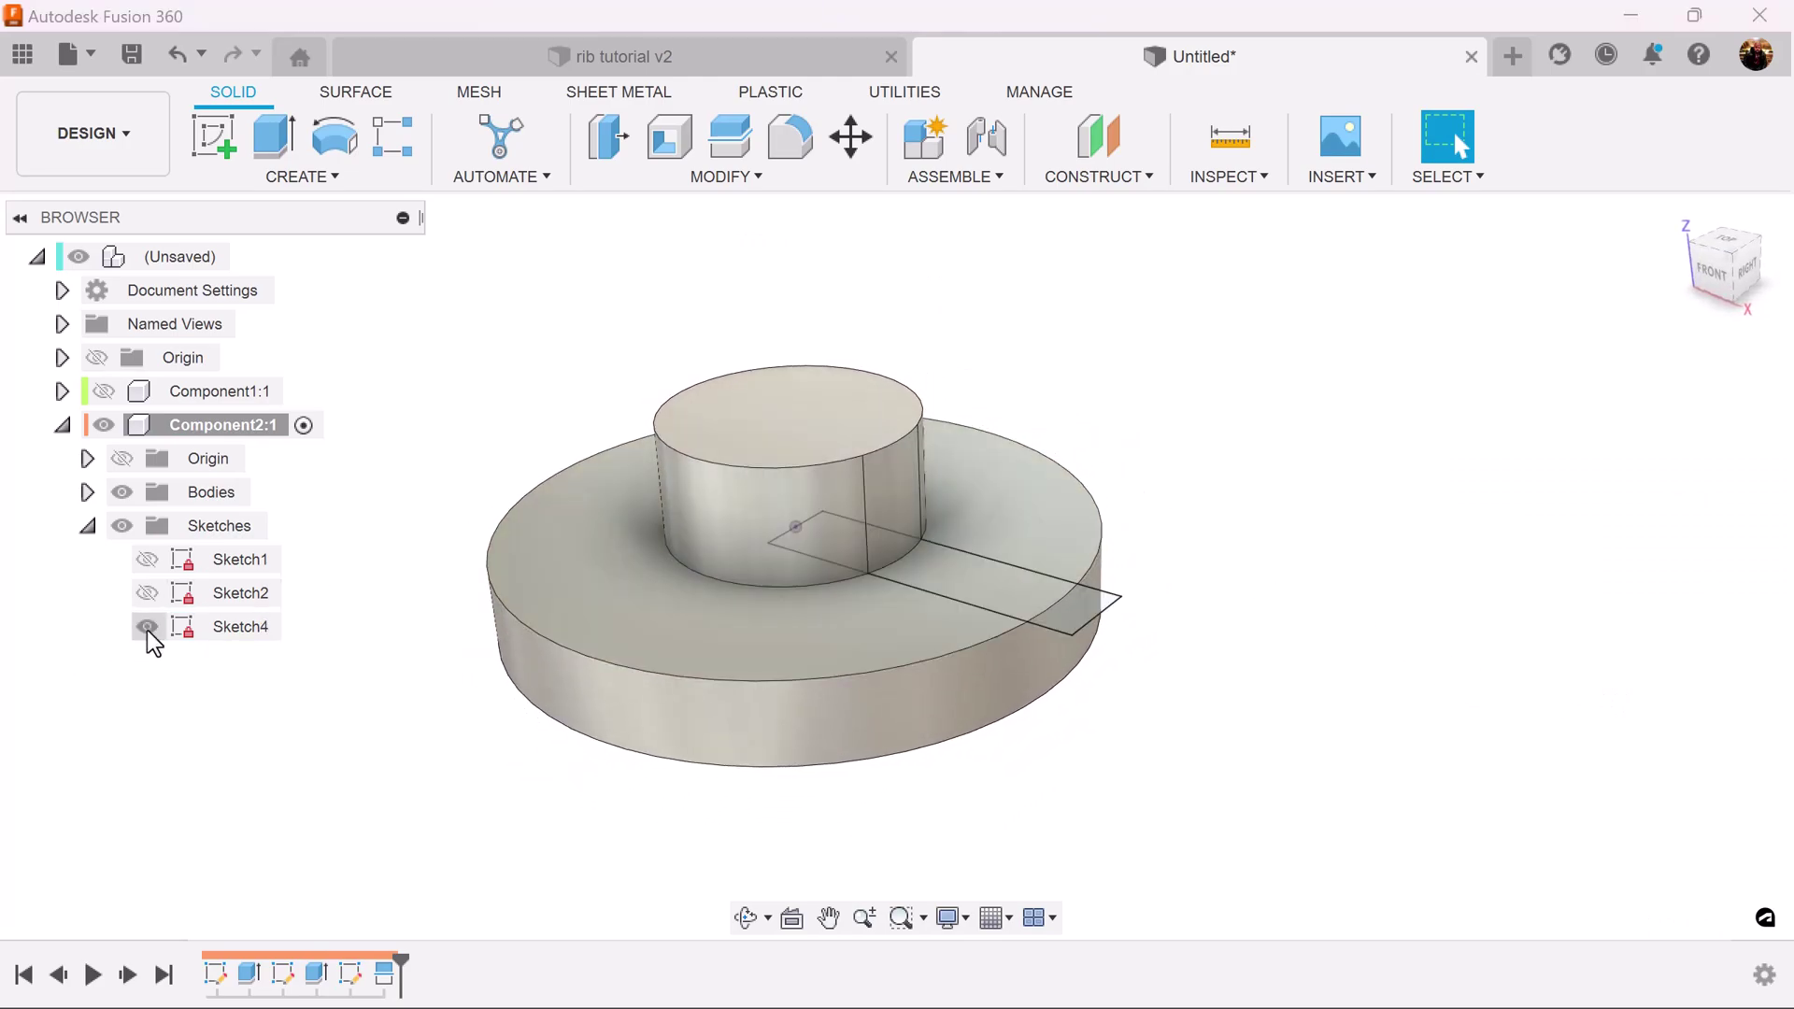
{"action": "mouse_move", "coordinate": [1402, 729]}
{"action": "middle_mouse_down", "text": "shift"}
{"action": "mouse_move", "coordinate": [1349, 685]}
{"action": "mouse_move", "coordinate": [1342, 586]}
{"action": "middle_mouse_up", "text": "shift"}
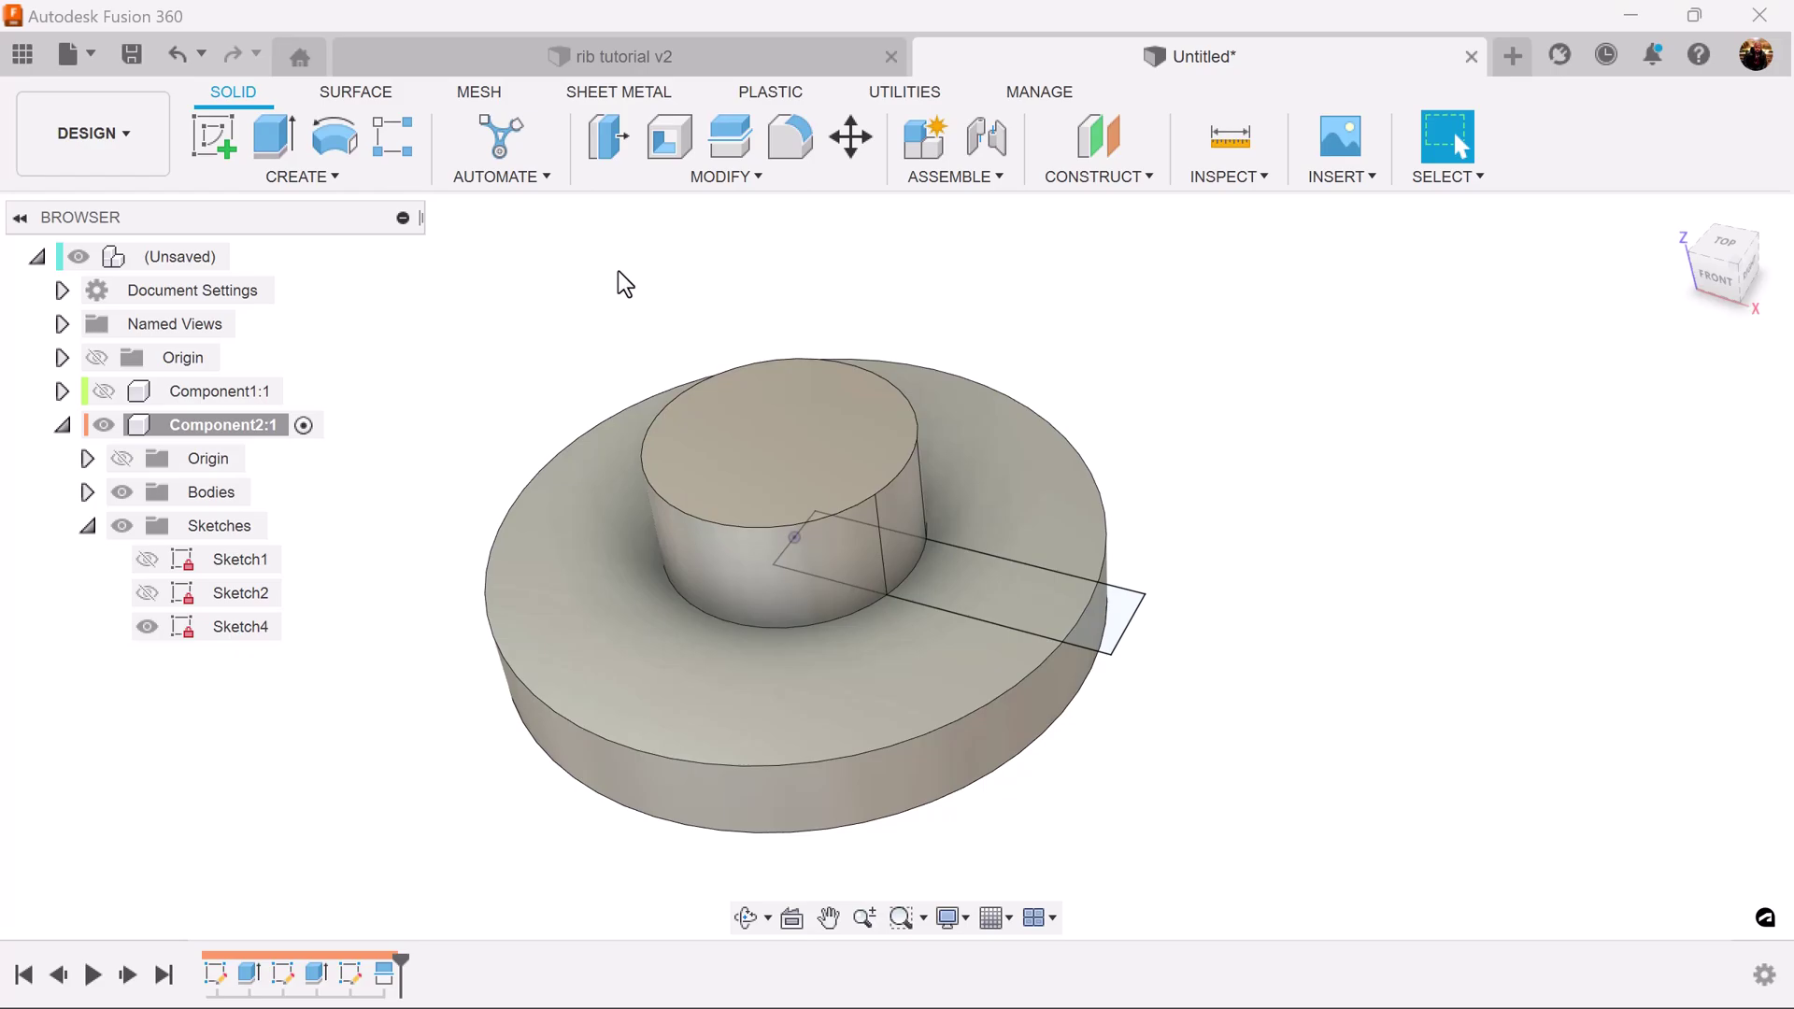
{"action": "left_click", "coordinate": [290, 178]}
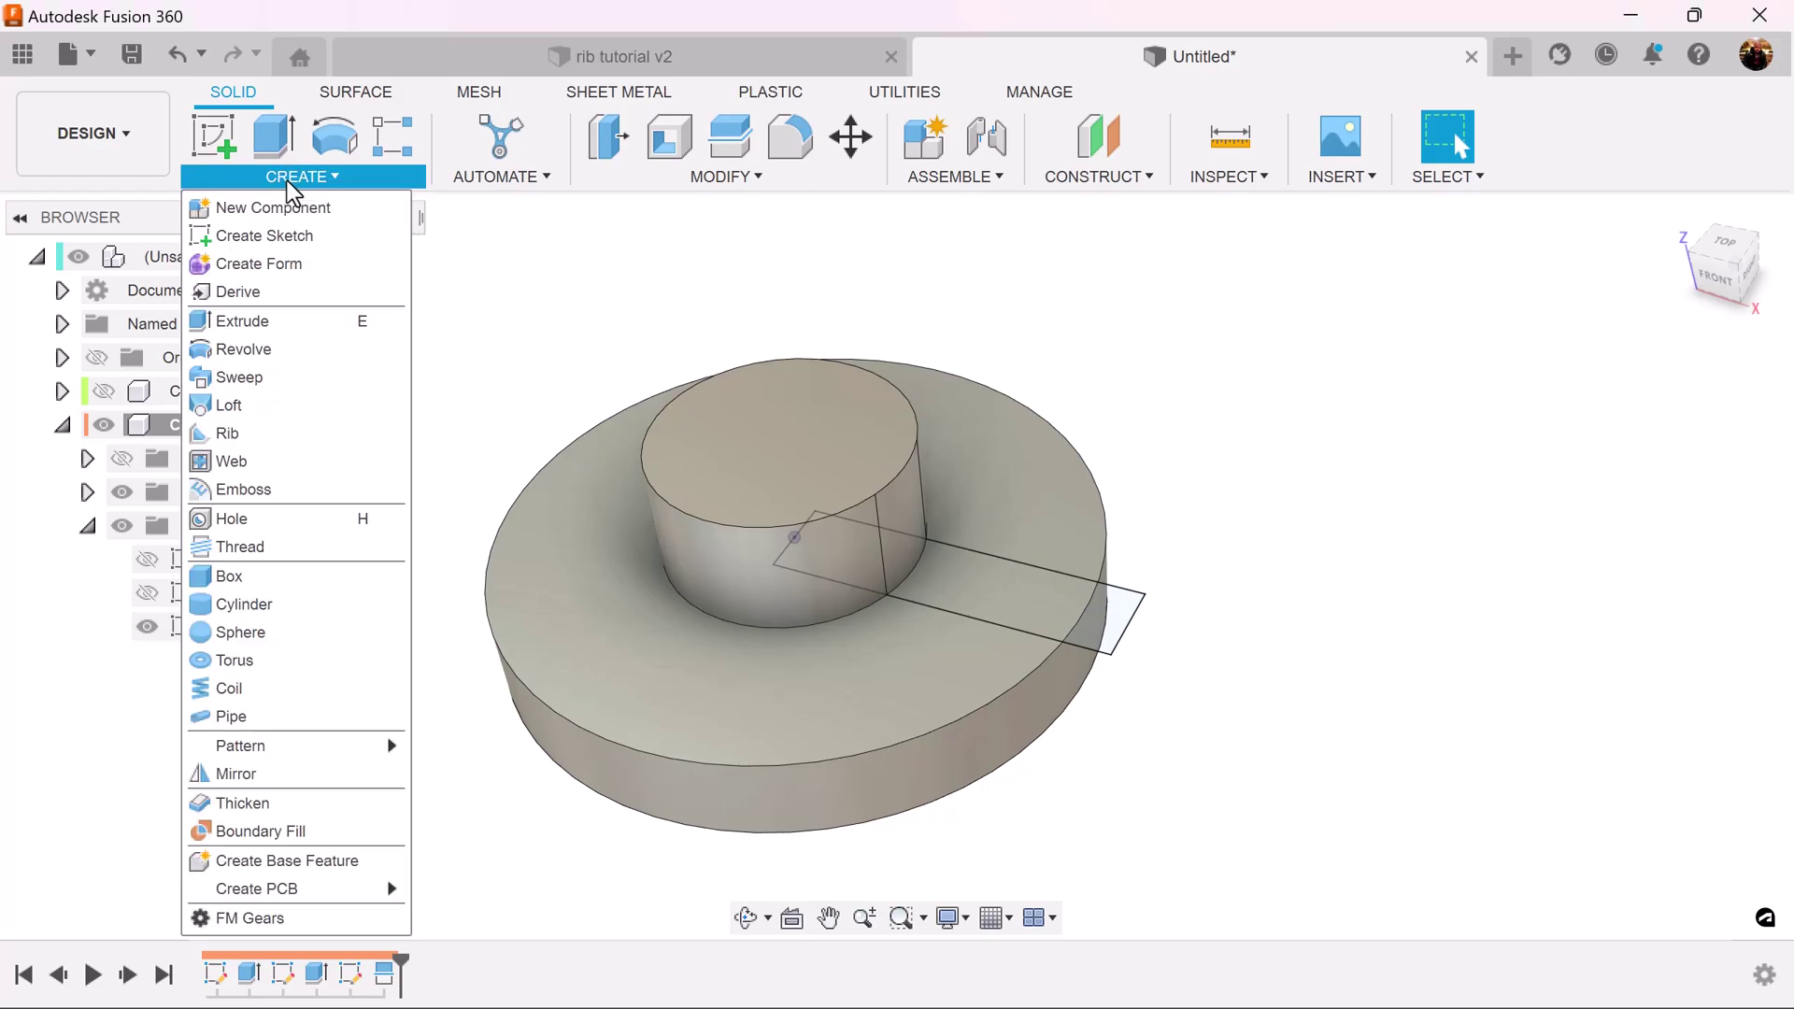
{"action": "left_click", "coordinate": [228, 404]}
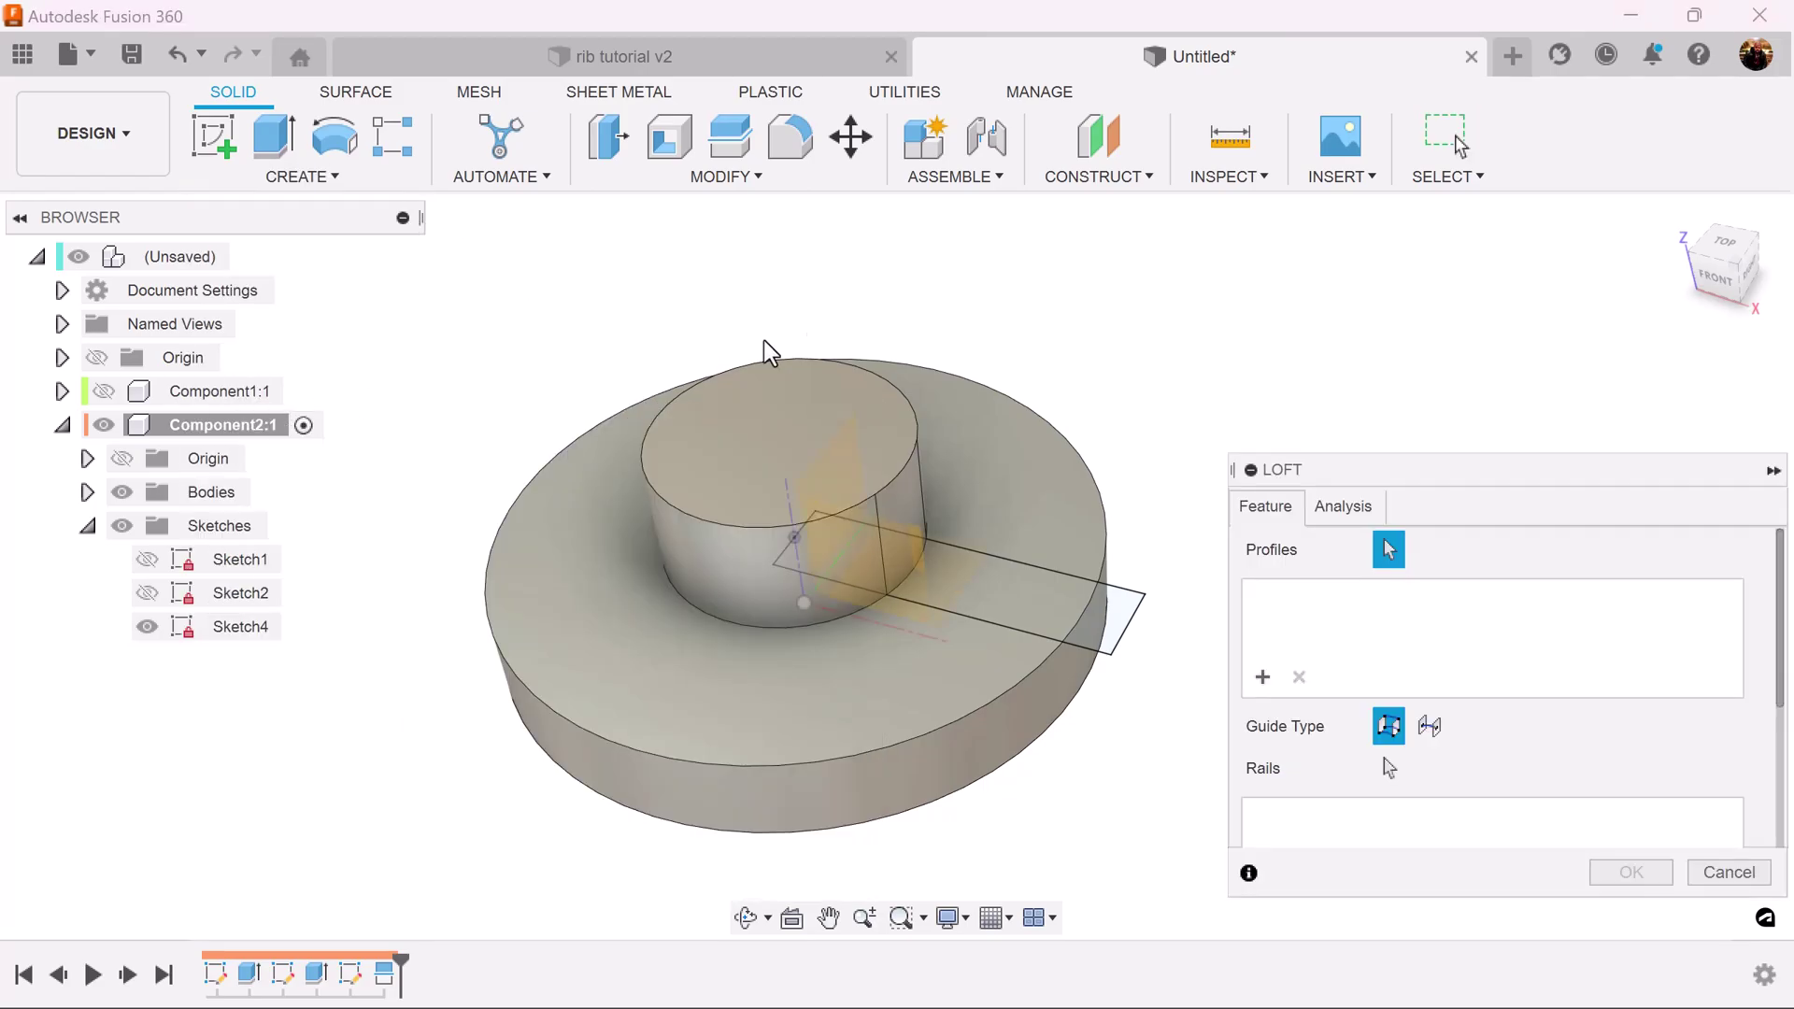
{"action": "left_click", "coordinate": [888, 515]}
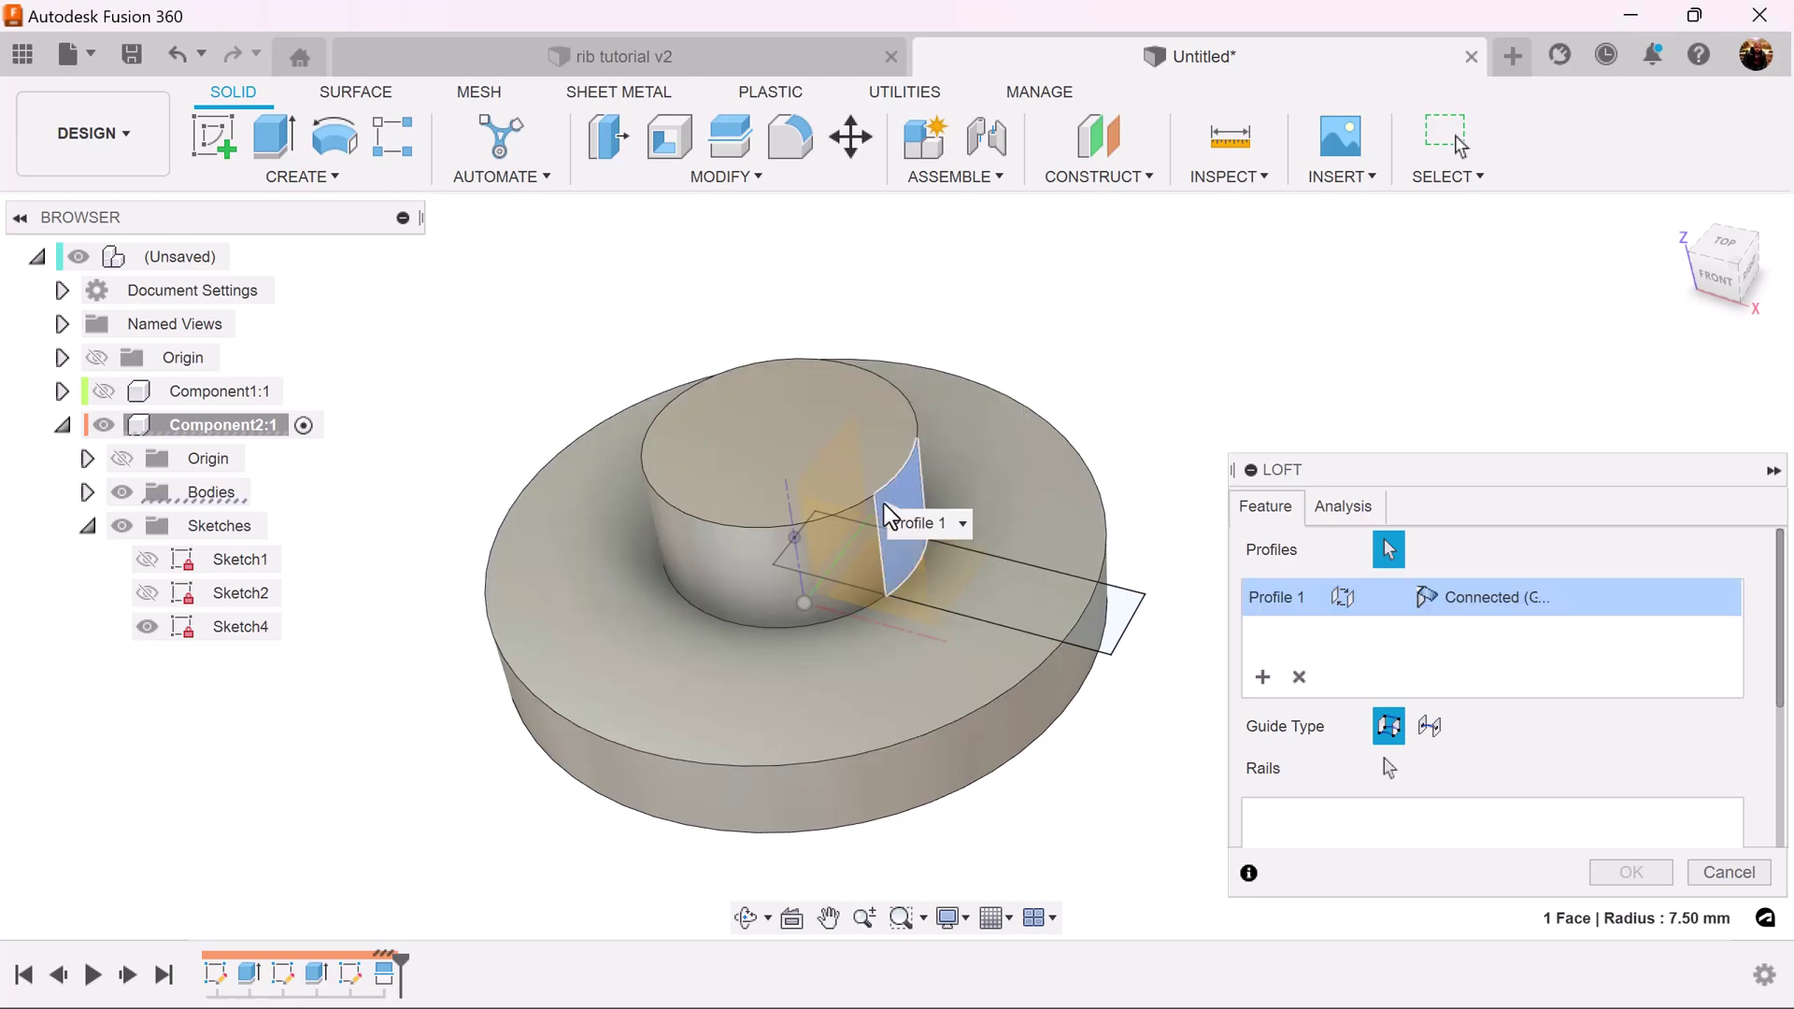
{"action": "left_click", "coordinate": [1007, 598]}
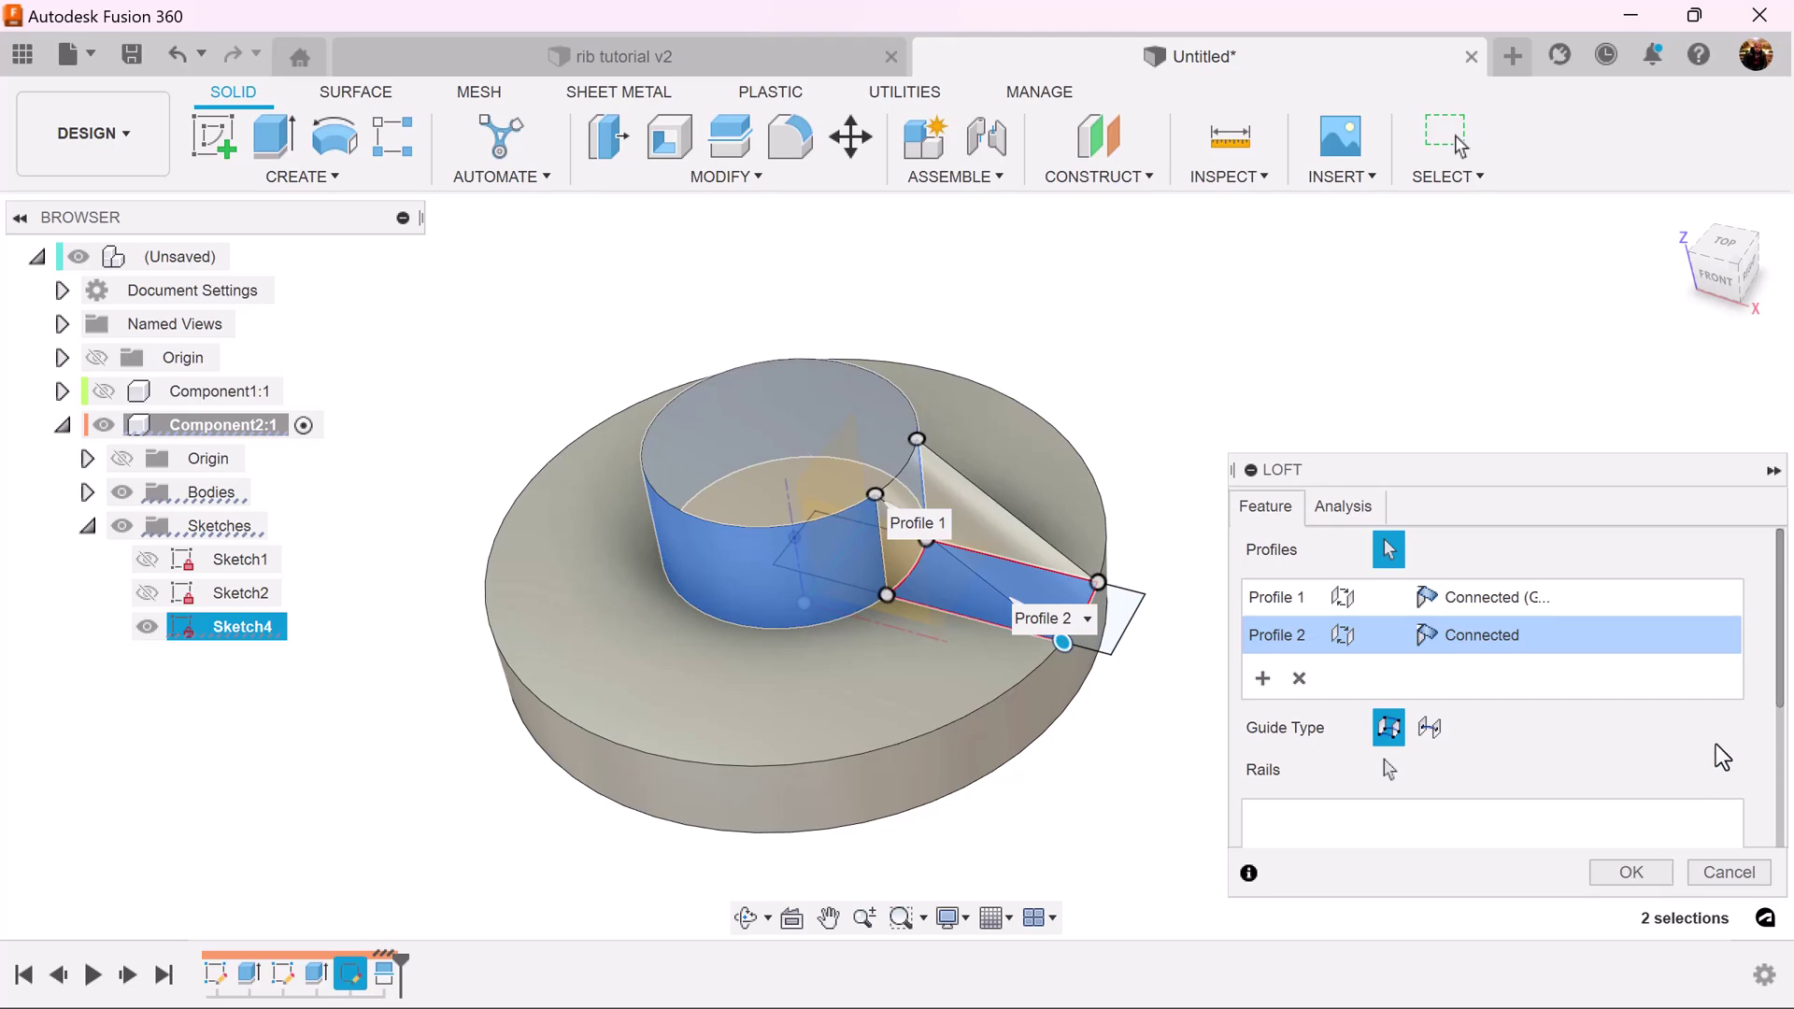
{"action": "scroll", "coordinate": [1716, 744], "scroll_direction": "down", "scroll_amount": 5}
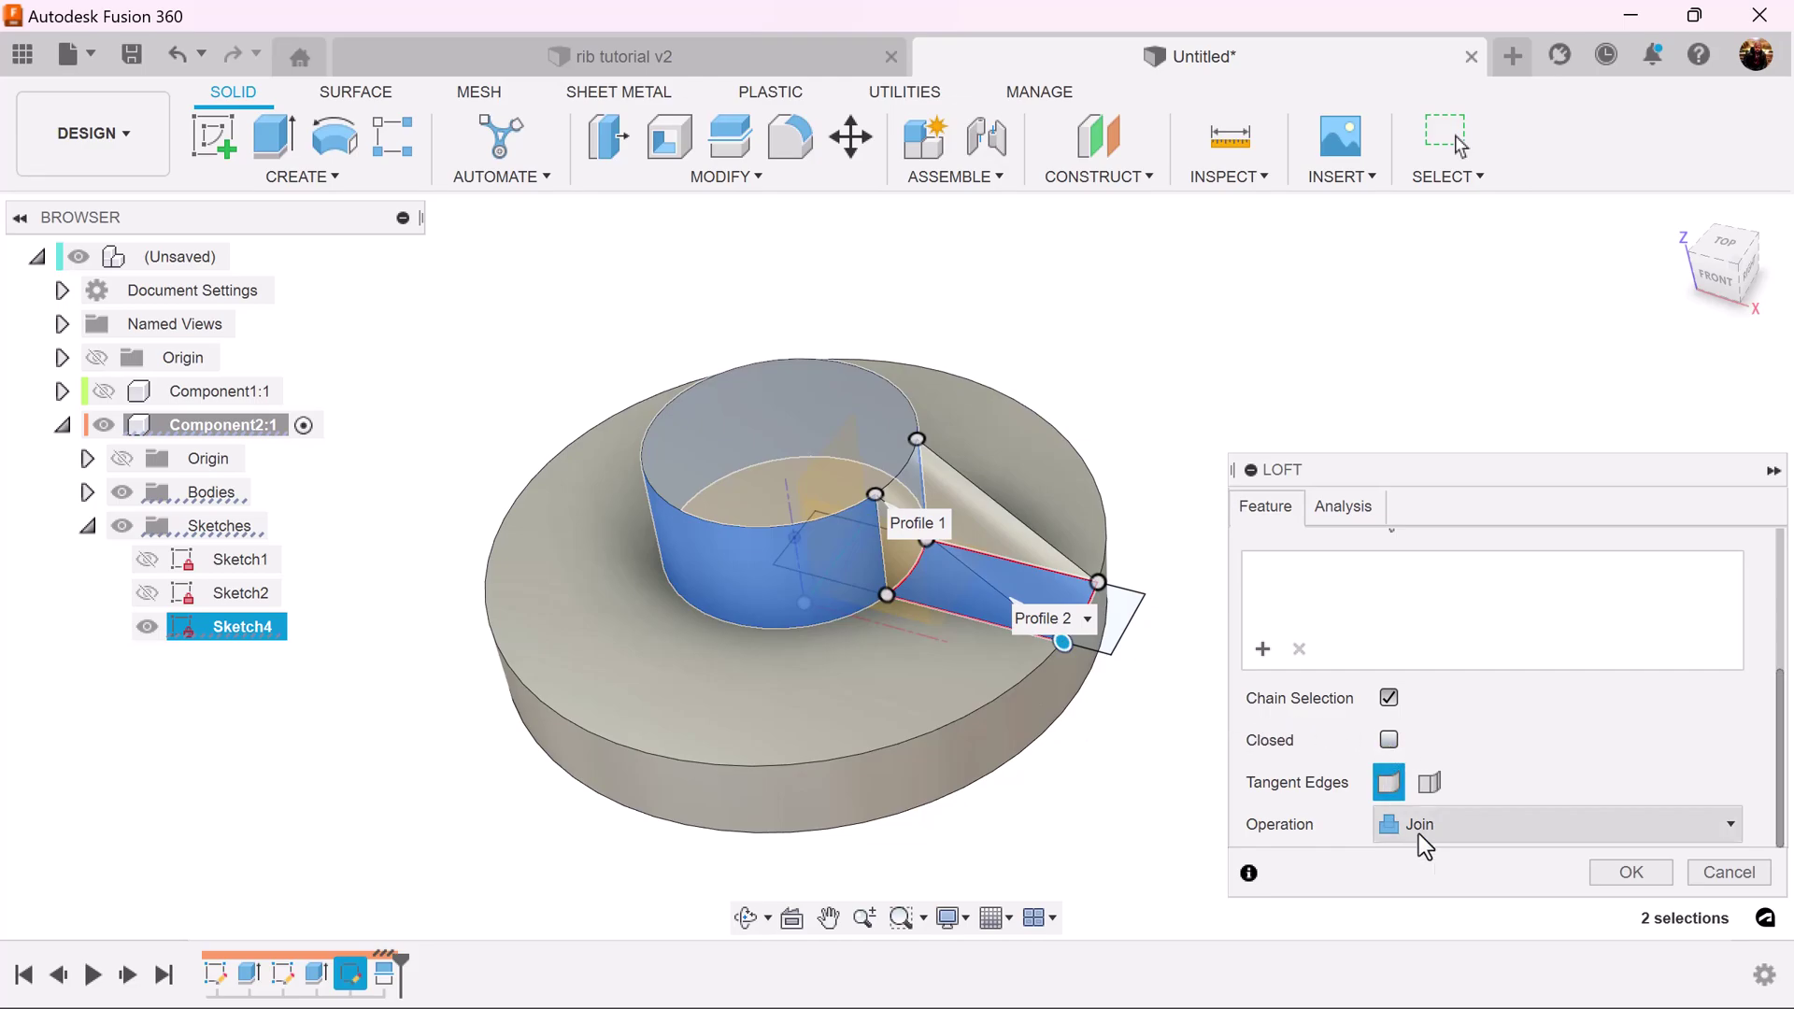
{"action": "left_click", "coordinate": [1631, 873]}
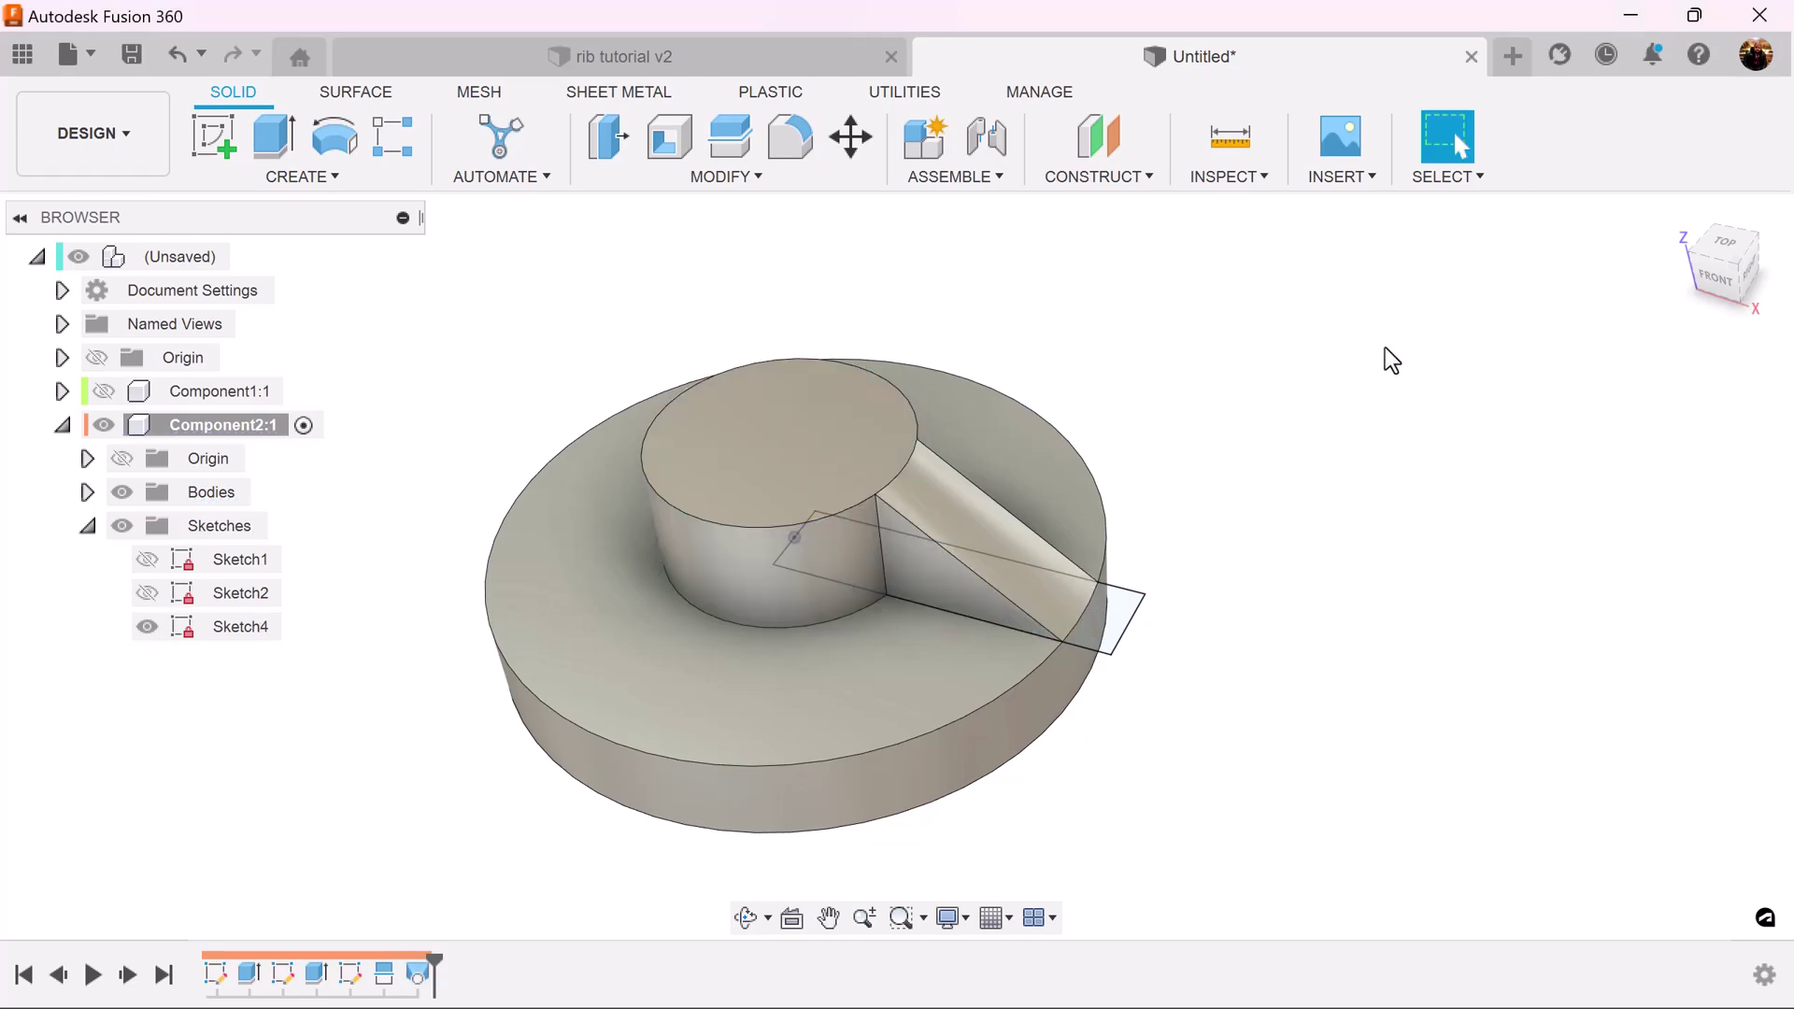
{"action": "left_click", "coordinate": [148, 626]}
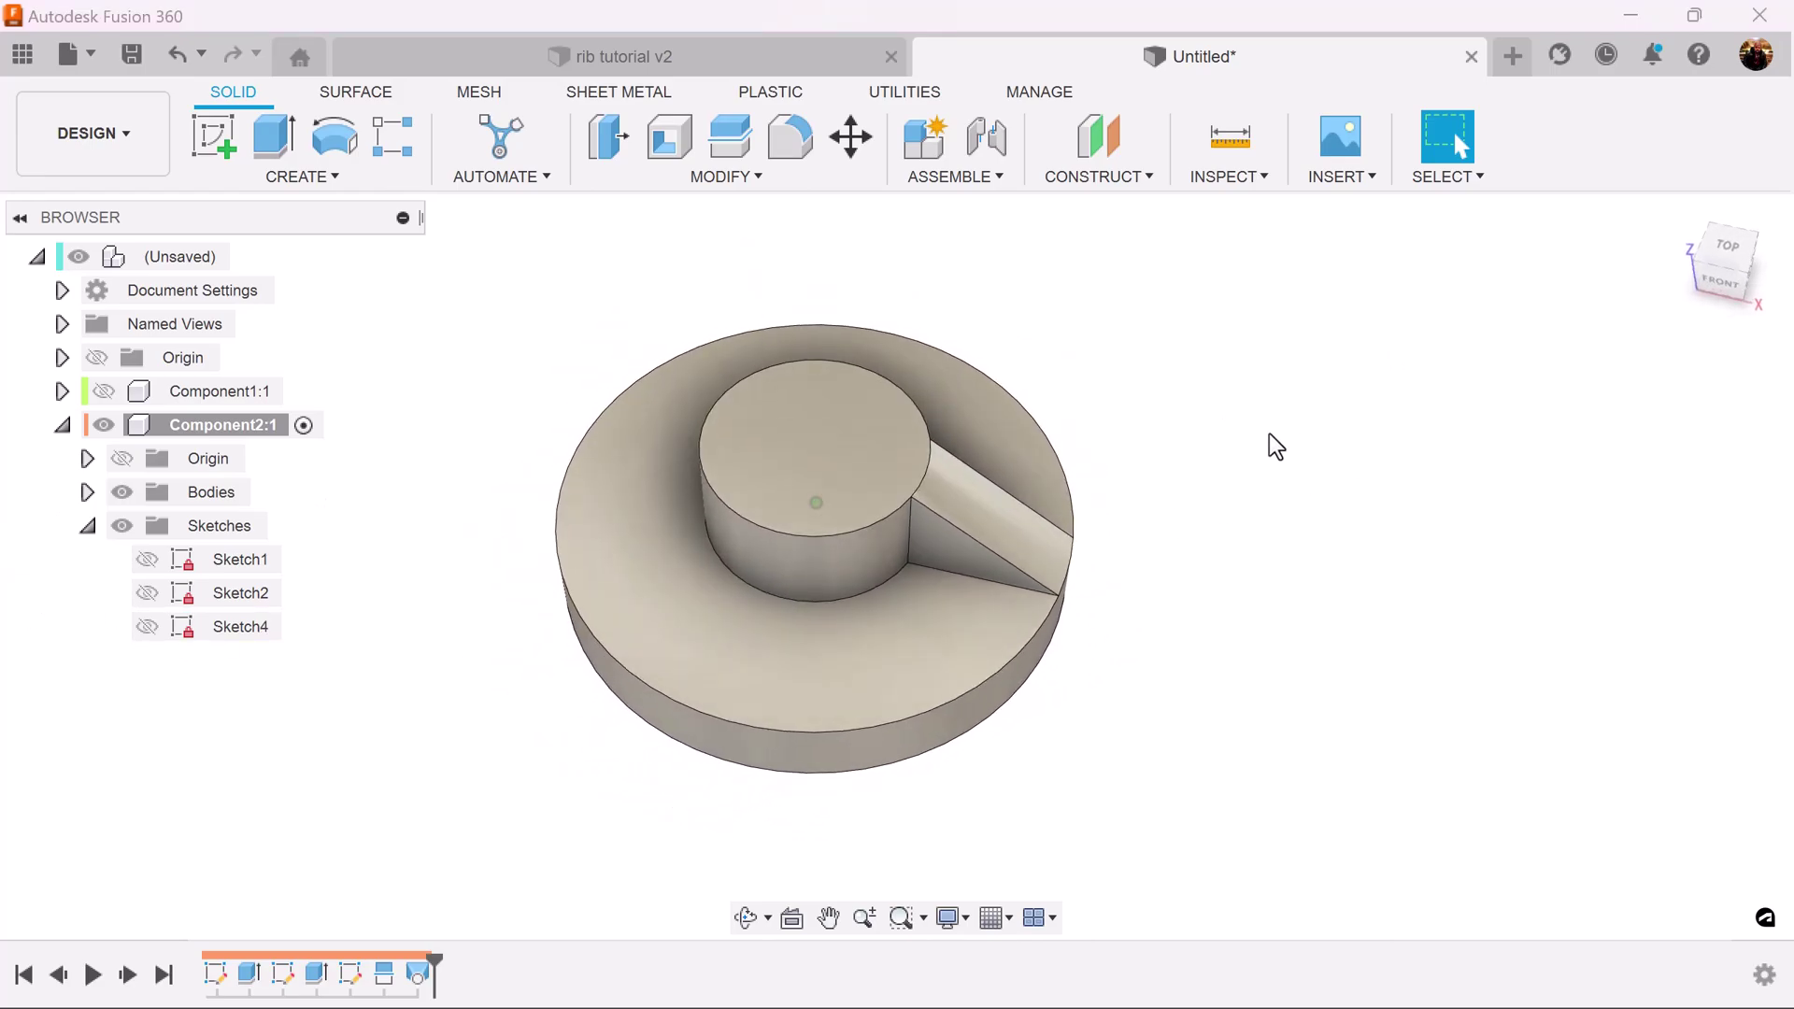
- Circular-pattern the loft rib feature around the boss's cylindrical face with a quantity of 4 and full distribution
{"action": "left_click", "coordinate": [301, 178]}
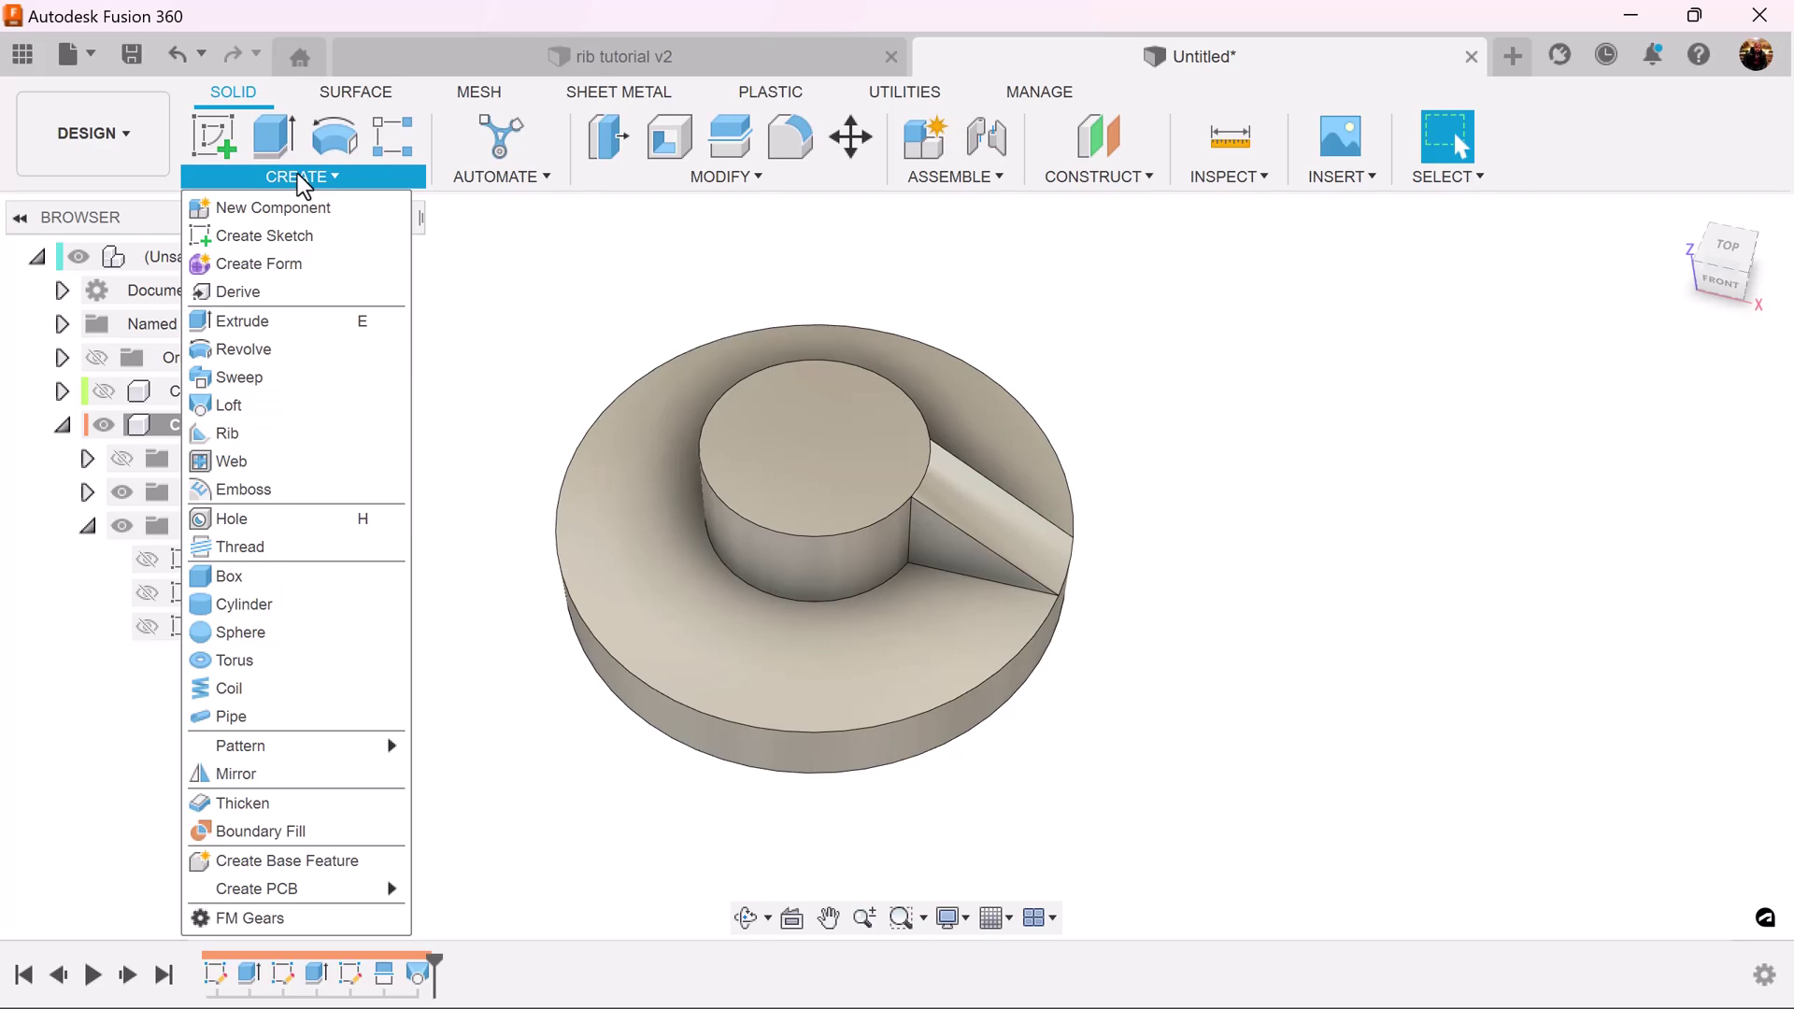
{"action": "mouse_move", "coordinate": [317, 752]}
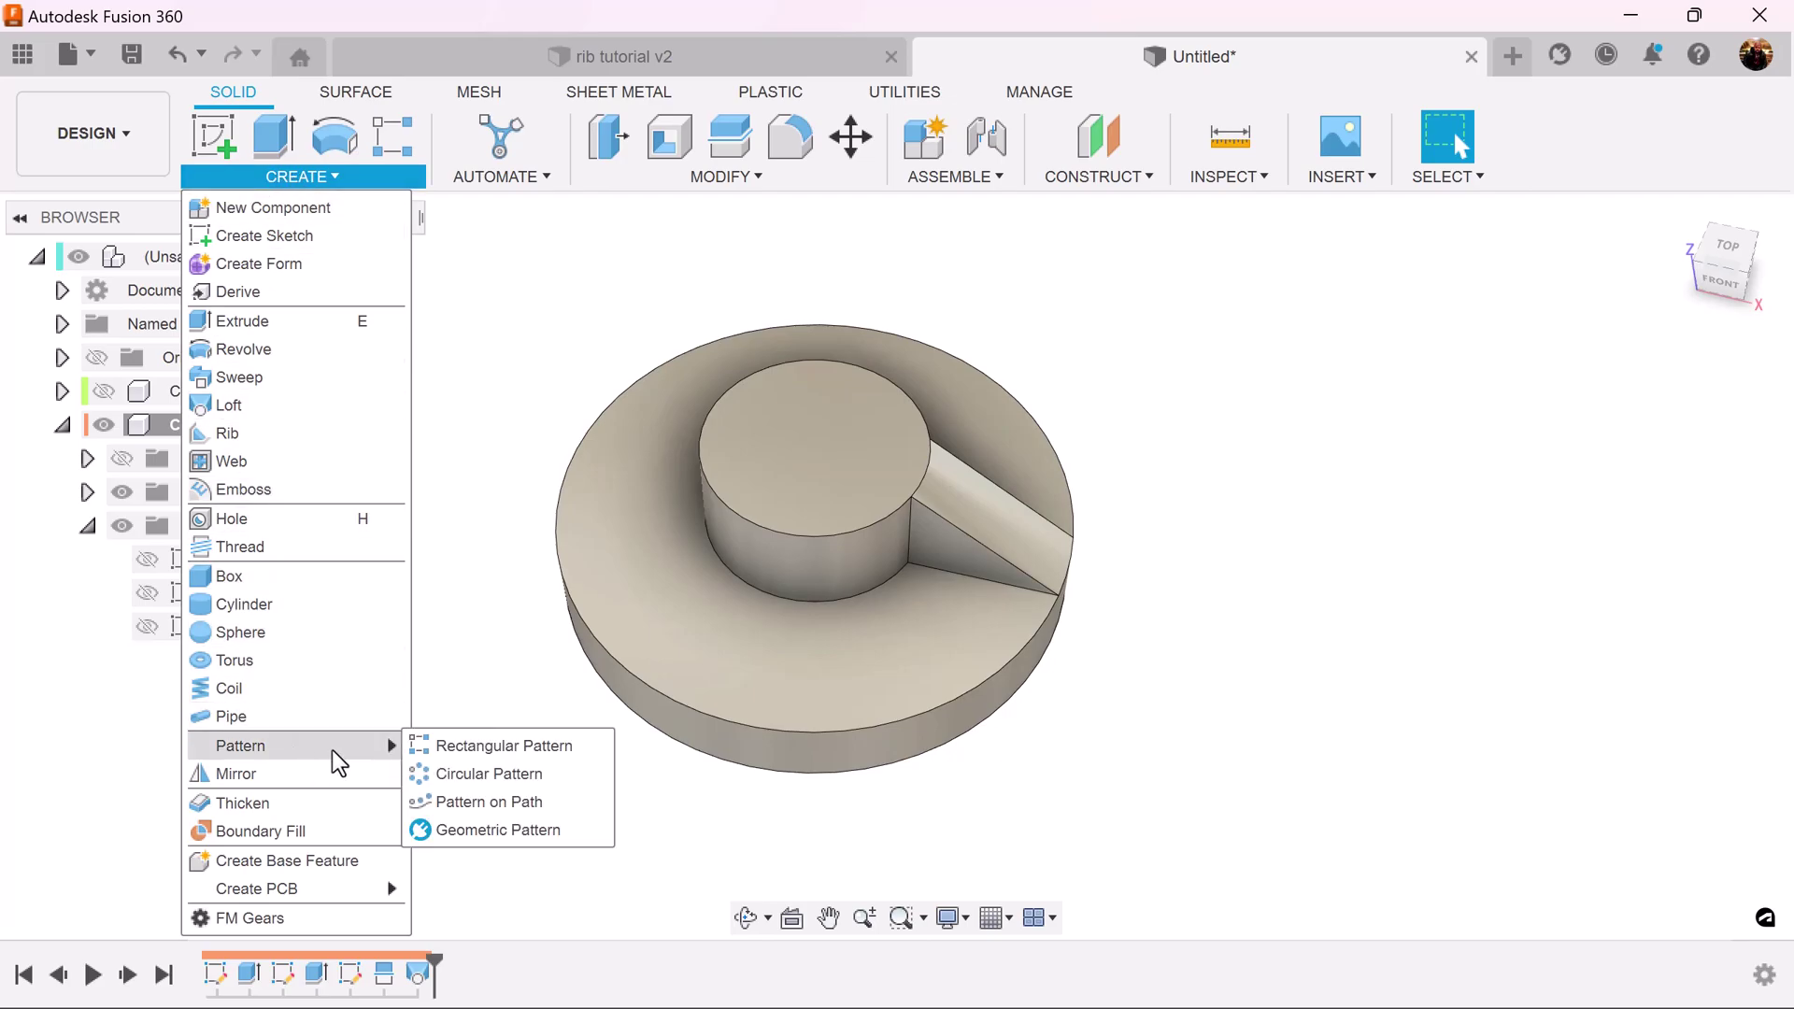
{"action": "left_click", "coordinate": [530, 774]}
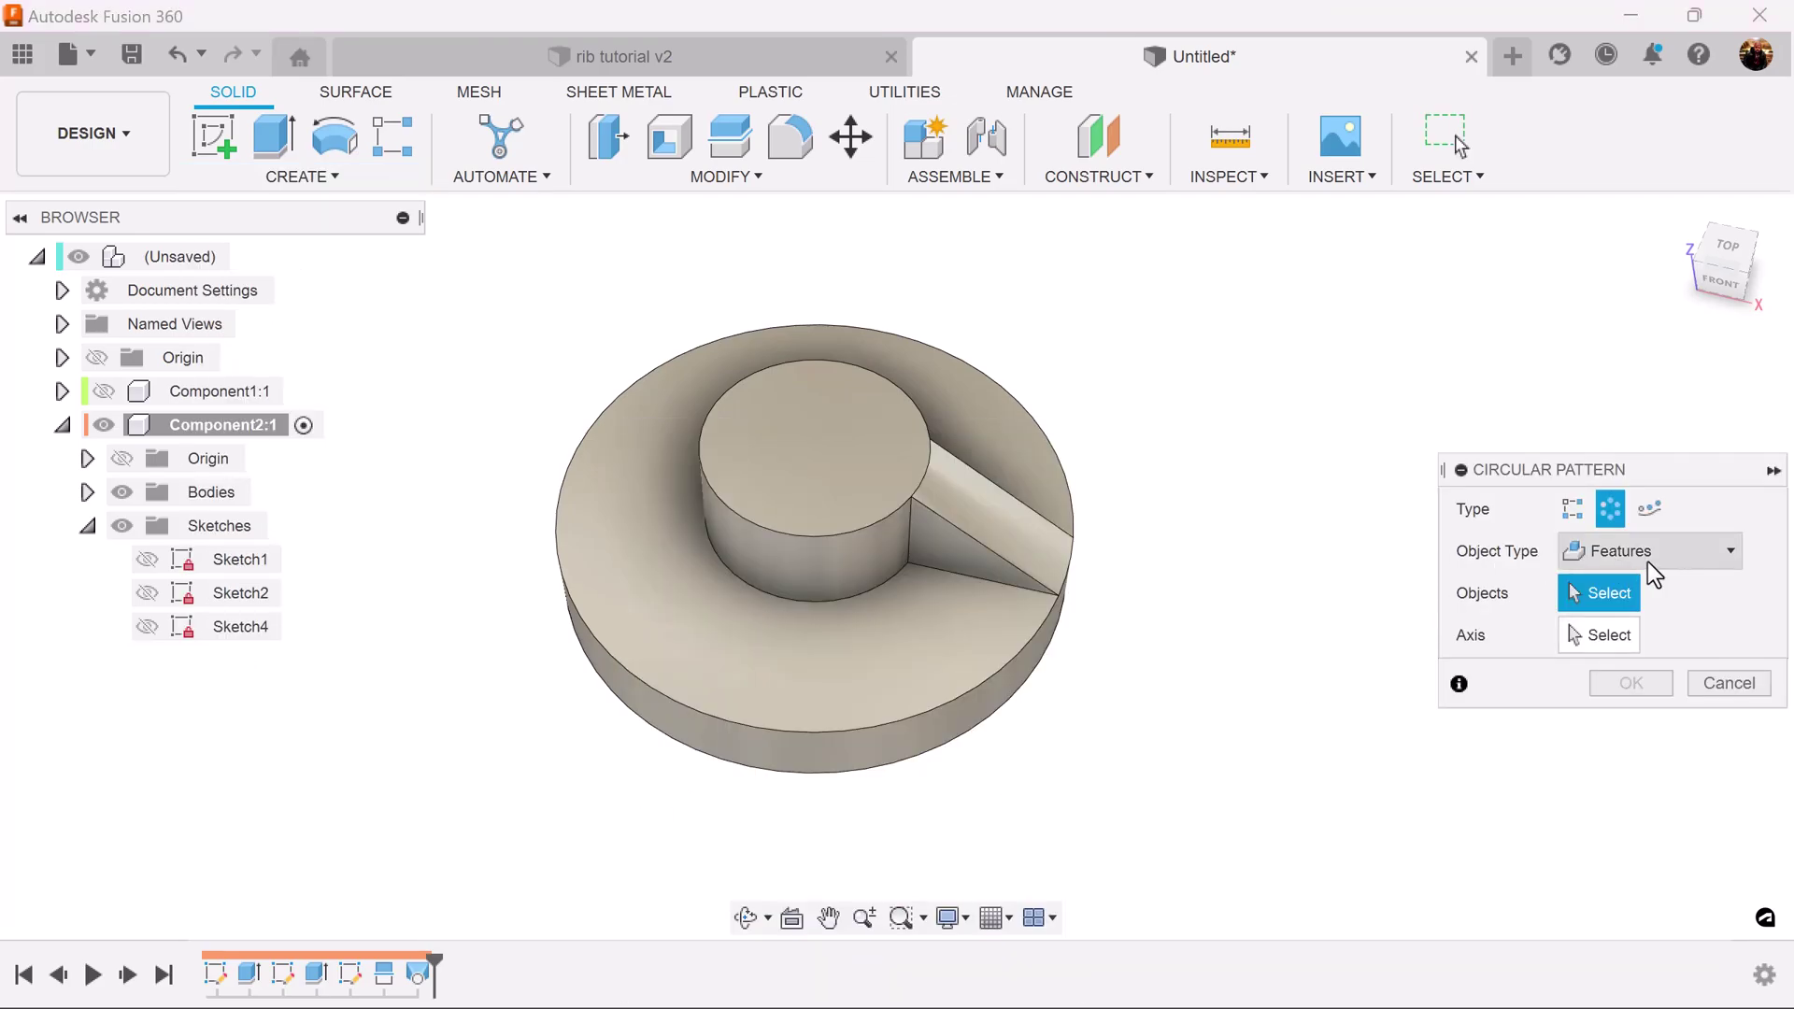
{"action": "left_click", "coordinate": [418, 976]}
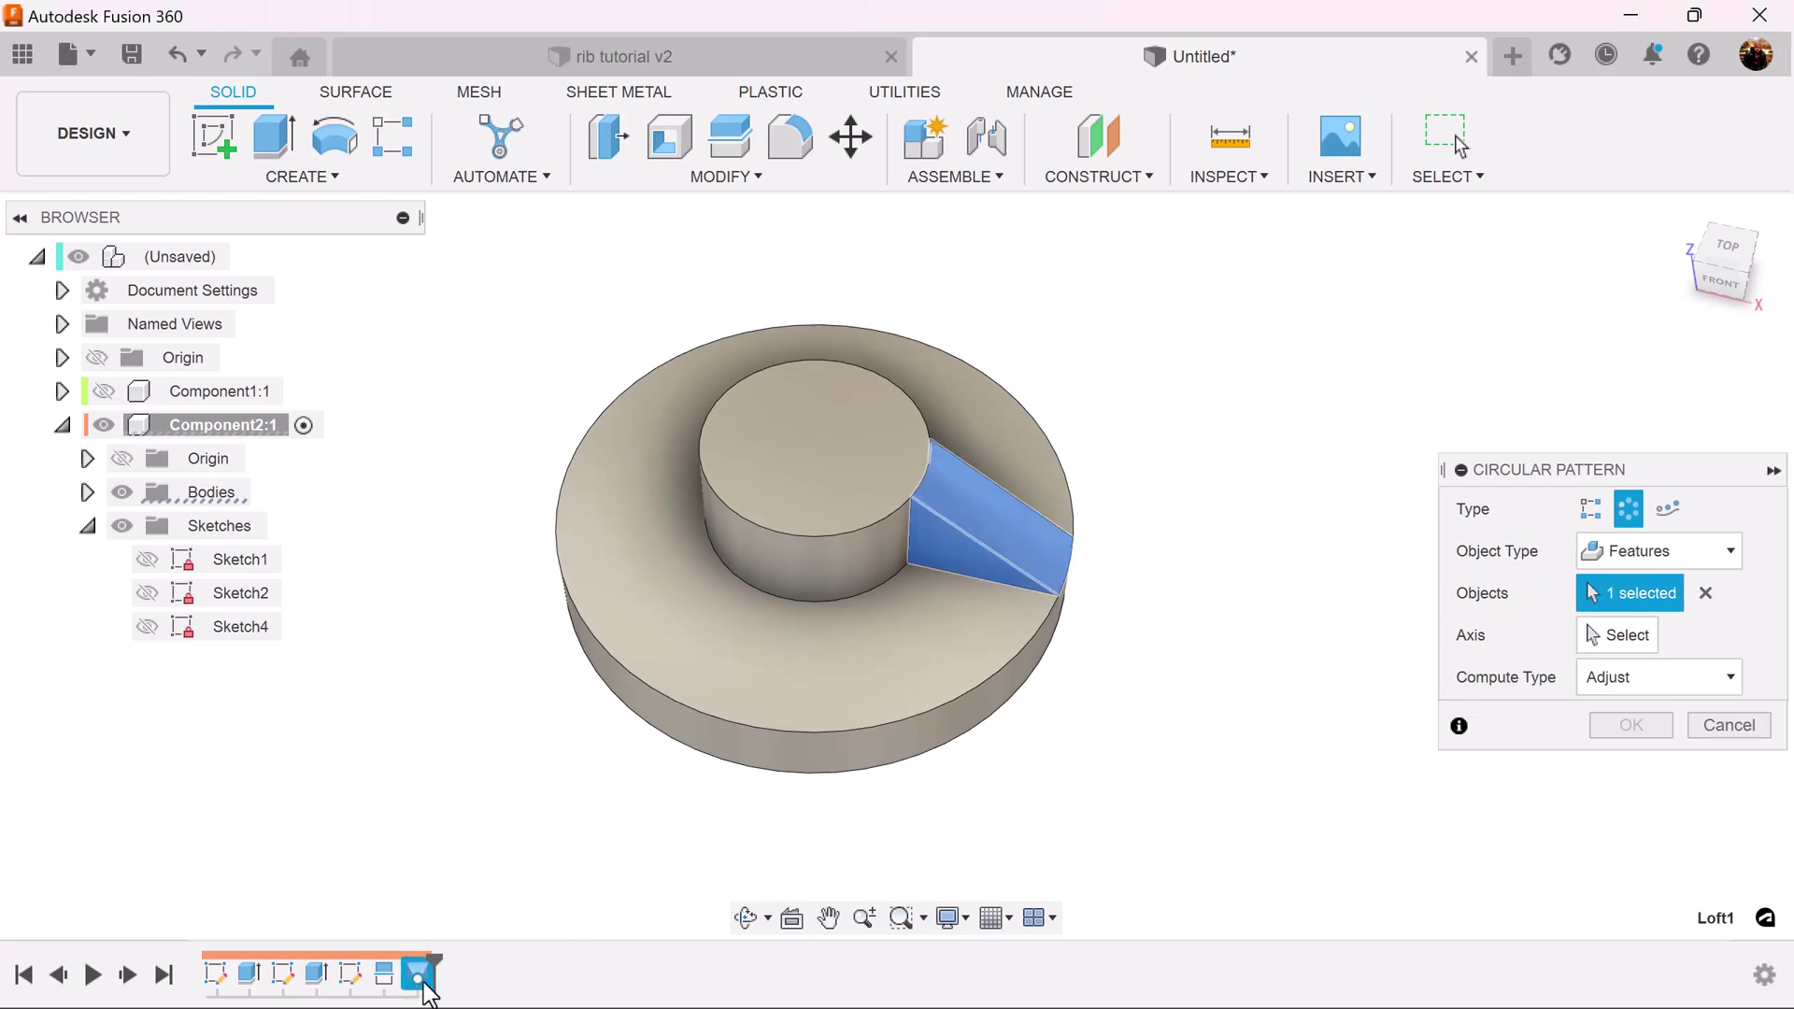
{"action": "left_click", "coordinate": [1596, 639]}
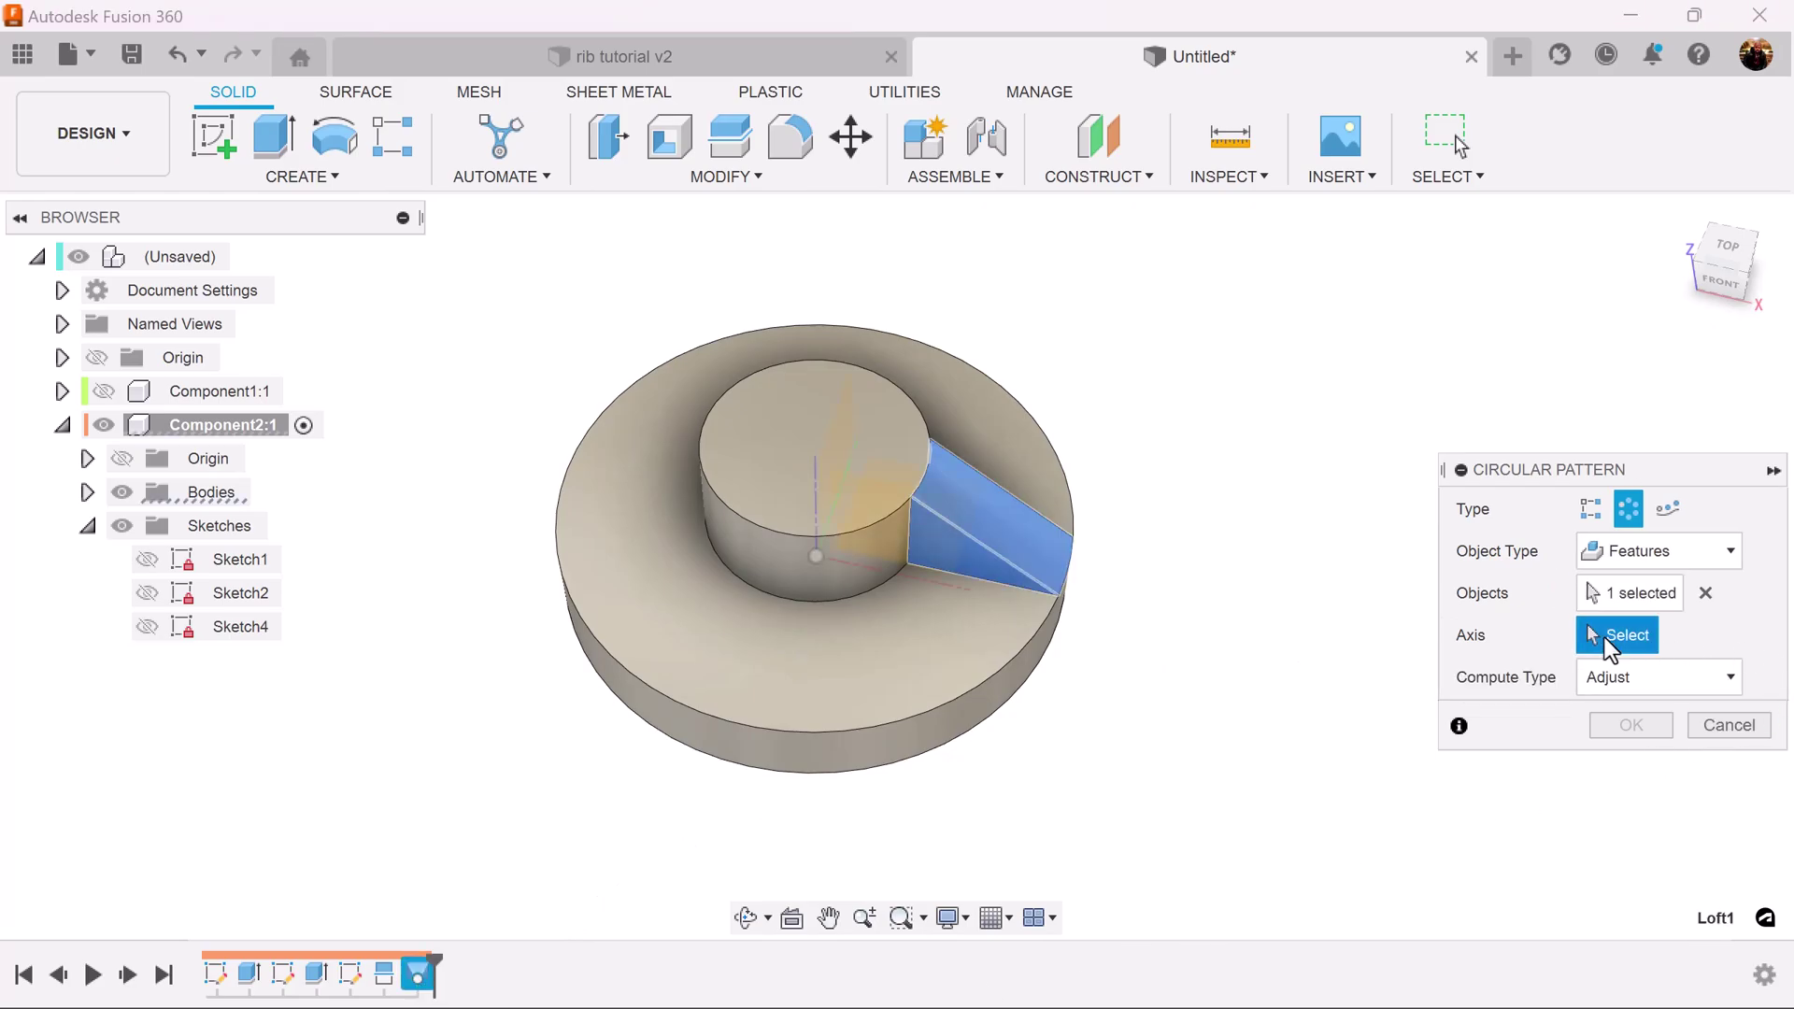
{"action": "left_click", "coordinate": [758, 551]}
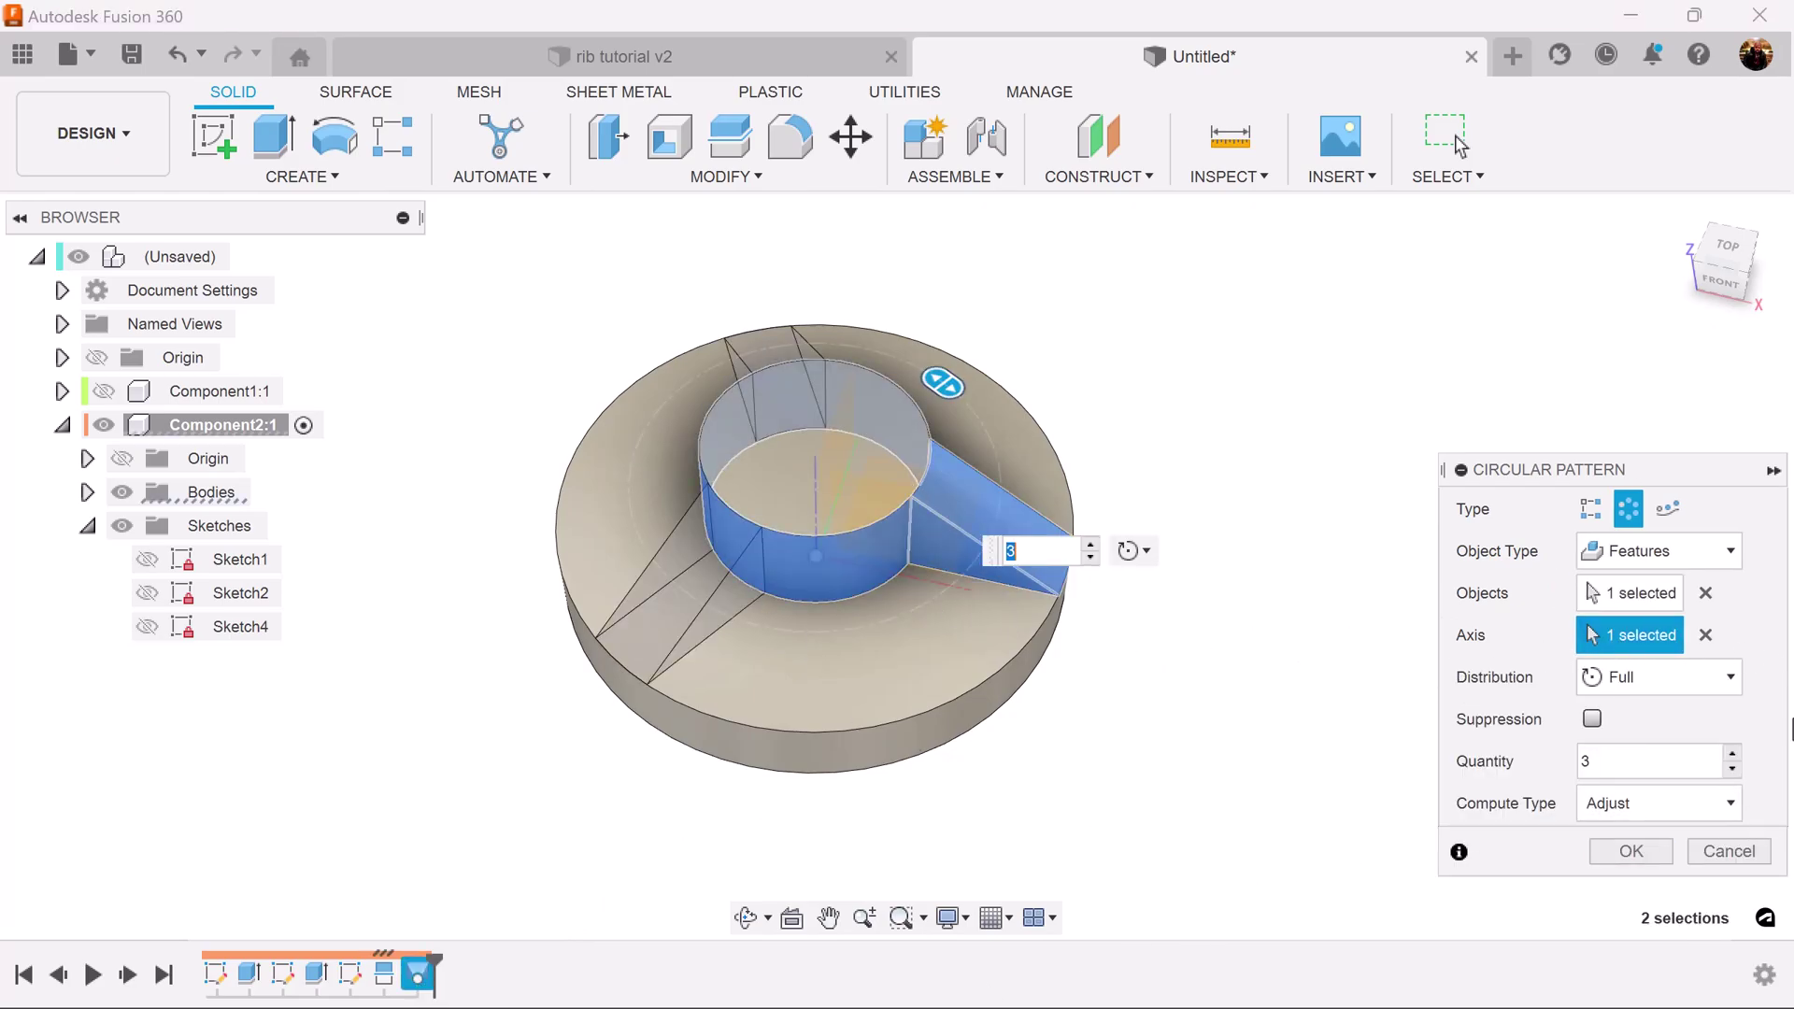
{"action": "left_click", "coordinate": [1730, 750]}
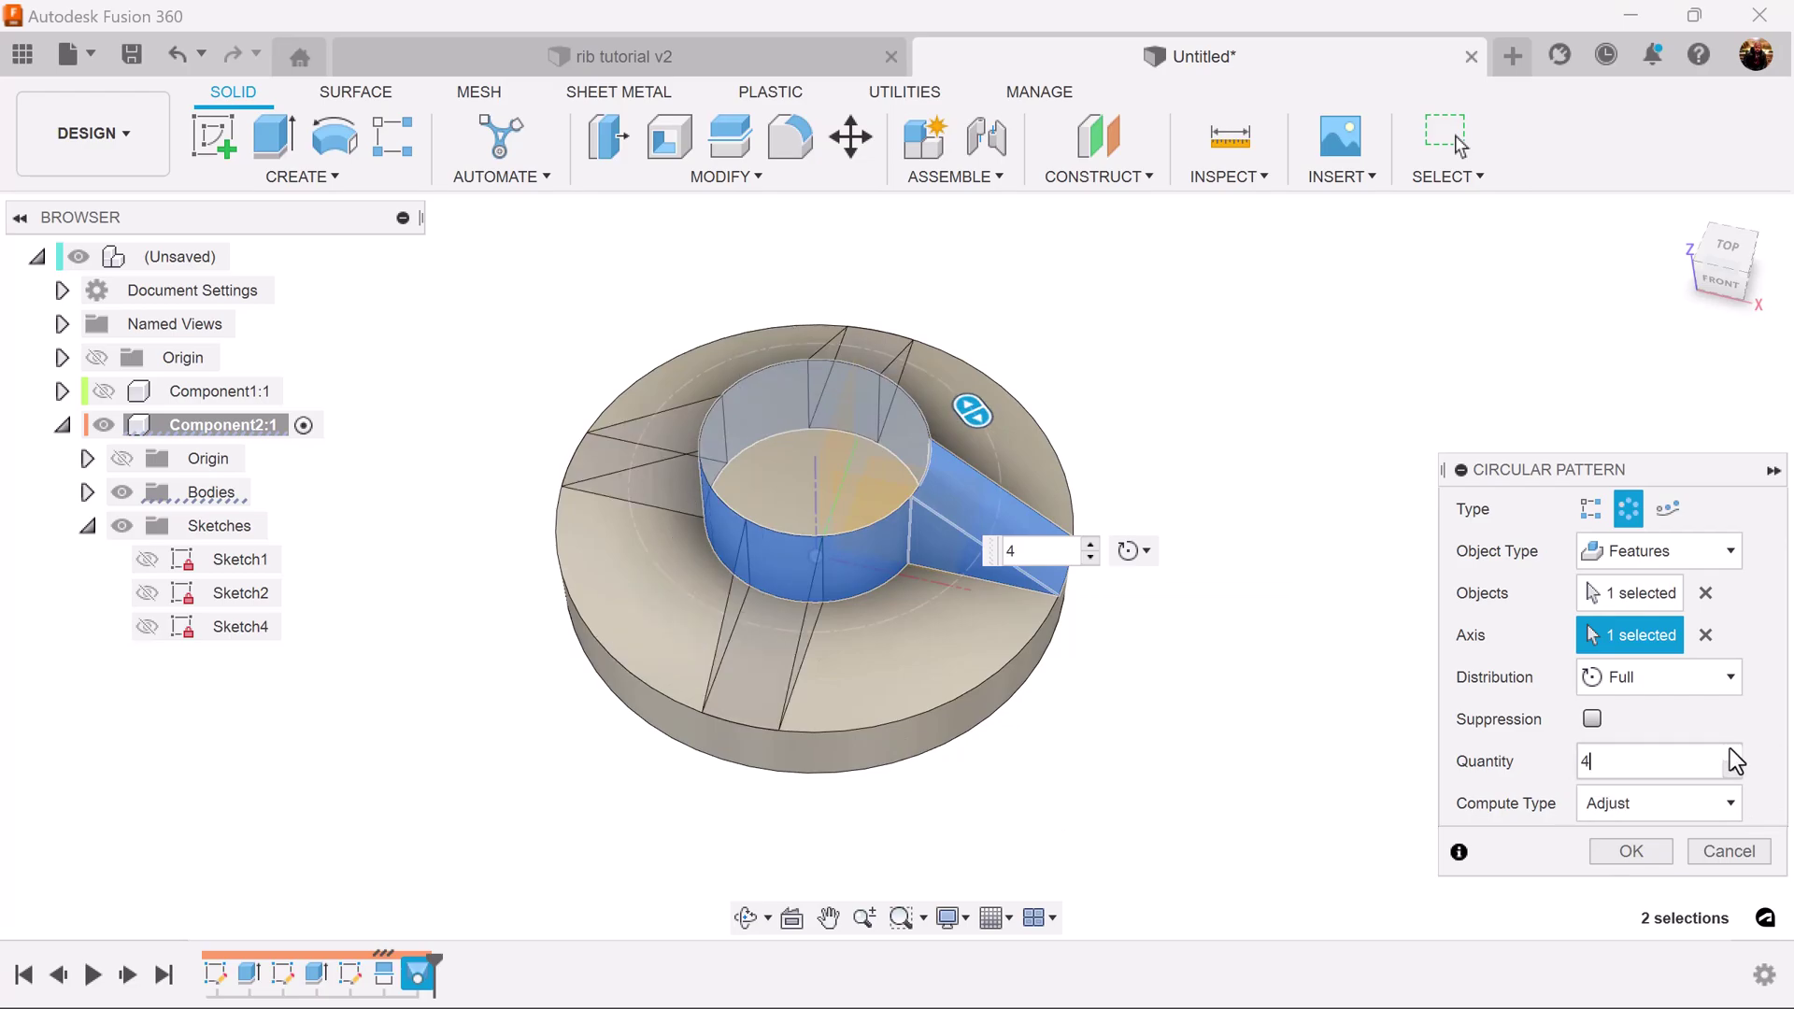
{"action": "left_click", "coordinate": [1631, 852]}
- Activate the top-level assembly and move the round ribbed body about 50.8 mm along the X axis
{"action": "middle_click_drag", "start_coordinate": [1511, 617], "coordinate": [355, 346], "text": "shift"}
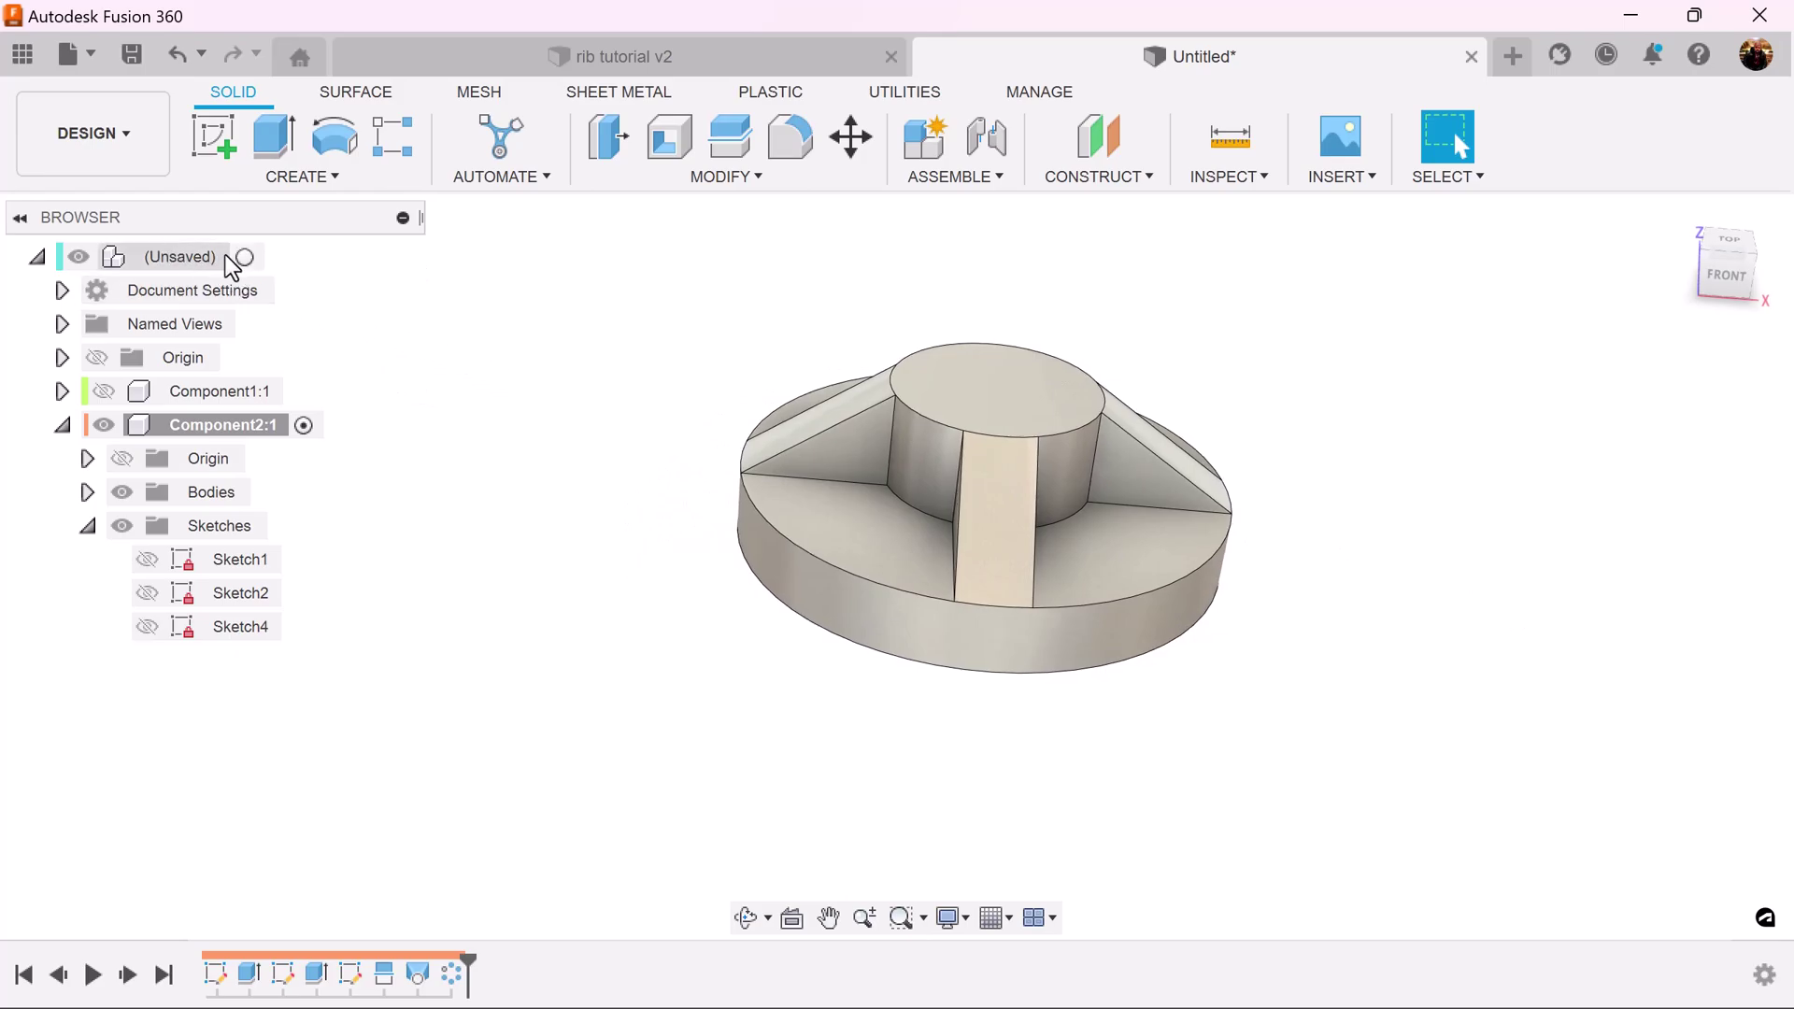
{"action": "left_click", "coordinate": [247, 257]}
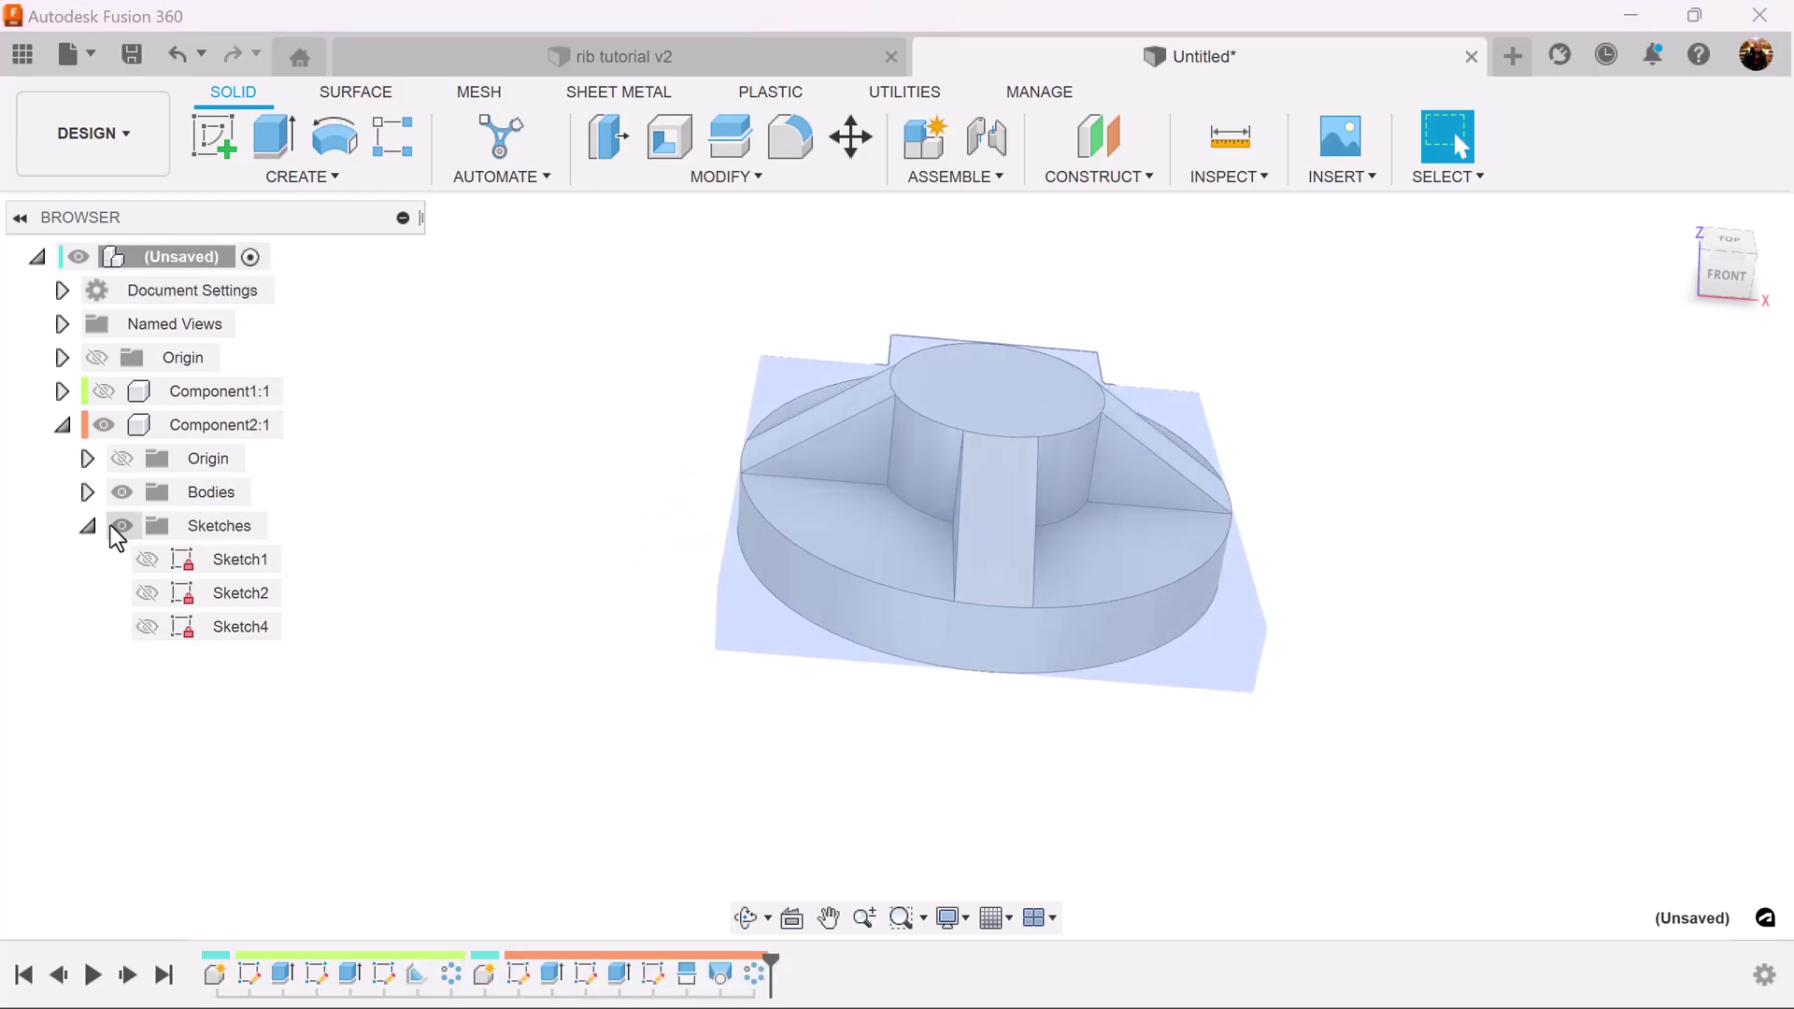
{"action": "middle_click_drag", "start_coordinate": [871, 389], "coordinate": [1269, 423], "text": "shift"}
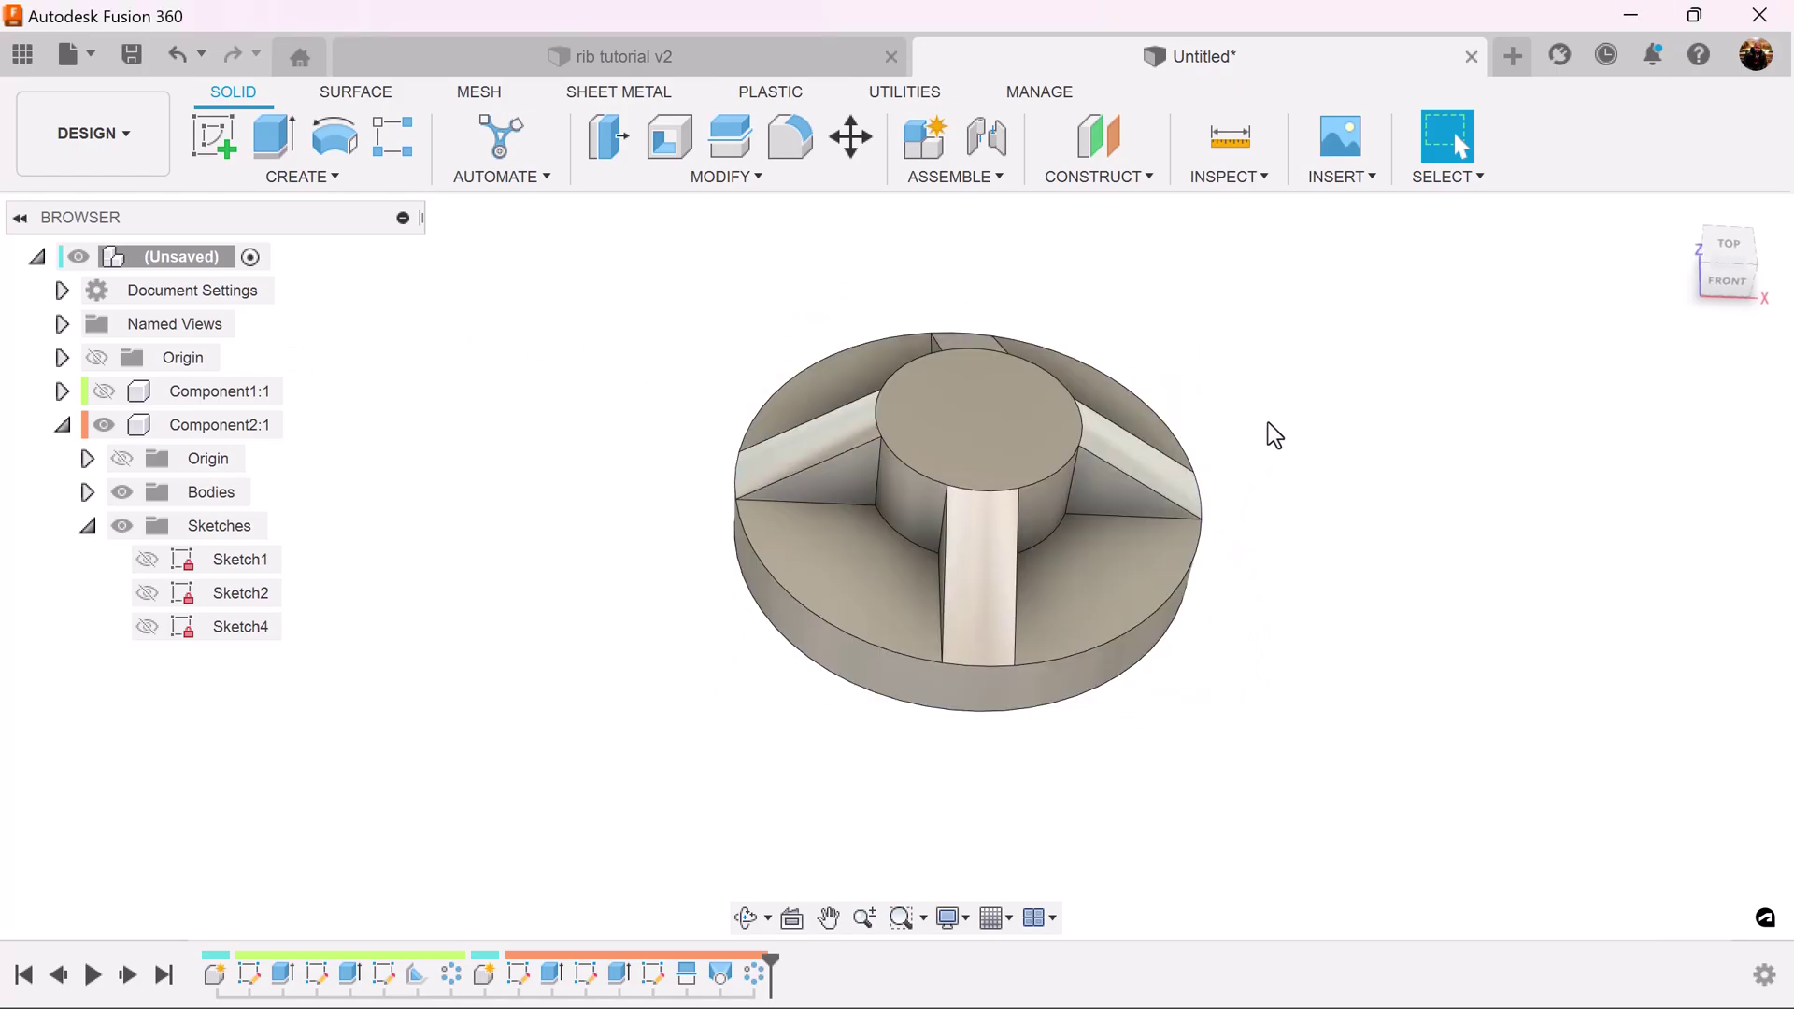
{"action": "left_click", "coordinate": [849, 140]}
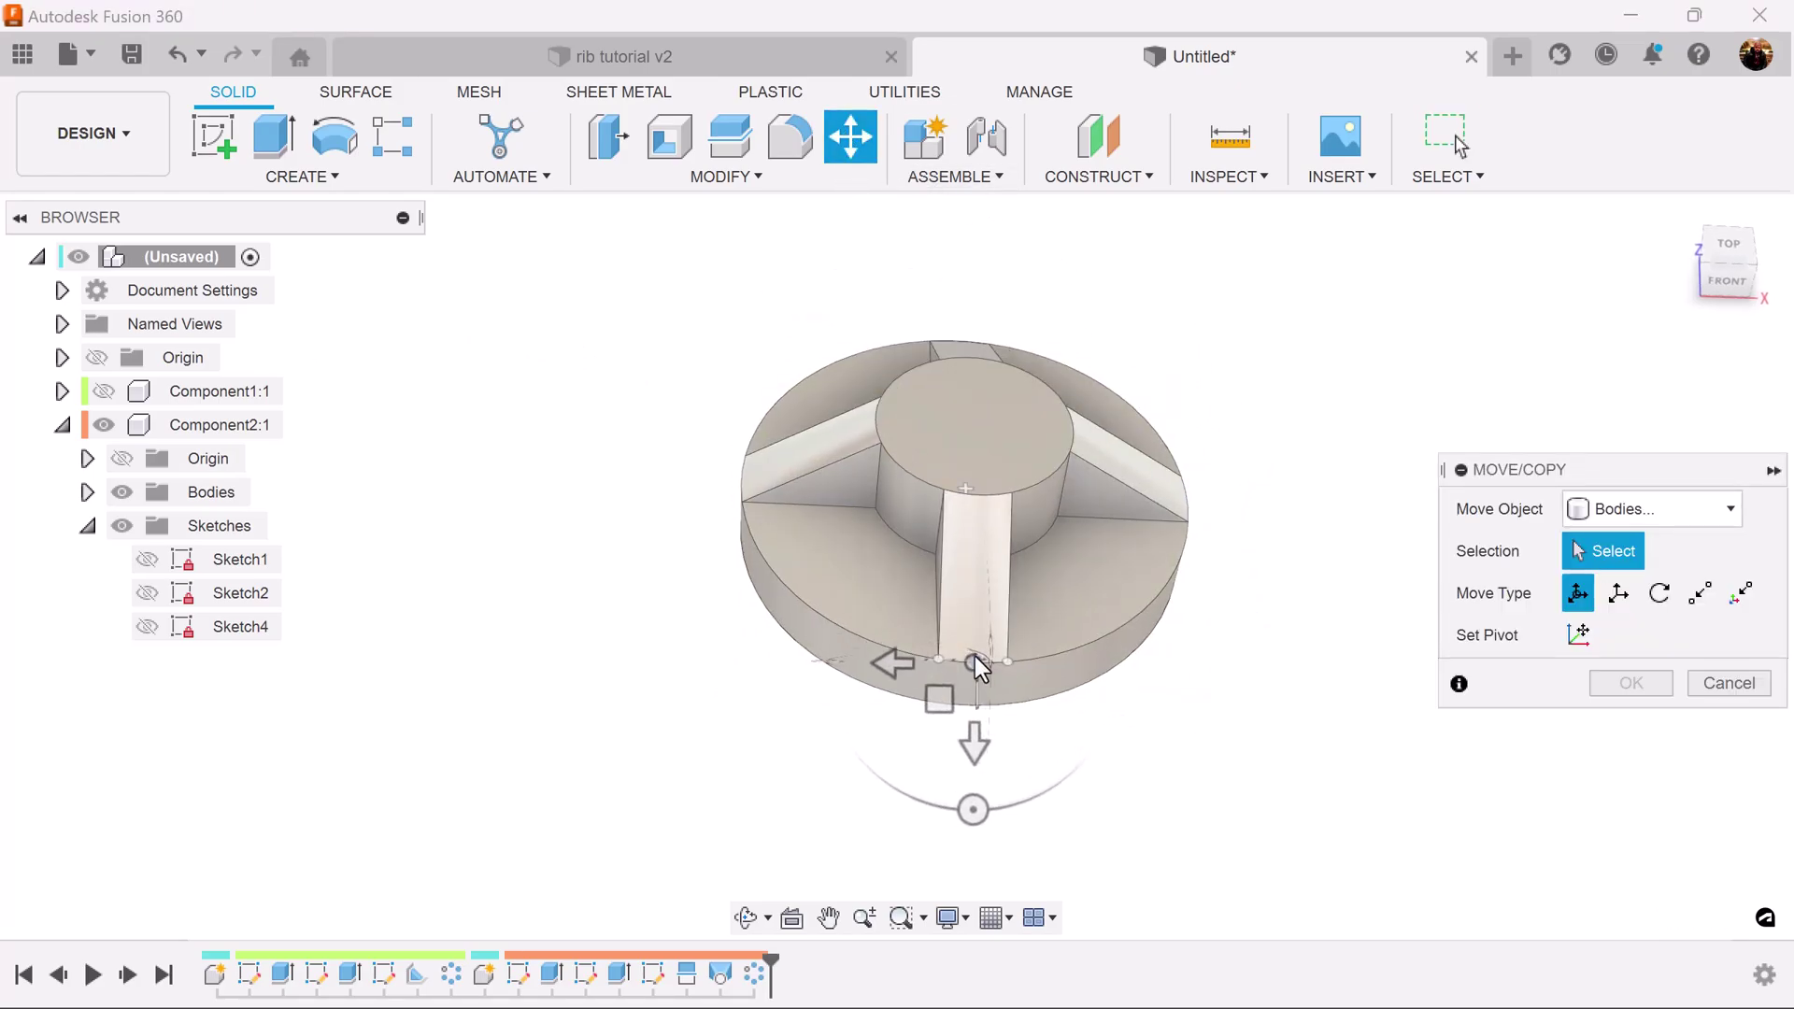
{"action": "left_click", "coordinate": [970, 424]}
{"action": "left_click_drag", "start_coordinate": [1033, 420], "coordinate": [1696, 453]}
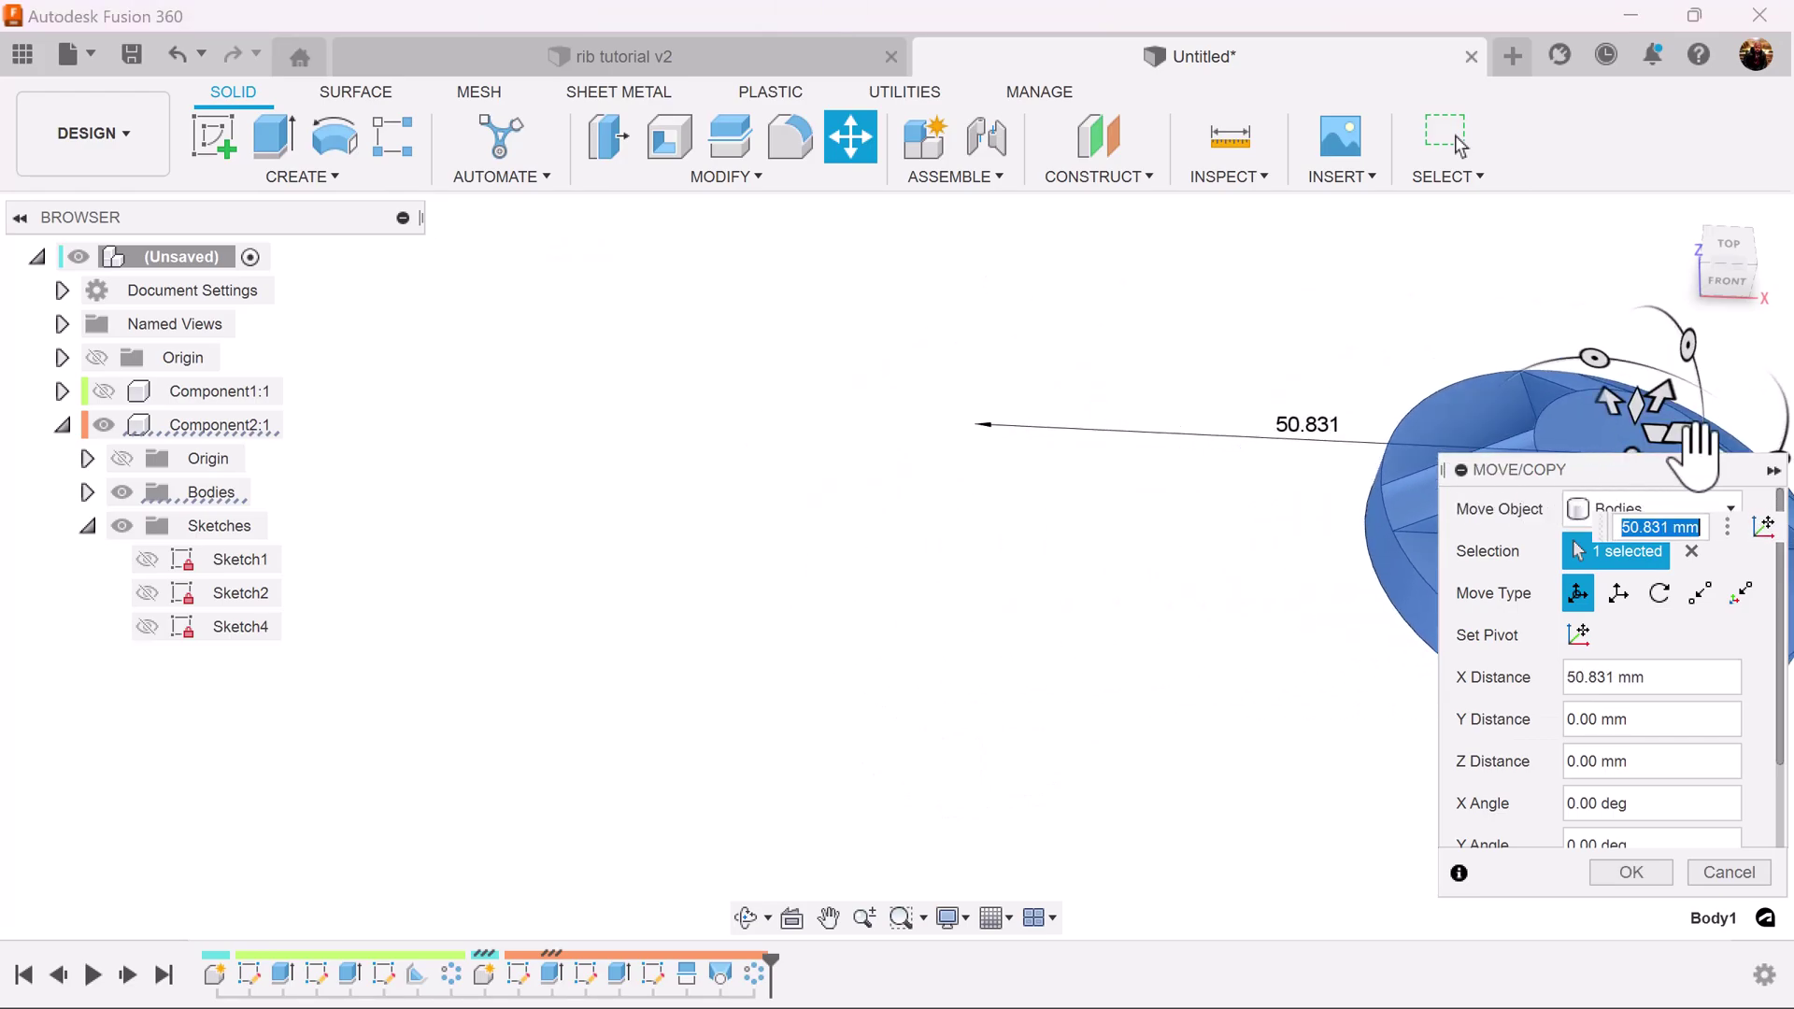
{"action": "left_click", "coordinate": [1630, 872]}
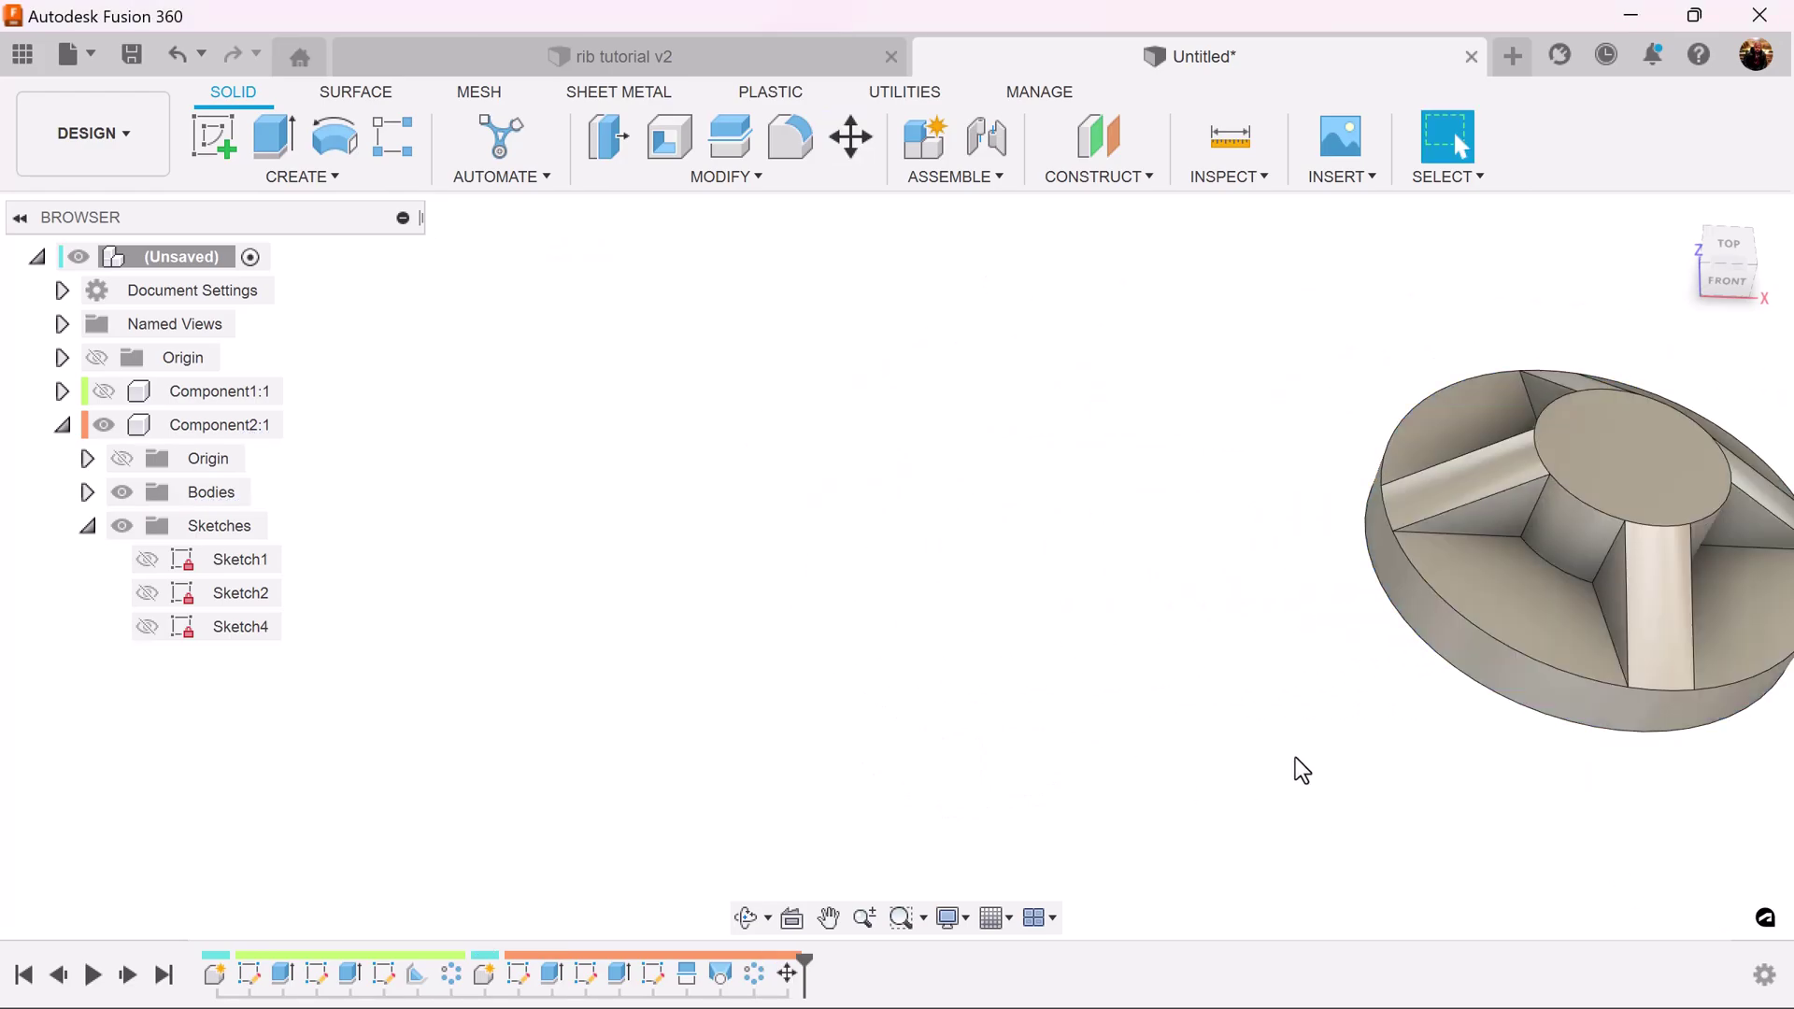
- Show Component1 beside the round part and collapse Component2's contents in the browser
{"action": "left_click", "coordinate": [99, 396]}
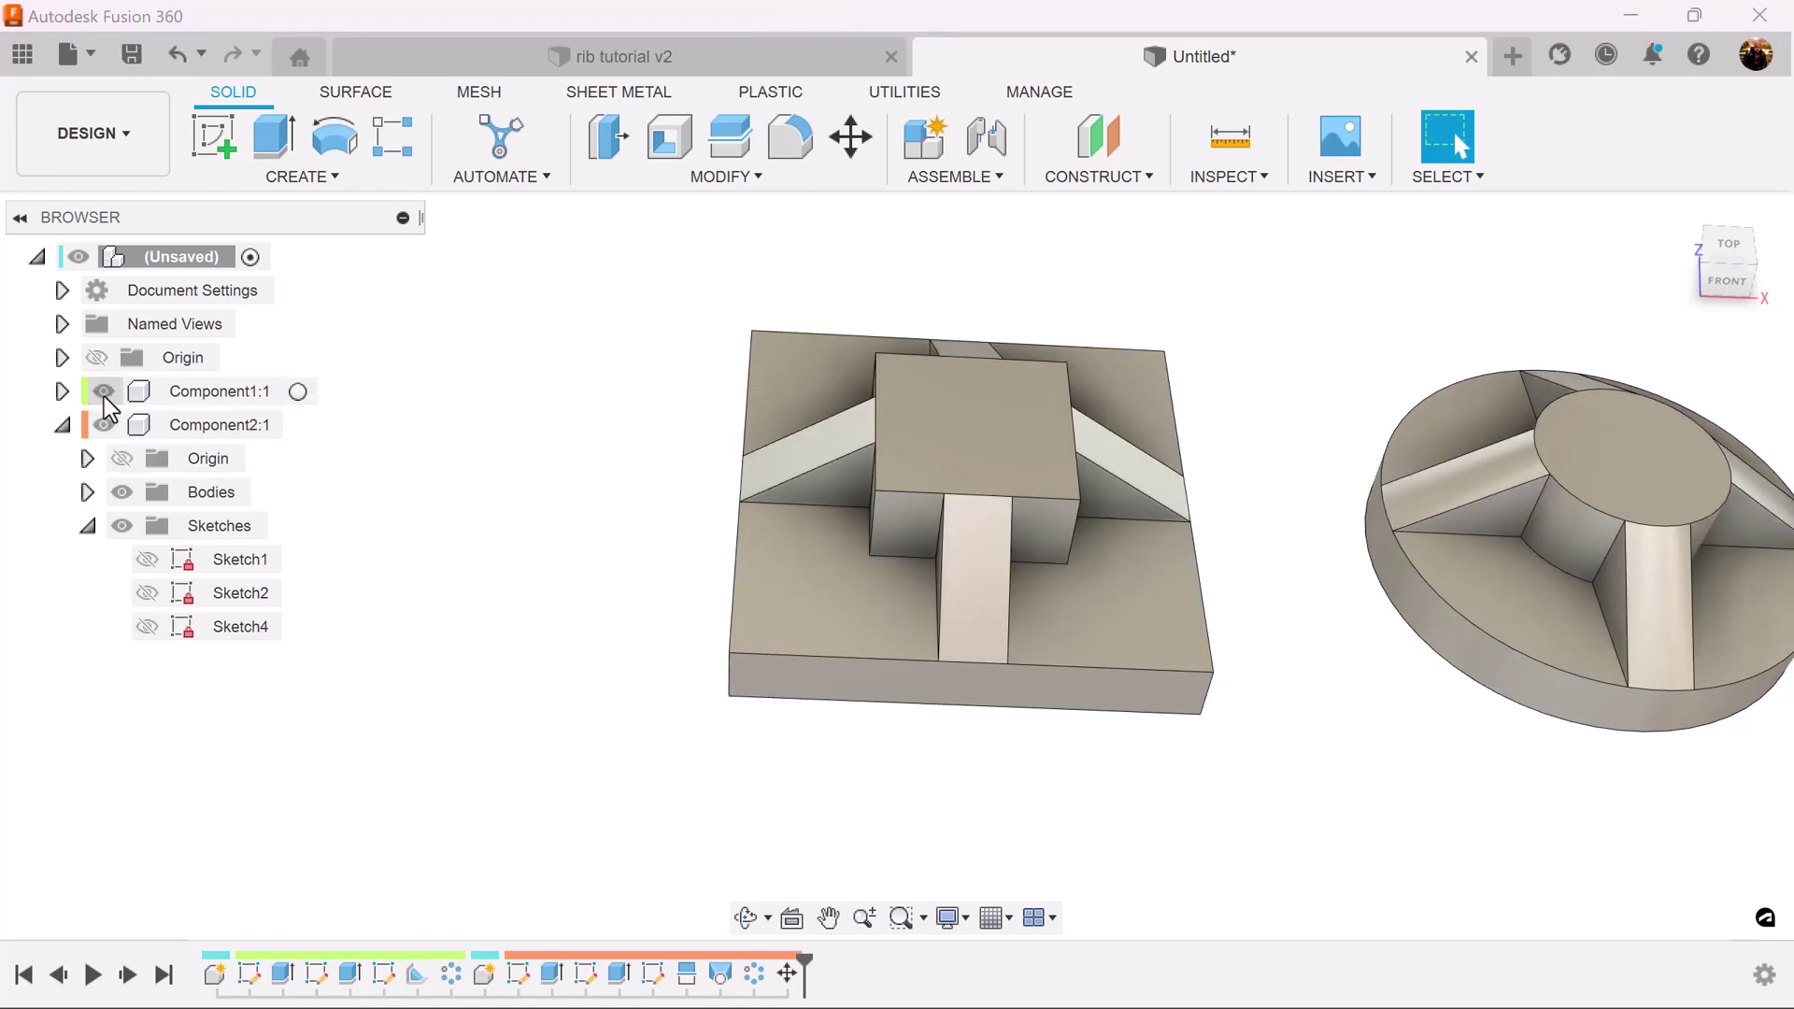
{"action": "scroll", "coordinate": [1671, 779], "scroll_direction": "down", "scroll_amount": 1}
{"action": "middle_click_drag", "start_coordinate": [1671, 778], "coordinate": [1430, 748], "text": "shift"}
{"action": "left_click", "coordinate": [63, 425]}
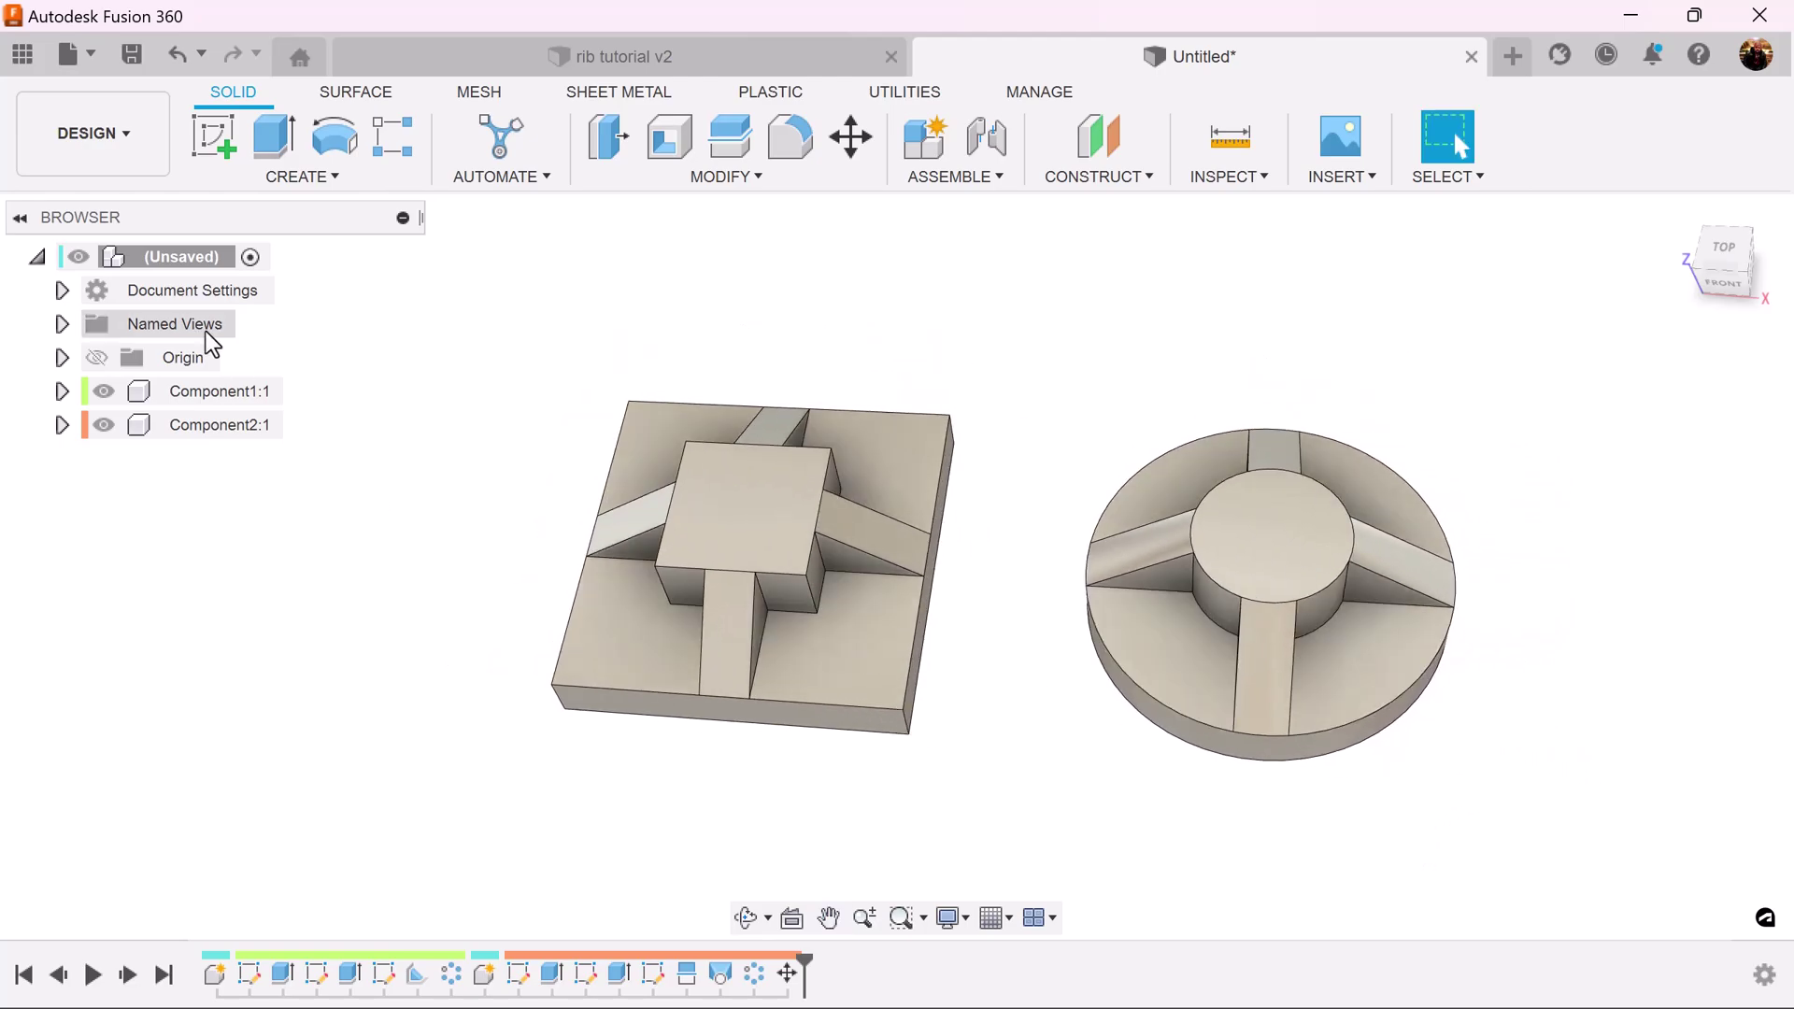
- Create an activated standard internal component under the top-level assembly, and hide Component1 and Component2
{"action": "right_click", "coordinate": [196, 256]}
{"action": "left_click", "coordinate": [260, 271]}
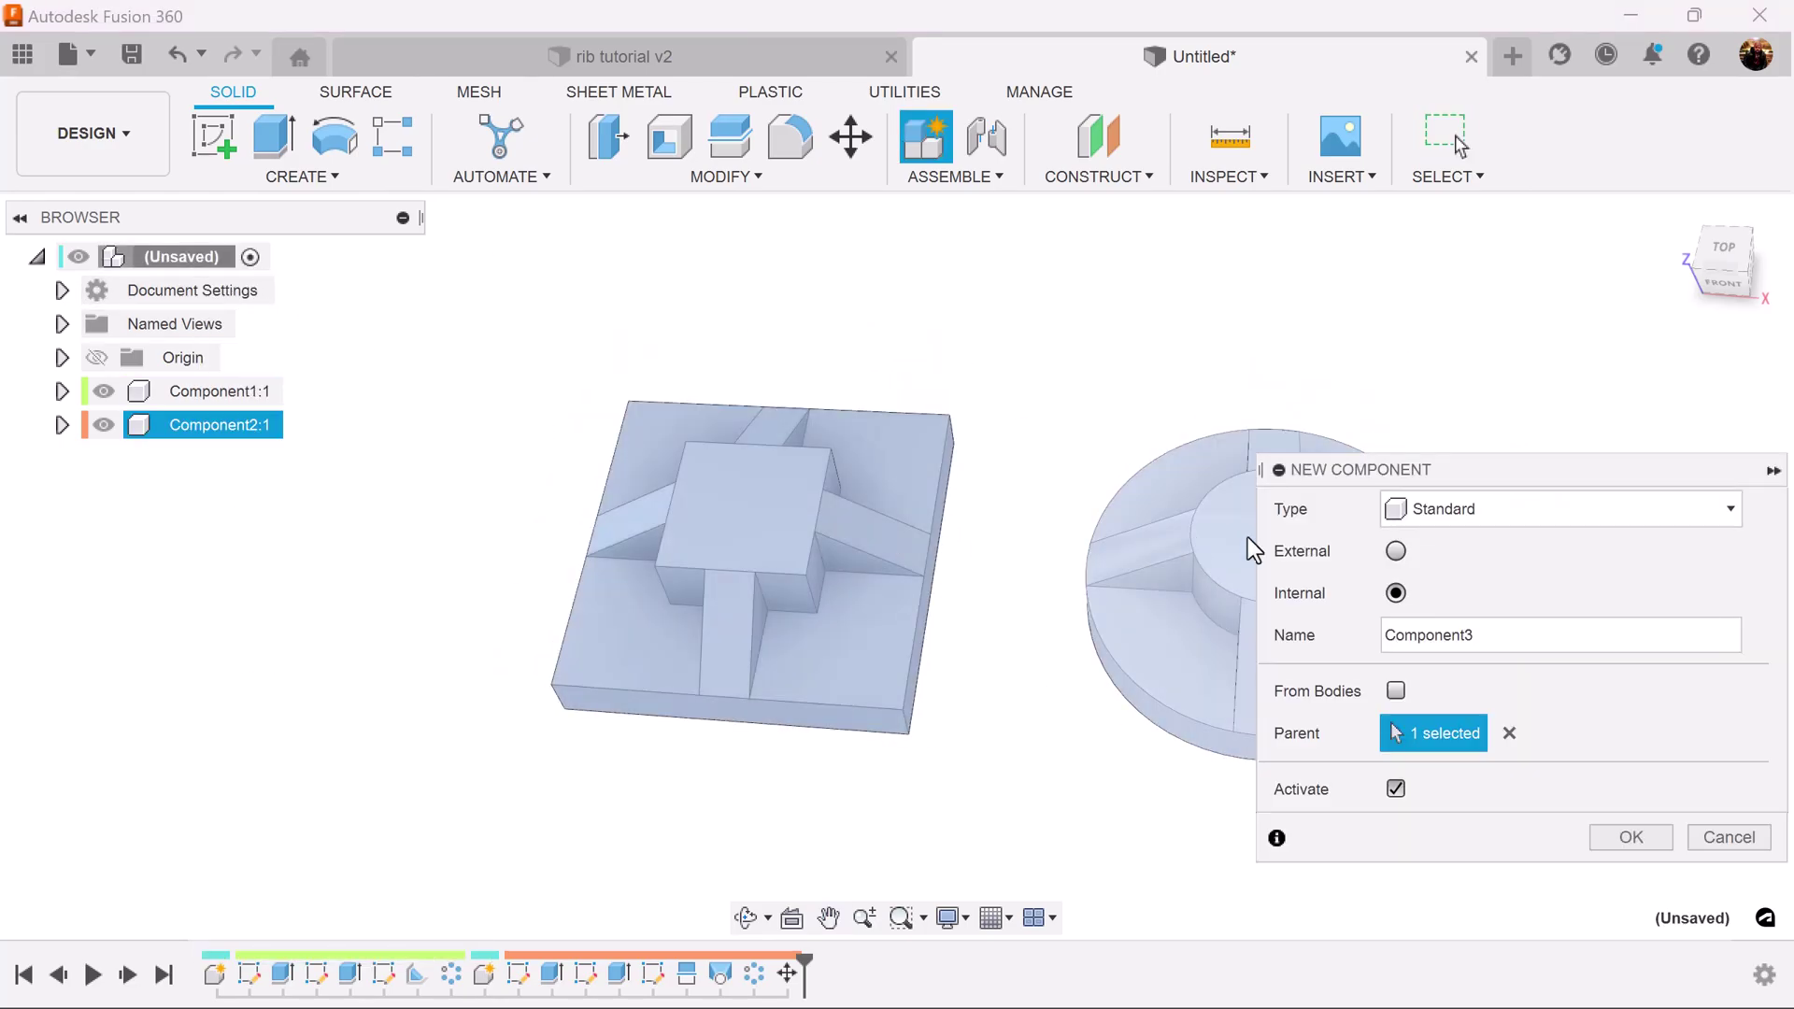
{"action": "left_click", "coordinate": [1637, 828]}
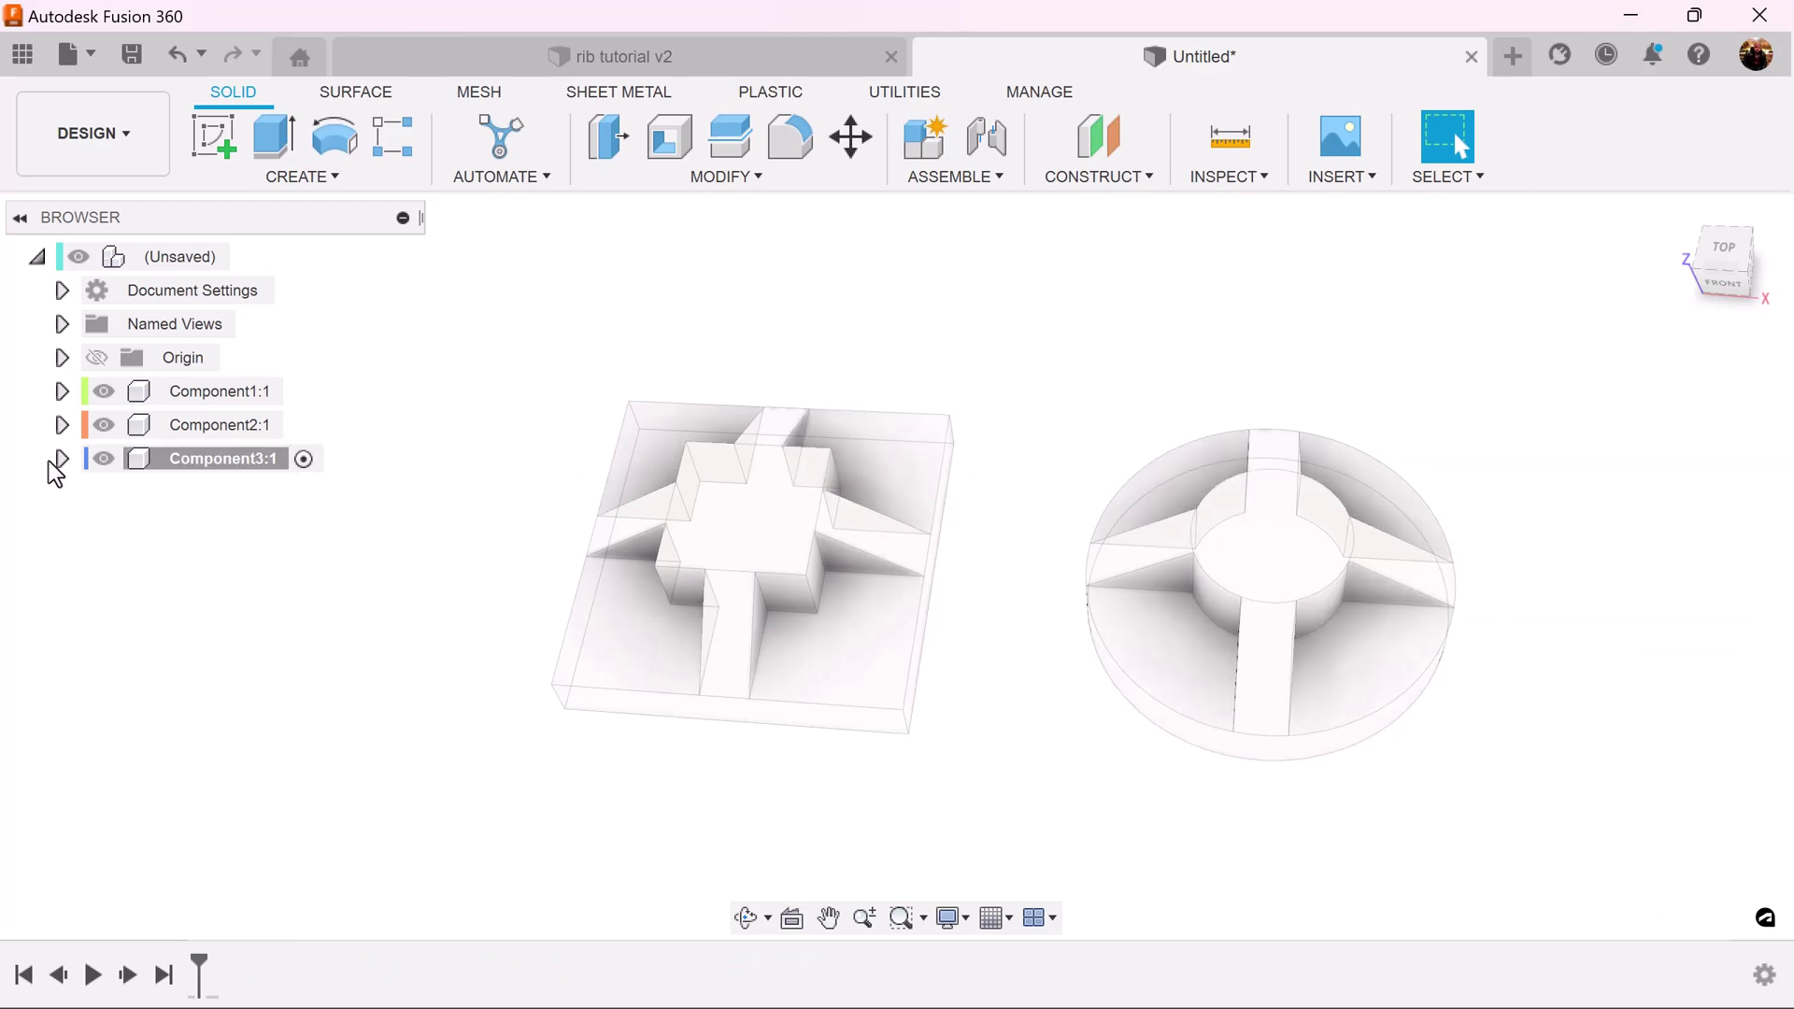
{"action": "left_click", "coordinate": [93, 393]}
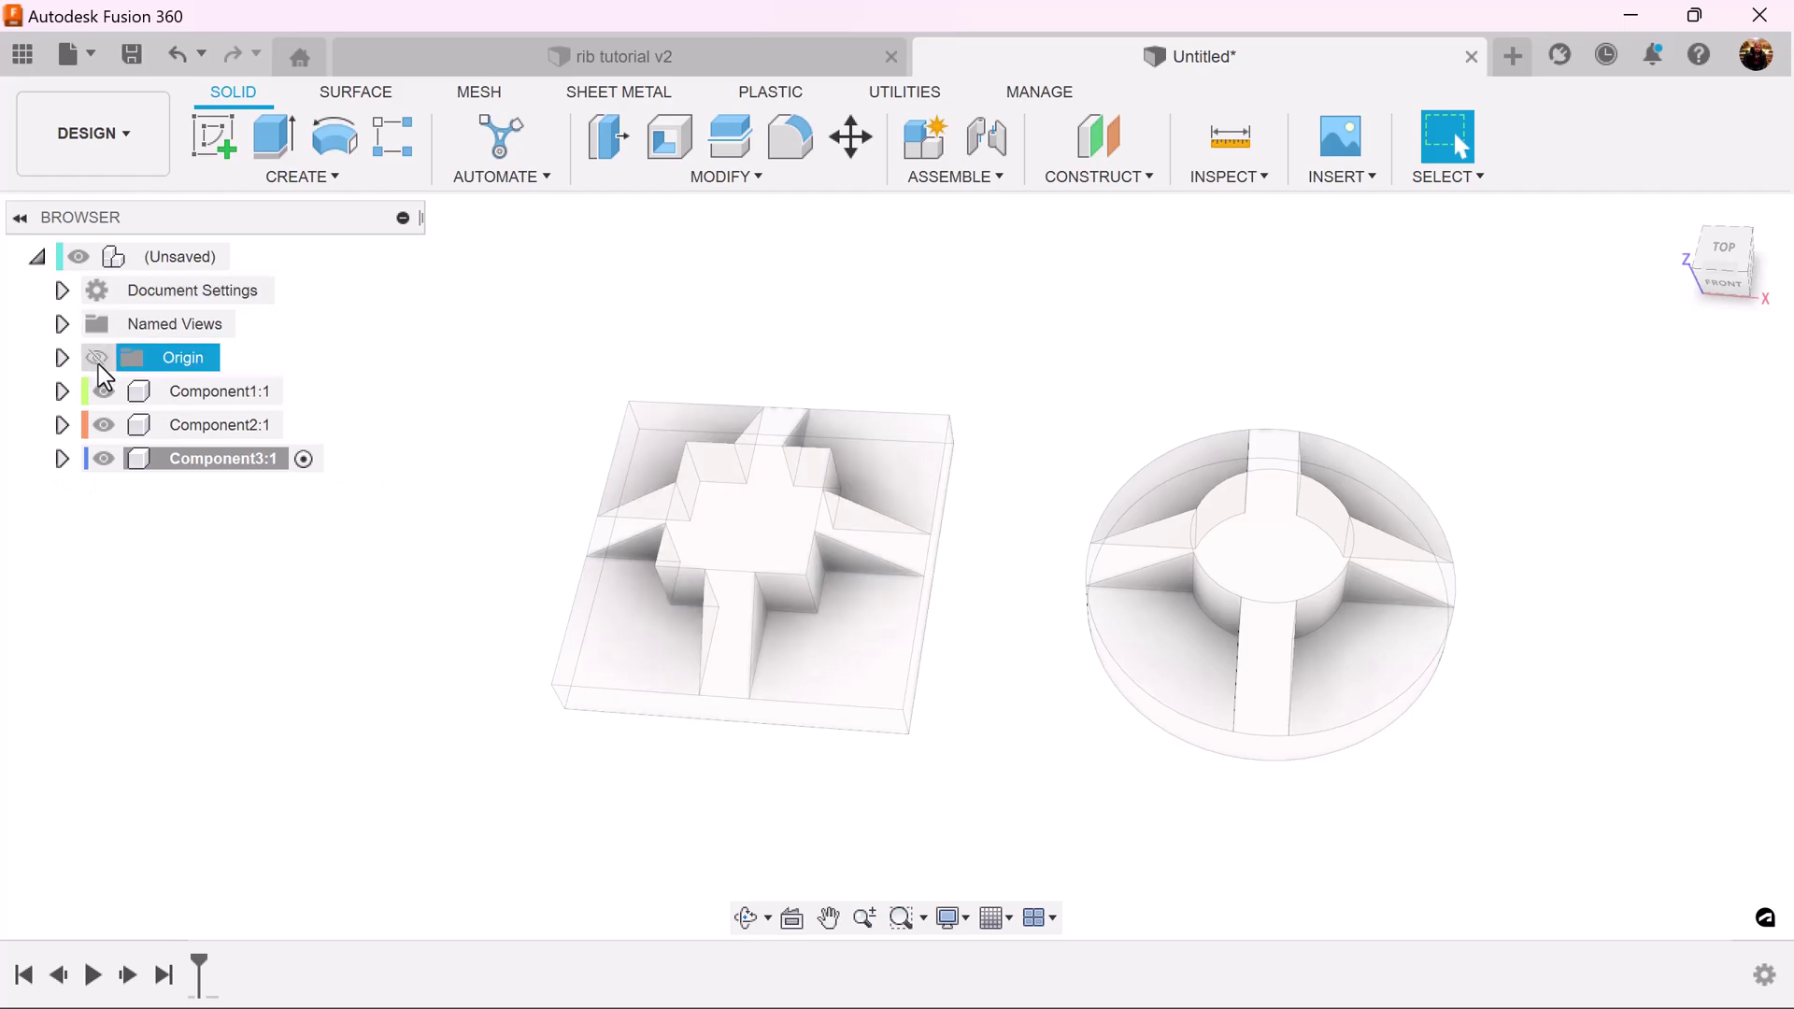
{"action": "left_click", "coordinate": [102, 391]}
{"action": "left_click", "coordinate": [104, 424]}
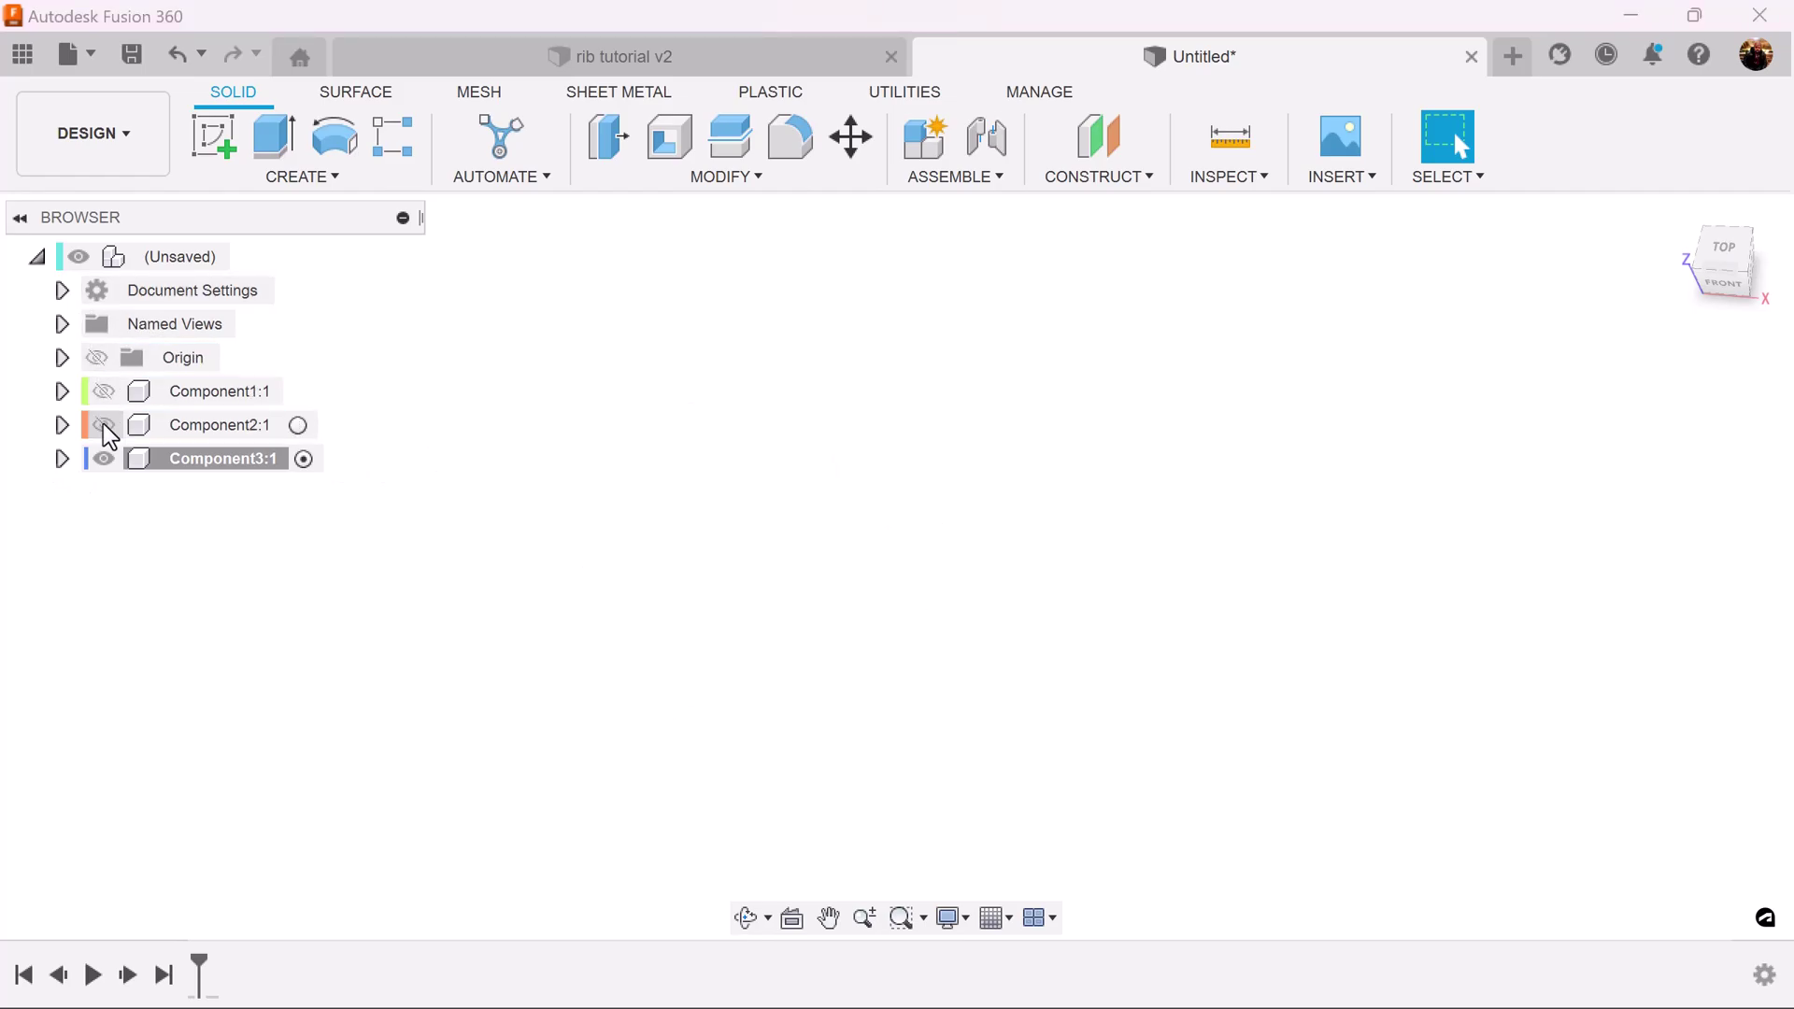
- Check the rib tutorial v2 example design, and sketch a 35 by 35 mm center rectangle at the origin on the horizontal plane in the untitled design
{"action": "left_click", "coordinate": [694, 67]}
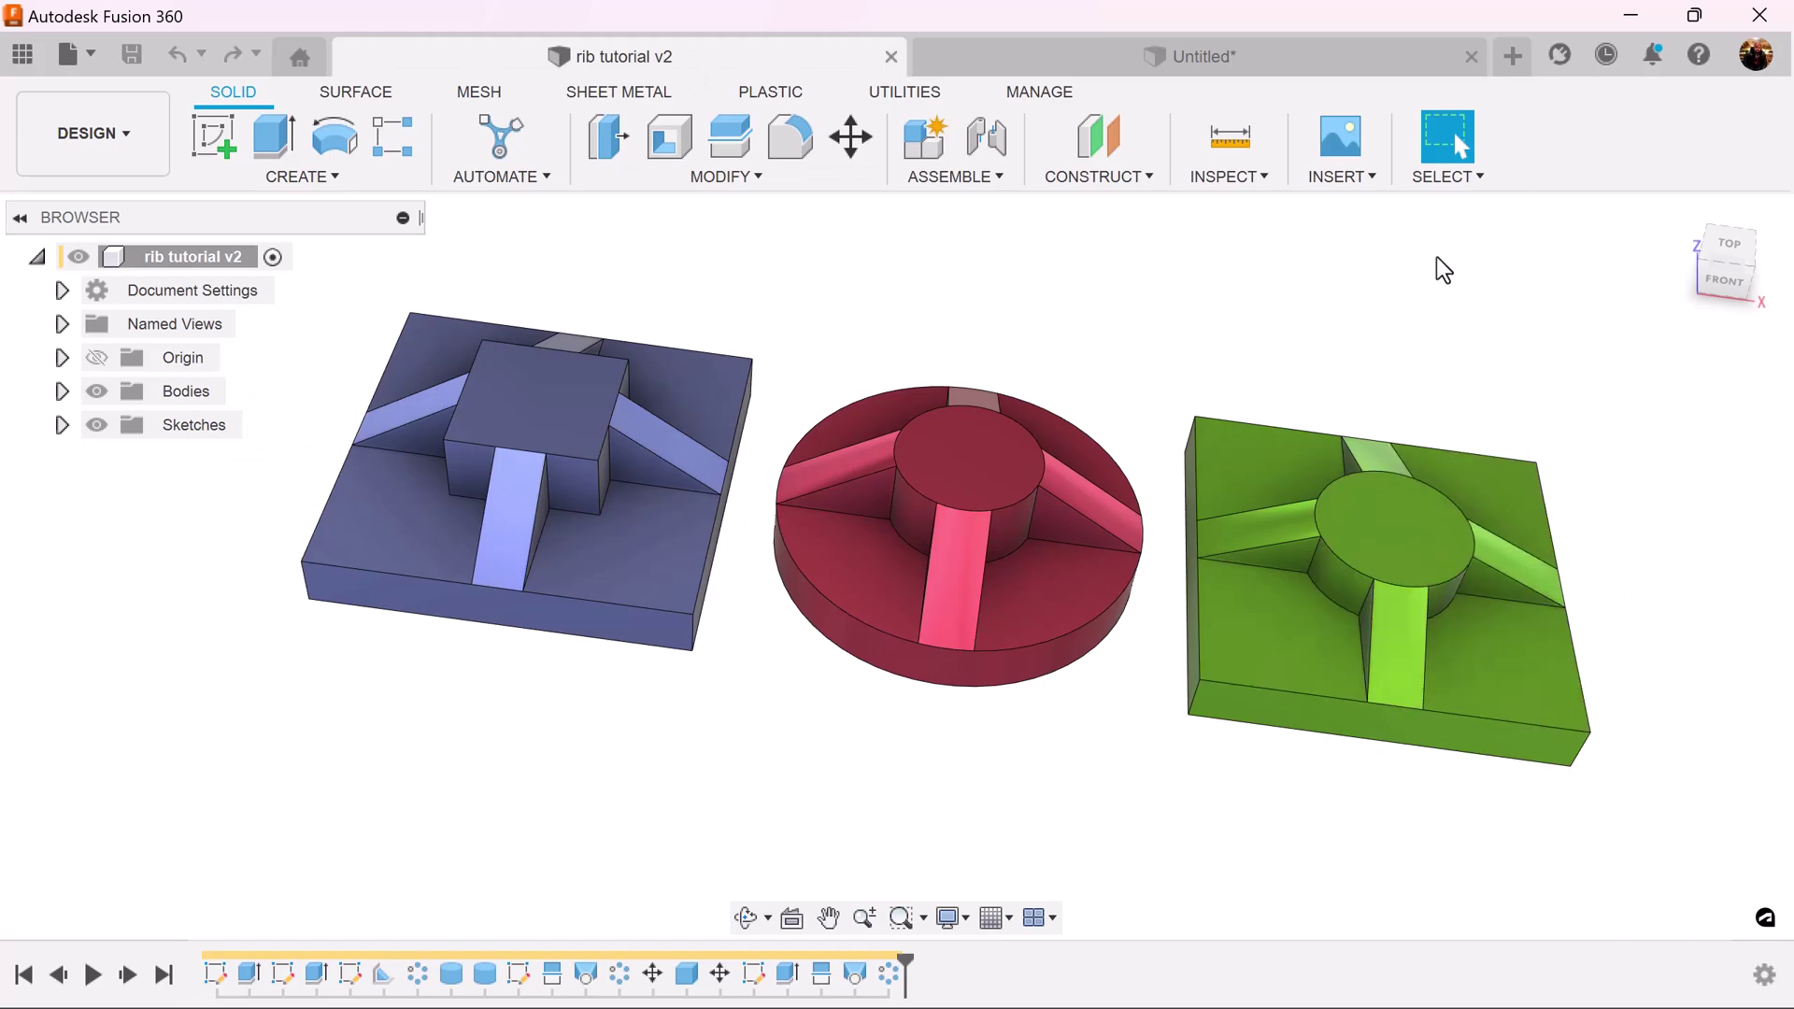
{"action": "left_click", "coordinate": [1322, 60]}
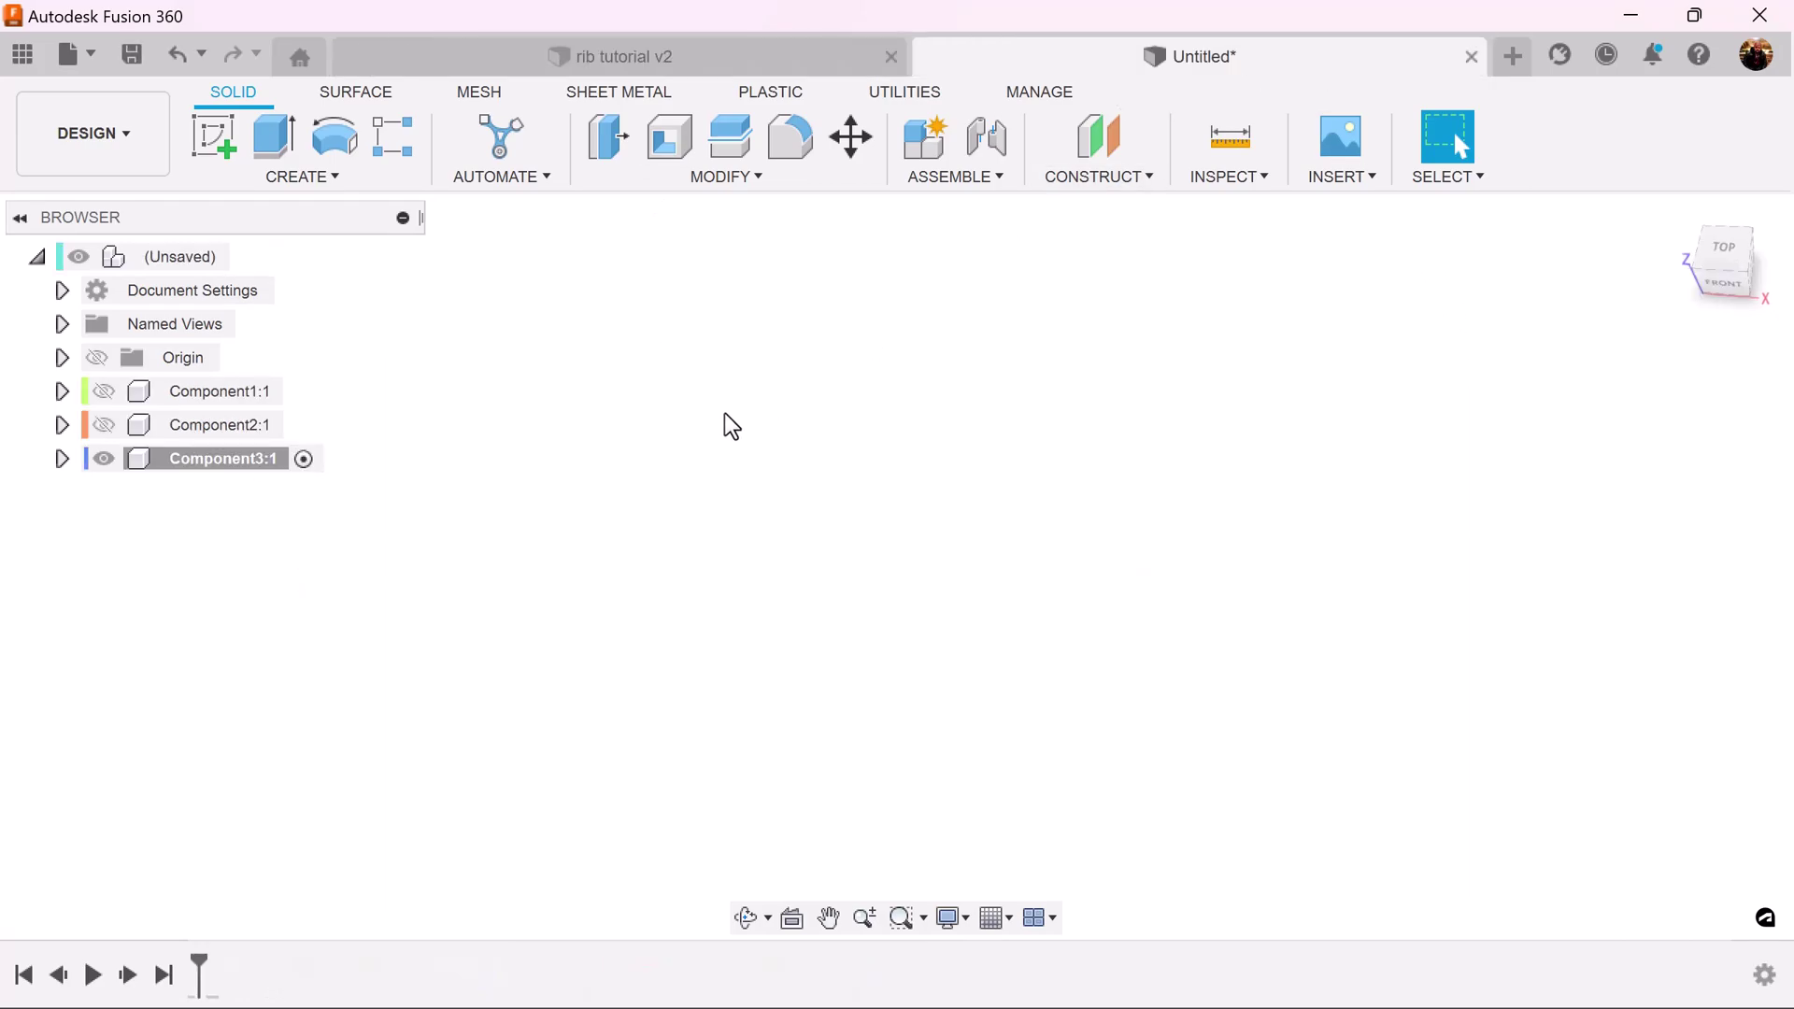
{"action": "left_click", "coordinate": [213, 136]}
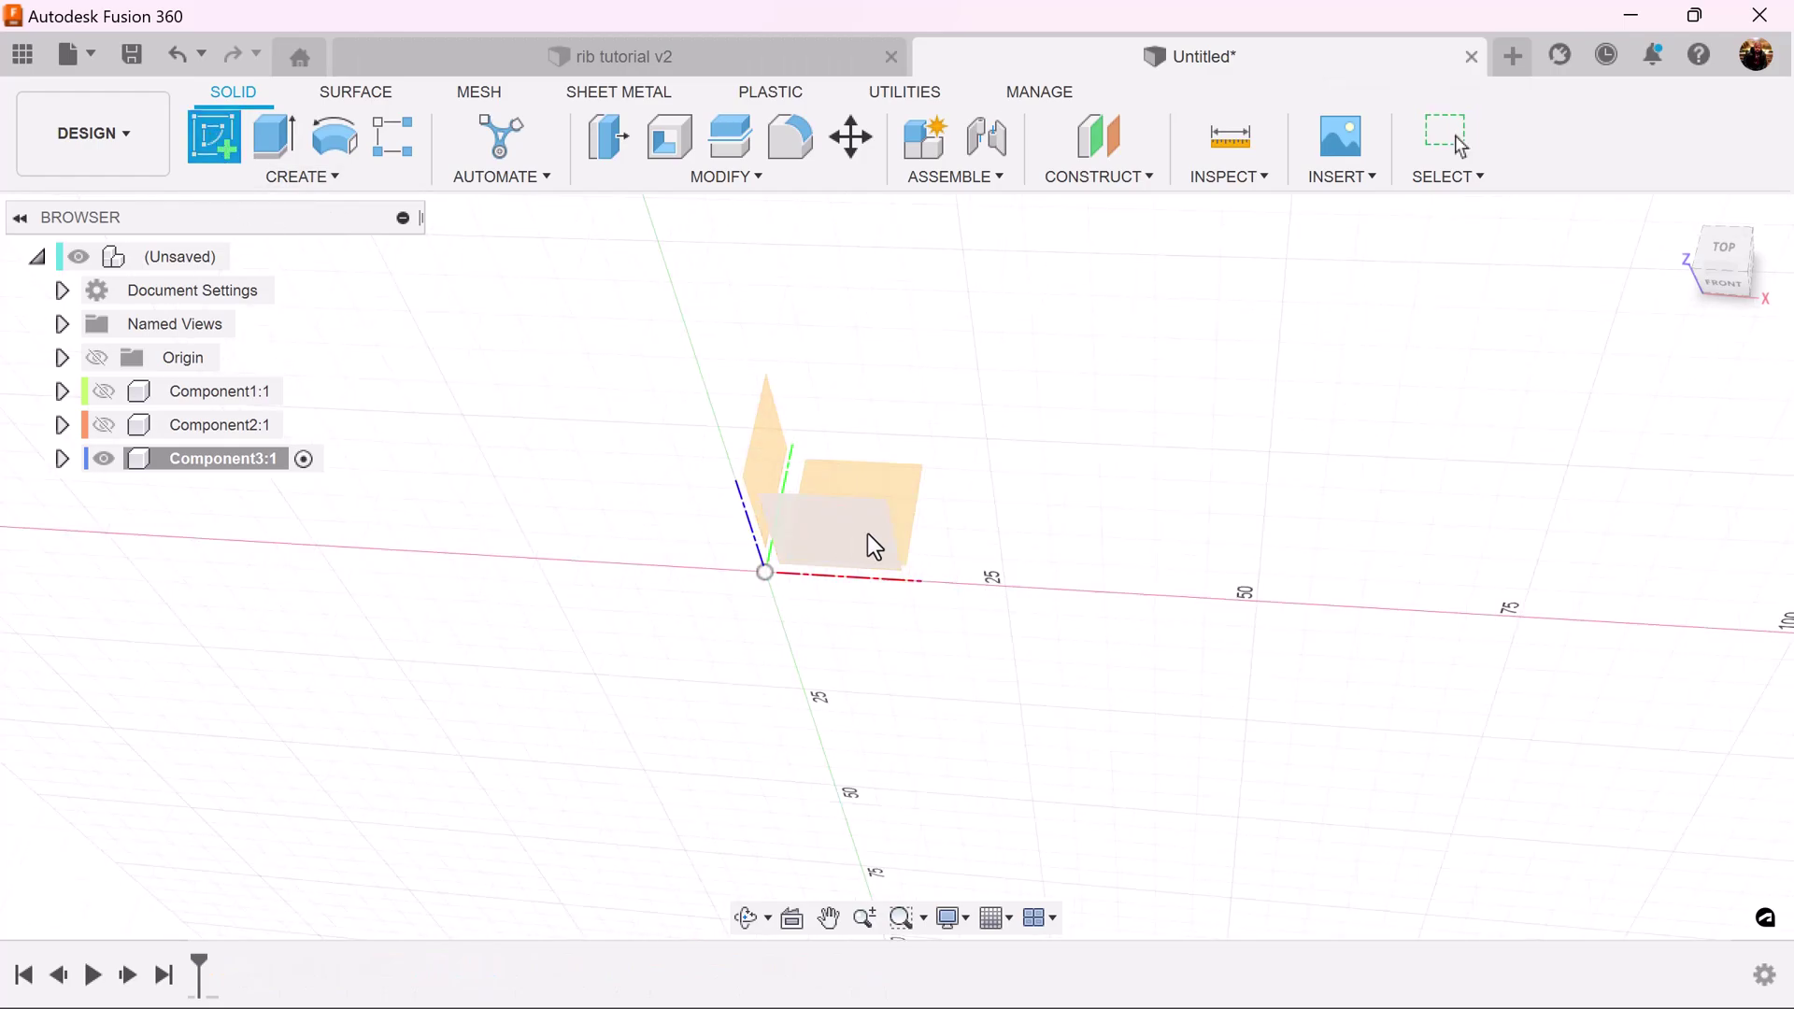
{"action": "left_click", "coordinate": [906, 482]}
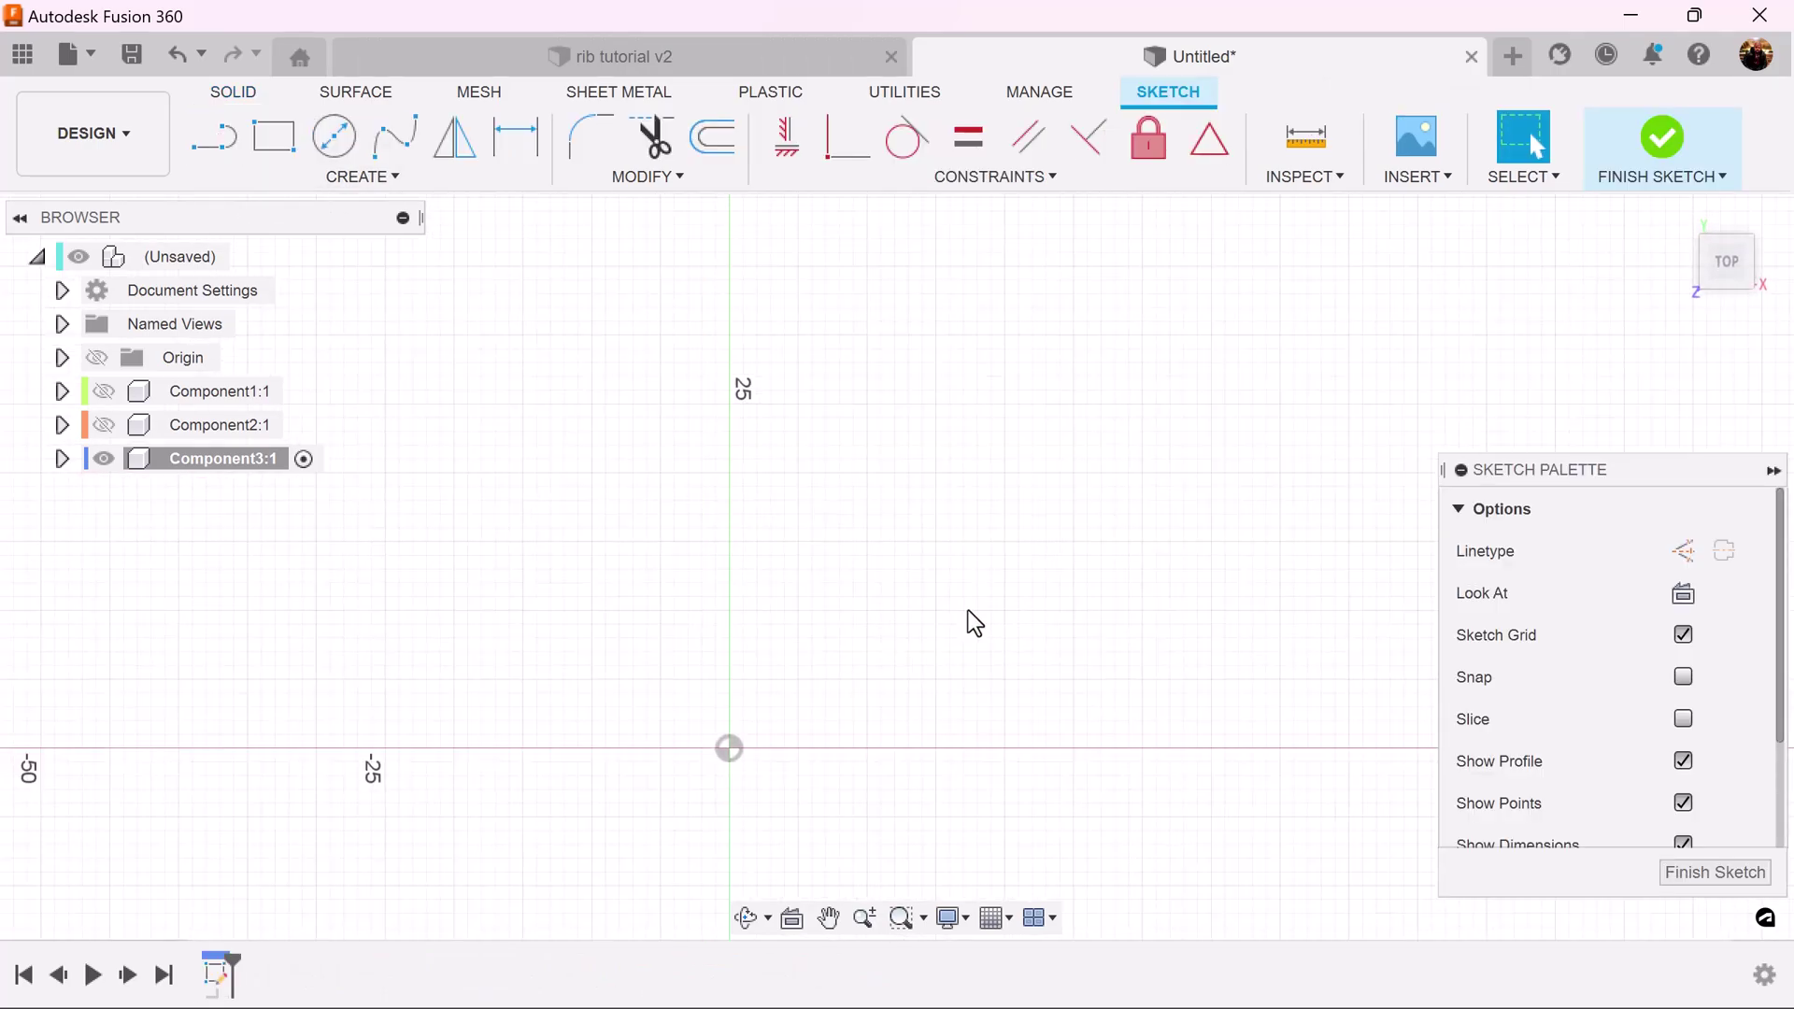
{"action": "left_click", "coordinate": [357, 177]}
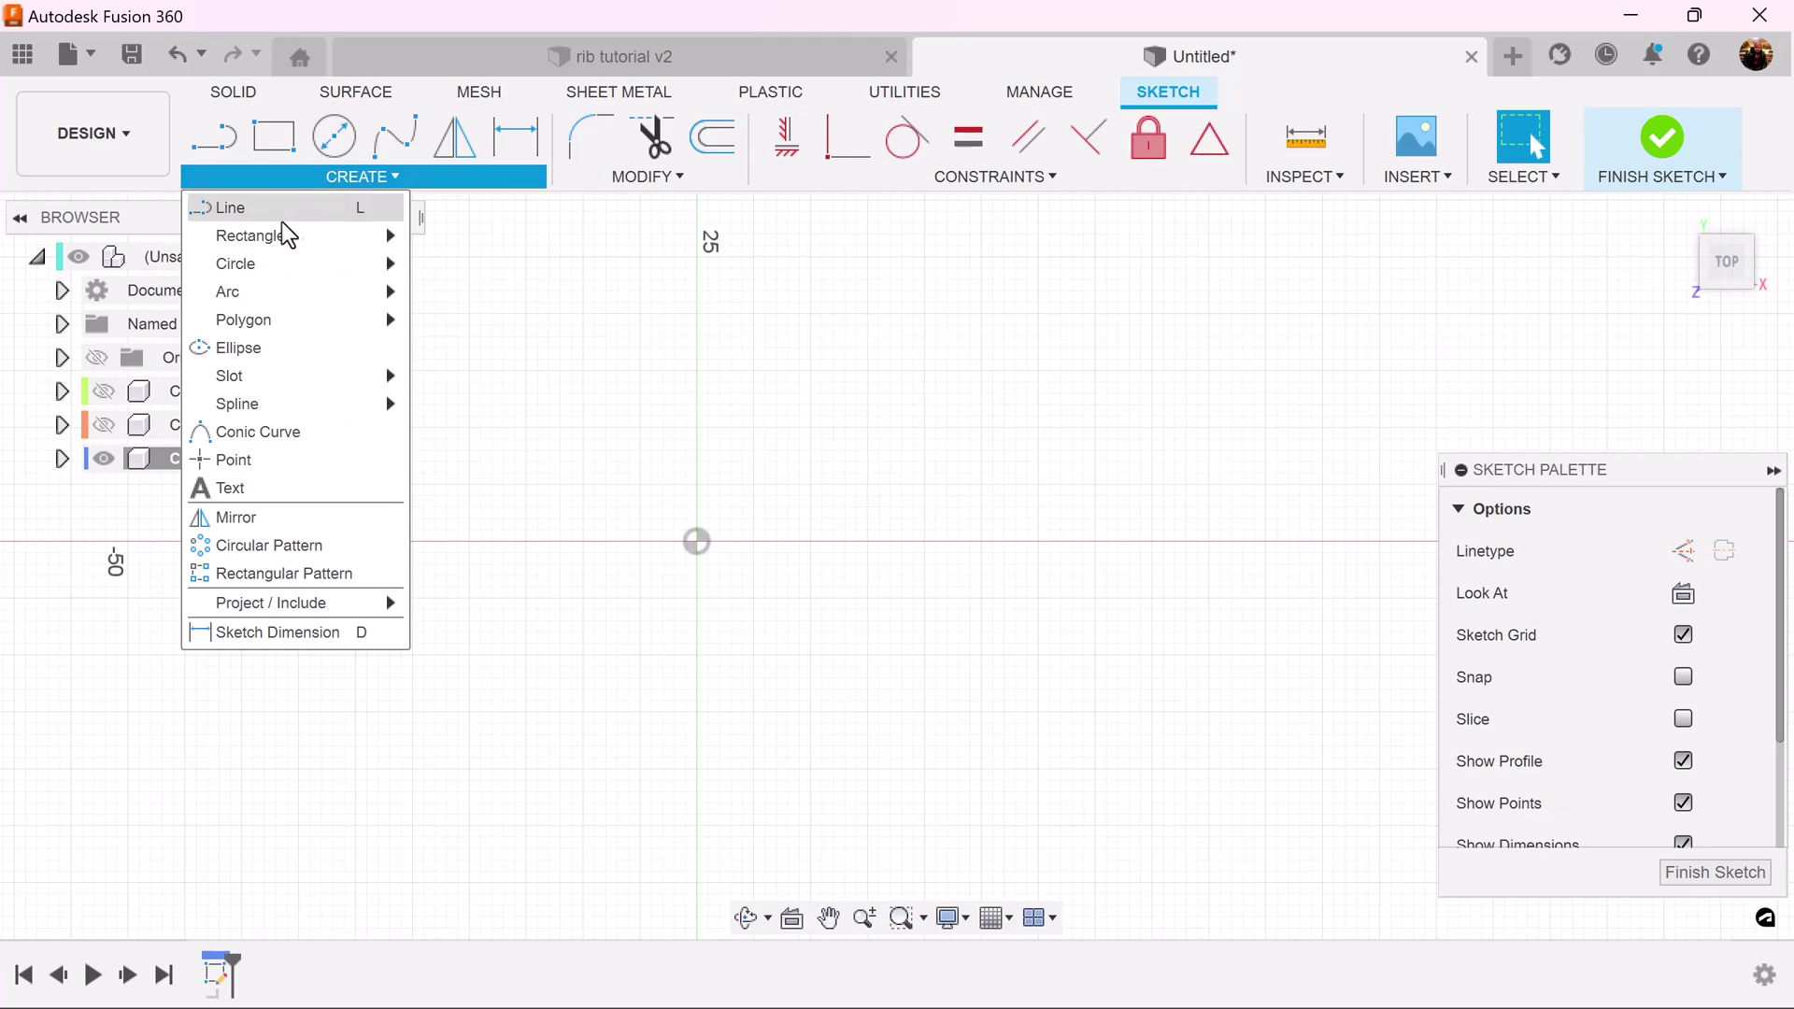
{"action": "mouse_move", "coordinate": [378, 233]}
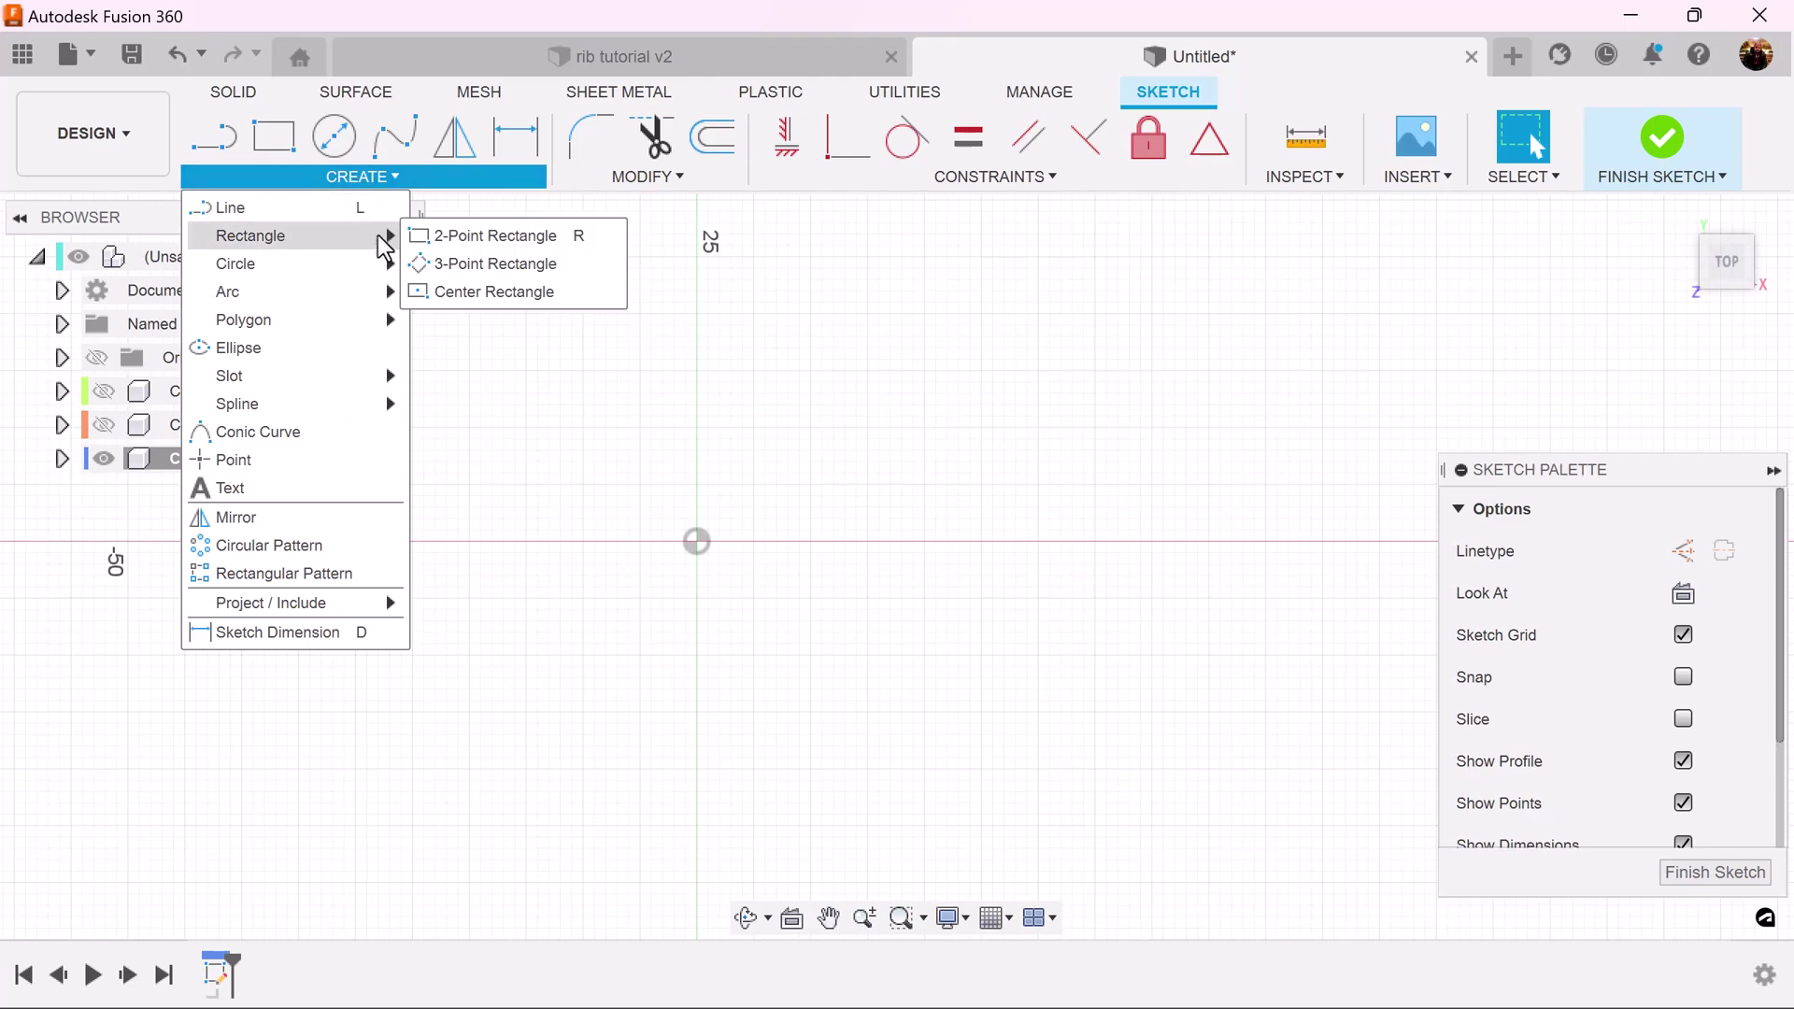
{"action": "left_click", "coordinate": [494, 276]}
{"action": "left_click", "coordinate": [697, 541]}
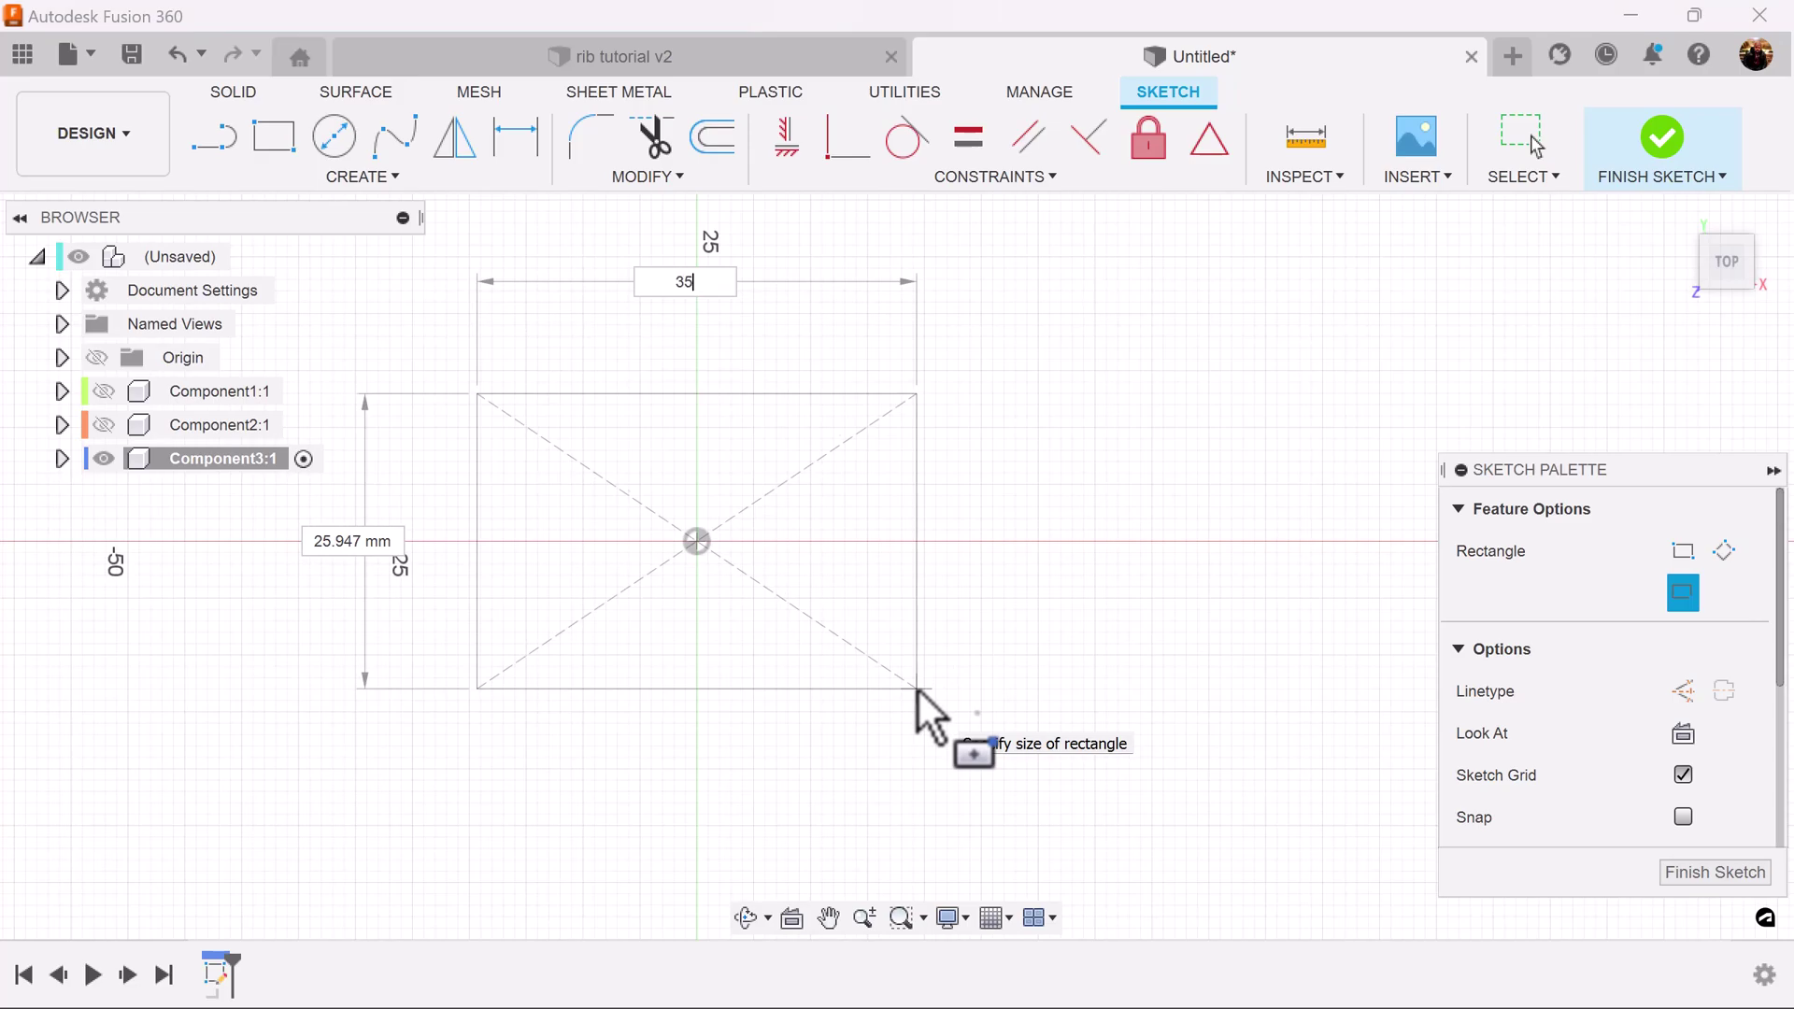
{"action": "key", "text": "Tab"}
{"action": "type", "text": "35"}
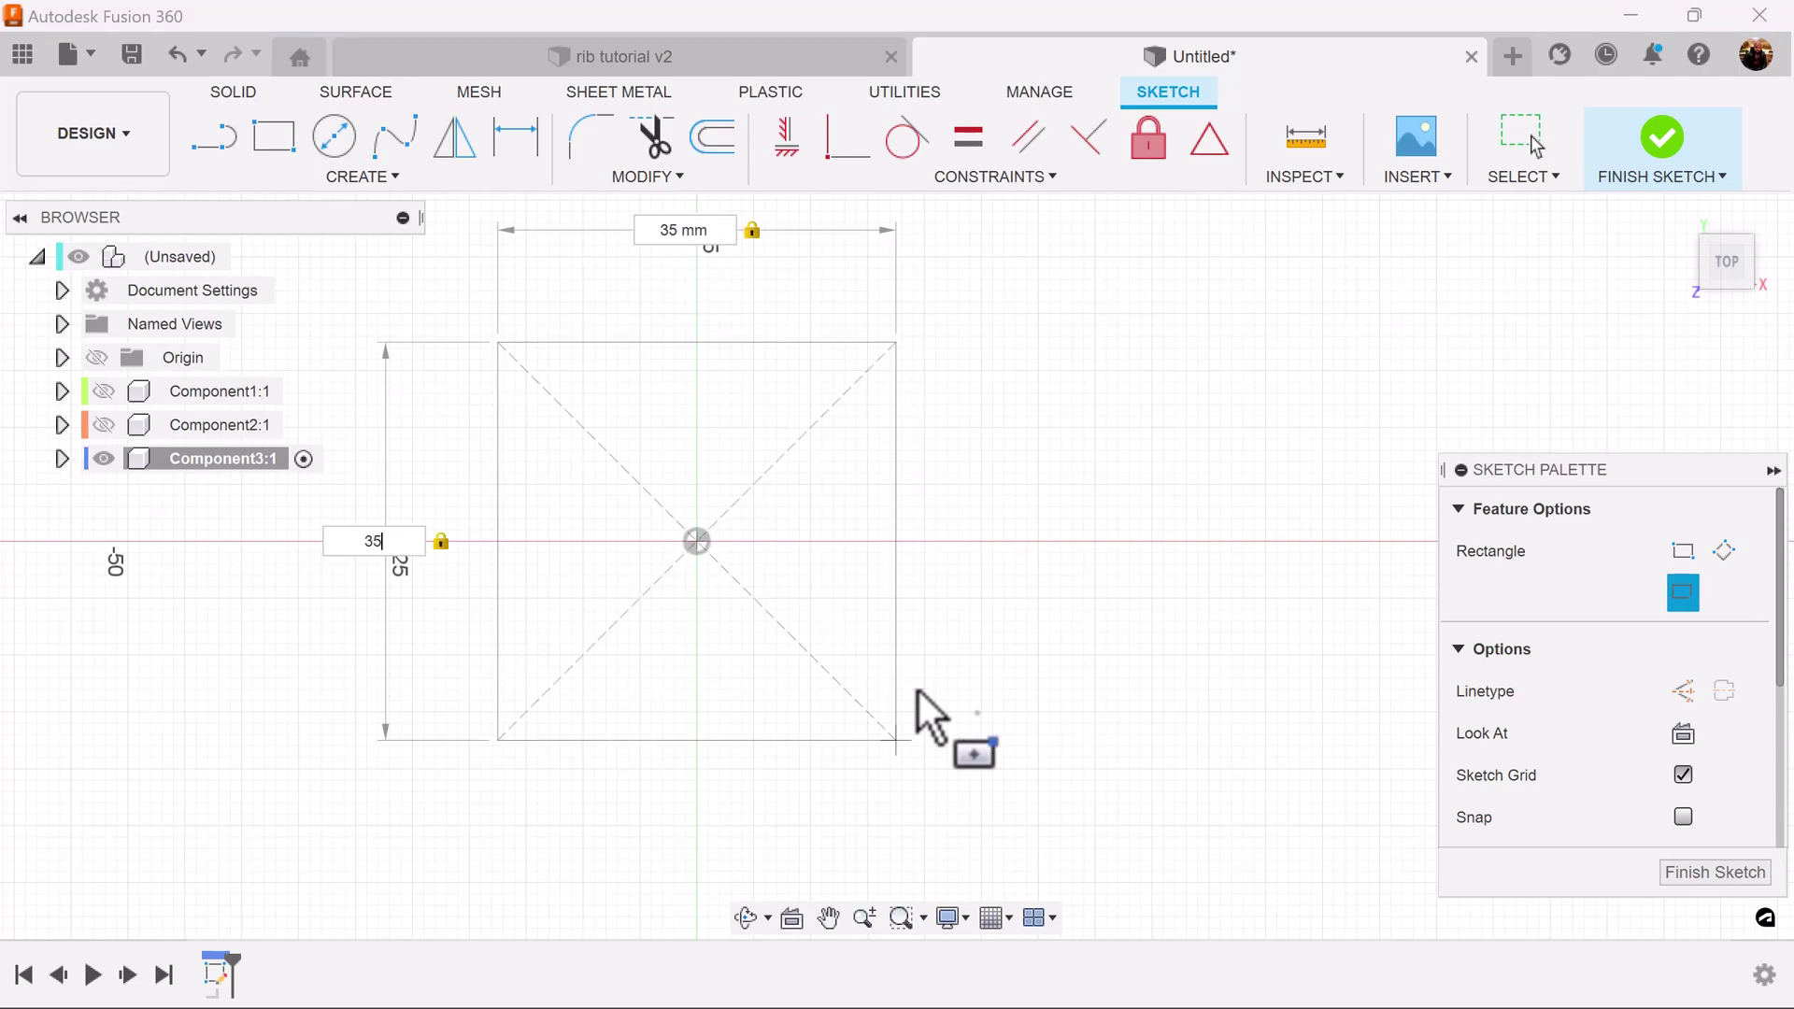
{"action": "key", "text": "Return"}
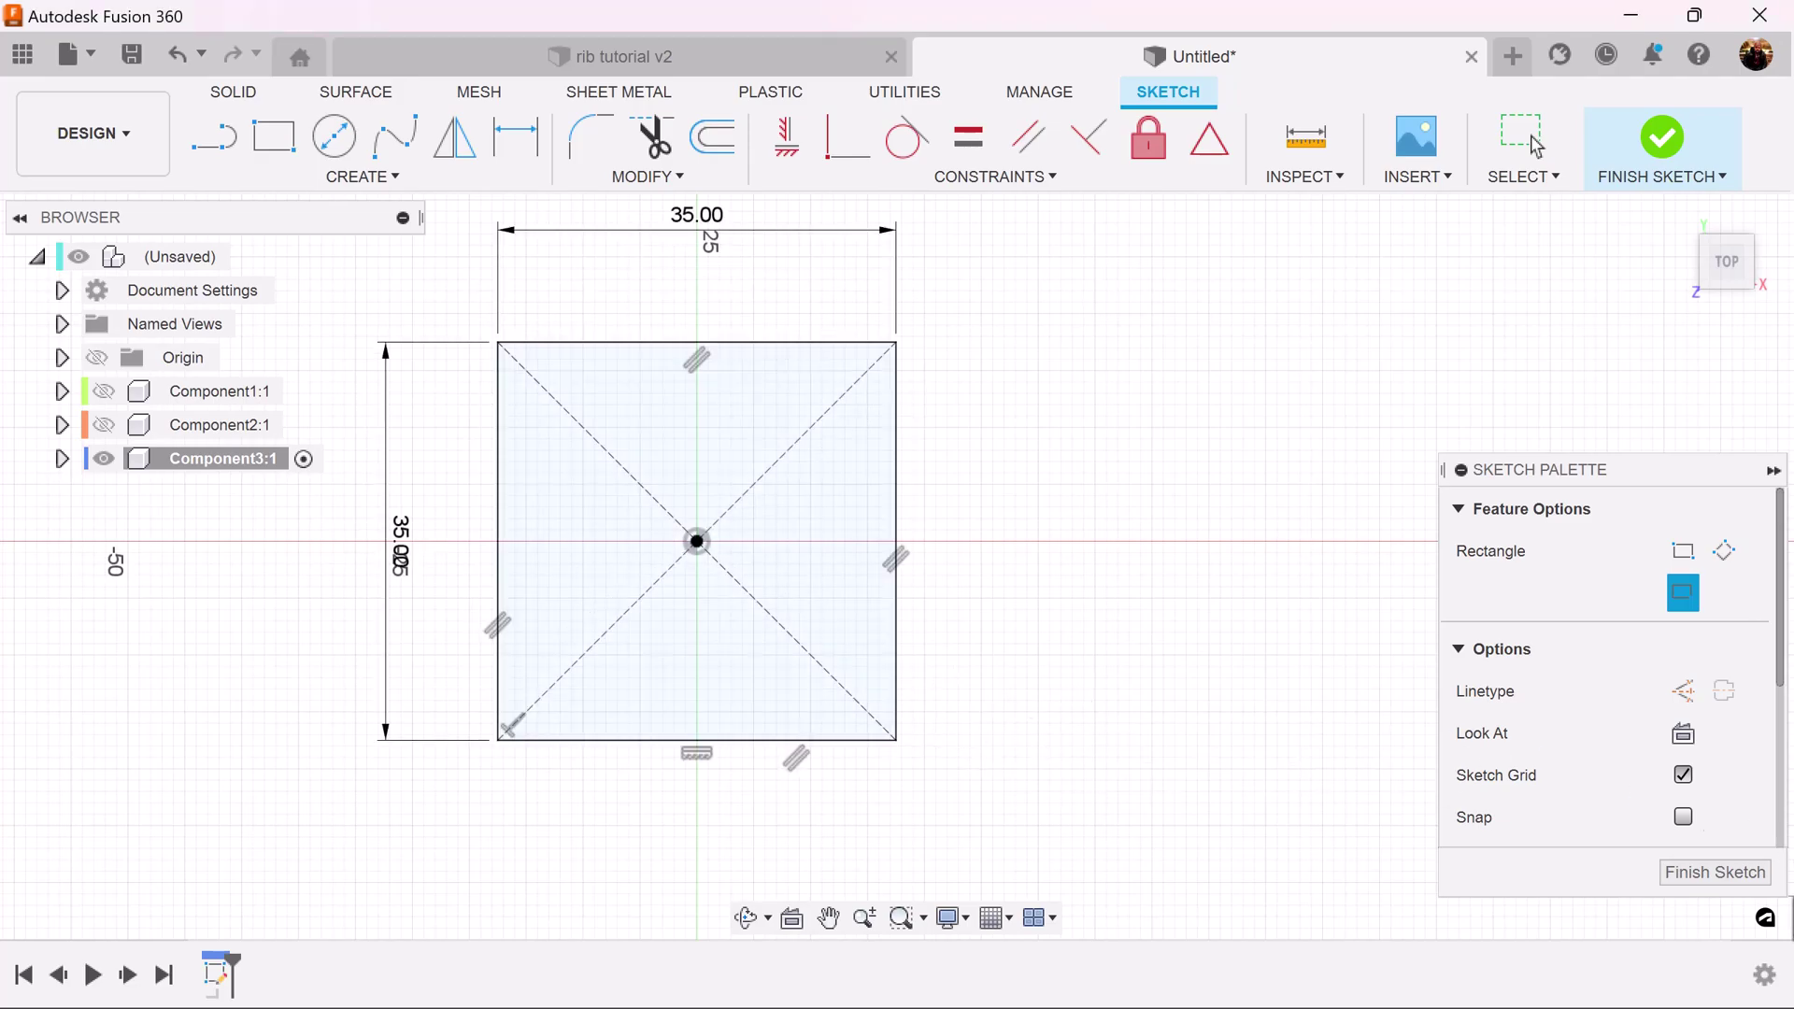
{"action": "left_click", "coordinate": [1730, 873]}
- Extrude the square profile 5 mm upward as a new body
{"action": "left_click", "coordinate": [276, 136]}
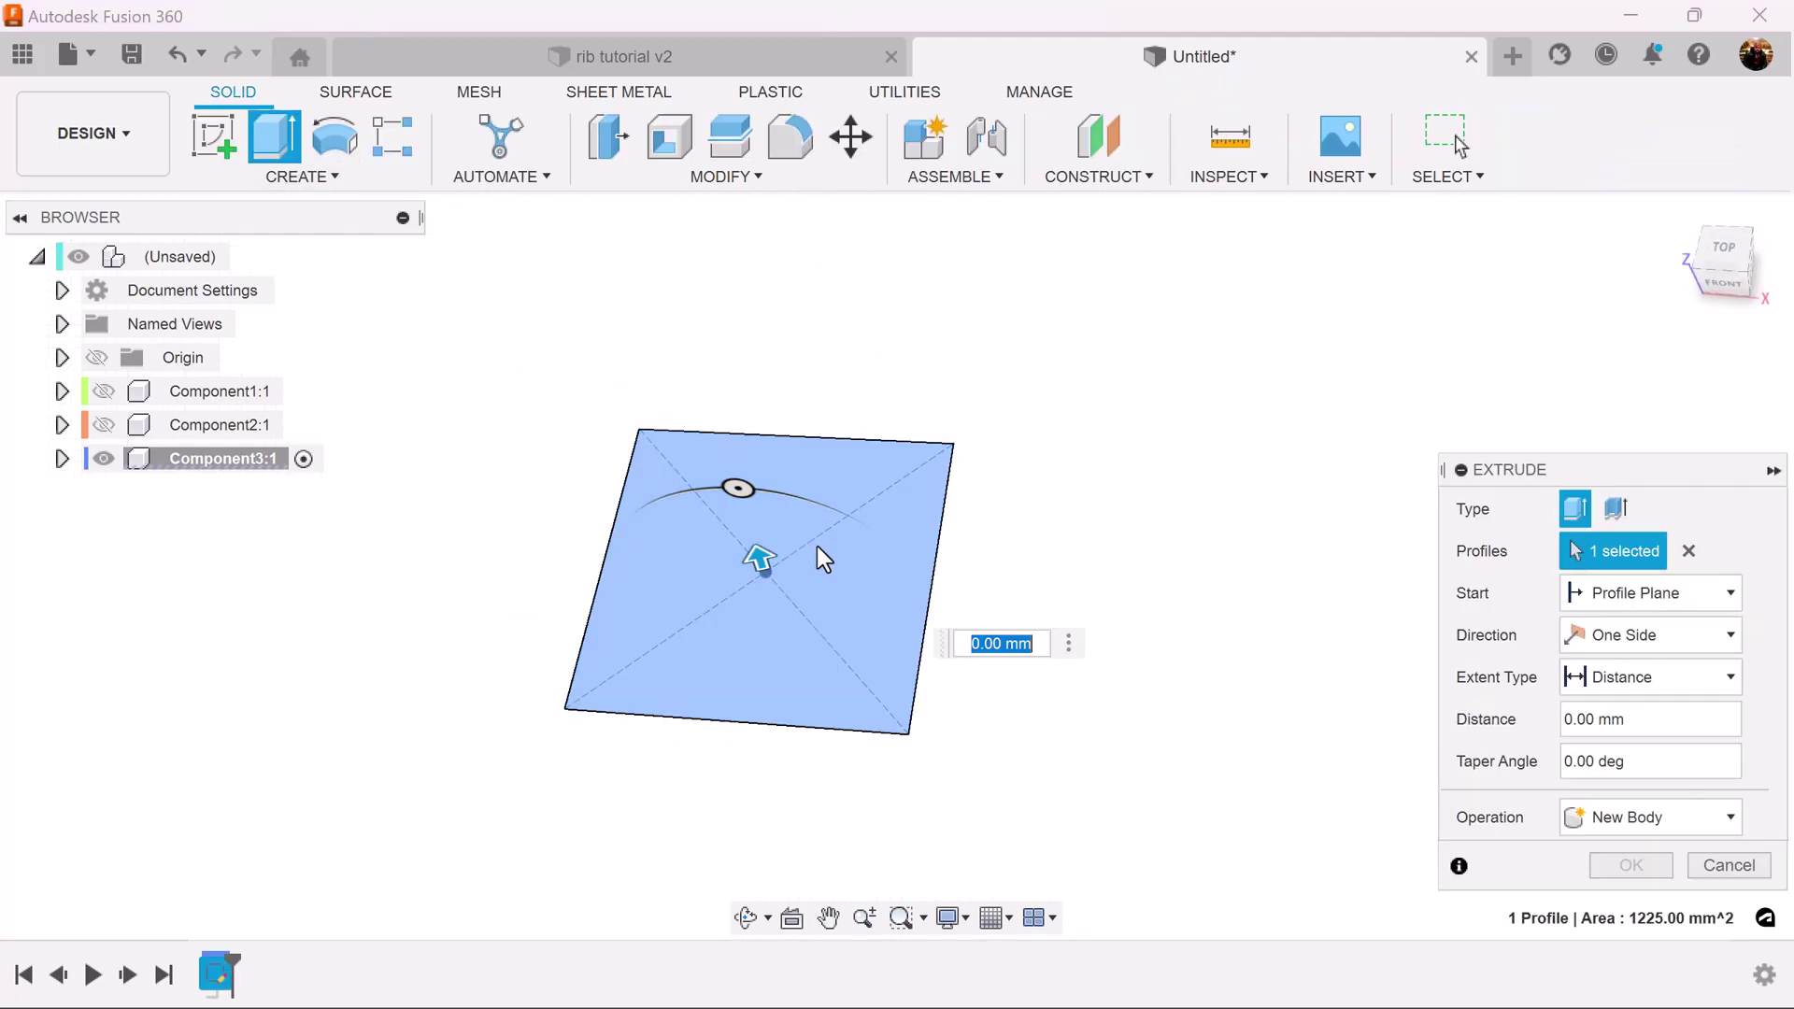
{"action": "left_click", "coordinate": [817, 546]}
{"action": "left_click", "coordinate": [884, 614]}
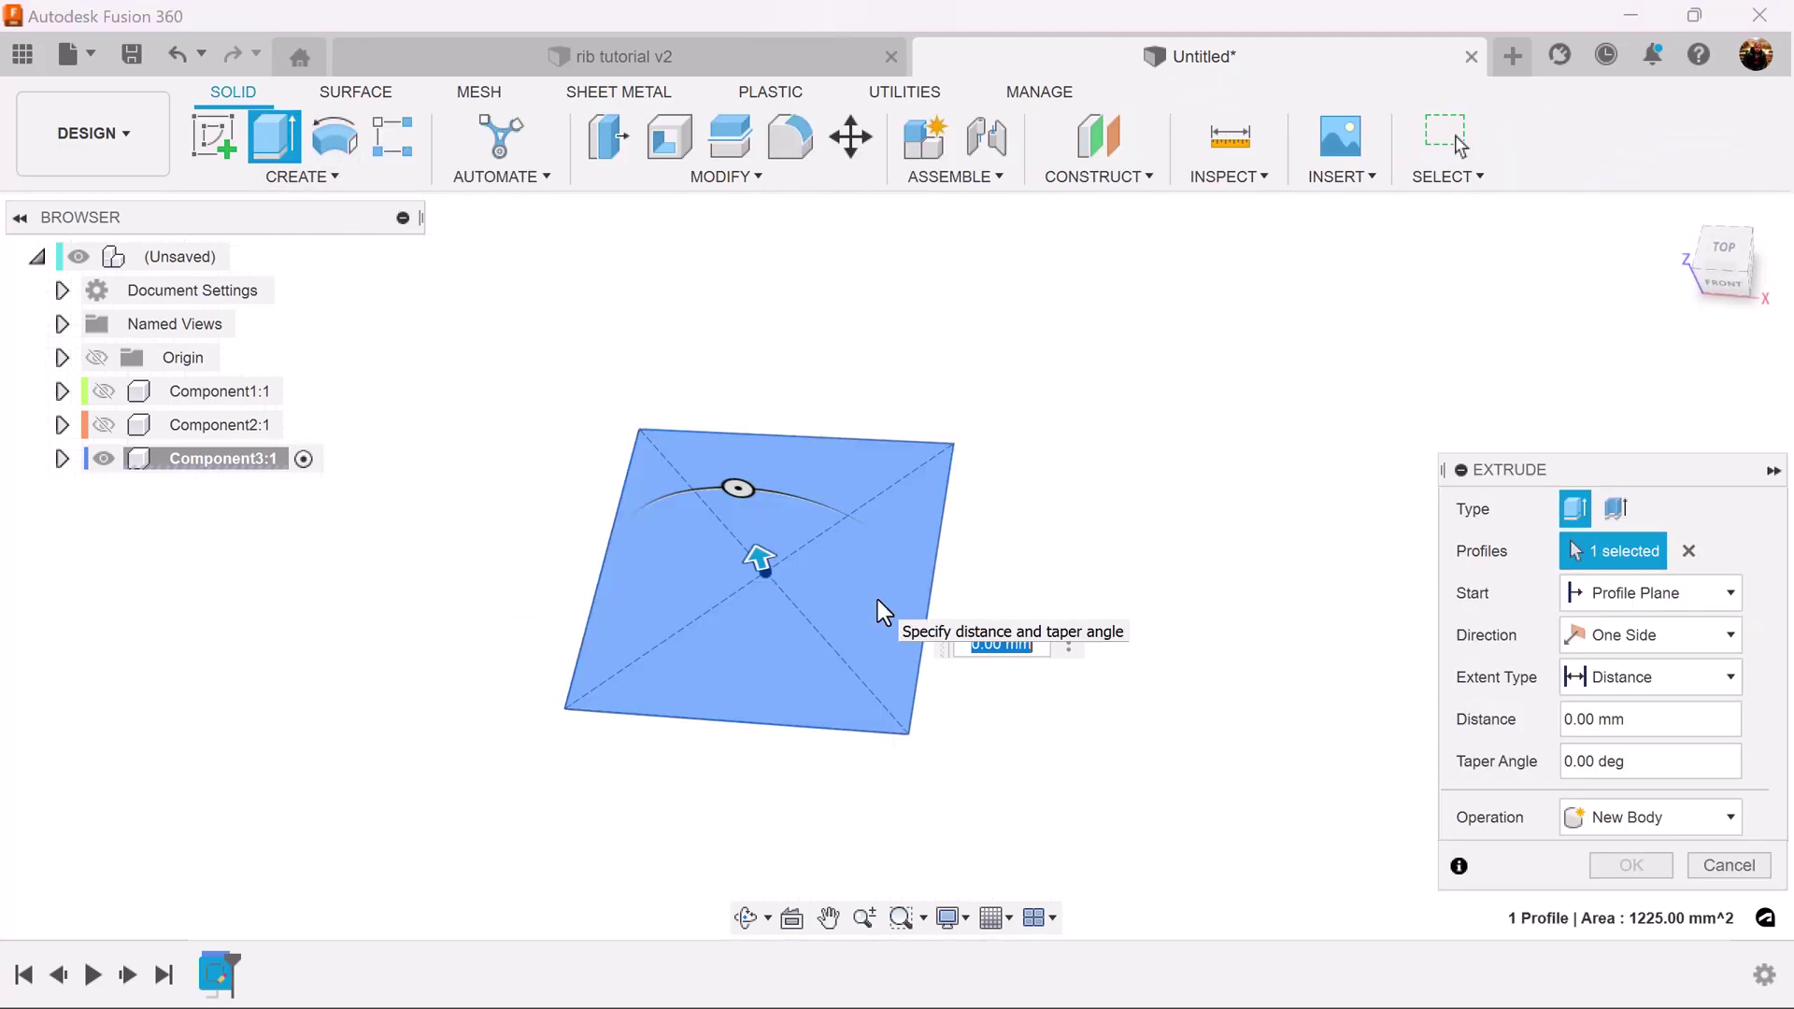
{"action": "type", "text": "5"}
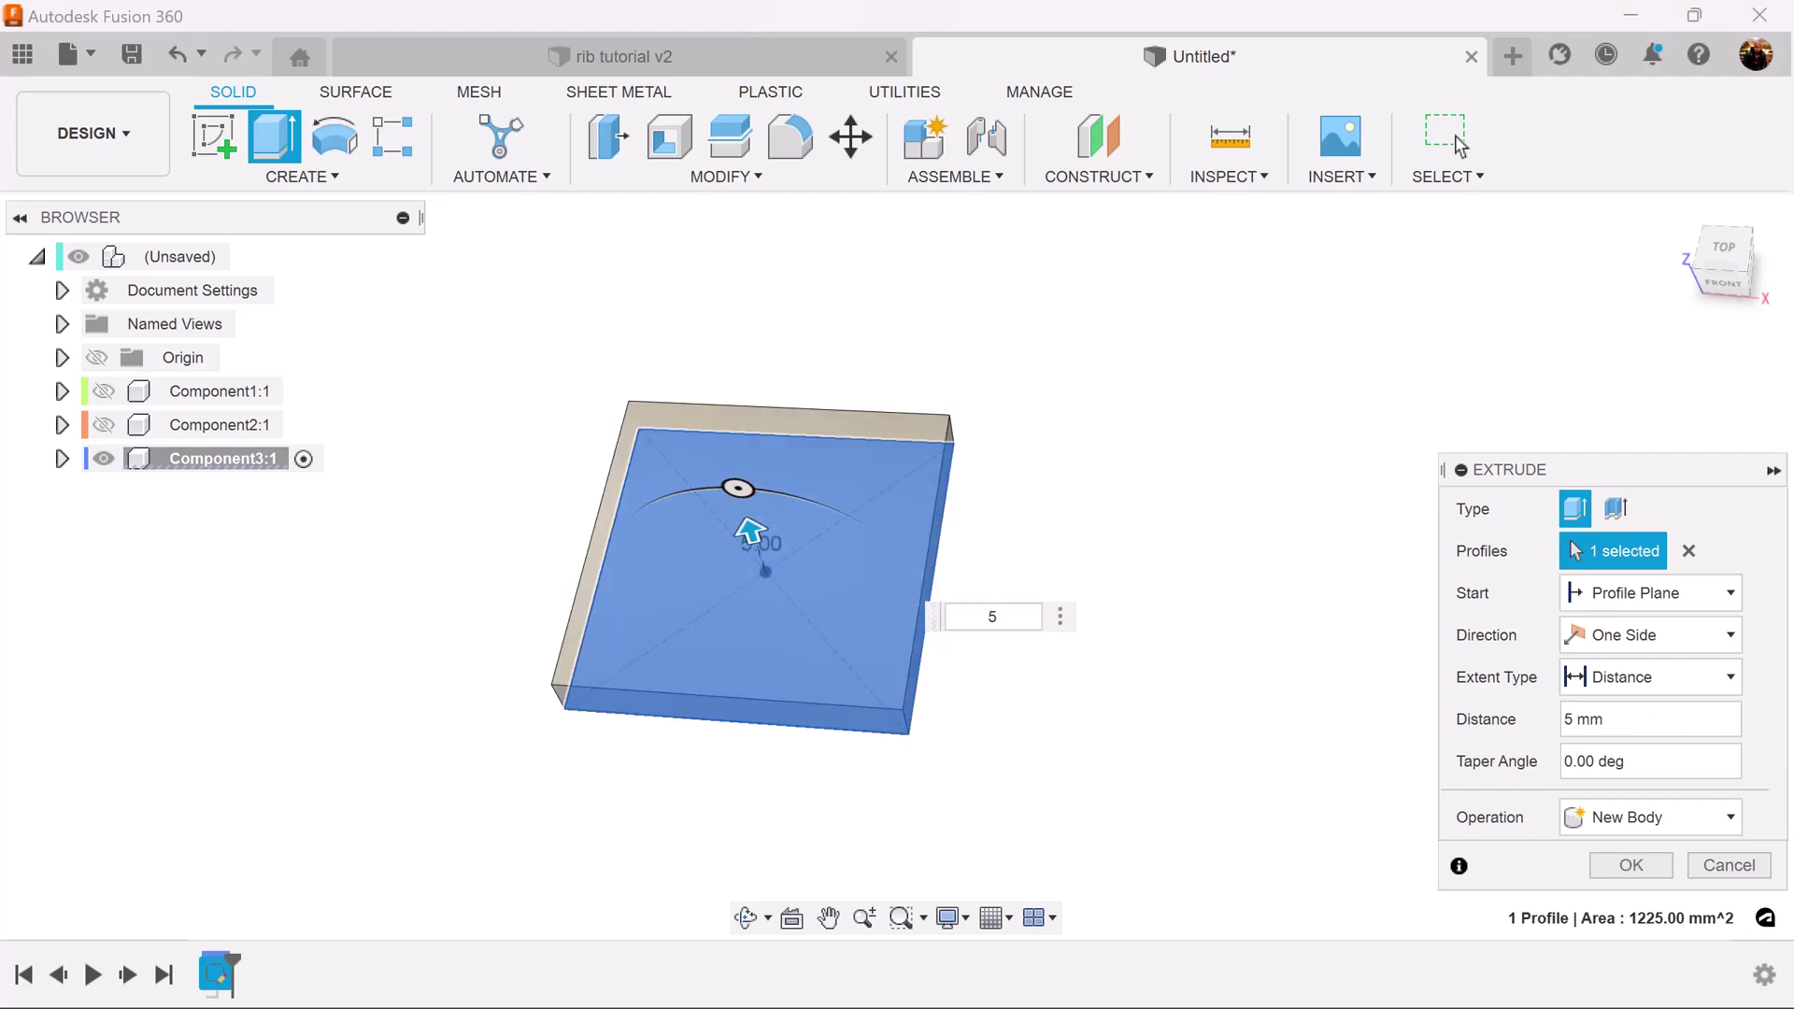
{"action": "left_click", "coordinate": [1630, 863]}
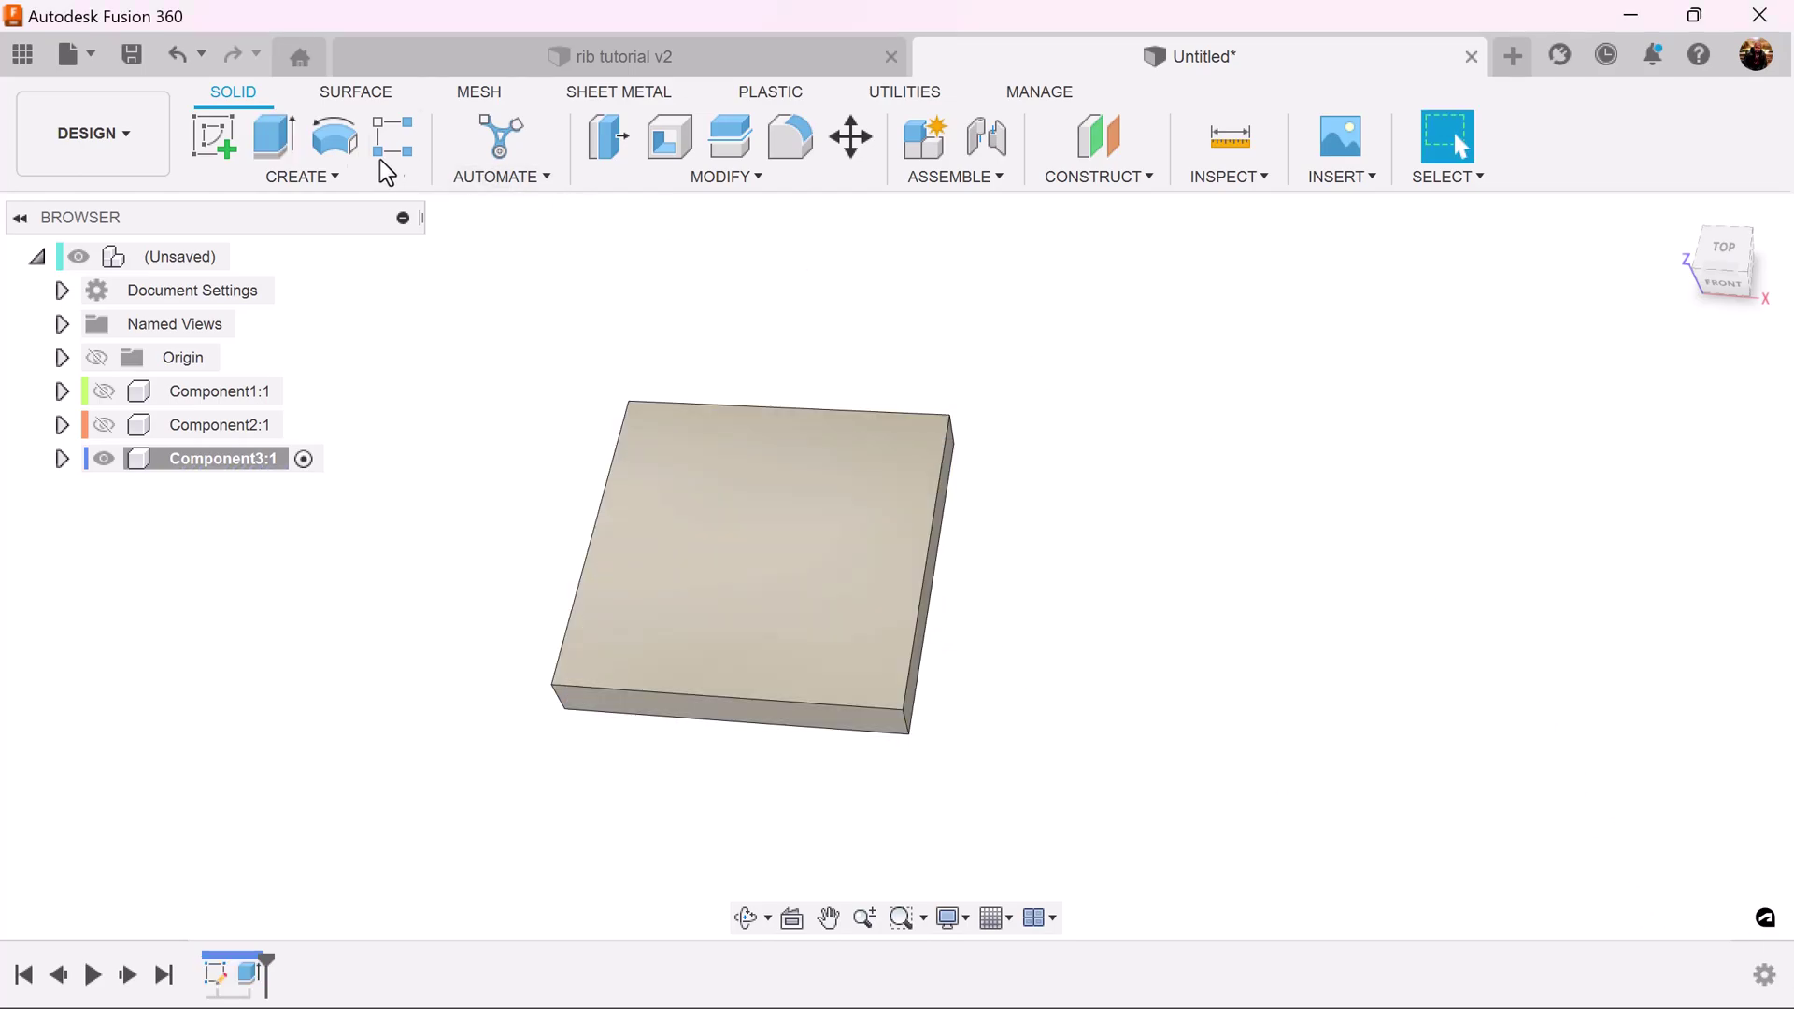
- Sketch a 15 mm diameter circle centred at the origin on the square plate's upper face
{"action": "left_click", "coordinate": [224, 140]}
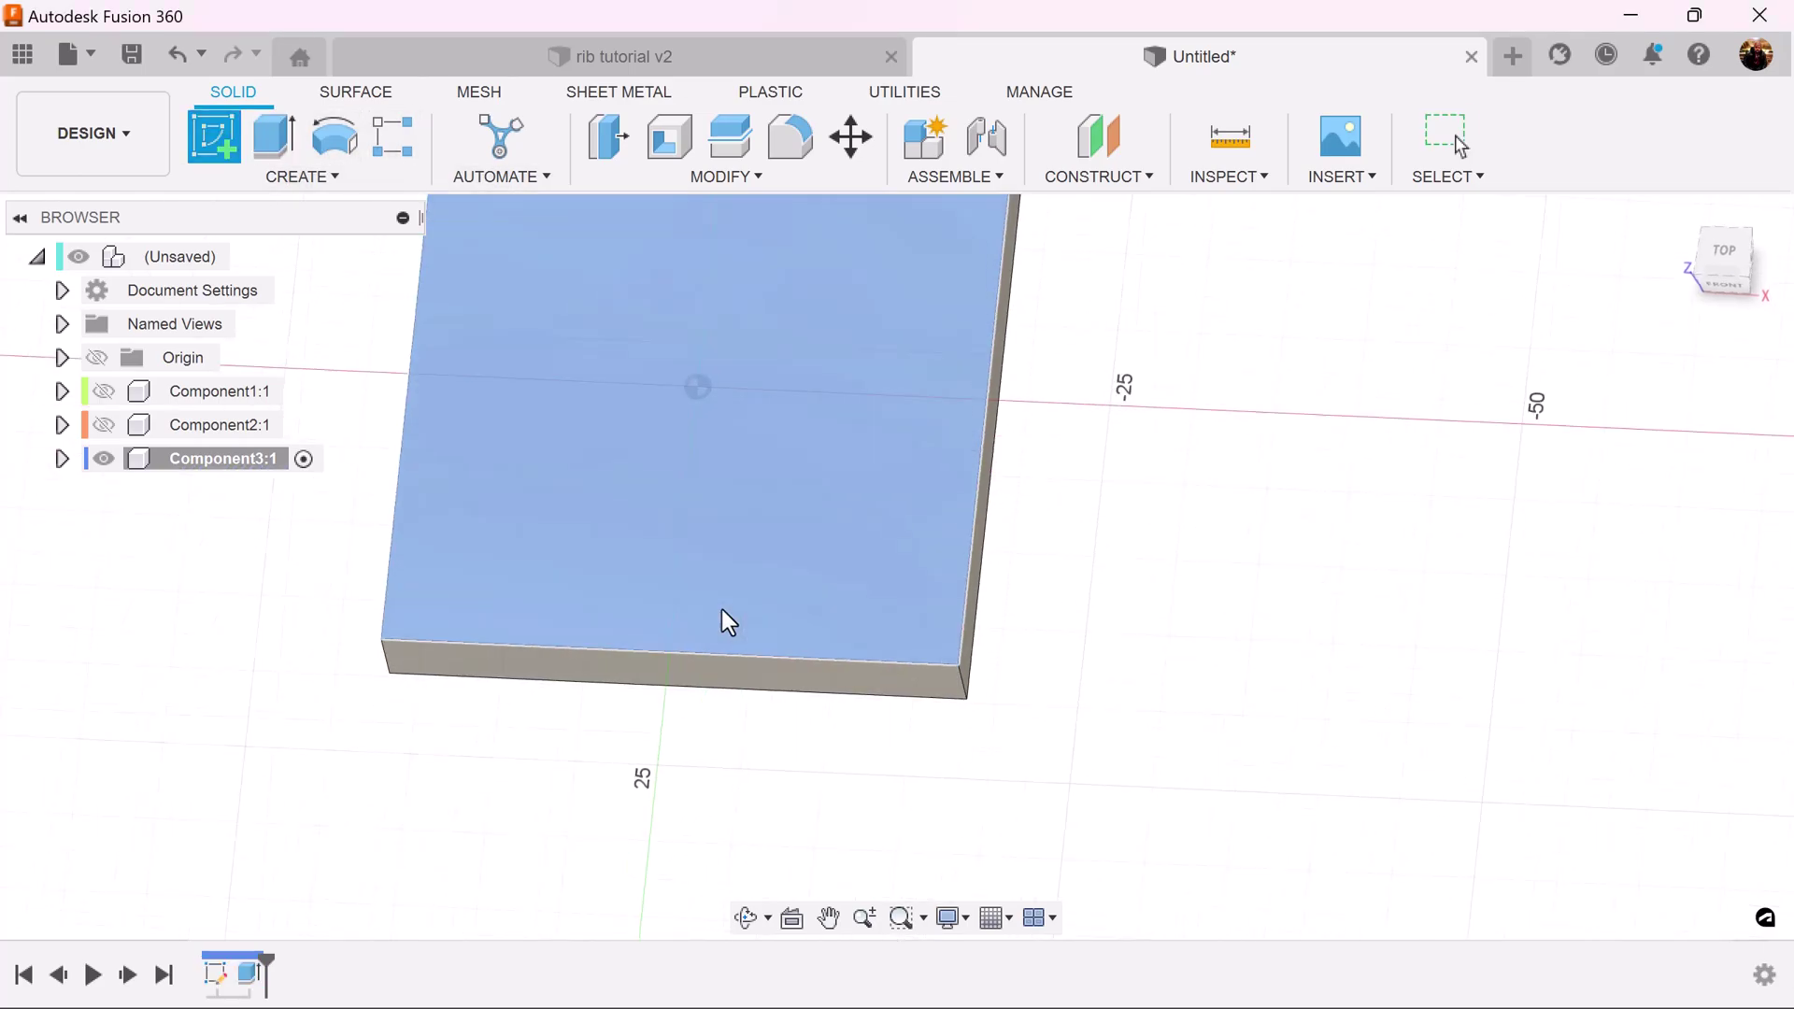
{"action": "left_click", "coordinate": [722, 609]}
{"action": "scroll", "coordinate": [866, 553], "scroll_direction": "down", "scroll_amount": 2}
{"action": "middle_click_drag", "start_coordinate": [866, 553], "coordinate": [770, 597]}
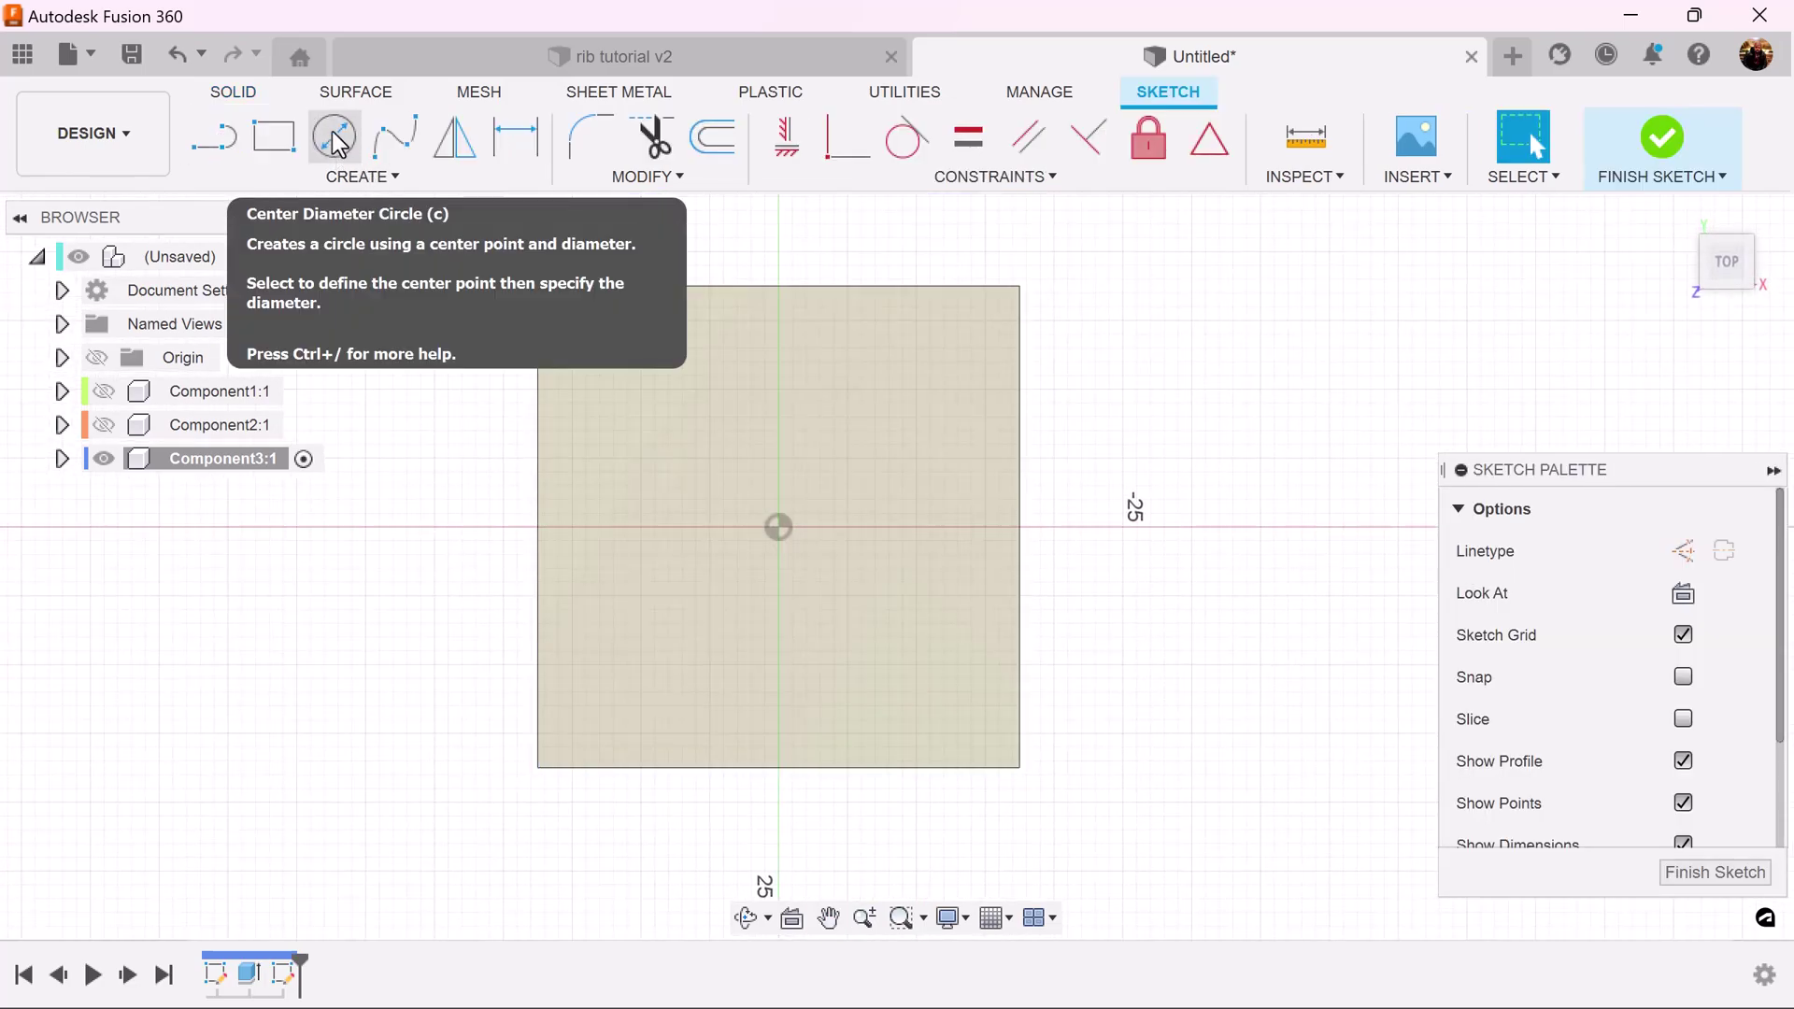
{"action": "left_click", "coordinate": [335, 138]}
{"action": "left_click", "coordinate": [779, 527]}
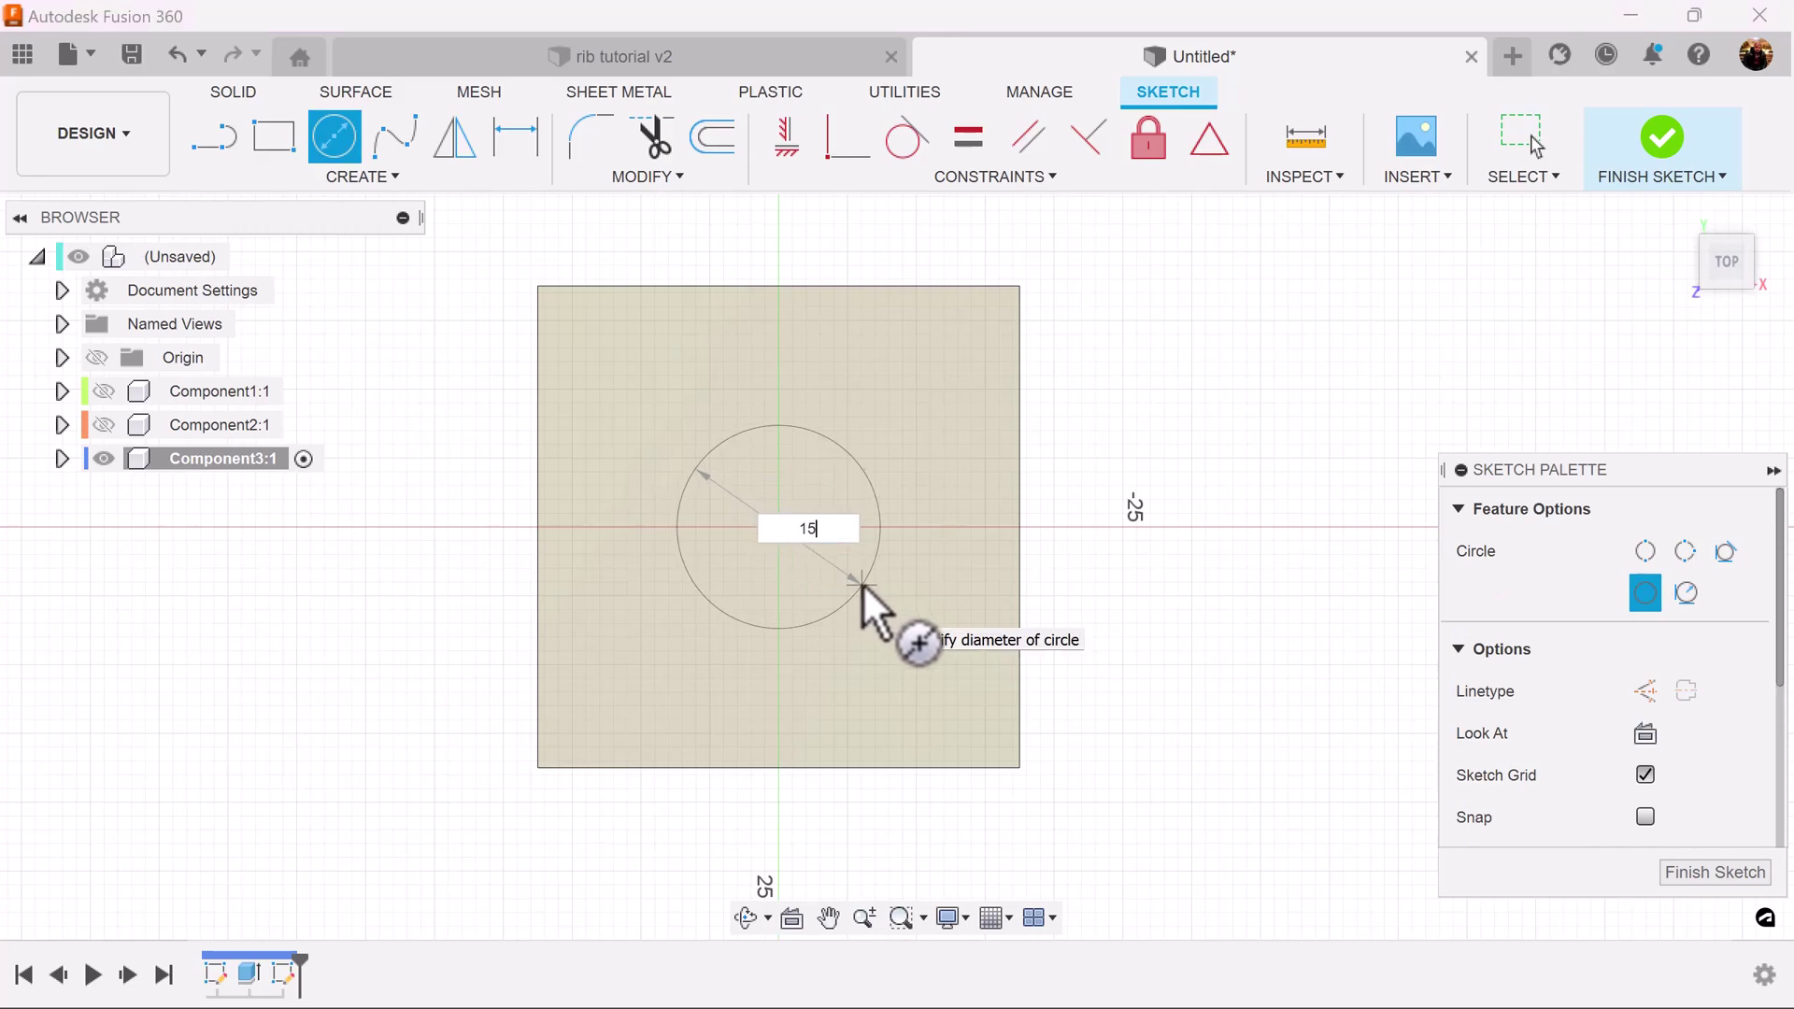
{"action": "key", "text": "Return"}
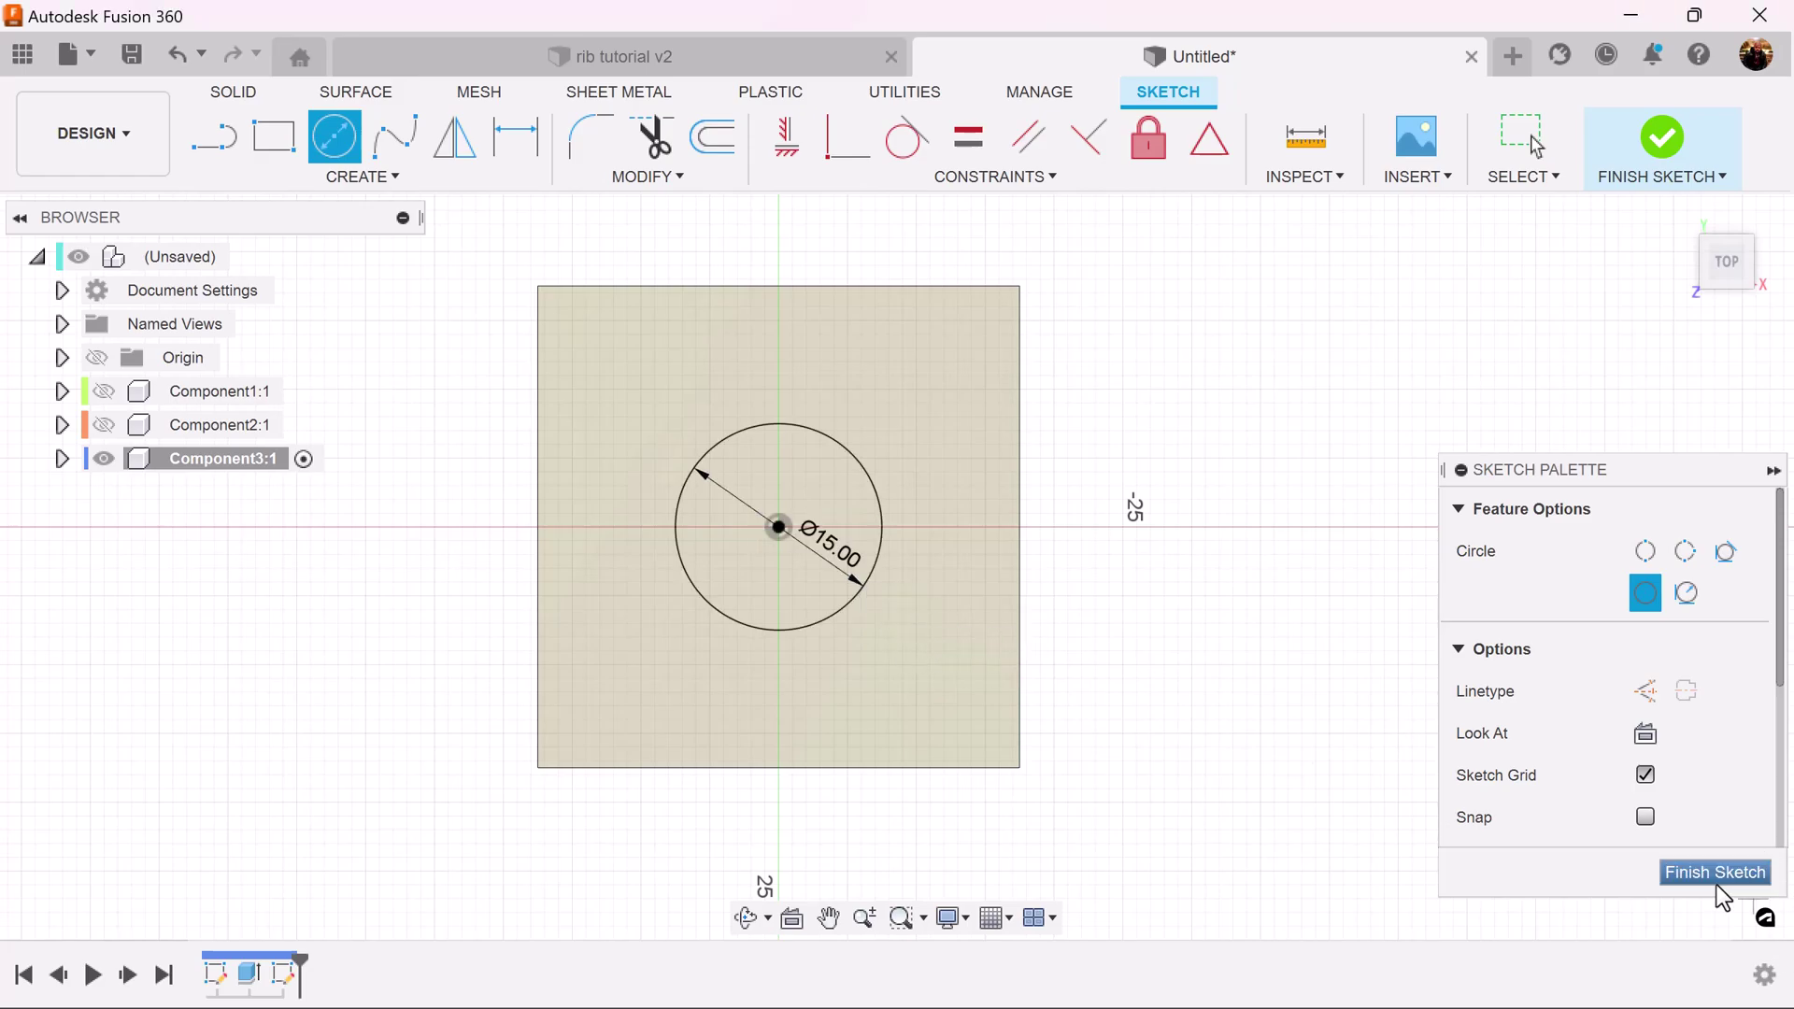
{"action": "left_click", "coordinate": [1718, 883]}
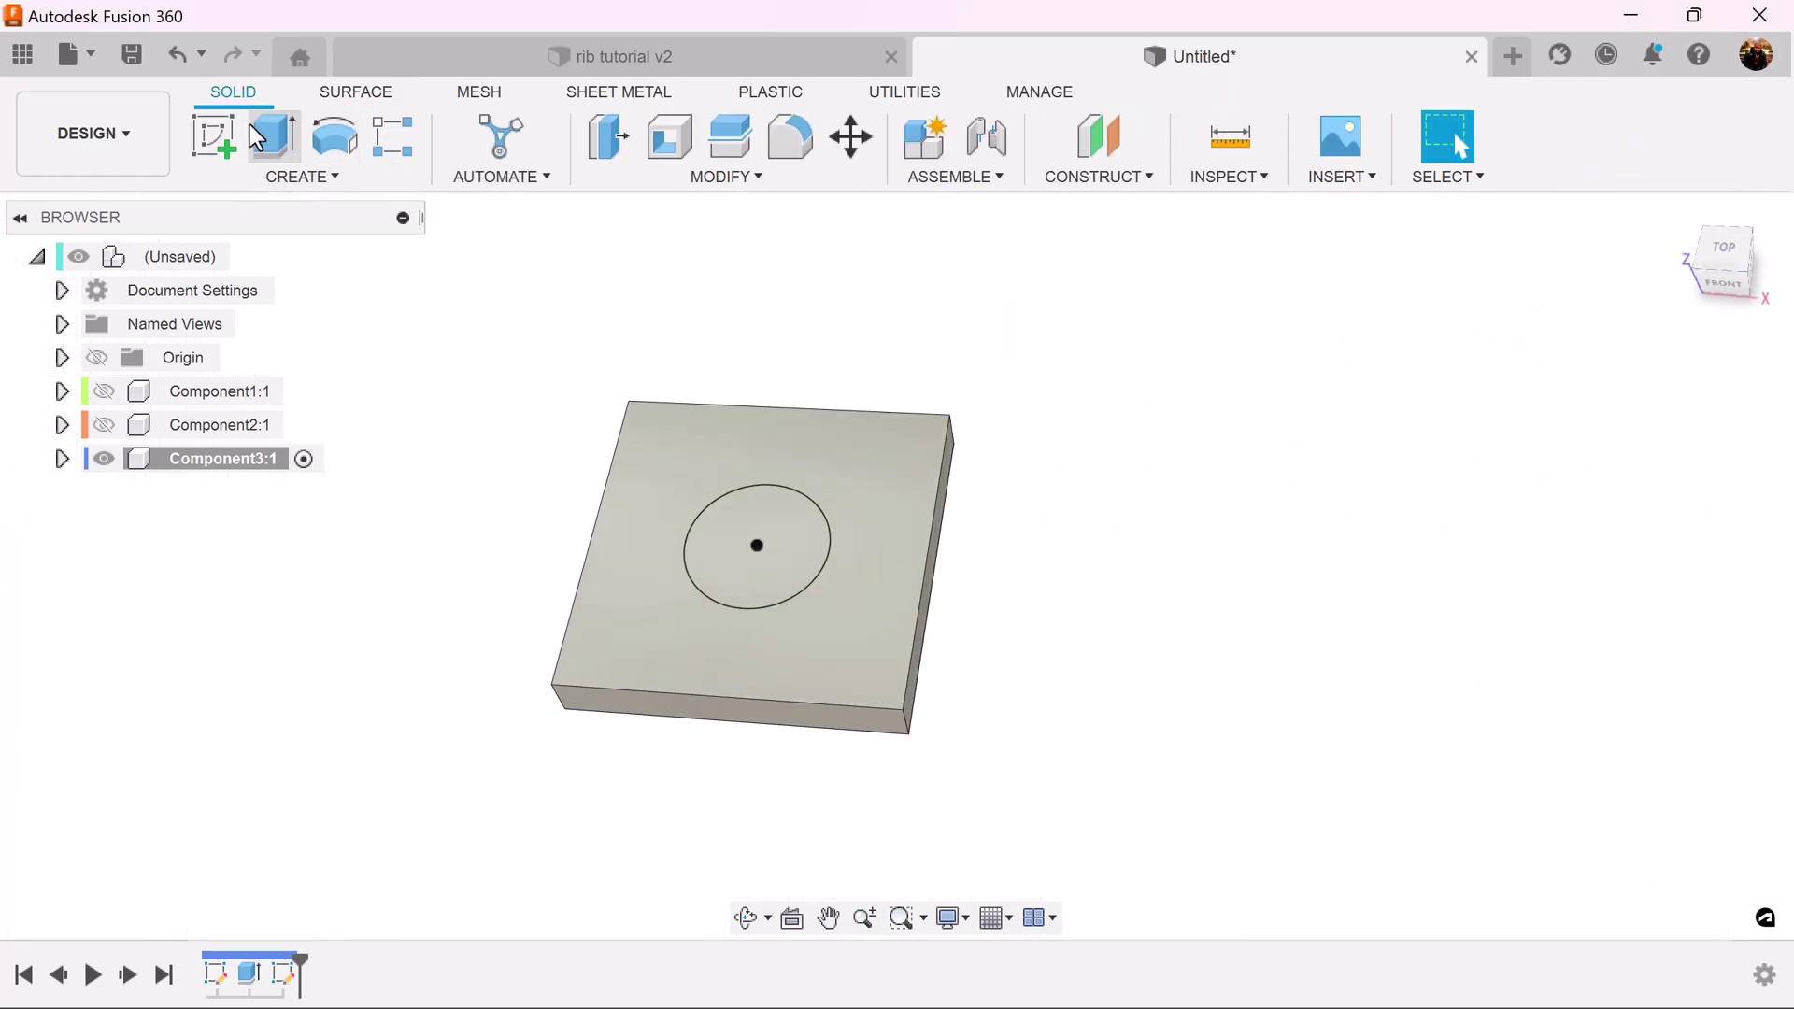
- Extrude the circle 7 mm upward, joined to the plate, and check the rib tutorial v2 example design
{"action": "left_click", "coordinate": [257, 135]}
{"action": "left_click", "coordinate": [766, 536]}
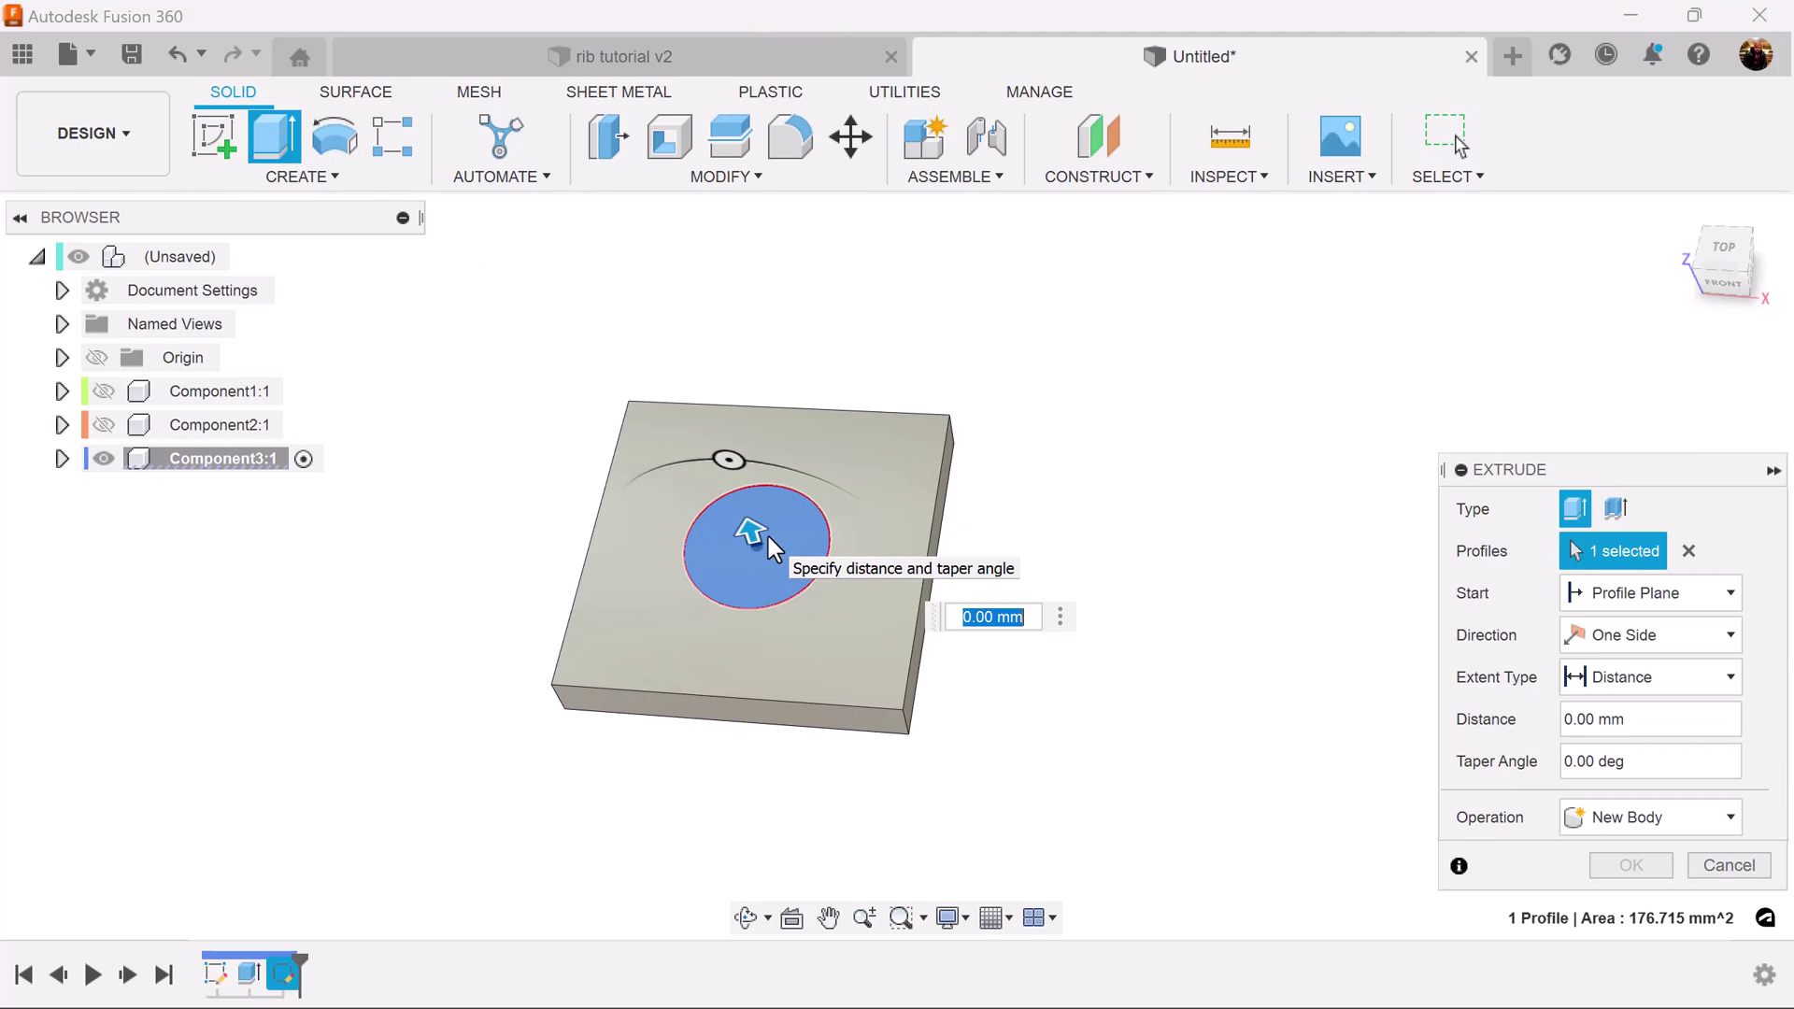
{"action": "type", "text": "5"}
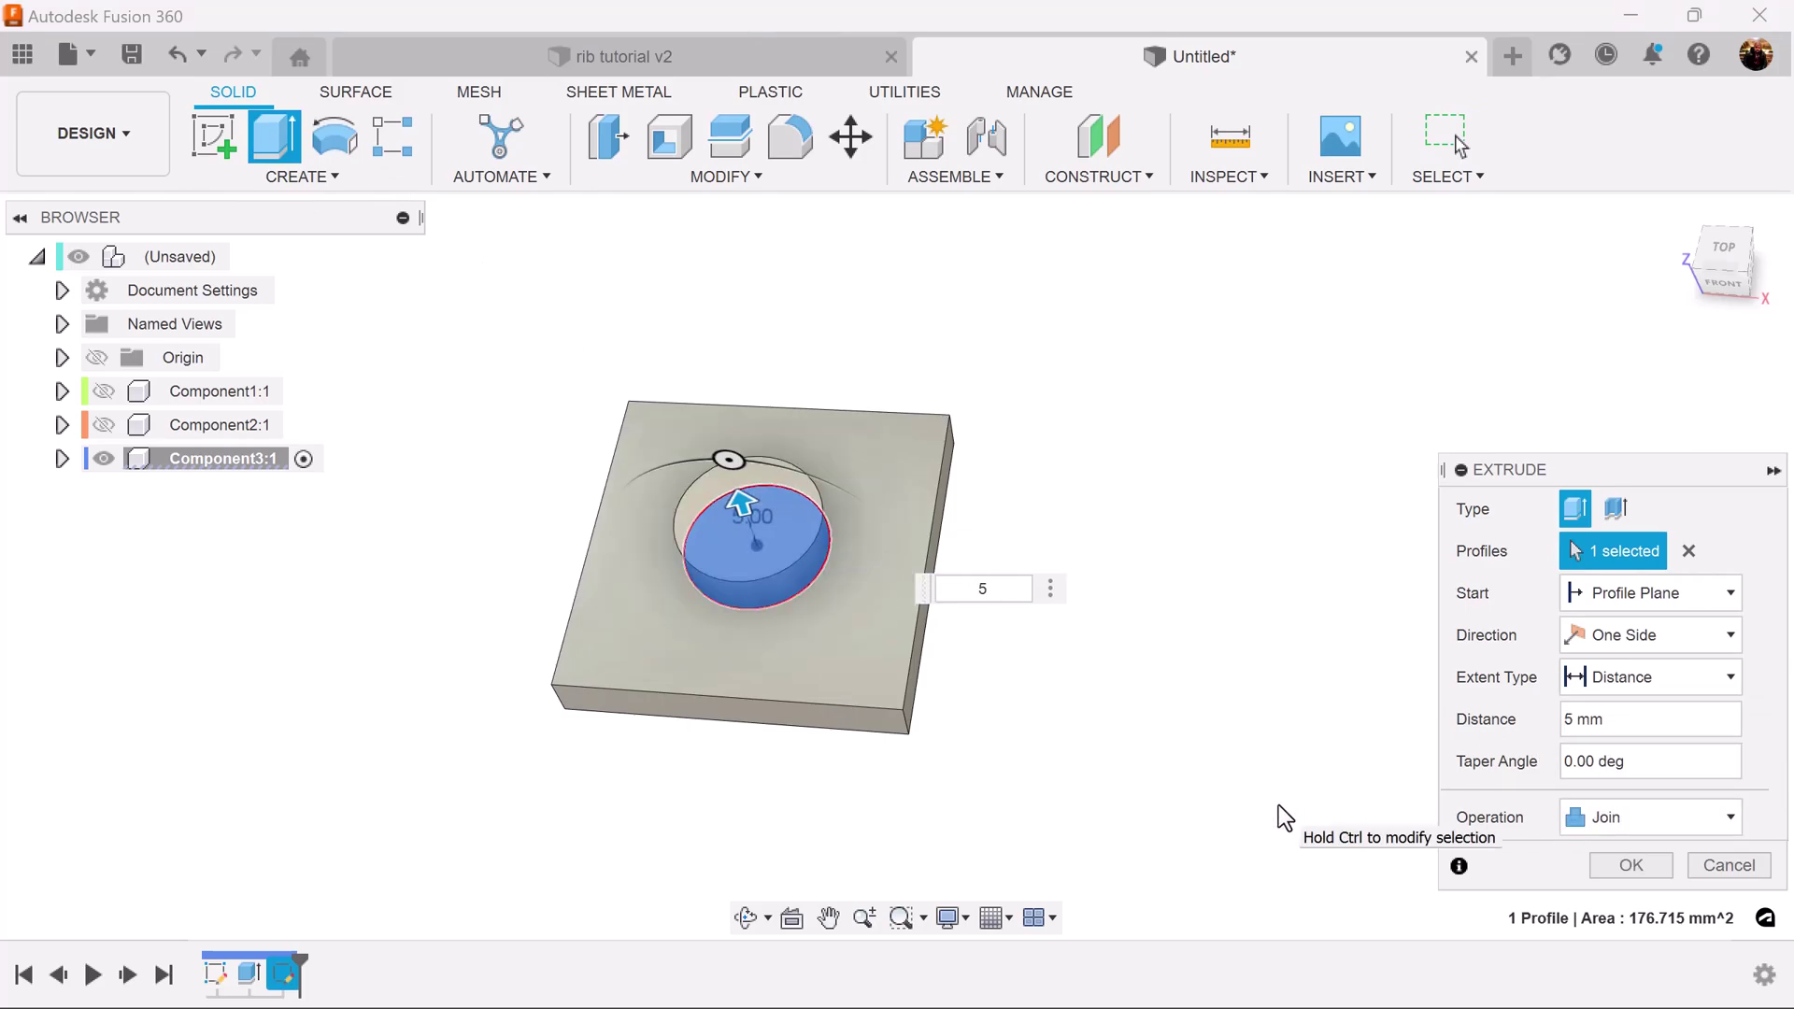
{"action": "left_click", "coordinate": [1657, 860]}
{"action": "middle_click_drag", "start_coordinate": [1271, 616], "coordinate": [1378, 617]}
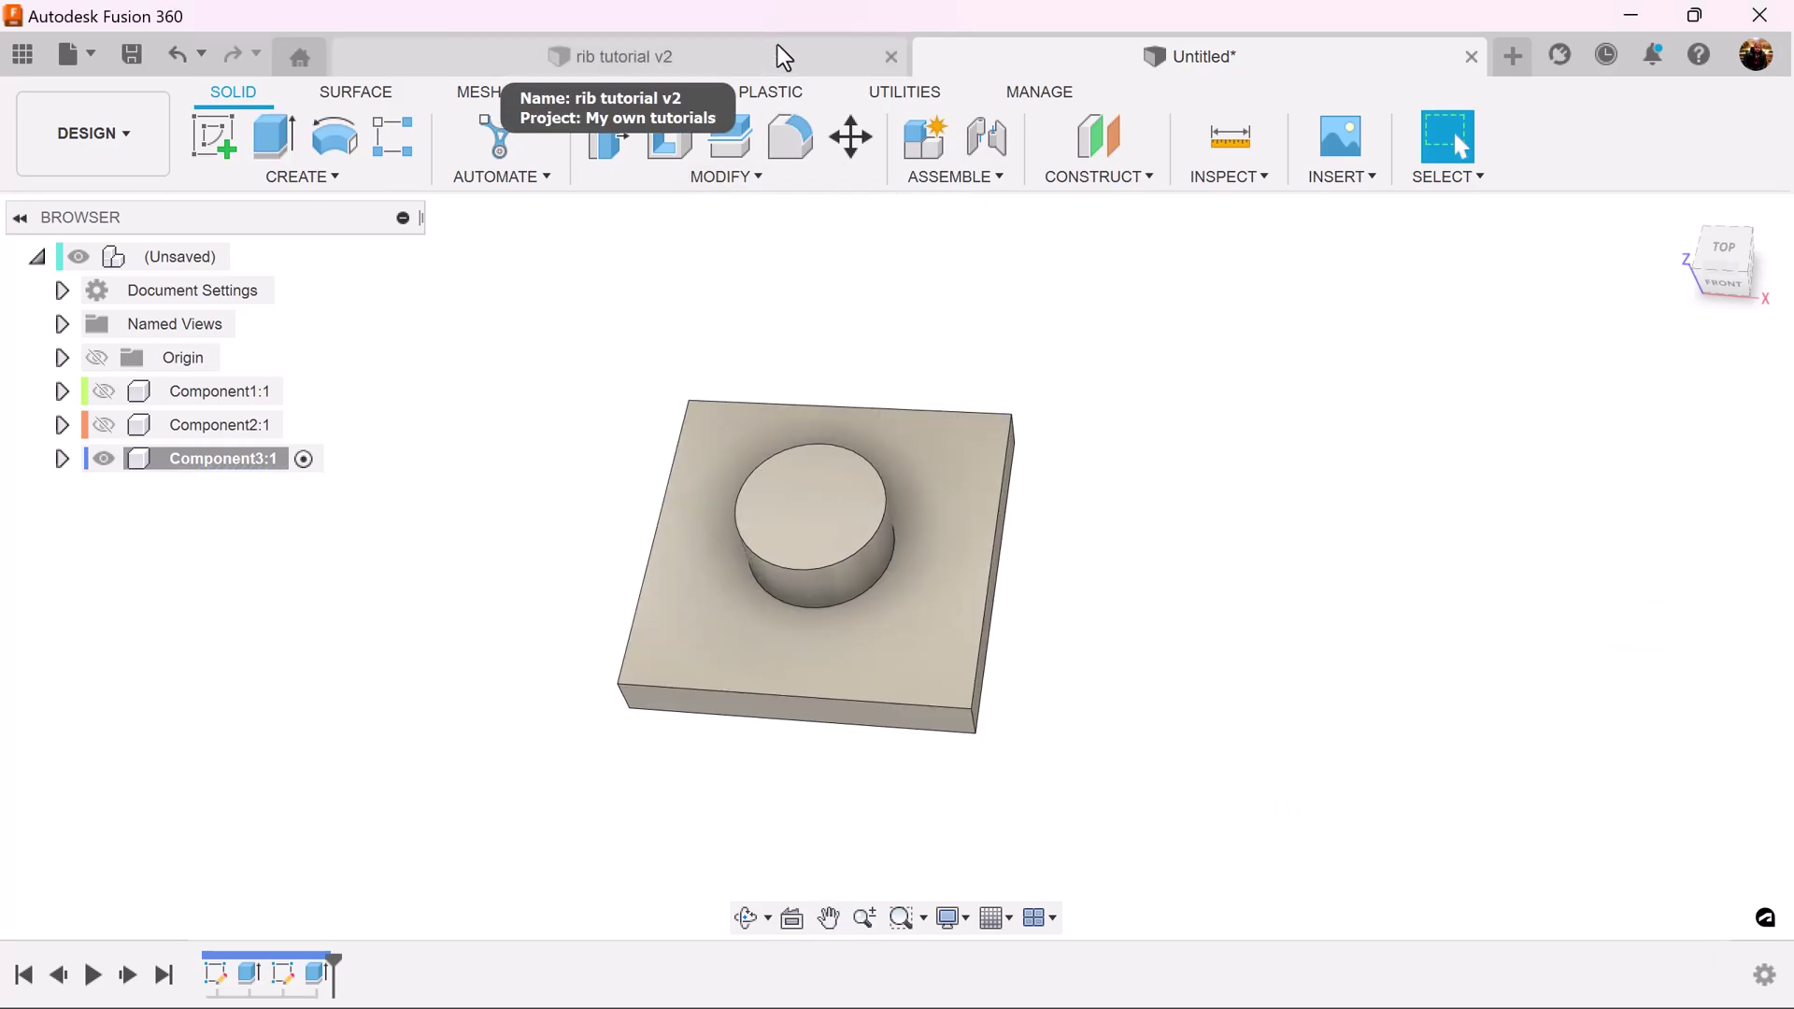
{"action": "left_click", "coordinate": [707, 53]}
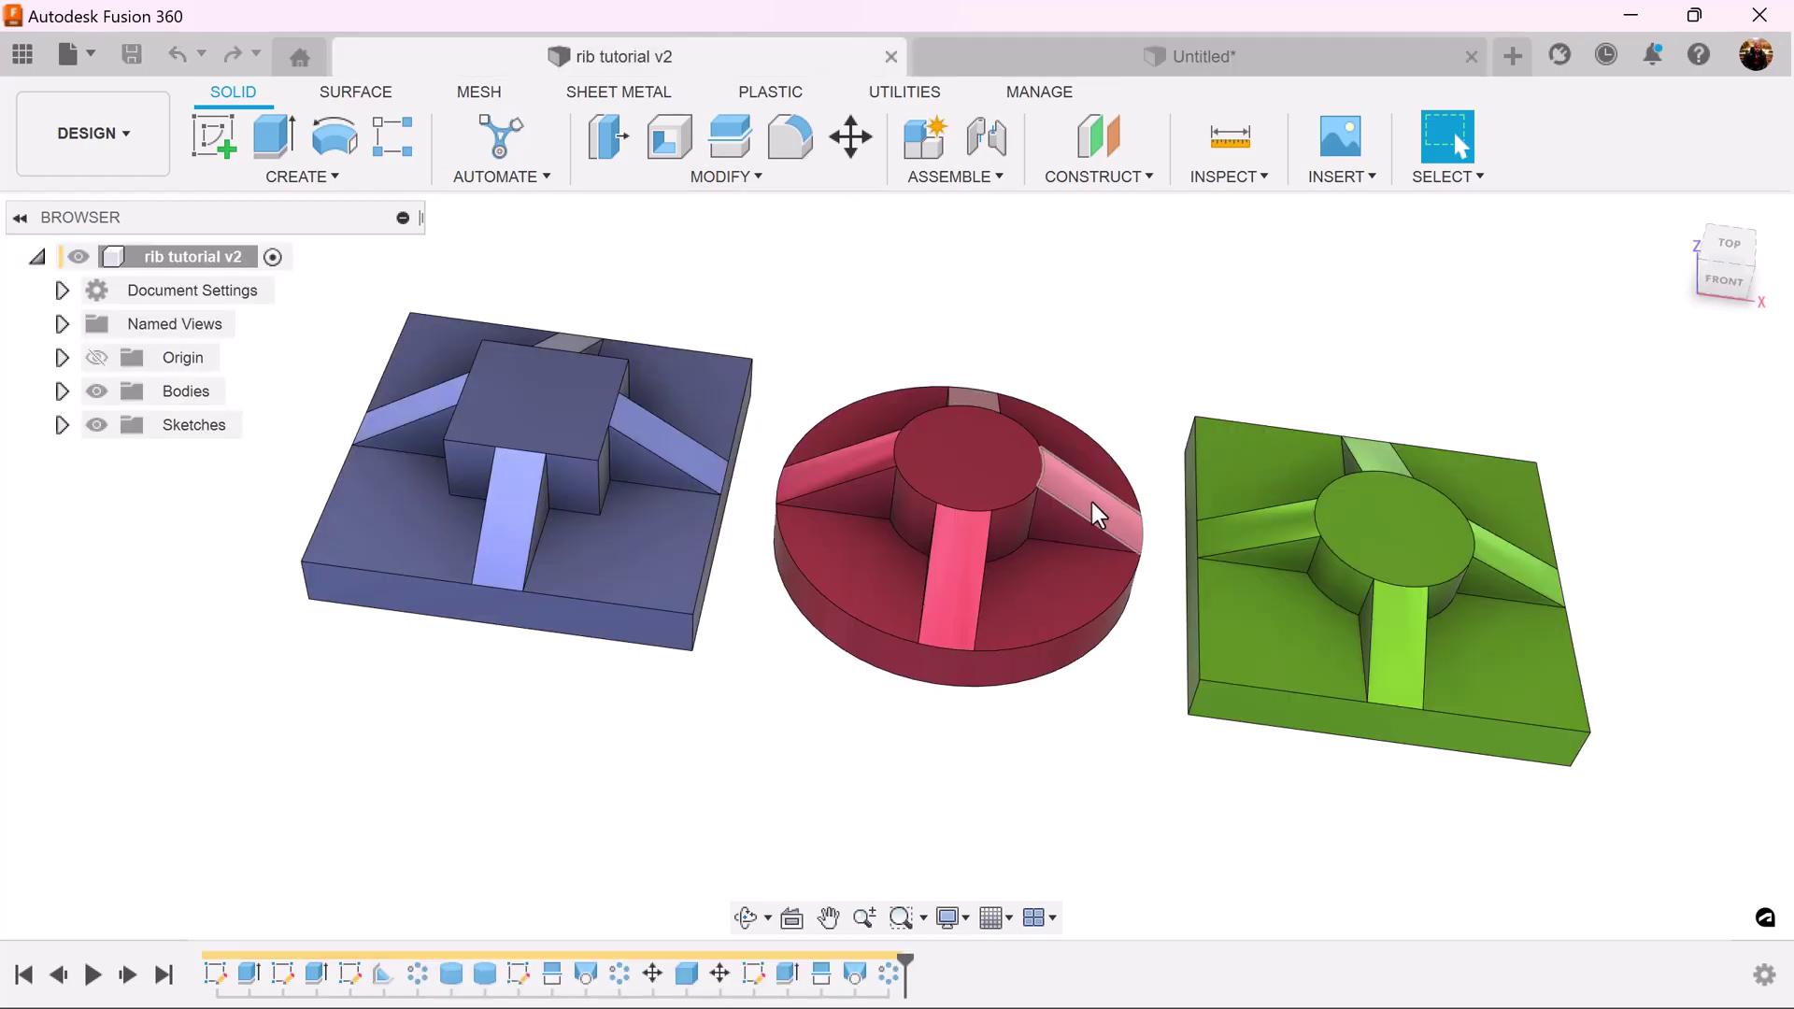
{"action": "left_click", "coordinate": [1299, 54]}
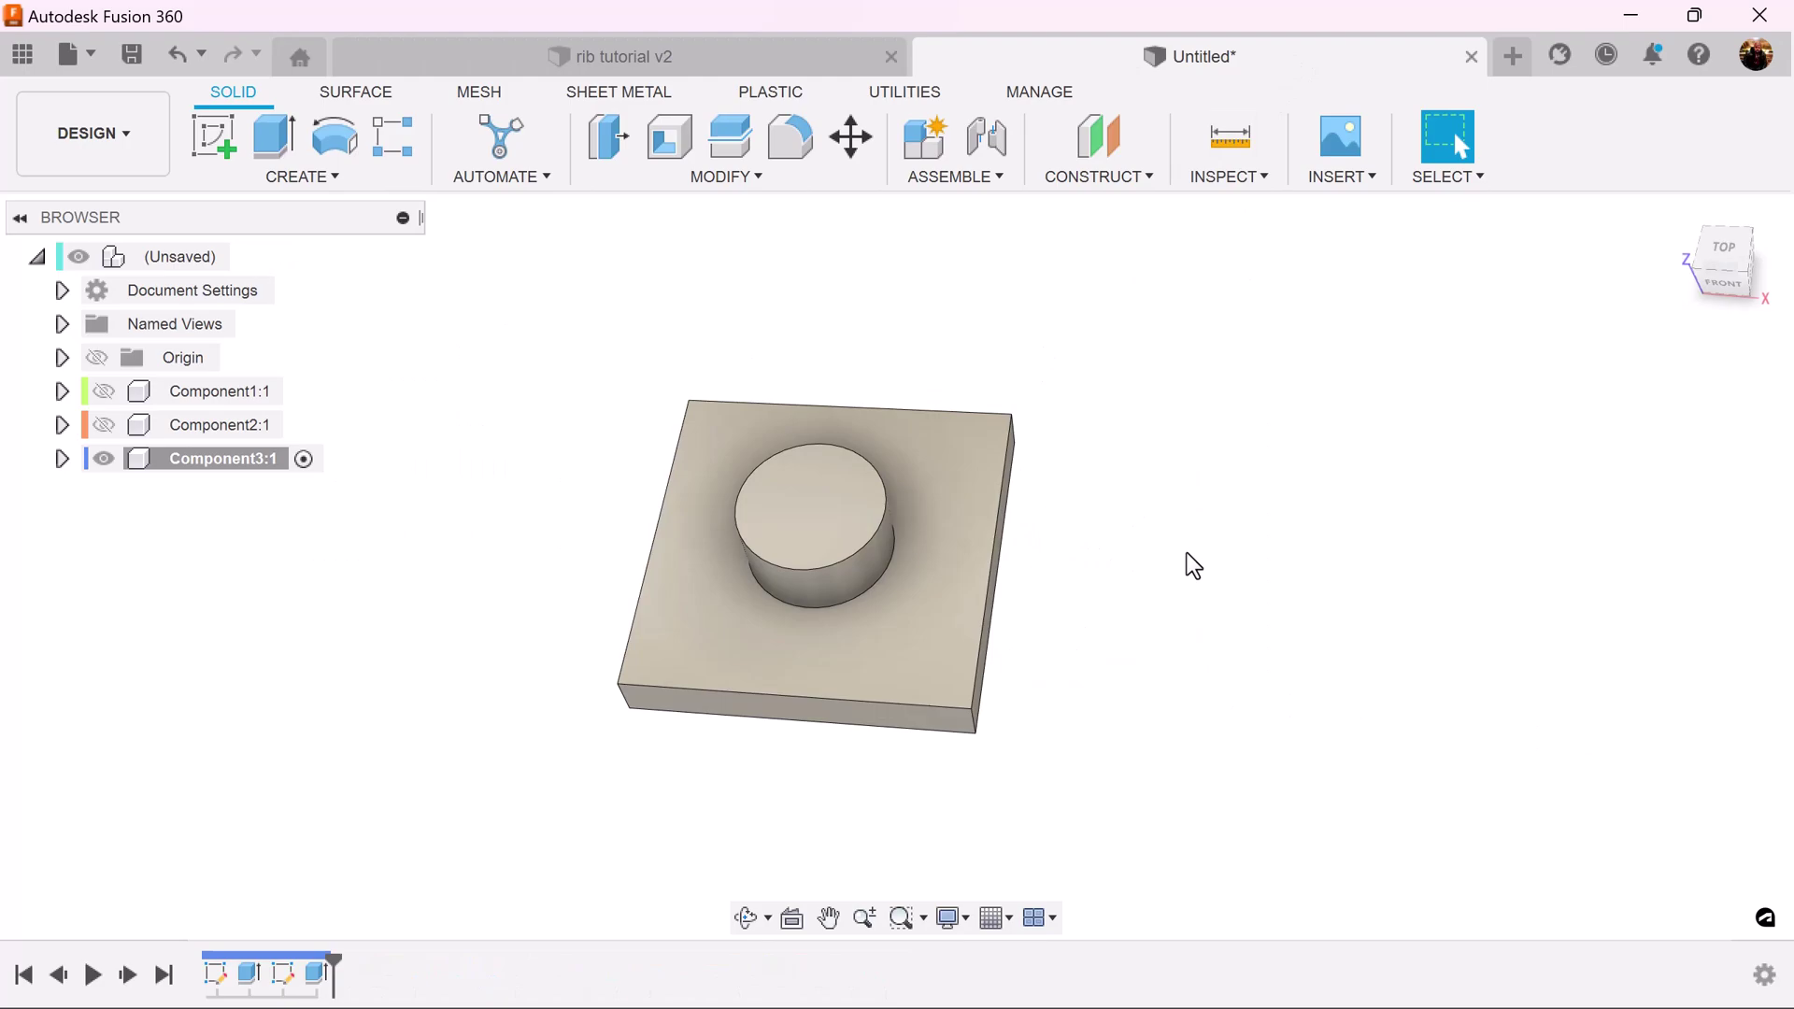
- On the vertical XZ plane through the boss centre, sketch a sloped line from the boss's upper edge to the plate's upper outer corner
{"action": "left_click", "coordinate": [1733, 298]}
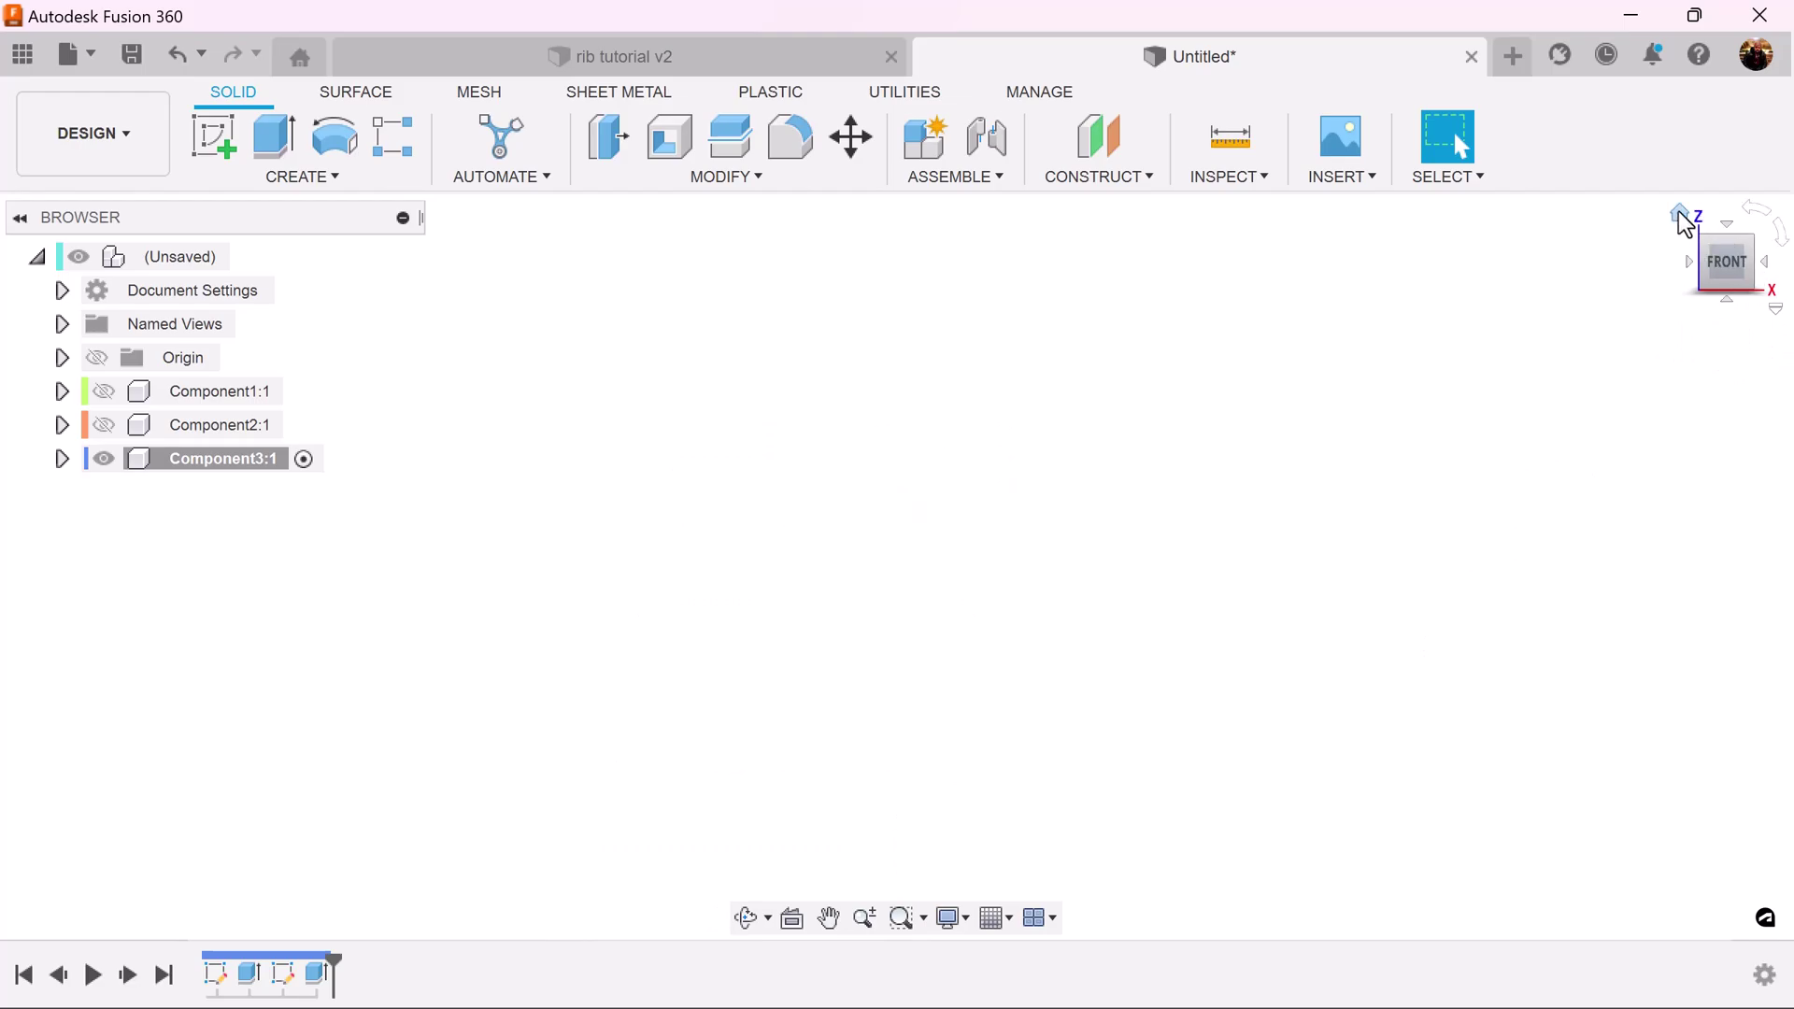
{"action": "left_click", "coordinate": [1682, 215]}
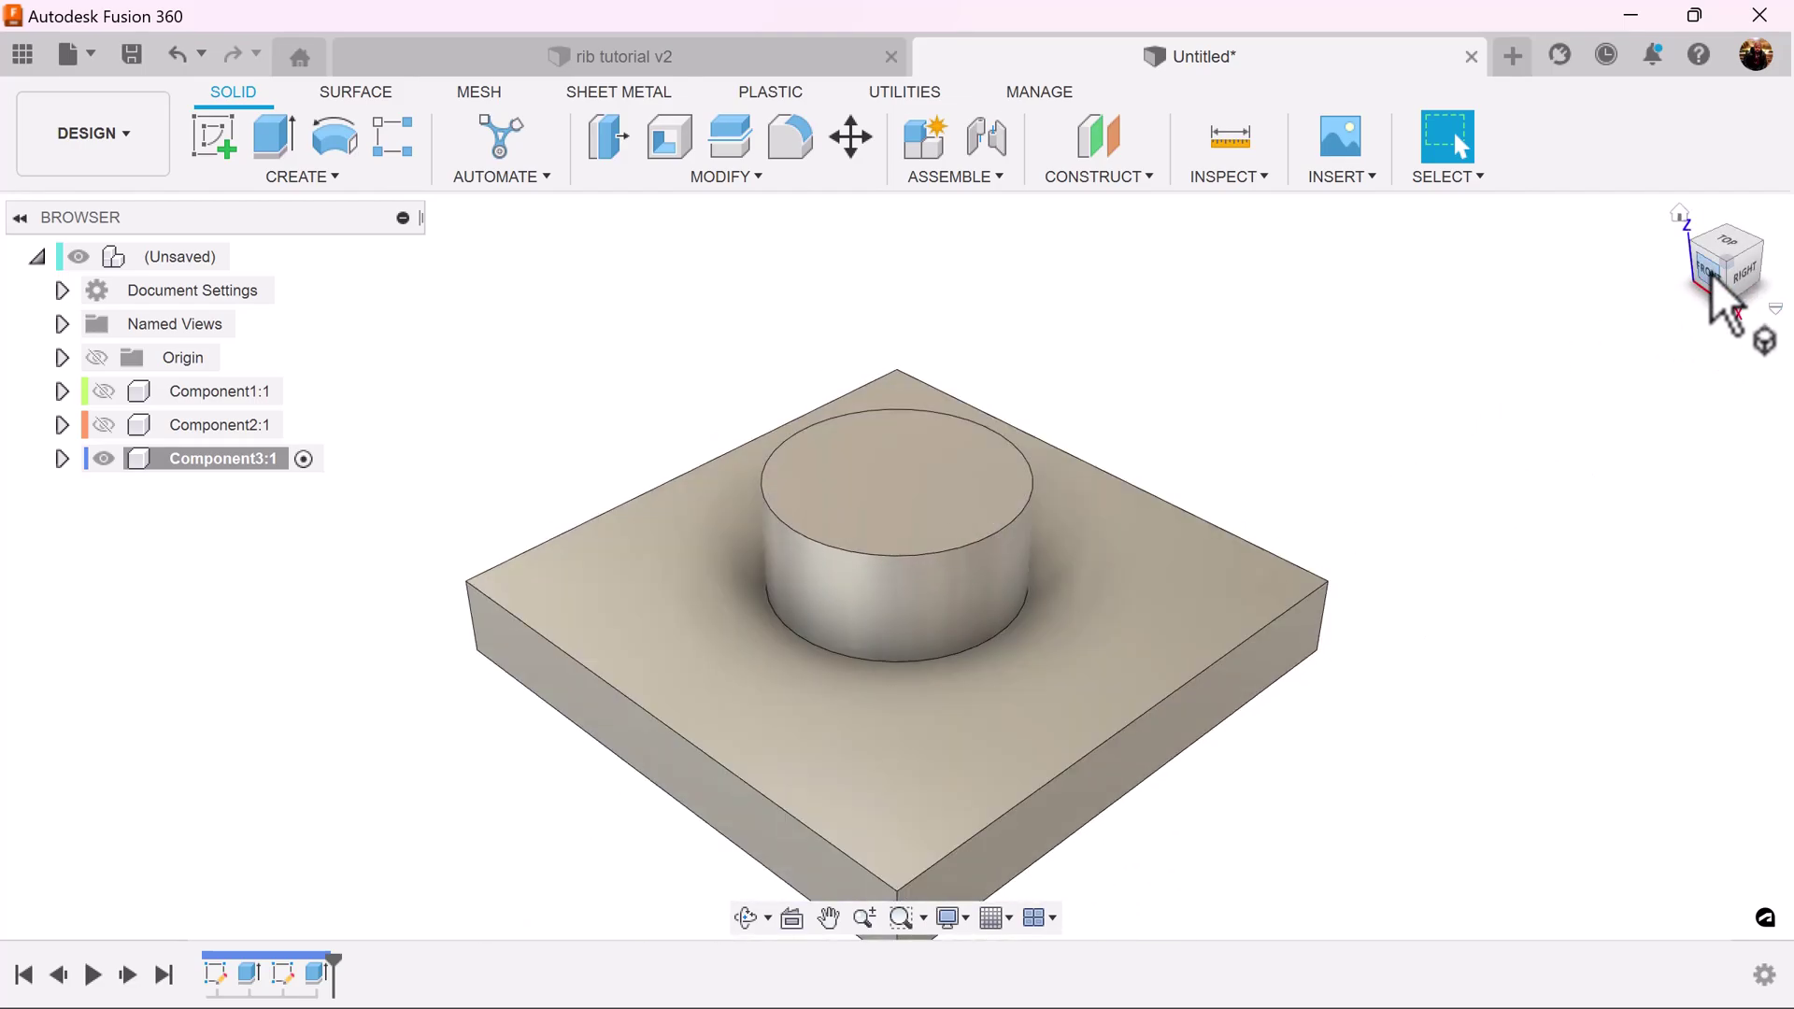
{"action": "left_click", "coordinate": [1764, 333]}
{"action": "middle_click_drag", "start_coordinate": [1360, 430], "coordinate": [1234, 426]}
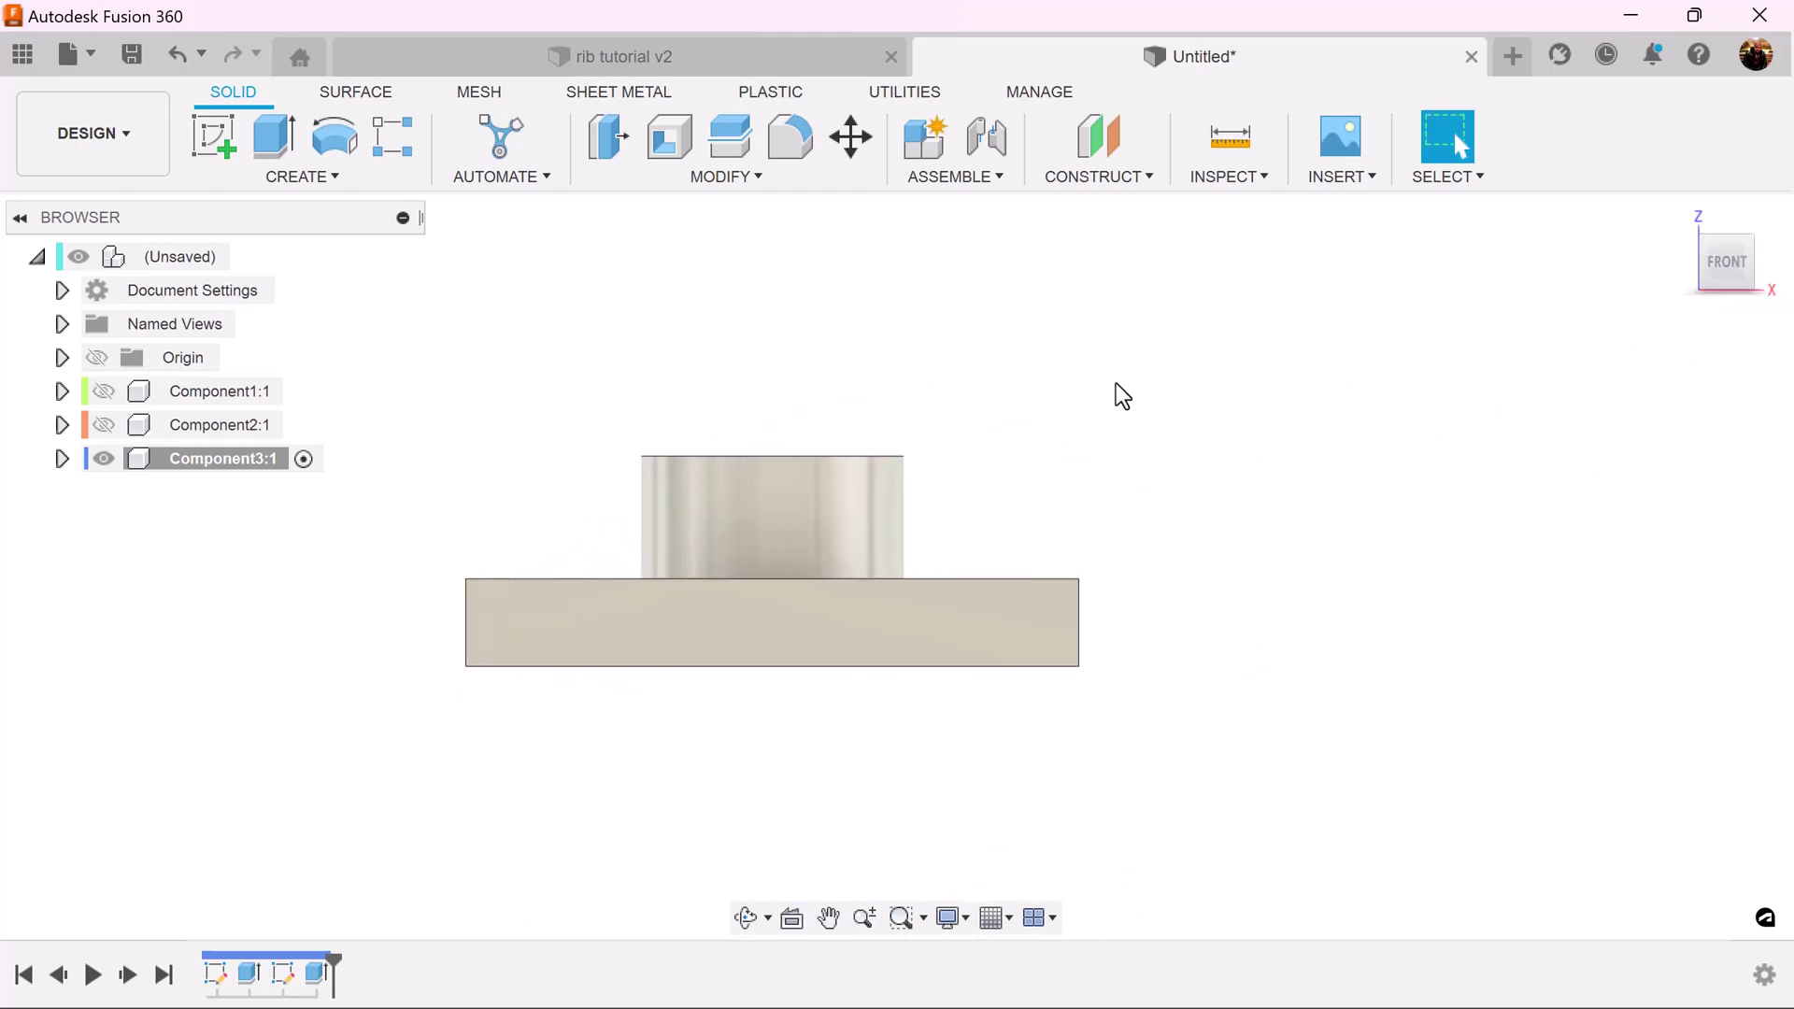
{"action": "left_click", "coordinate": [214, 136]}
{"action": "left_click", "coordinate": [908, 557]}
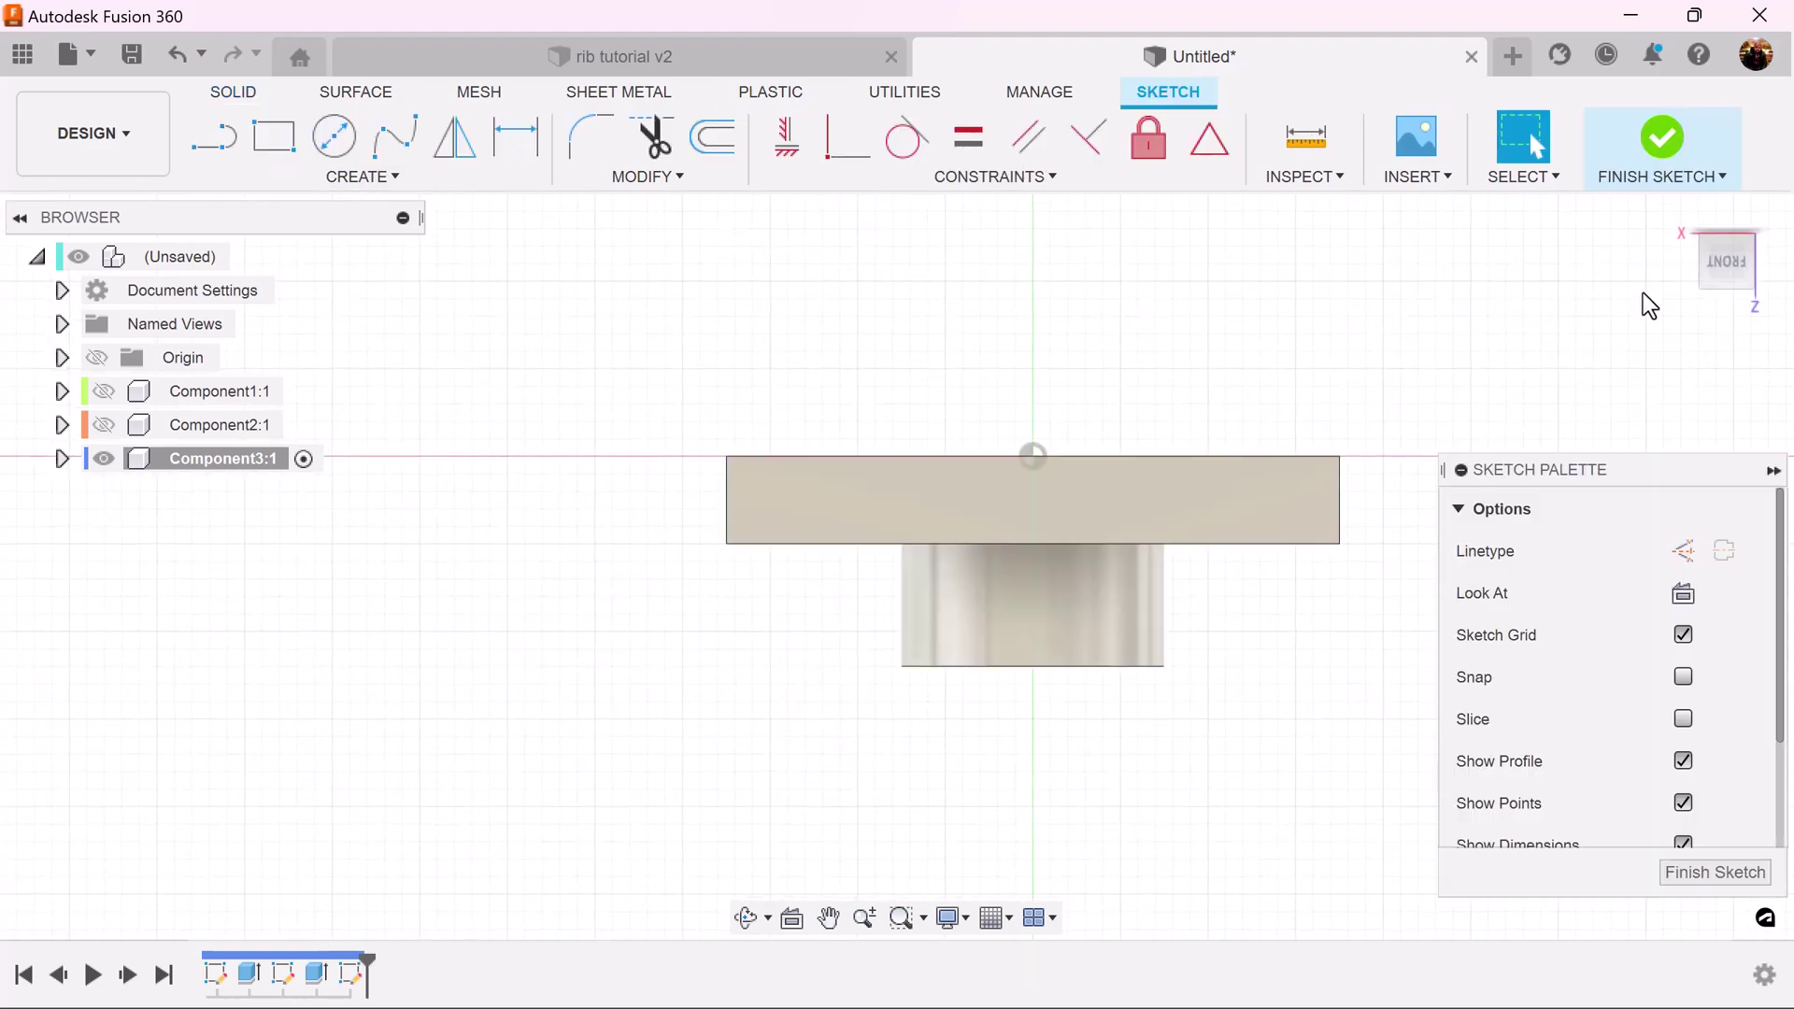
{"action": "left_click", "coordinate": [1755, 224]}
{"action": "left_click", "coordinate": [1755, 209]}
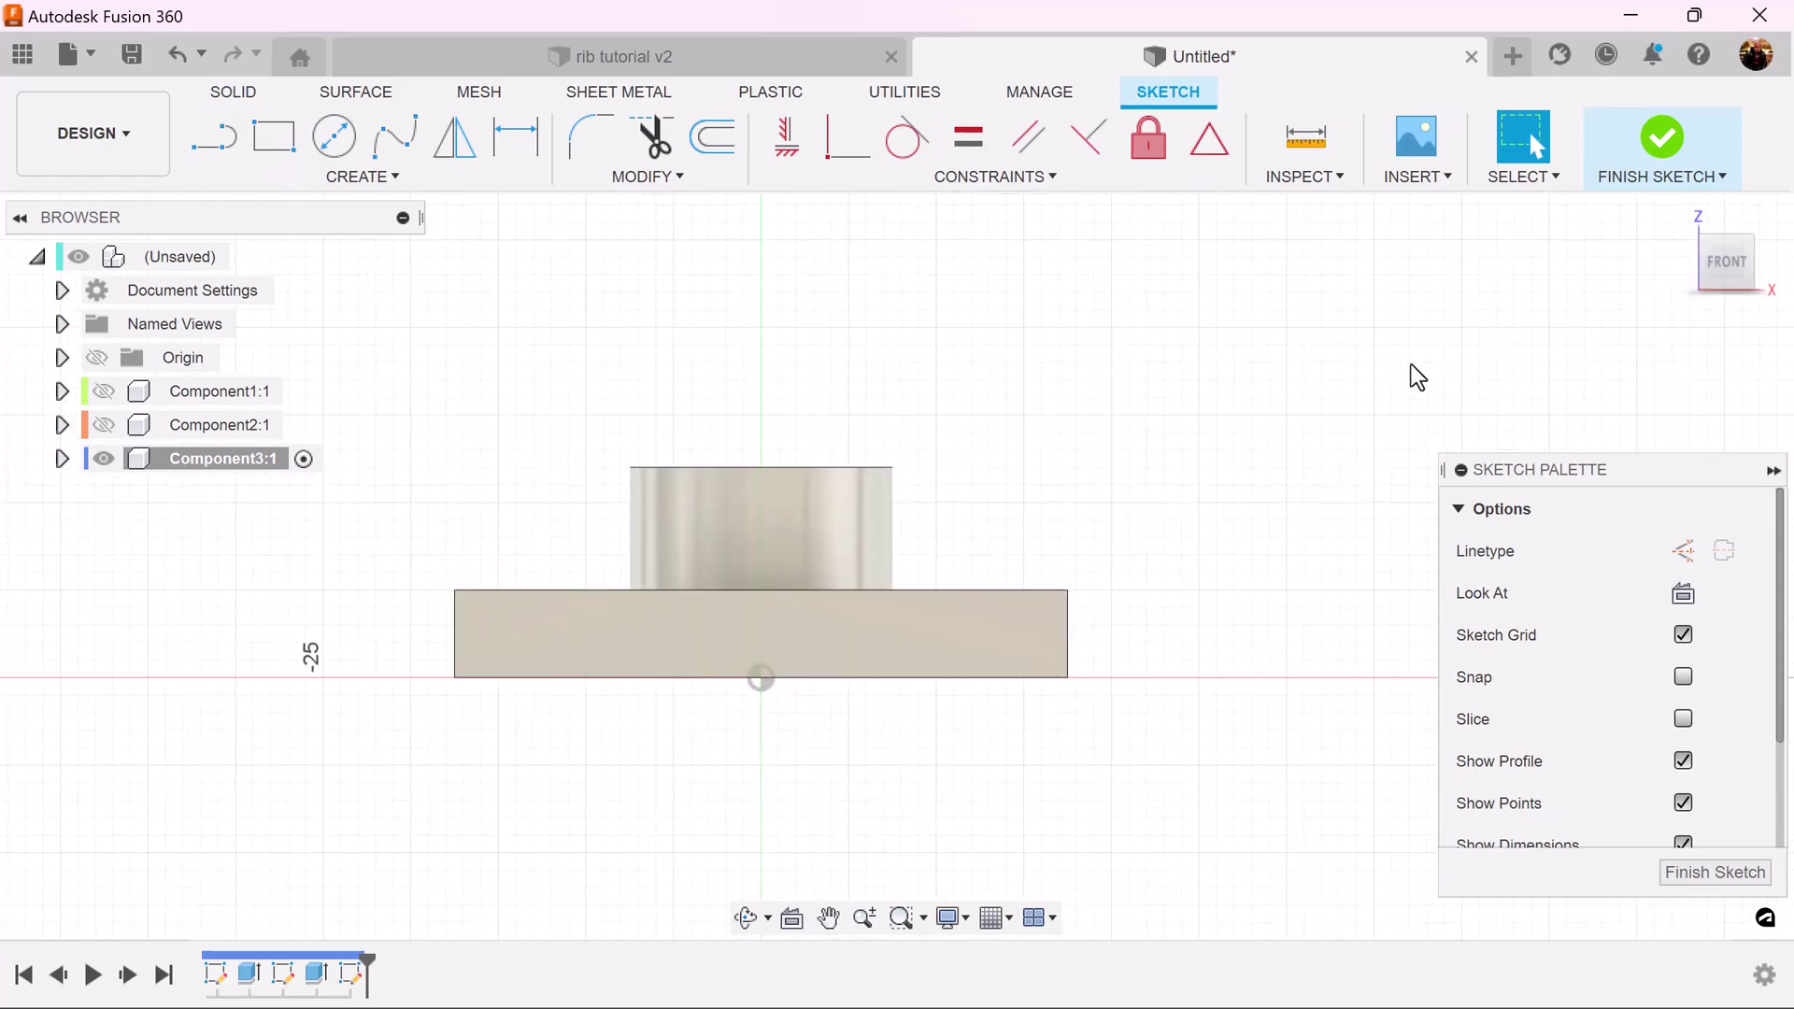
{"action": "middle_click_drag", "start_coordinate": [1225, 376], "coordinate": [1189, 366]}
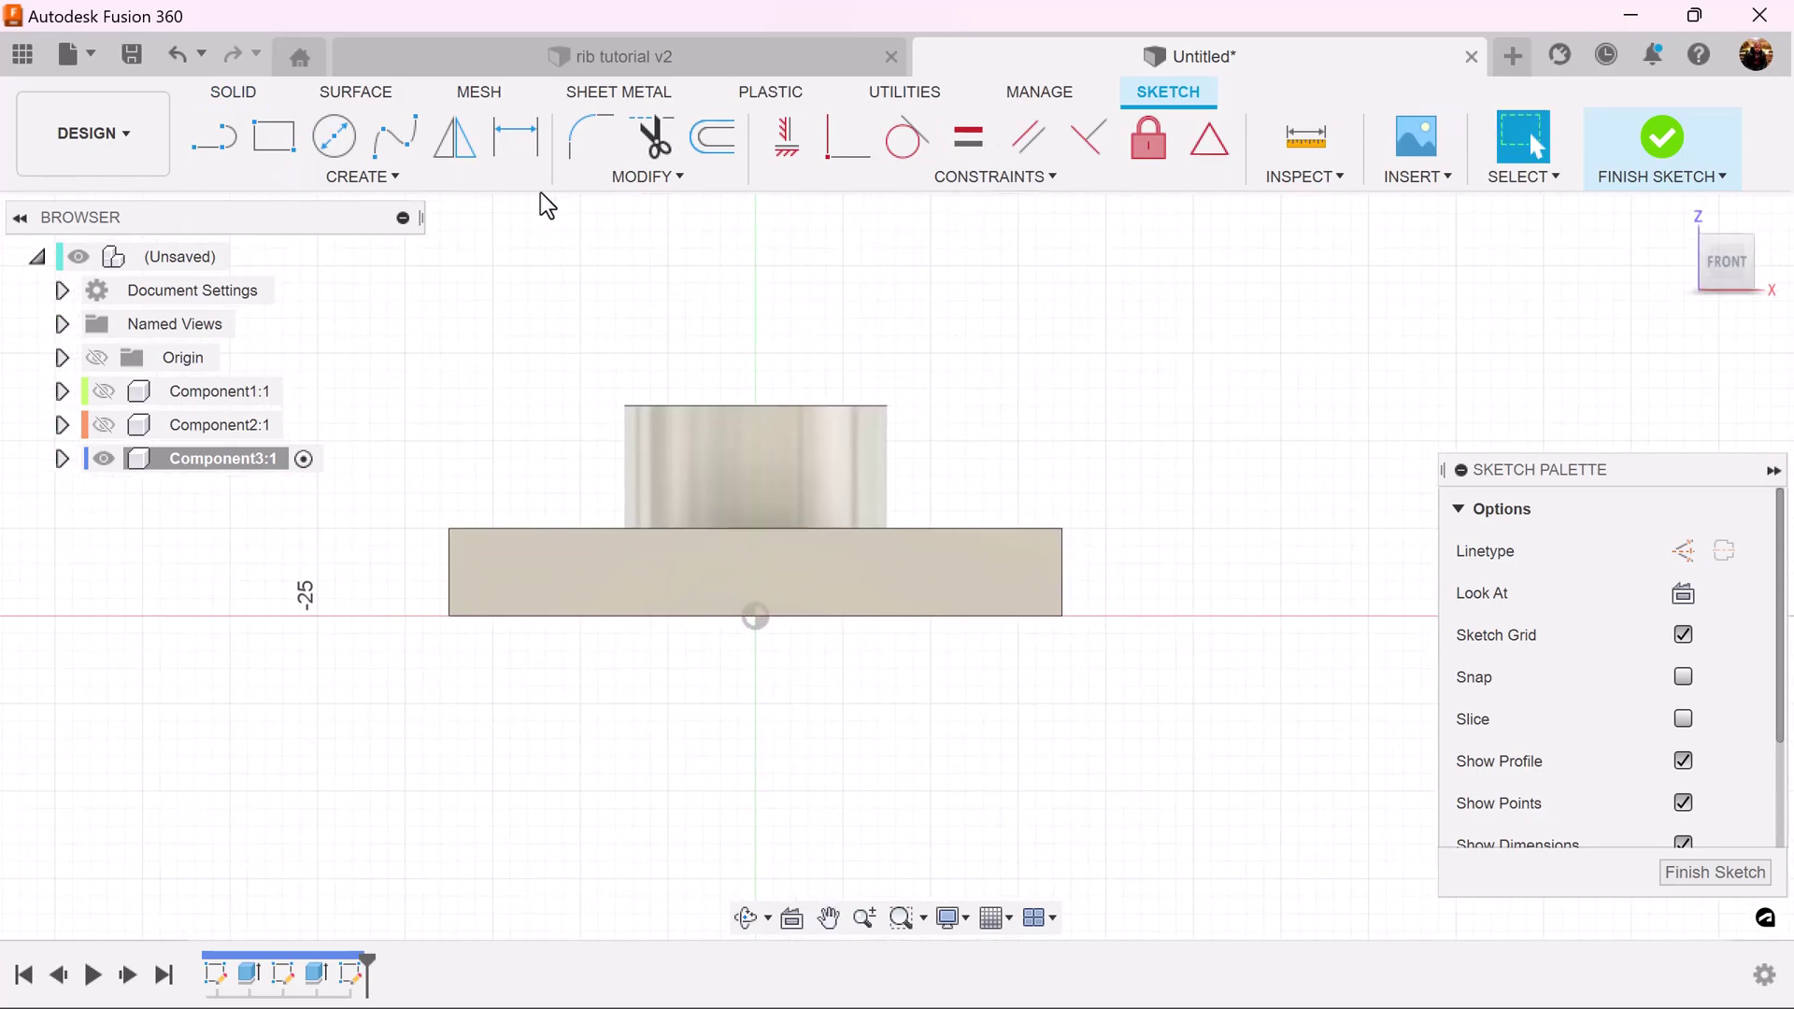
{"action": "left_click", "coordinate": [214, 138]}
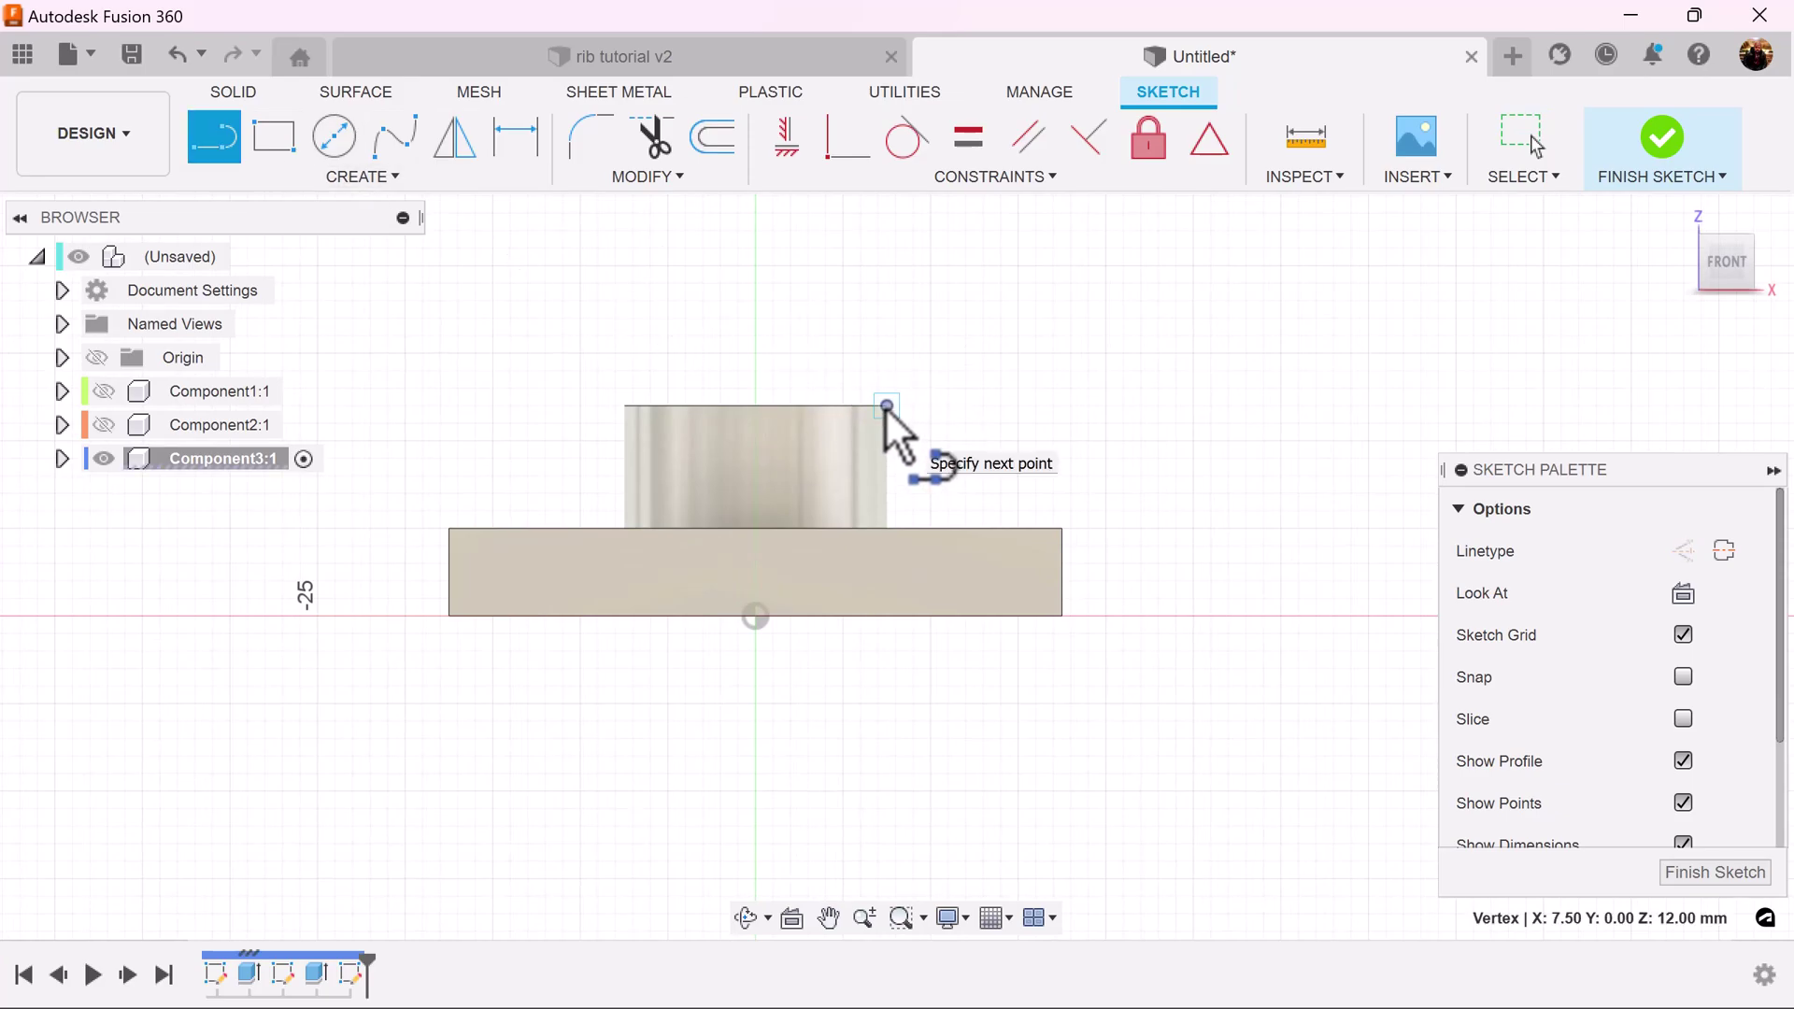
{"action": "left_click", "coordinate": [887, 406]}
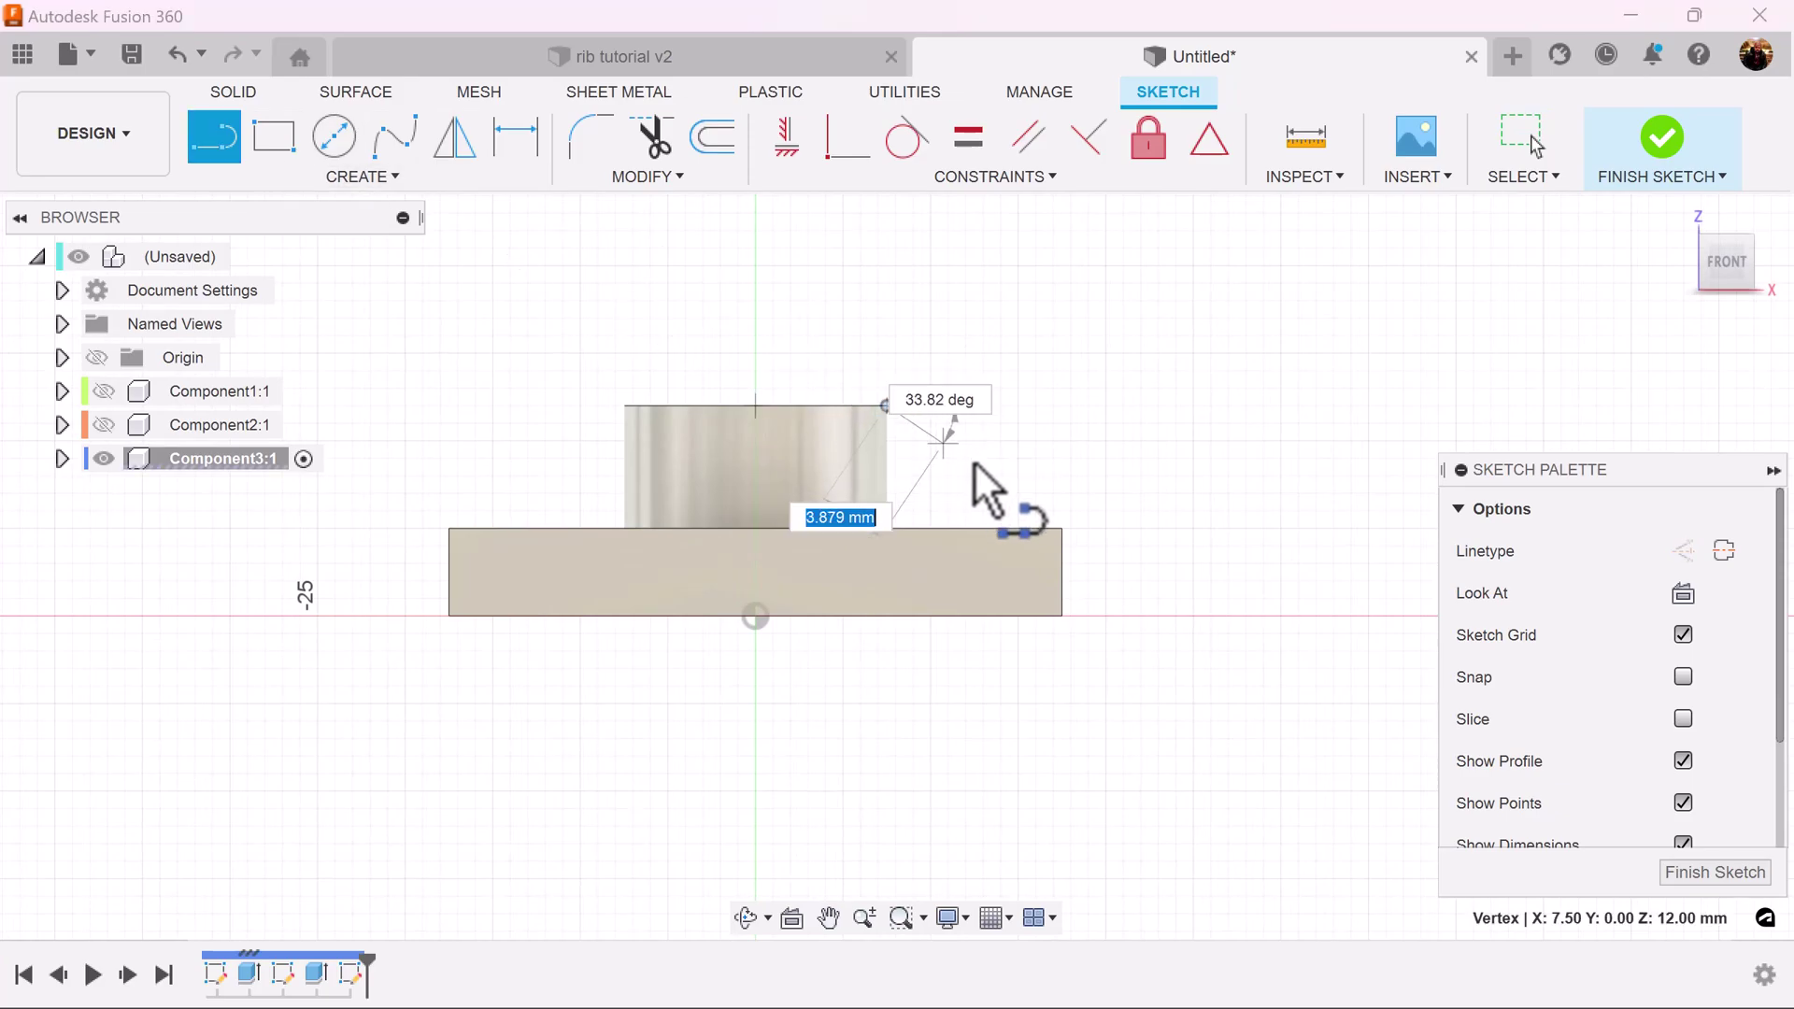
{"action": "left_click", "coordinate": [1062, 530]}
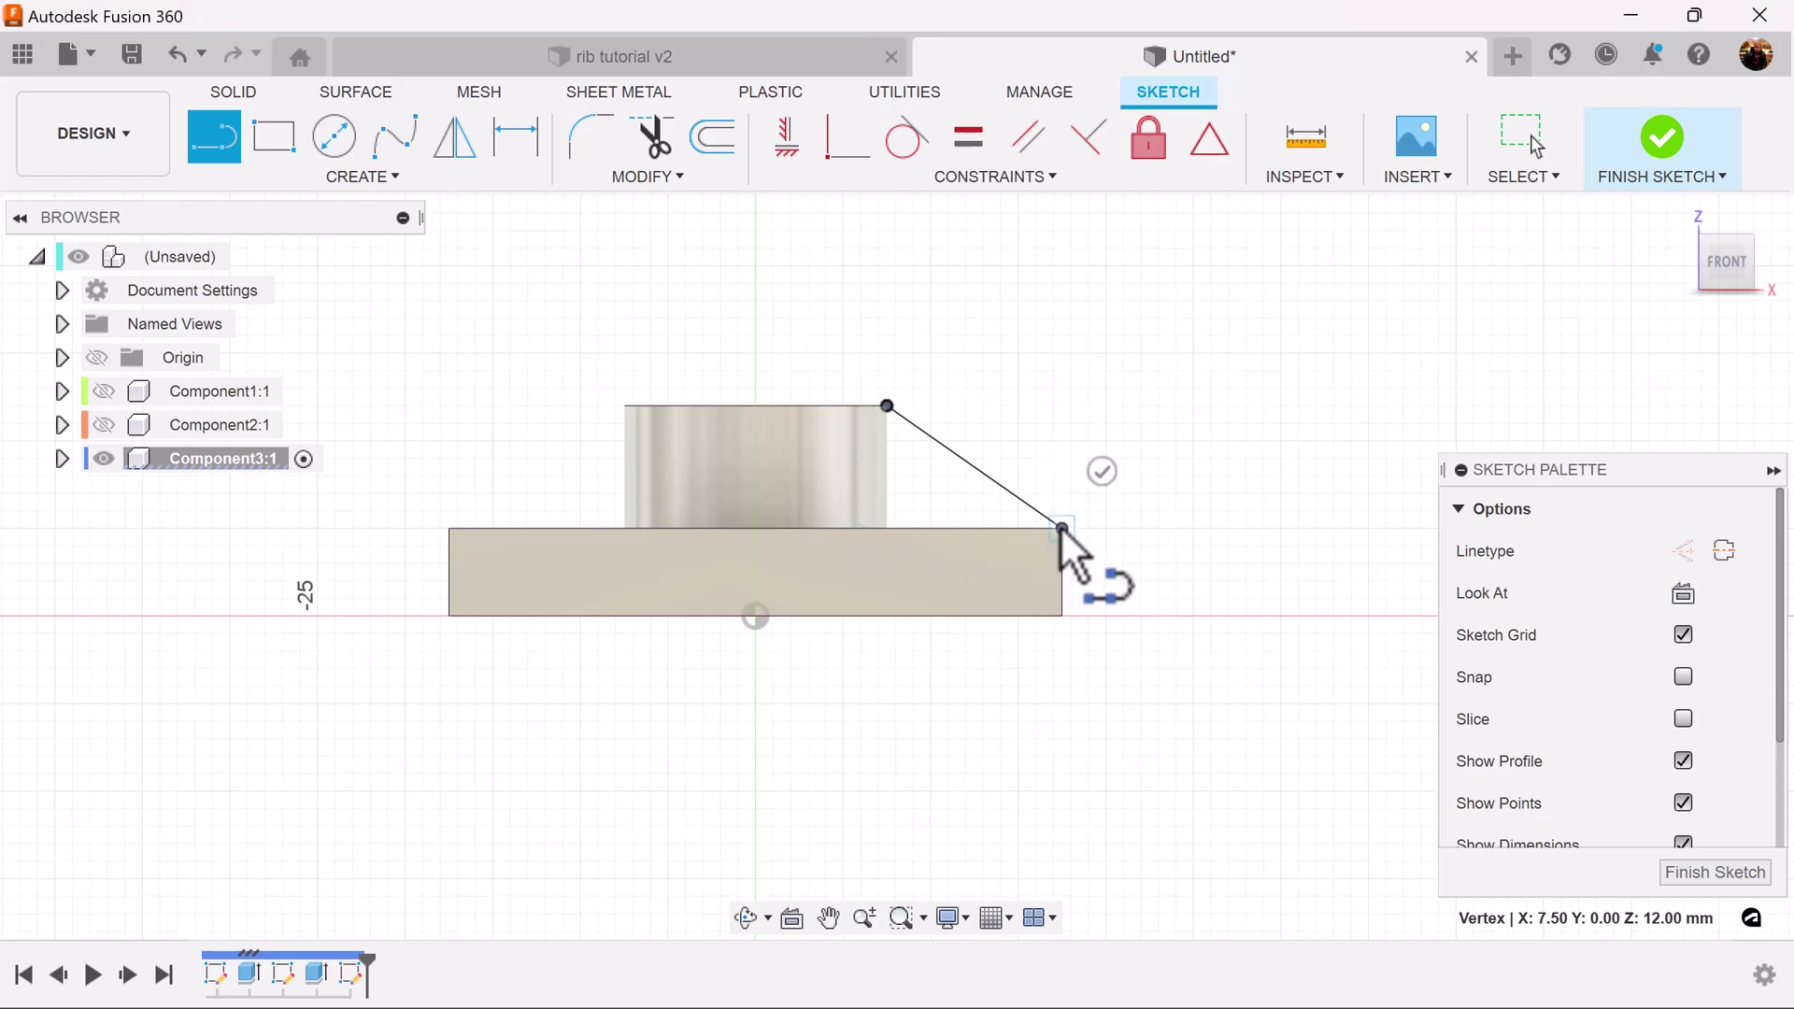
{"action": "key", "text": "Escape"}
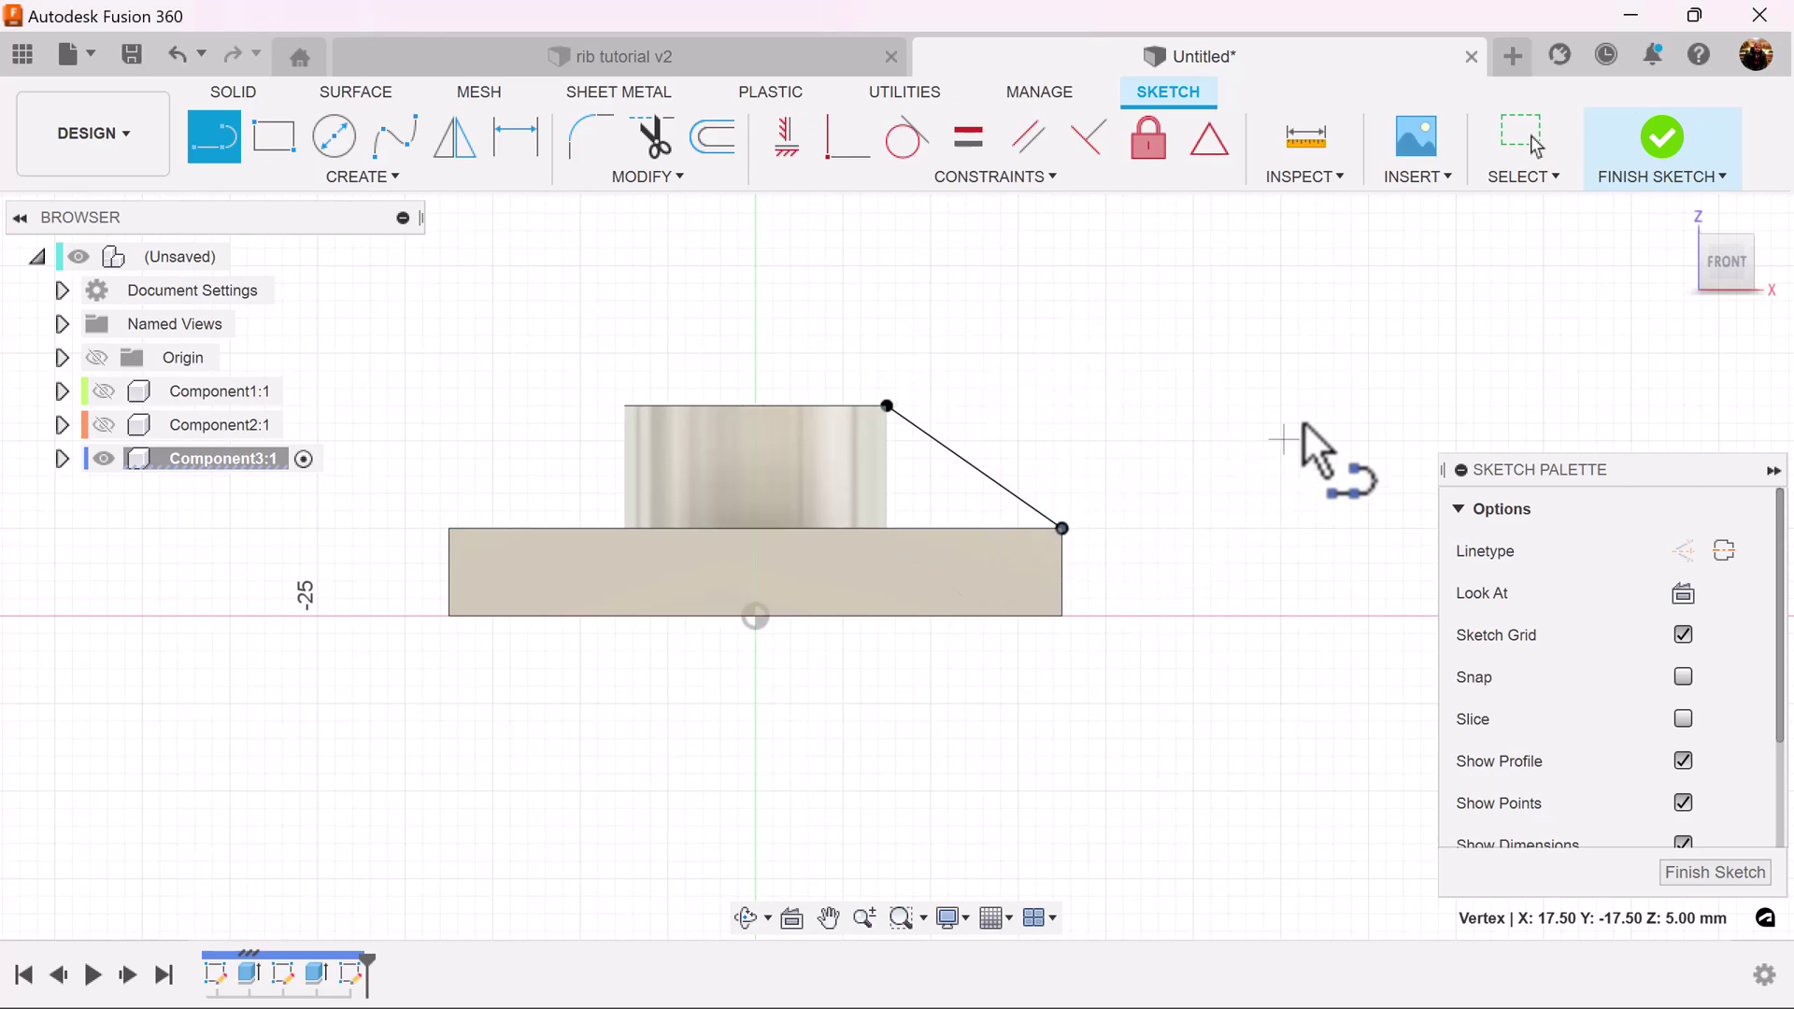
- Add a 7 mm vertical line down the boss's side to close the triangular rib profile, and finish the sketch
{"action": "left_click", "coordinate": [887, 407]}
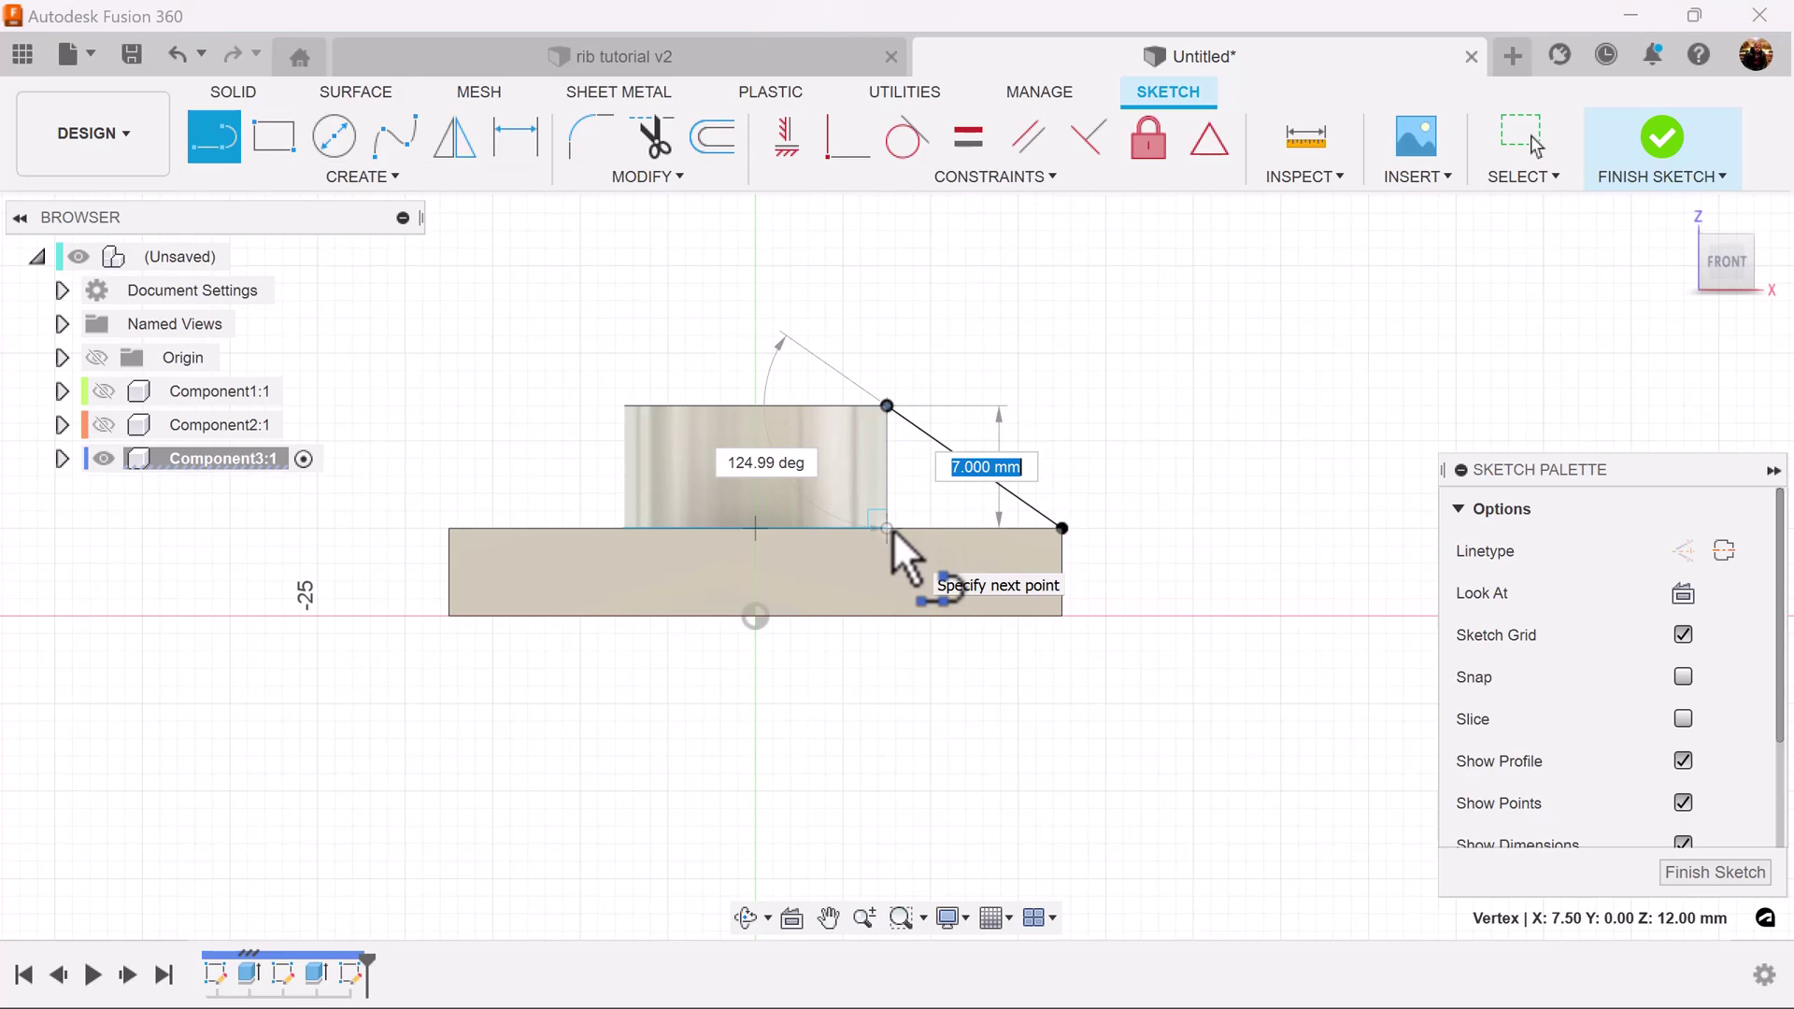
{"action": "left_click", "coordinate": [893, 529]}
{"action": "scroll", "coordinate": [938, 493], "scroll_direction": "up", "scroll_amount": 3}
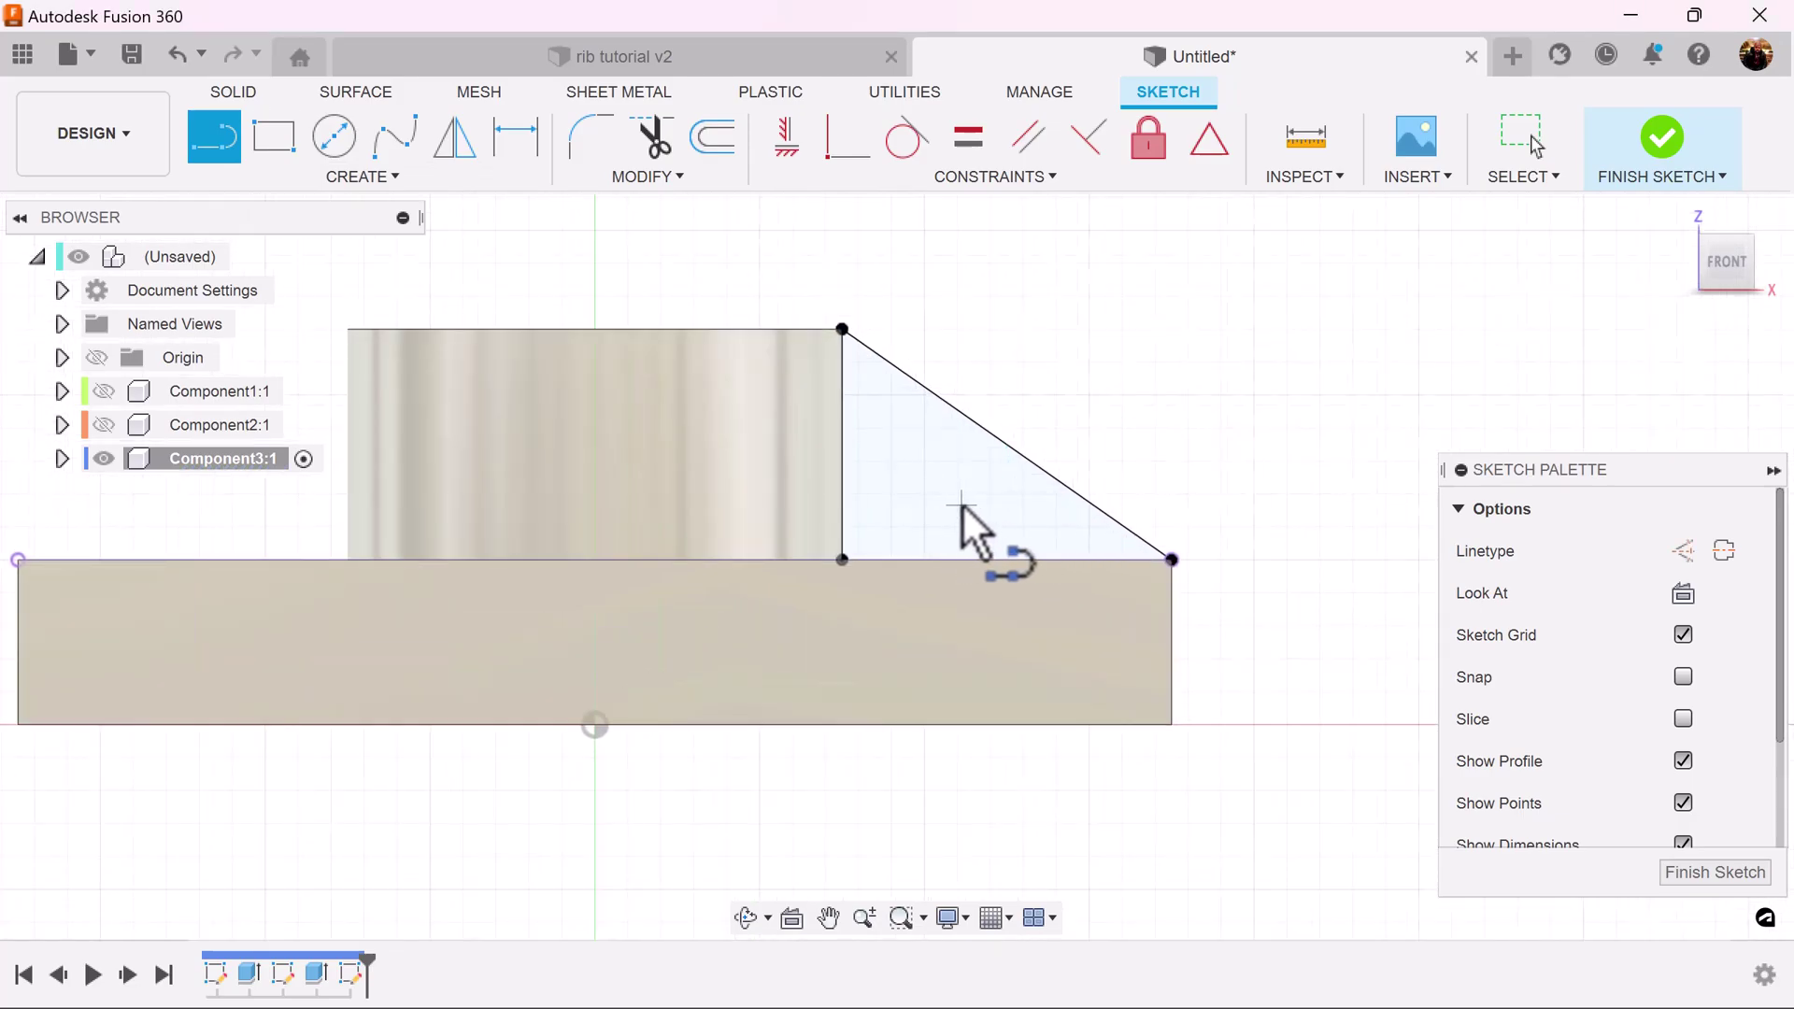
{"action": "scroll", "coordinate": [962, 505], "scroll_direction": "down", "scroll_amount": 1}
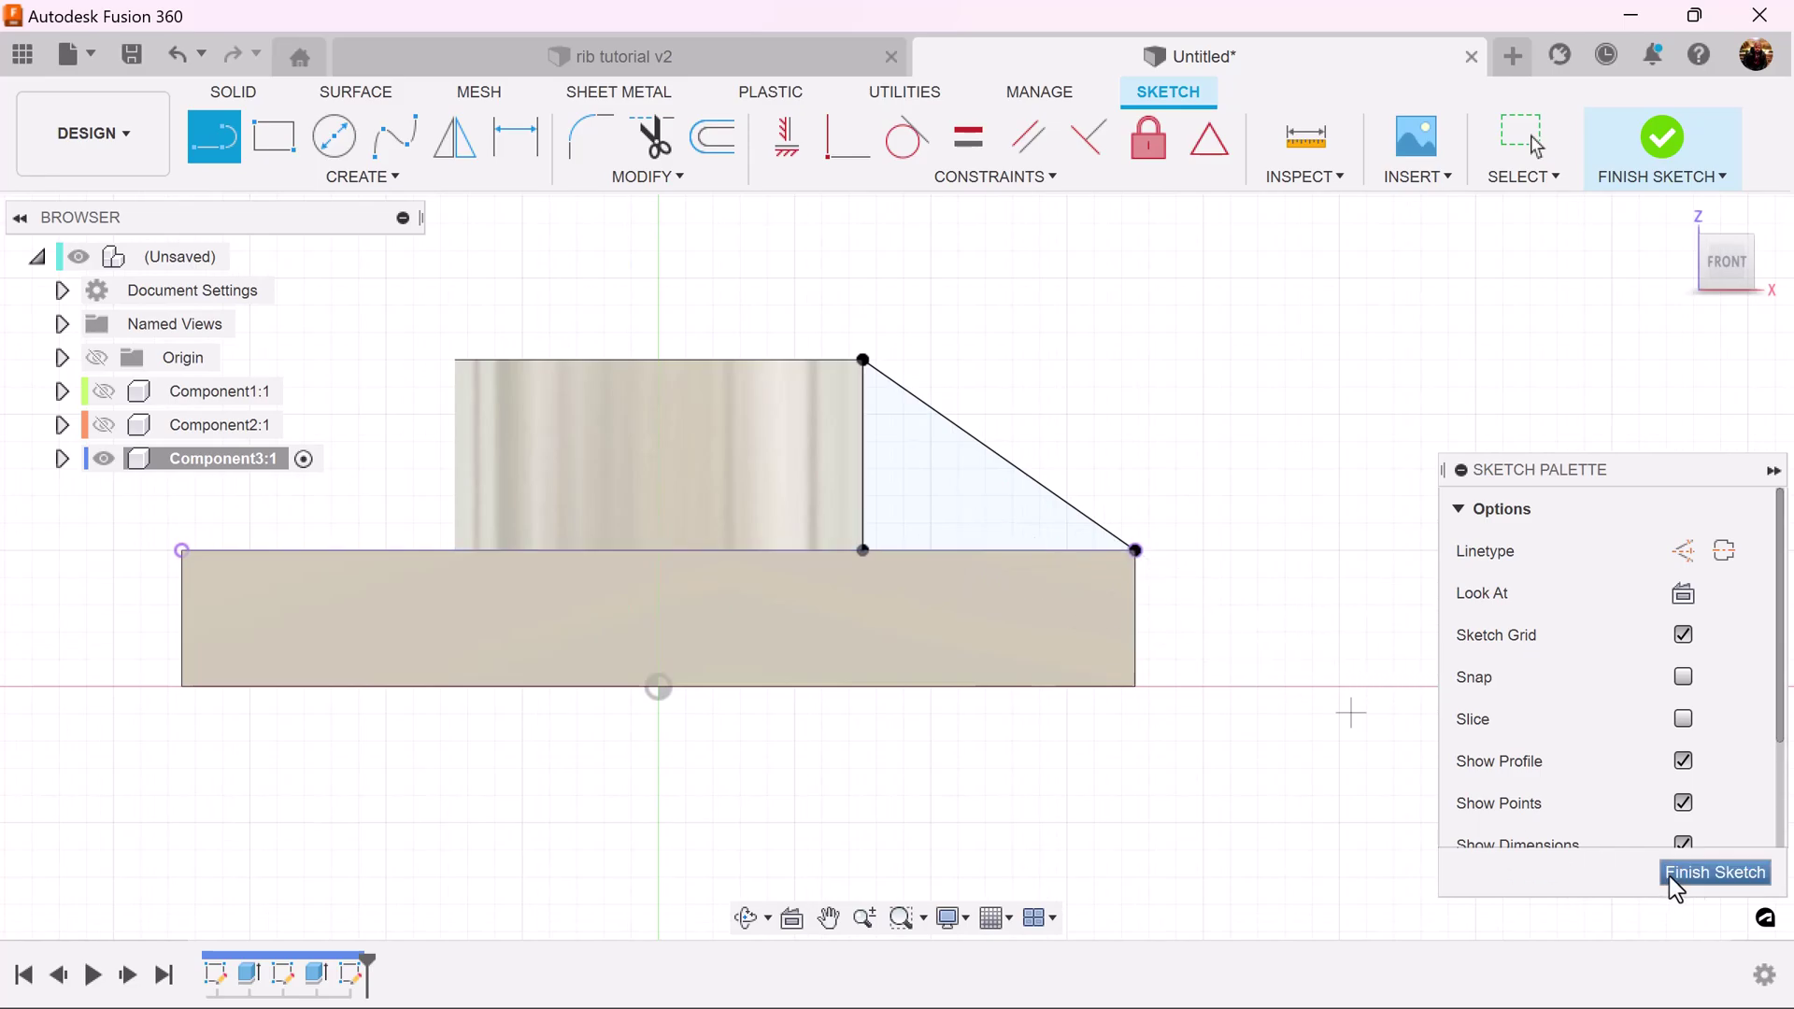
{"action": "left_click", "coordinate": [1752, 877]}
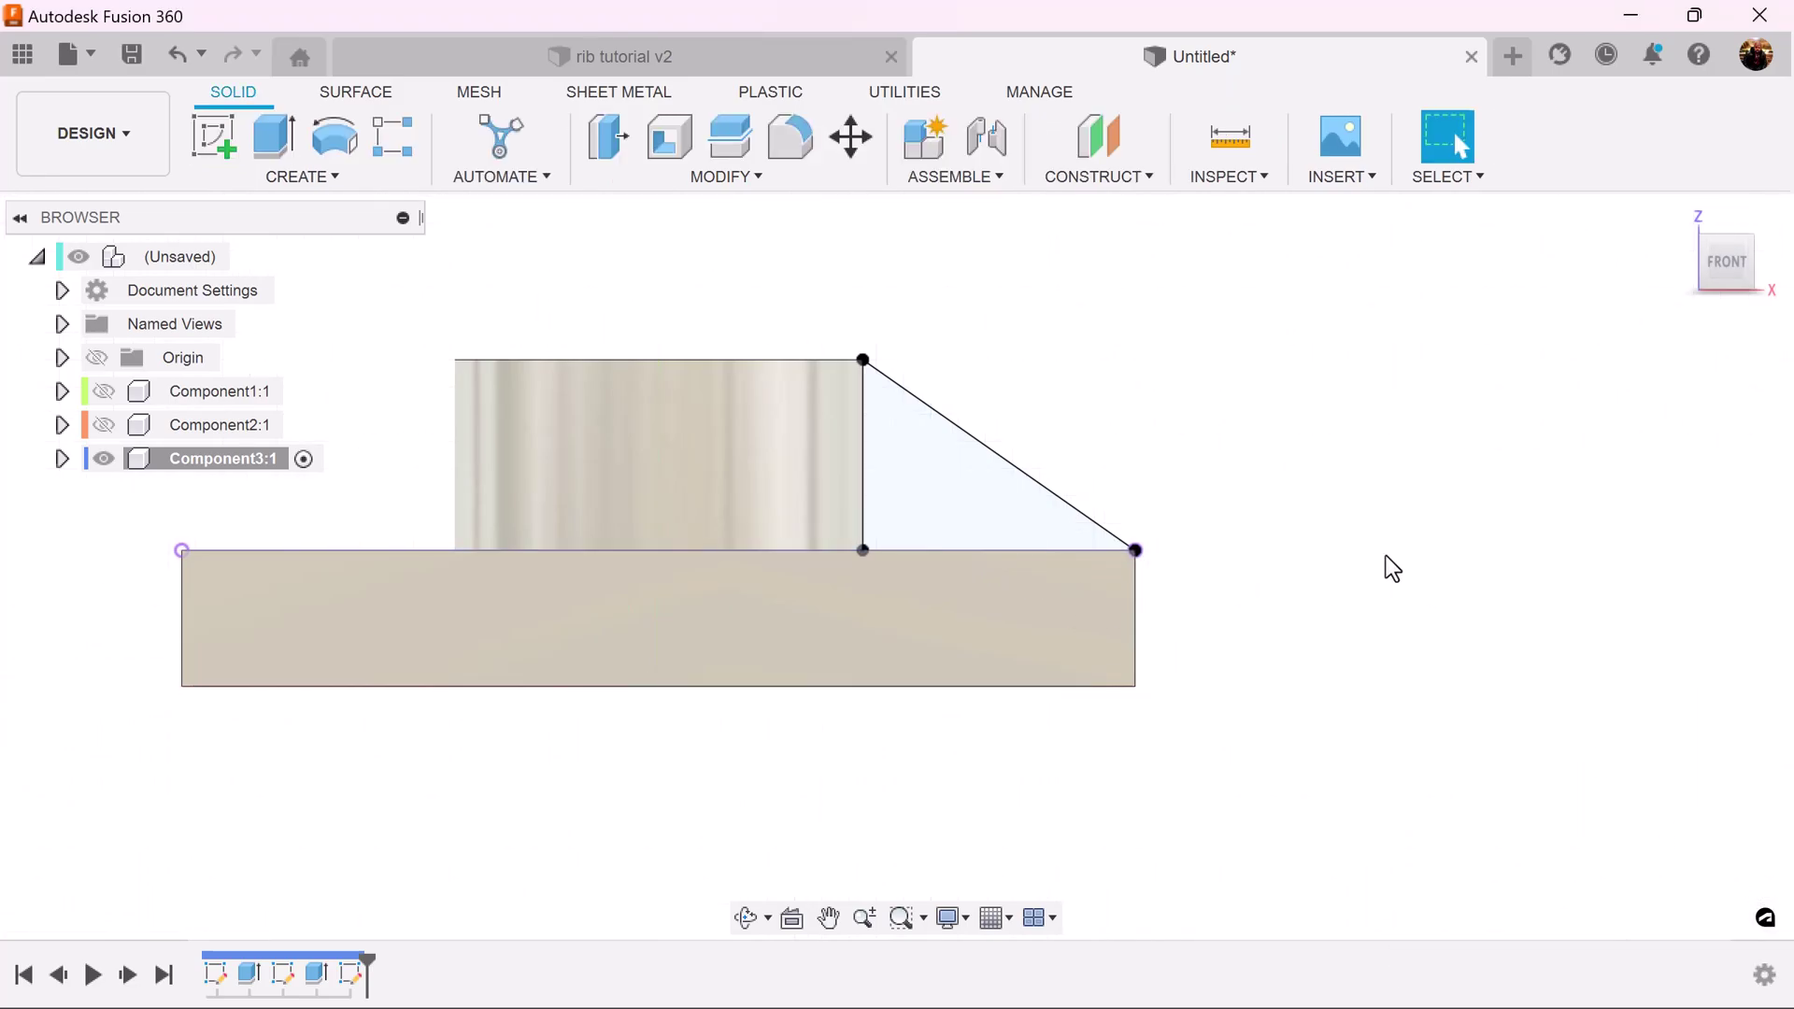
- Try a Rib from the sloped line with the Distance extent, about 7.3 mm thick and 7.1 mm deep
{"action": "left_click", "coordinate": [305, 176]}
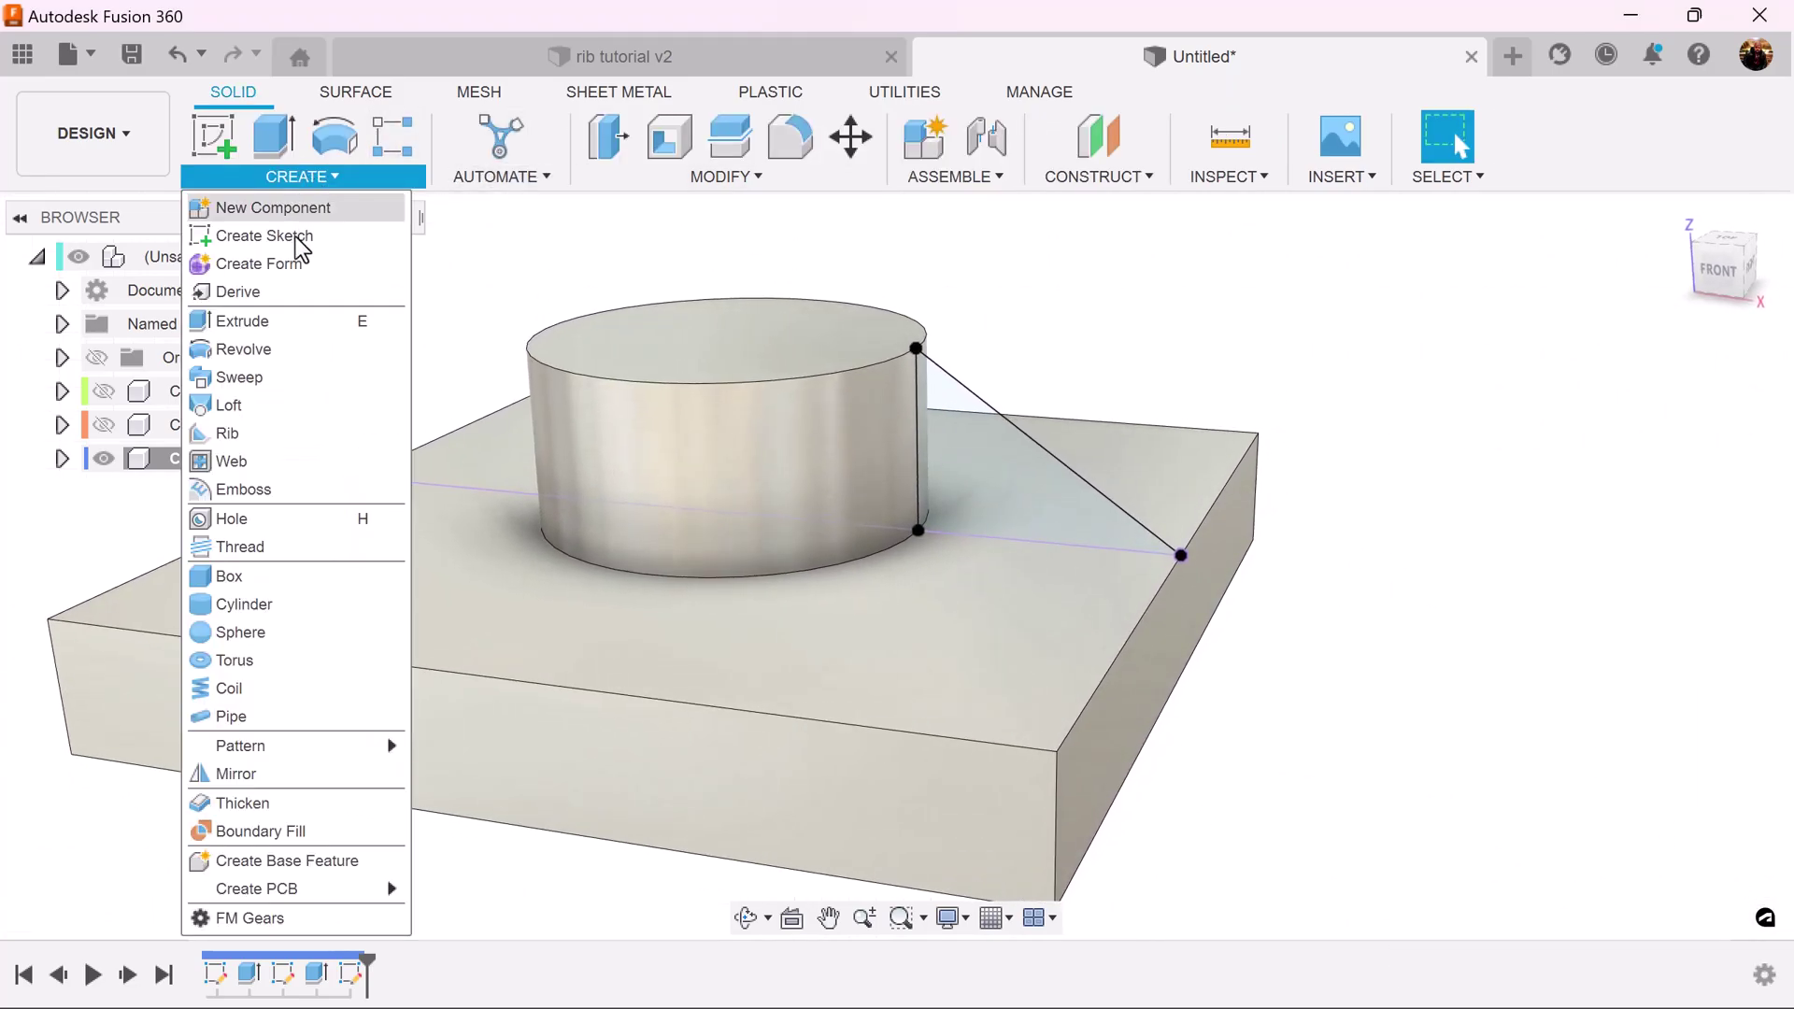
{"action": "left_click", "coordinate": [272, 433]}
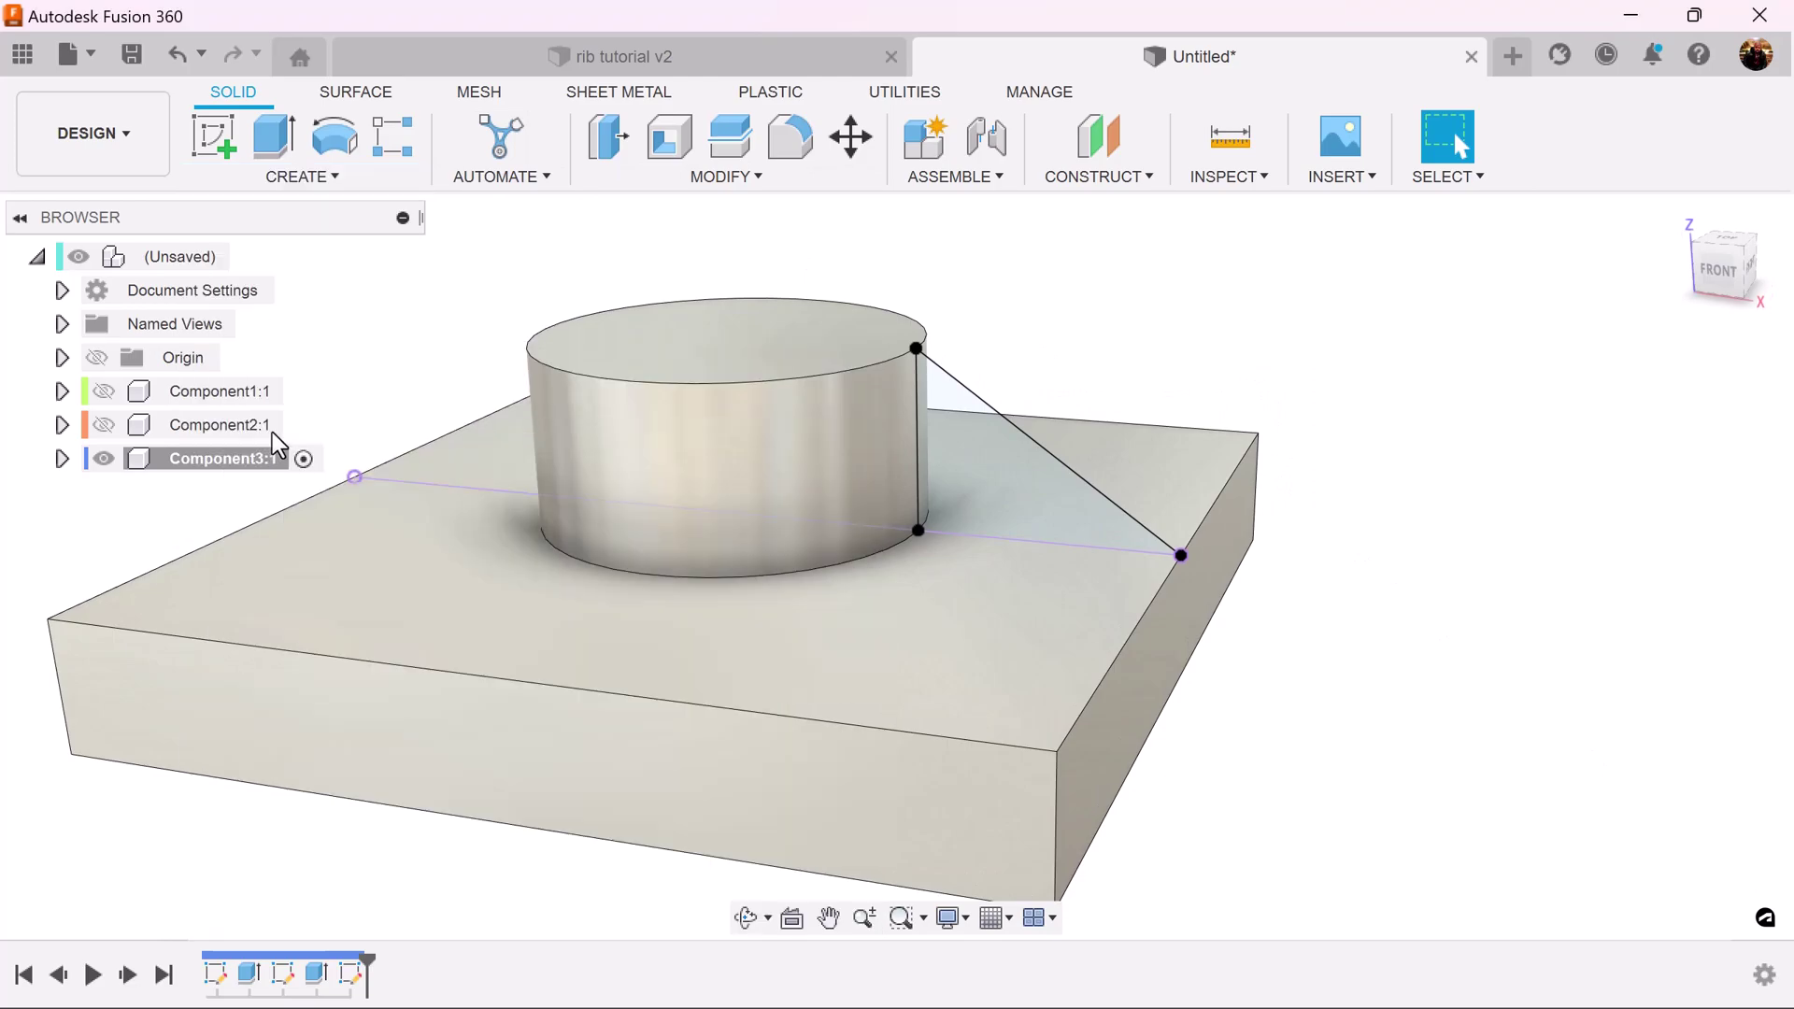
{"action": "left_click", "coordinate": [1028, 432]}
{"action": "mouse_move", "coordinate": [1028, 432]}
{"action": "middle_mouse_down", "text": "shift"}
{"action": "mouse_move", "coordinate": [1209, 297]}
{"action": "mouse_move", "coordinate": [1000, 394]}
{"action": "middle_mouse_up", "text": "shift"}
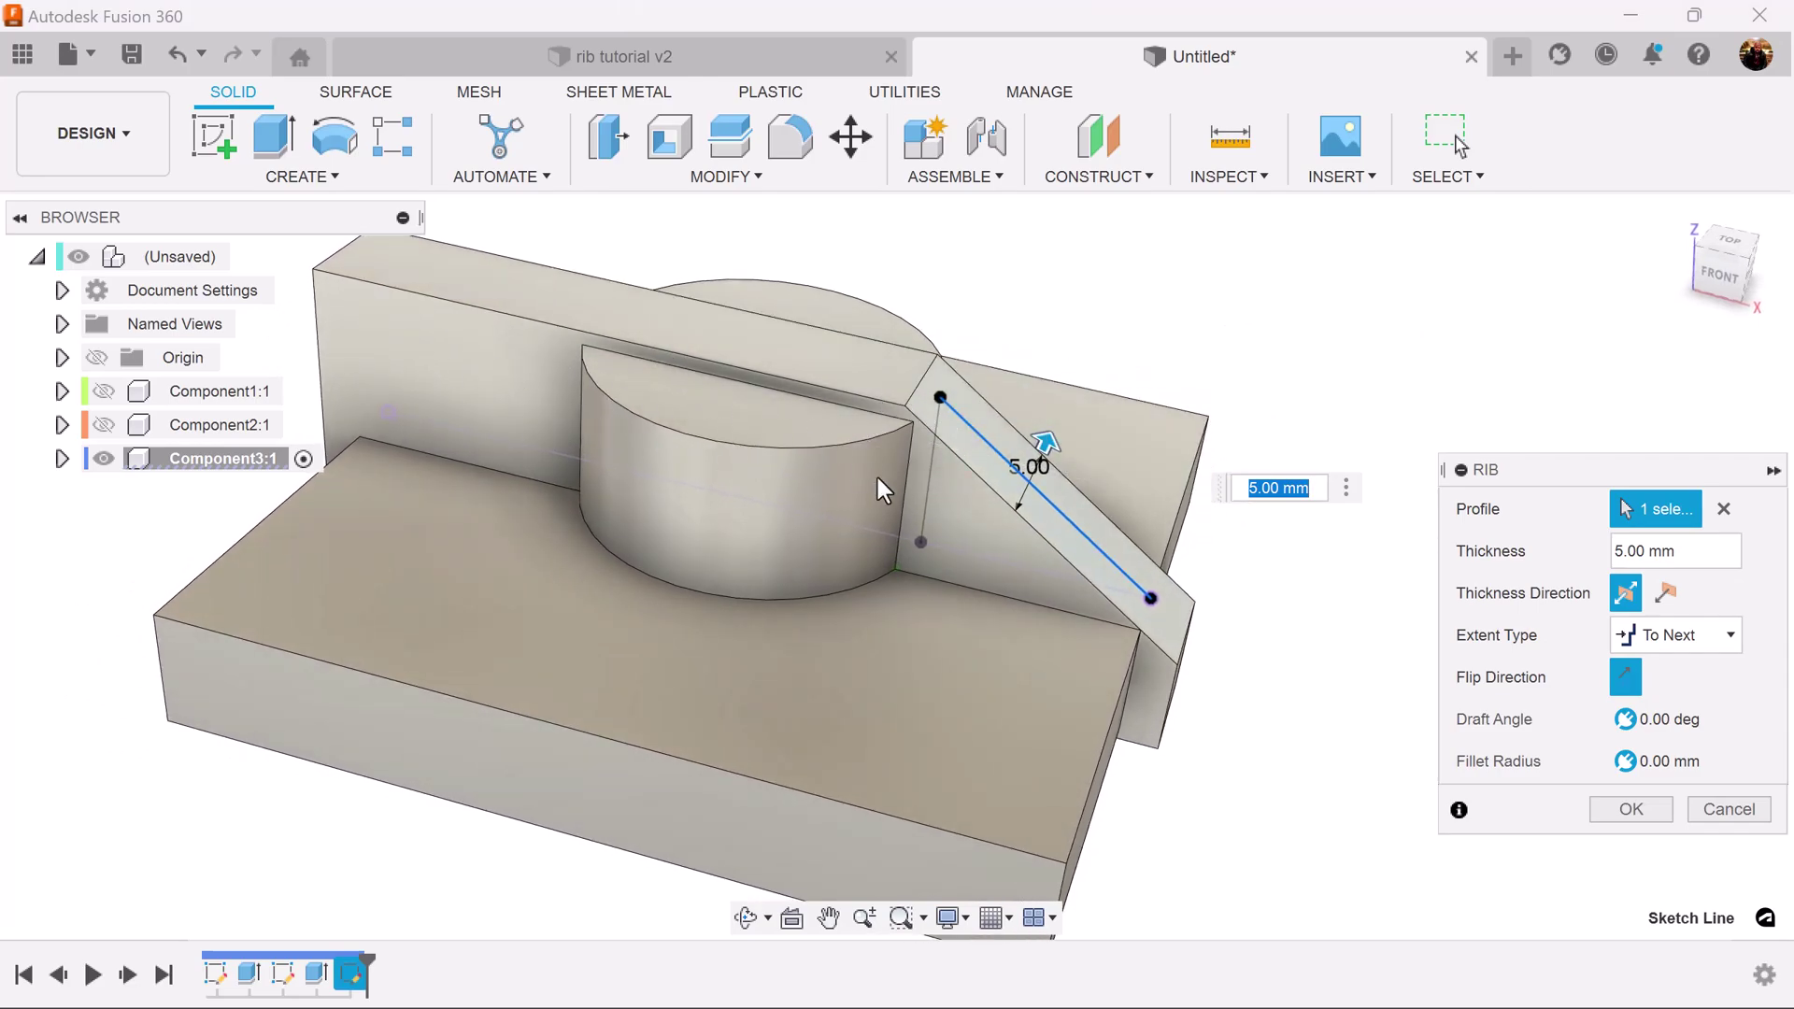
{"action": "left_click", "coordinate": [1683, 635]}
{"action": "left_click", "coordinate": [1682, 700]}
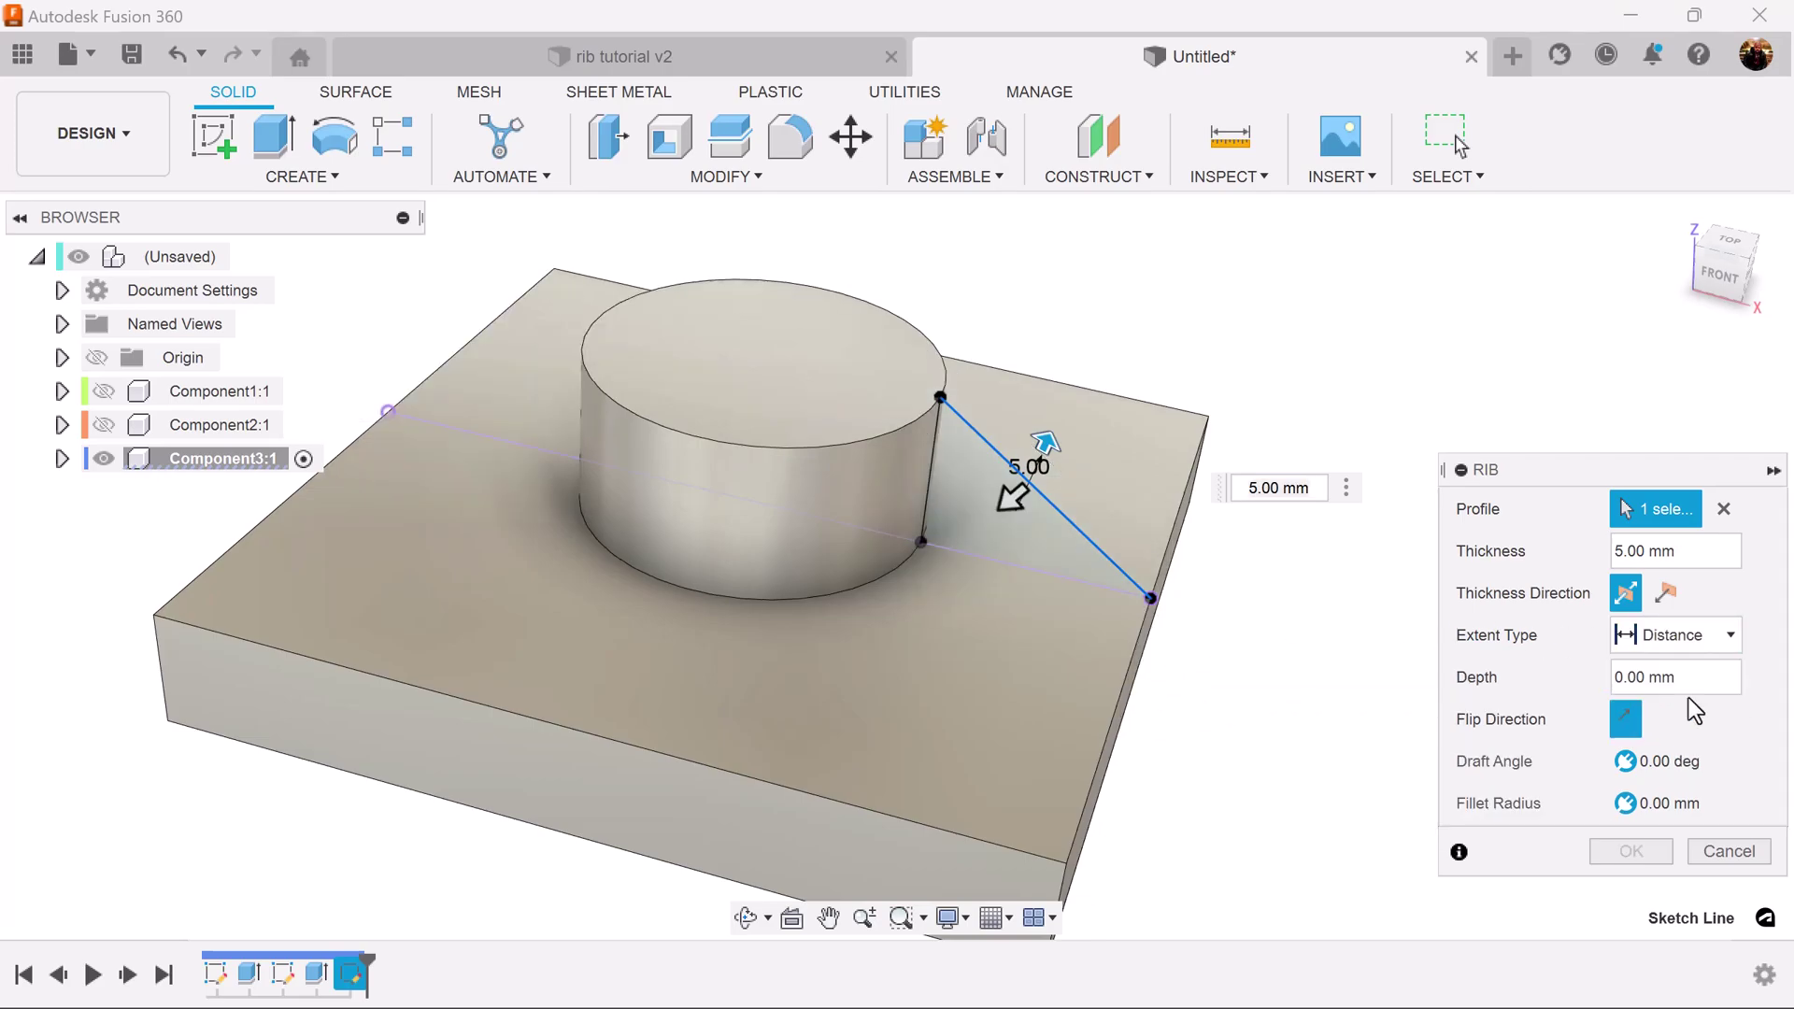
{"action": "left_click_drag", "start_coordinate": [1038, 450], "coordinate": [893, 584]}
{"action": "middle_click_drag", "start_coordinate": [1049, 489], "coordinate": [1074, 521], "text": "shift"}
{"action": "left_click_drag", "start_coordinate": [1073, 520], "coordinate": [1136, 496]}
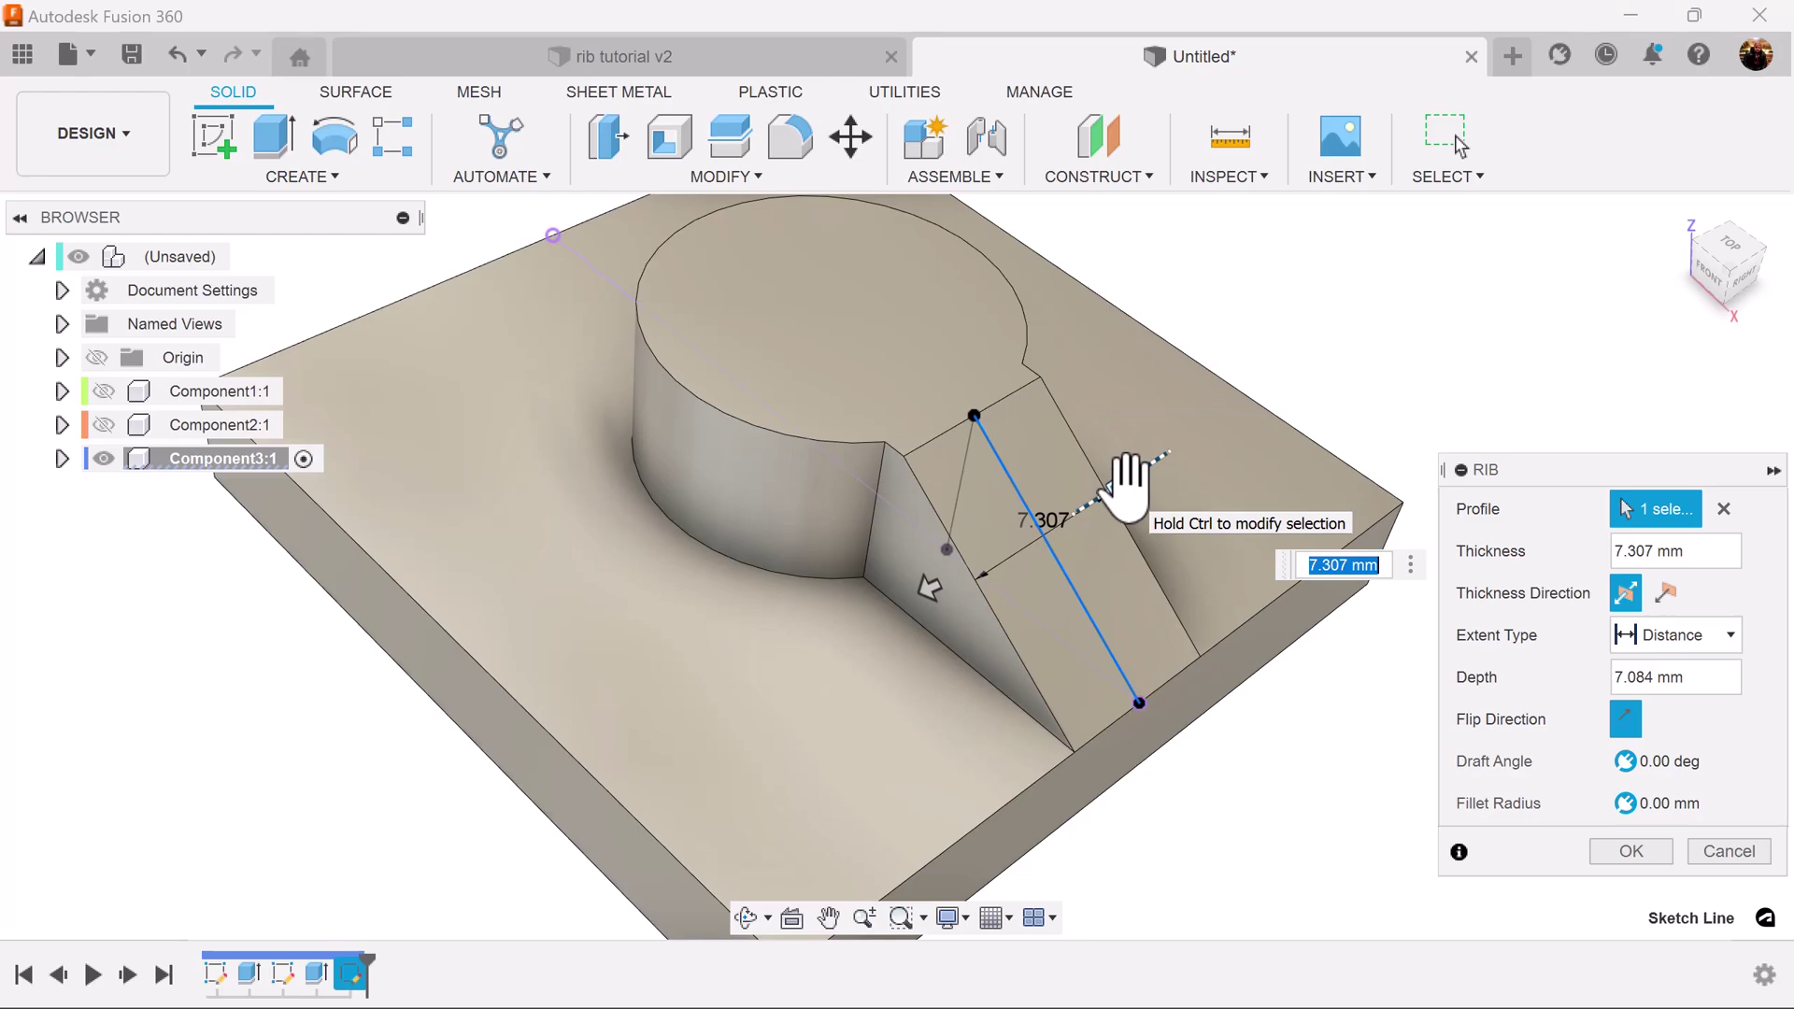
{"action": "left_click", "coordinate": [1723, 850]}
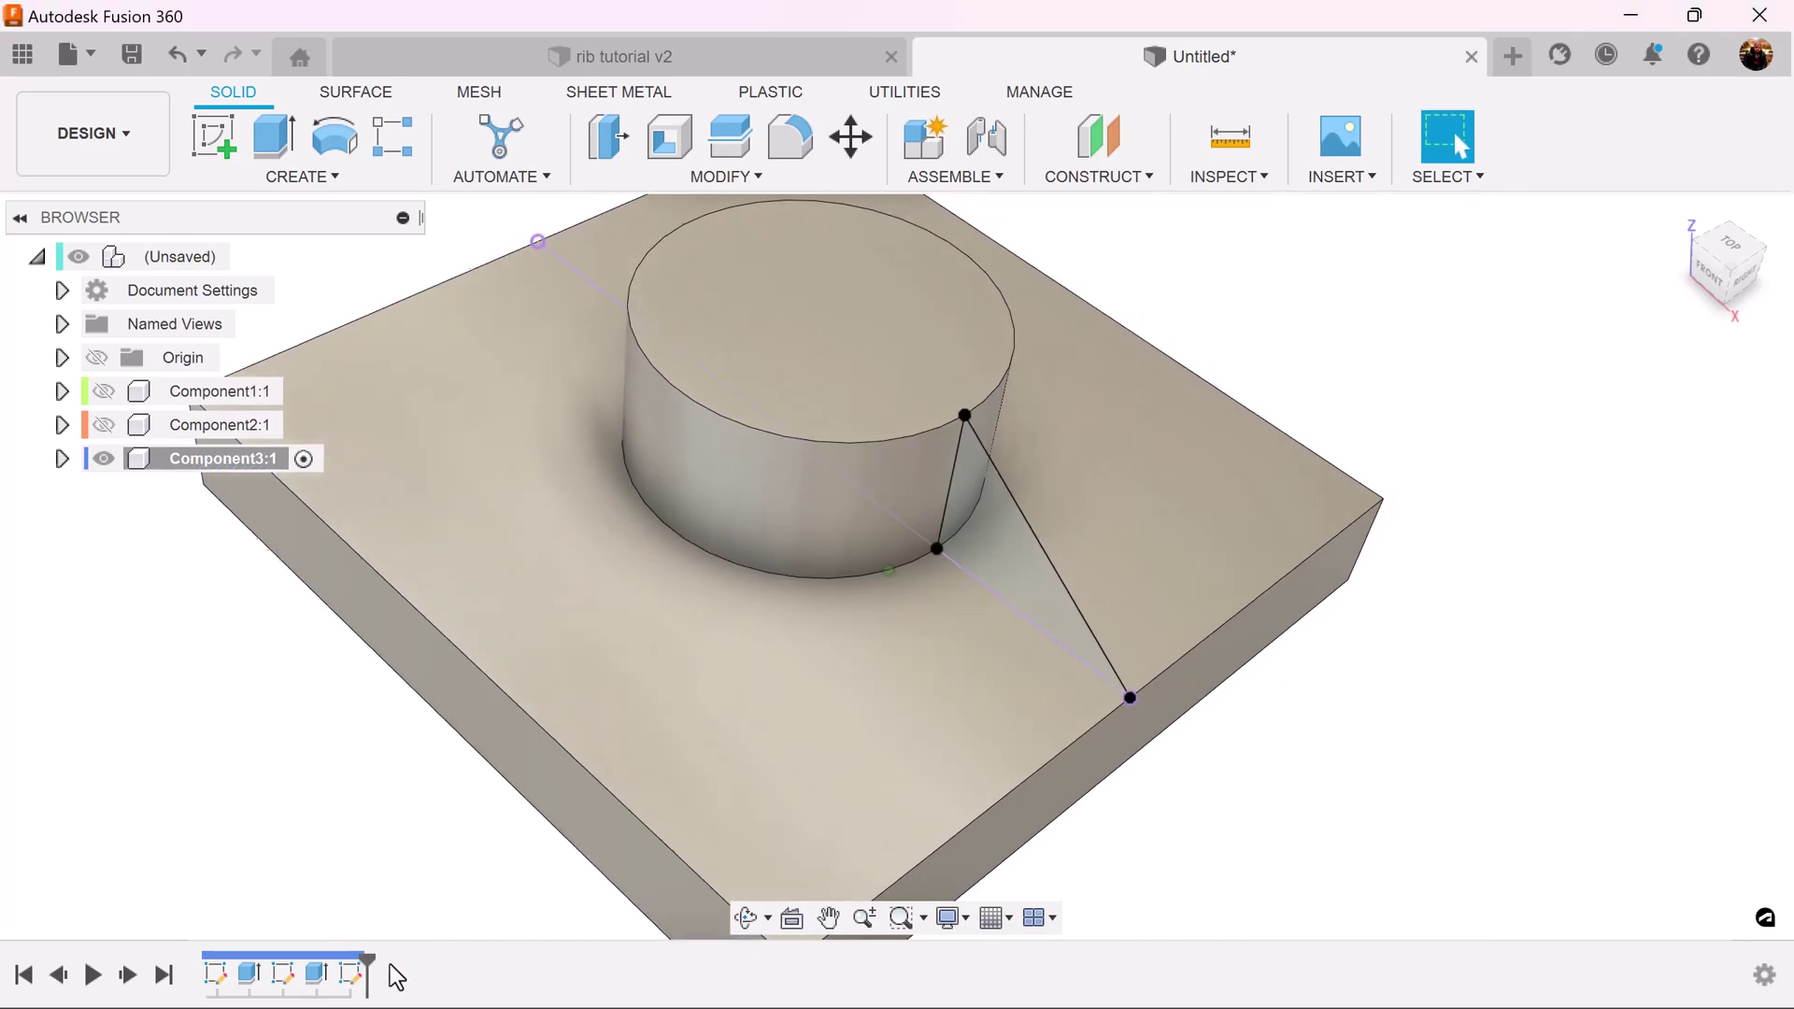
- Roll the history back to before the triangular rib sketch and delete that sketch
{"action": "left_click_drag", "start_coordinate": [371, 964], "coordinate": [334, 964]}
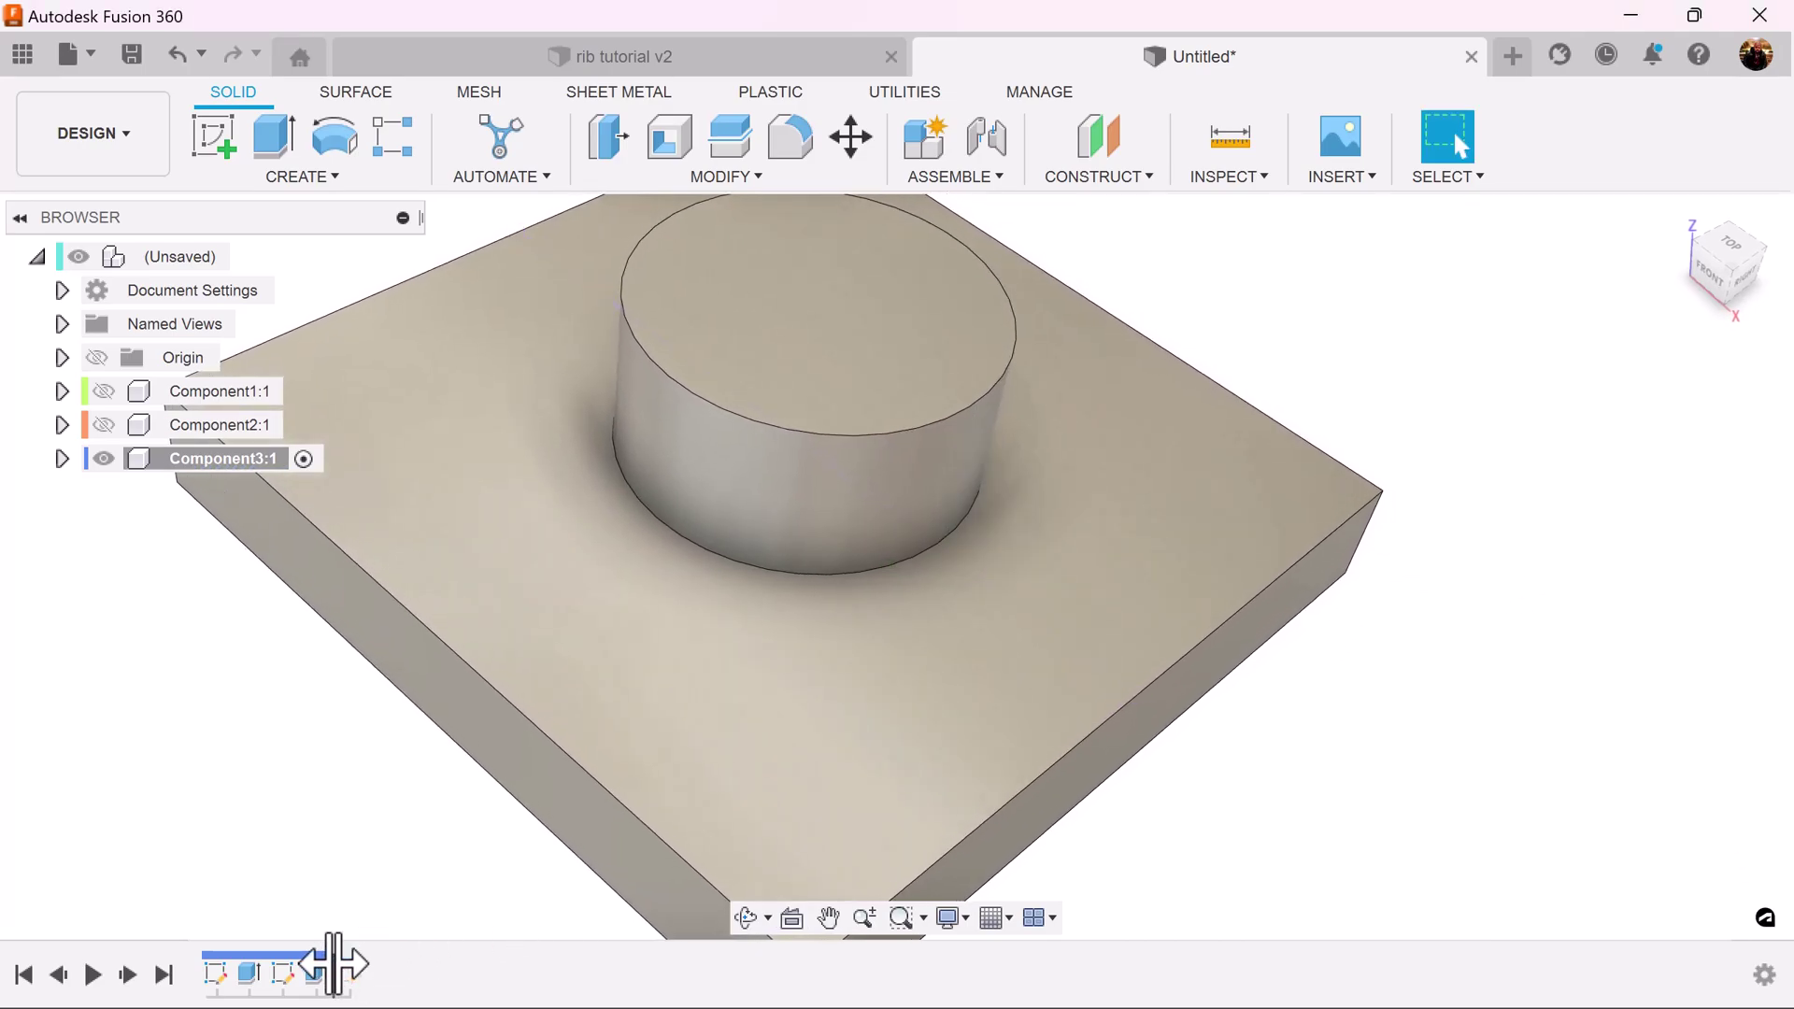
{"action": "right_click", "coordinate": [345, 981]}
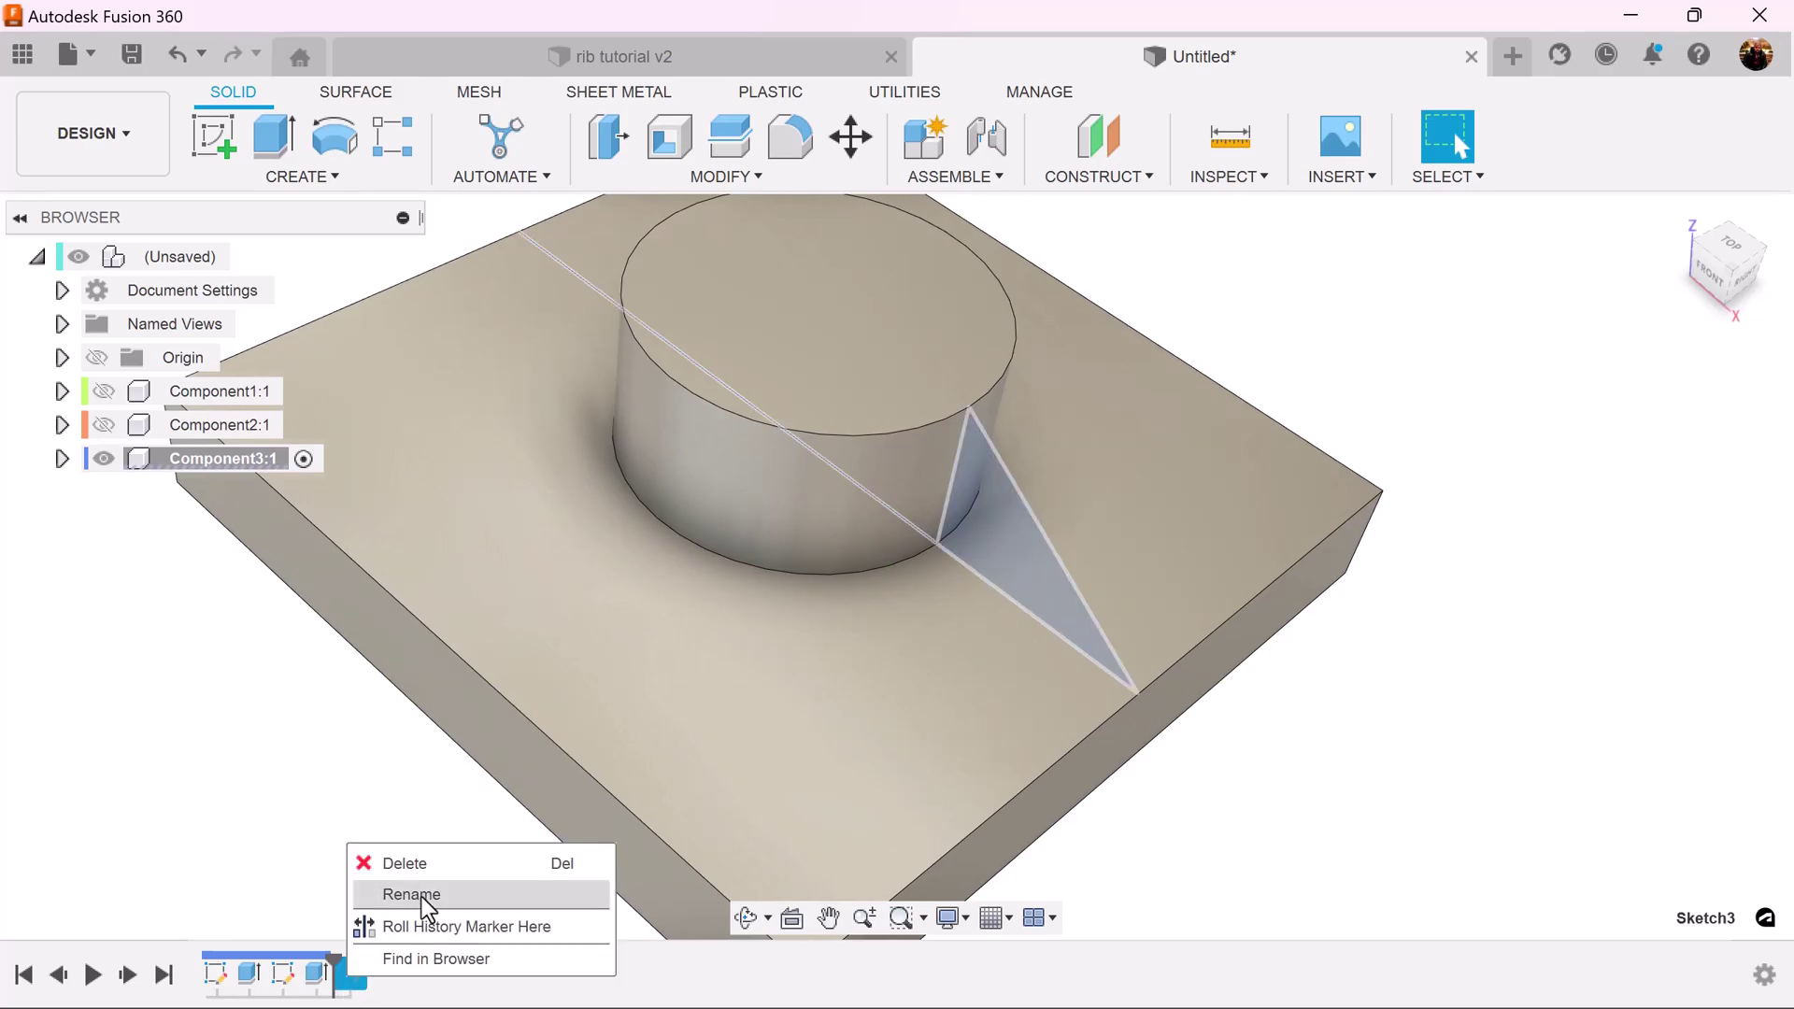
{"action": "left_click", "coordinate": [439, 865]}
- On the plate's top face, sketch a rectangle from the boss's vertical centre line out past the plate's edge, about 27 by 6.5 mm
{"action": "left_click", "coordinate": [1025, 292]}
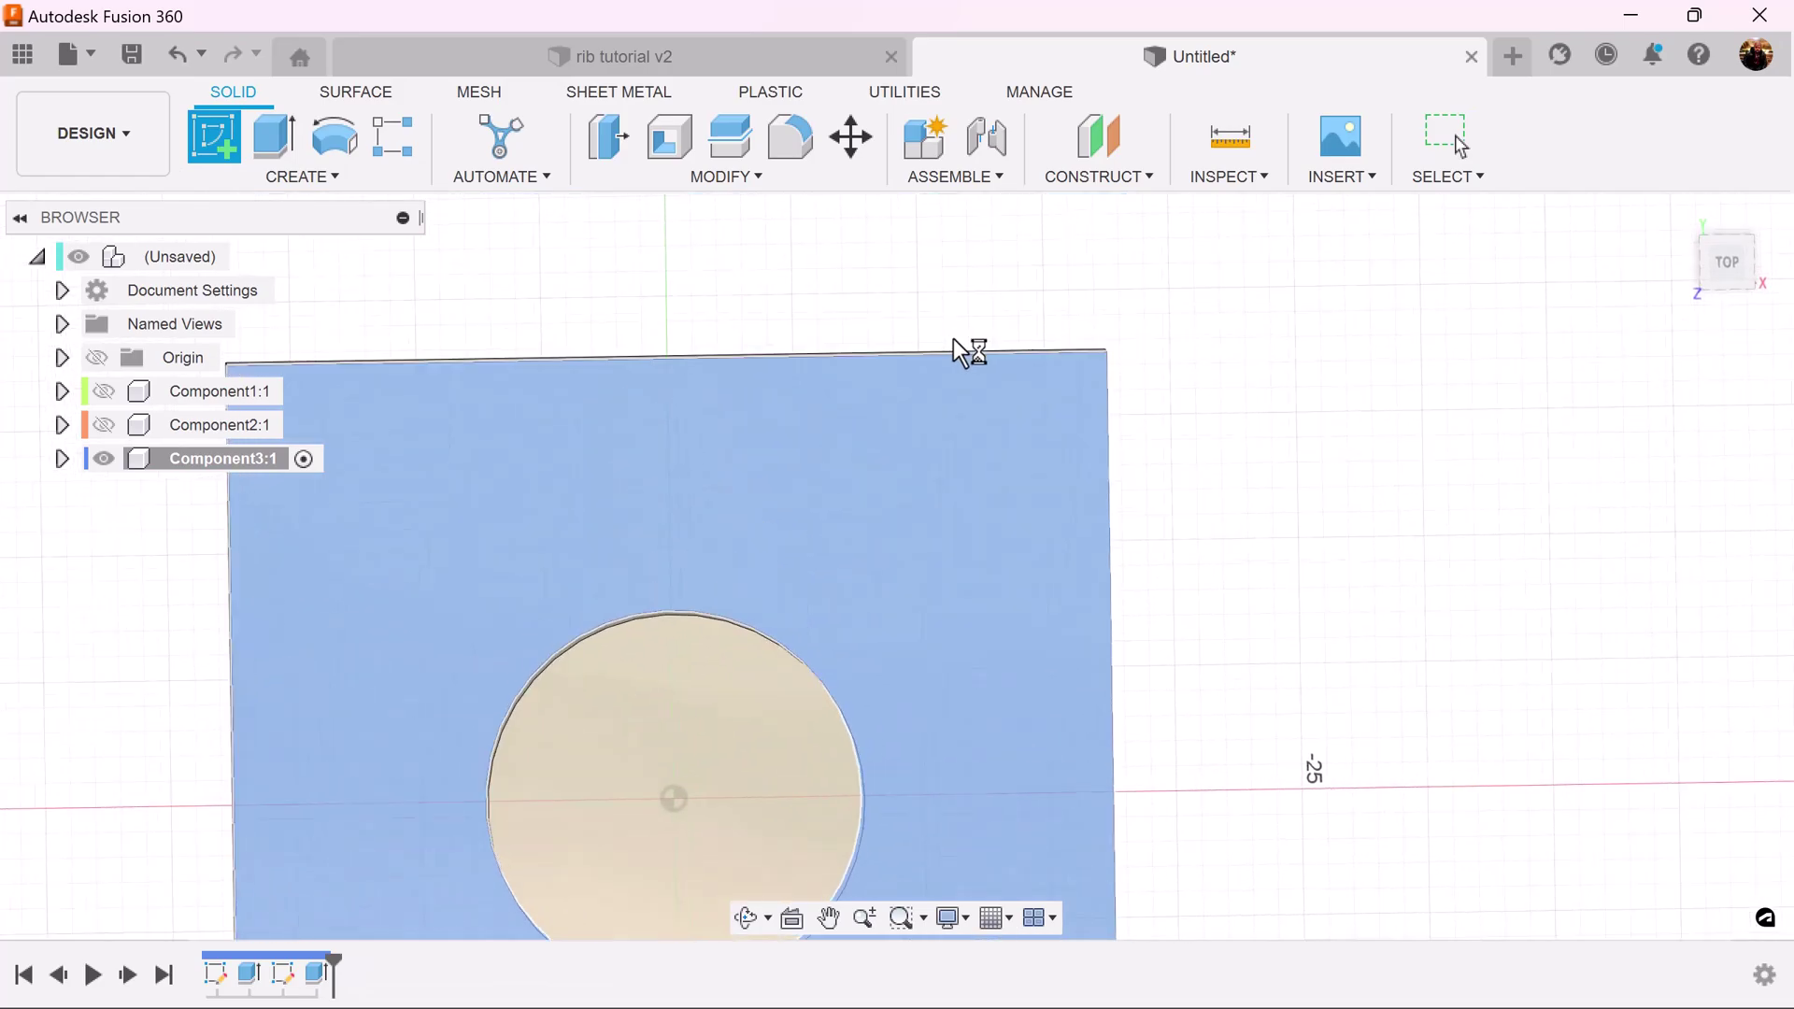
{"action": "left_click", "coordinate": [969, 349]}
{"action": "left_click_drag", "start_coordinate": [1075, 561], "coordinate": [998, 468]}
{"action": "key", "text": "Escape"}
{"action": "left_click", "coordinate": [276, 140]}
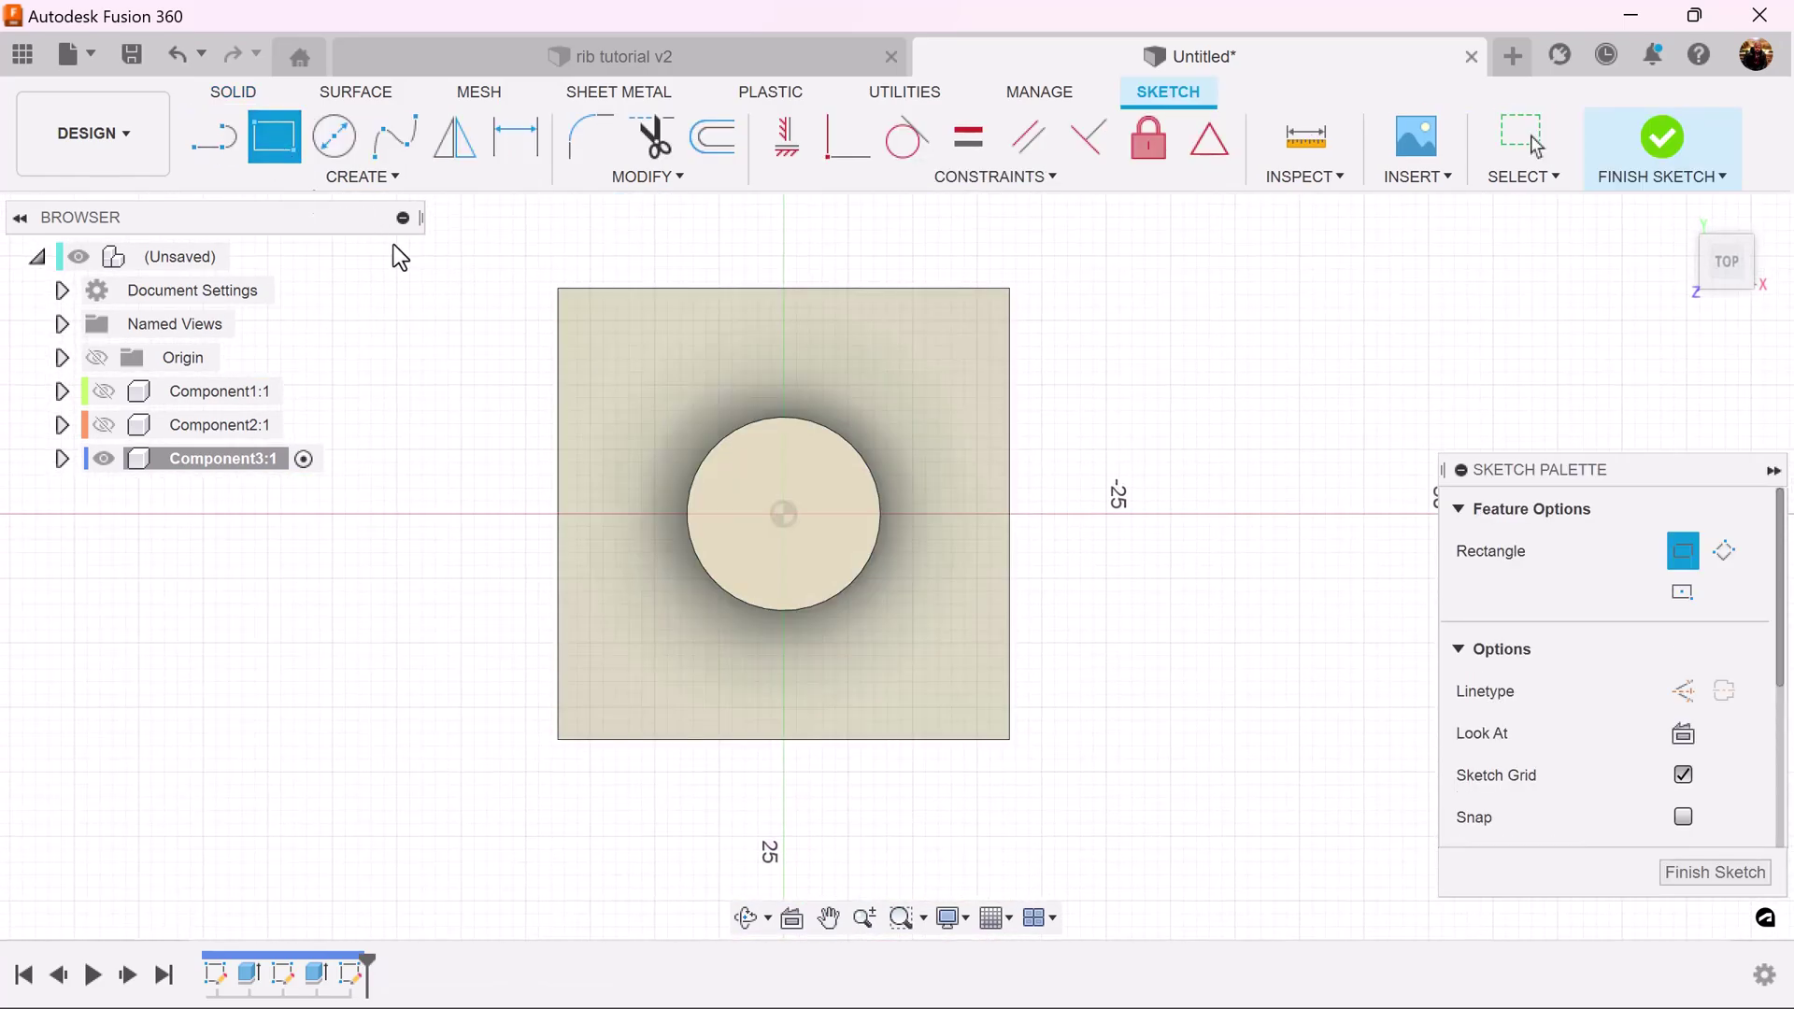
{"action": "left_click", "coordinate": [783, 470]}
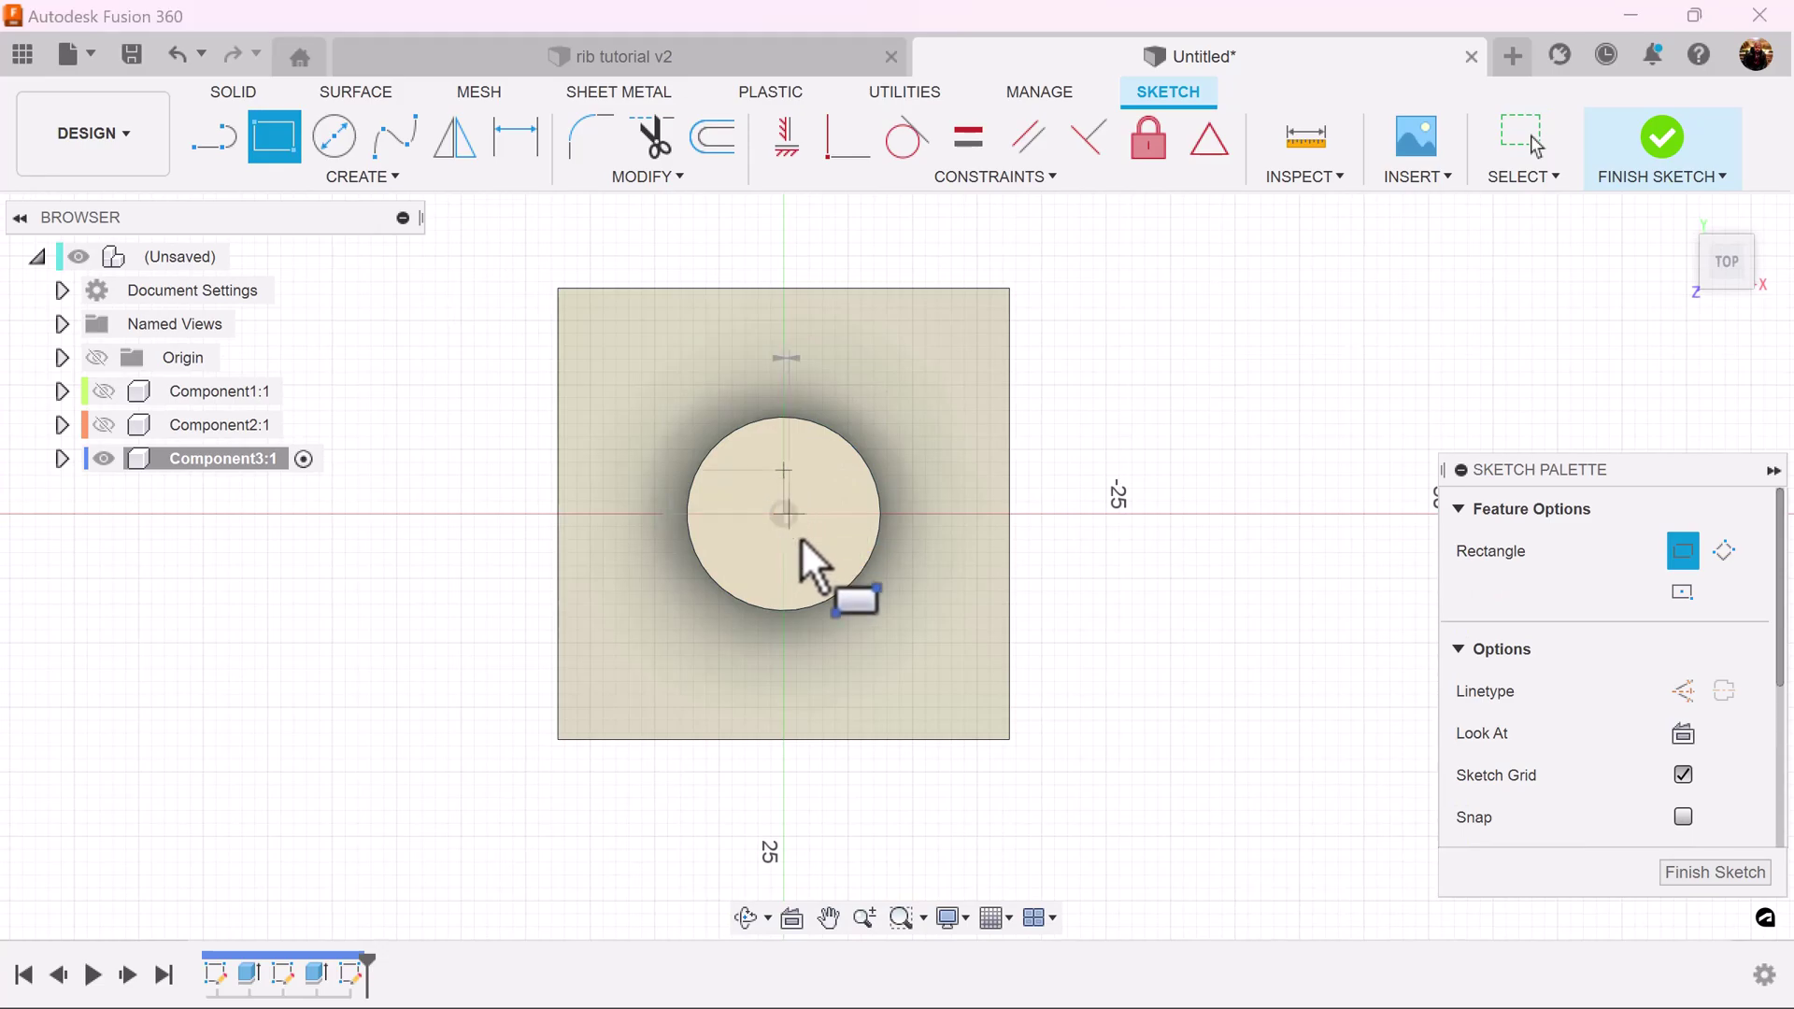
{"action": "left_click", "coordinate": [1136, 555]}
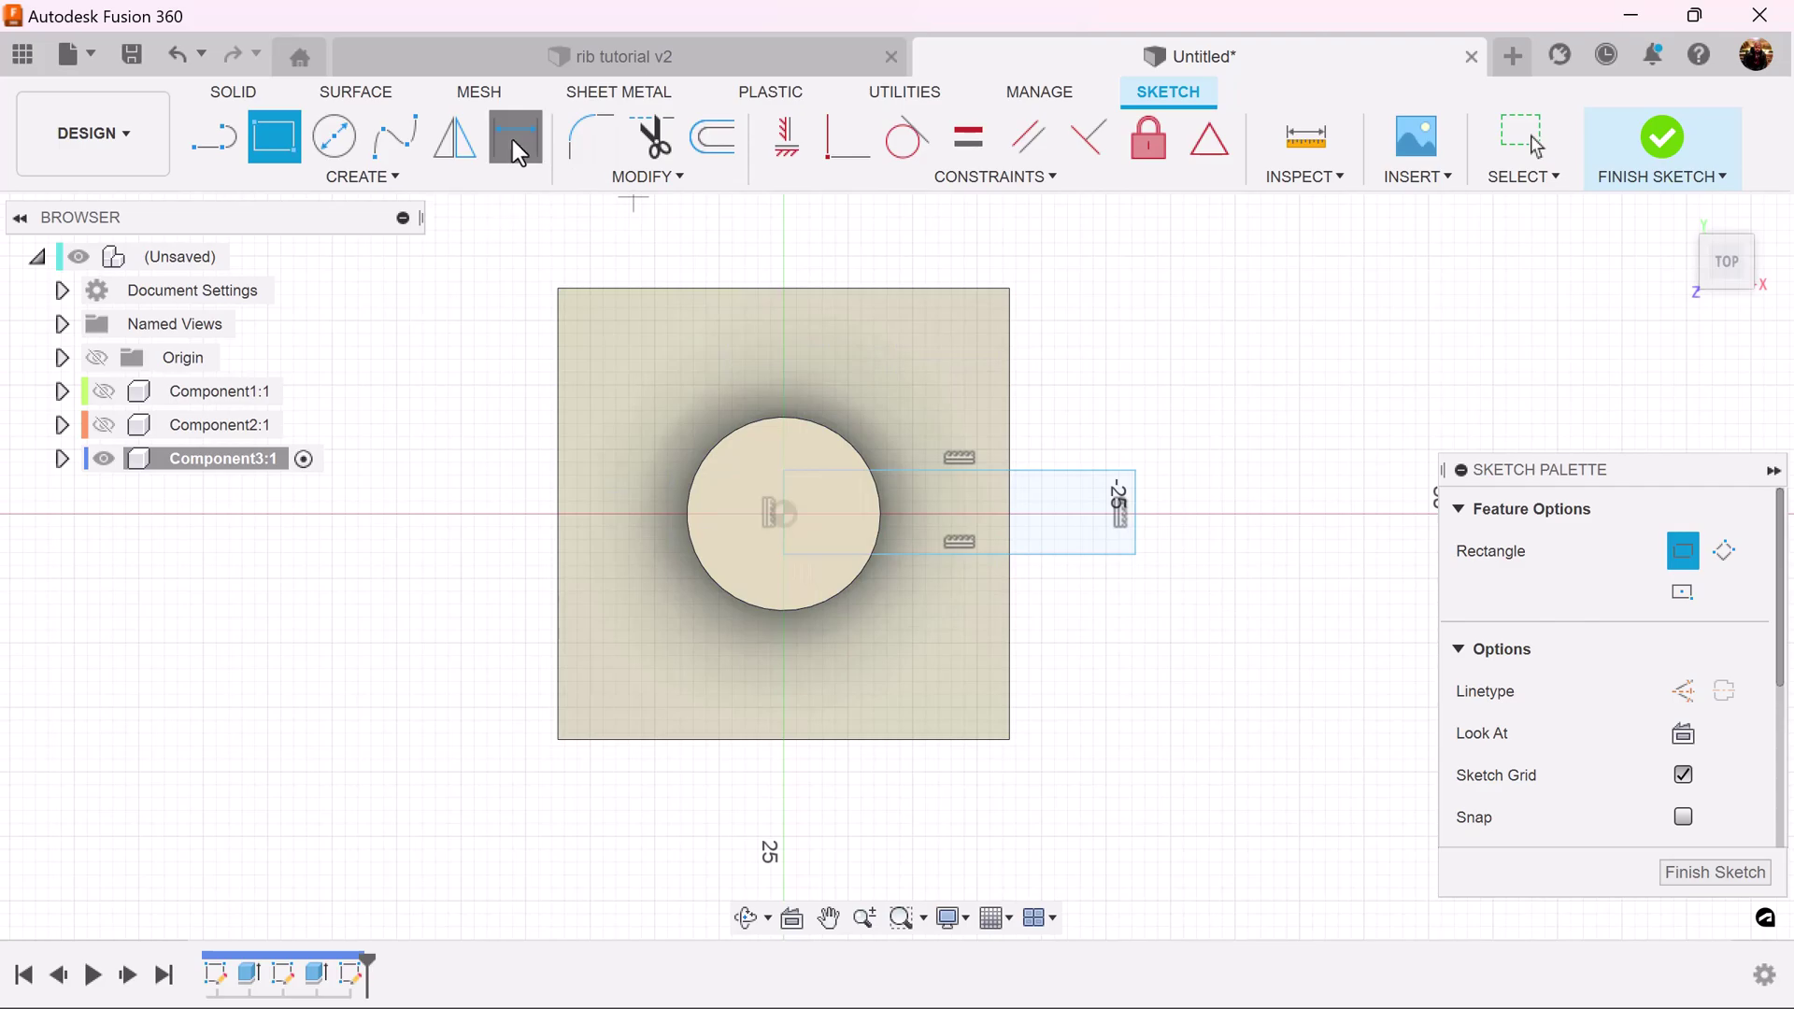
- Dimension the rectangle's outer short side to 5 mm
{"action": "key", "text": "d"}
{"action": "left_click", "coordinate": [1136, 496]}
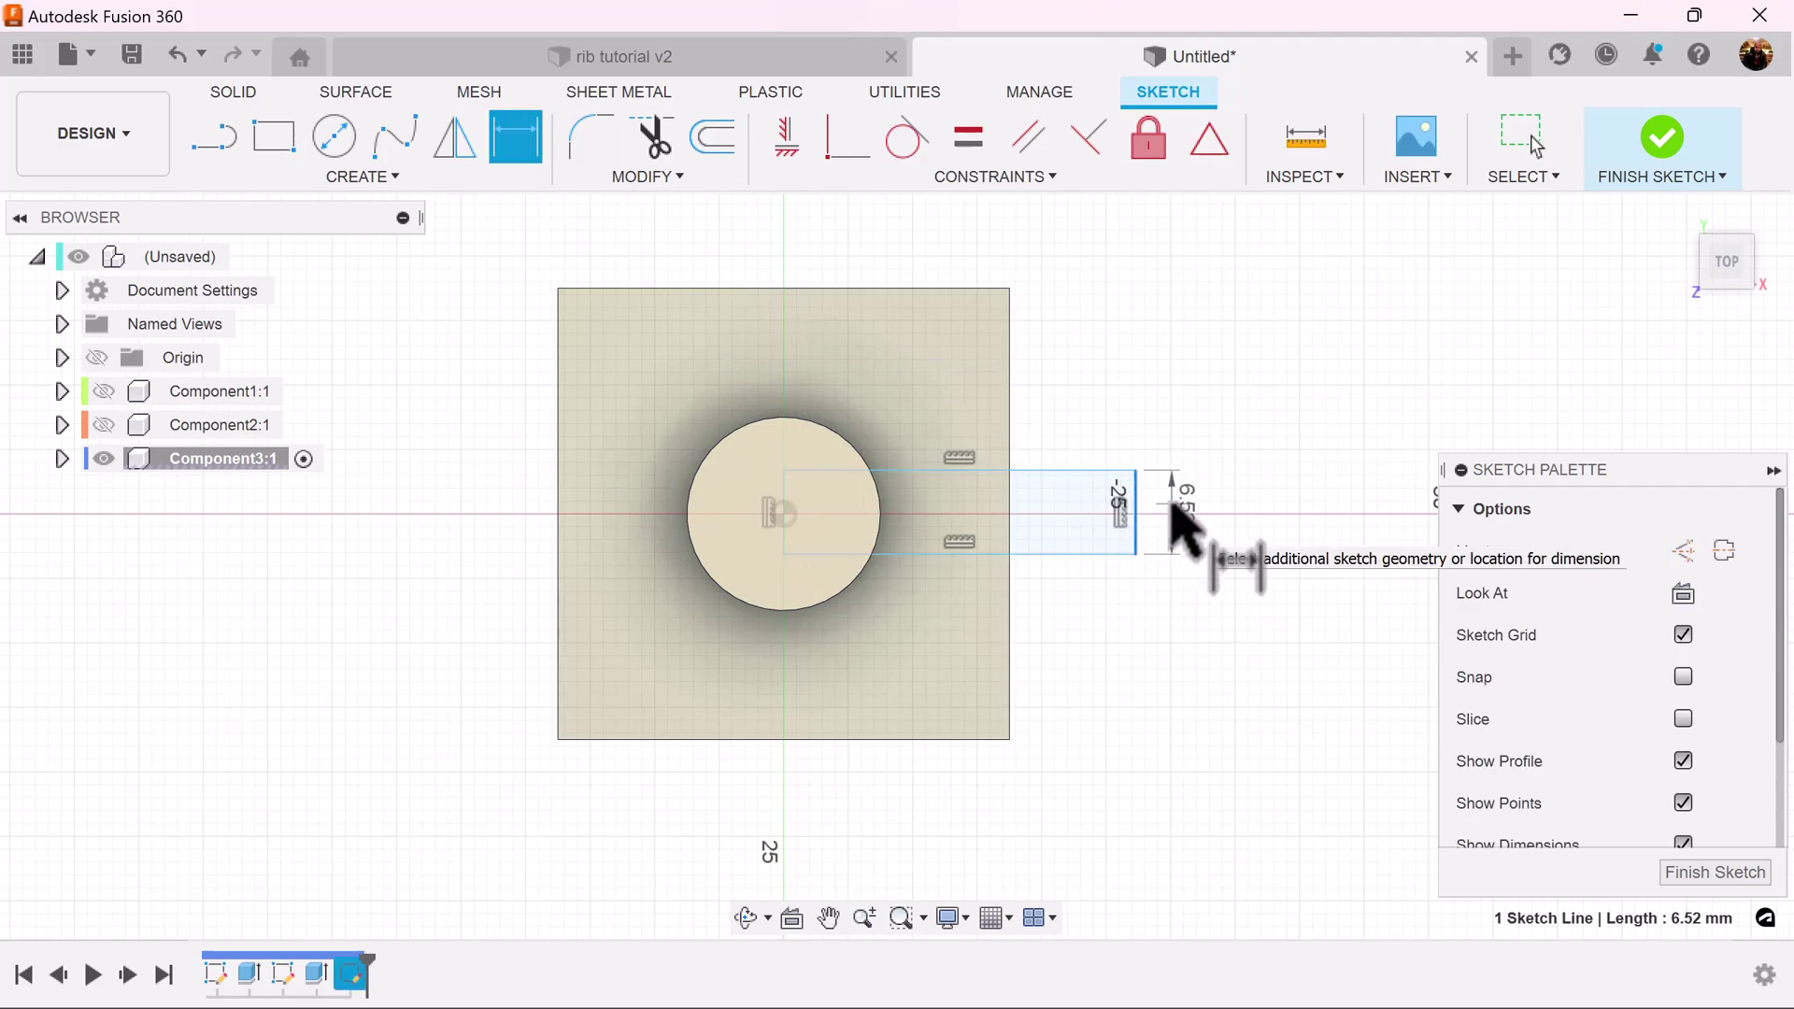
{"action": "left_click", "coordinate": [1170, 505]}
{"action": "type", "text": "5"}
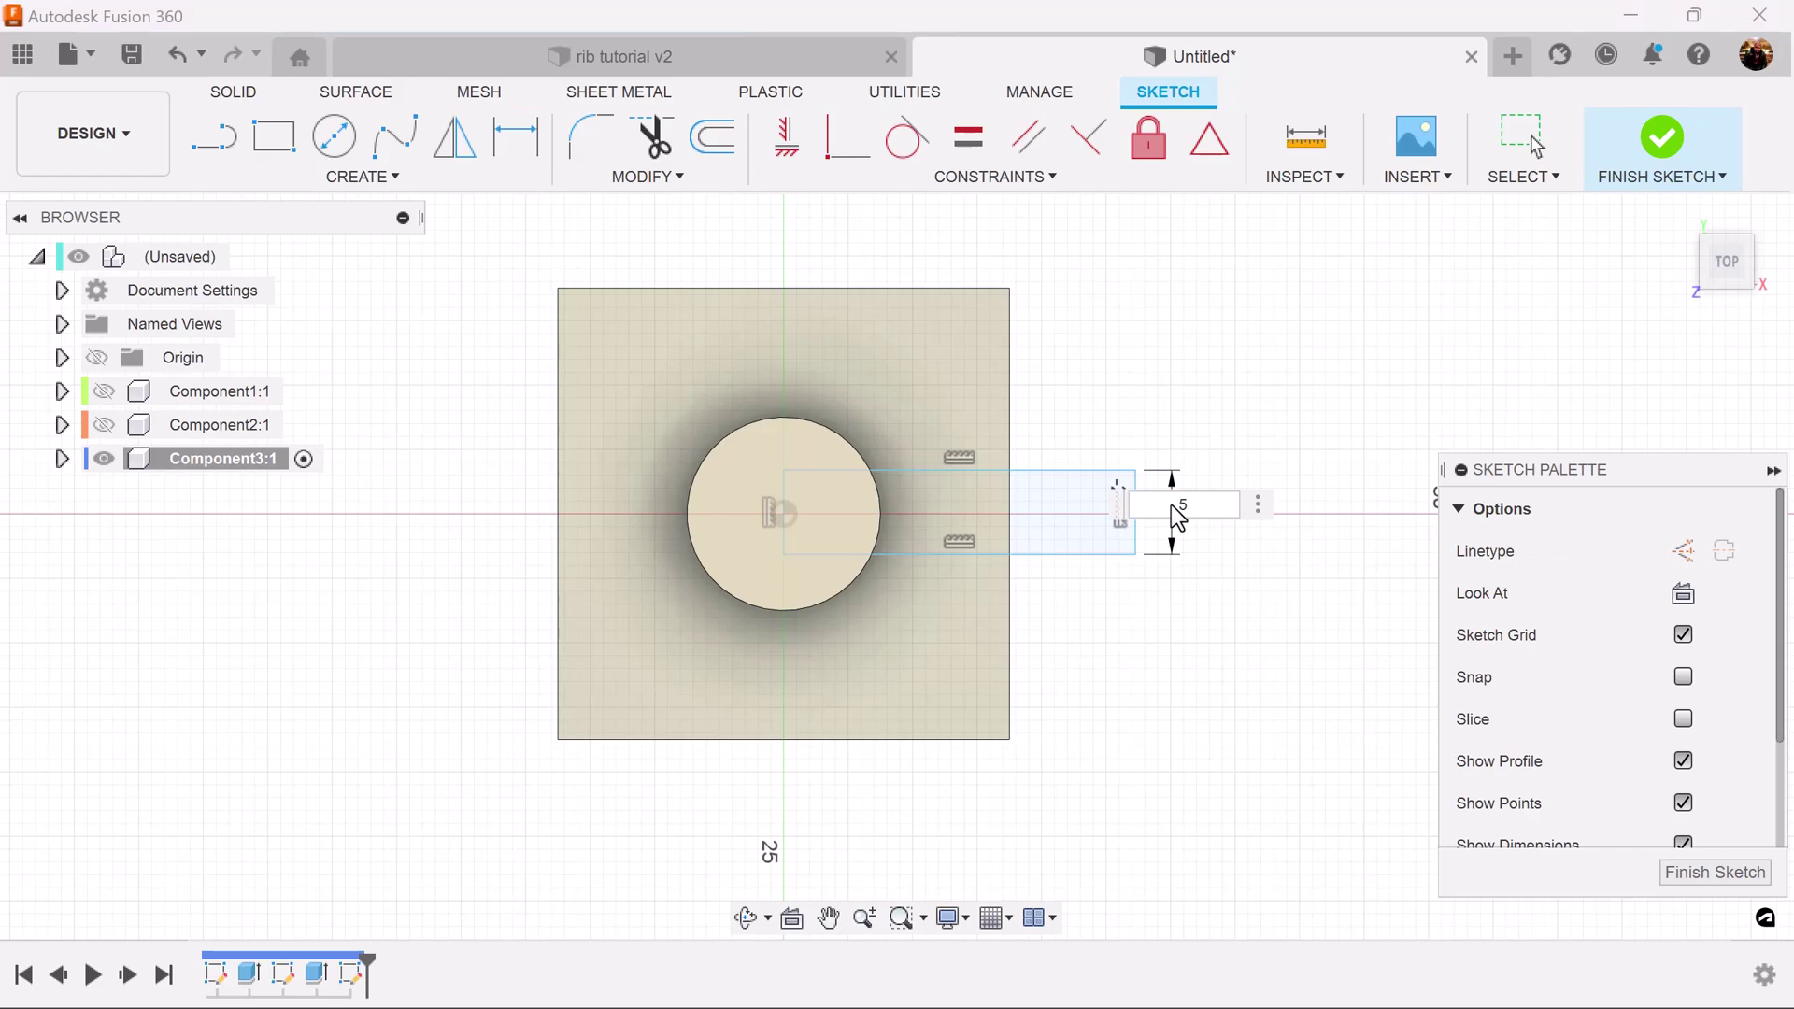
{"action": "key", "text": "Return"}
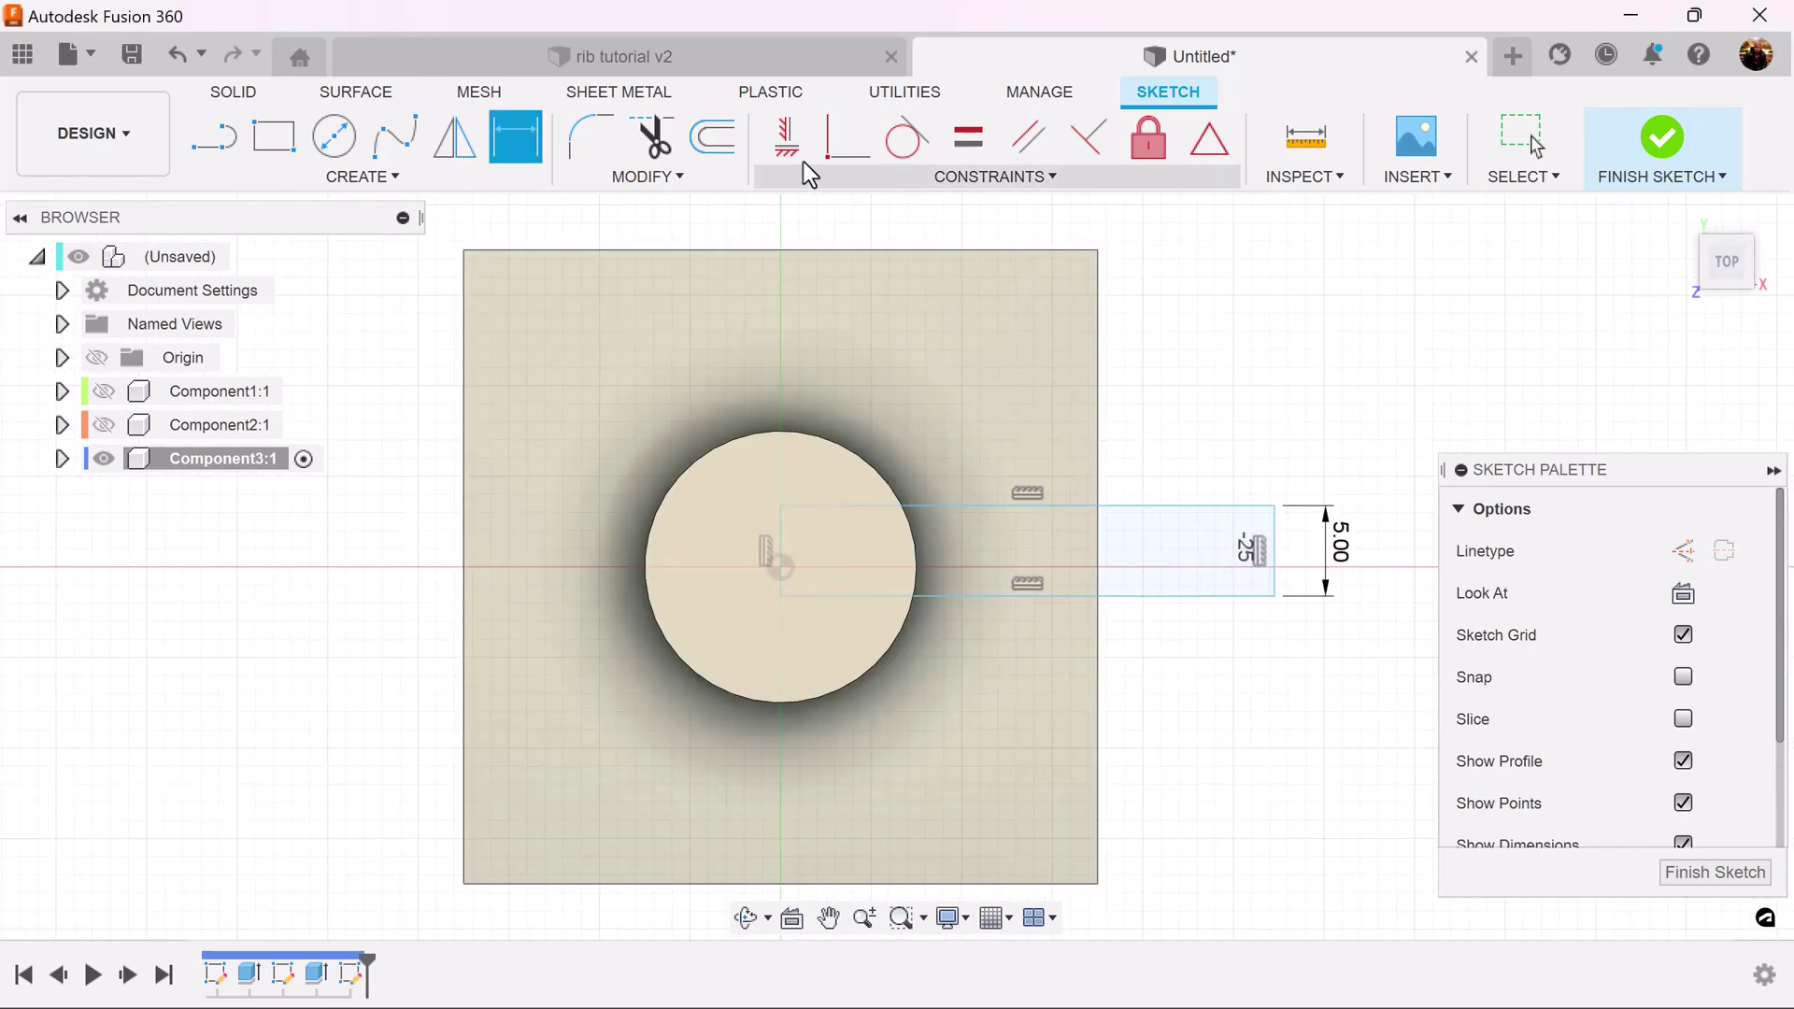
- Constrain the midpoint of the rectangle's inner short side to the boss's centre with a Midpoint constraint
{"action": "left_click", "coordinate": [1207, 140]}
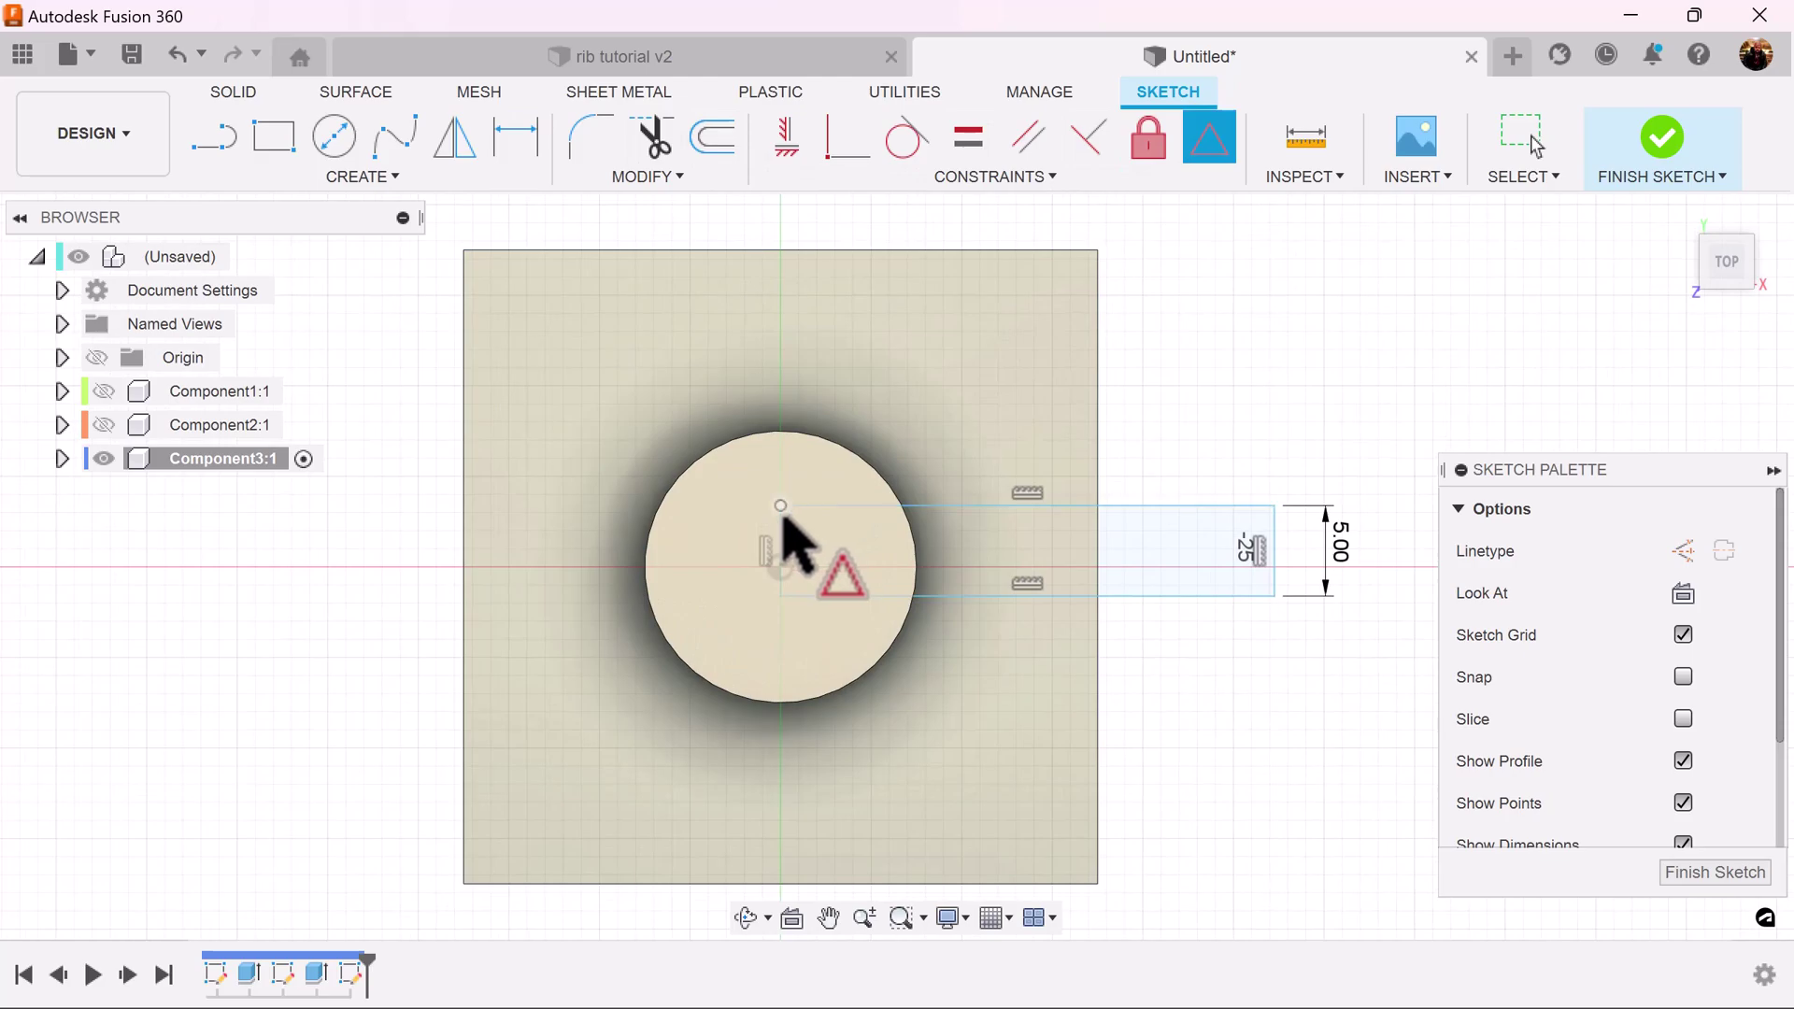
{"action": "left_click", "coordinate": [783, 541]}
{"action": "left_click", "coordinate": [782, 567]}
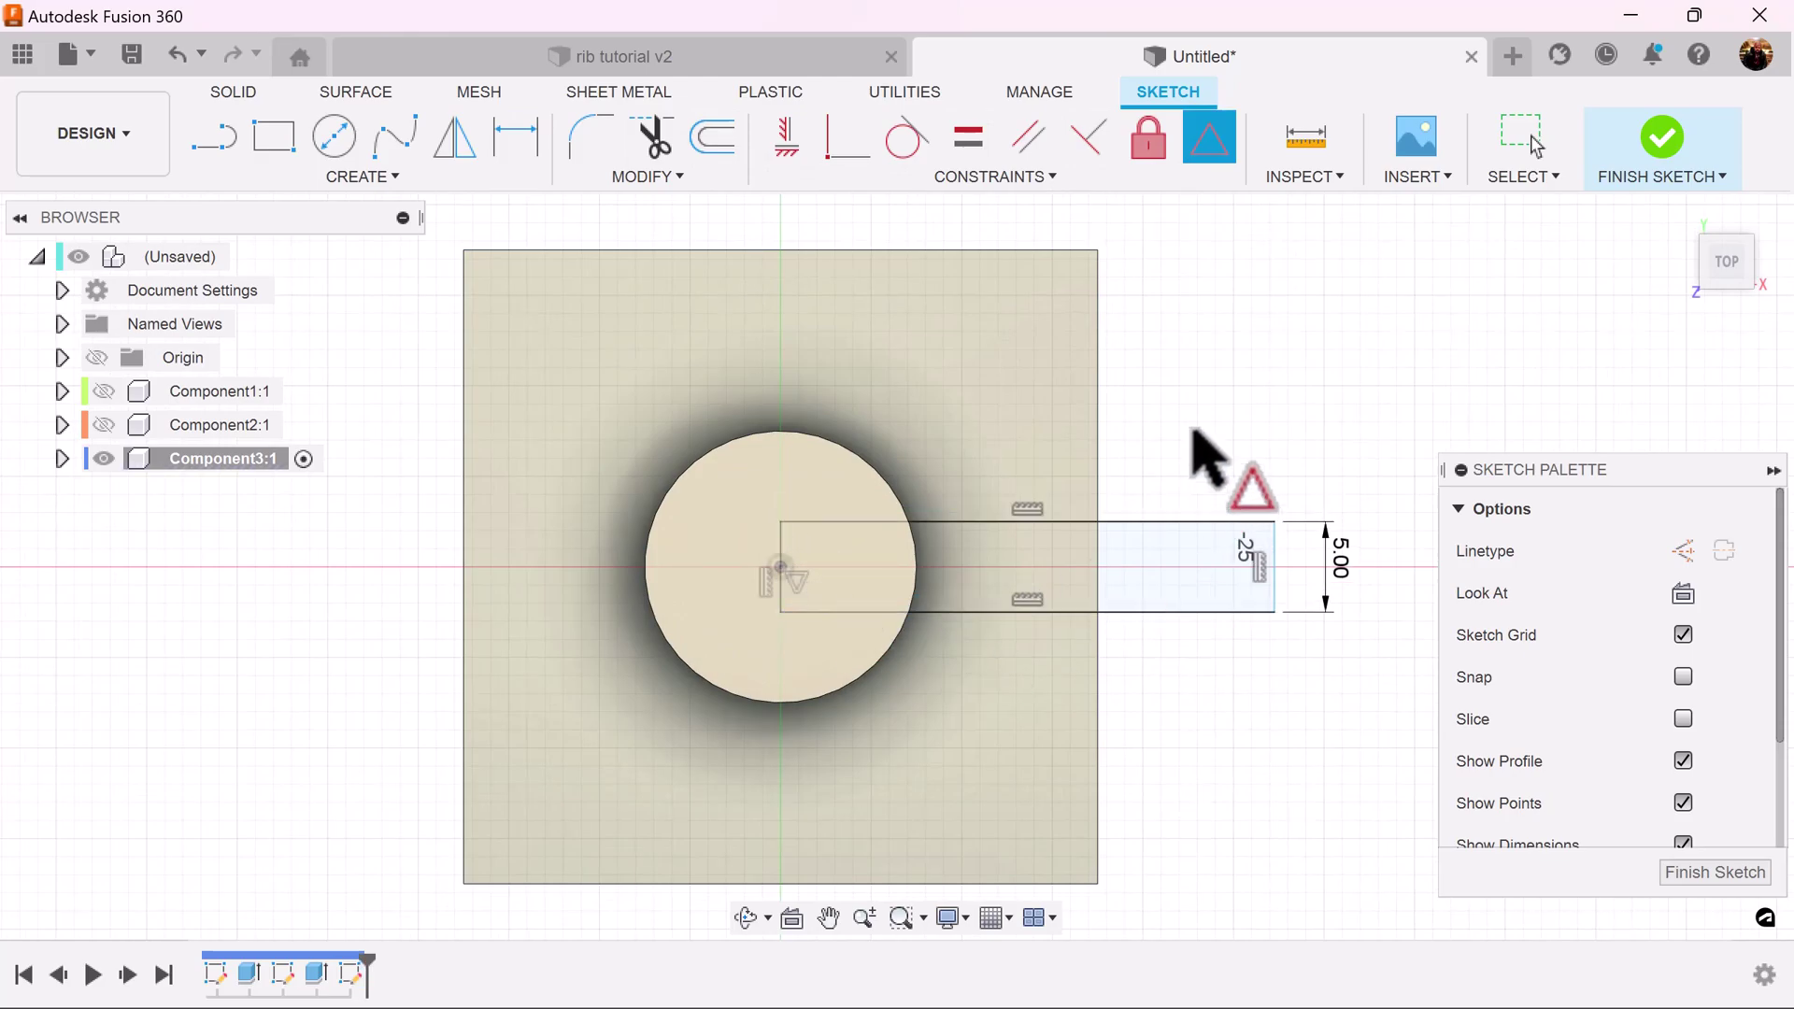
- Dimension the rectangle's long side to 20 mm and finish the sketch
{"action": "key", "text": "d"}
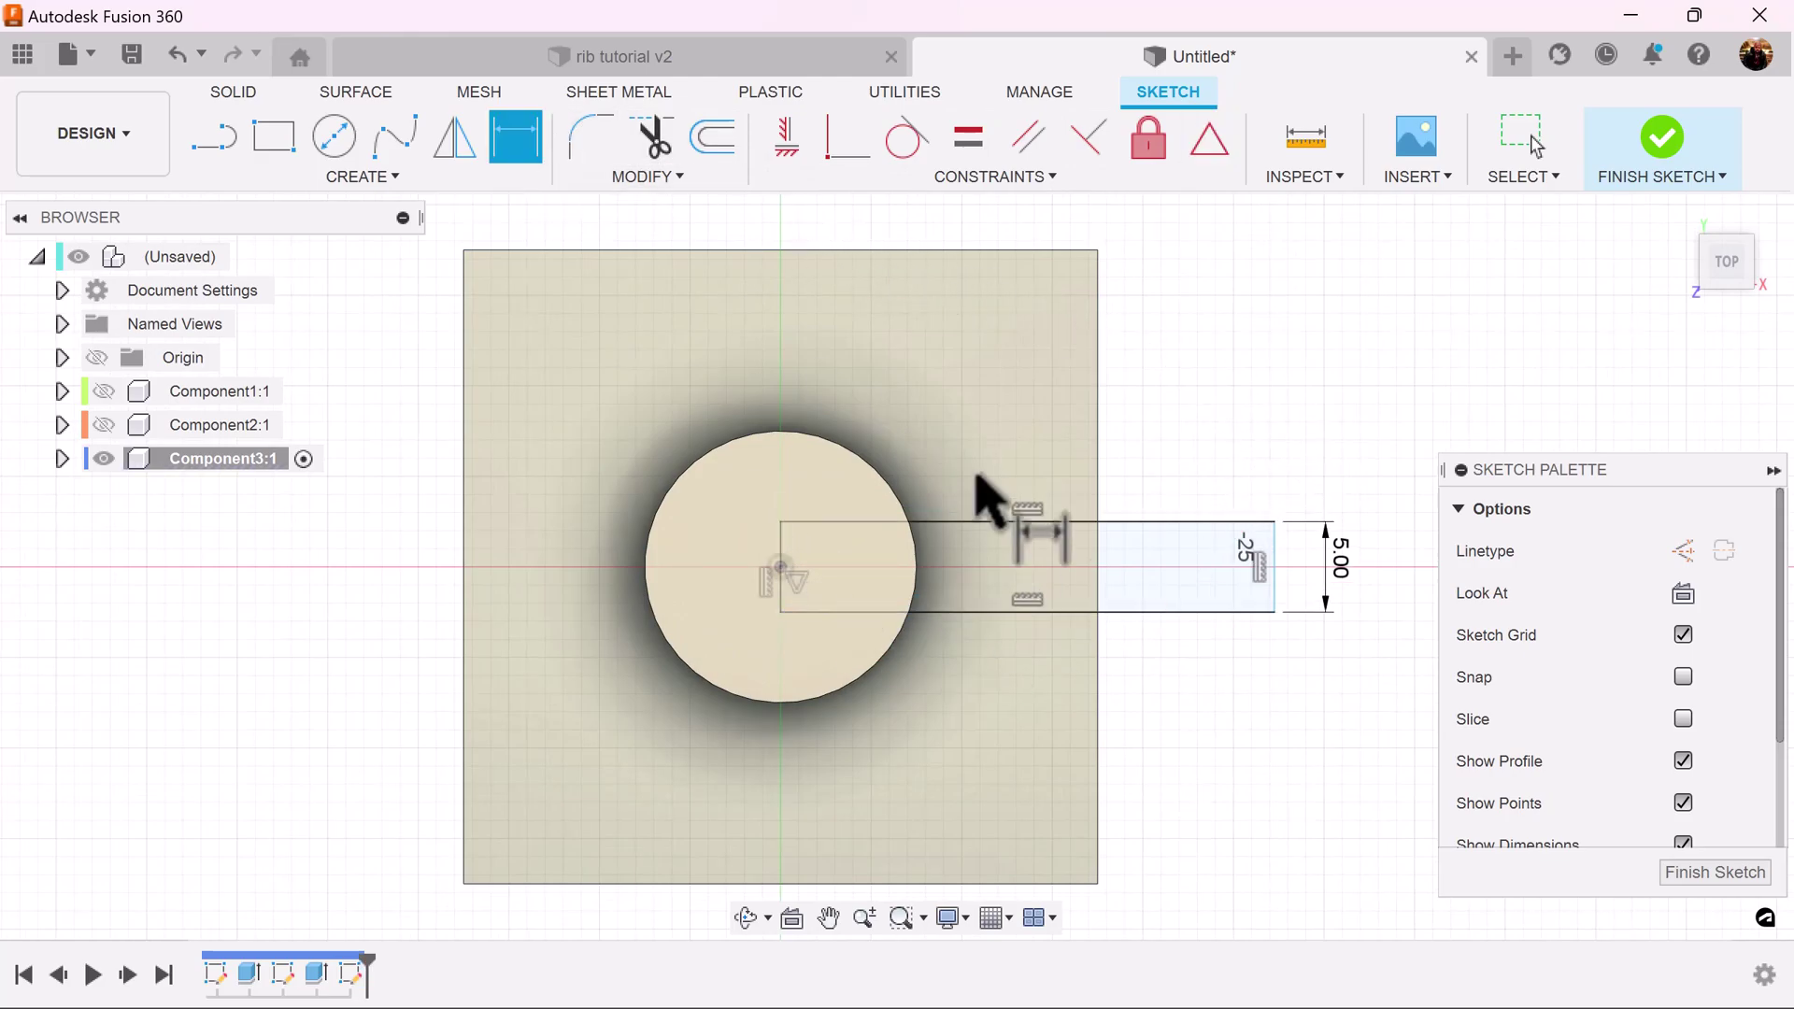
{"action": "left_click", "coordinate": [1057, 522]}
{"action": "left_click", "coordinate": [1049, 475]}
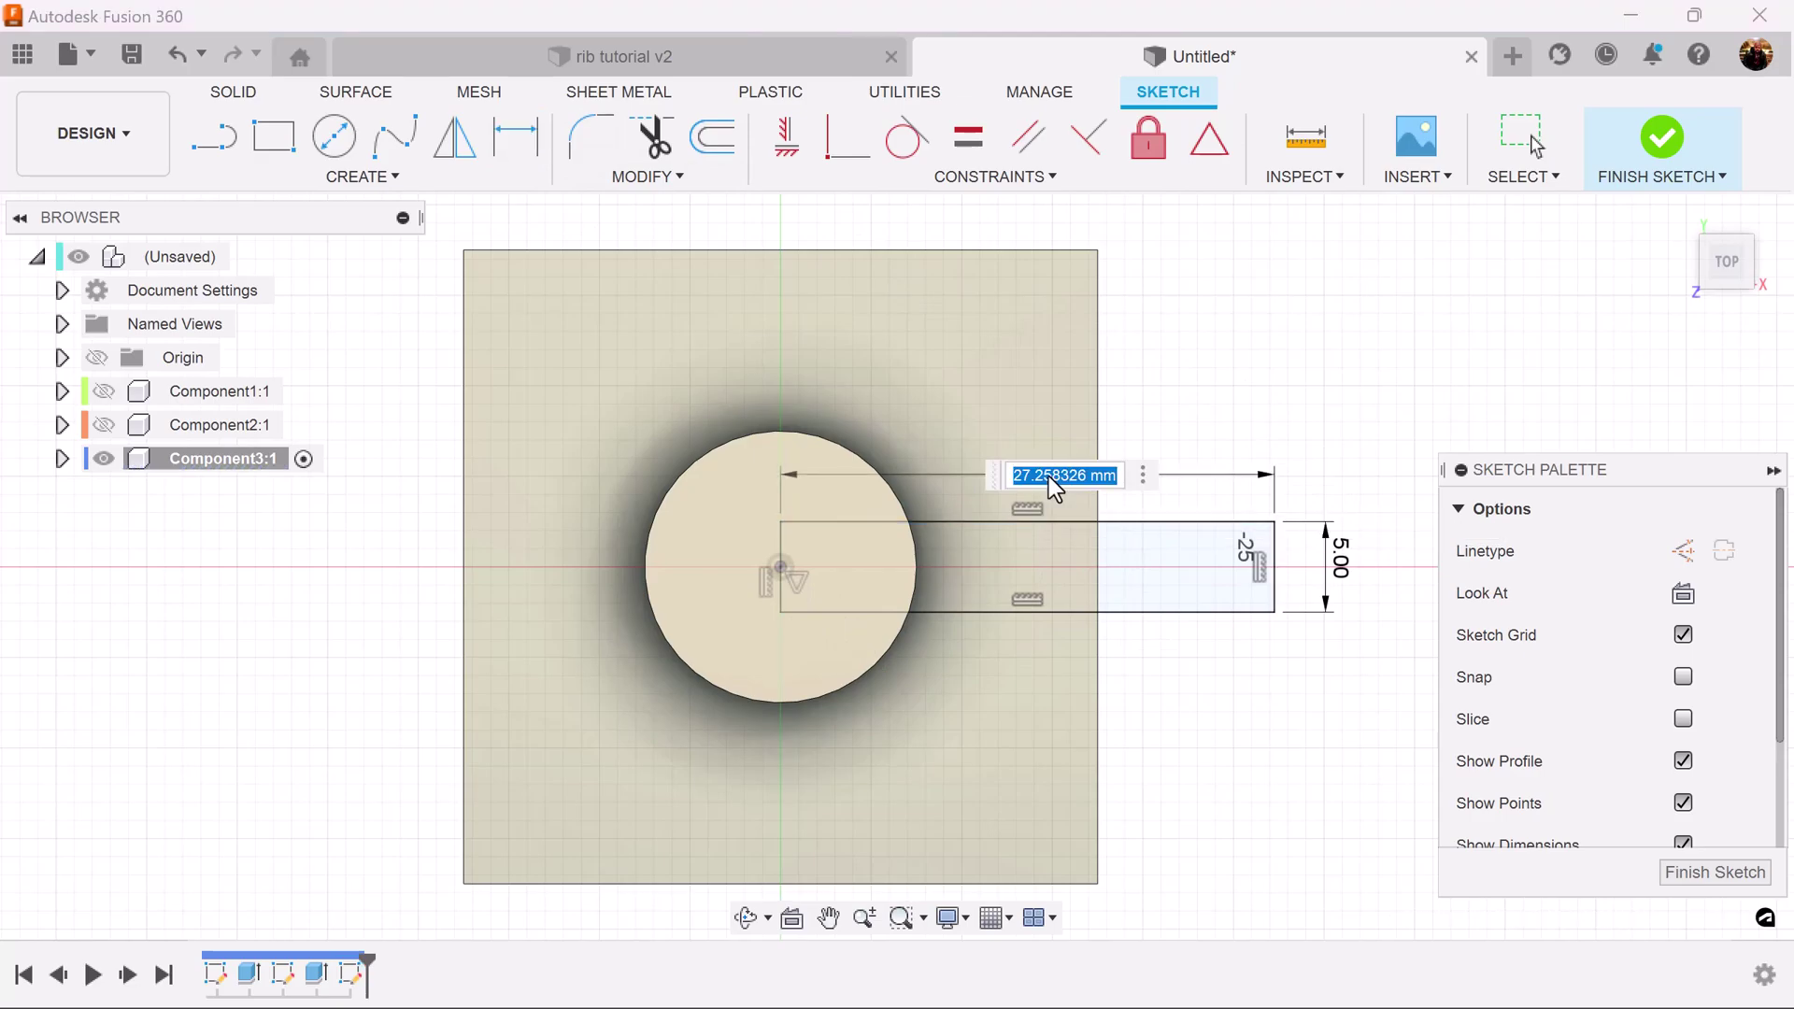
{"action": "type", "text": "20"}
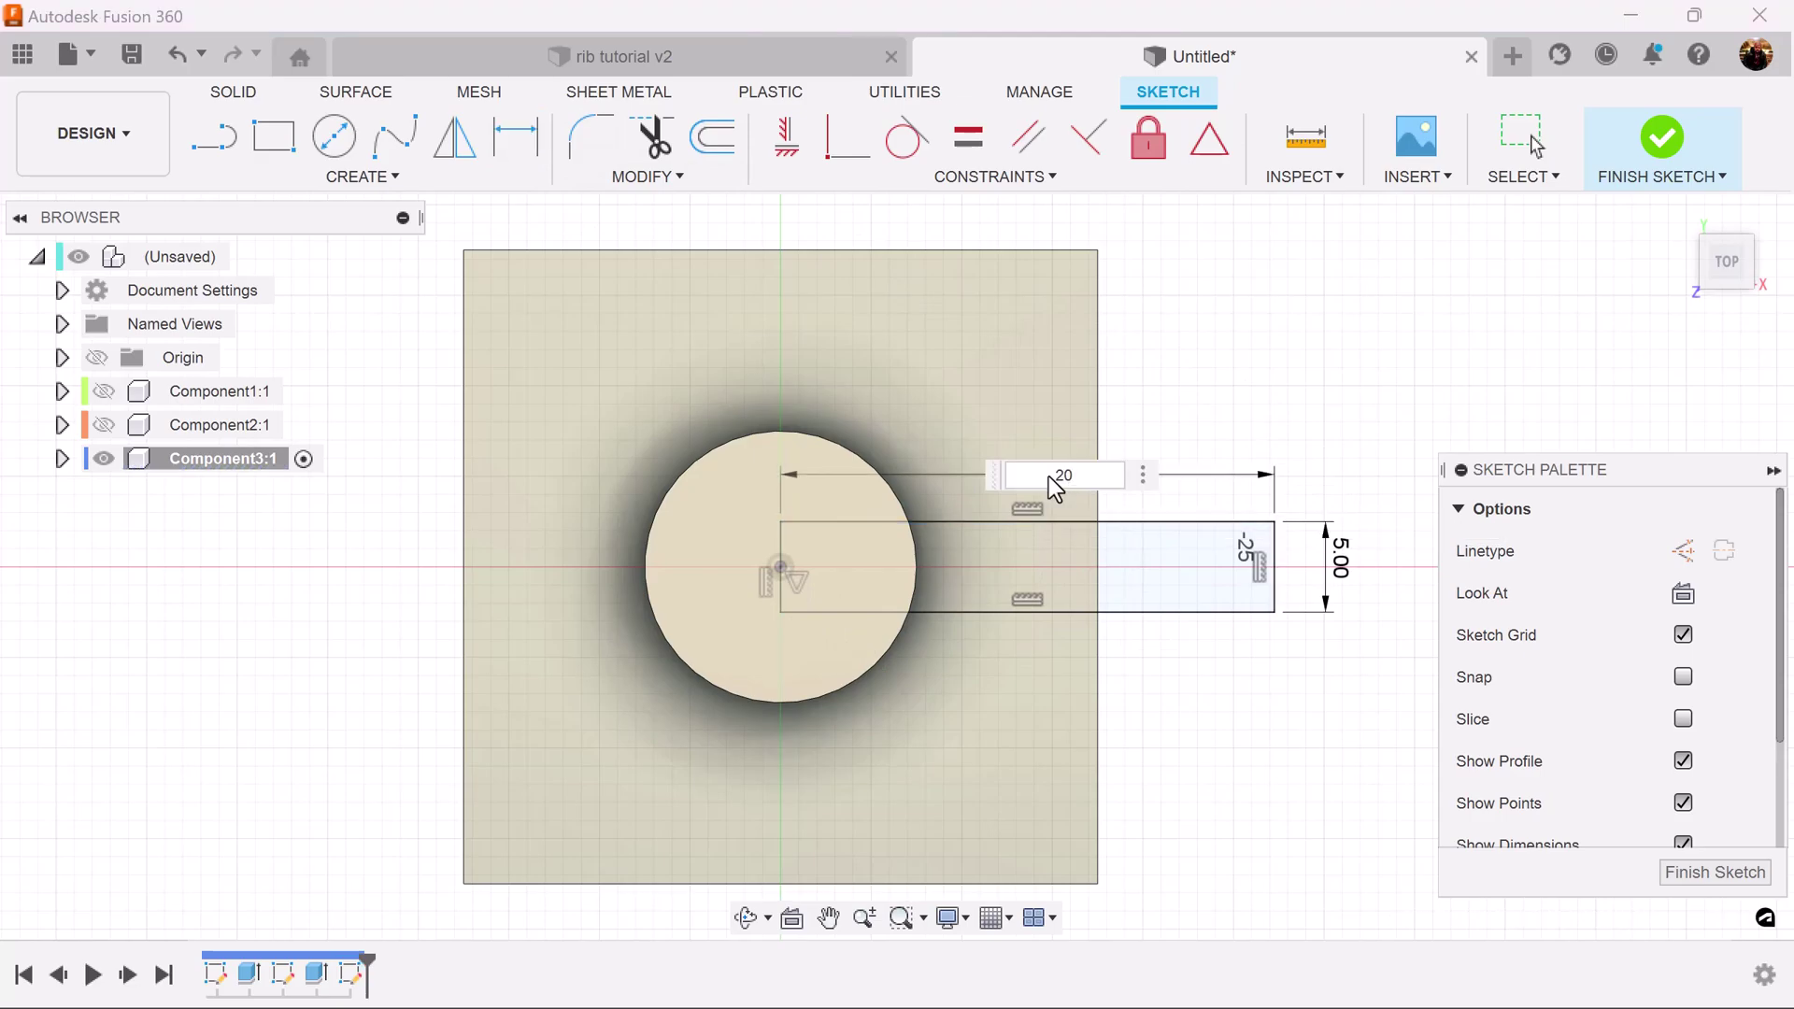
{"action": "key", "text": "Return"}
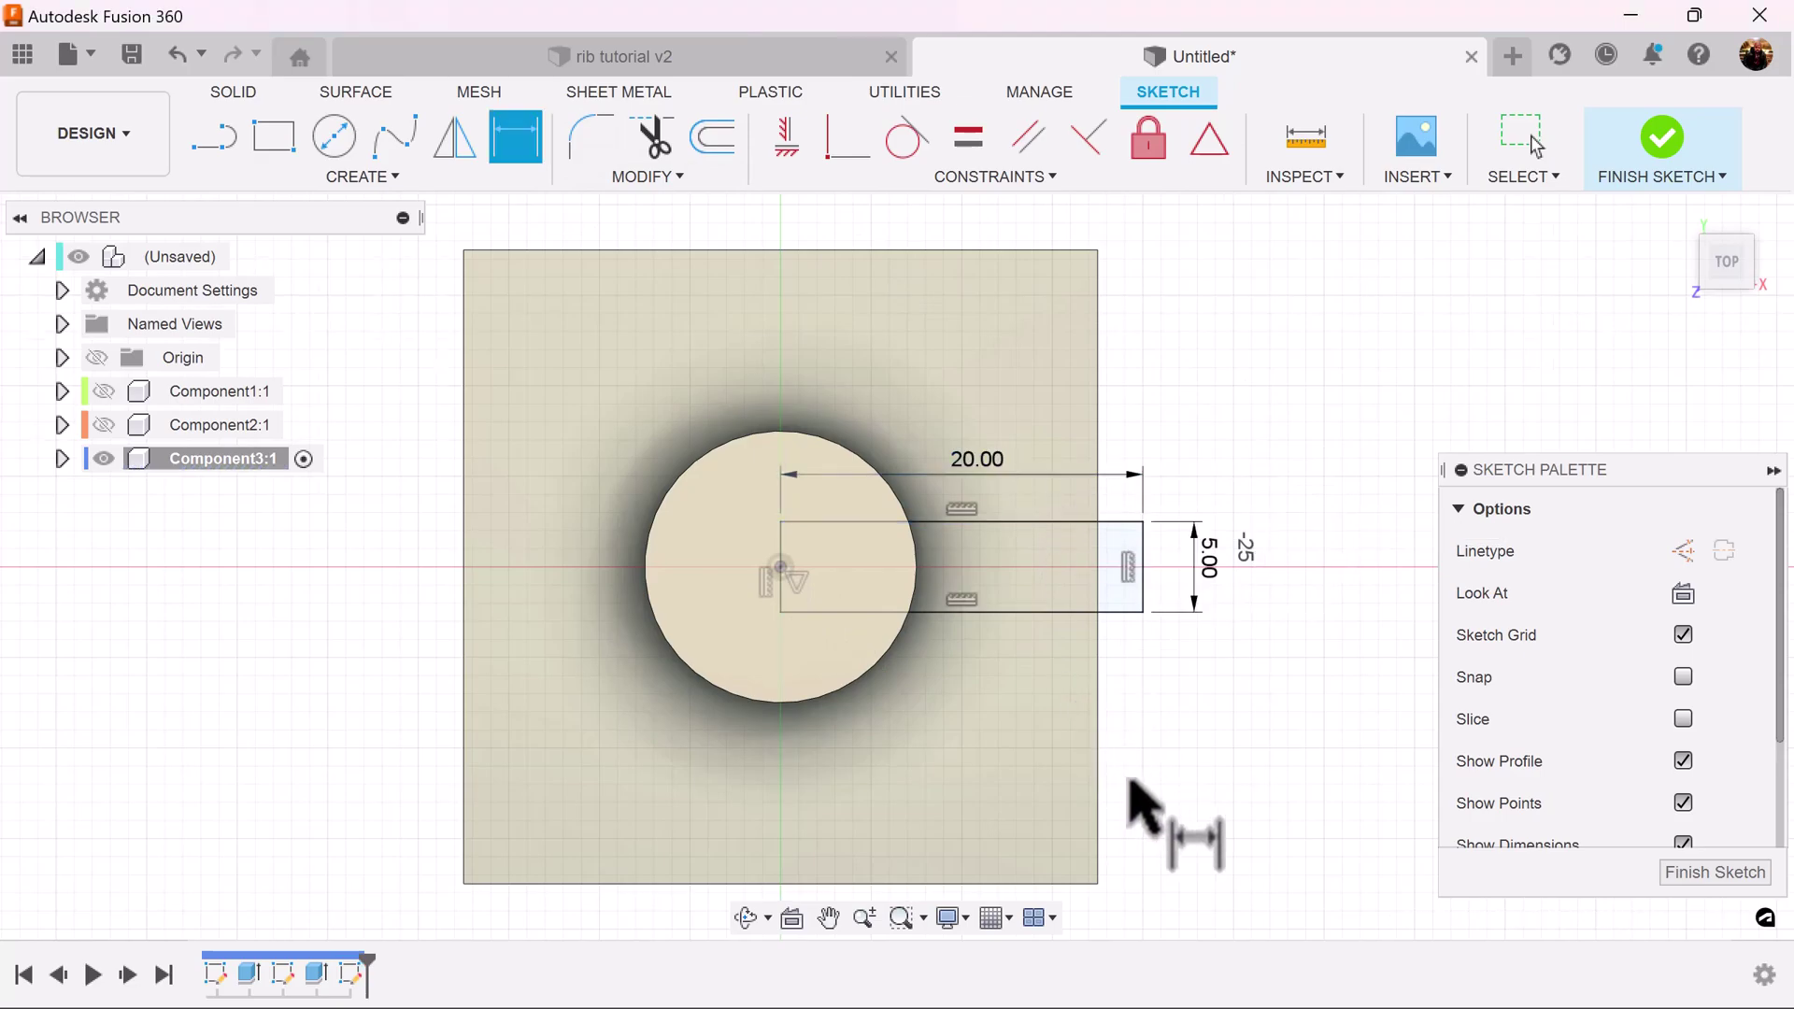
{"action": "left_click", "coordinate": [1695, 877]}
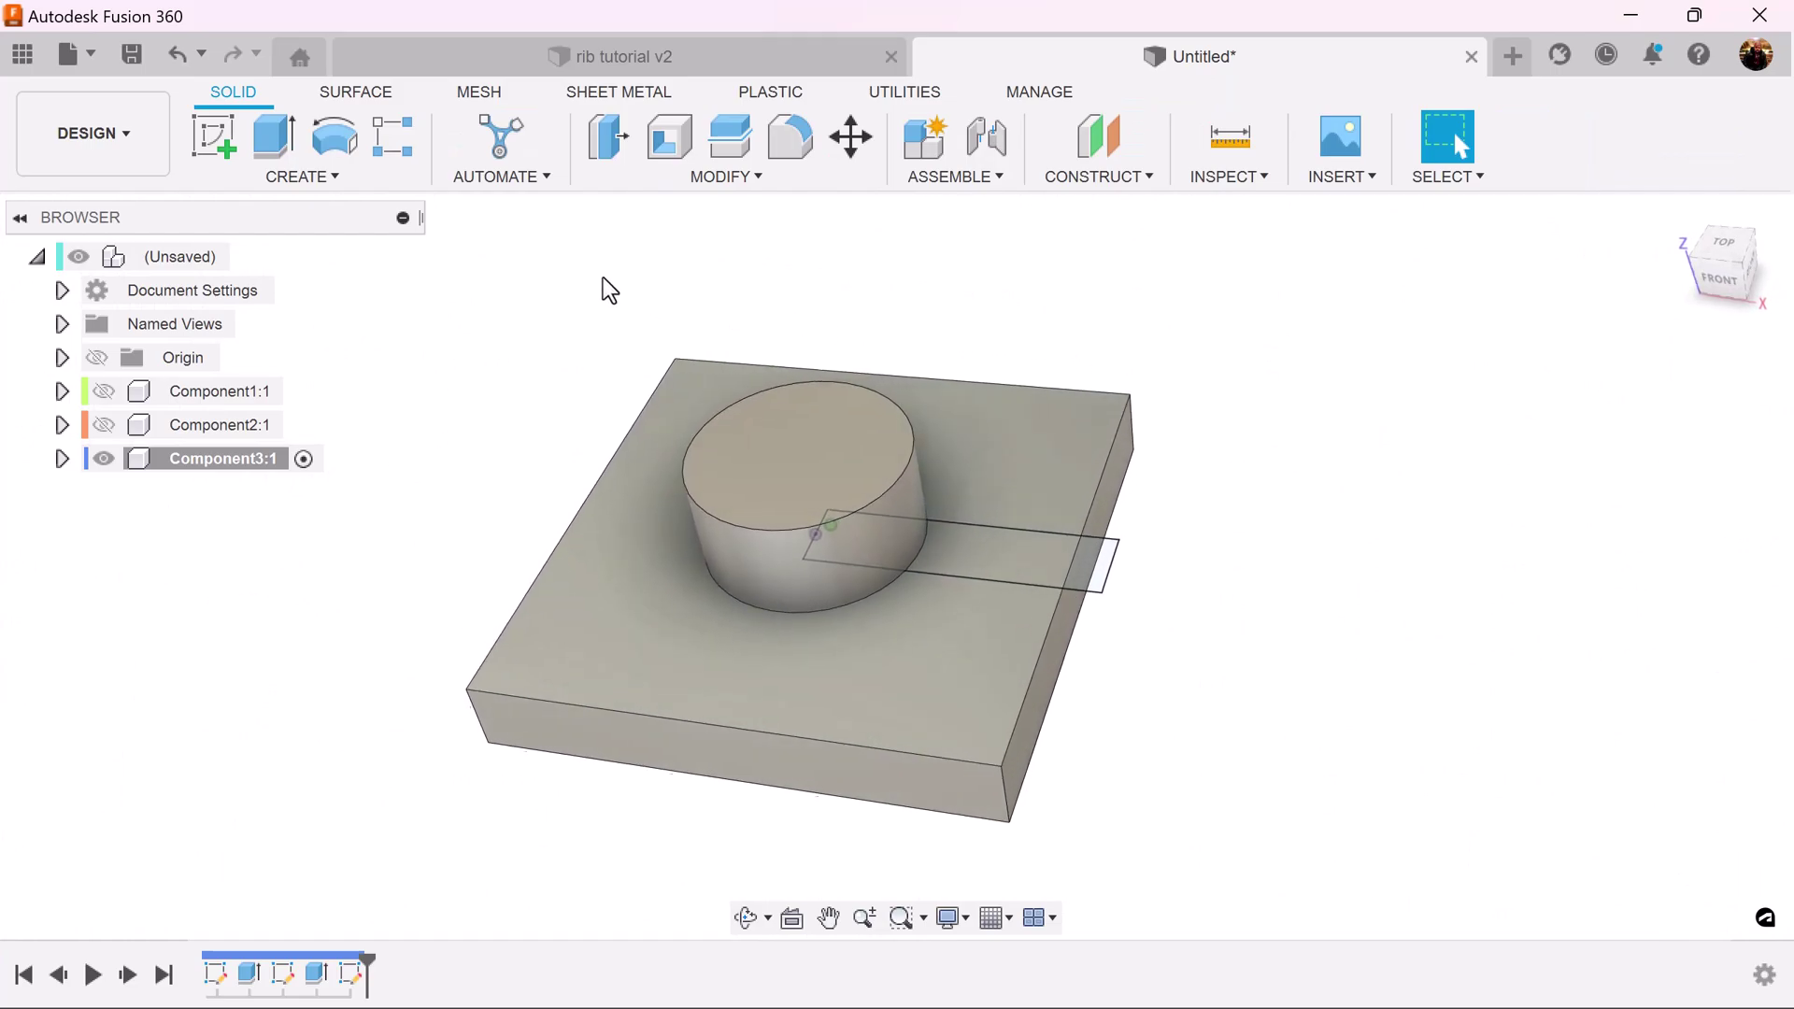
- Split the boss's cylindrical side face with Split Face, using the sketched rectangle as the splitting tool
{"action": "left_click", "coordinate": [725, 178]}
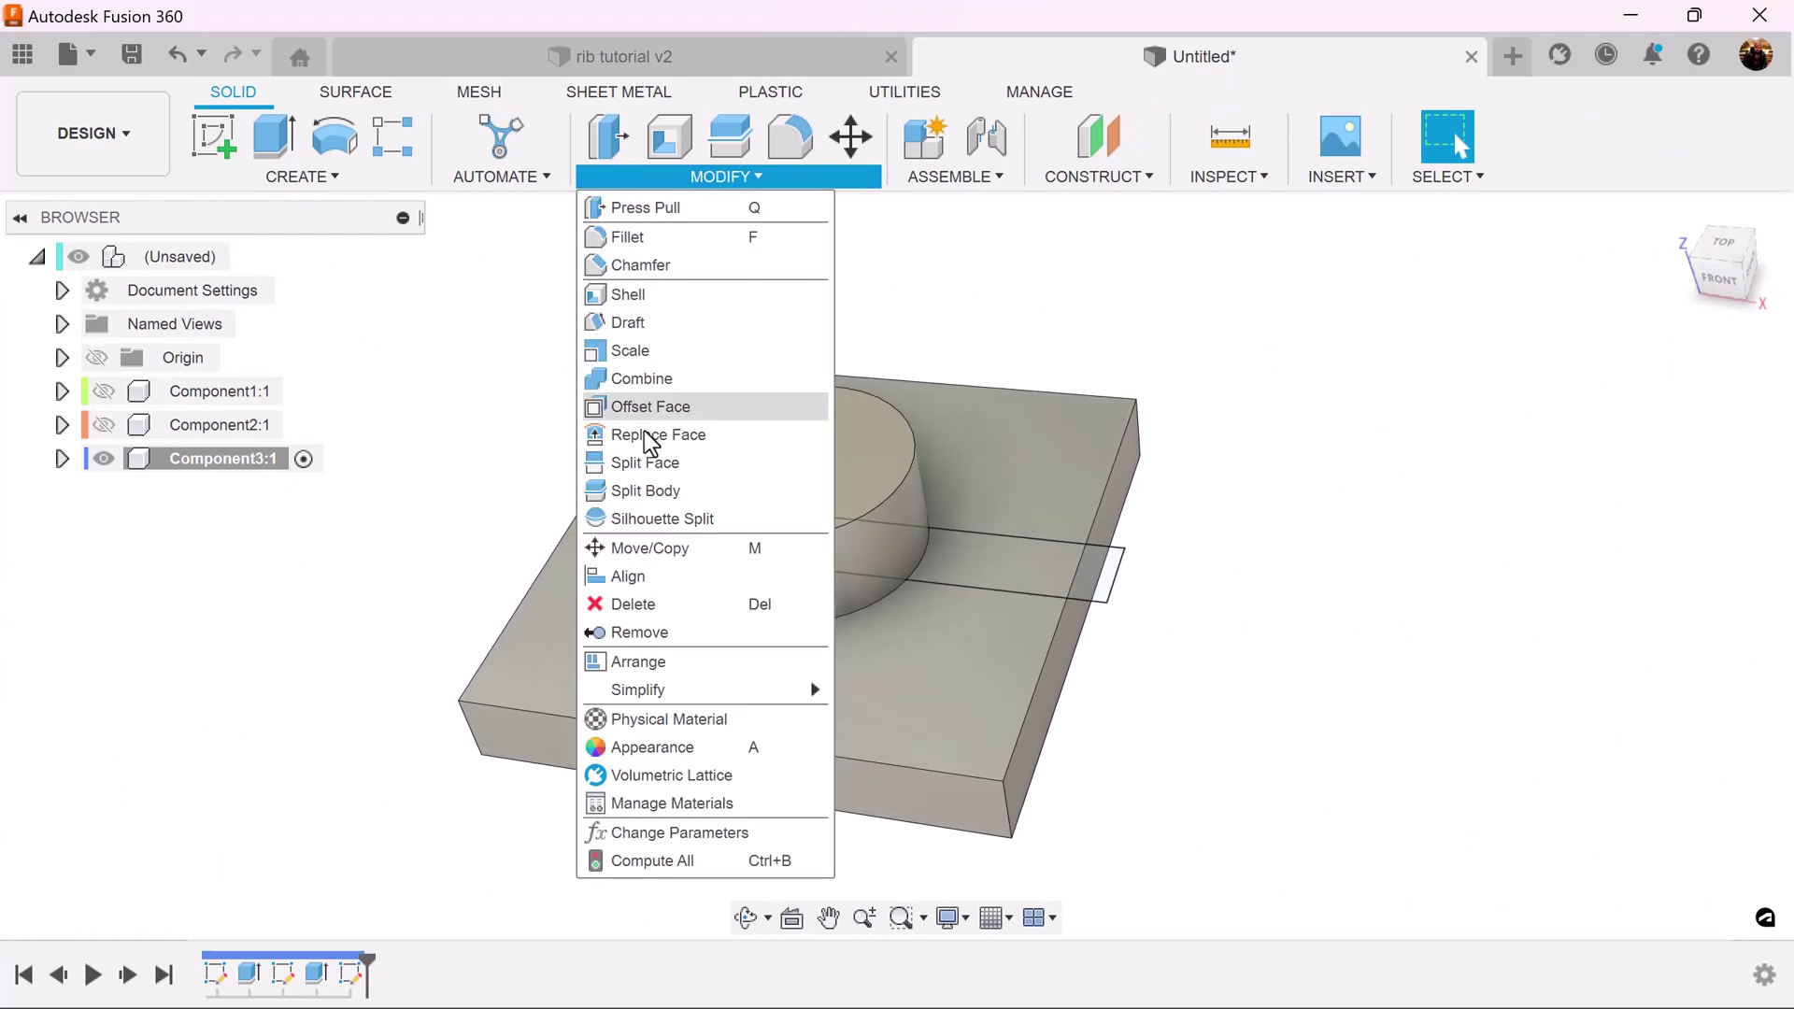
{"action": "left_click", "coordinate": [659, 464]}
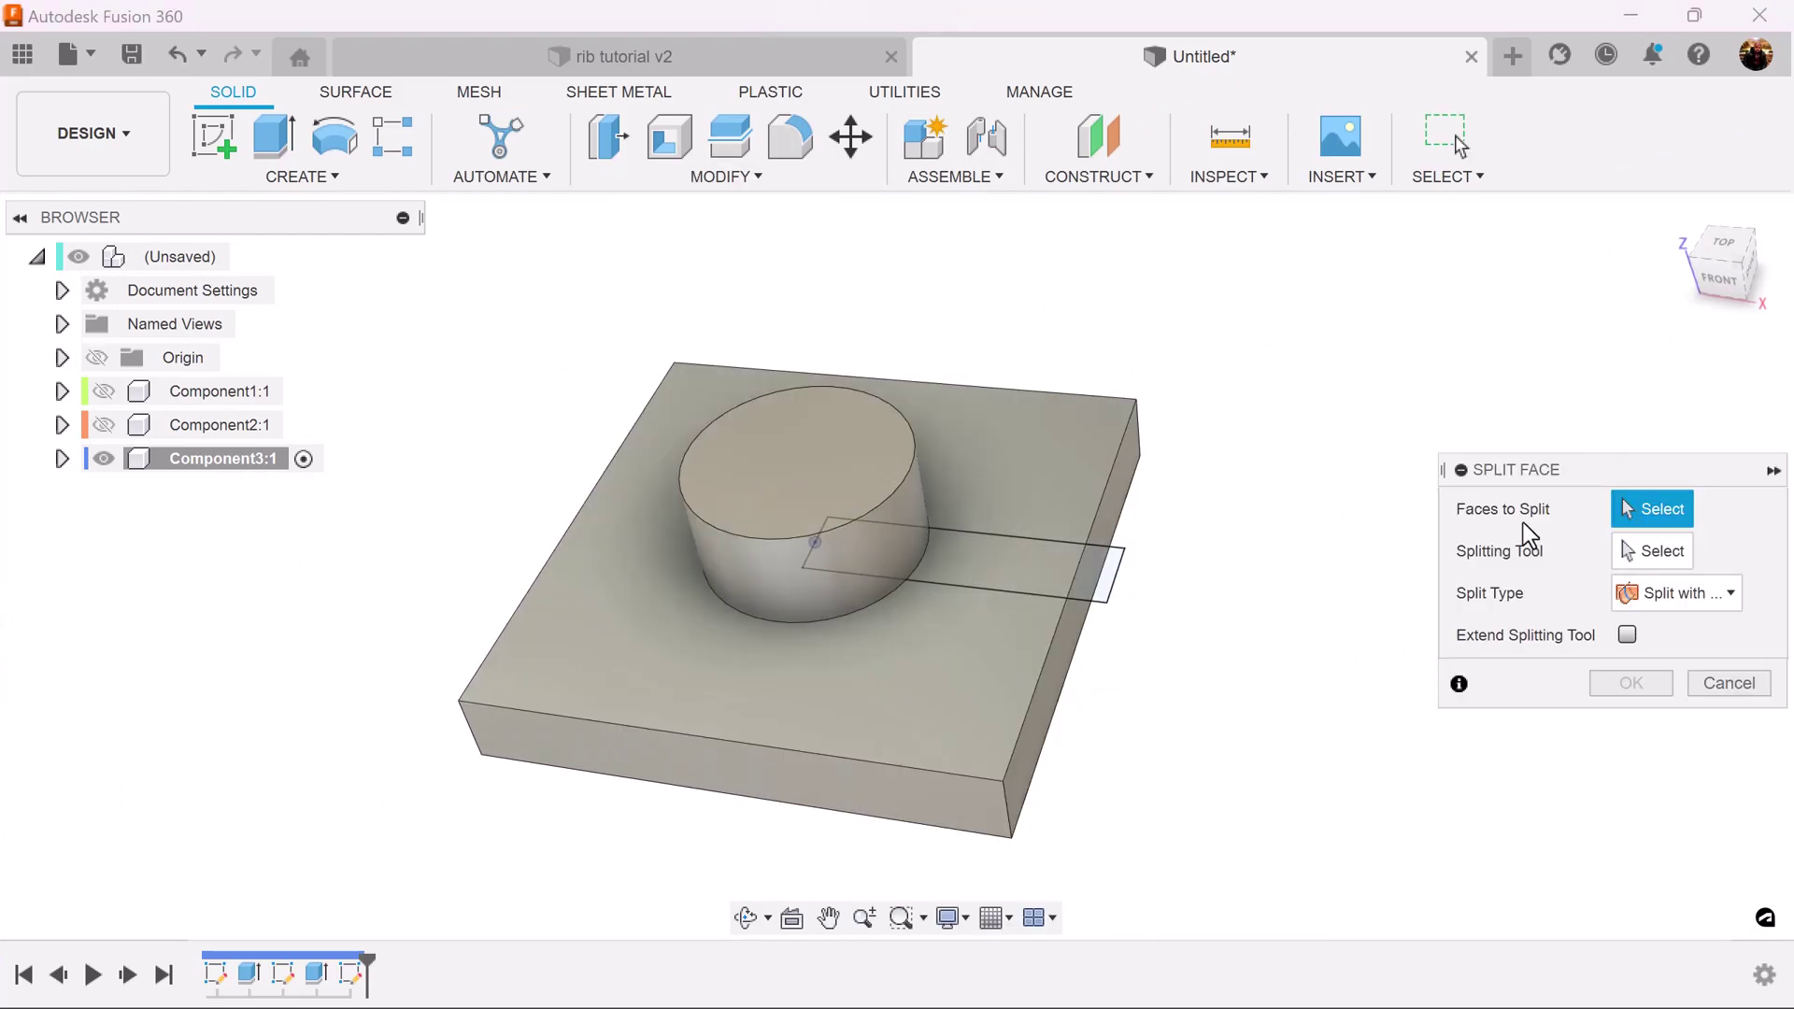
{"action": "left_click", "coordinate": [748, 580]}
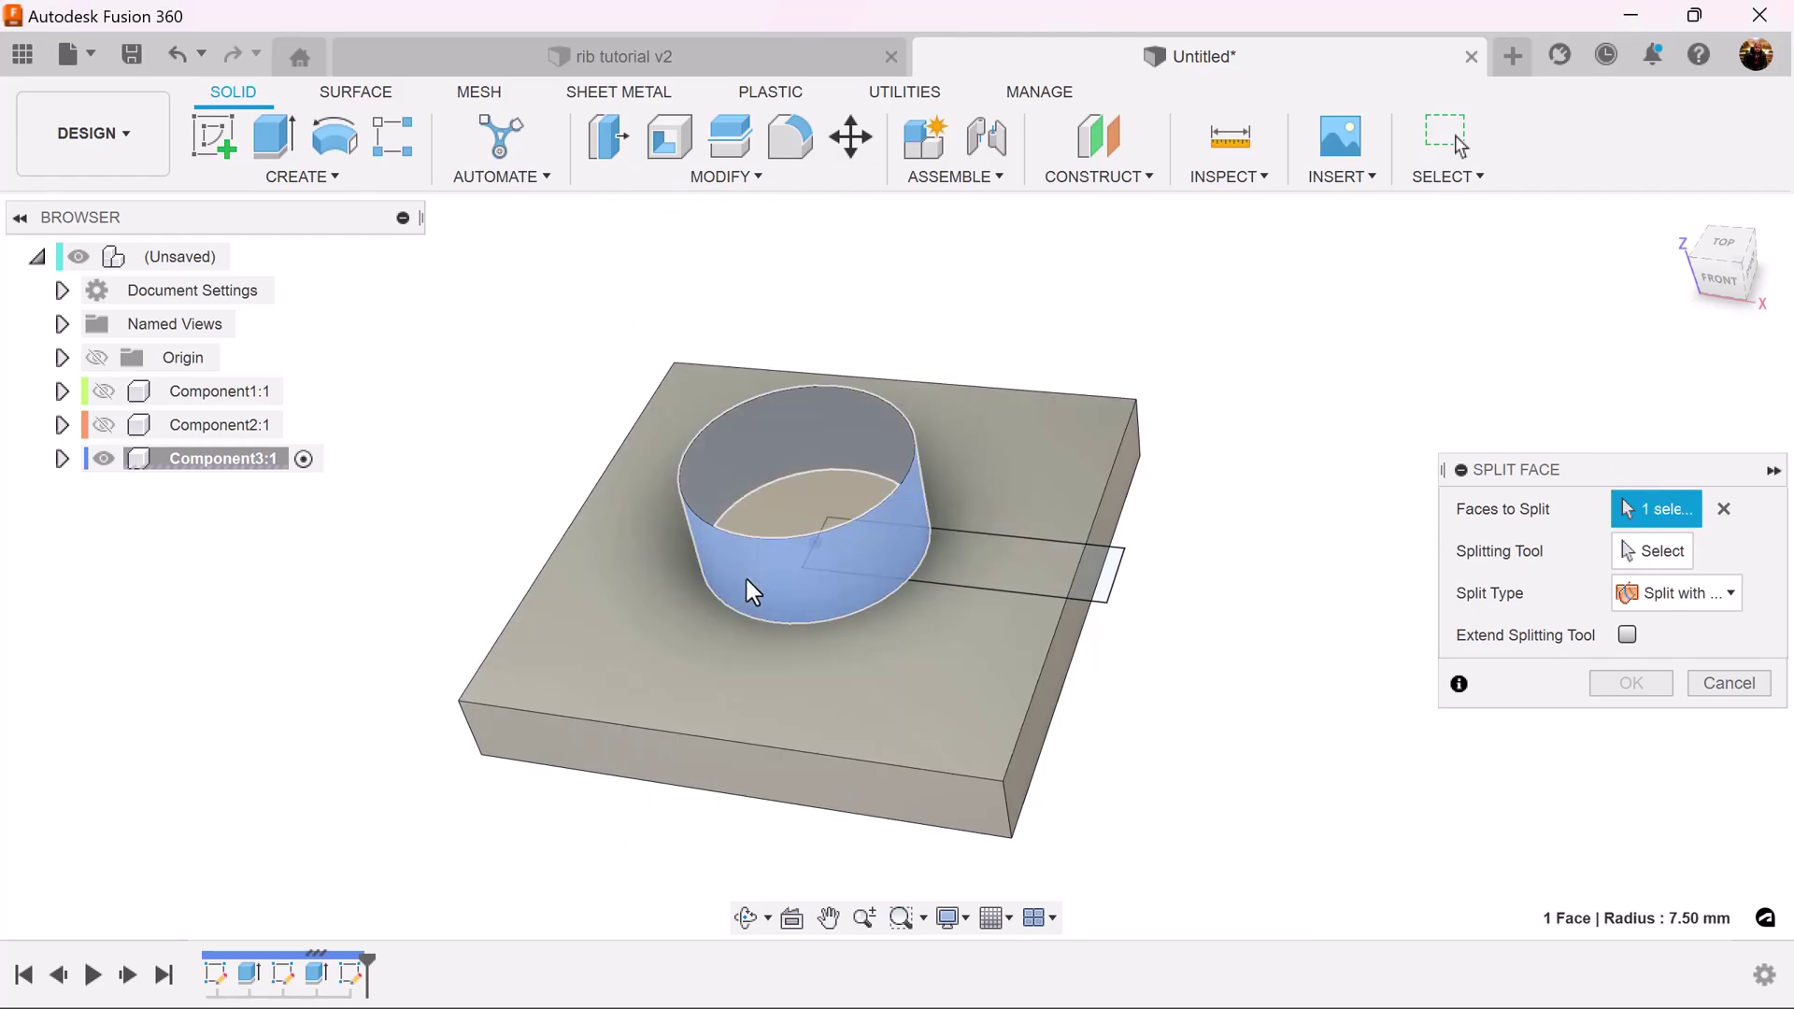
{"action": "left_click", "coordinate": [1672, 553]}
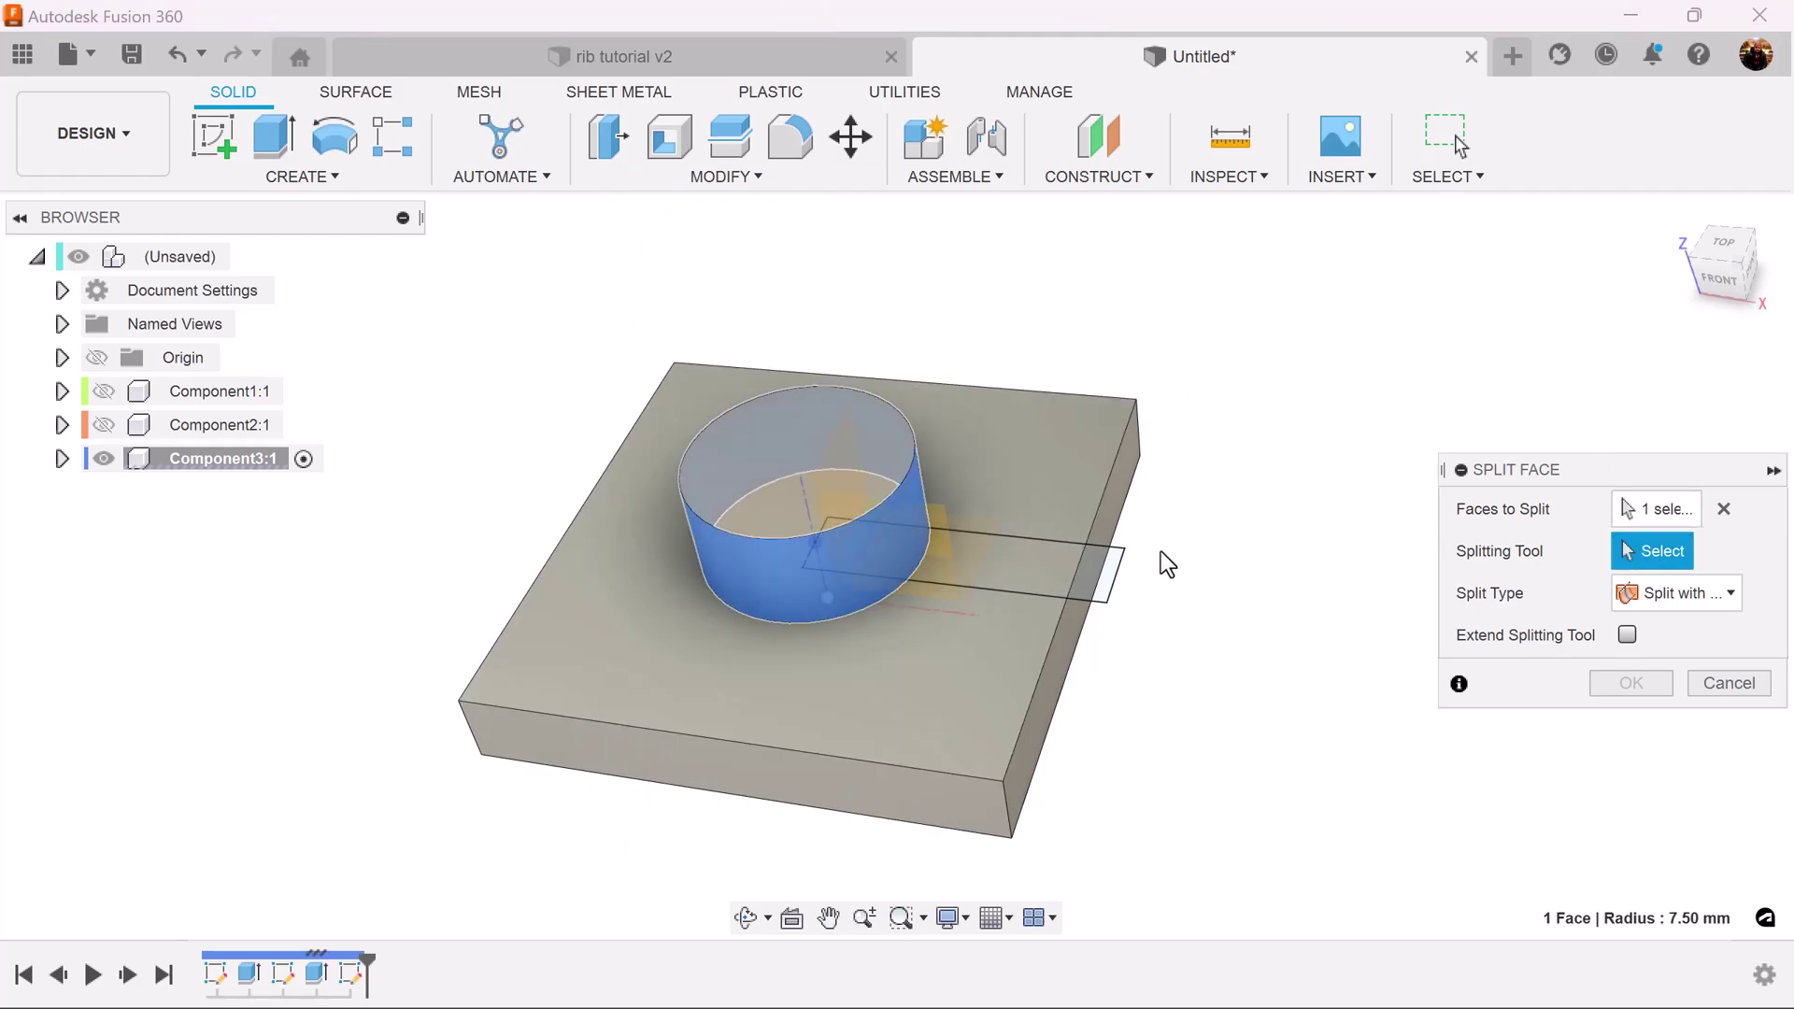
{"action": "left_click", "coordinate": [1120, 579]}
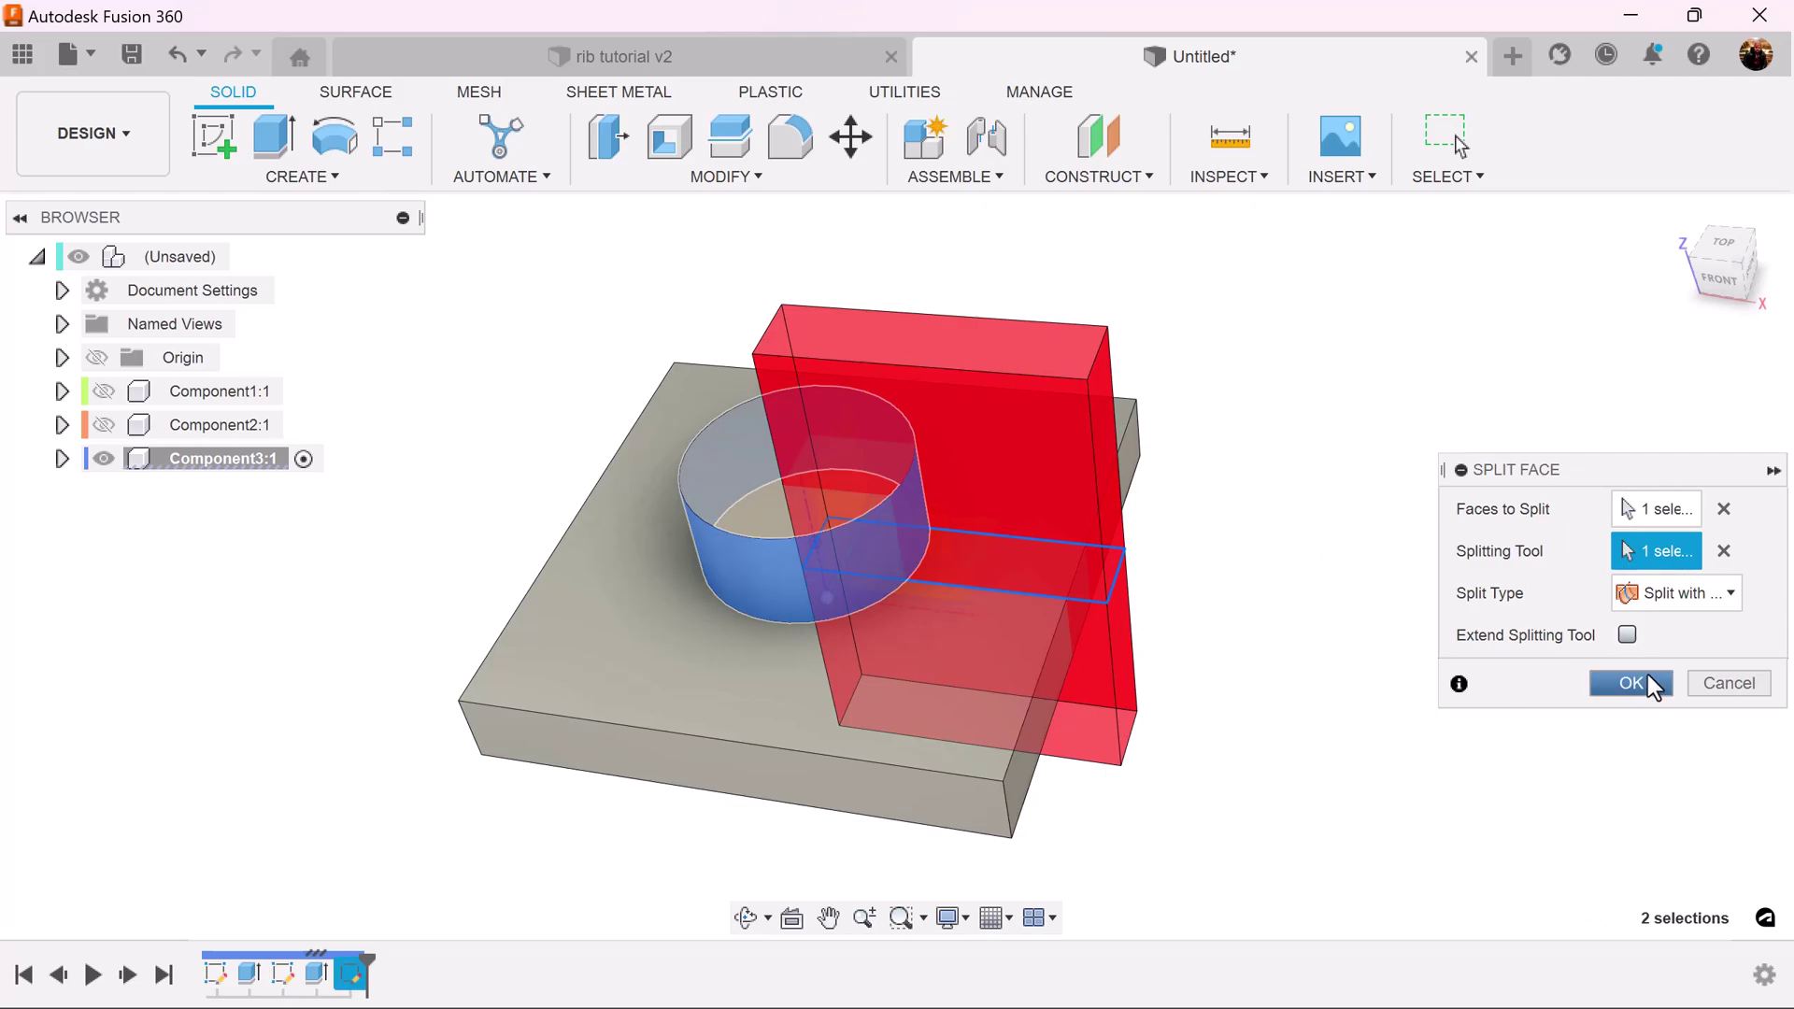
{"action": "left_click", "coordinate": [1645, 682]}
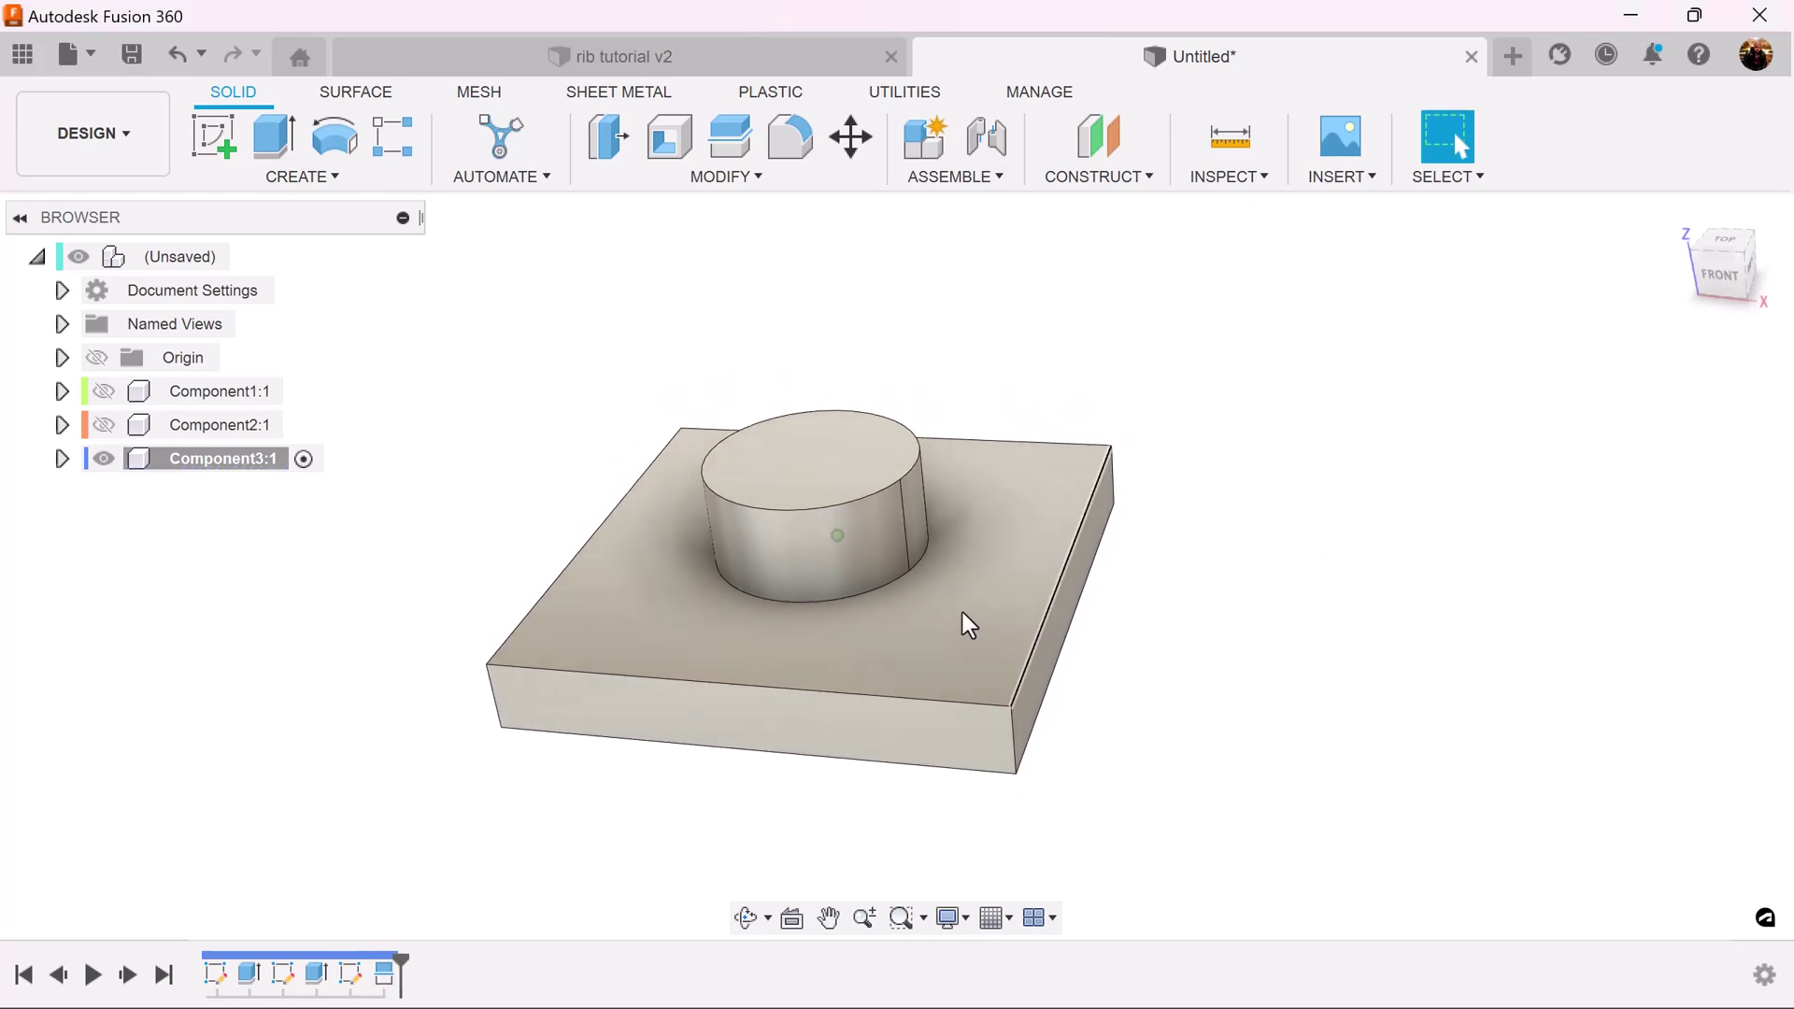
- Make the rectangle sketch in Component3 visible again
{"action": "left_click", "coordinate": [62, 458]}
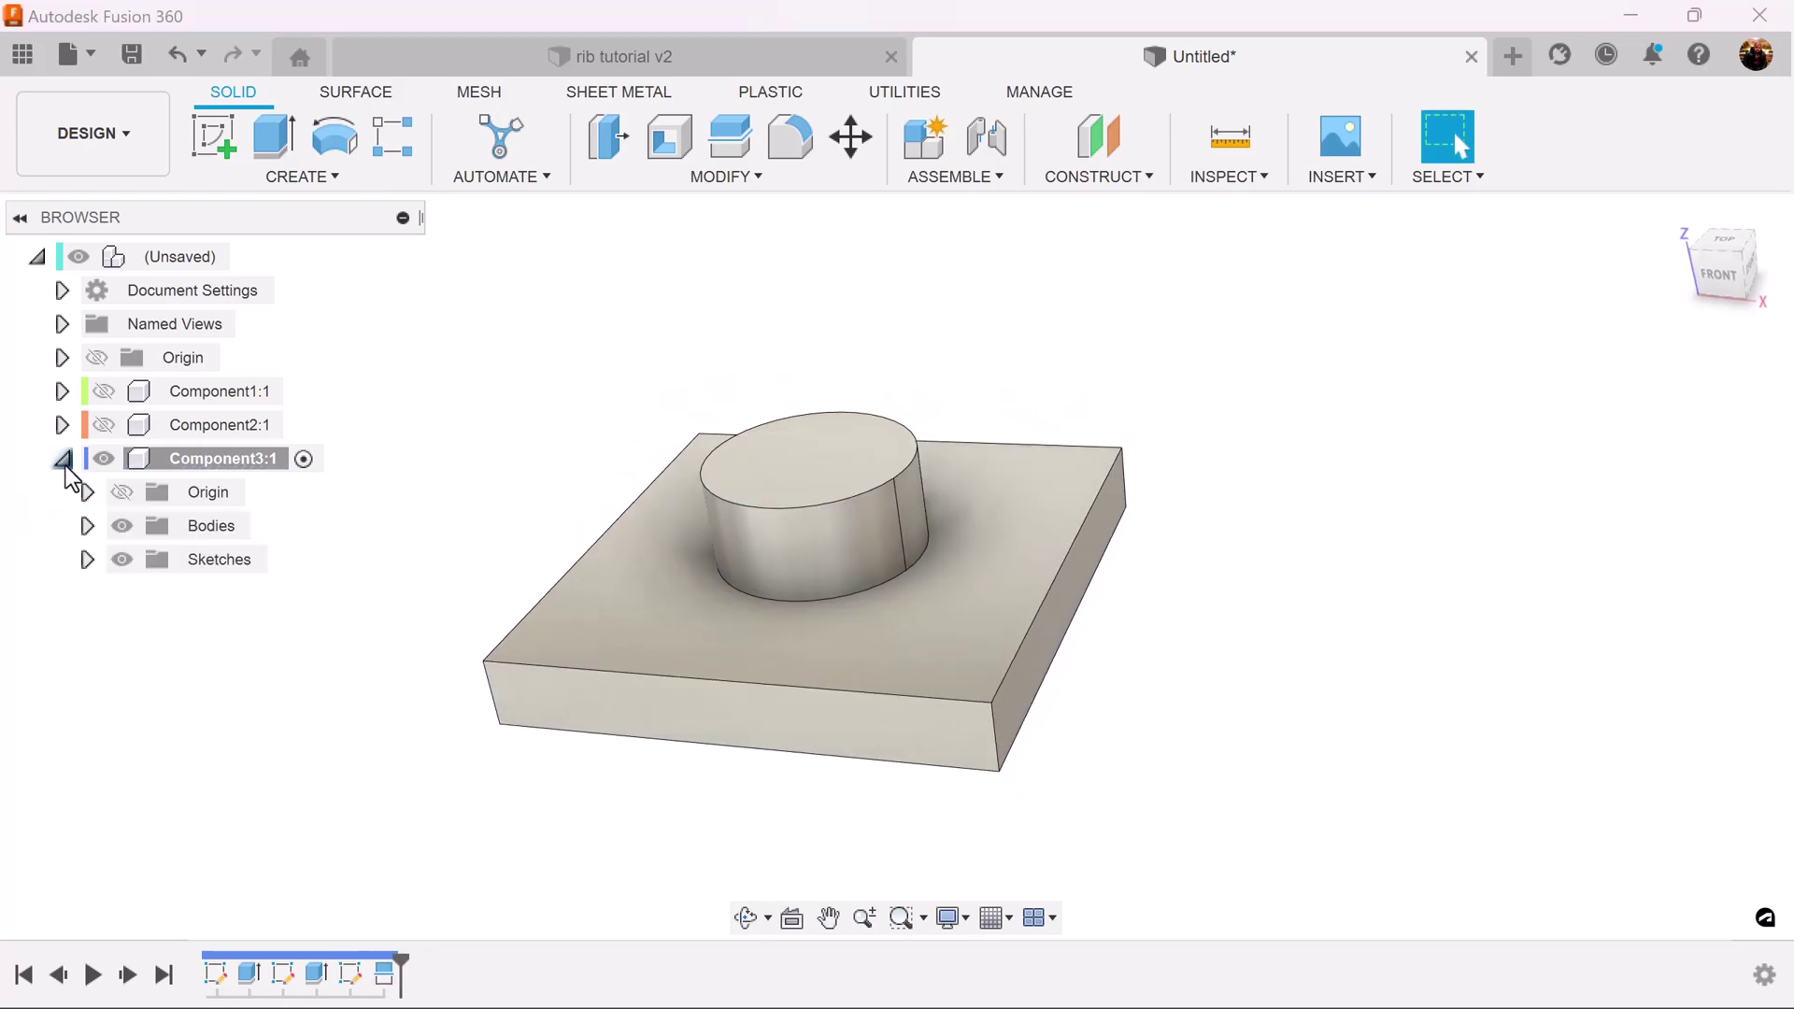
{"action": "left_click", "coordinate": [88, 560]}
{"action": "left_click", "coordinate": [147, 660]}
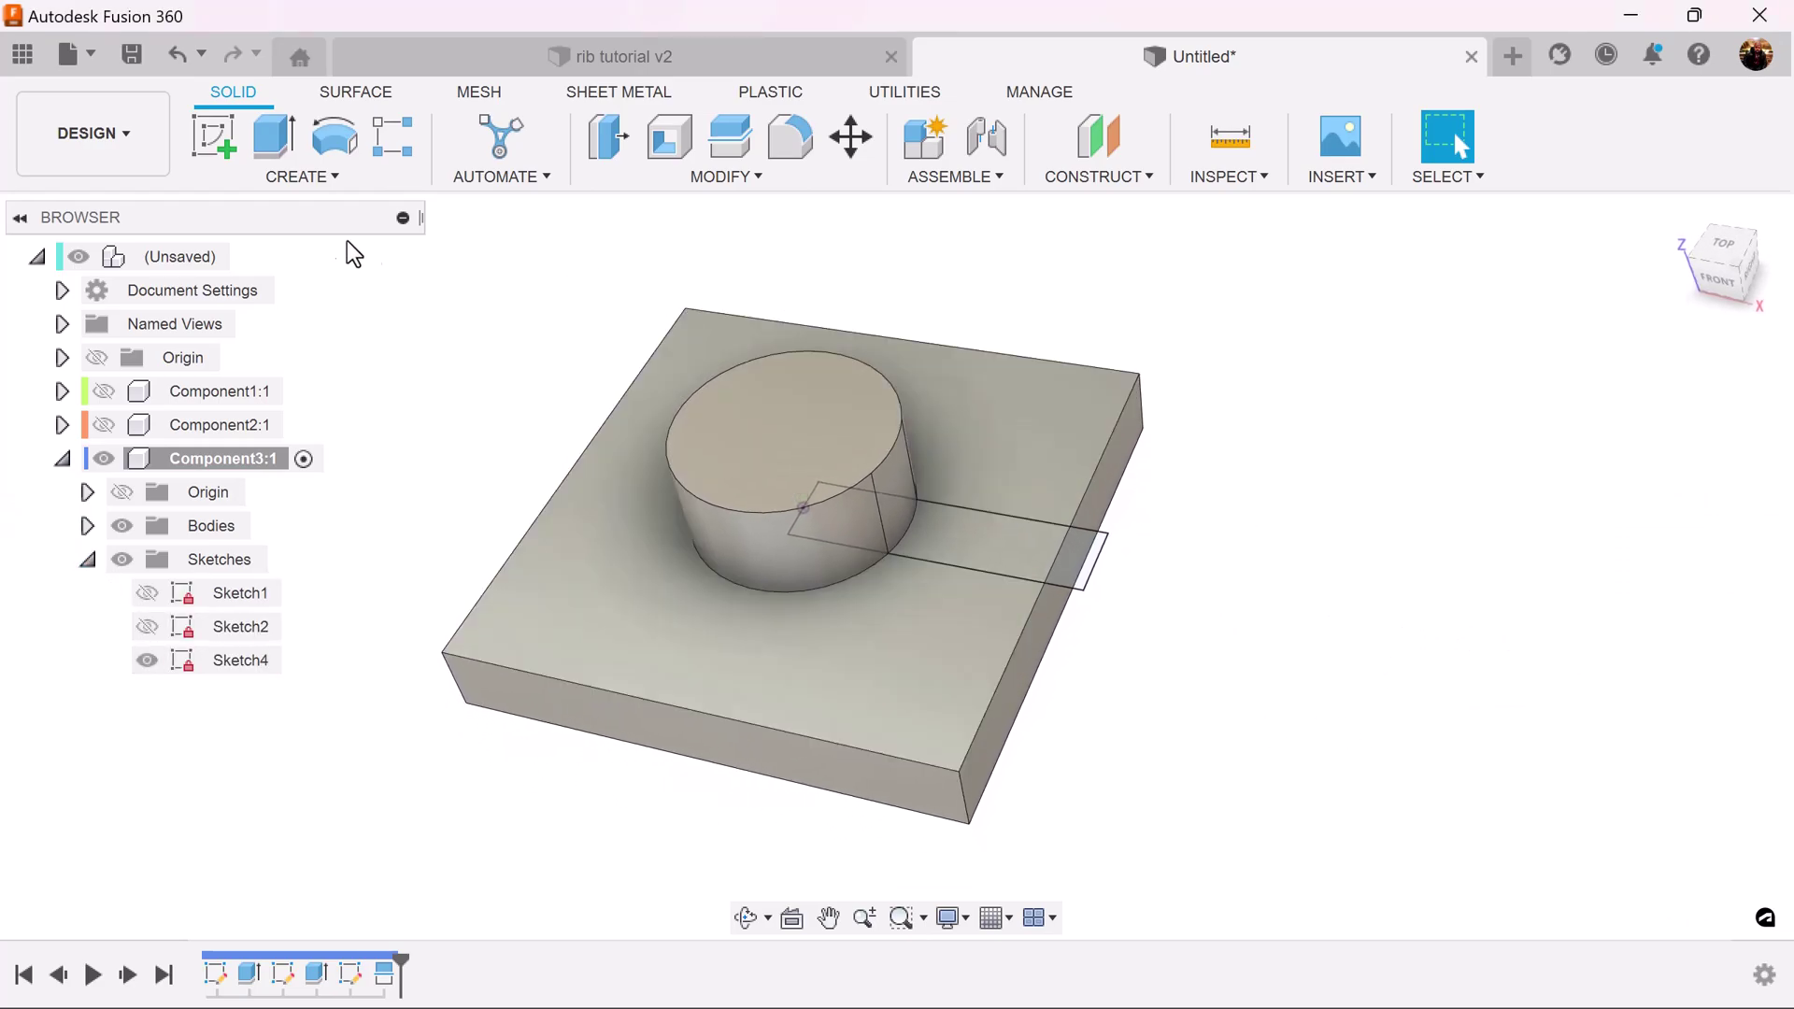
- Loft from the split strip of the boss's side to the rectangle profile on the plate, and hide the rectangle sketch
{"action": "left_click", "coordinate": [292, 178]}
{"action": "left_click", "coordinate": [267, 405]}
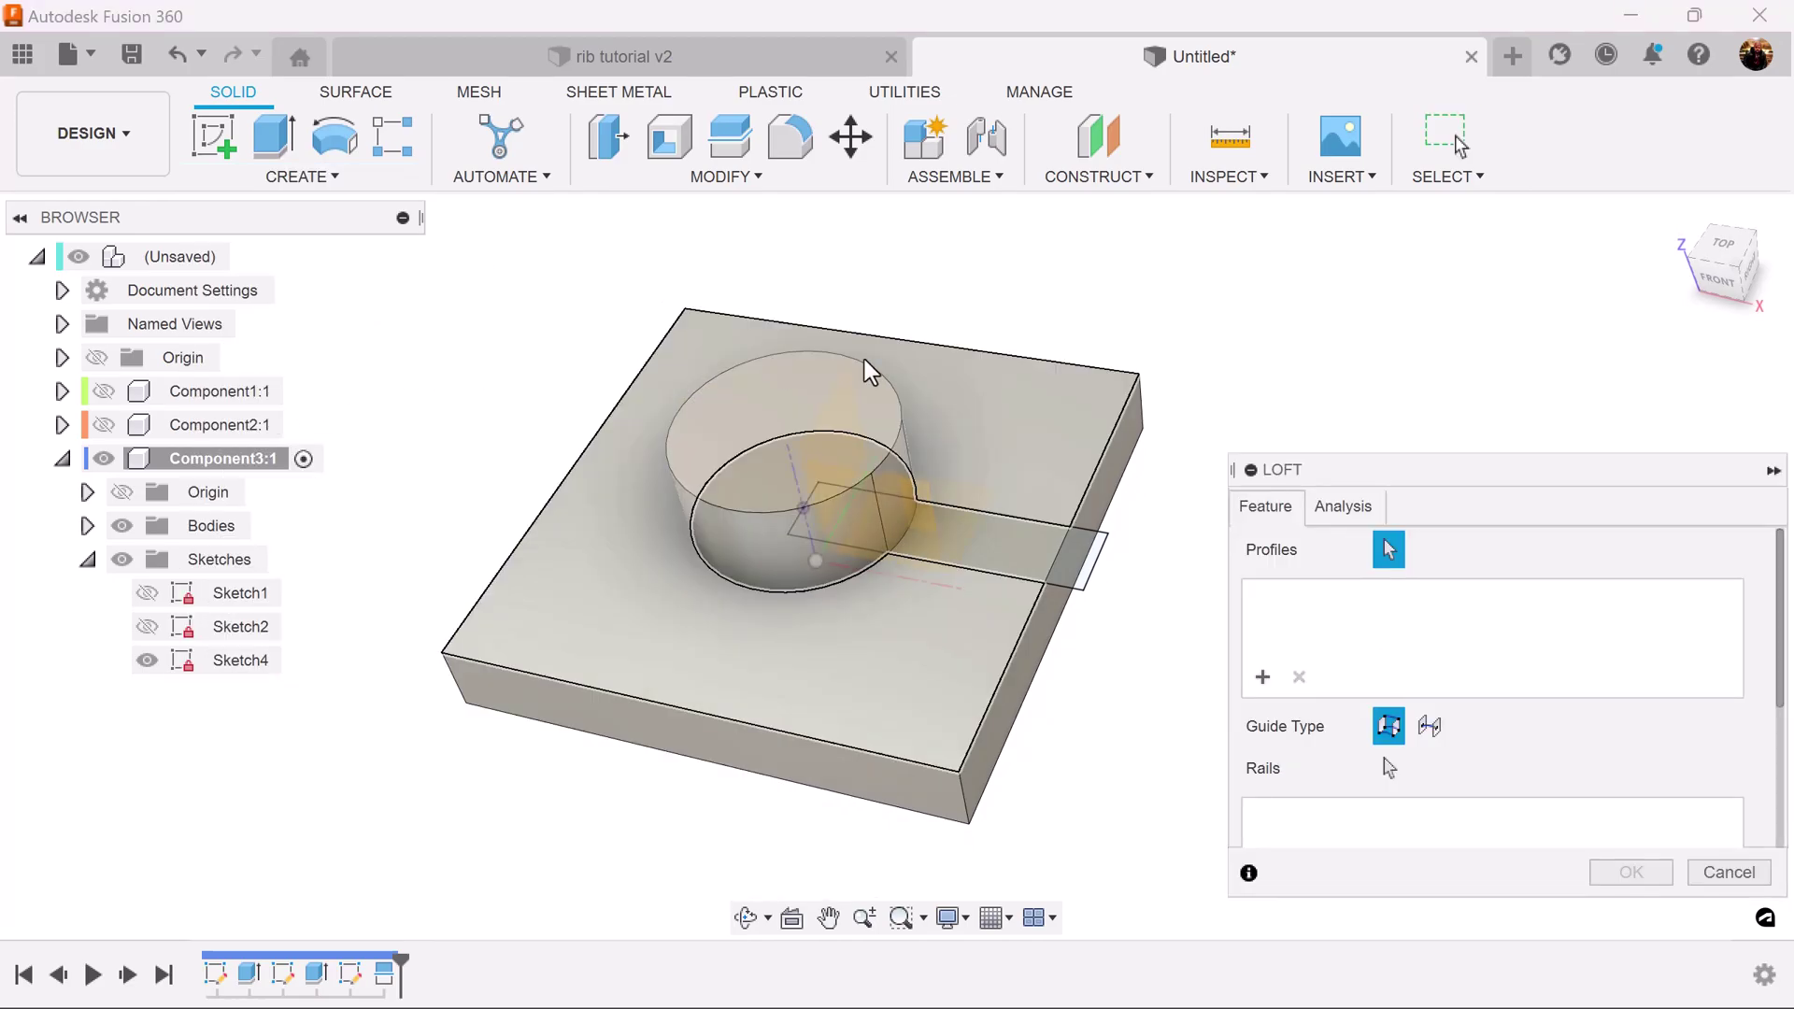
{"action": "left_click", "coordinate": [905, 481]}
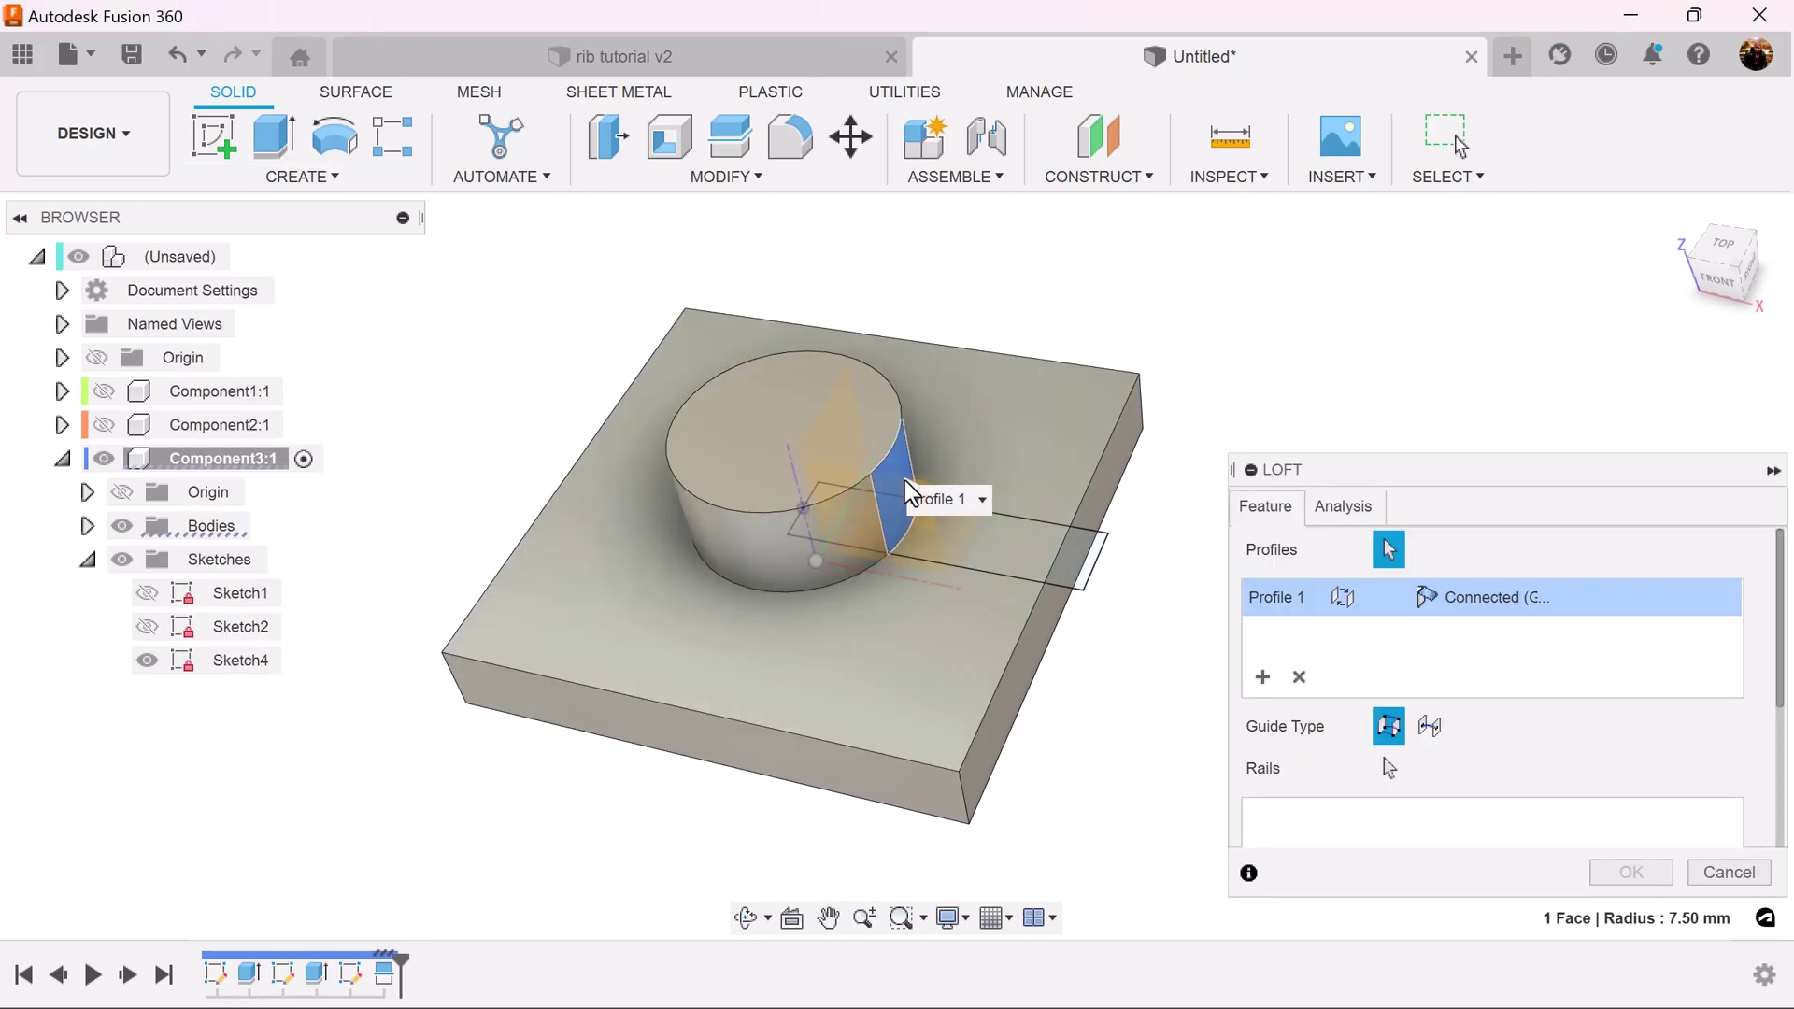
{"action": "left_click", "coordinate": [1019, 556]}
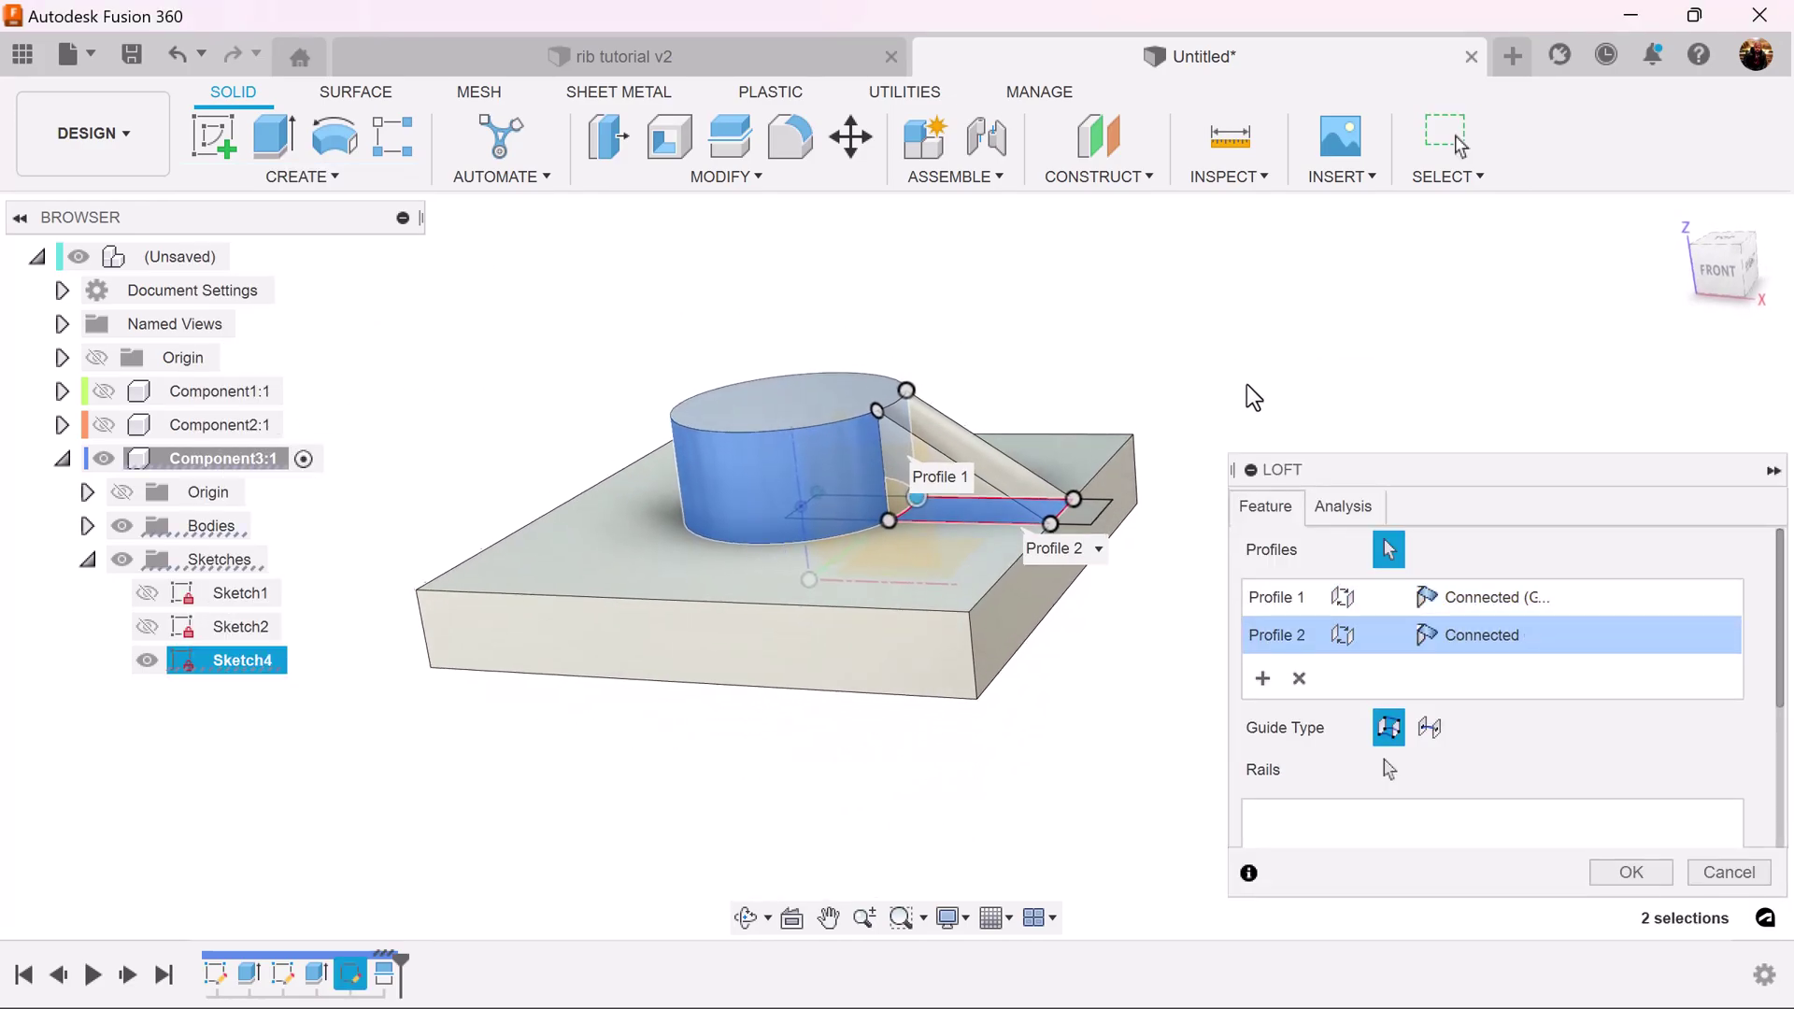
{"action": "left_click", "coordinate": [1637, 874]}
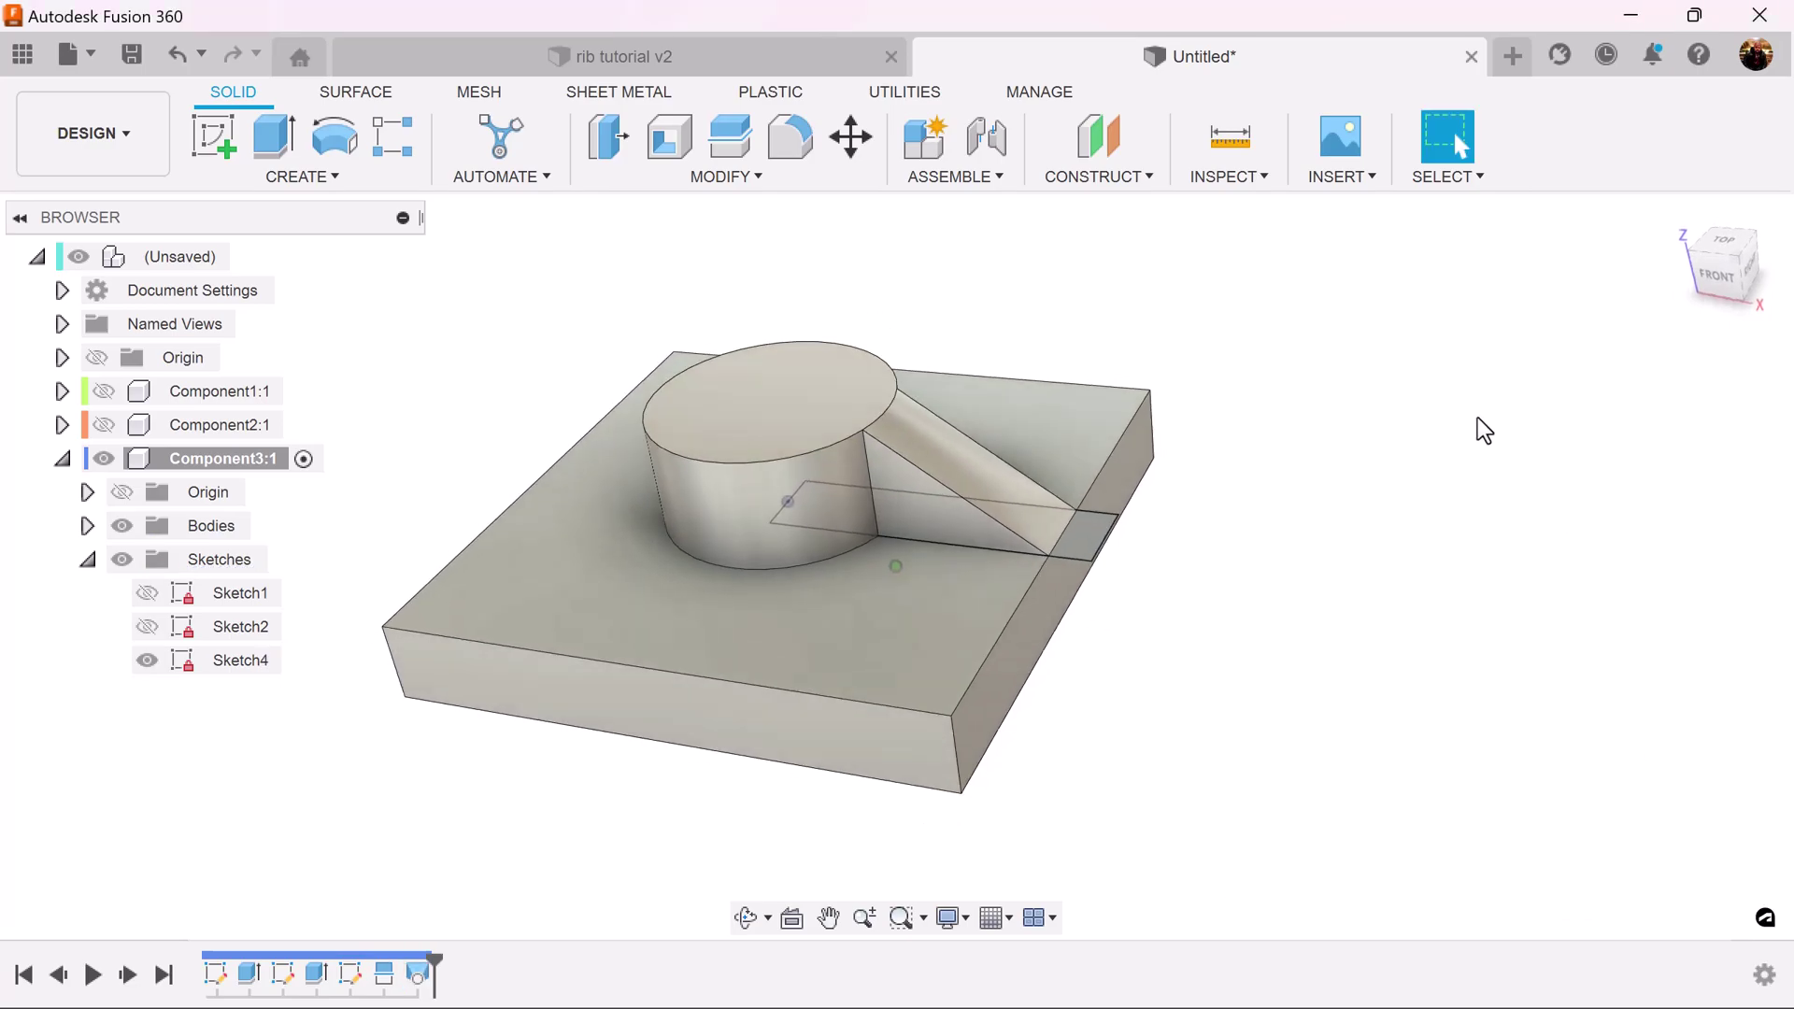
{"action": "left_click", "coordinate": [146, 660]}
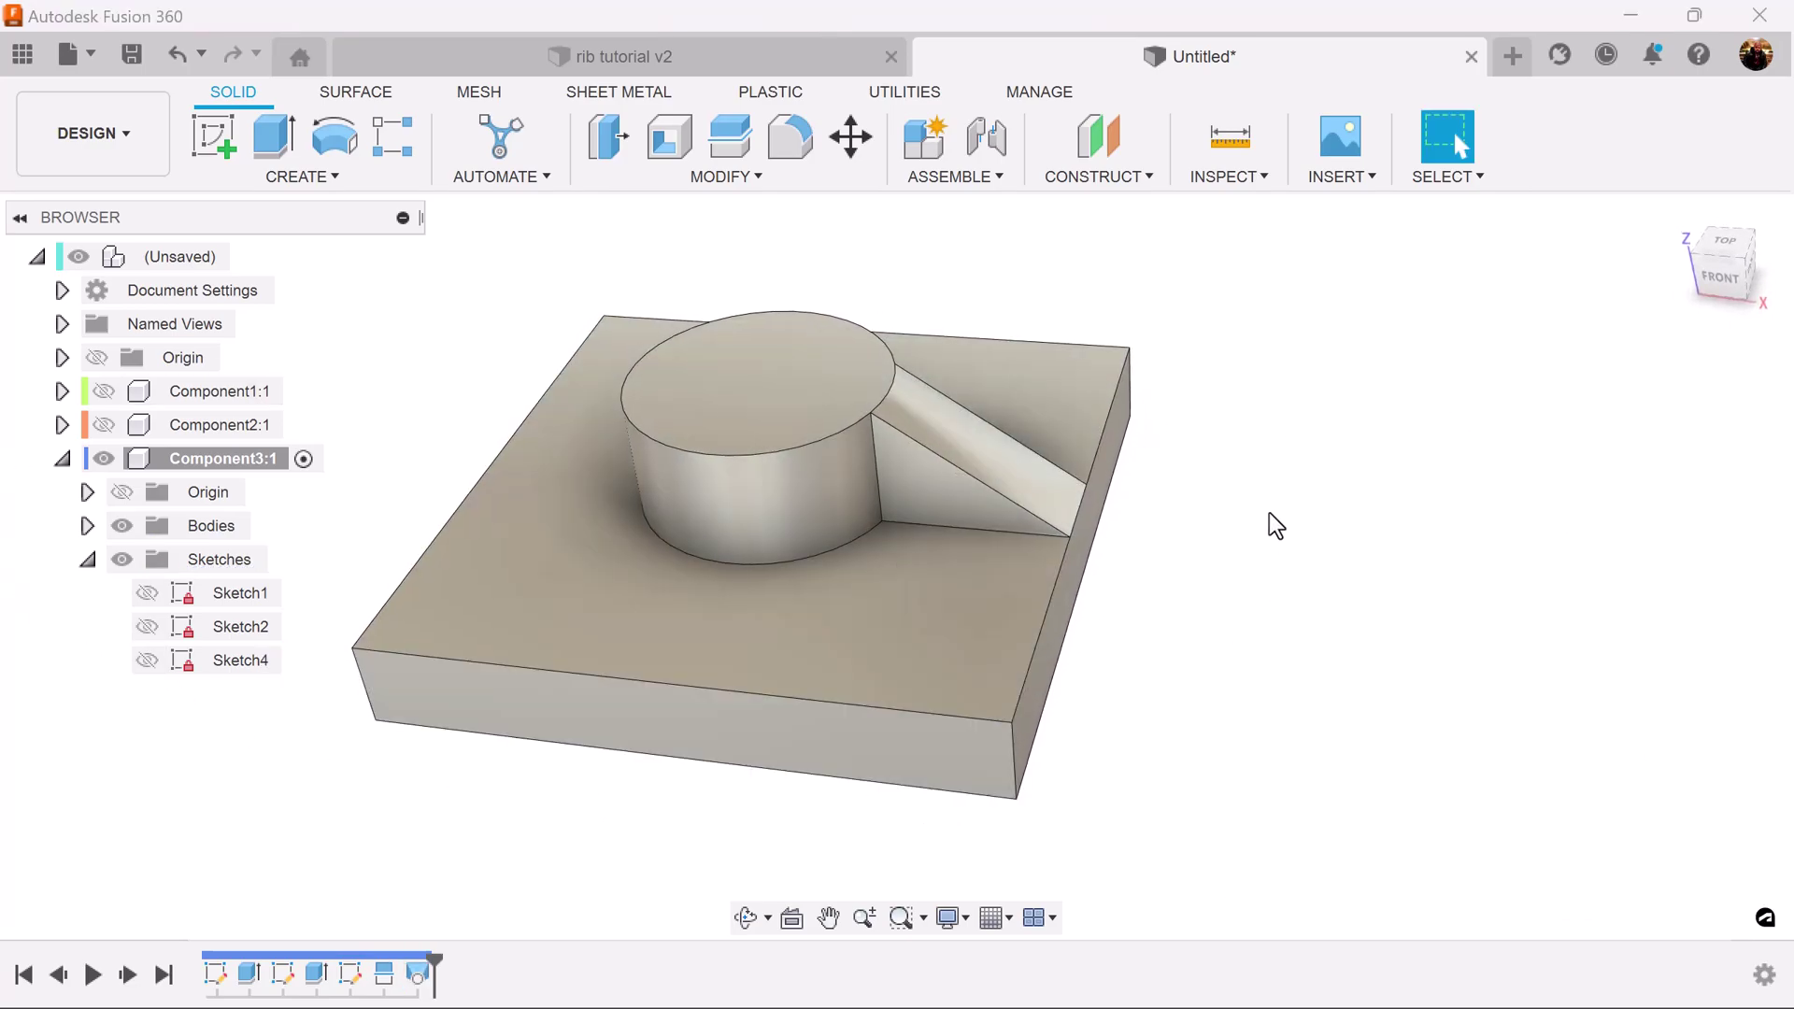
- Pattern the loft feature circularly around the boss's axis with full distribution and a quantity of 4
{"action": "left_click", "coordinate": [288, 178]}
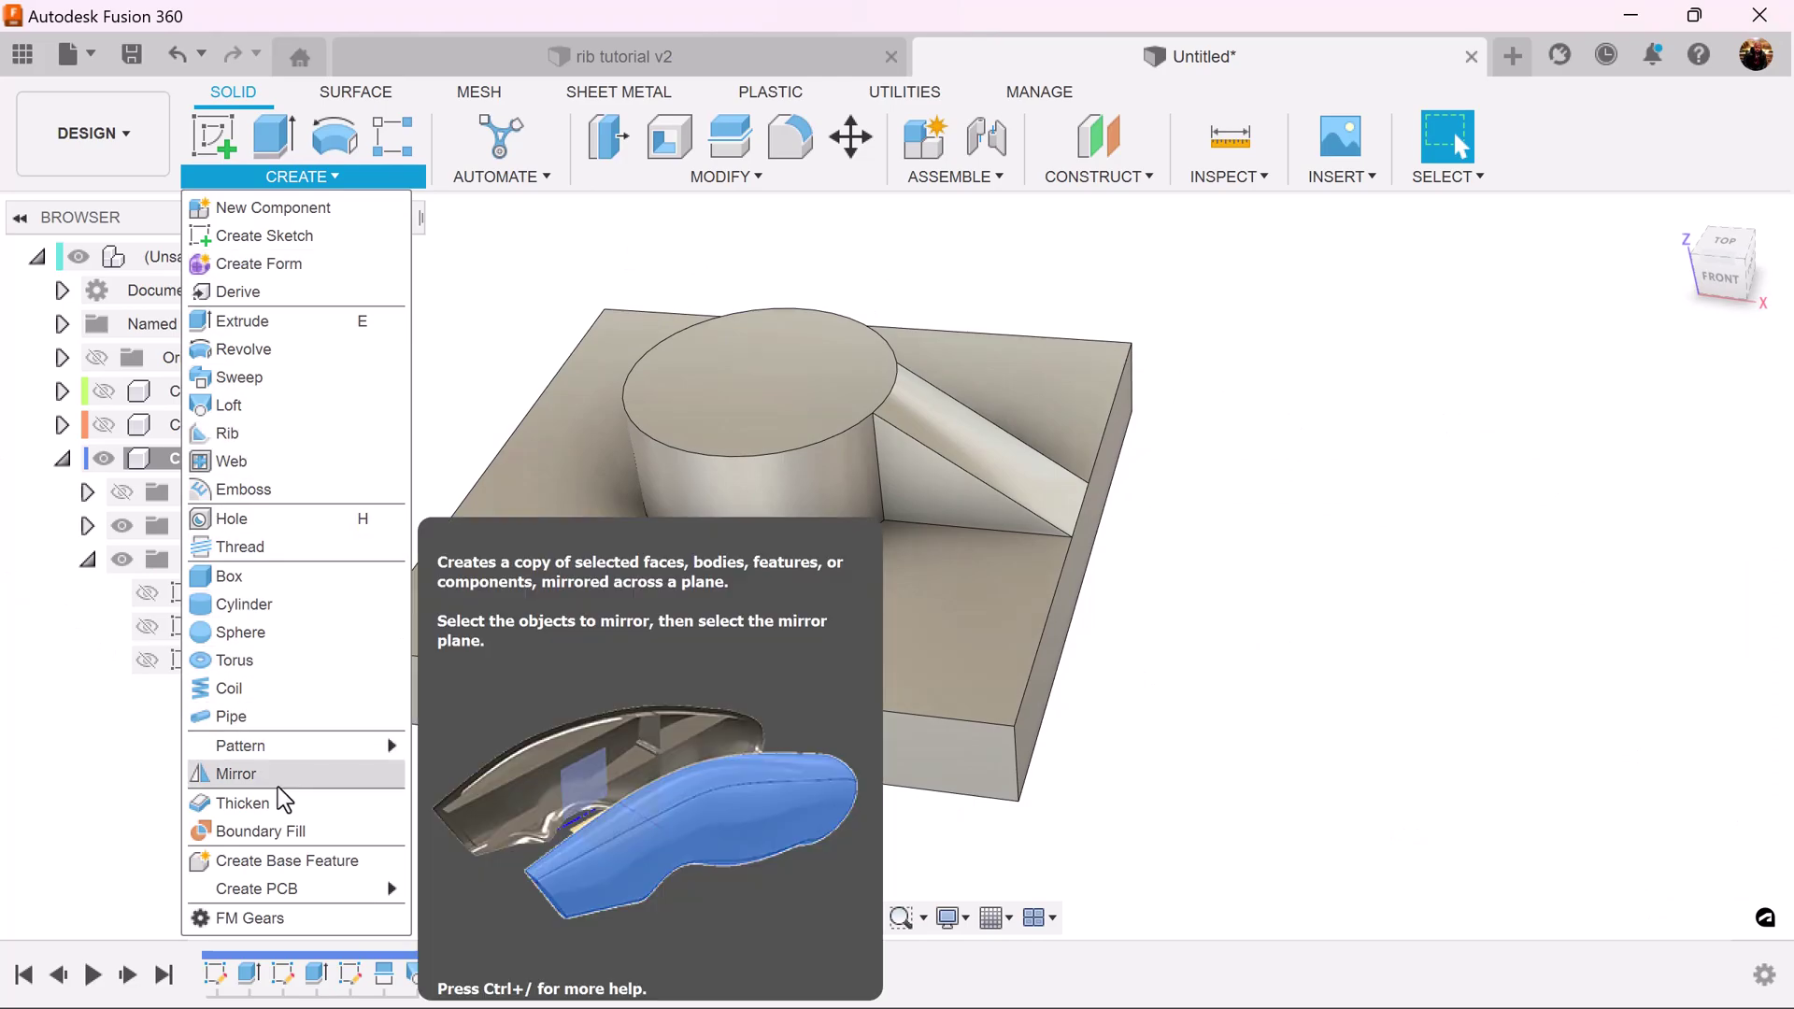
{"action": "mouse_move", "coordinate": [290, 746]}
{"action": "left_click", "coordinate": [509, 774]}
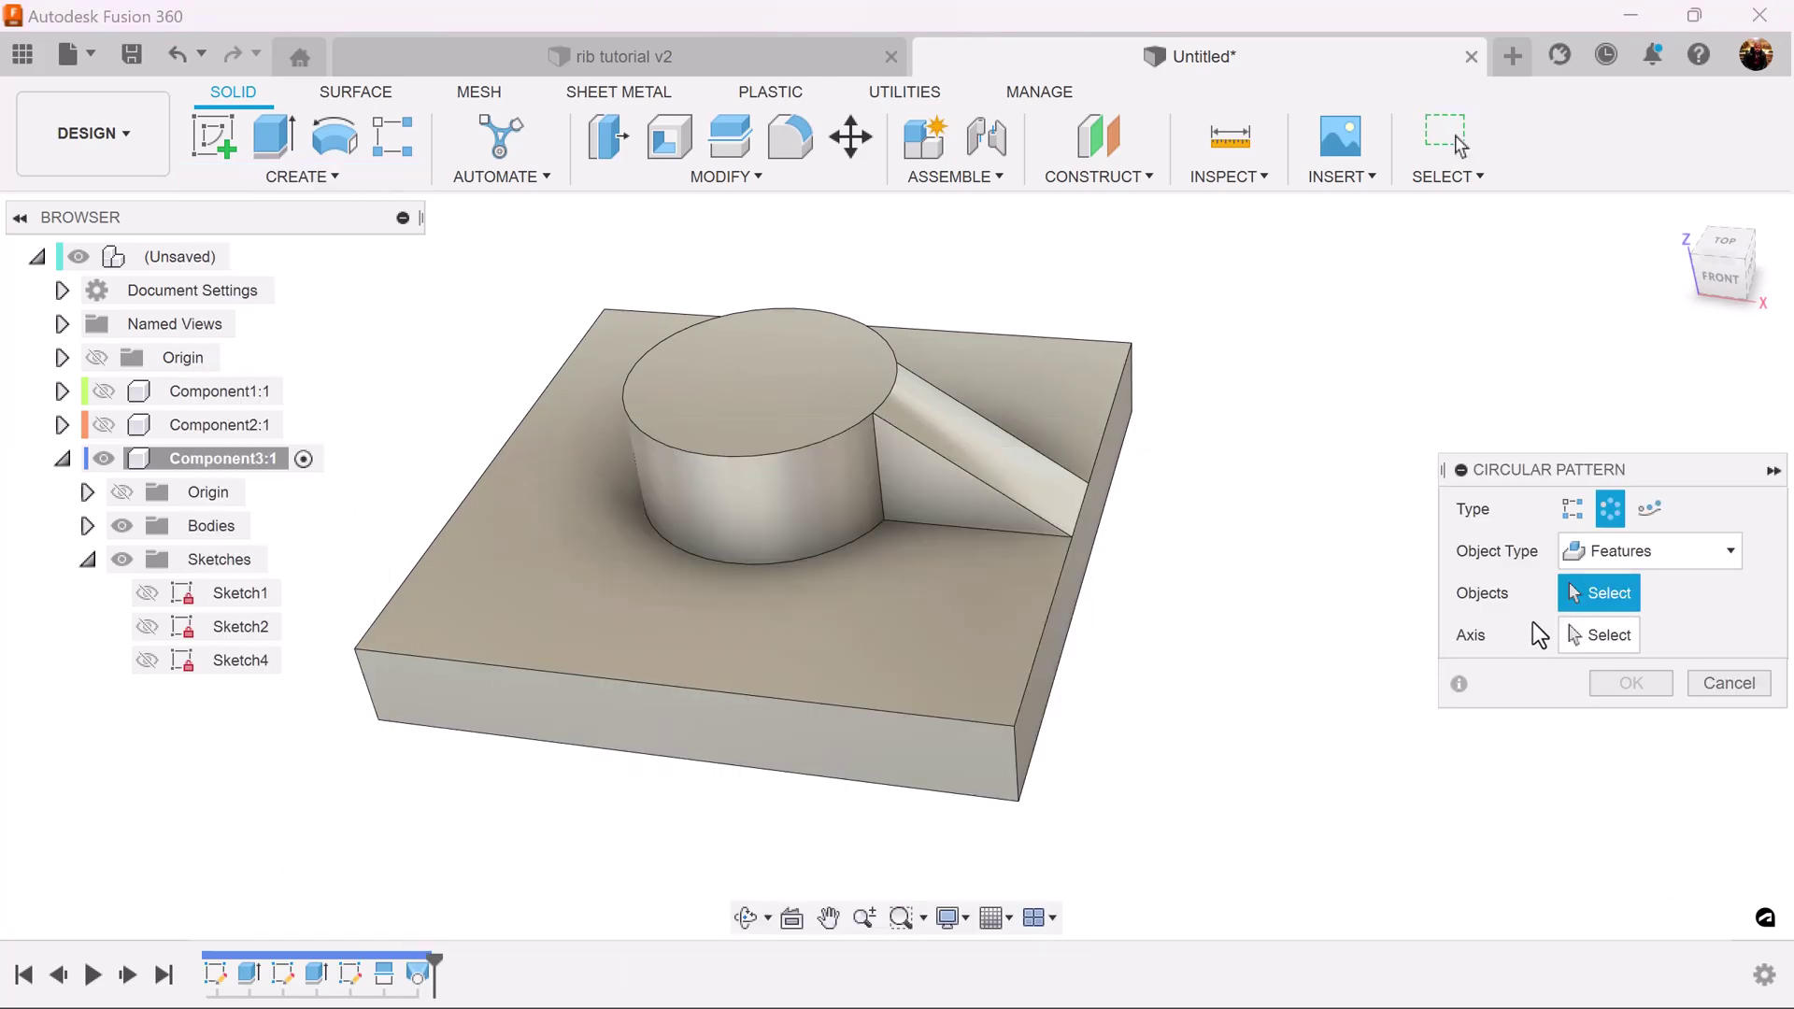
{"action": "left_click", "coordinate": [418, 975]}
{"action": "left_click", "coordinate": [1618, 636]}
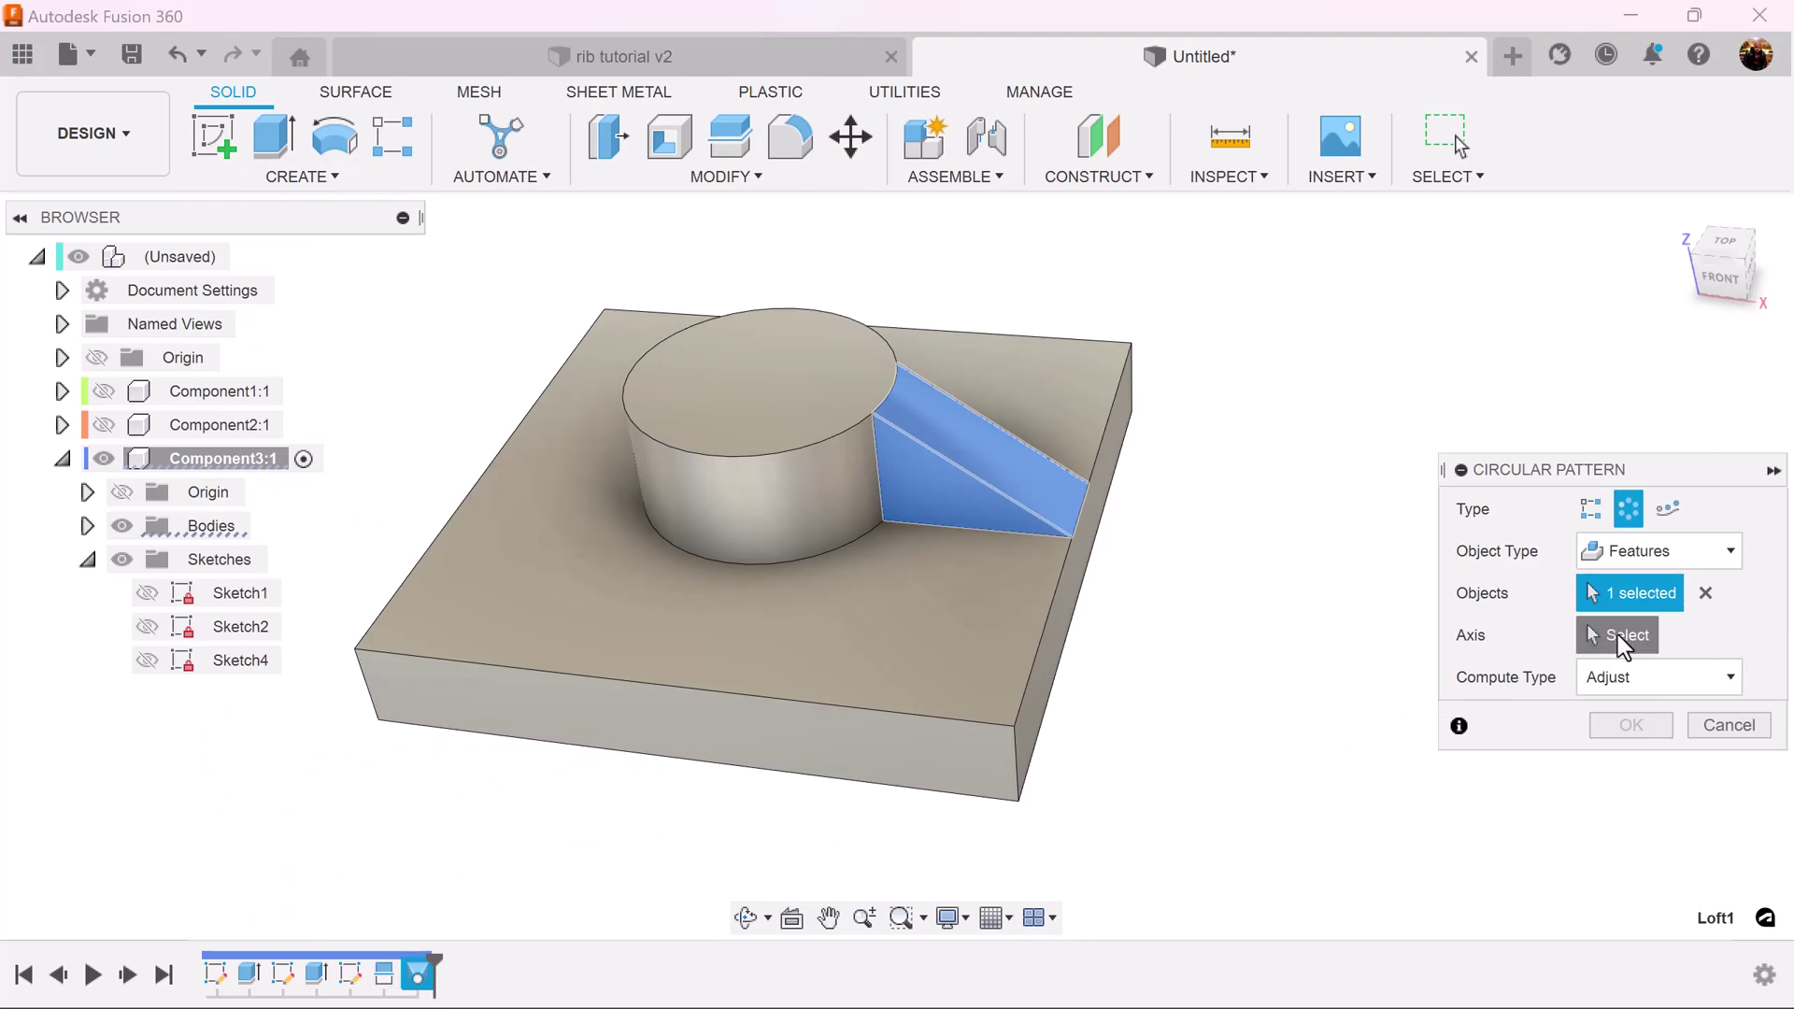
{"action": "left_click", "coordinate": [711, 496]}
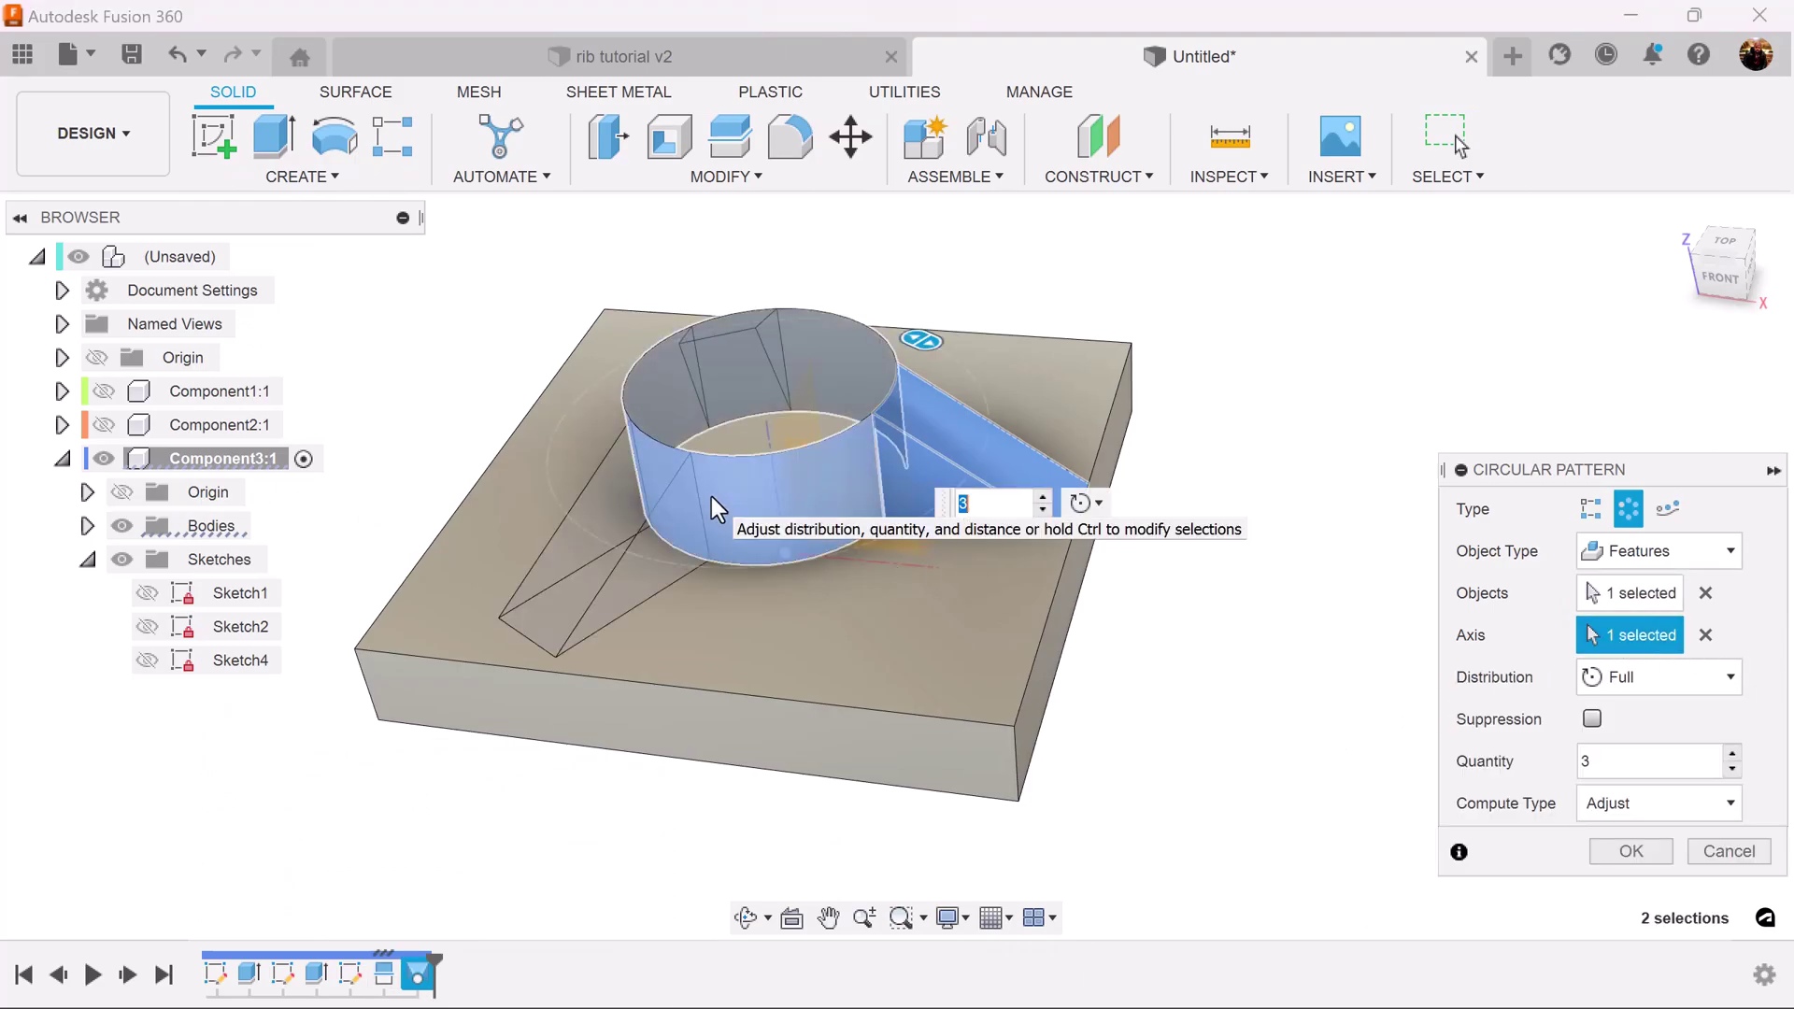
{"action": "left_click", "coordinate": [1732, 753]}
{"action": "left_click", "coordinate": [1647, 853]}
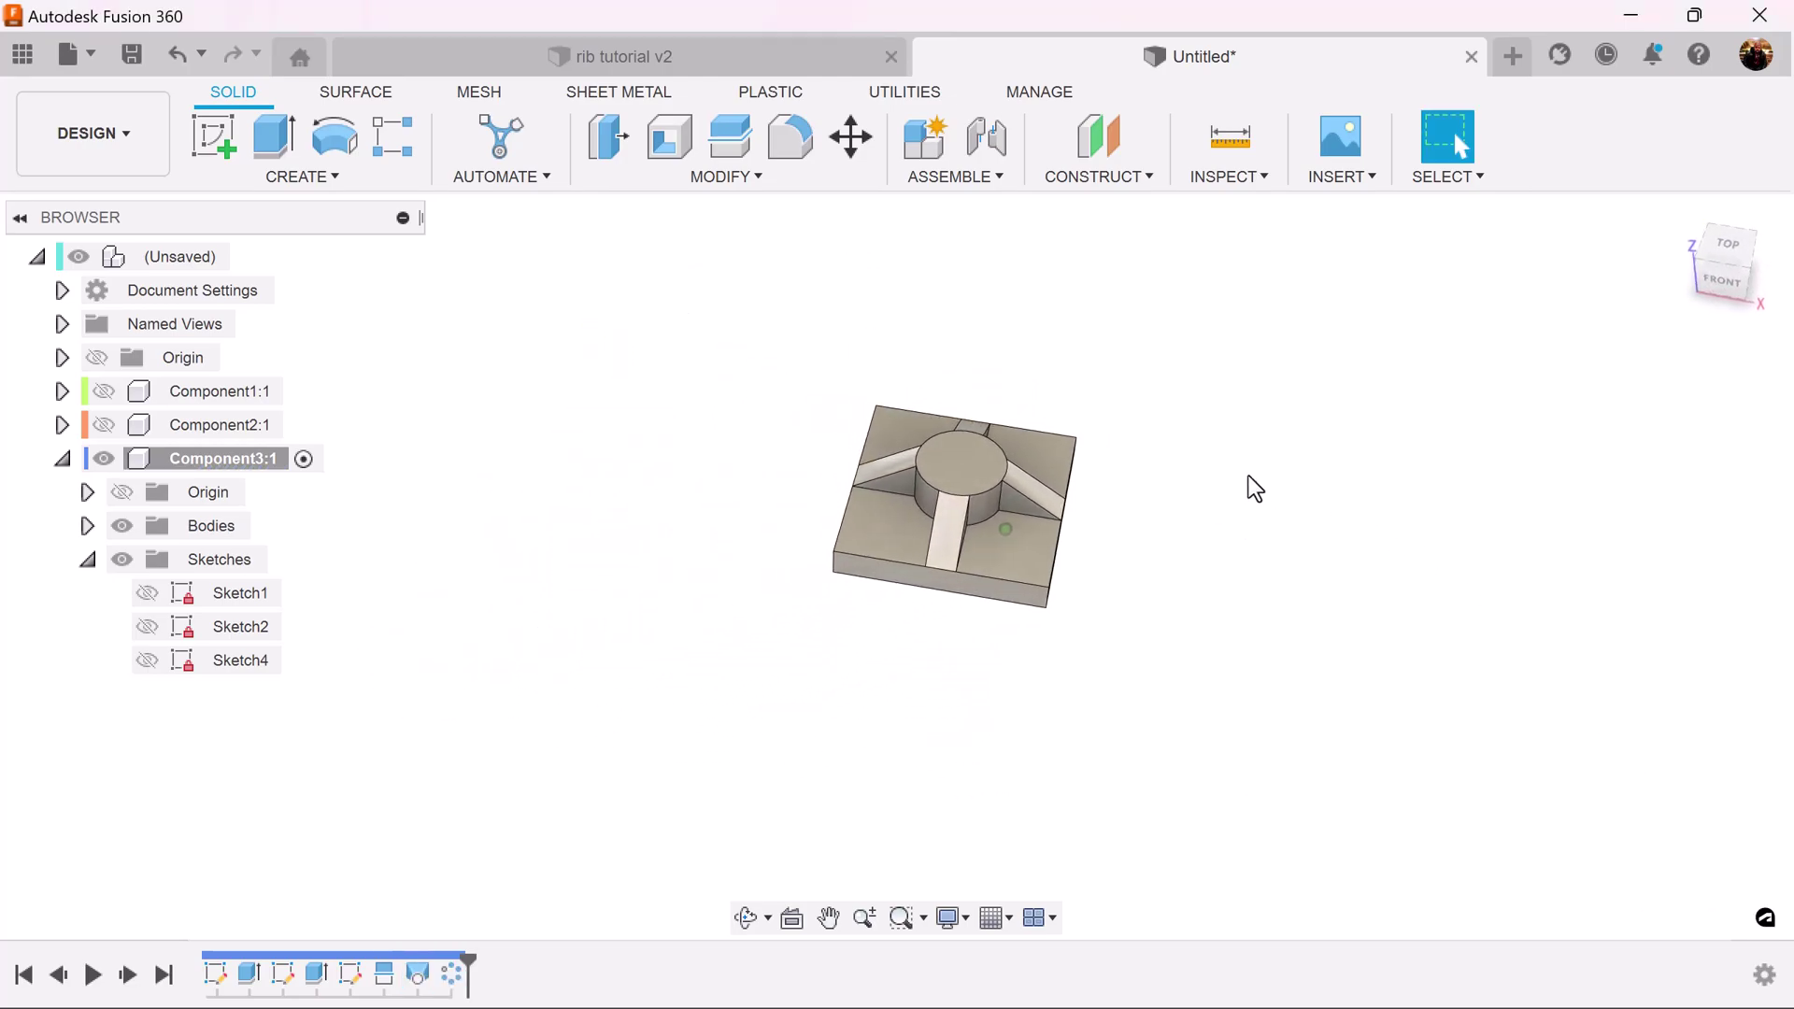
- Make Component1 and Component2 visible alongside the ribbed square plate
{"action": "left_click", "coordinate": [104, 390]}
{"action": "left_click", "coordinate": [104, 425]}
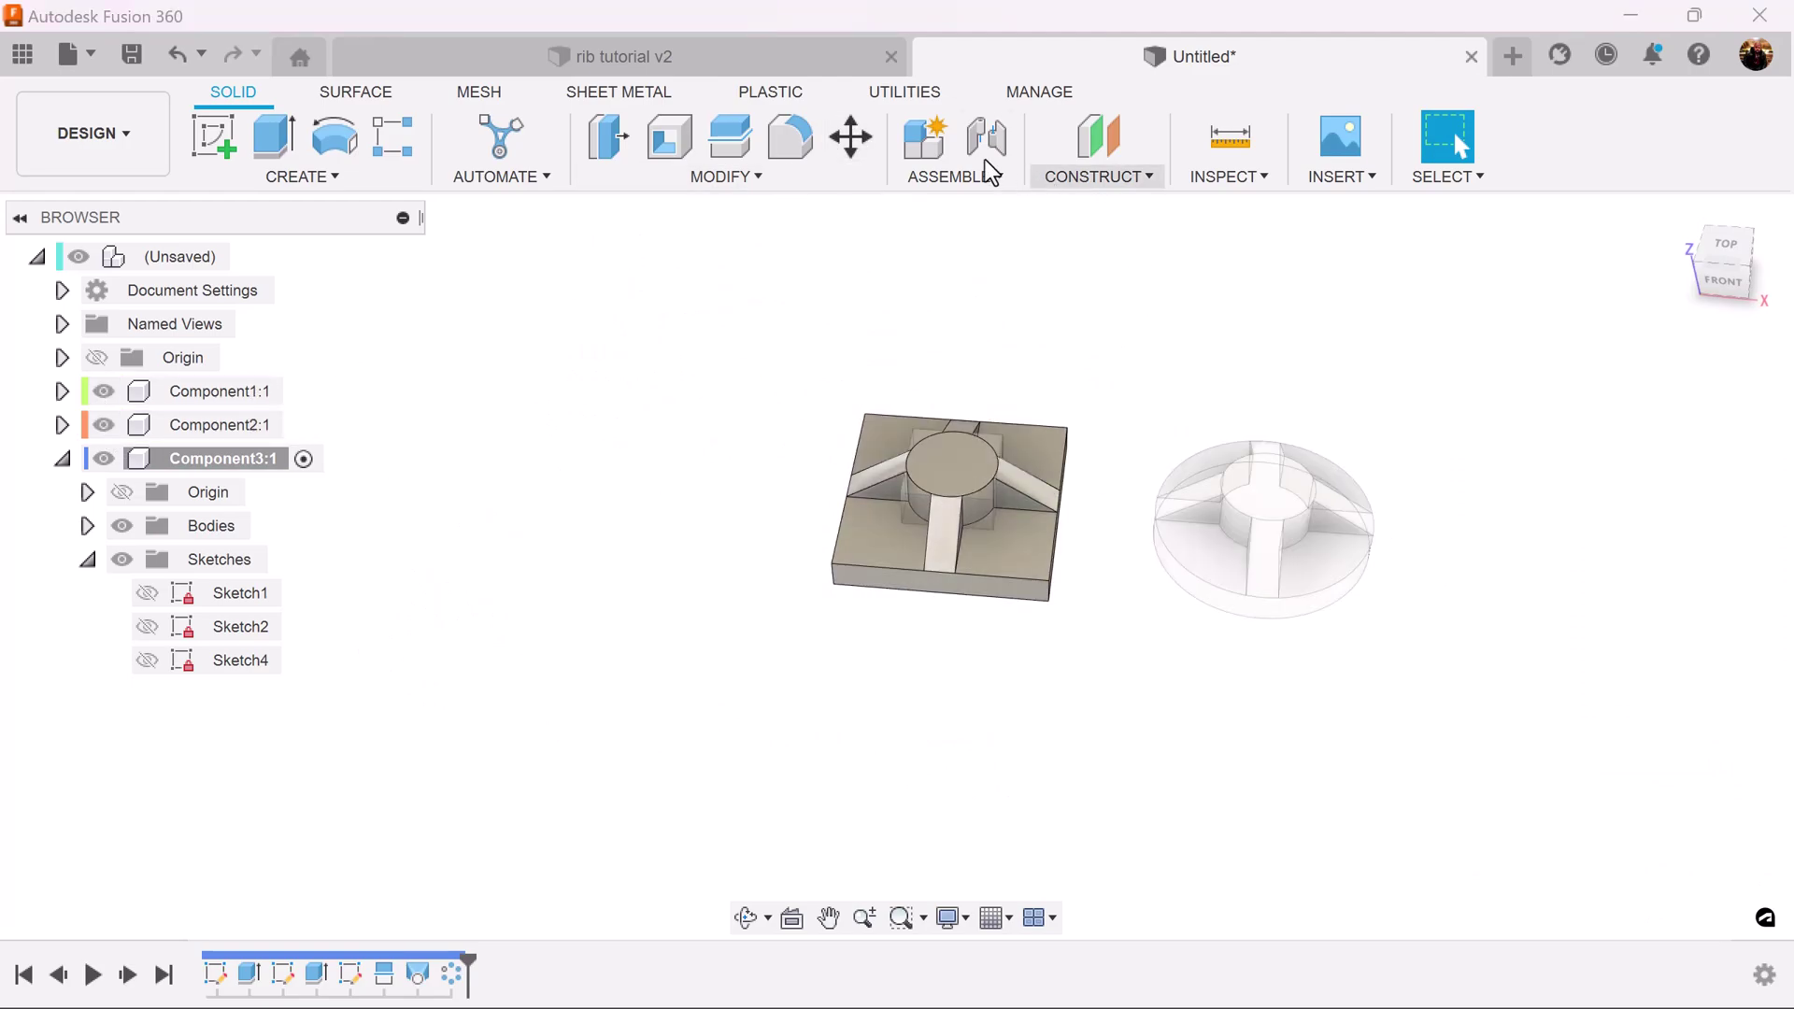
- Move the round-bossed square plate body about -56.7 mm along X, hiding Component1 during the selection and showing it again before finishing
{"action": "left_click", "coordinate": [859, 144]}
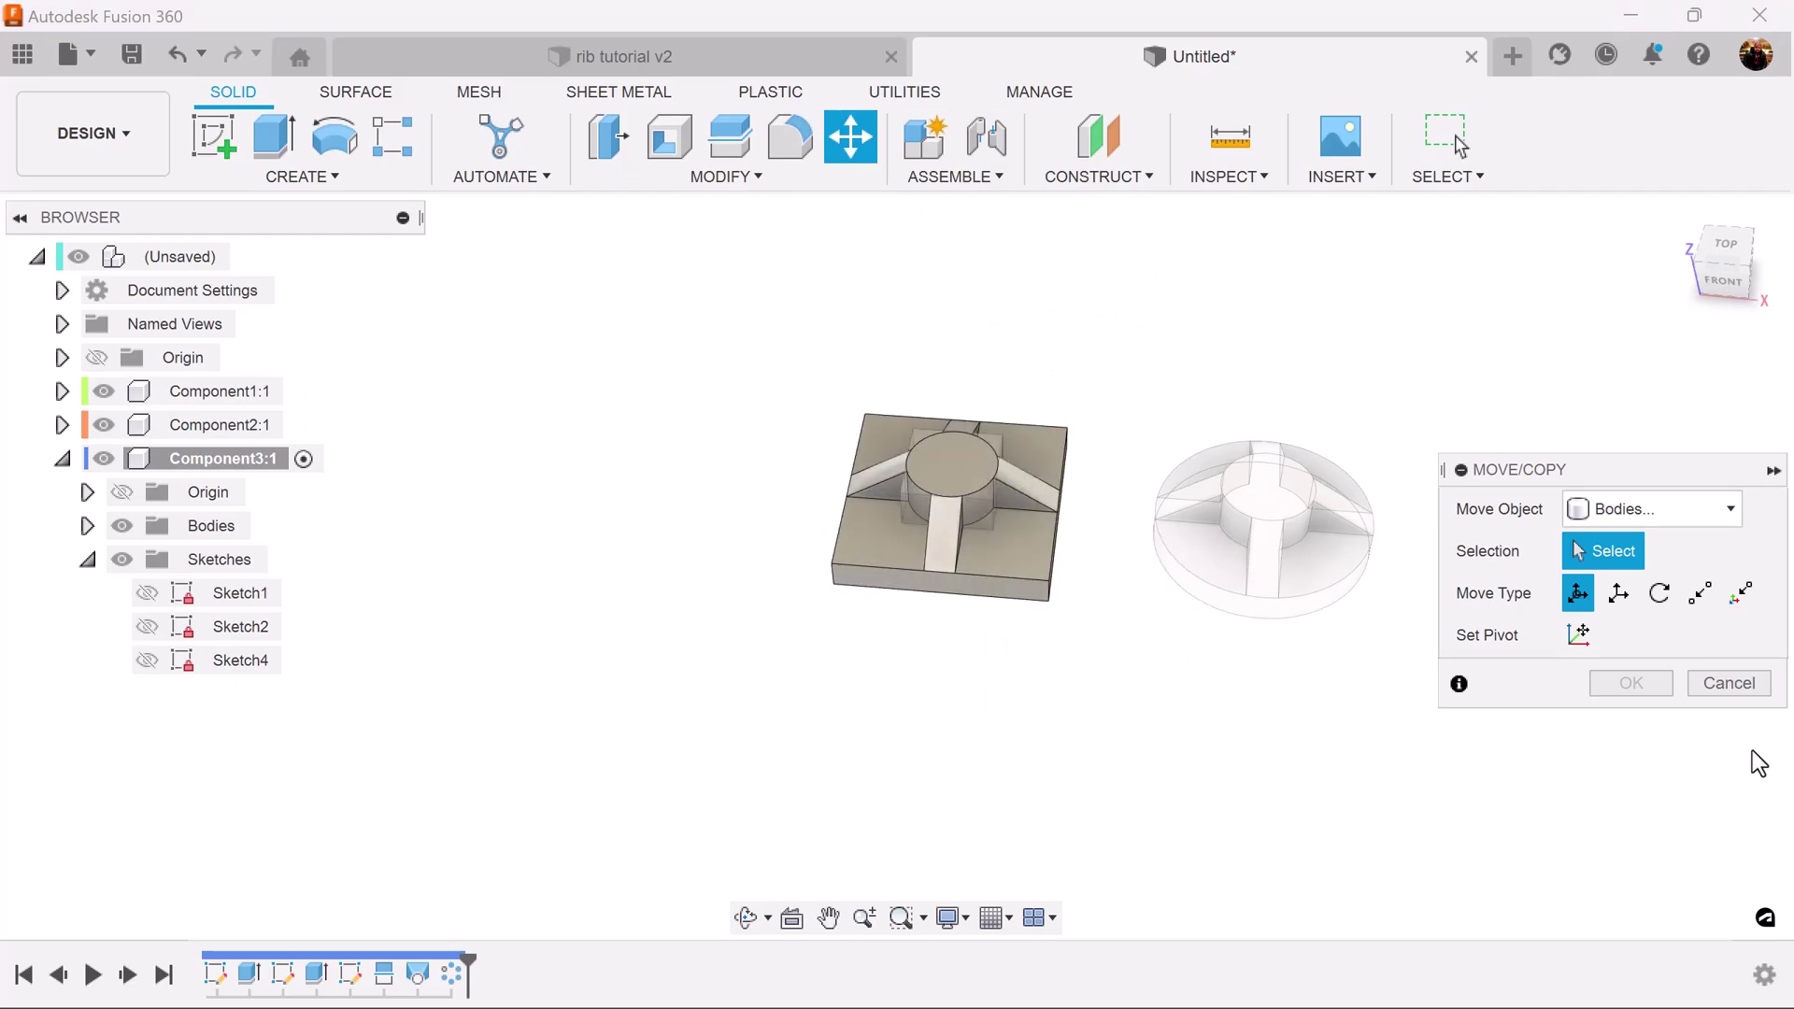
{"action": "left_click", "coordinate": [105, 424]}
{"action": "left_click", "coordinate": [104, 424]}
{"action": "left_click", "coordinate": [105, 400]}
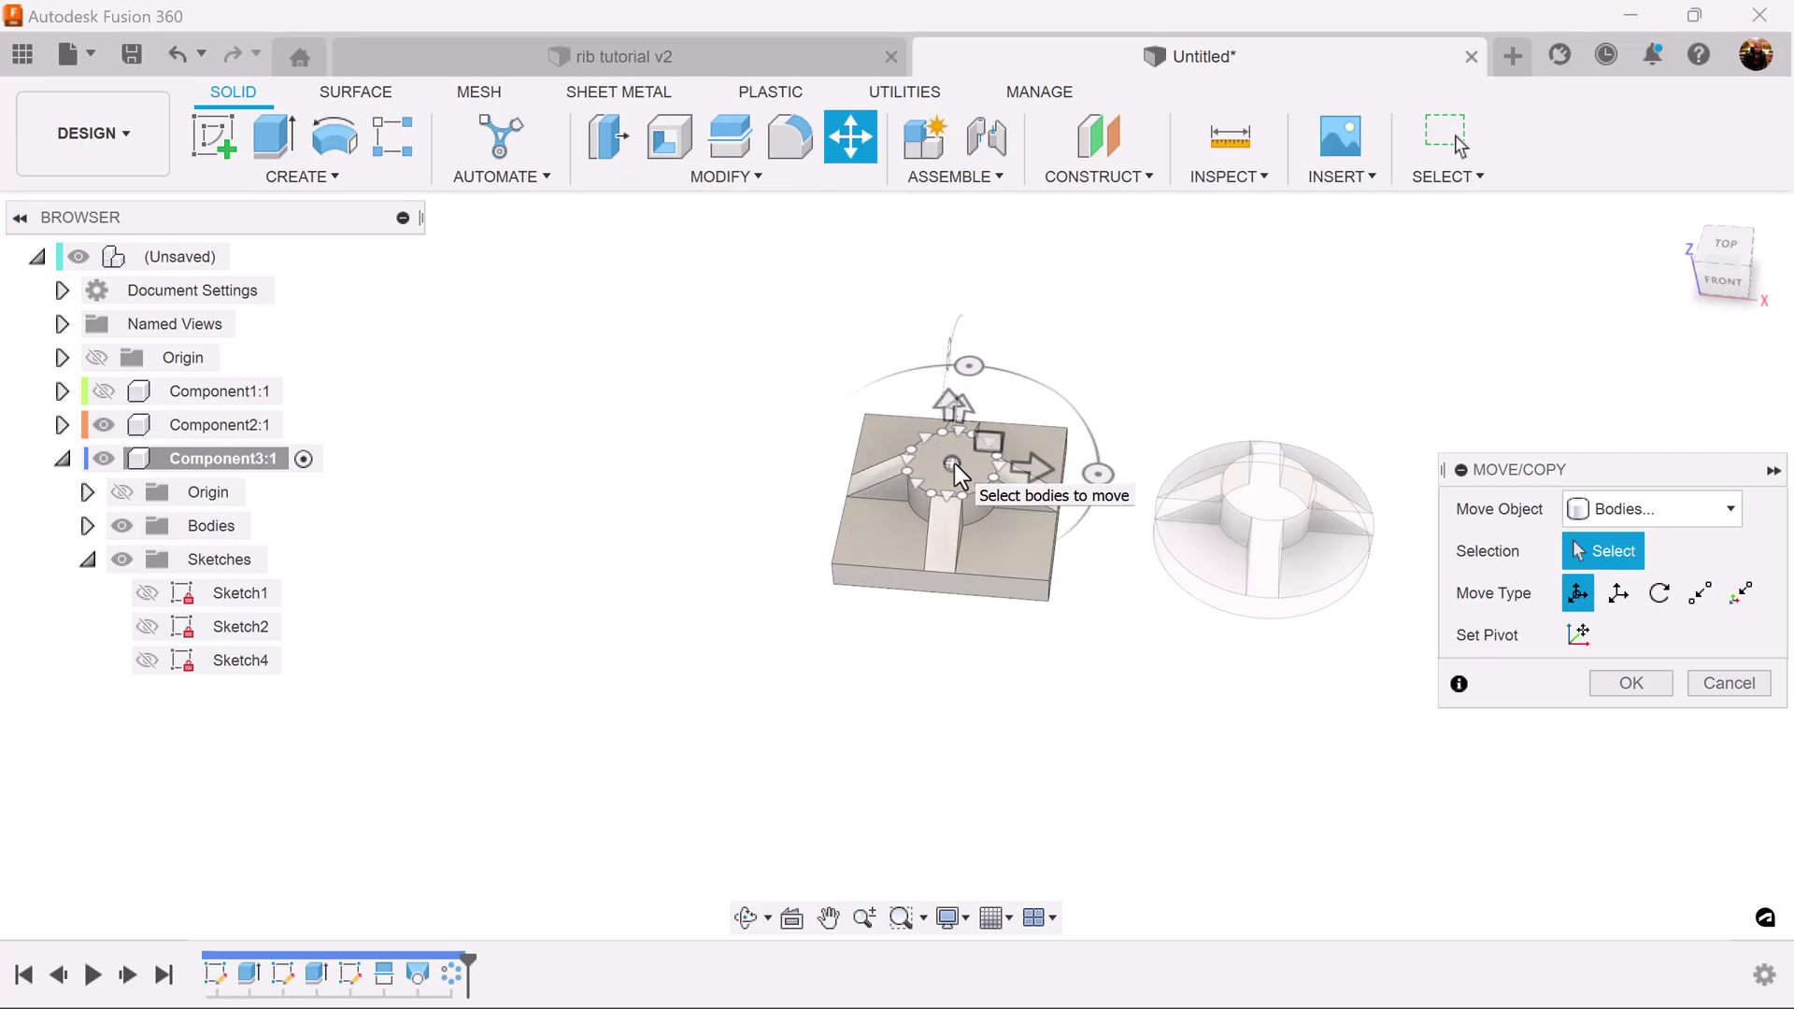
{"action": "left_click", "coordinate": [955, 463]}
{"action": "left_click_drag", "start_coordinate": [1038, 463], "coordinate": [694, 447]}
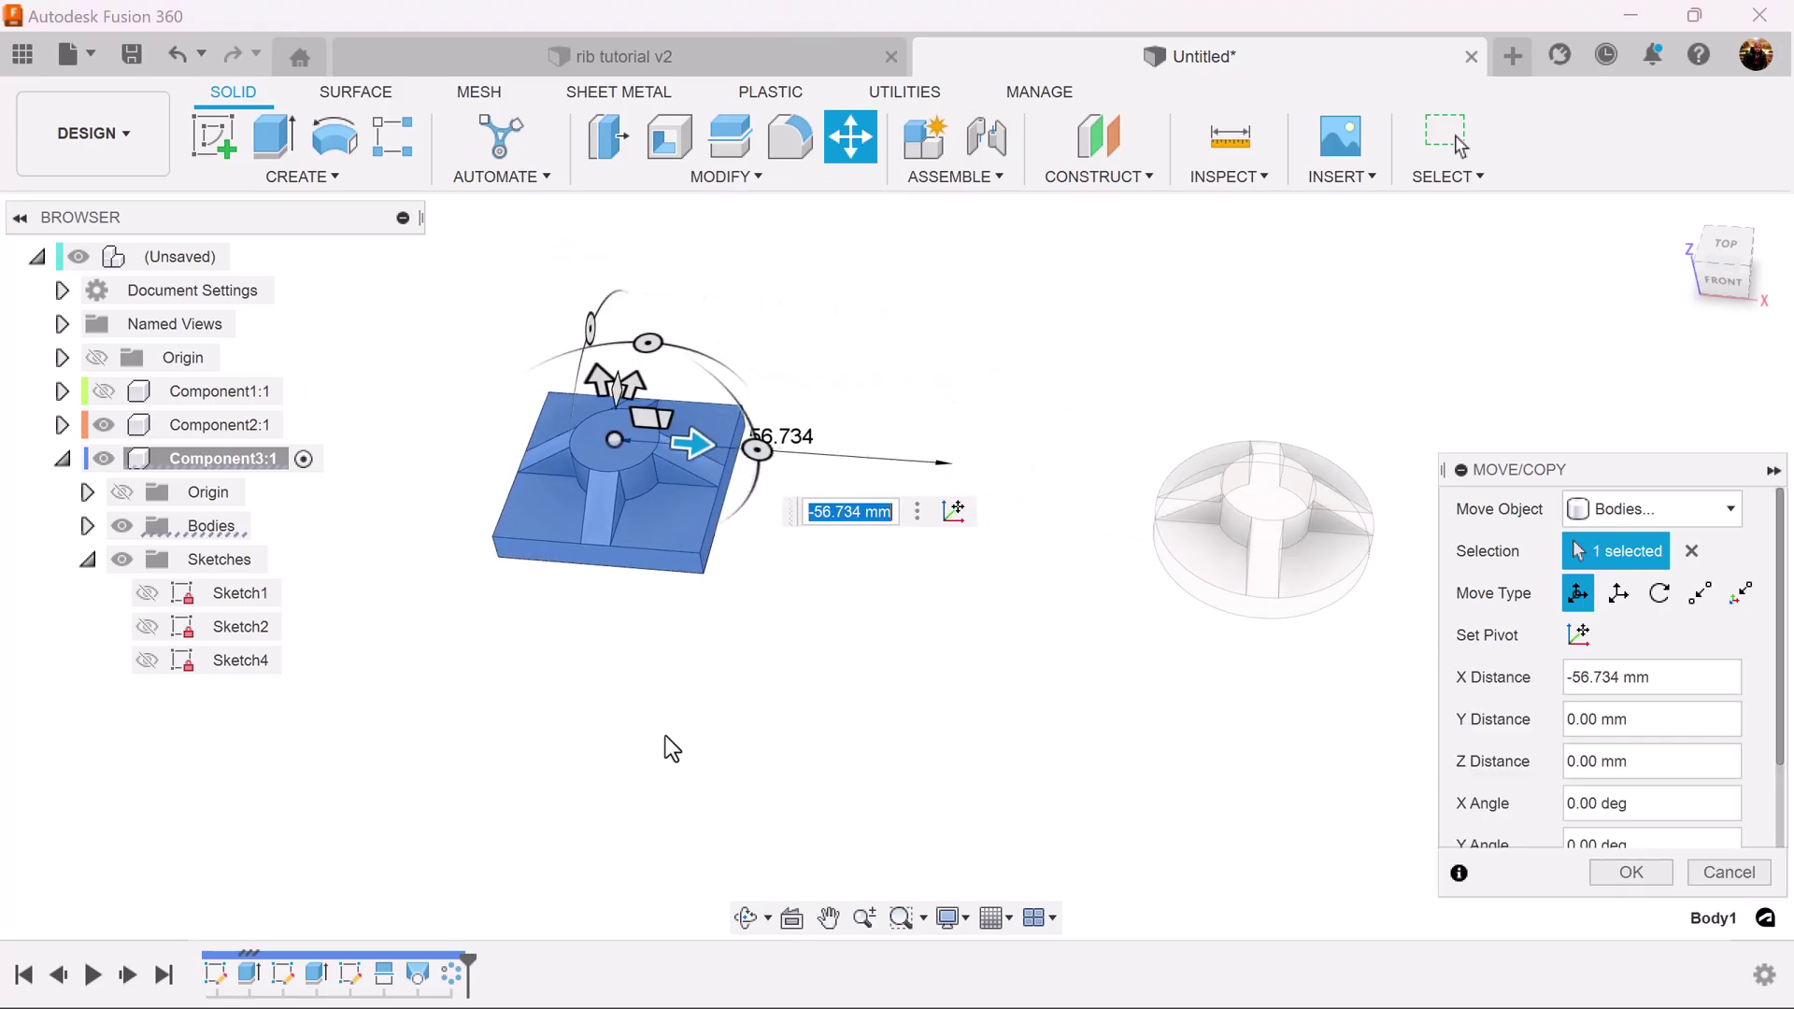
{"action": "left_click", "coordinate": [104, 391]}
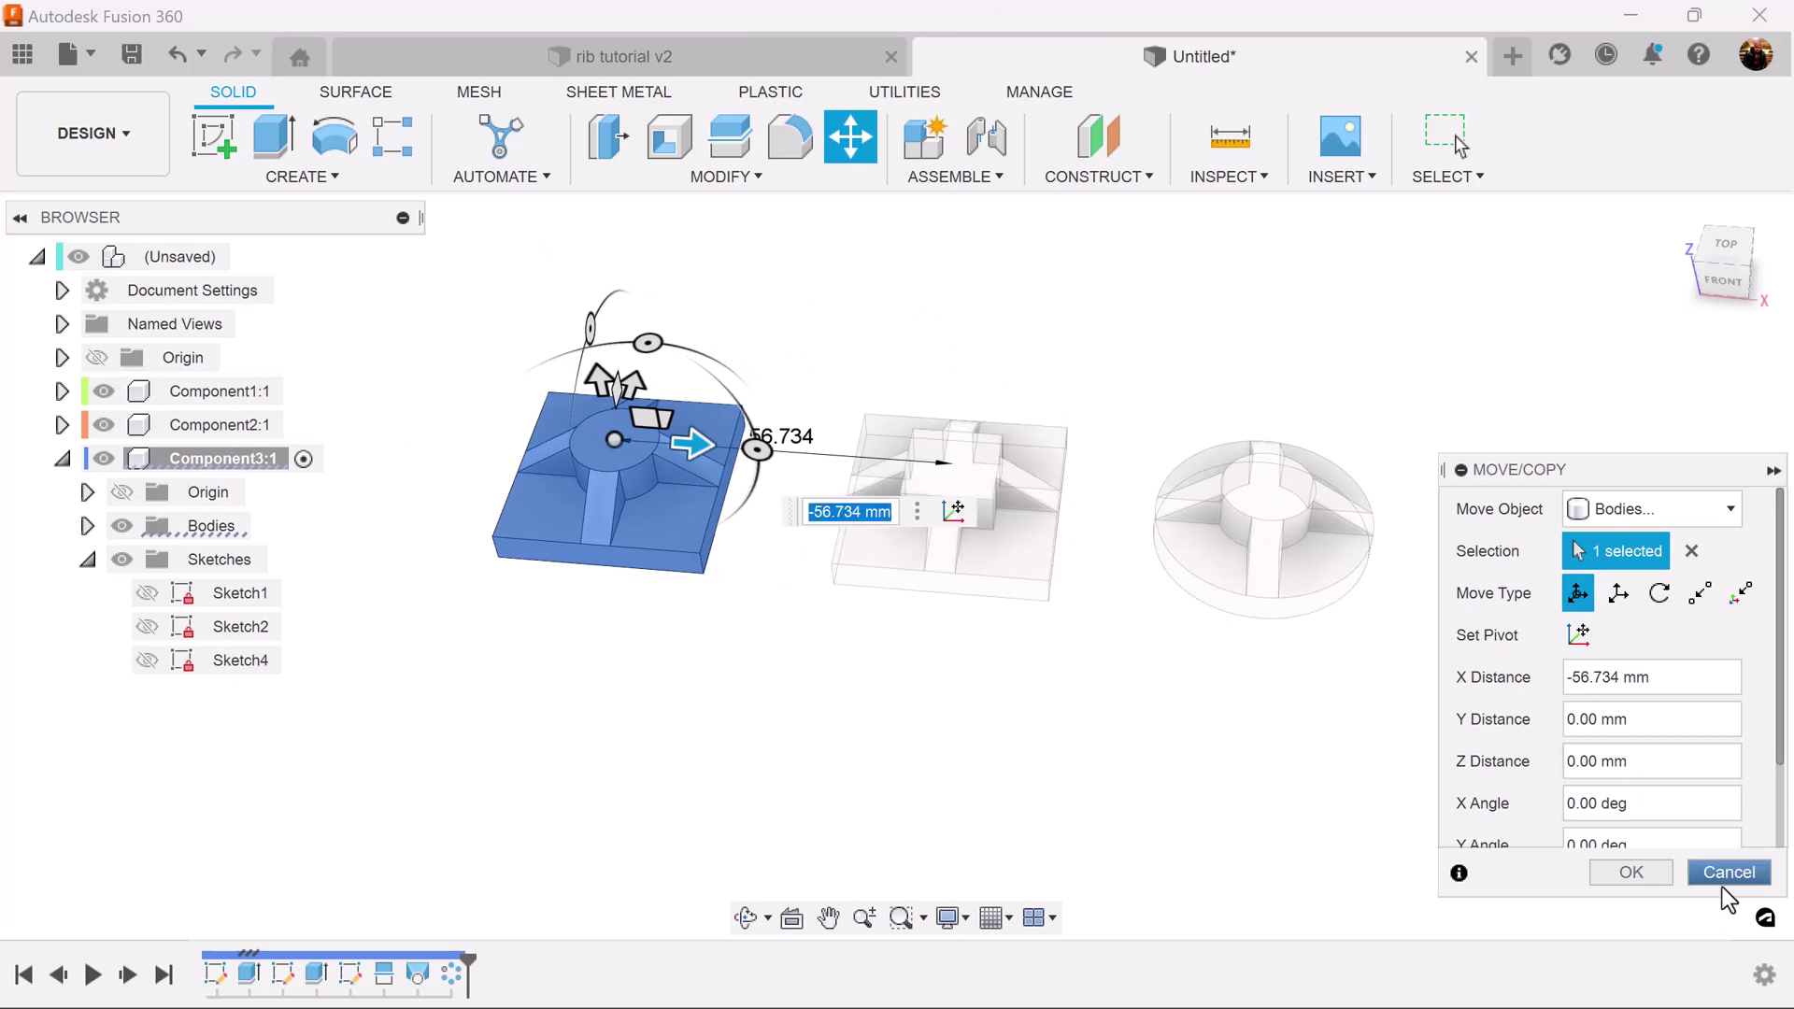
{"action": "left_click", "coordinate": [1638, 871]}
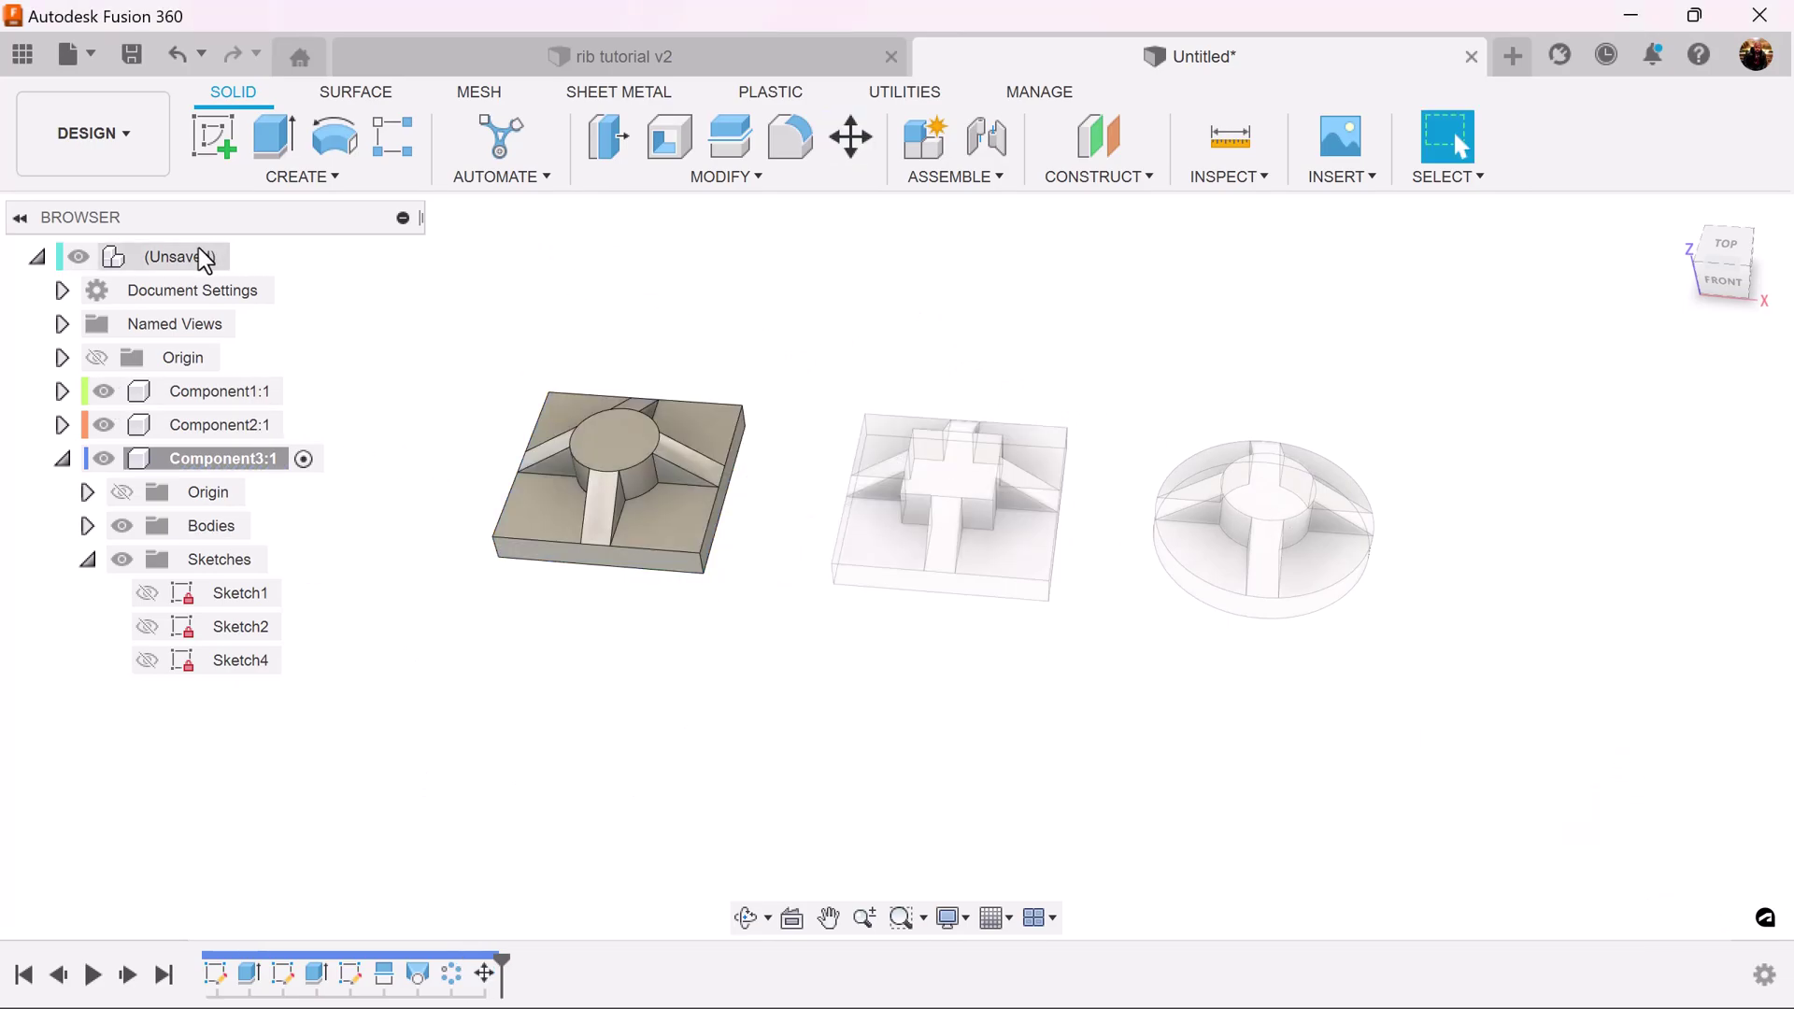
- Activate the top-level assembly, collapse the browser, and fit all three ribbed parts in an angled view
{"action": "left_click", "coordinate": [244, 258]}
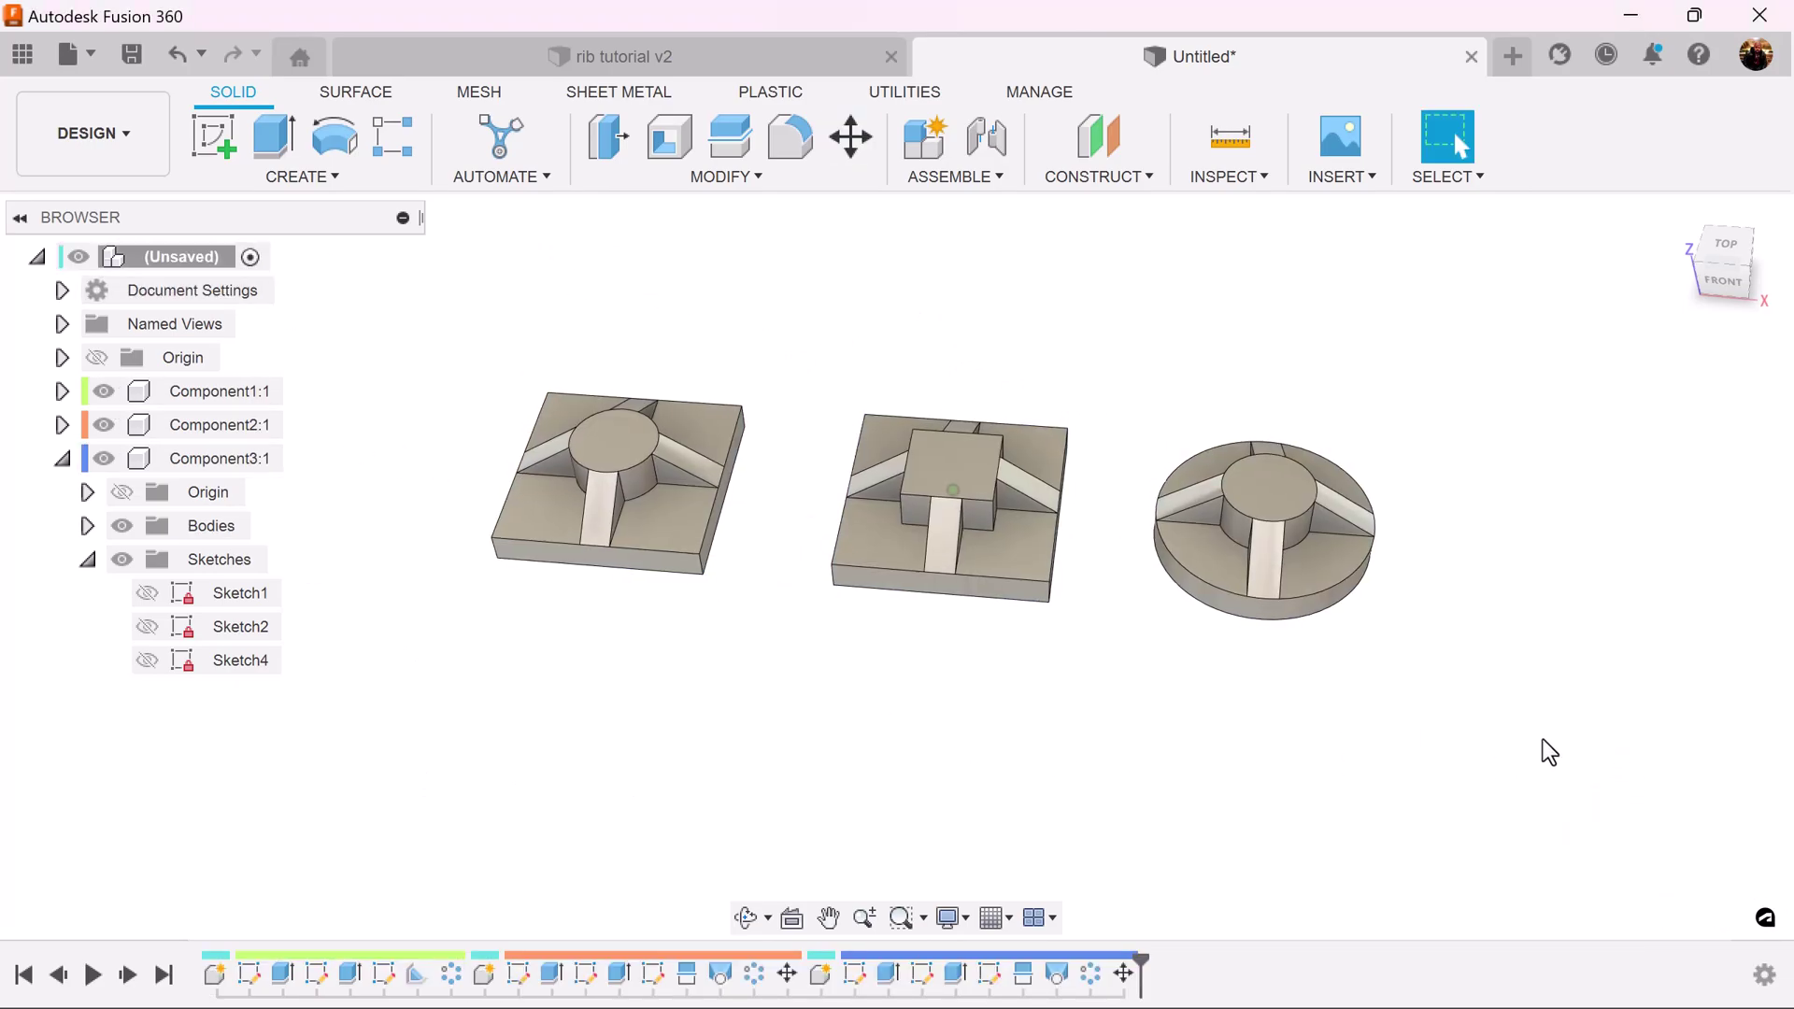
{"action": "key", "text": "F6"}
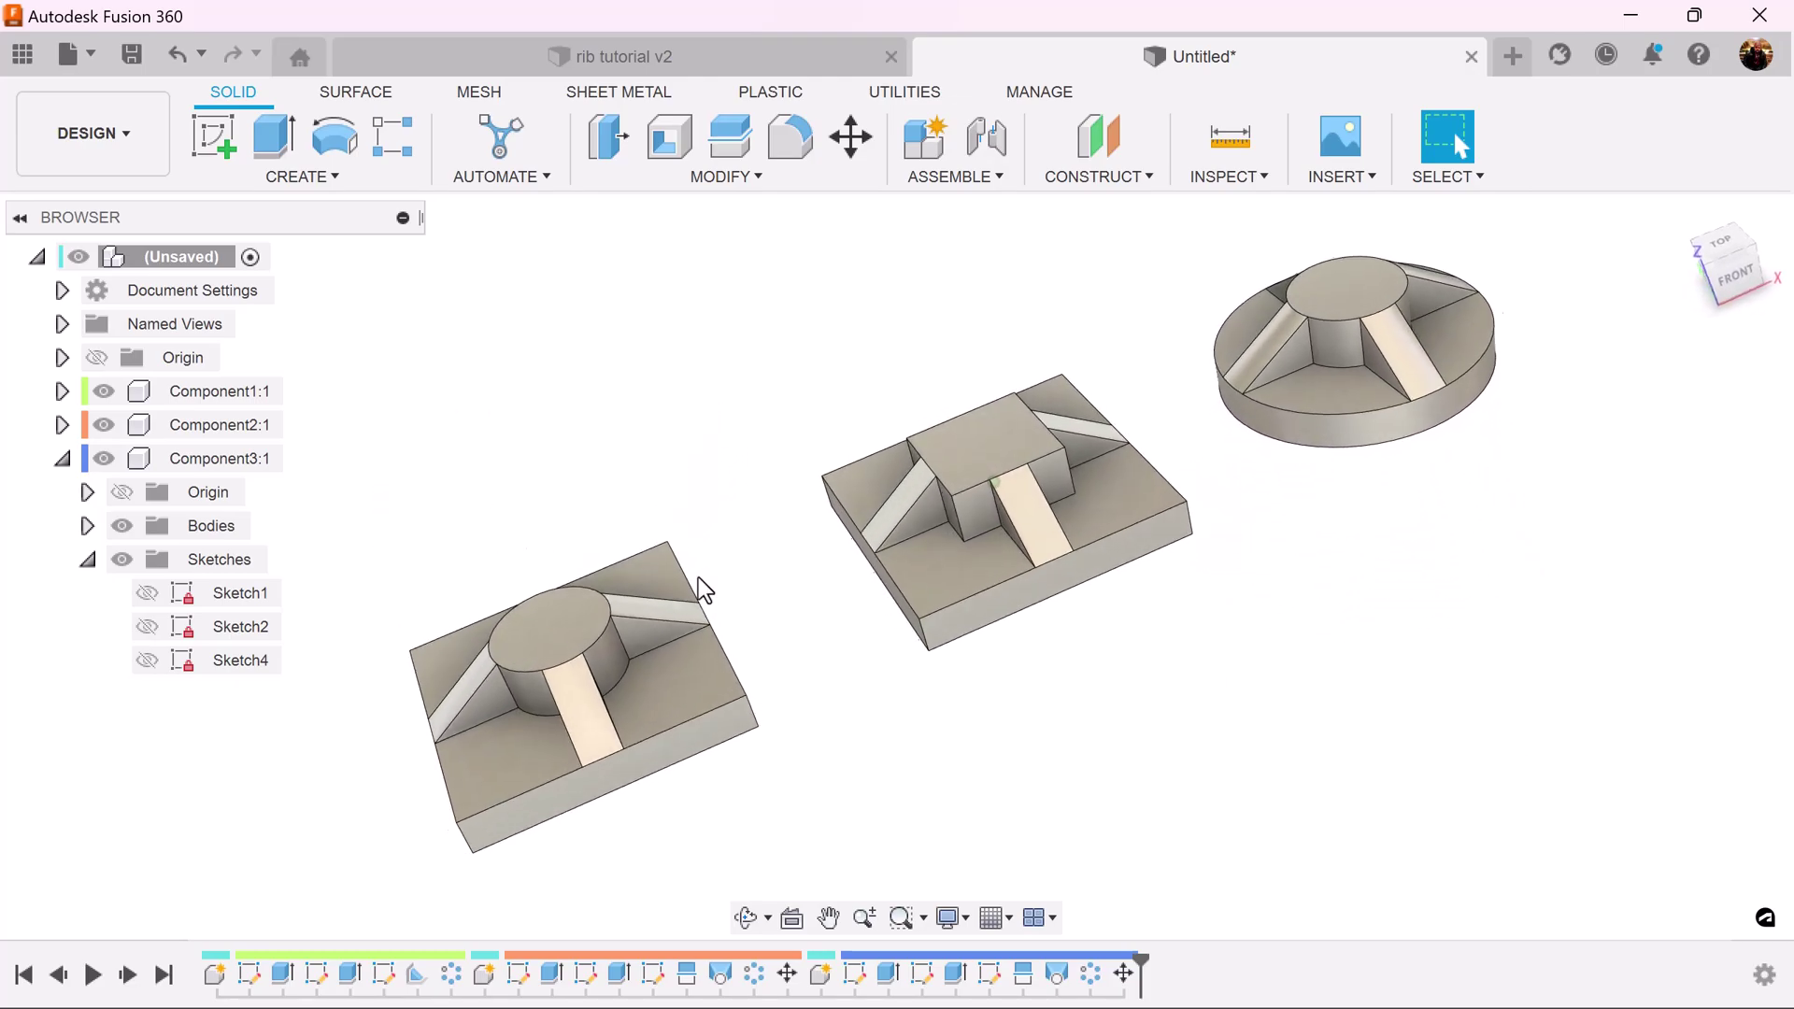
{"action": "left_click", "coordinate": [20, 217]}
{"action": "key", "text": "F6"}
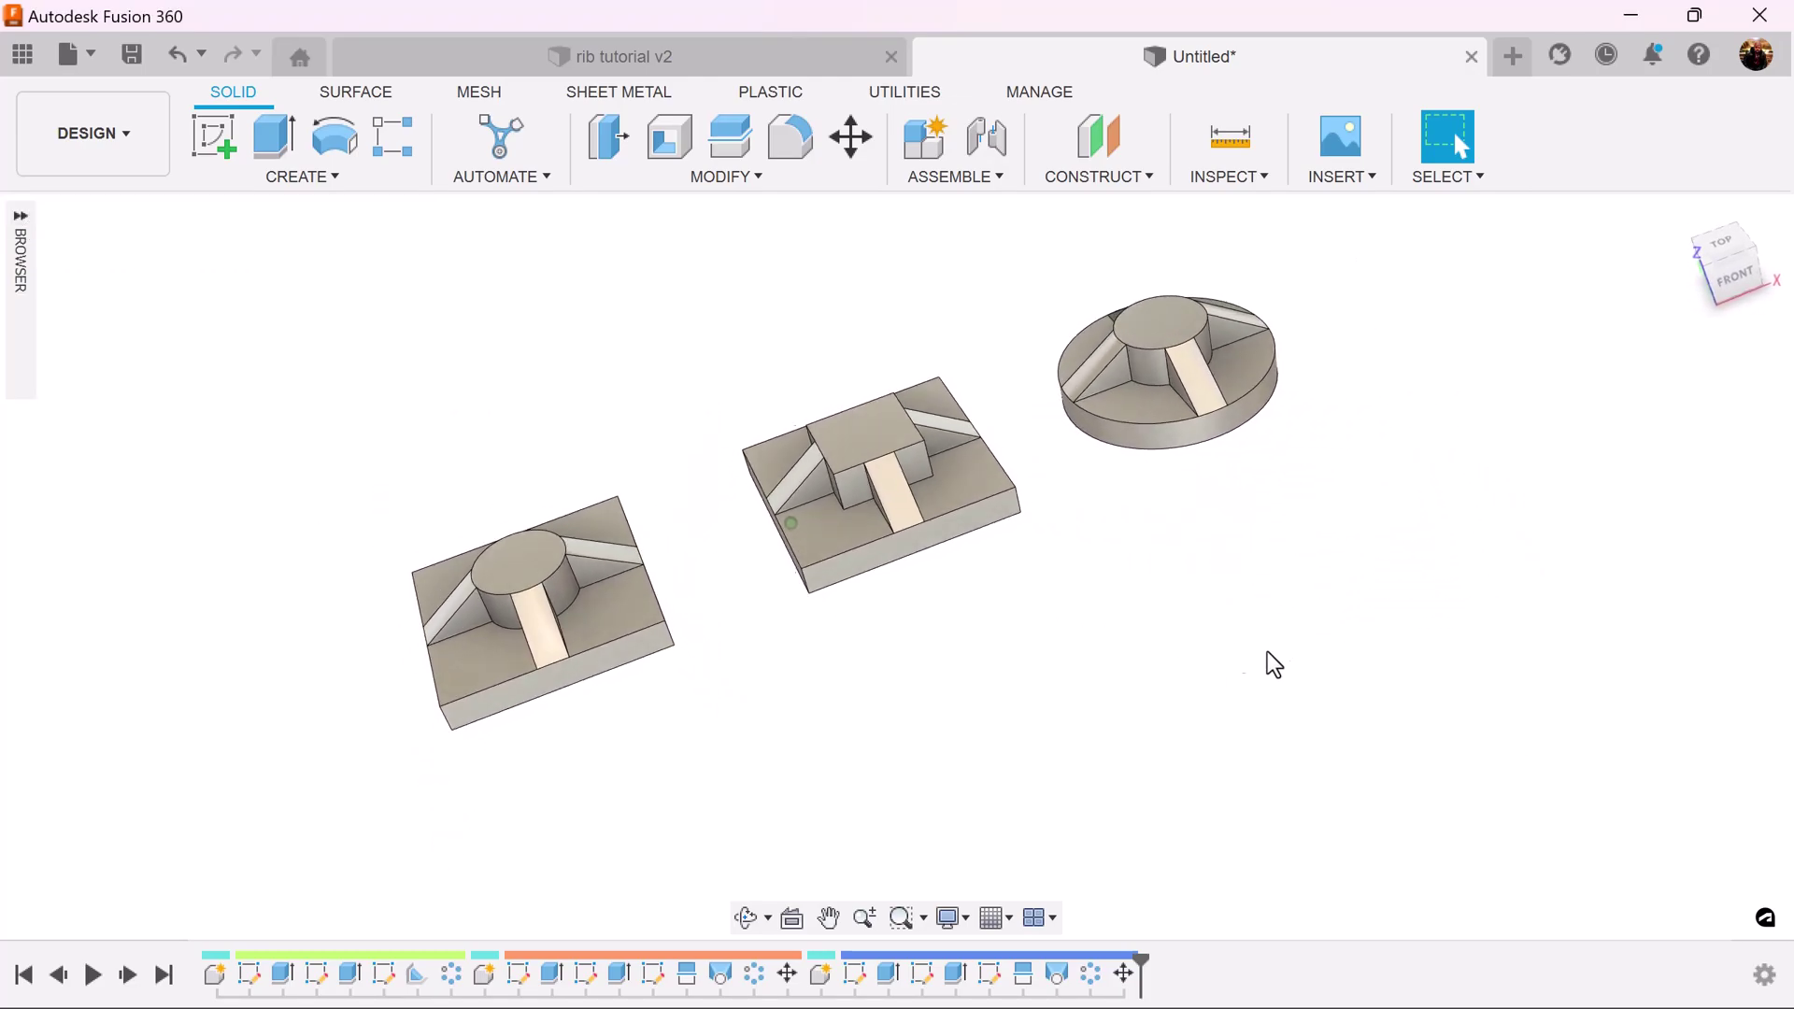